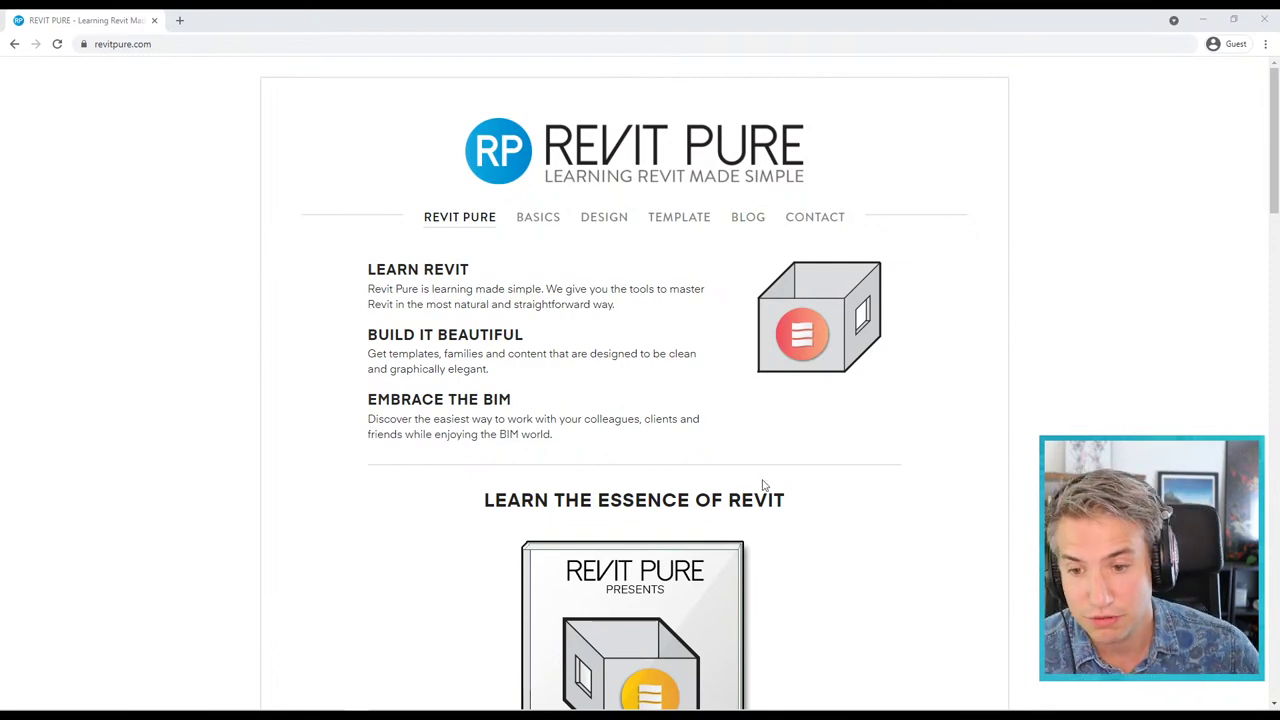
Step: Open the Revit Pure blog, skim it, then go to the BASICS learning package page
left_click(748, 220)
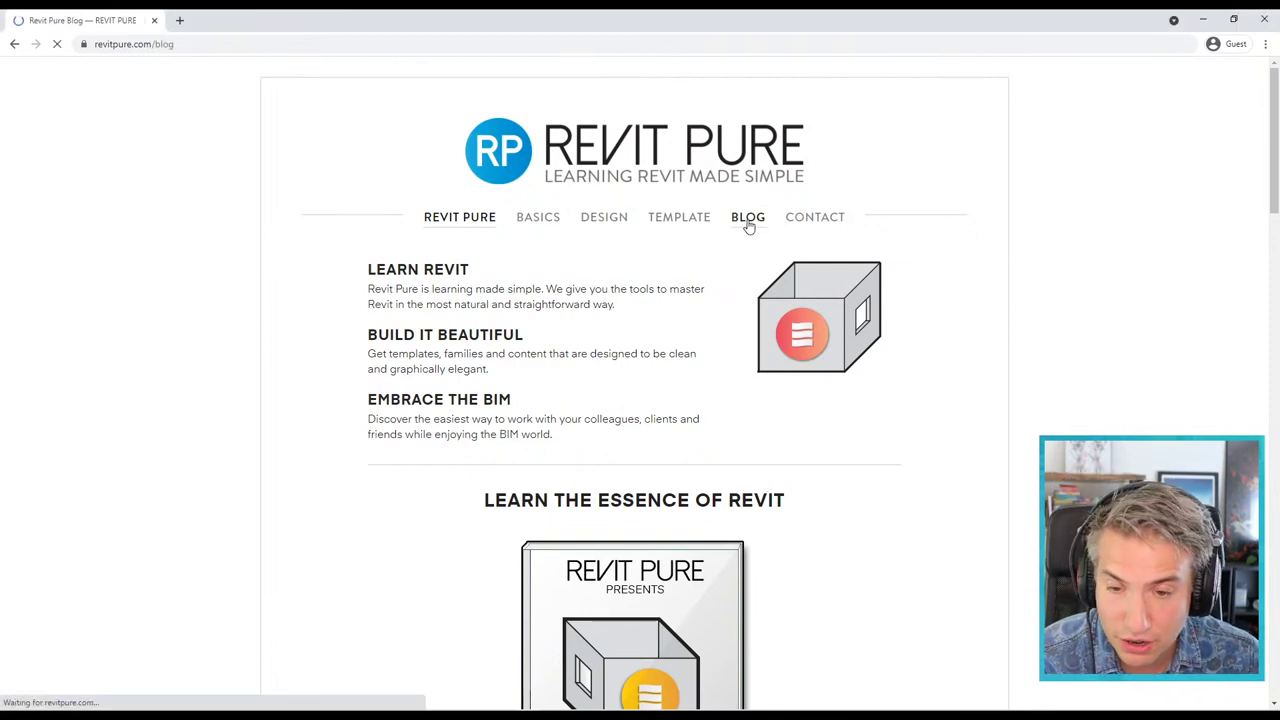
scroll(837, 528, "down", 7)
scroll(837, 528, "up", 7)
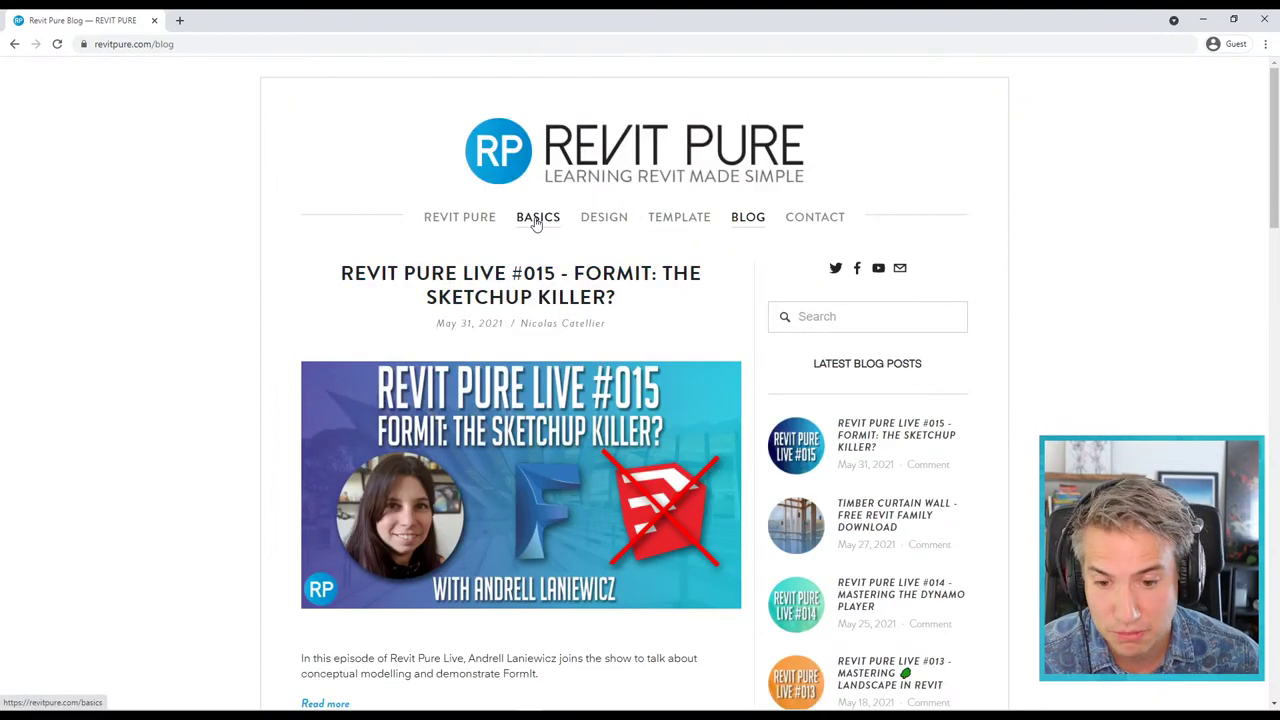
left_click(537, 220)
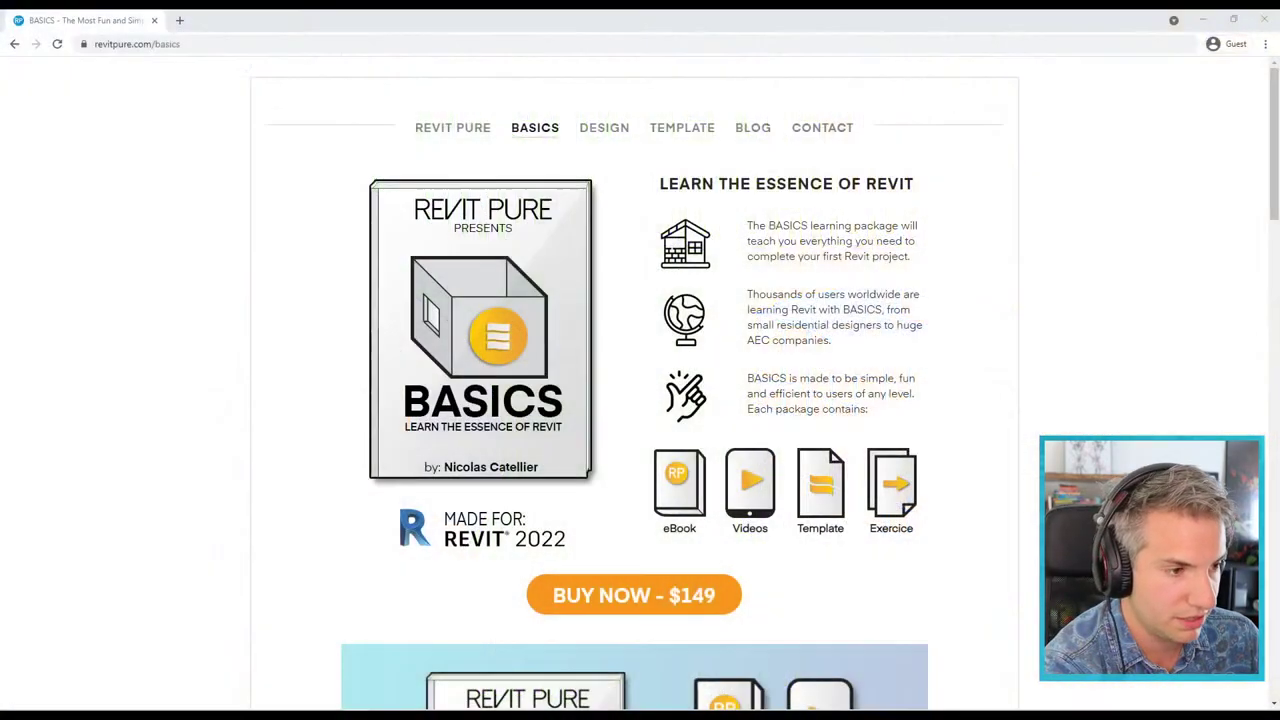
Step: Return to the Revit Pure blog's list of latest posts
left_click(760, 130)
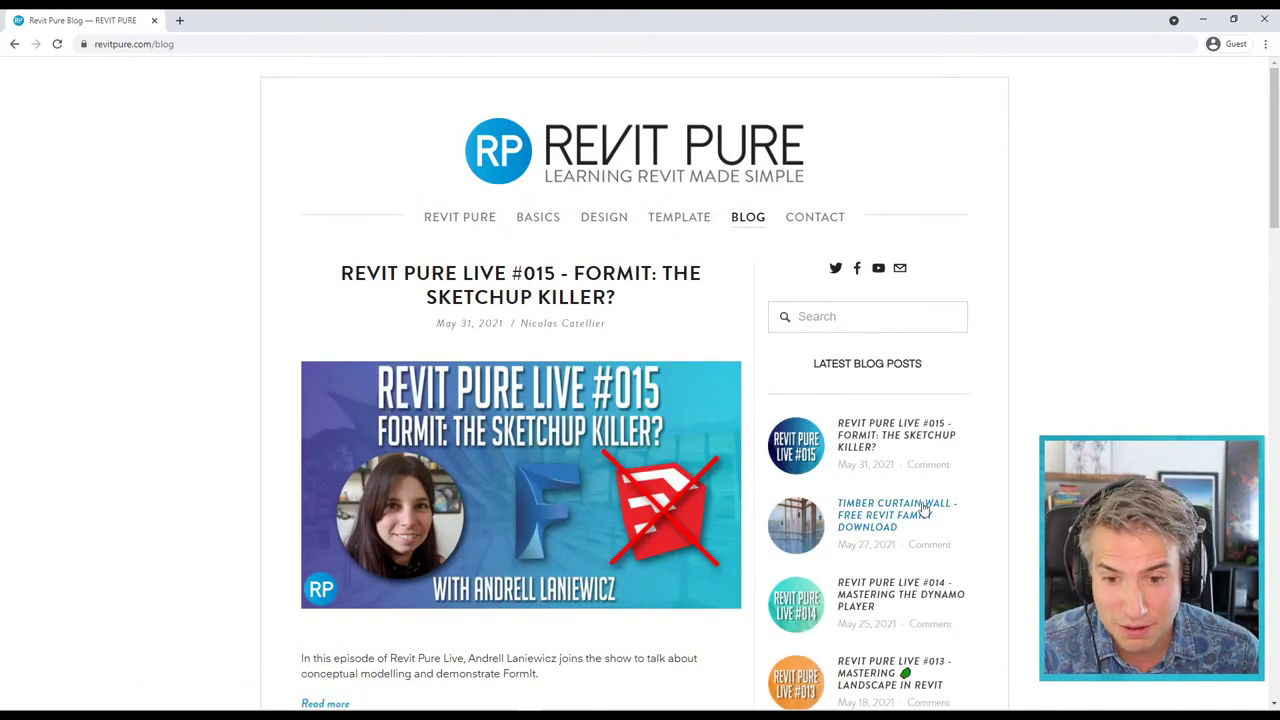
Step: Open the Timber Curtain Wall post and scroll down to its 4 types of curtain walls
left_click(875, 505)
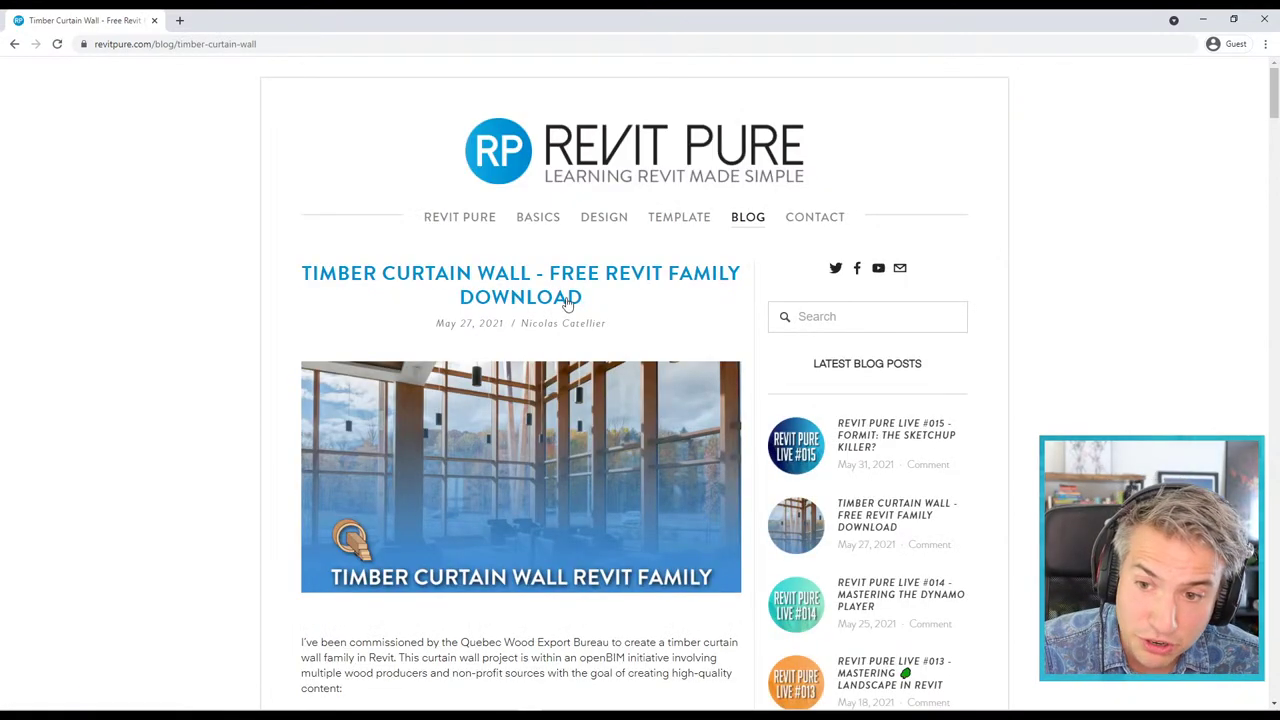
scroll(686, 297, "down", 5)
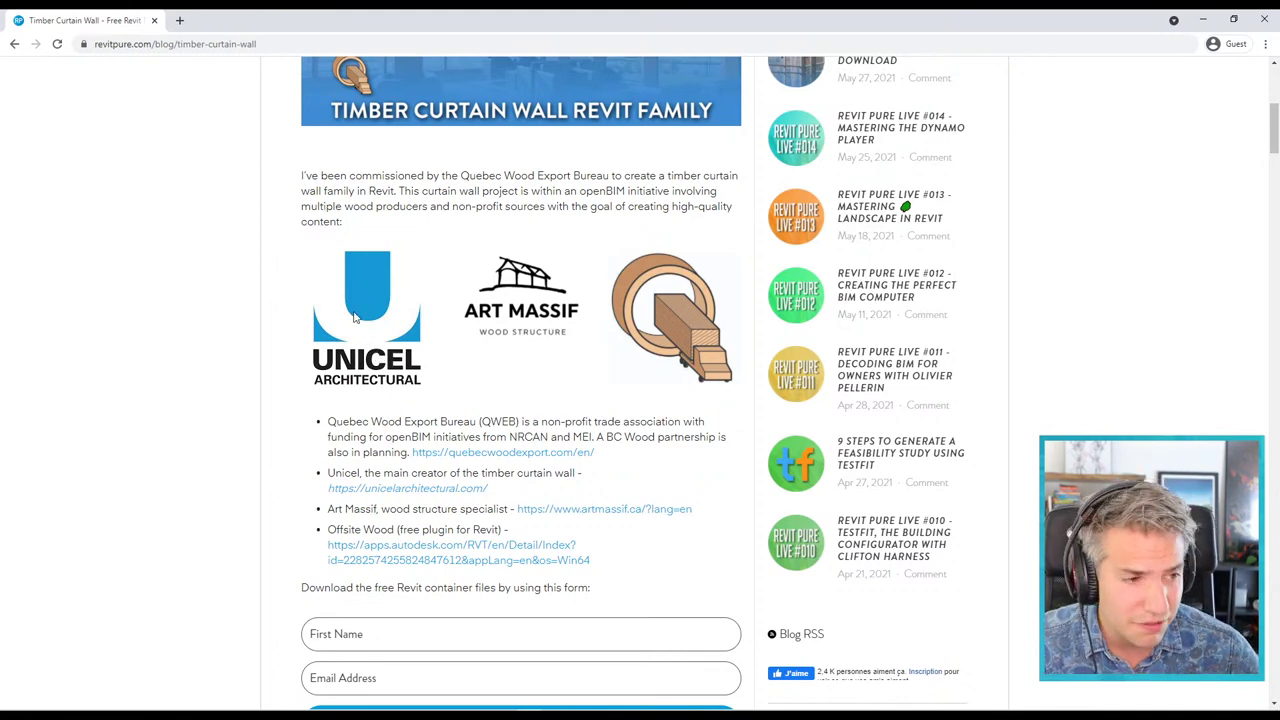
scroll(357, 310, "up", 3)
scroll(358, 296, "down", 9)
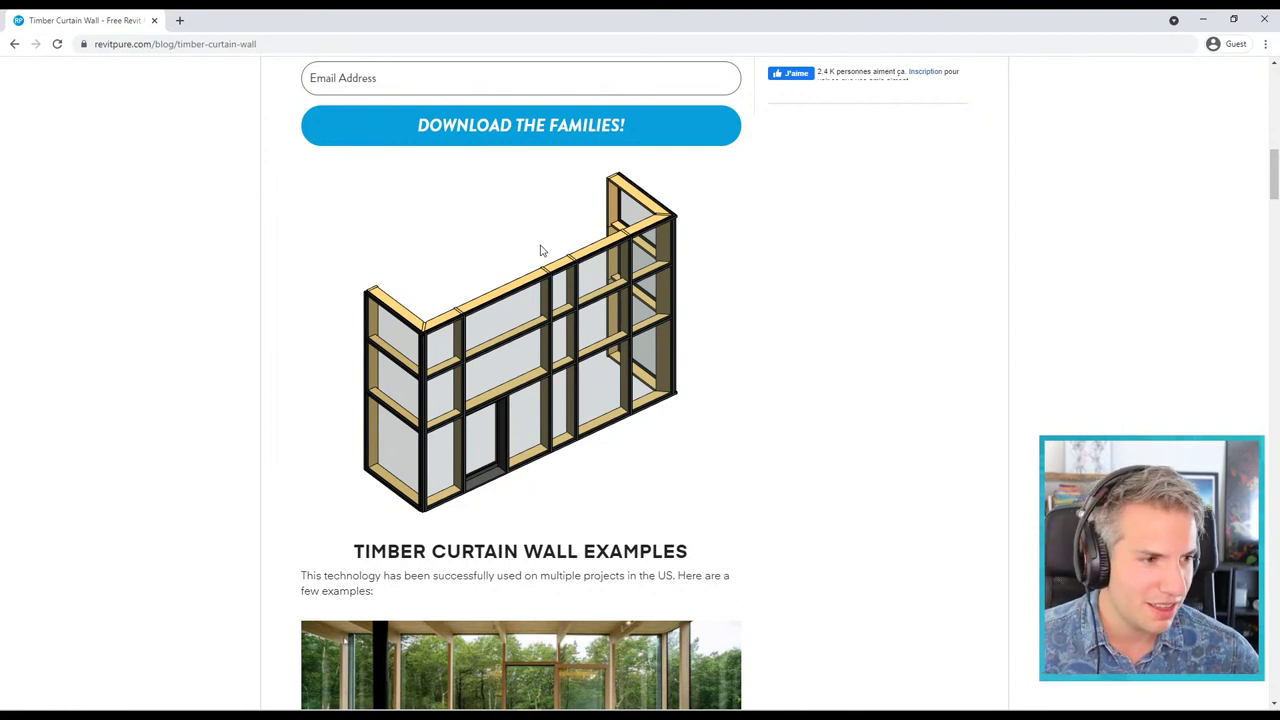
scroll(543, 245, "down", 3)
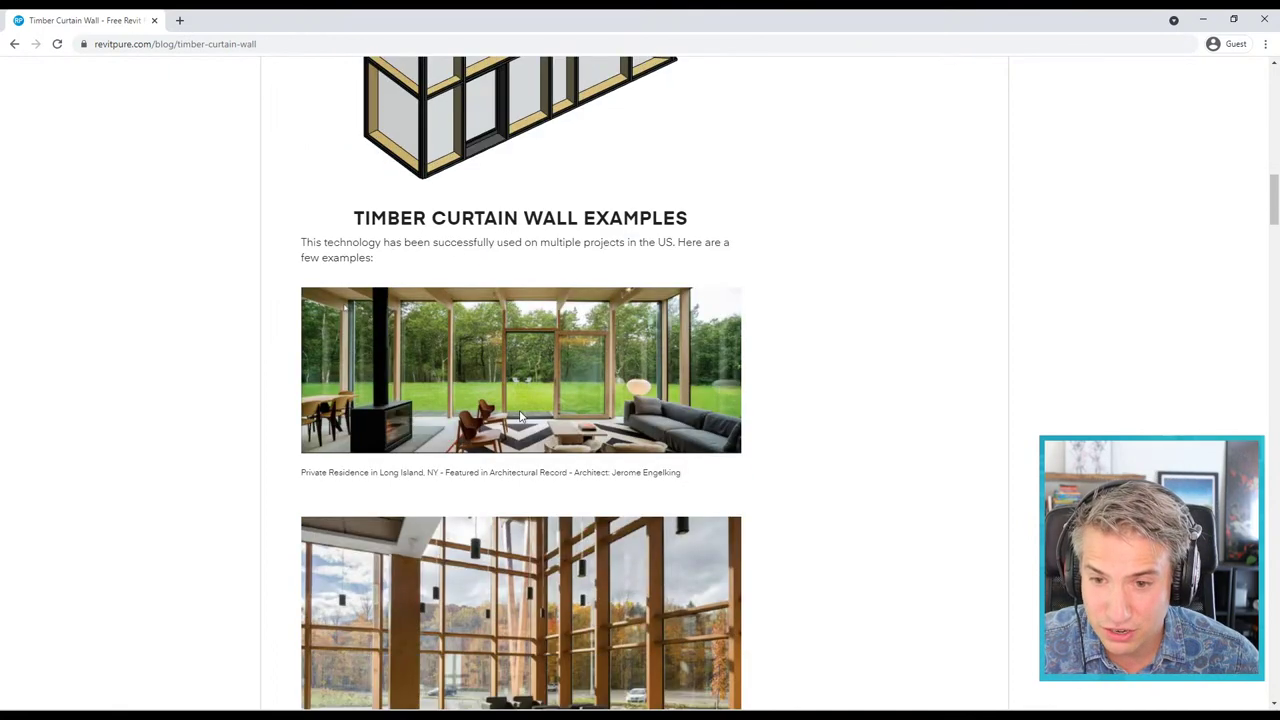
scroll(520, 420, "down", 2)
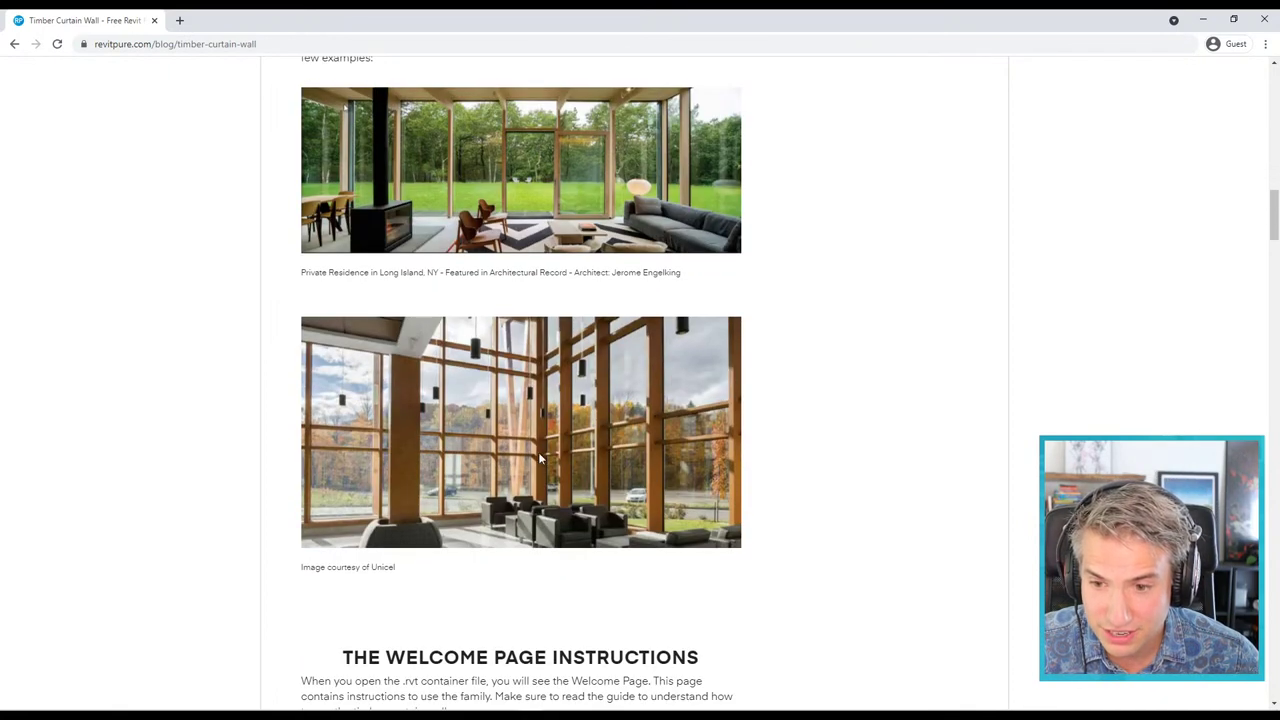
scroll(552, 466, "up", 1)
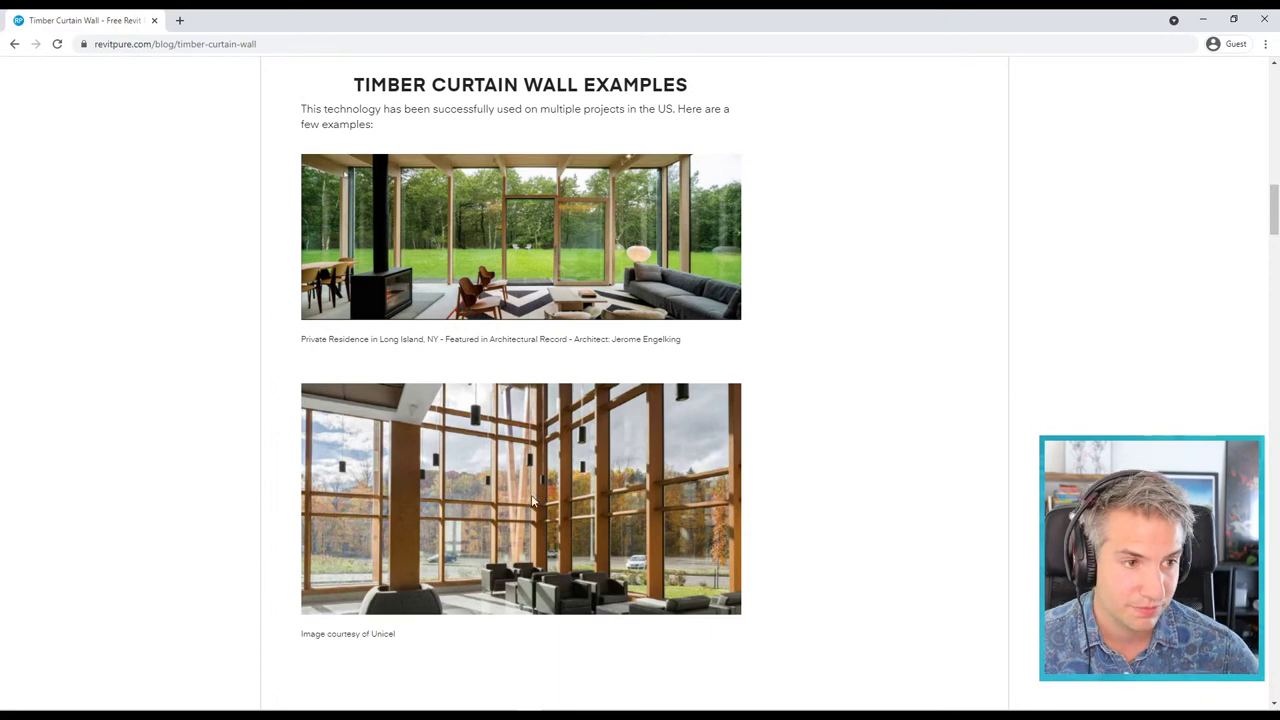
scroll(531, 494, "down", 12)
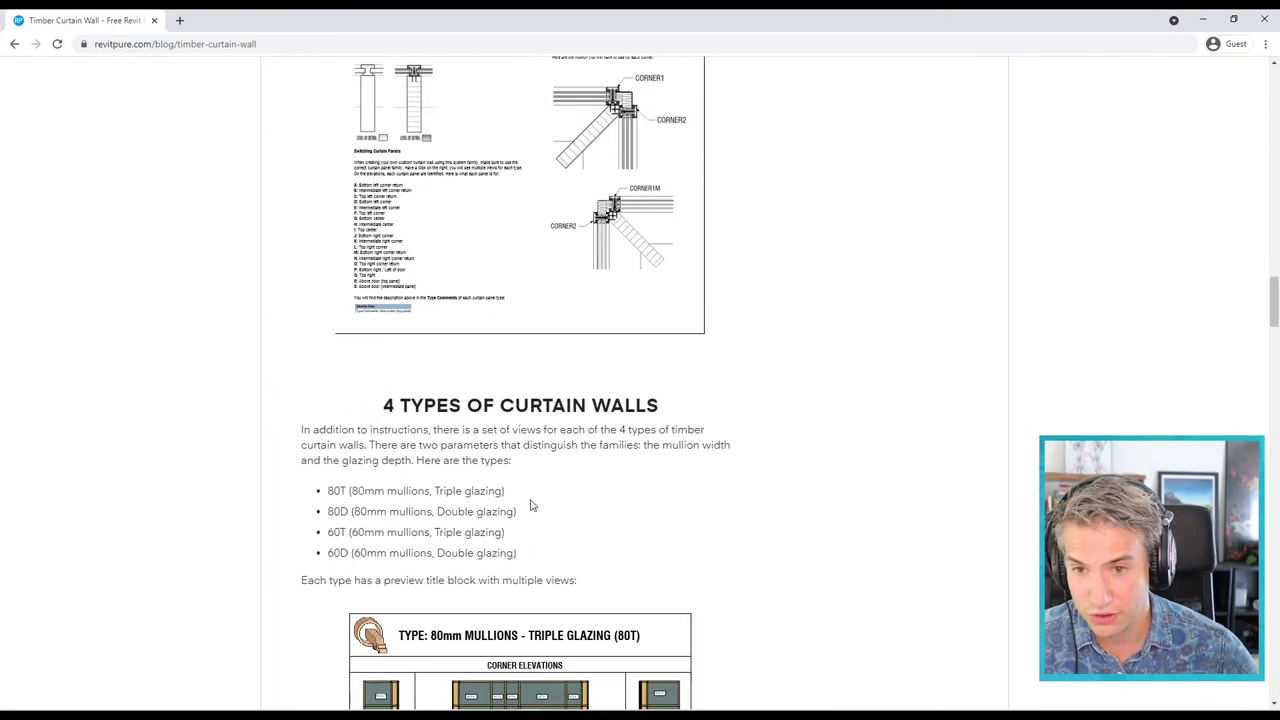
scroll(529, 503, "up", 3)
scroll(509, 514, "up", 1)
scroll(487, 503, "down", 10)
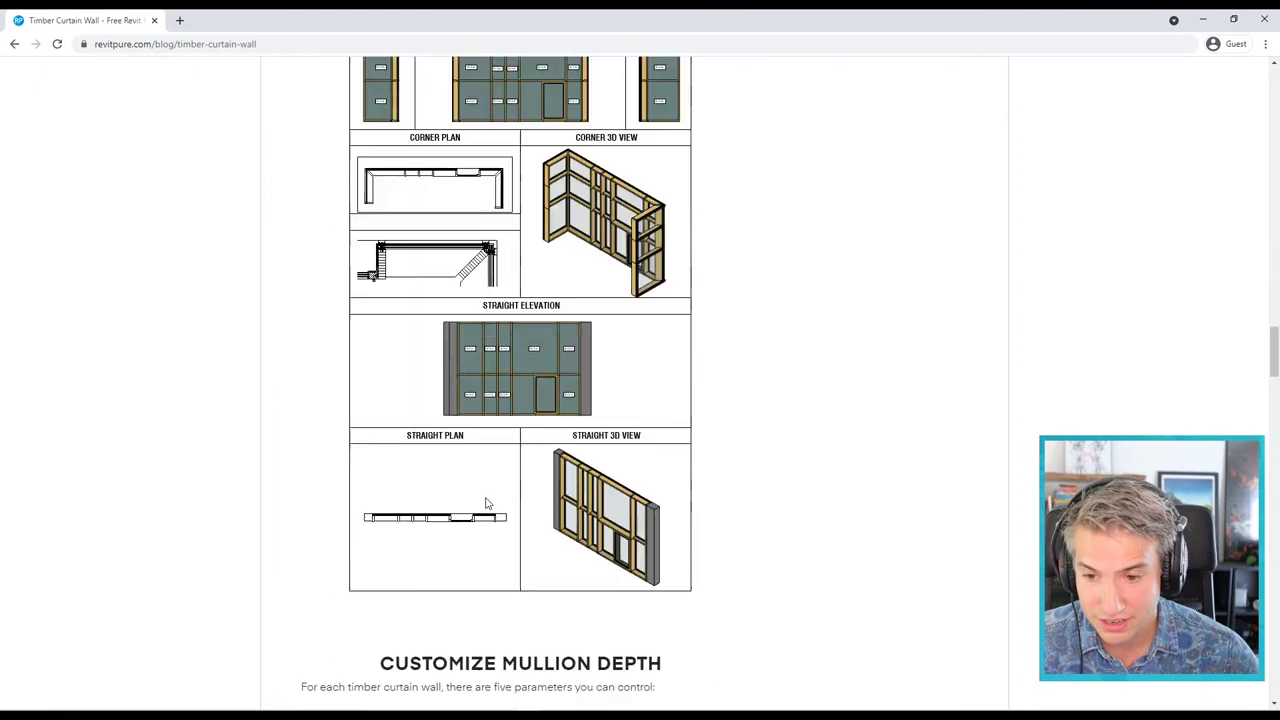
scroll(487, 503, "down", 12)
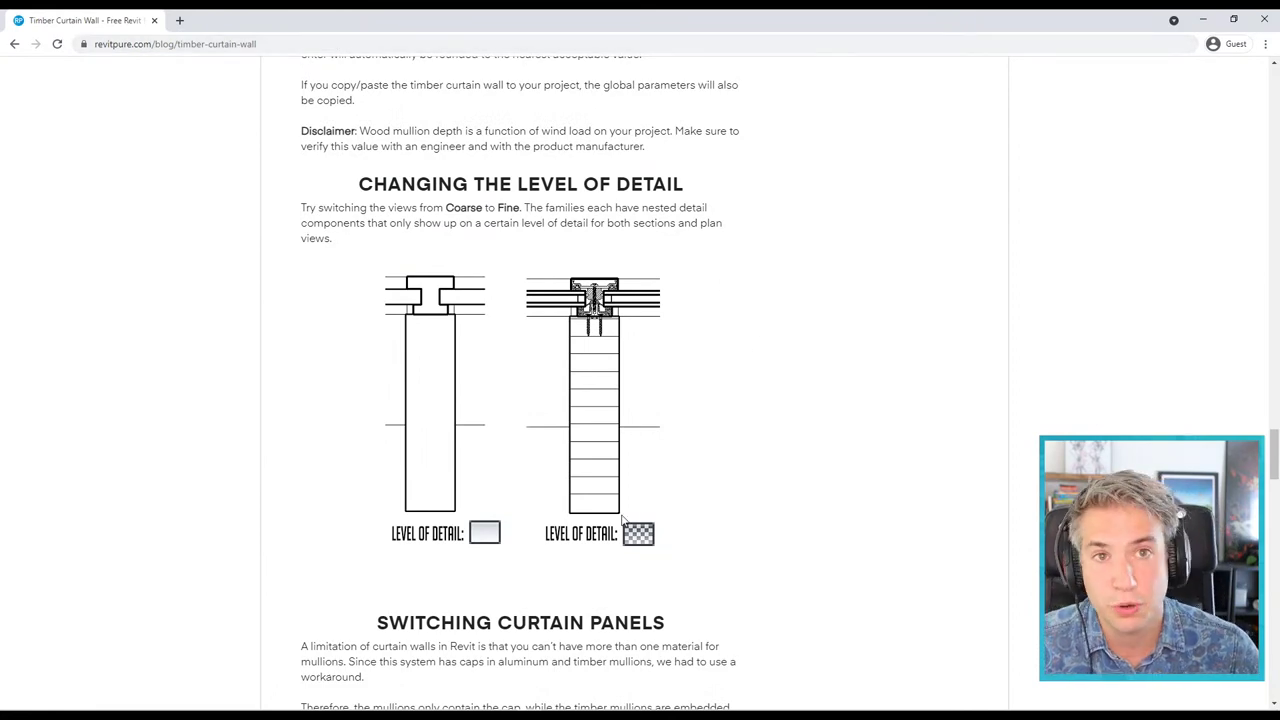
scroll(809, 410, "down", 3)
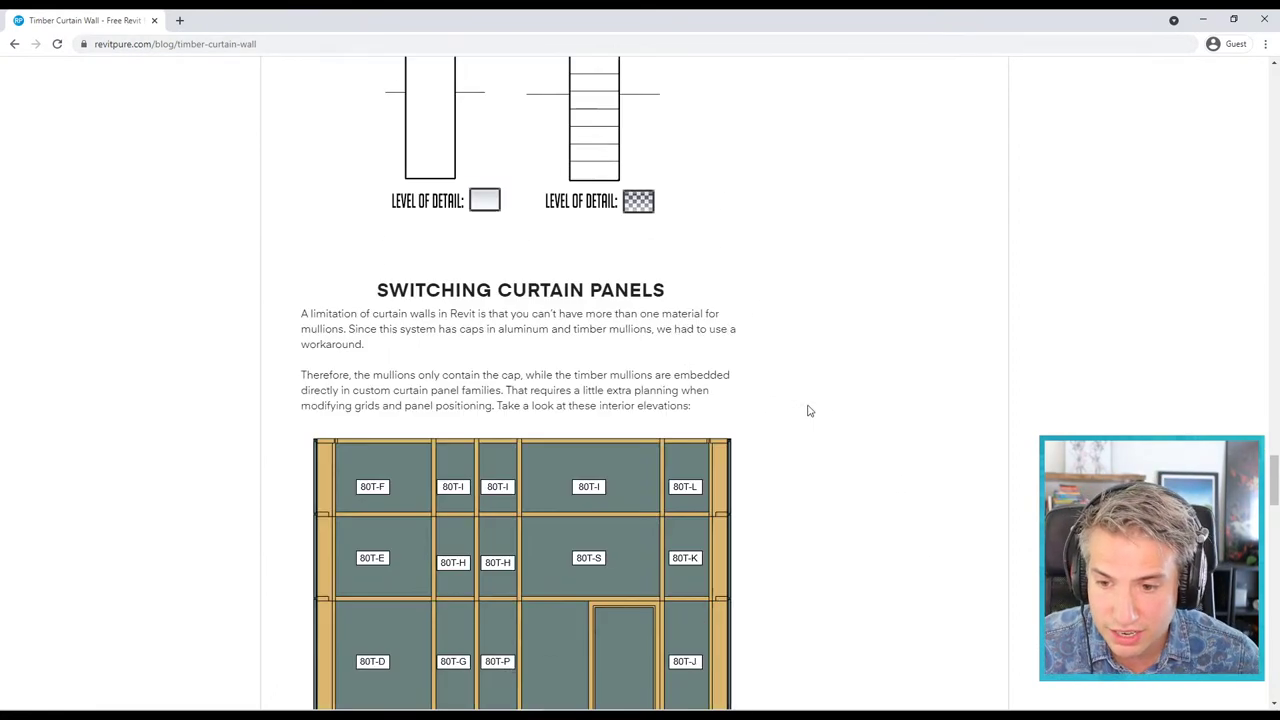
scroll(809, 410, "down", 8)
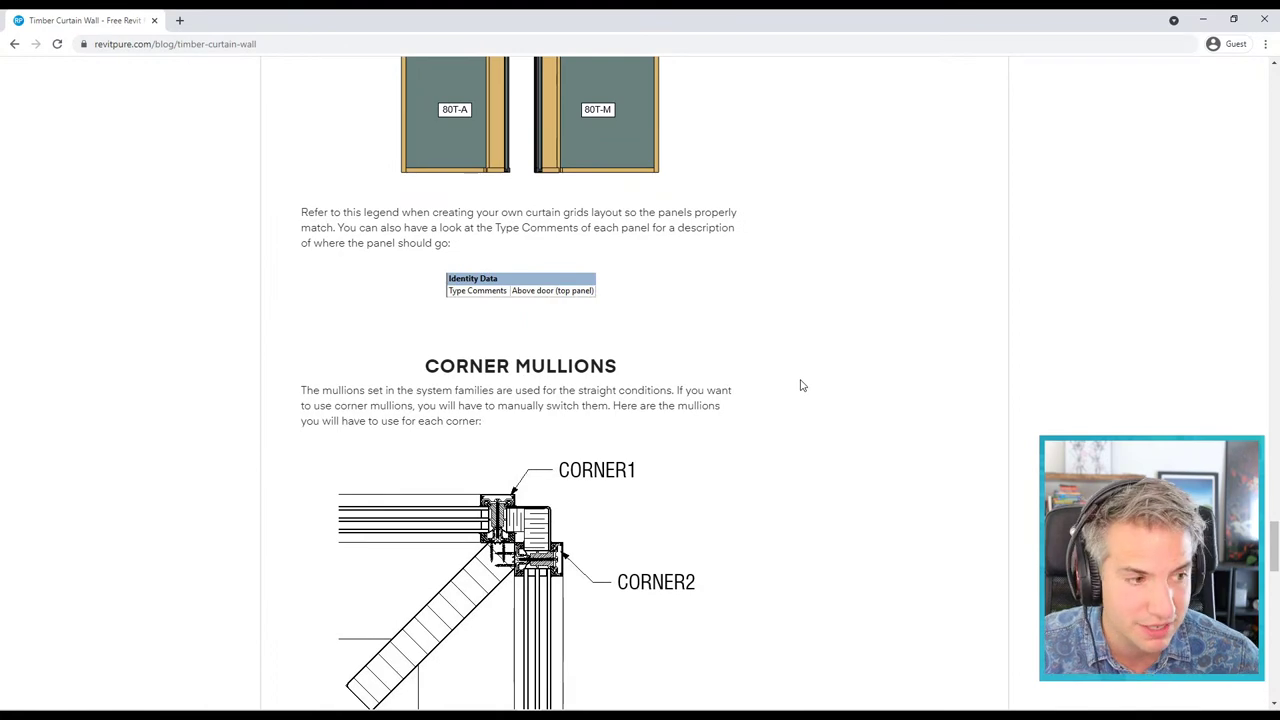
scroll(795, 410, "down", 4)
scroll(785, 430, "down", 4)
scroll(758, 175, "up", 4)
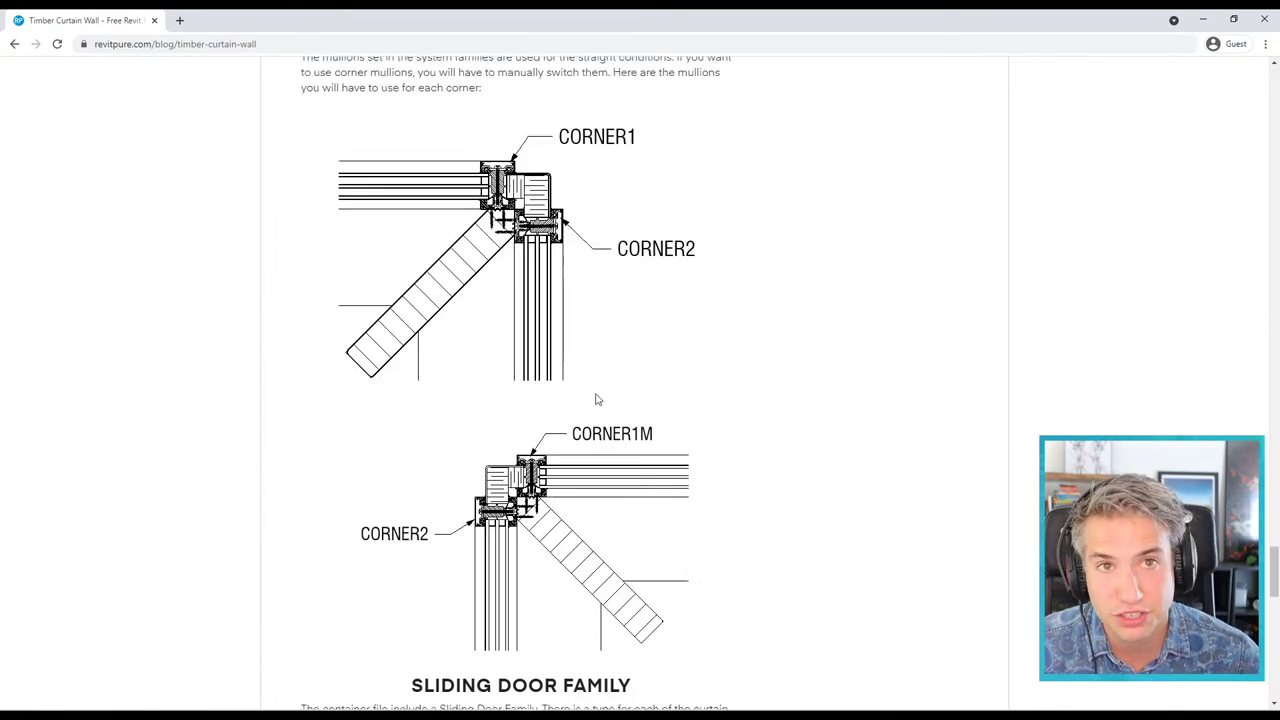
scroll(585, 415, "up", 2)
scroll(560, 428, "down", 3)
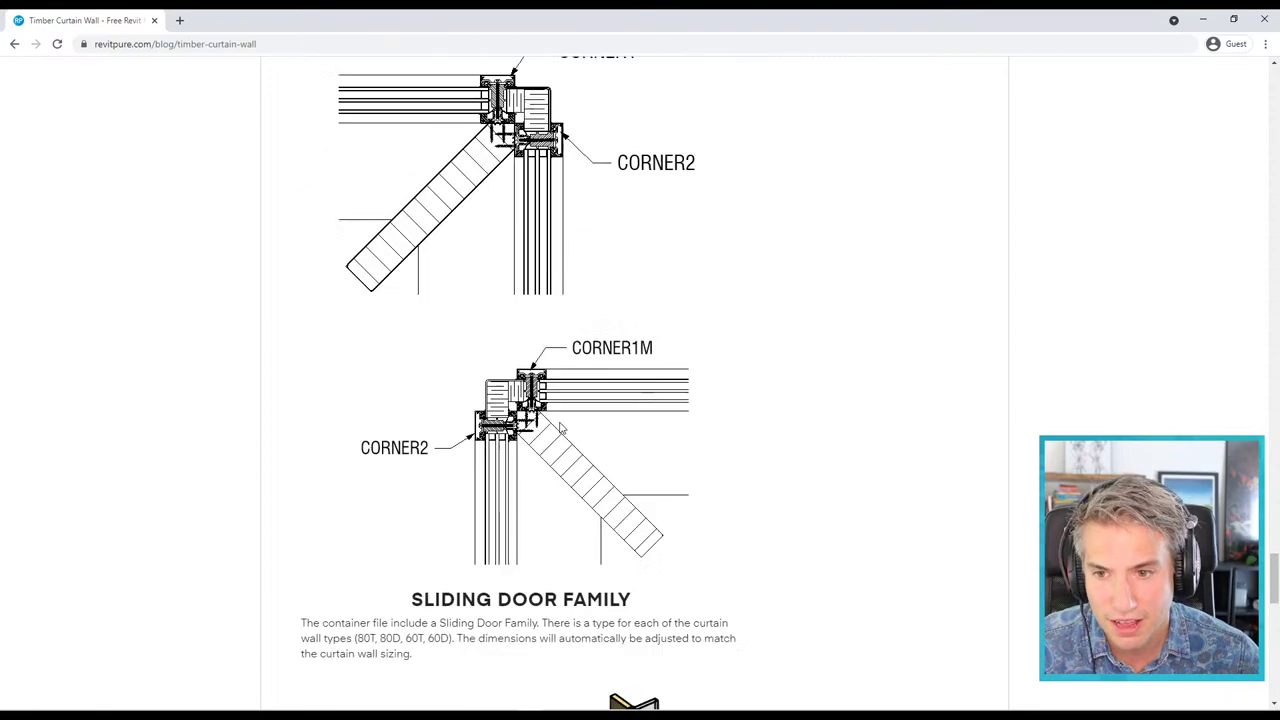
scroll(563, 427, "down", 10)
scroll(600, 460, "up", 3)
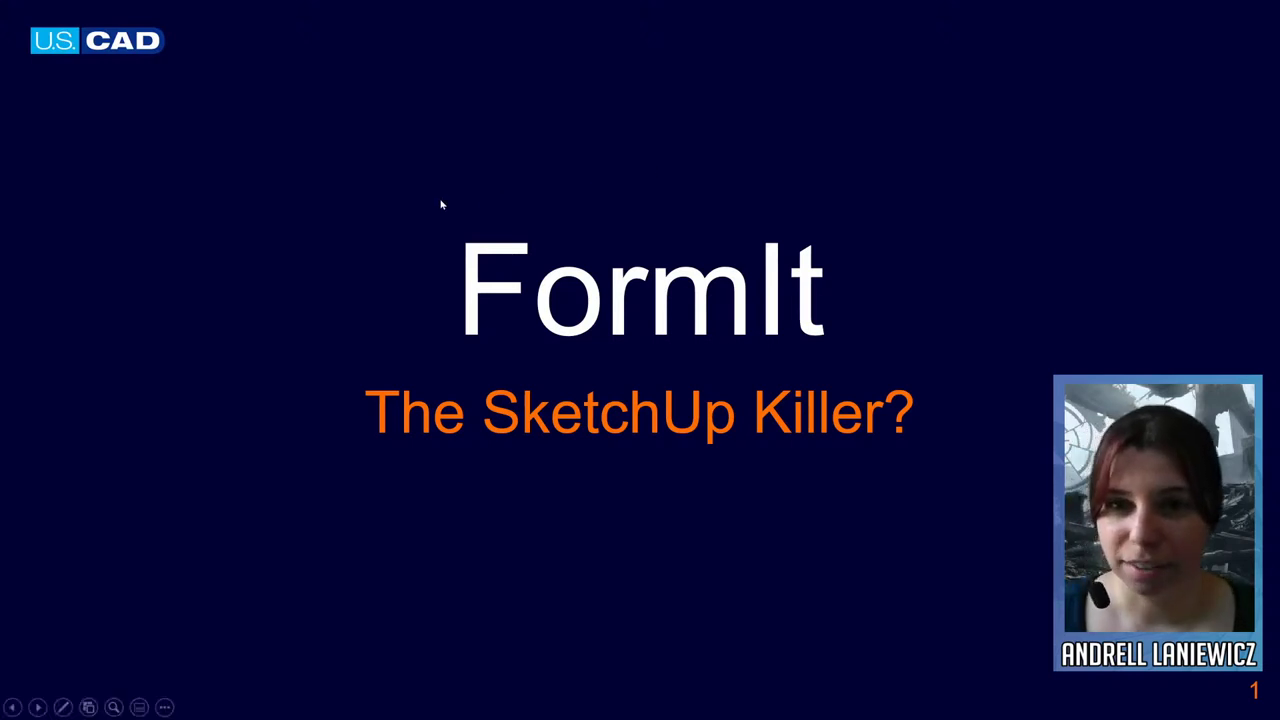
Step: Advance the slideshow past the presenters slide to slide 3, Topics to Tackle
left_click(570, 315)
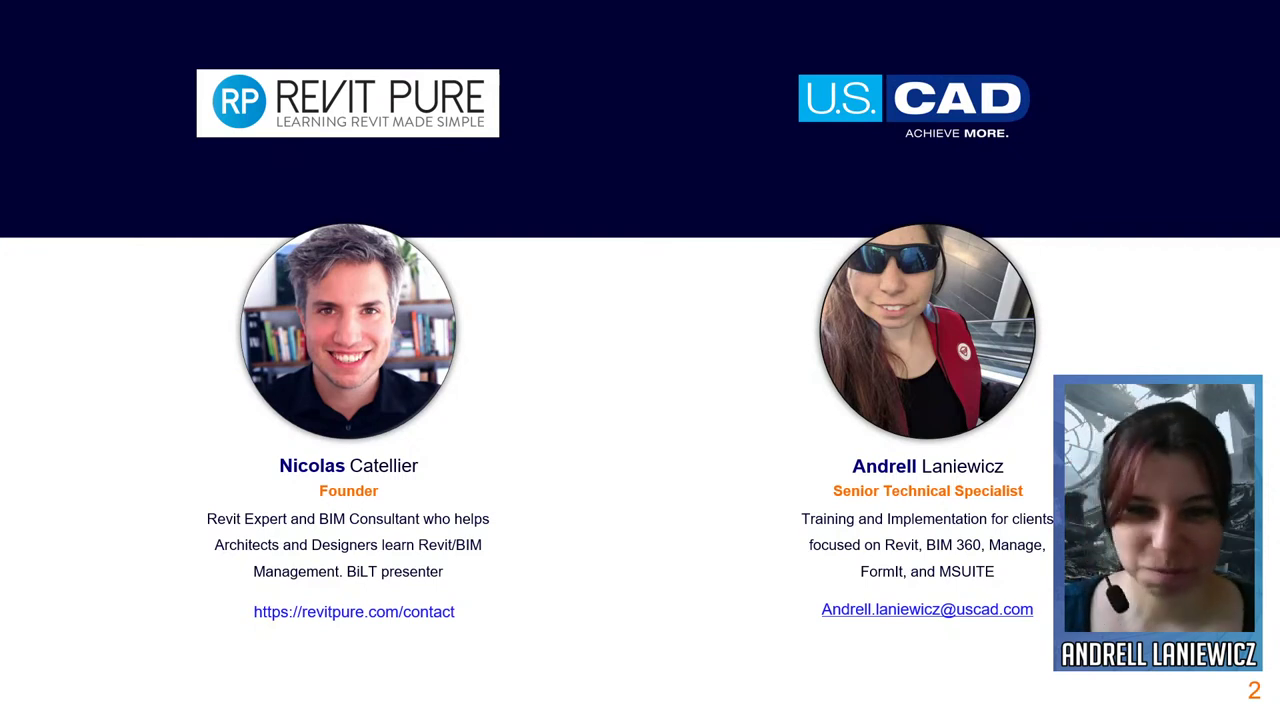
left_click(578, 425)
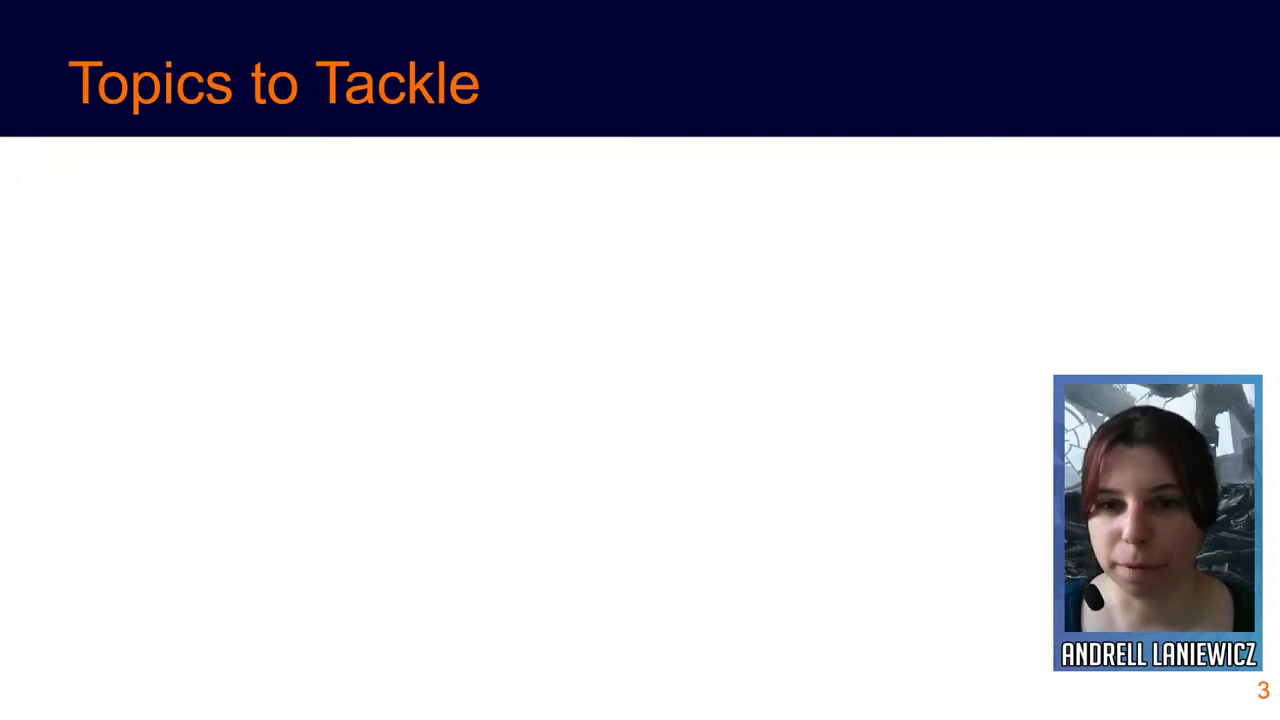
Step: Reveal each Topics to Tackle bullet, from the first topic to Linking FormIt and Revit, plus the FormIt versus SketchUp logos
key("Right")
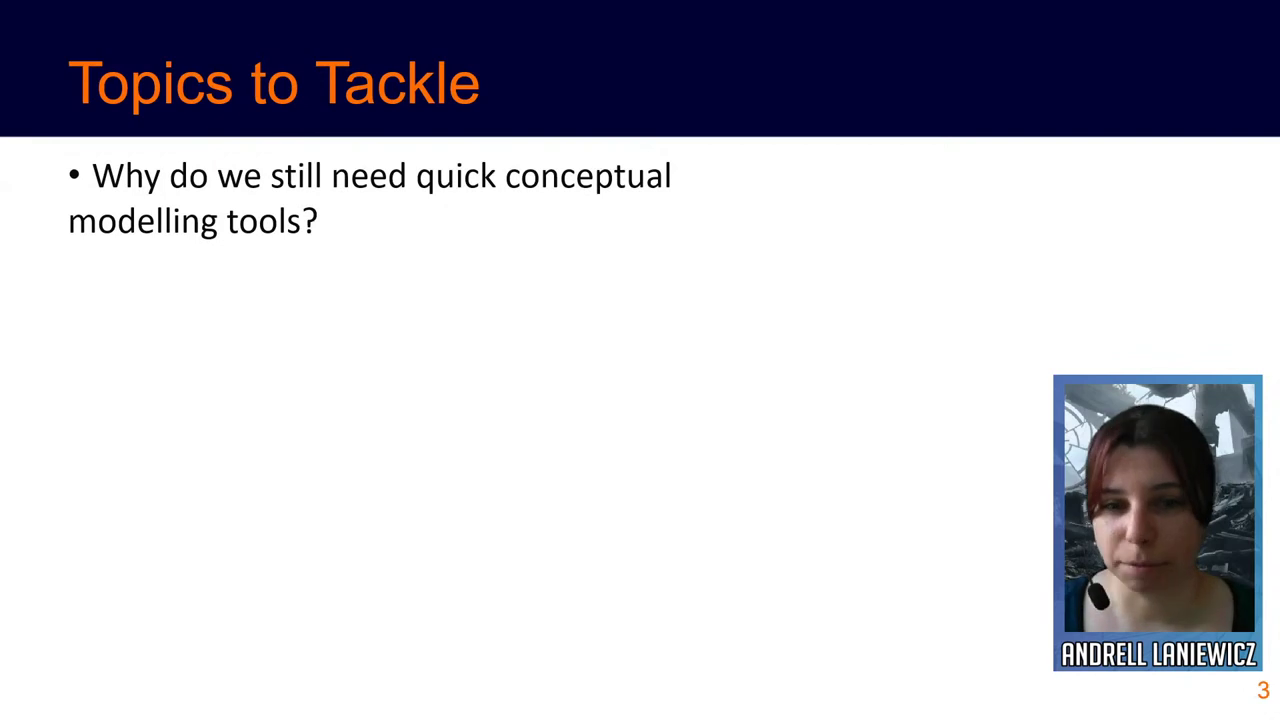
key("Right")
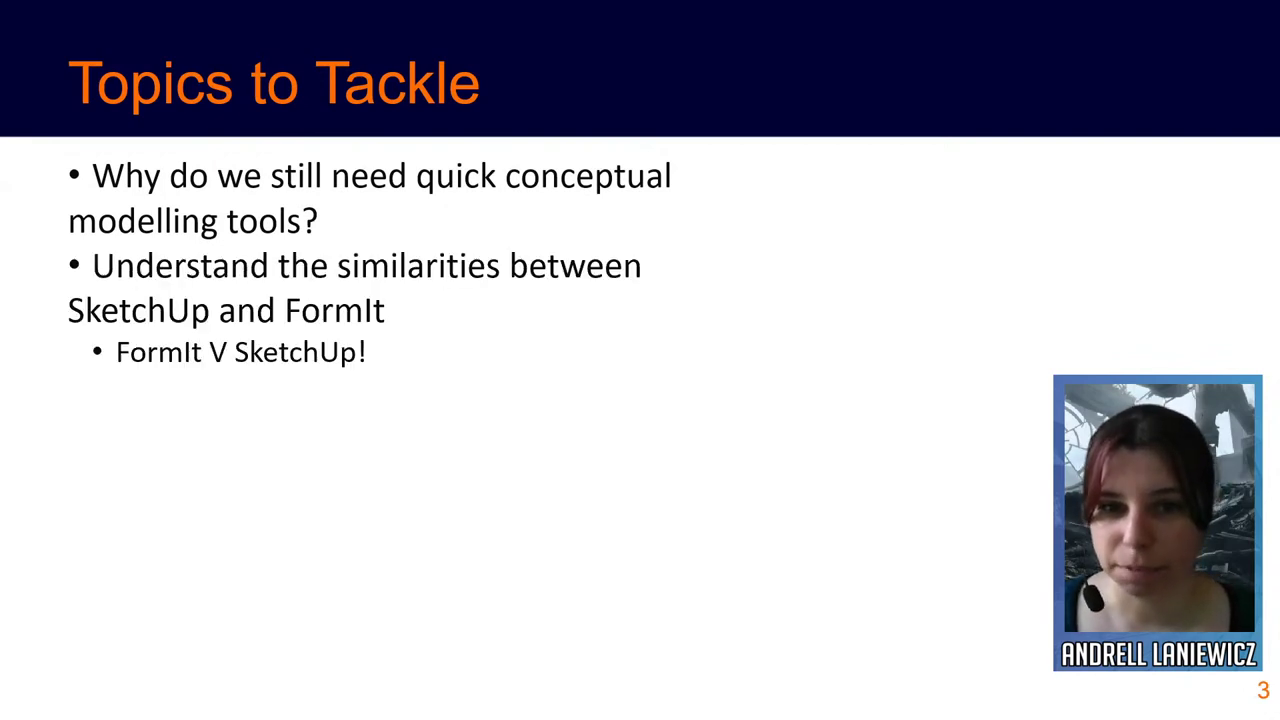
key("Right")
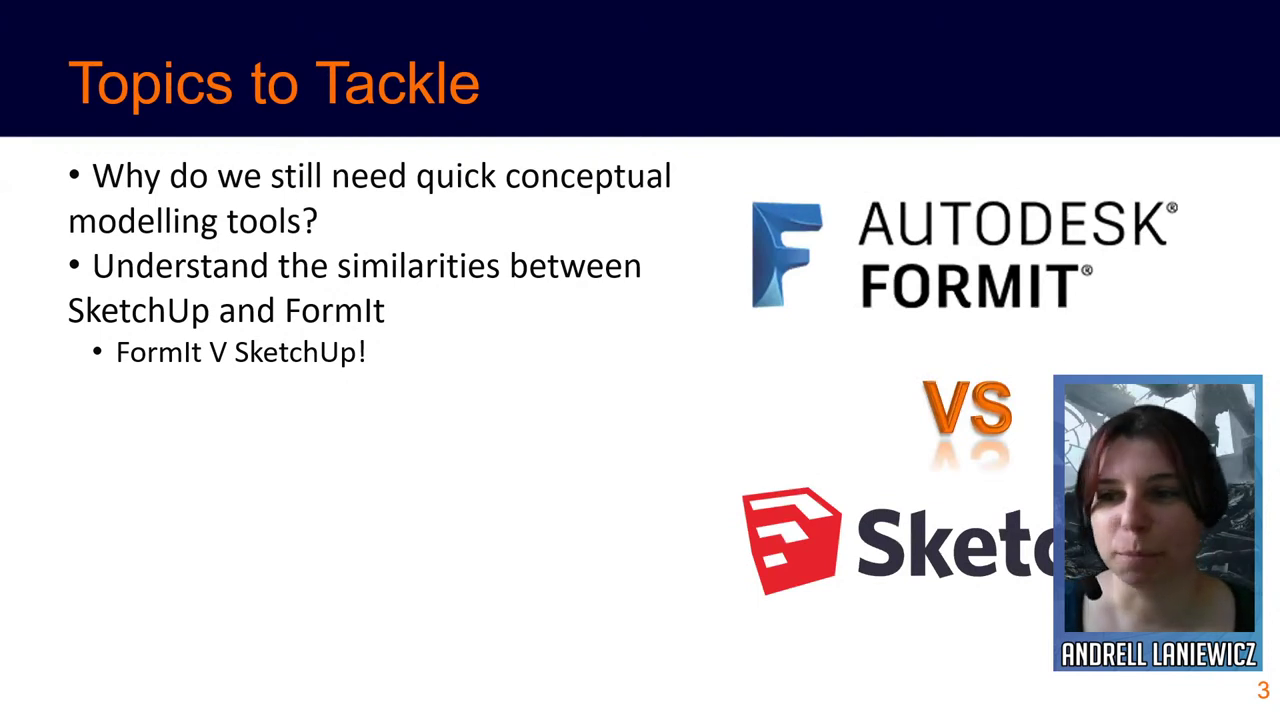
key("Right")
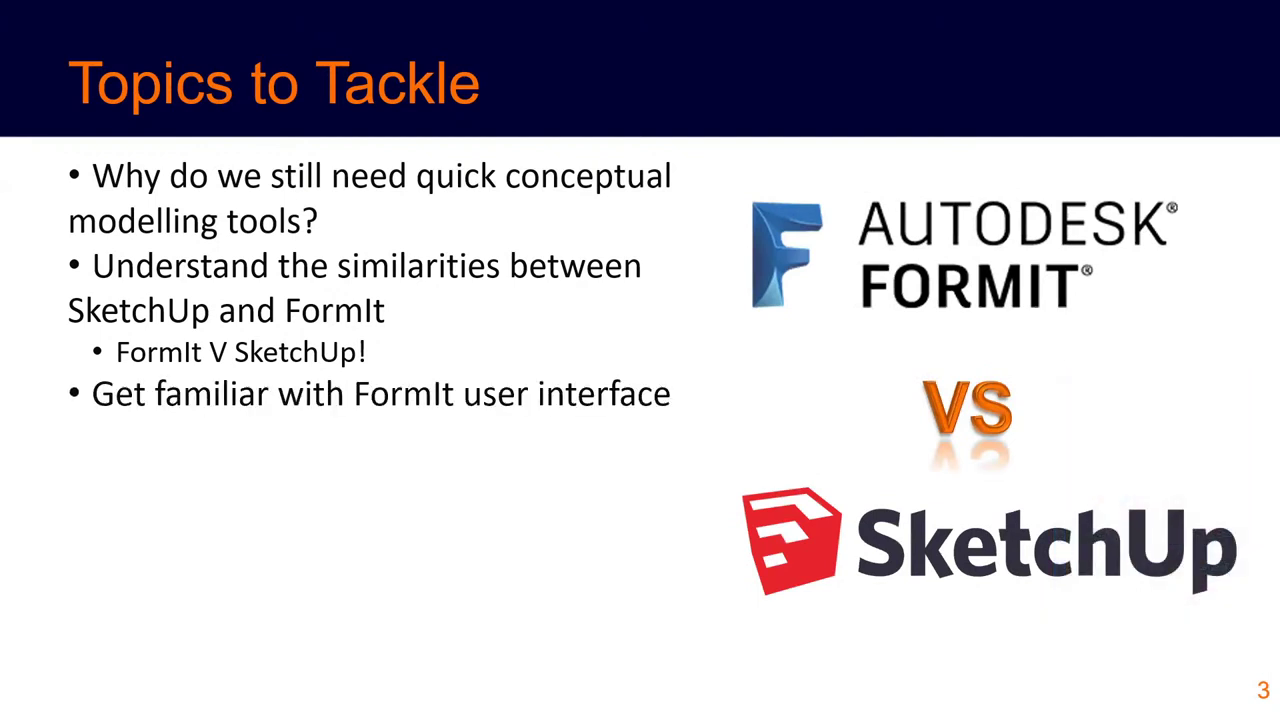
key("Right")
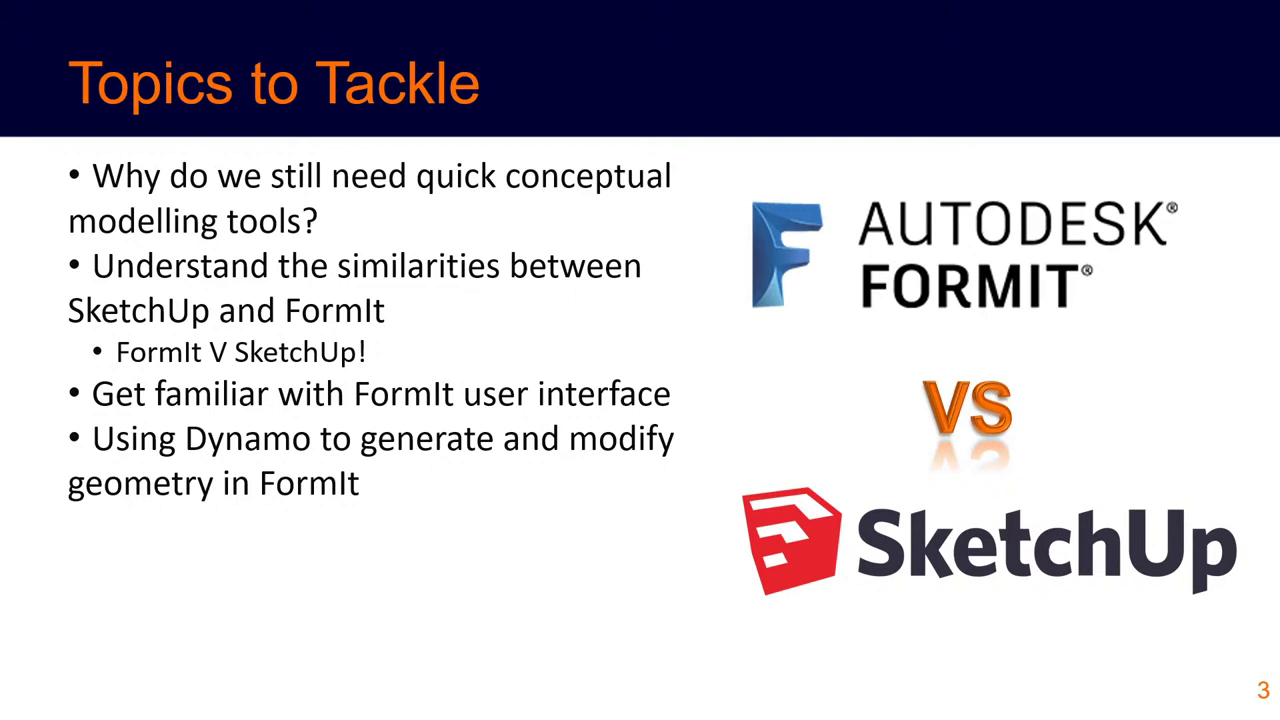
key("Right")
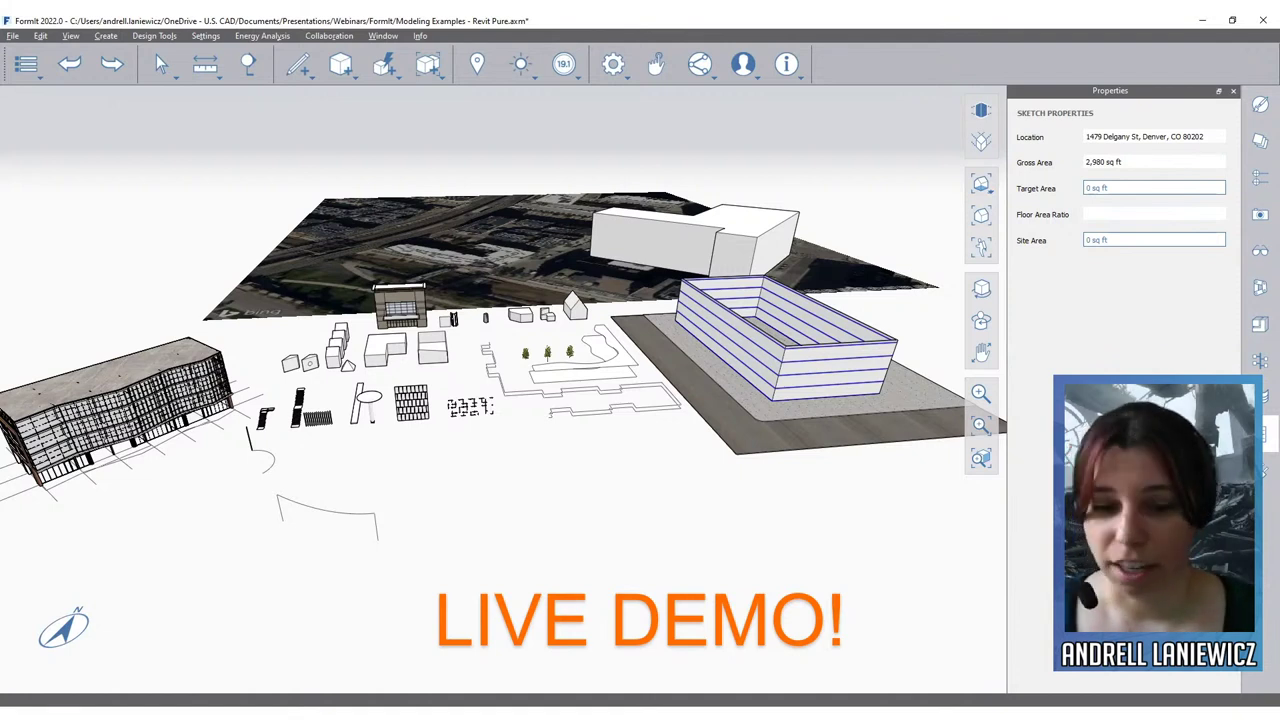
key("alt+Tab")
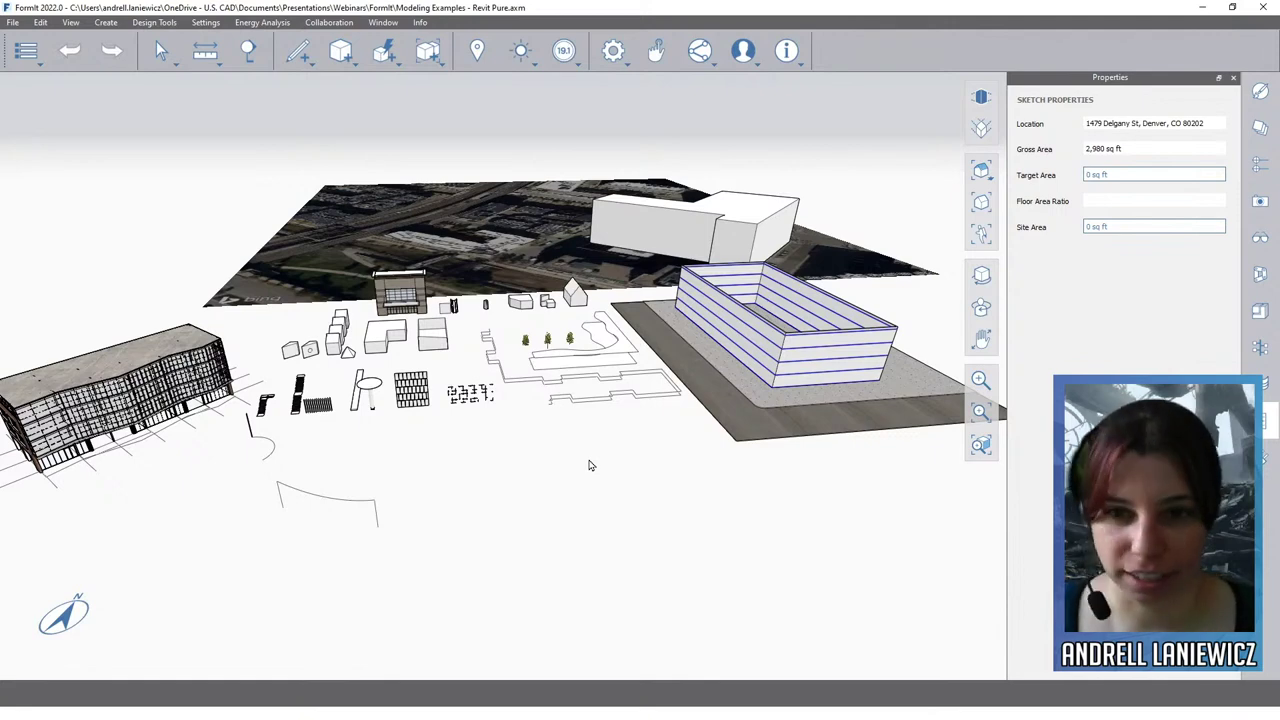
middle_click_drag(467, 536, 503, 549)
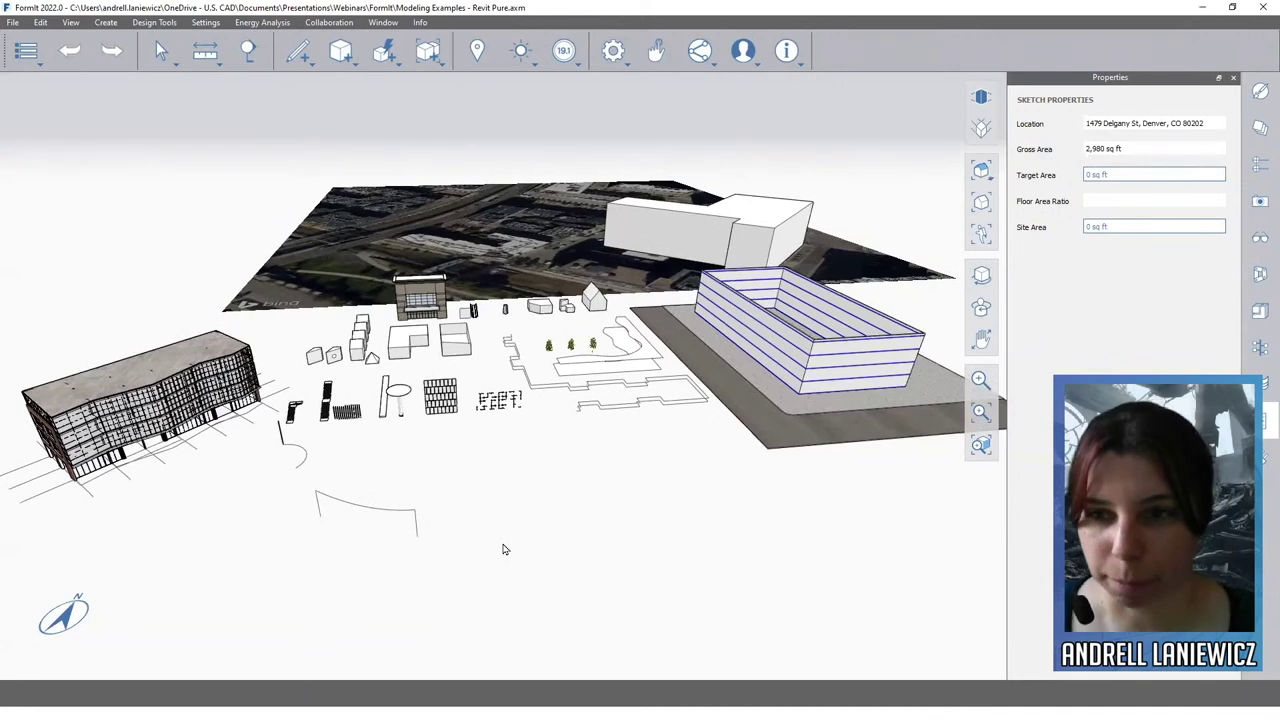
scroll(505, 551, "down", 2)
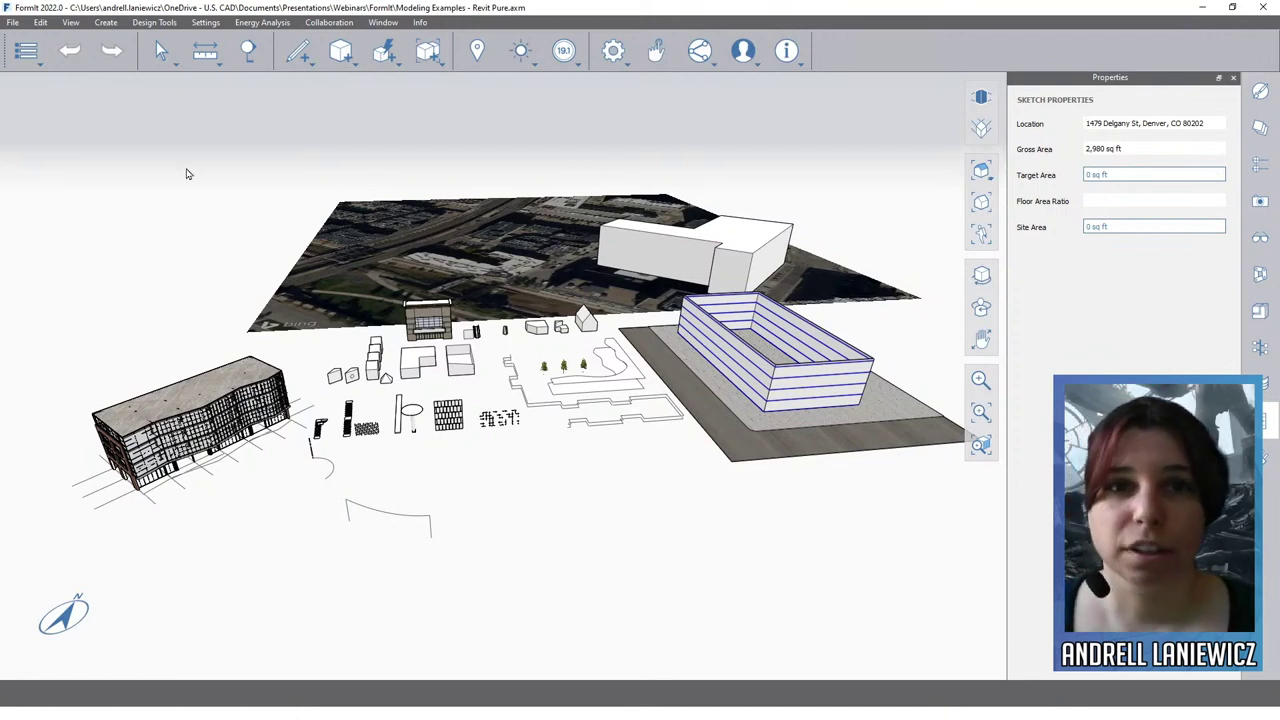
left_click(18, 25)
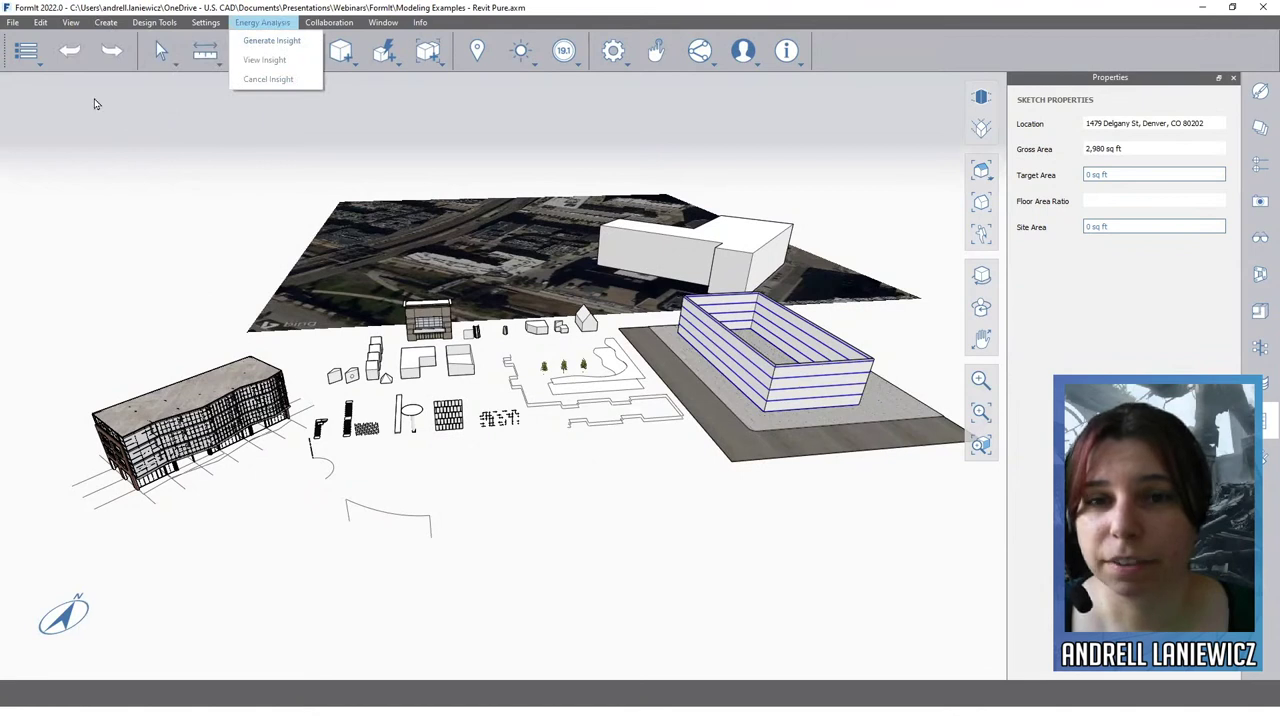
left_click(58, 105)
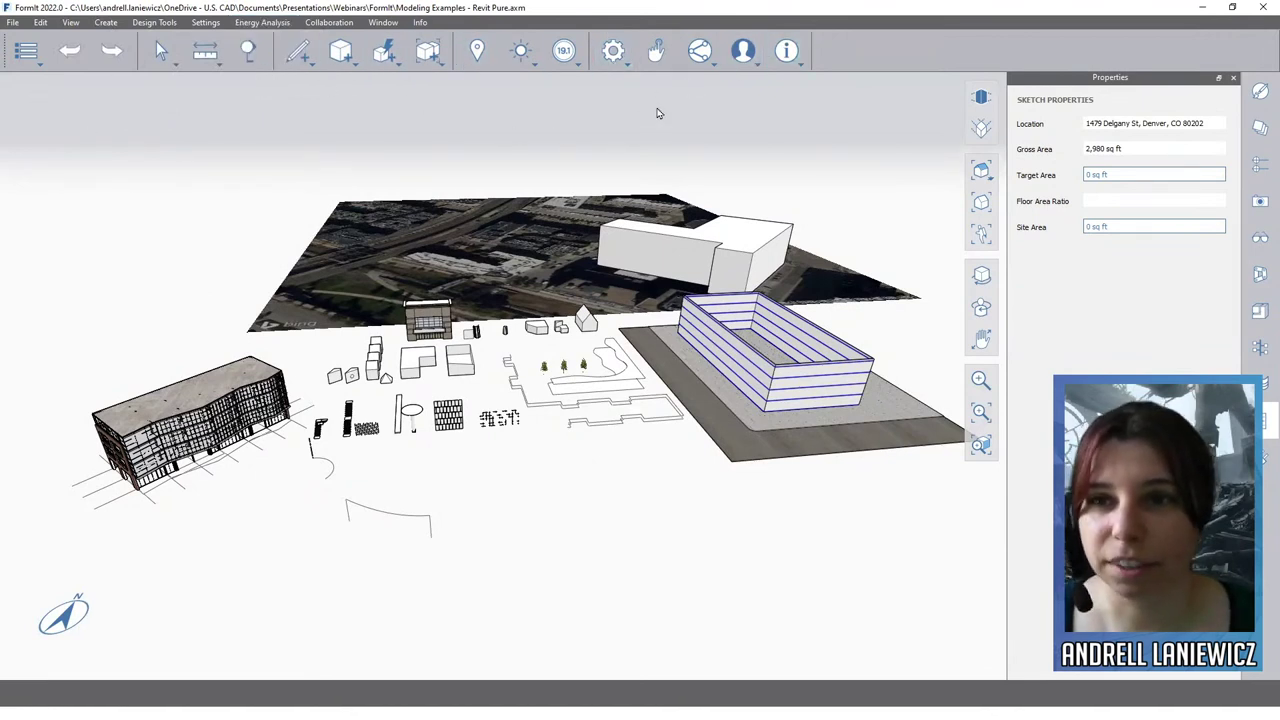
left_click(20, 28)
left_click(40, 22)
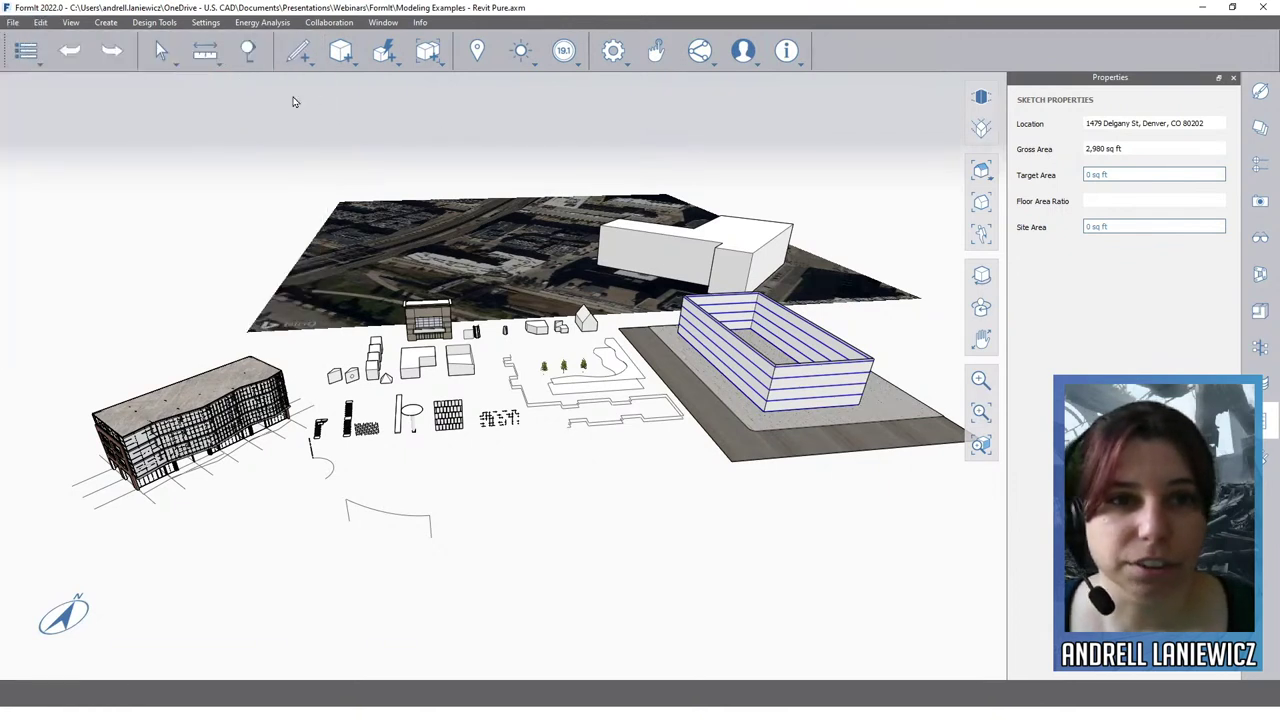
left_click(26, 58)
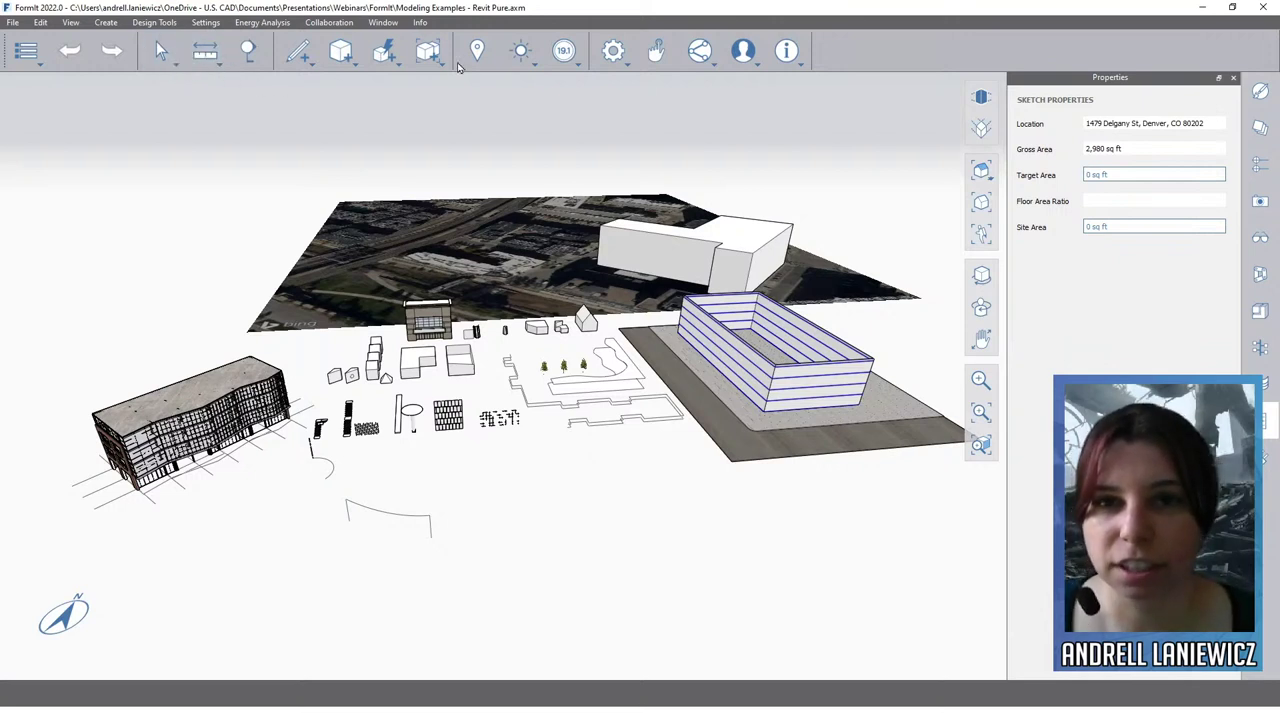
left_click(317, 73)
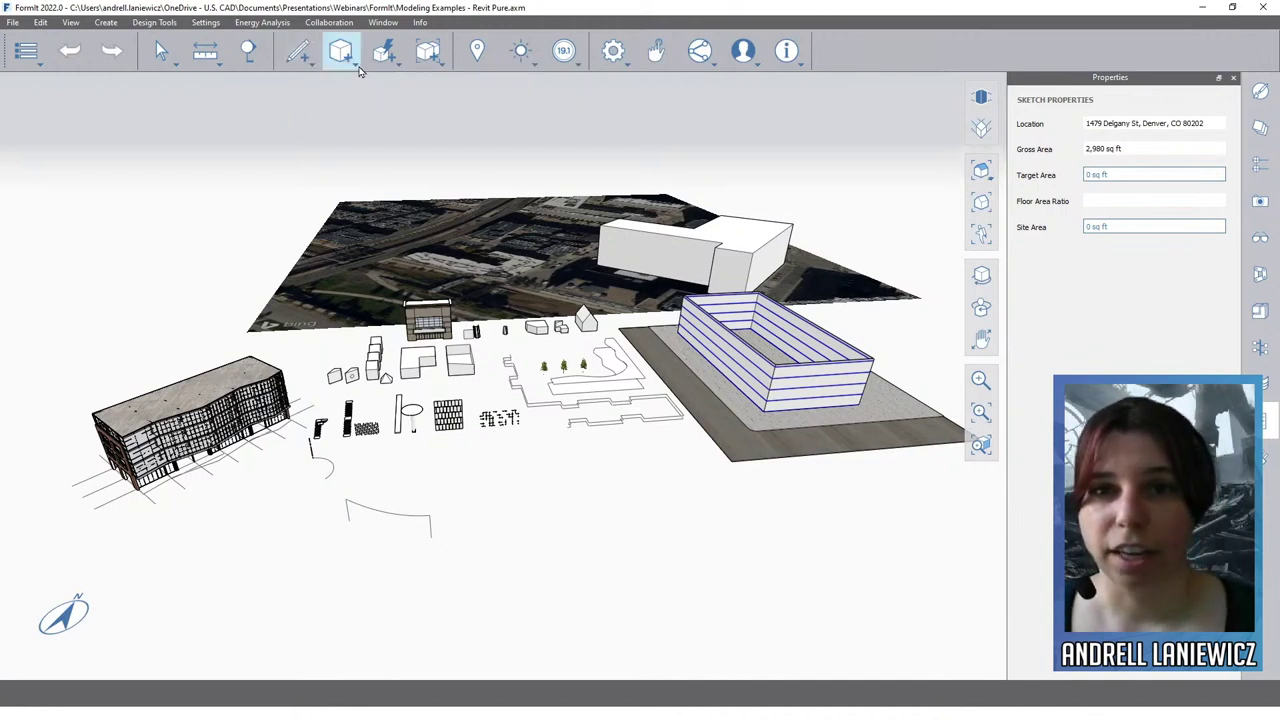
mouse_move(360, 70)
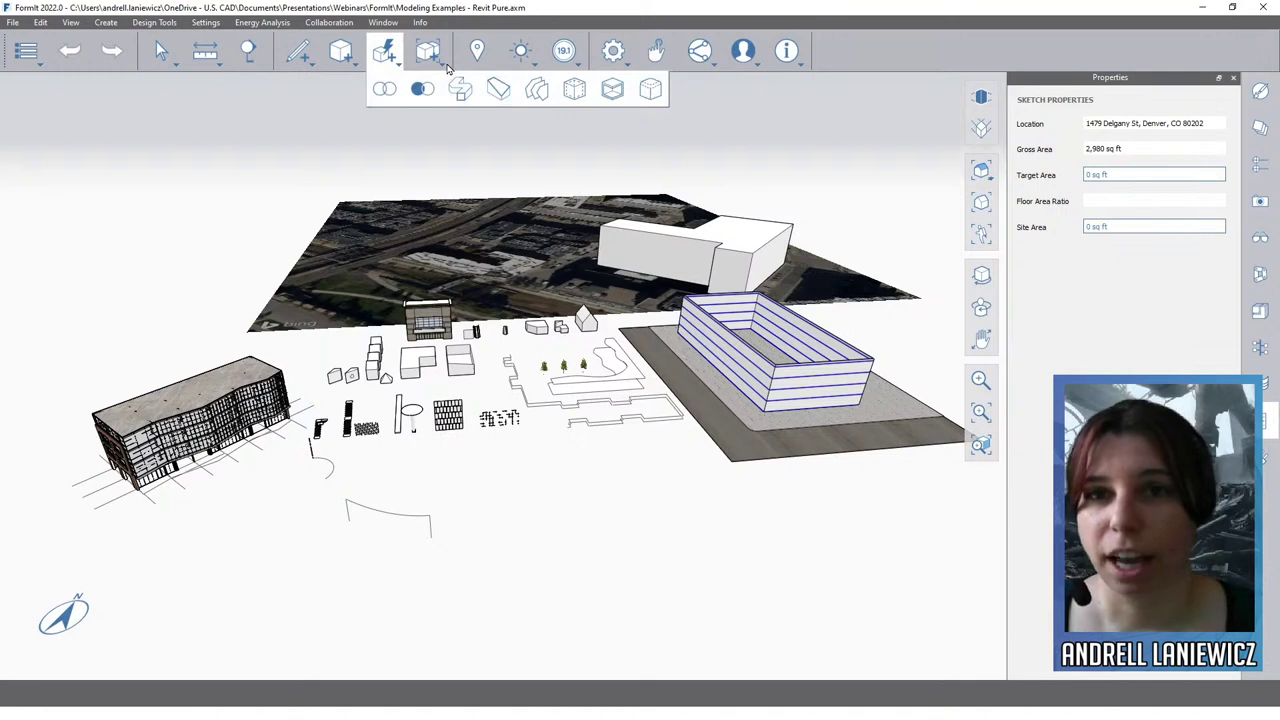
mouse_move(448, 67)
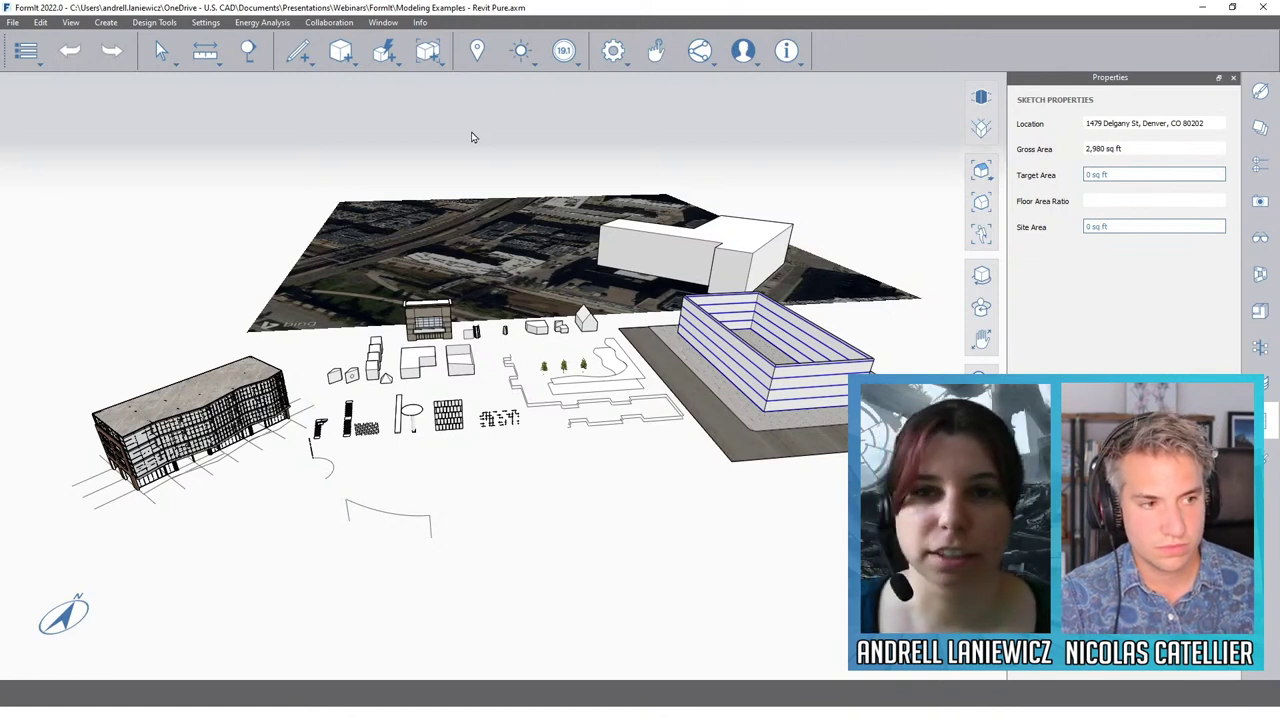
left_click(522, 54)
mouse_move(570, 60)
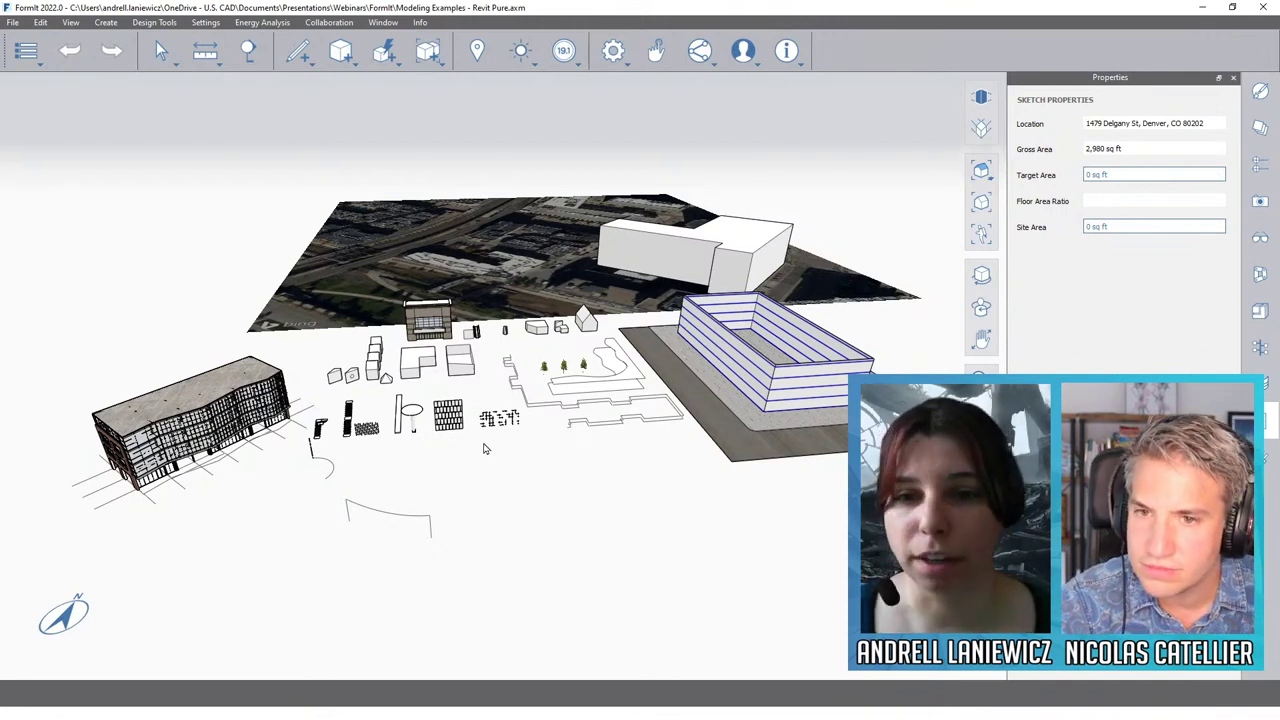
middle_click_drag(425, 463, 446, 423)
Step: Zoom in on the cluster of boxes and select a face on one box
scroll(446, 423, "up", 5)
scroll(447, 378, "down", 2)
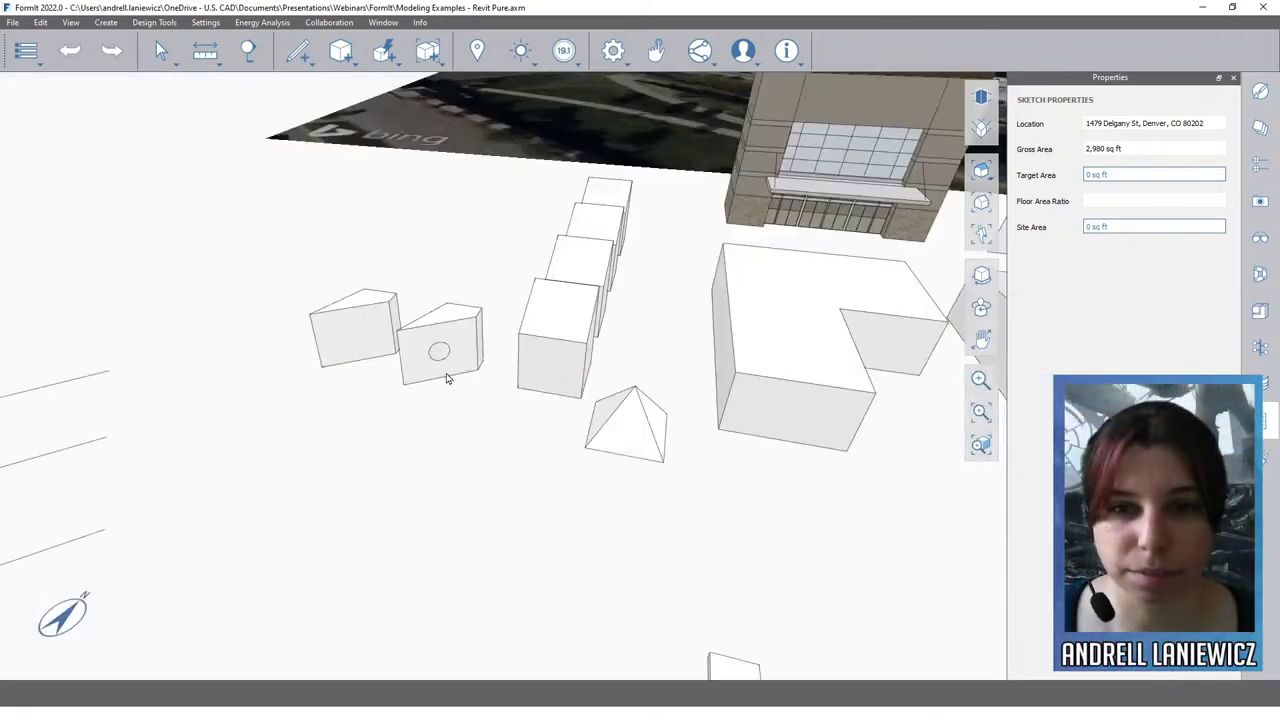
scroll(458, 365, "up", 2)
left_click(451, 358)
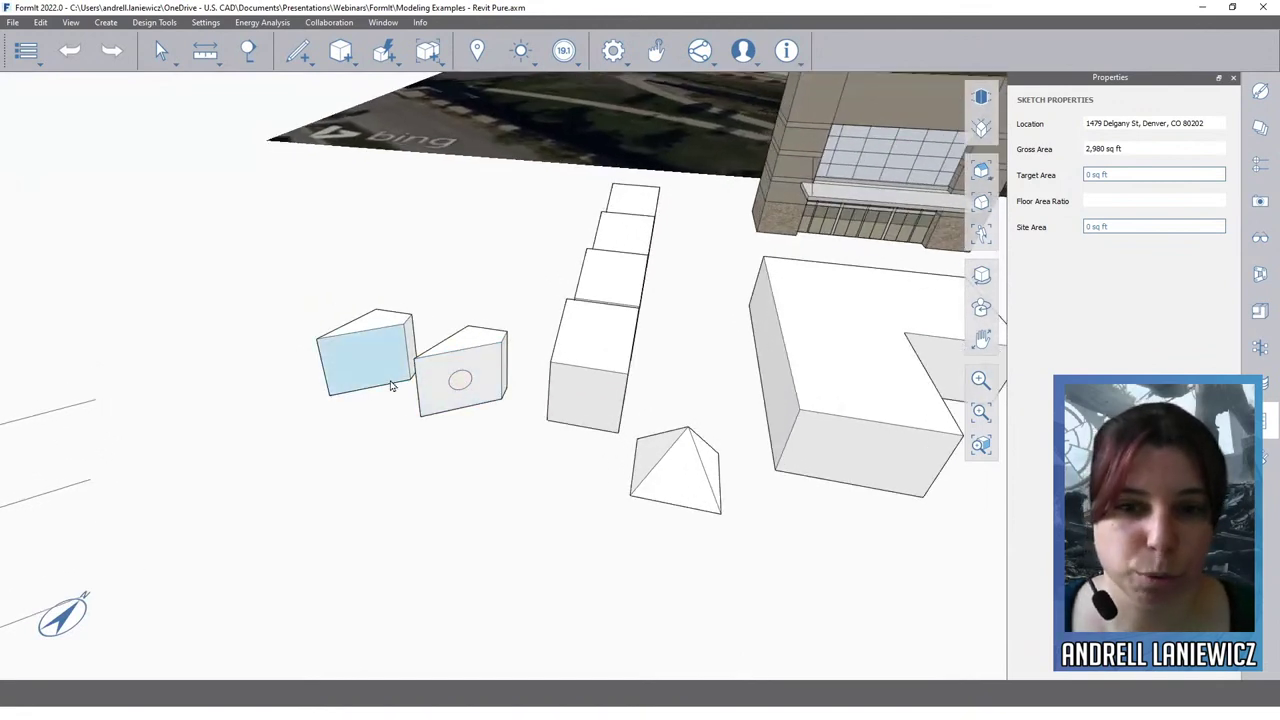
Step: Sketch a closed line loop on the ground forming a 251.63 sq ft face, and select it
left_click(313, 84)
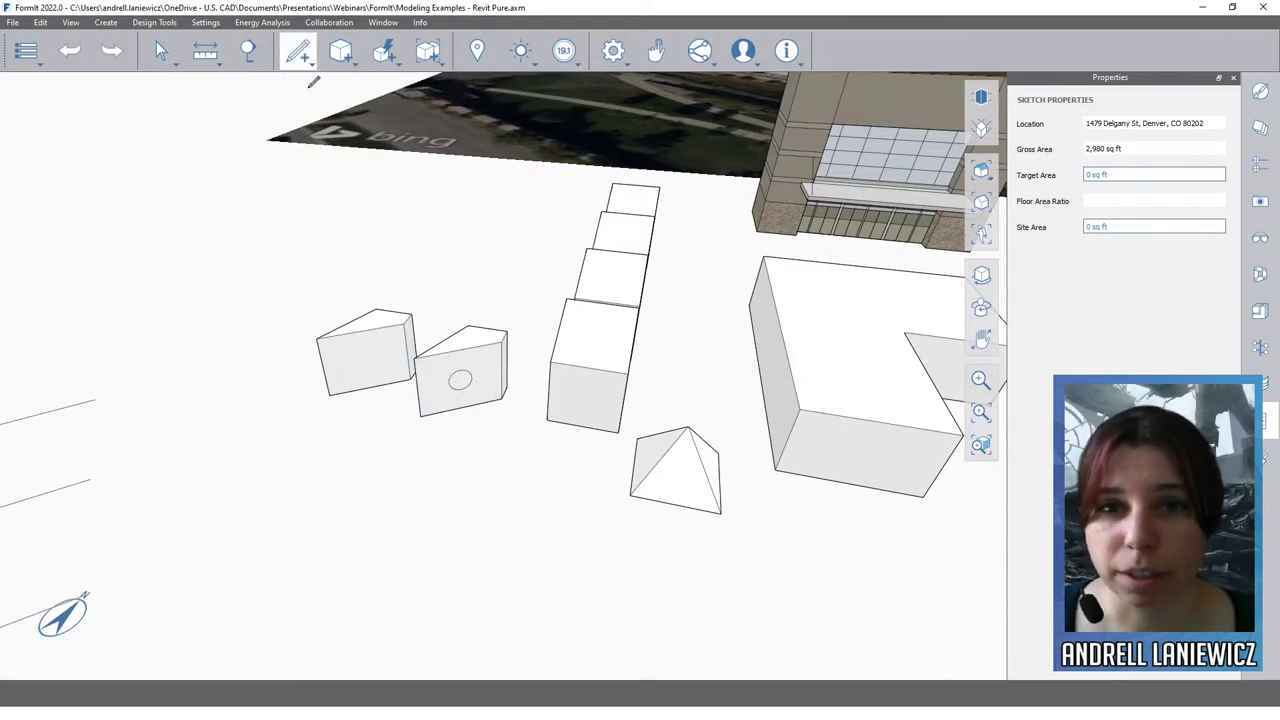
left_click(385, 543)
left_click(451, 482)
left_click(530, 498)
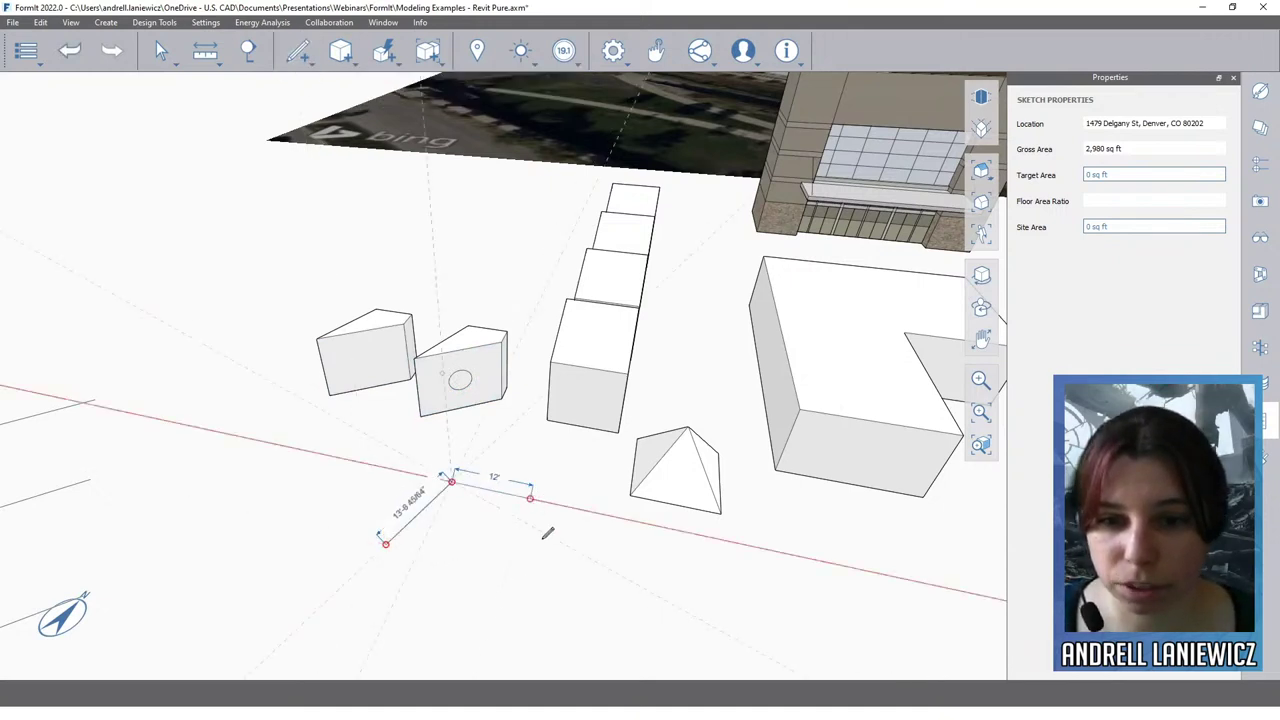
left_click(540, 565)
left_click(498, 592)
left_click(442, 582)
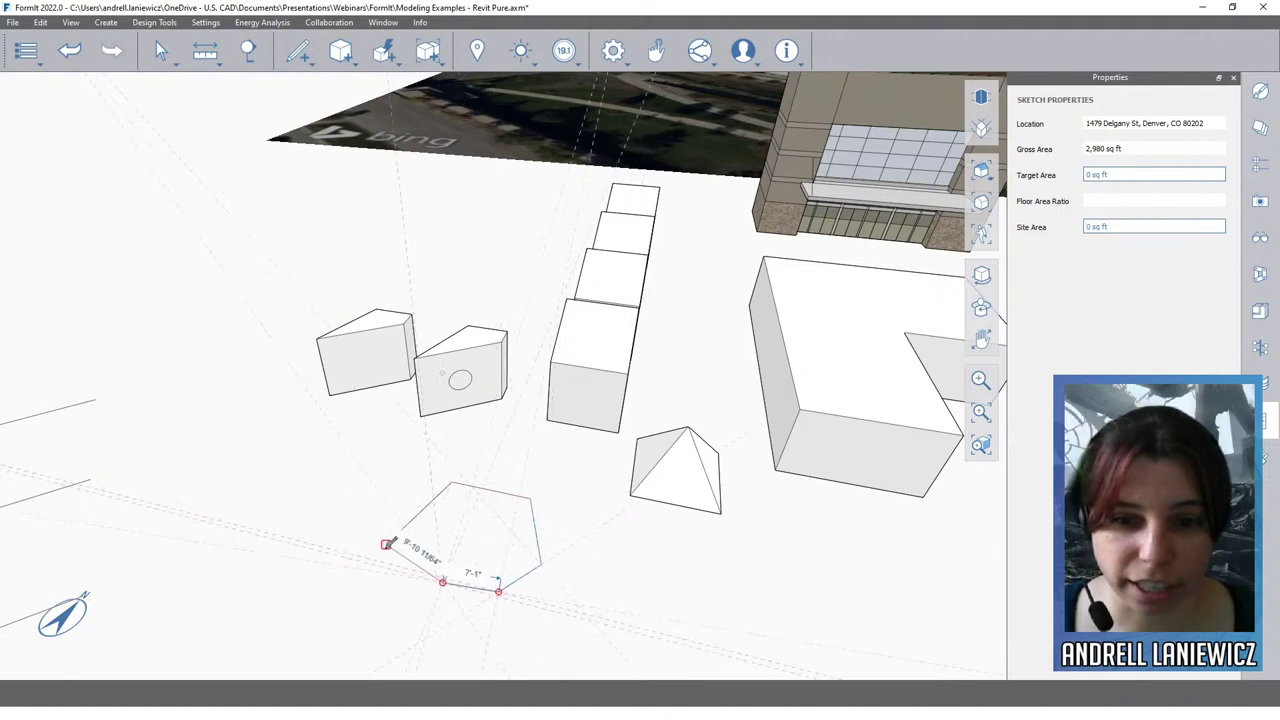
left_click(386, 543)
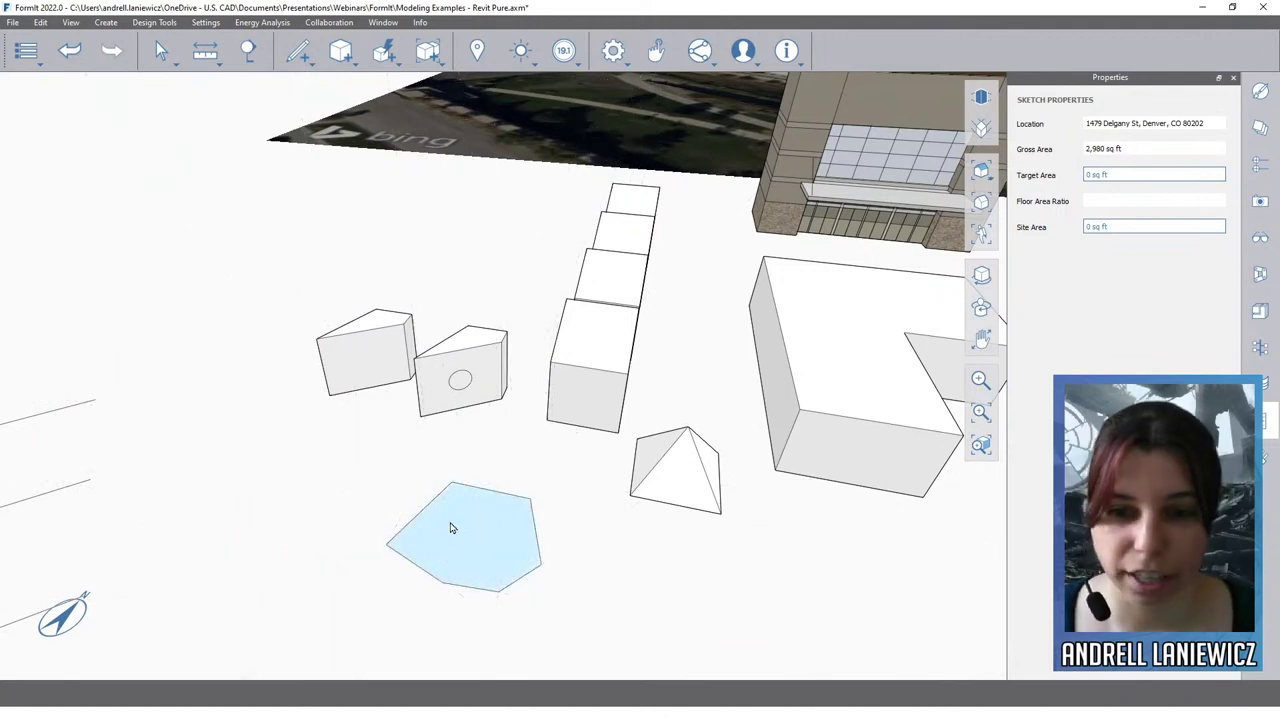
left_click(452, 534)
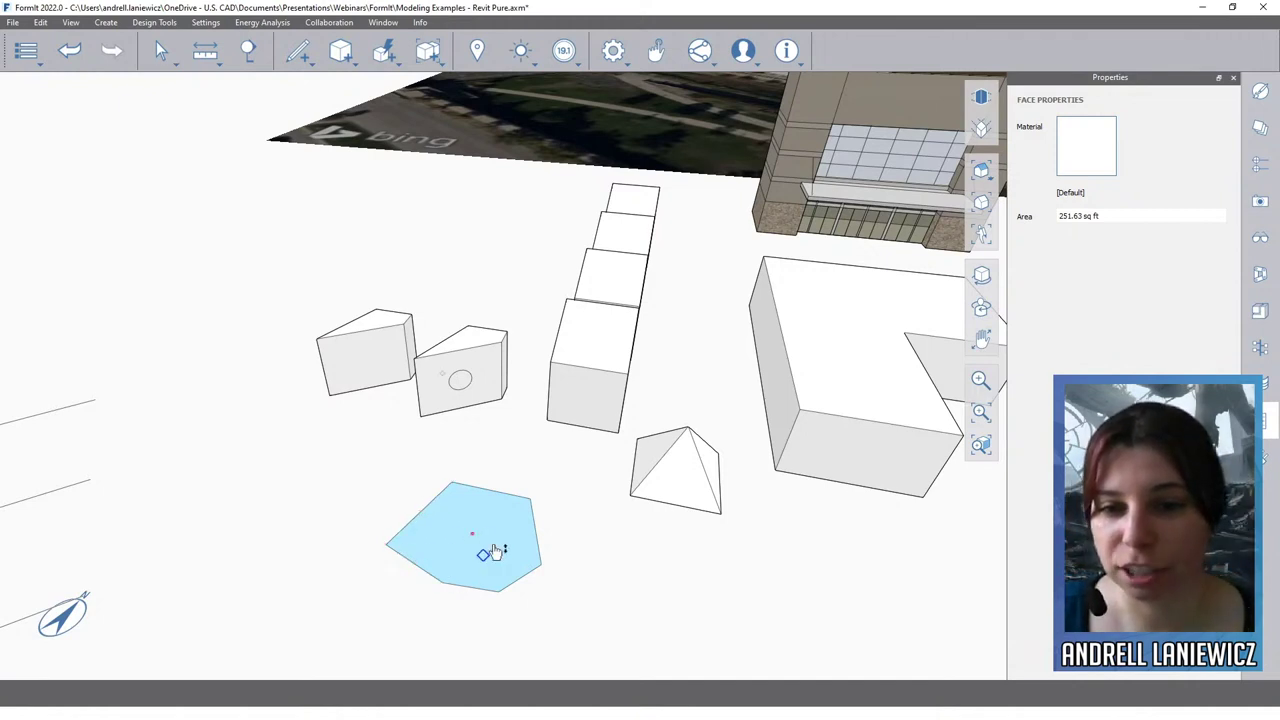
Step: After cancelling a trial extrusion, shift the whole polygon slightly across the ground
left_click_drag(480, 528, 480, 491)
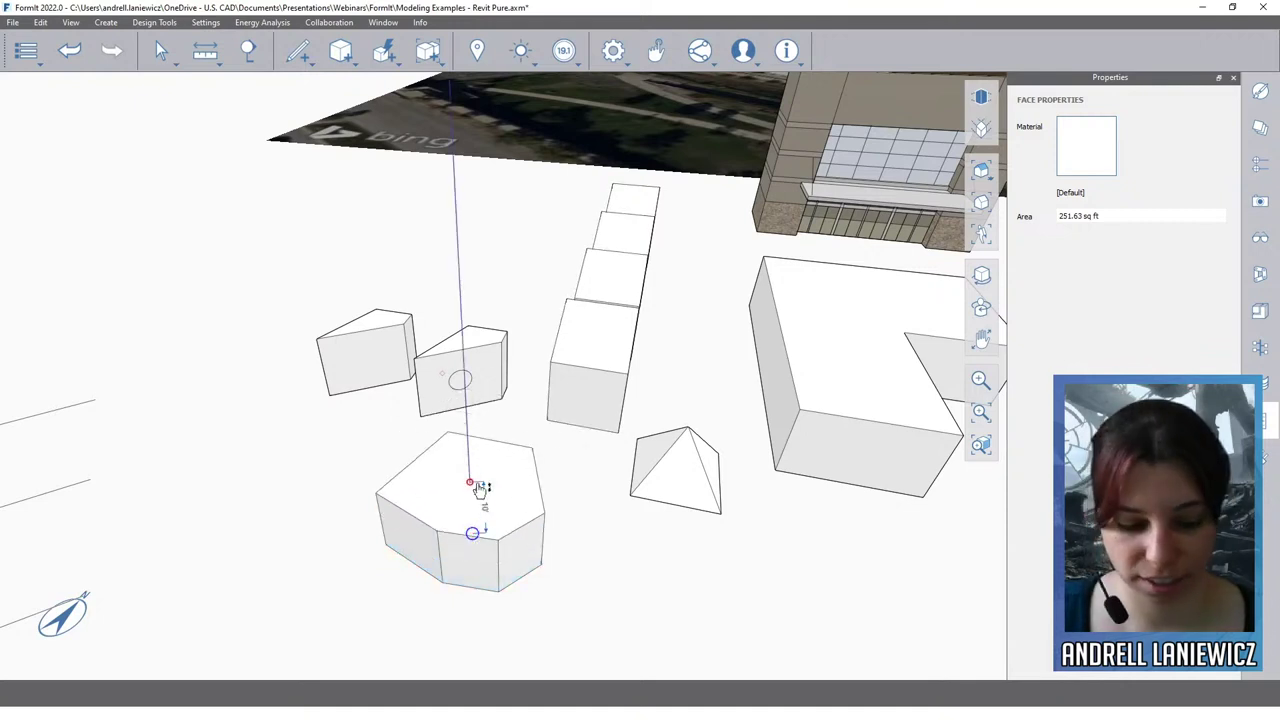
key("Escape")
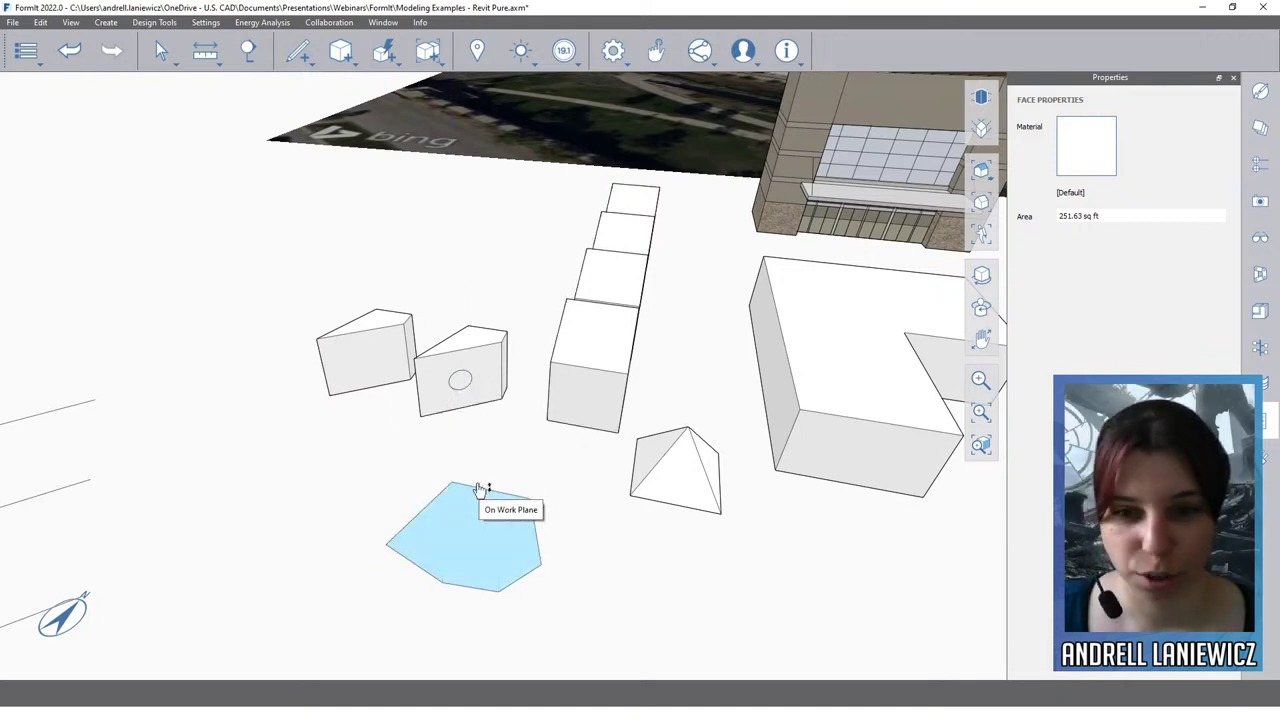
double_click(459, 537)
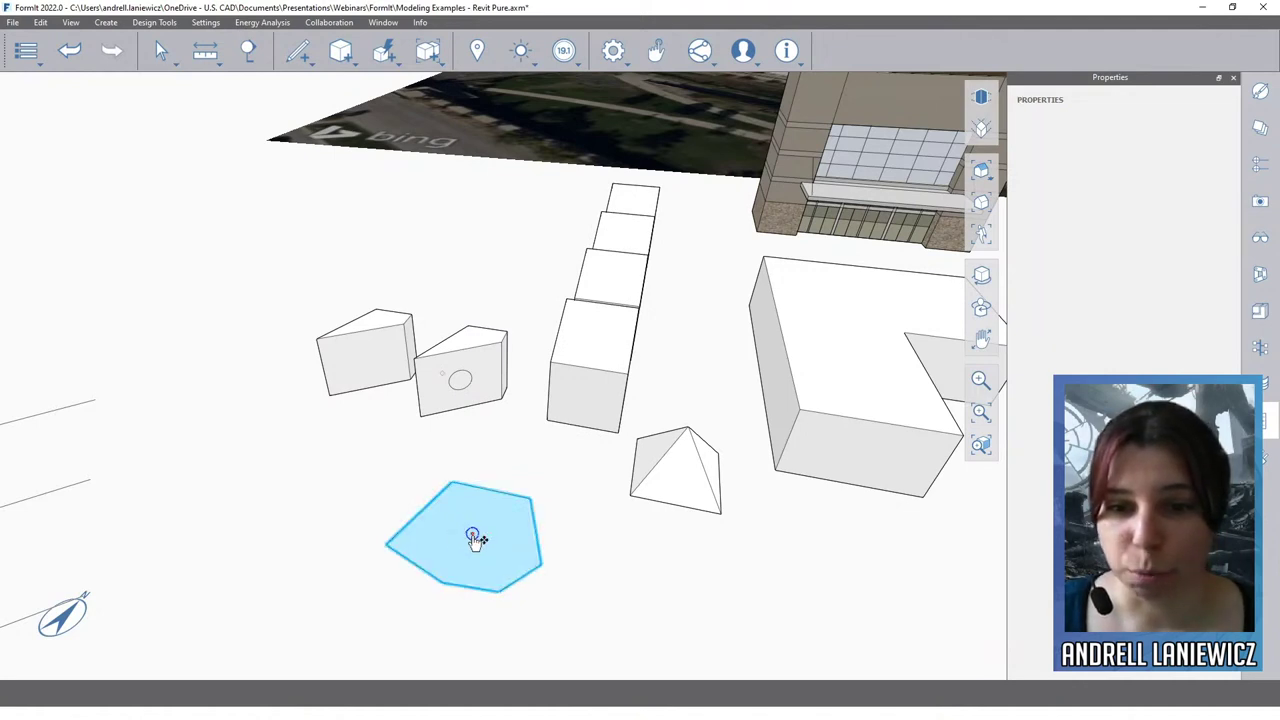
mouse_move(477, 531)
left_mouse_down()
mouse_move(563, 457)
mouse_move(429, 523)
mouse_move(507, 549)
mouse_move(486, 534)
left_mouse_up()
key("Escape")
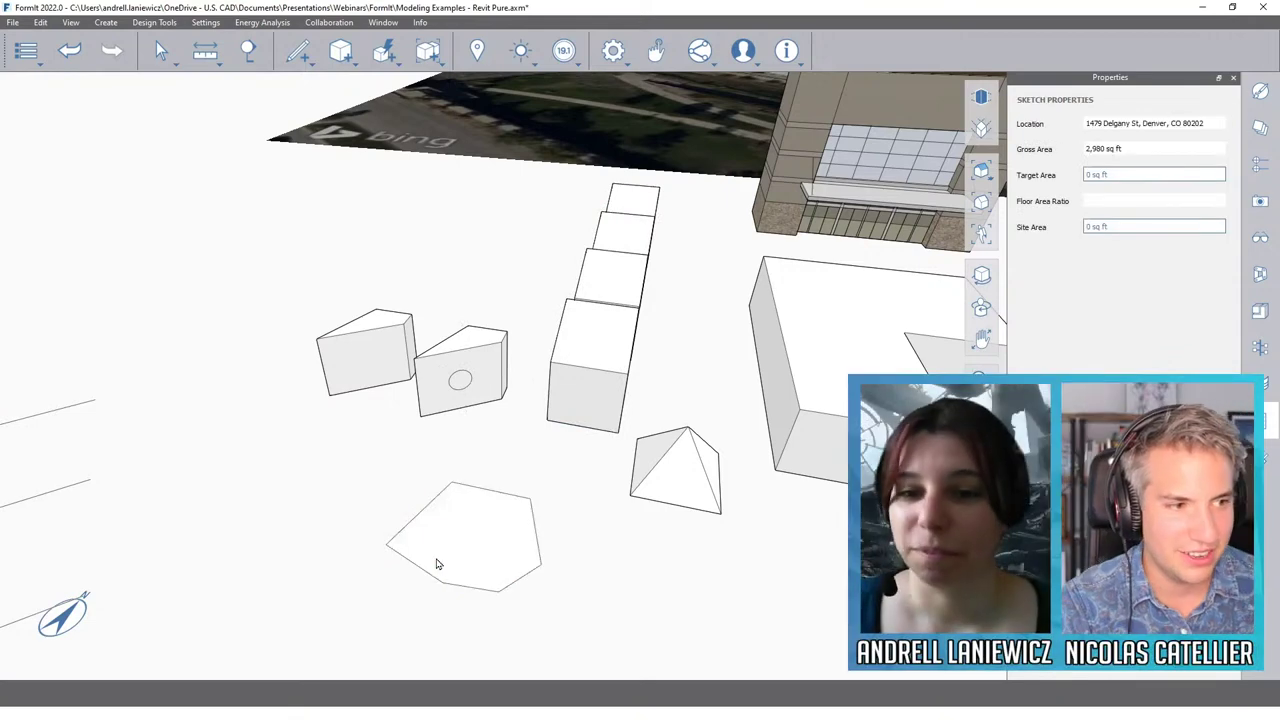
Step: Pull the polygon up into a five-sided prism, delete its top face, then undo the deletion
left_click(476, 537)
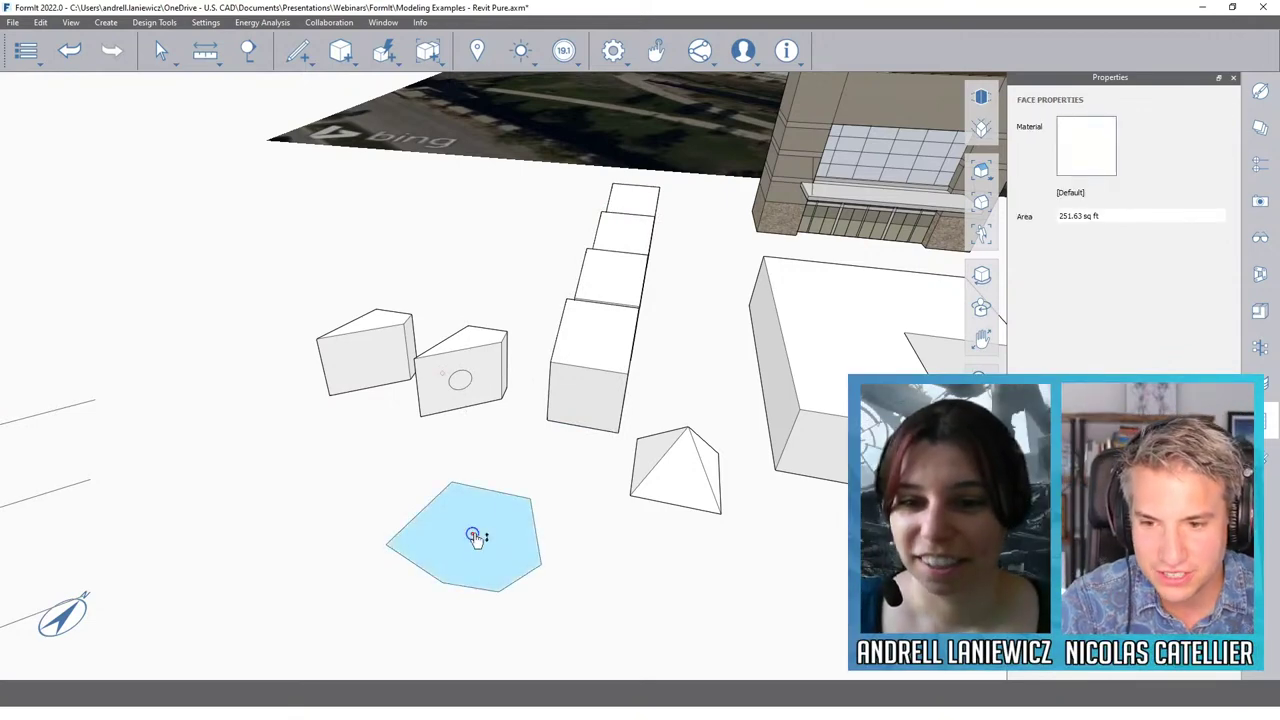
mouse_move(476, 537)
left_mouse_down()
mouse_move(477, 409)
mouse_move(483, 457)
left_mouse_up()
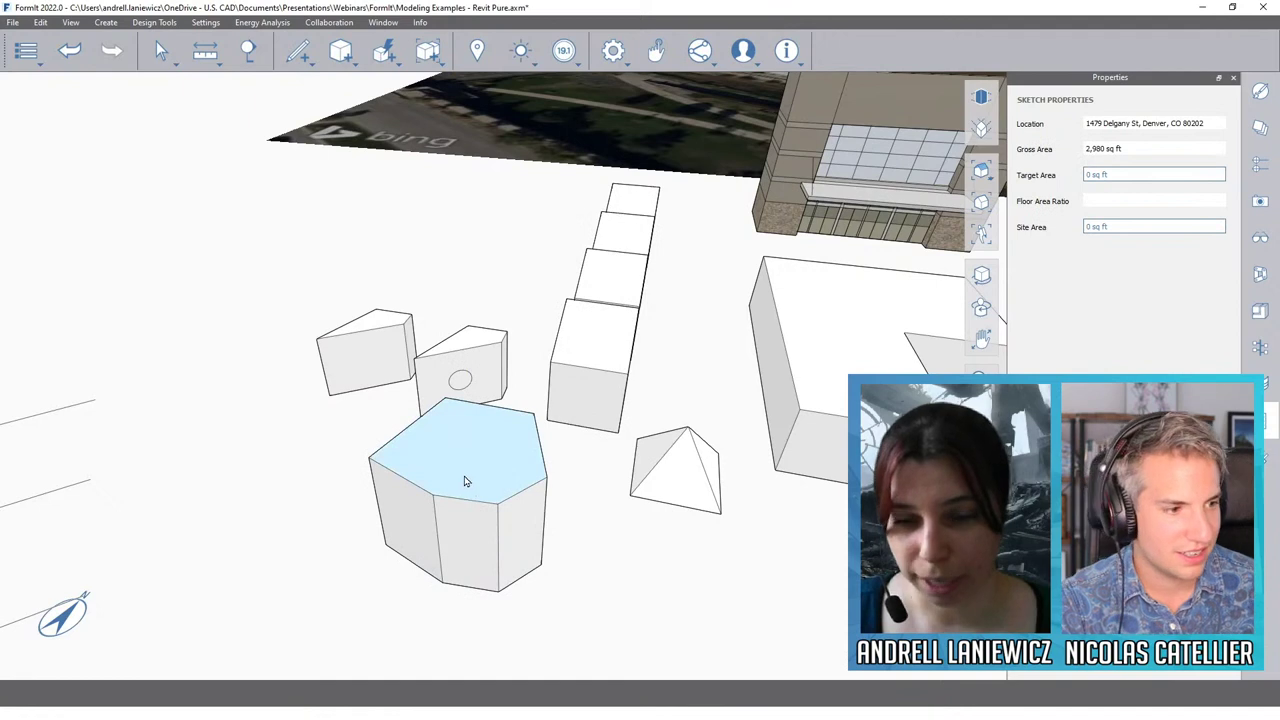
left_click(508, 480)
key("Delete")
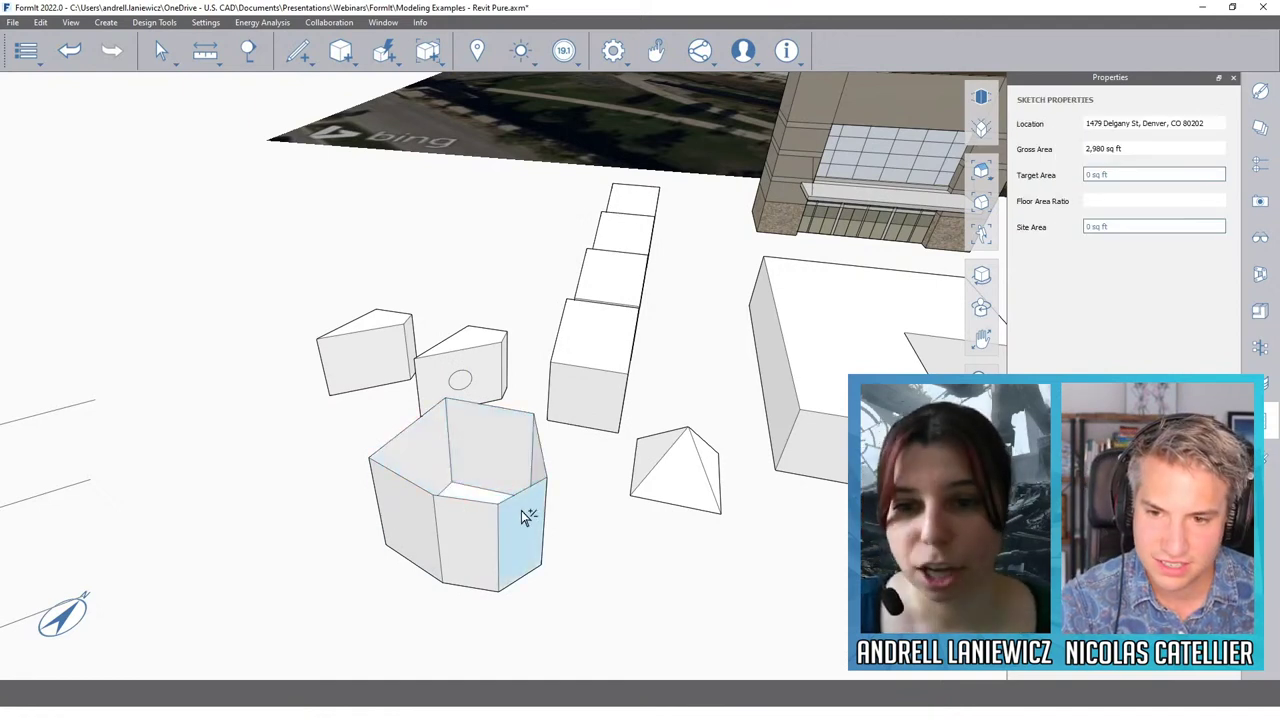
key("ctrl+z")
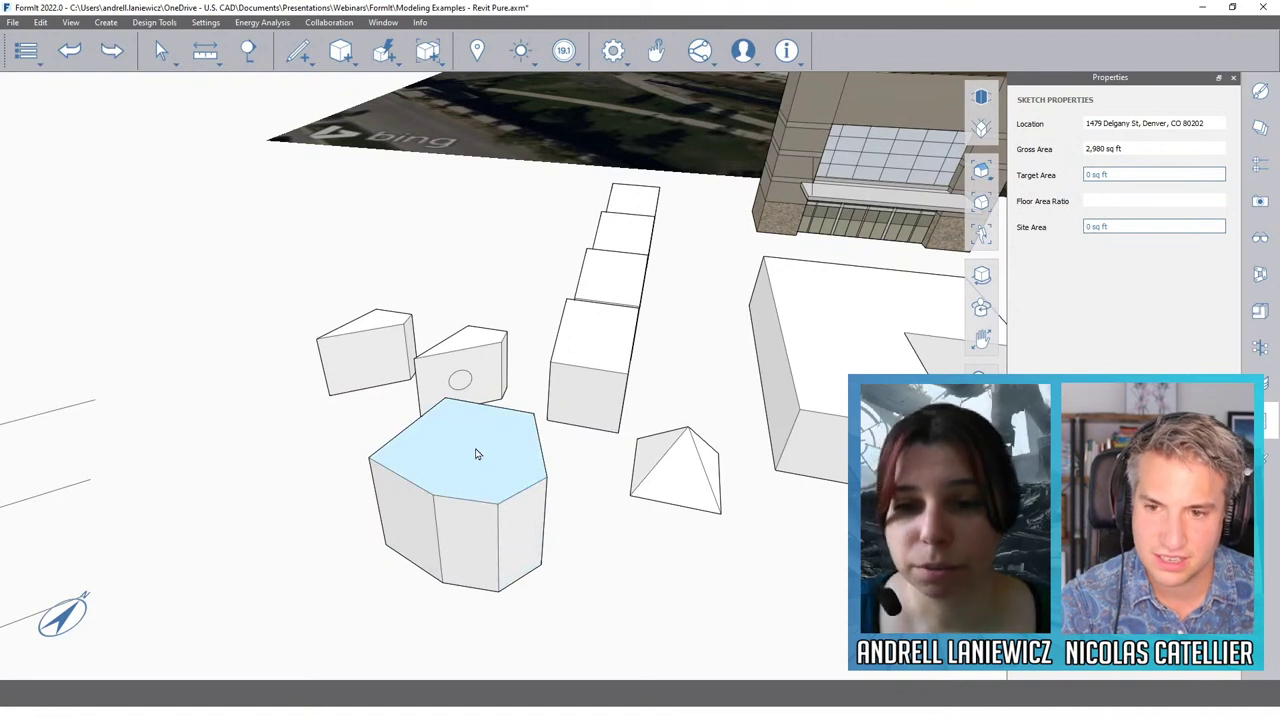
Step: Pull the small circle on the box wall out into a cylinder
left_click(466, 386)
left_click_drag(478, 388, 478, 373)
scroll(470, 375, "up", 6)
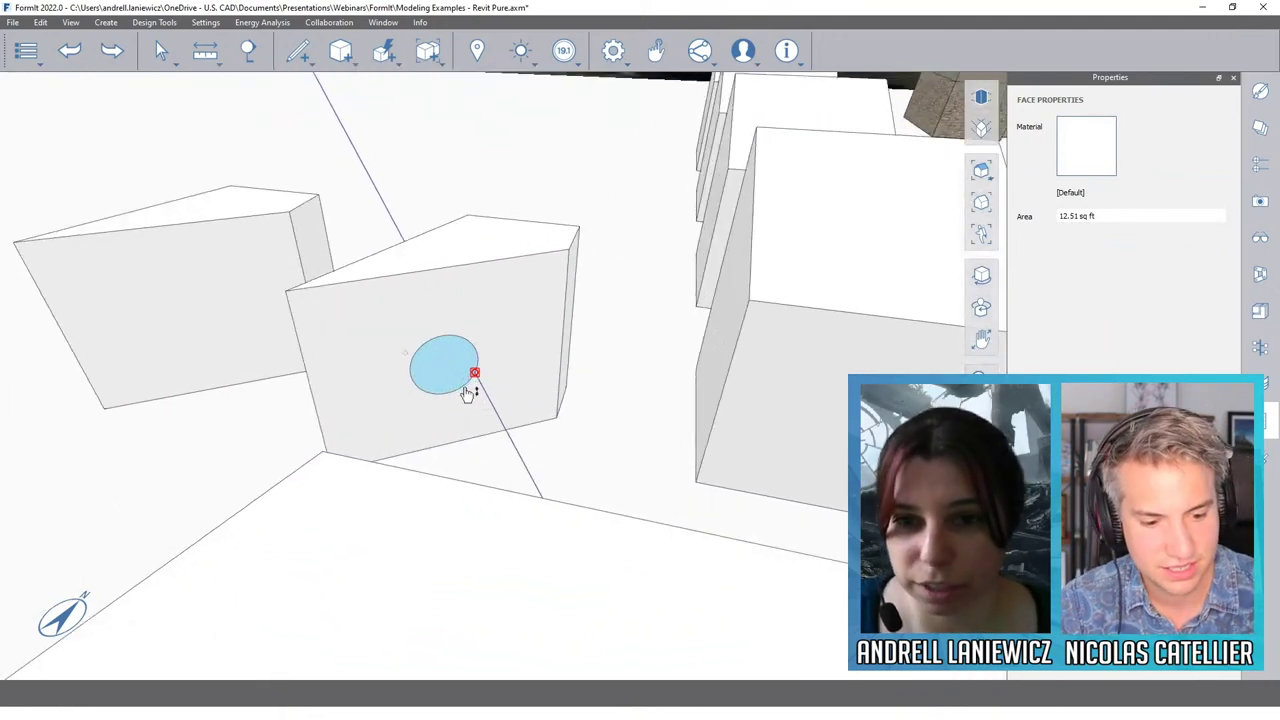
mouse_move(471, 380)
left_mouse_down()
mouse_move(500, 426)
mouse_move(417, 218)
mouse_move(432, 238)
left_mouse_up()
Step: Lower the top face of the holed block to make it shorter
middle_click_drag(520, 386, 443, 360)
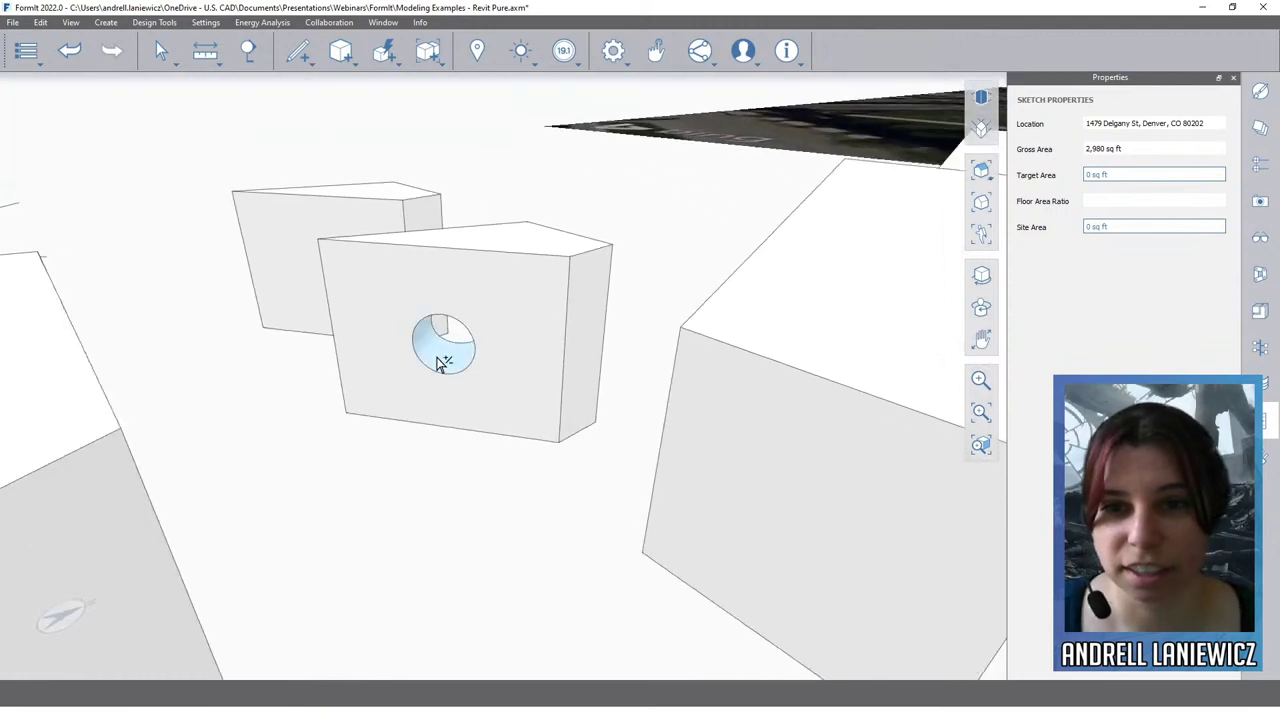
left_click(538, 248)
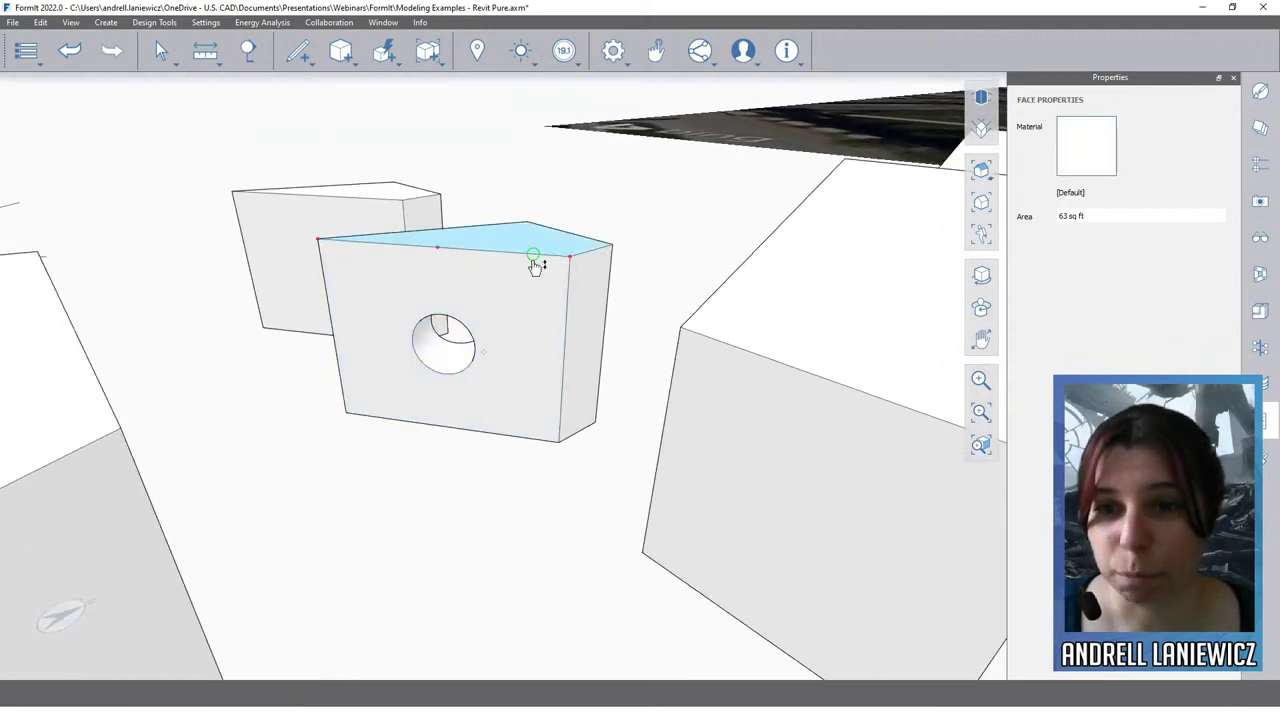
mouse_move(545, 288)
left_mouse_down()
mouse_move(543, 380)
mouse_move(543, 310)
left_mouse_up()
key("Escape")
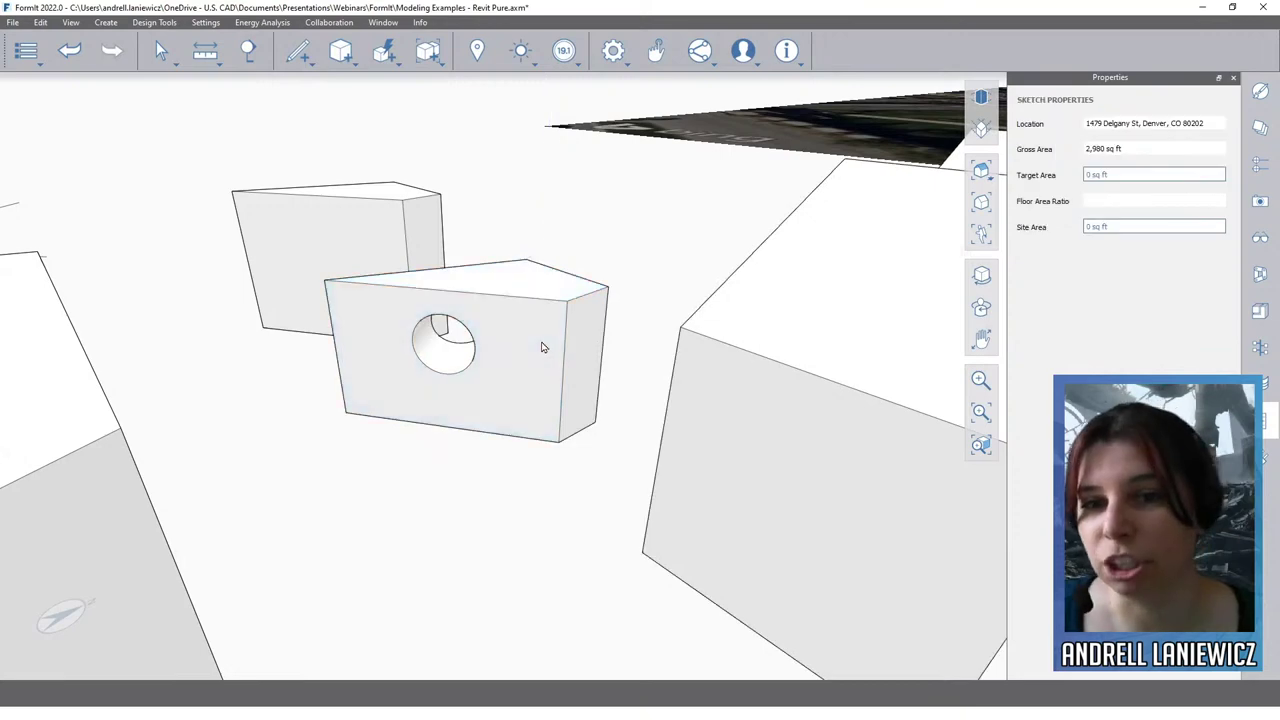
scroll(540, 340, "down", 5)
scroll(540, 340, "down", 3)
middle_click_drag(543, 340, 511, 443)
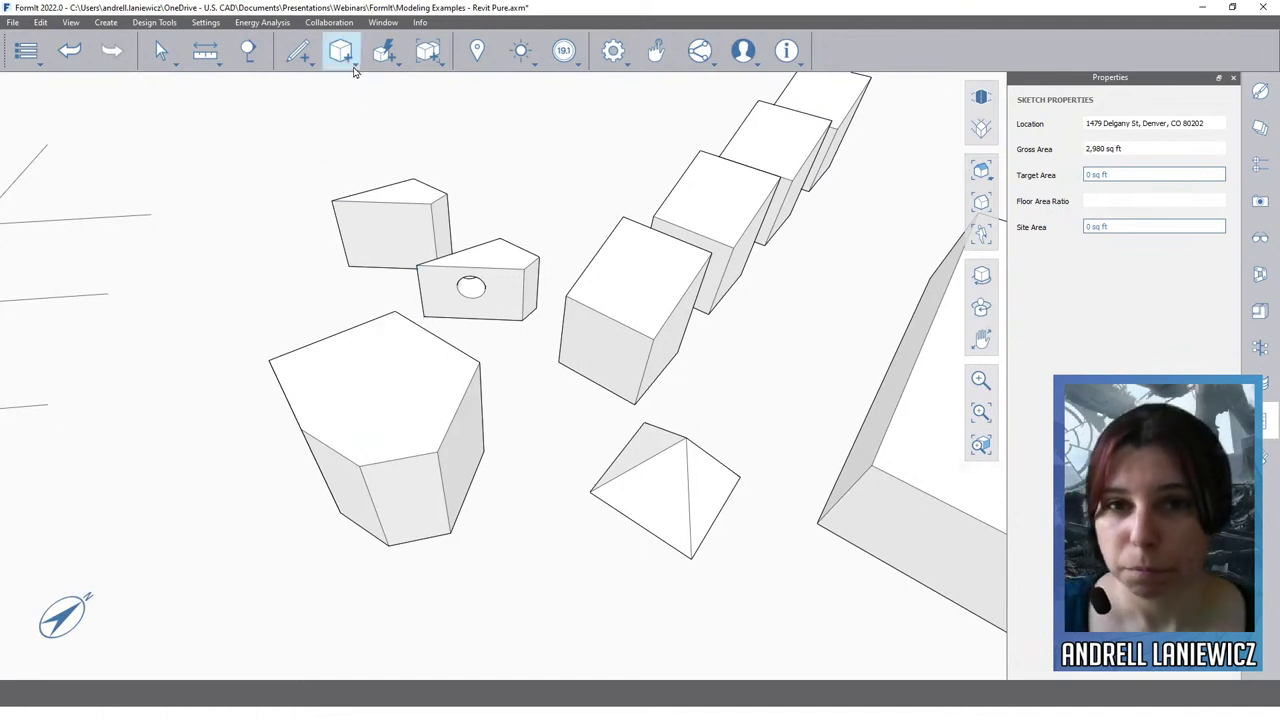
left_click(354, 68)
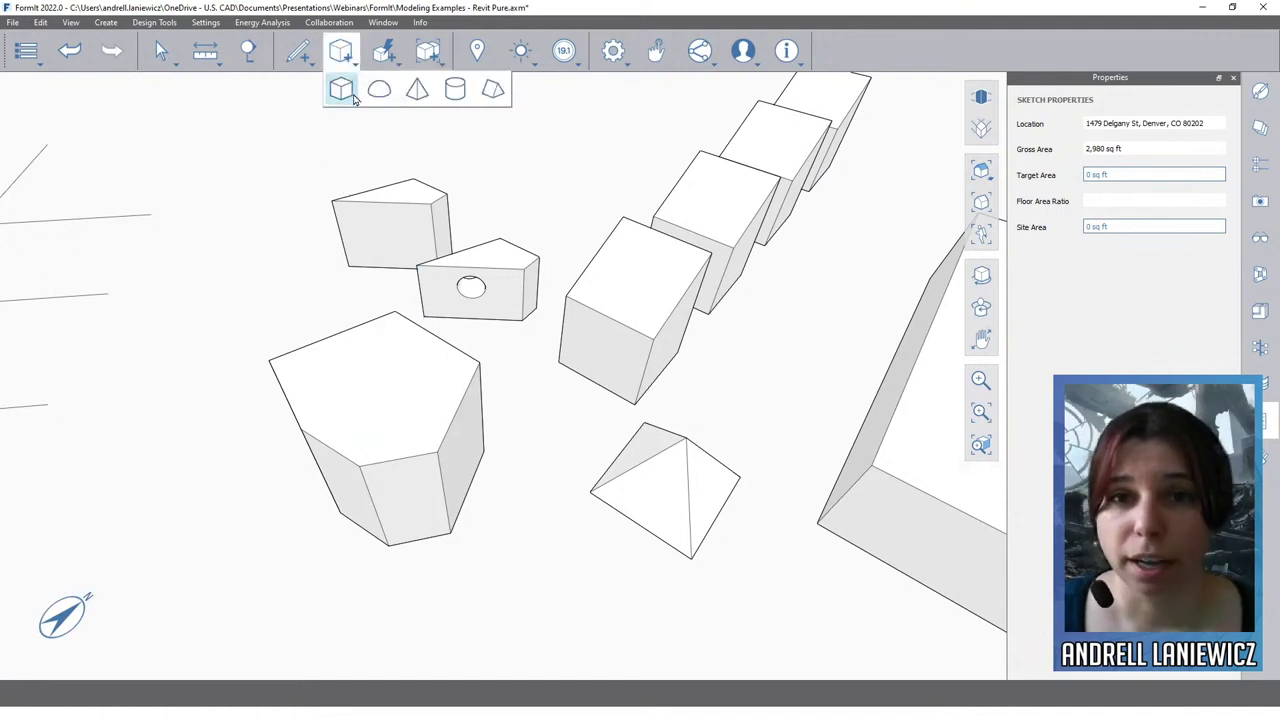
left_click(352, 93)
scroll(449, 160, "down", 5)
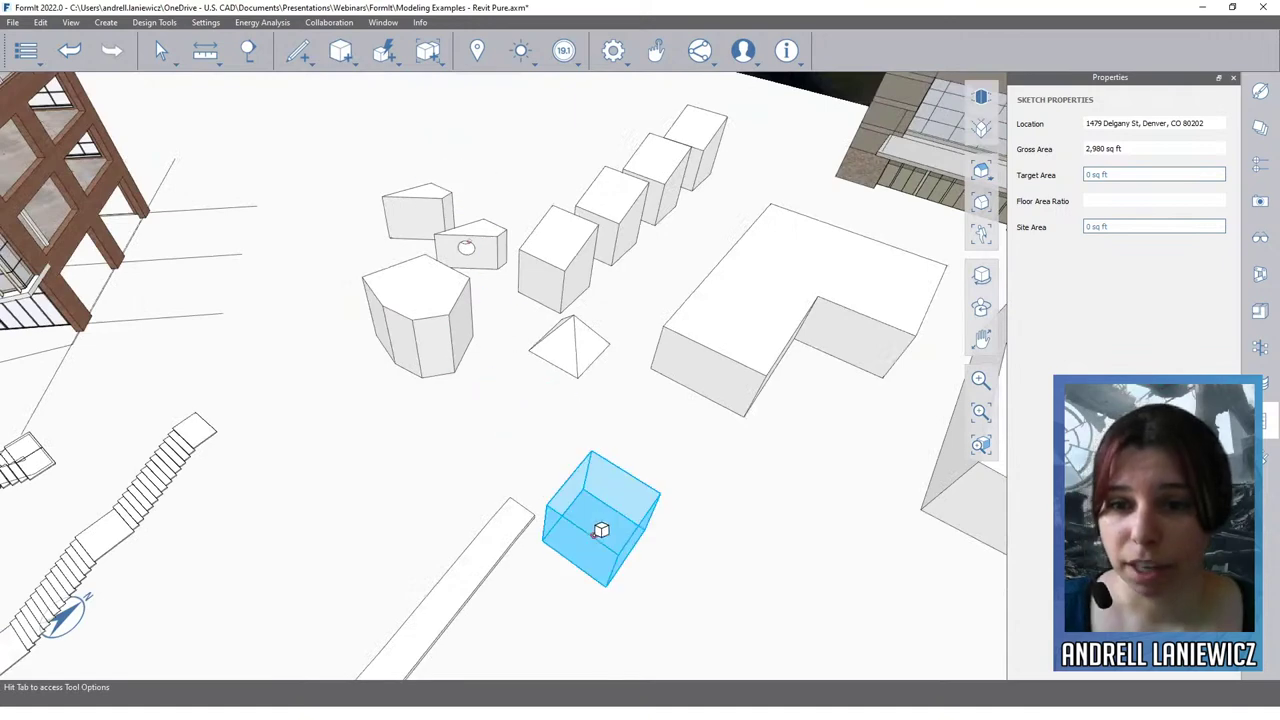
scroll(545, 435, "up", 3)
middle_click_drag(449, 405, 508, 380)
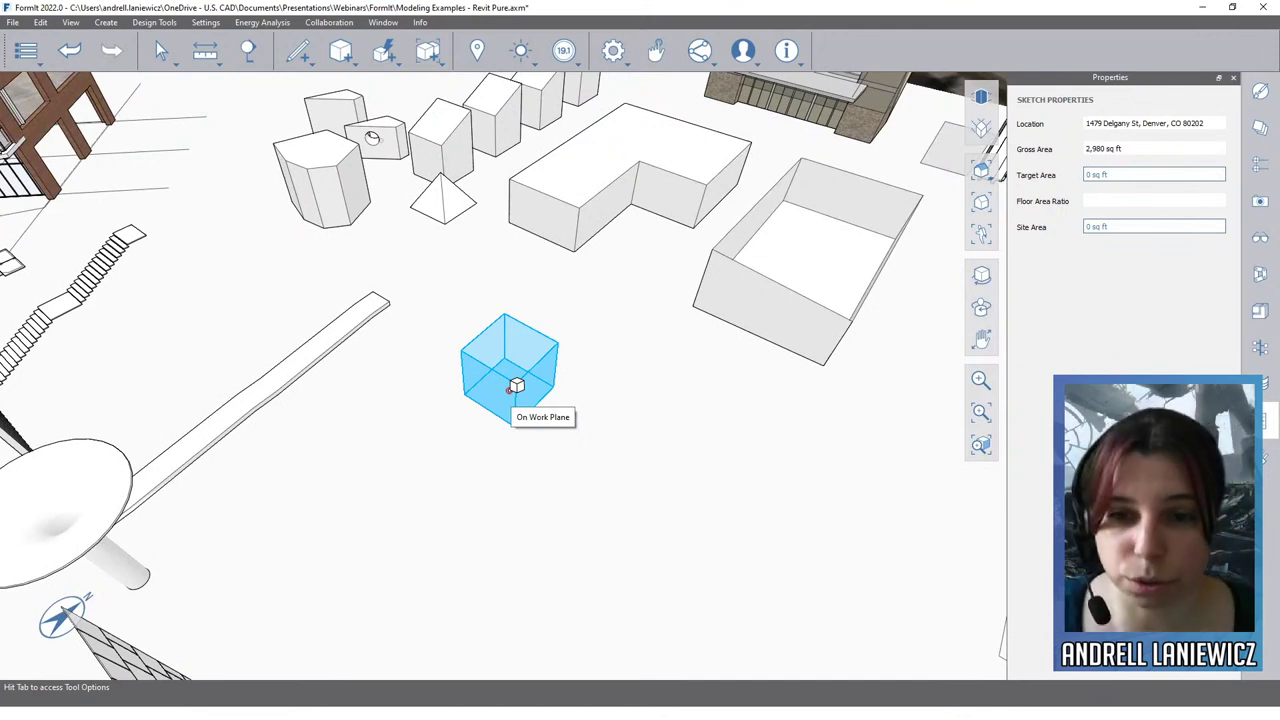
key("Tab")
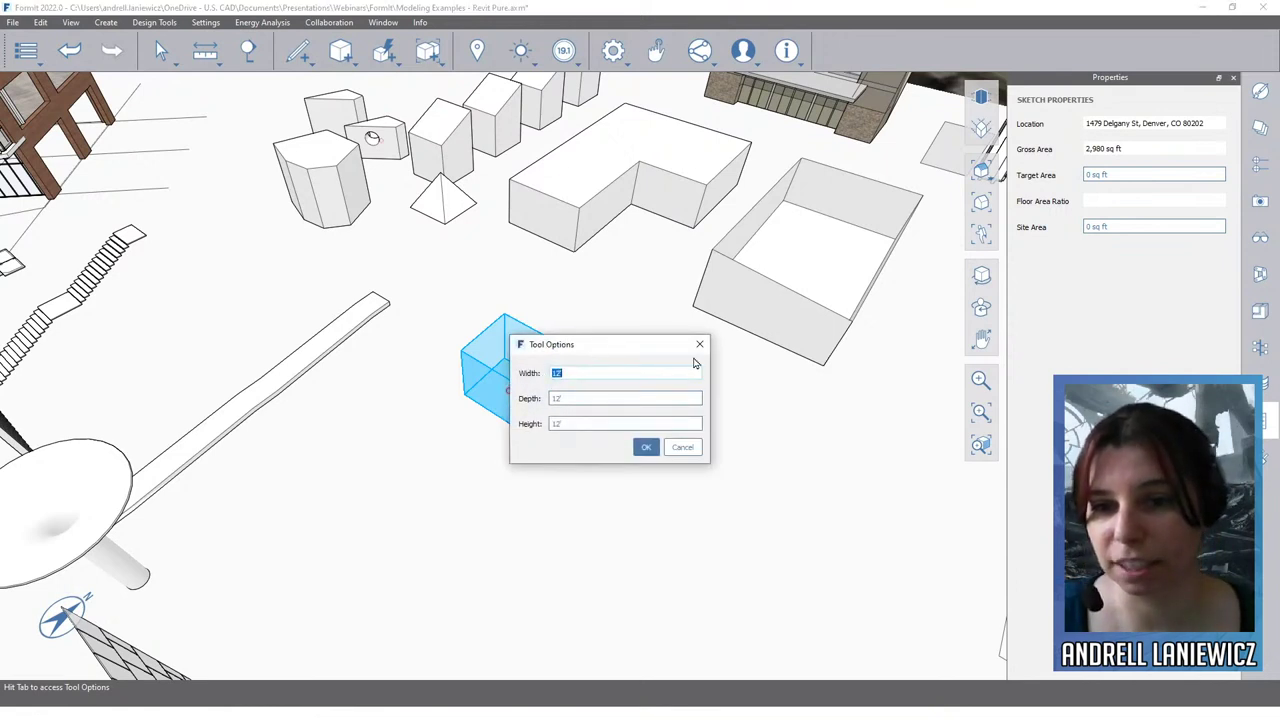
left_click_drag(600, 351, 689, 363)
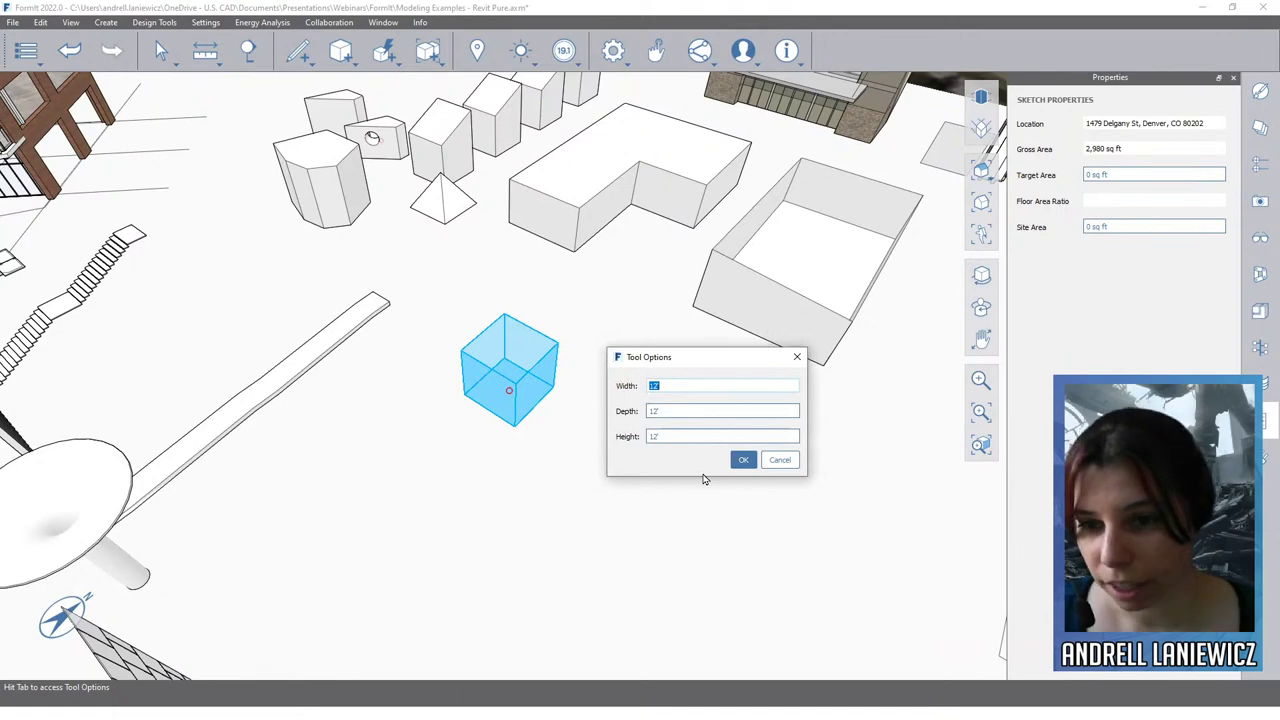
left_click(779, 461)
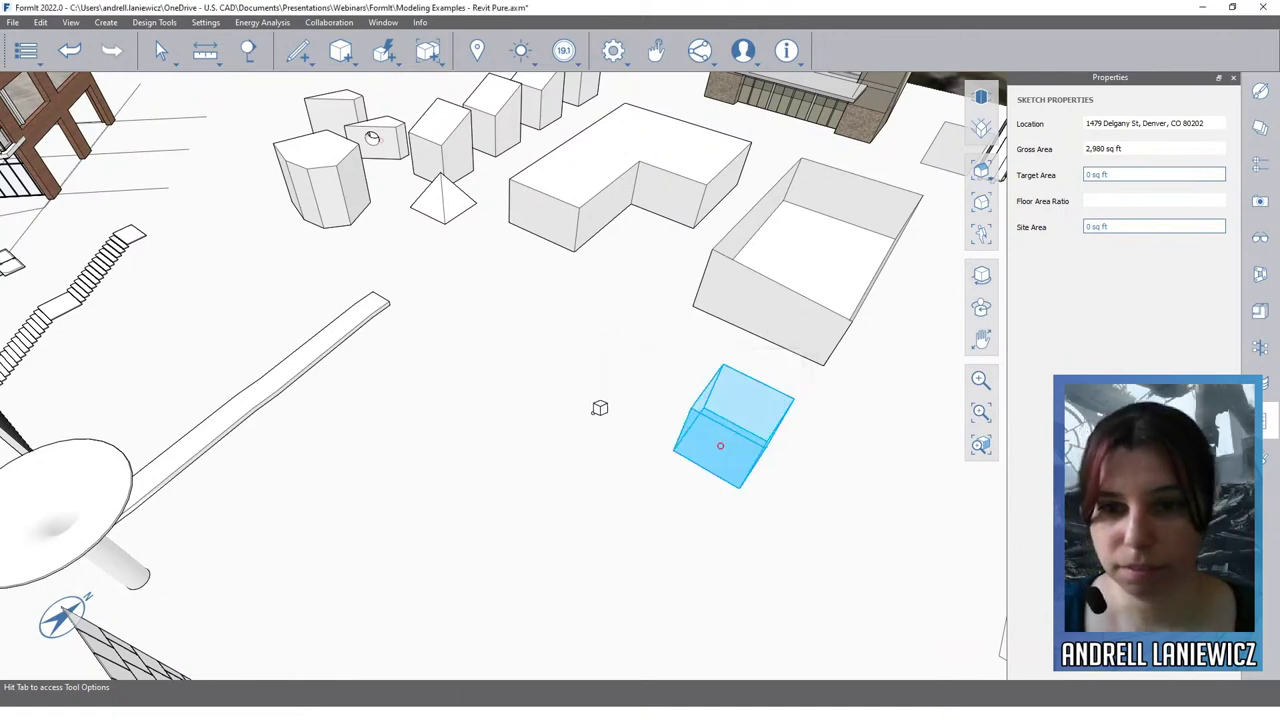
key("Escape")
scroll(494, 411, "up", 2)
middle_click_drag(494, 411, 506, 494)
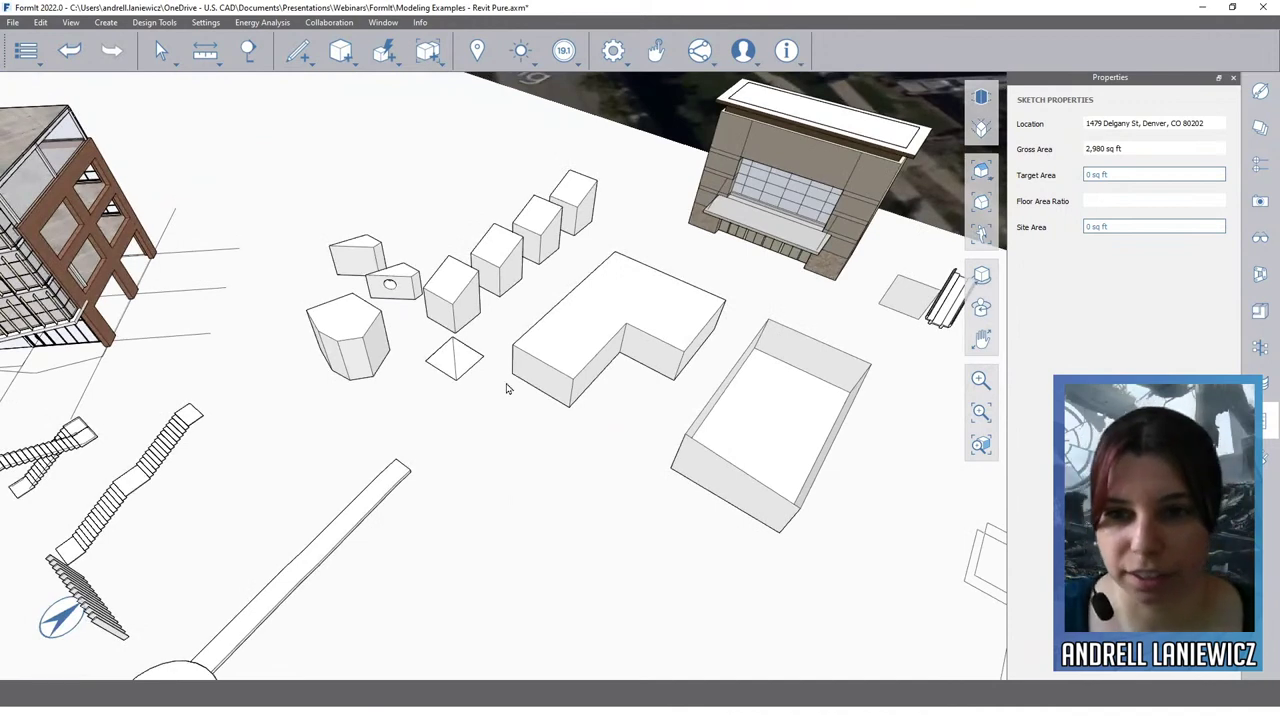
left_click(564, 348)
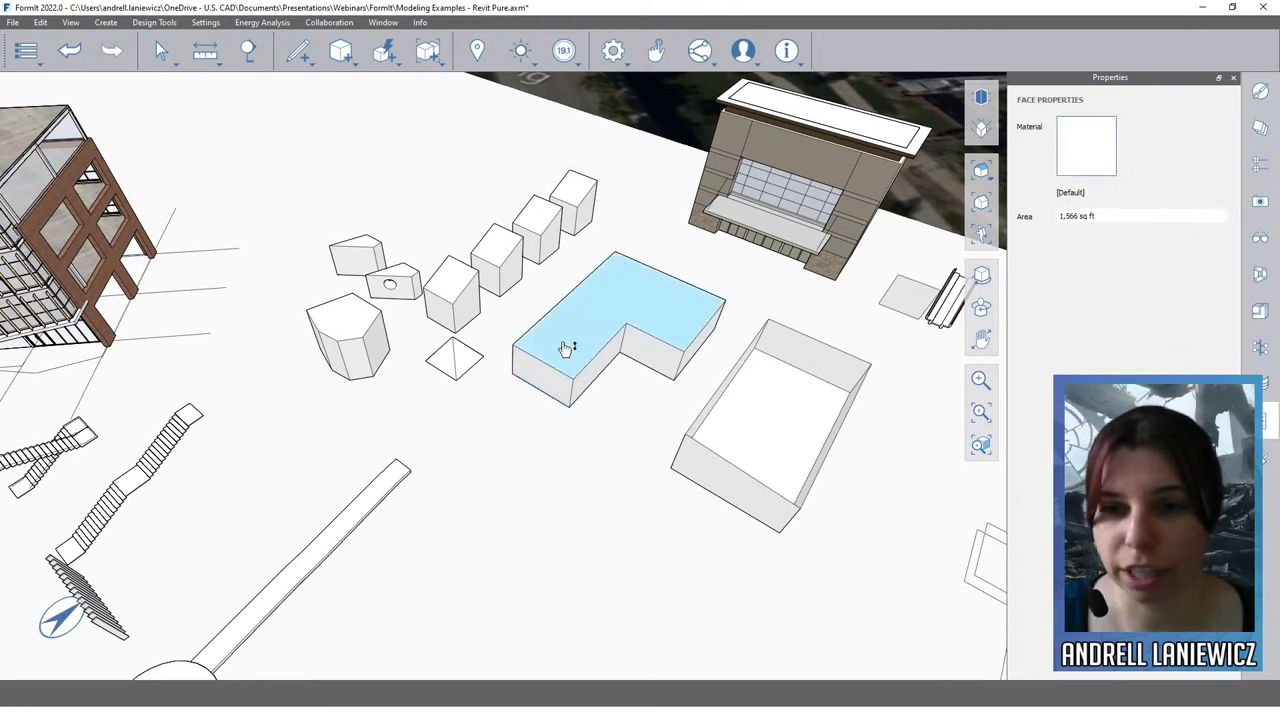
right_click(564, 348)
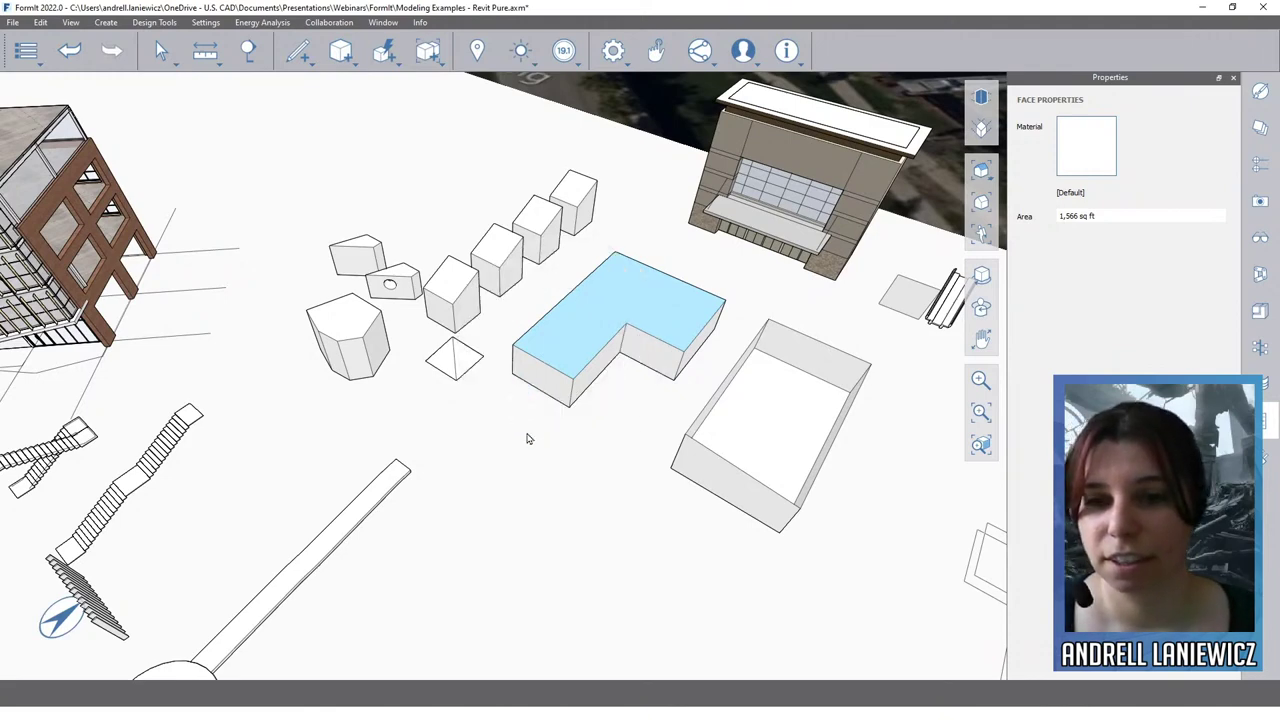
left_click(531, 454)
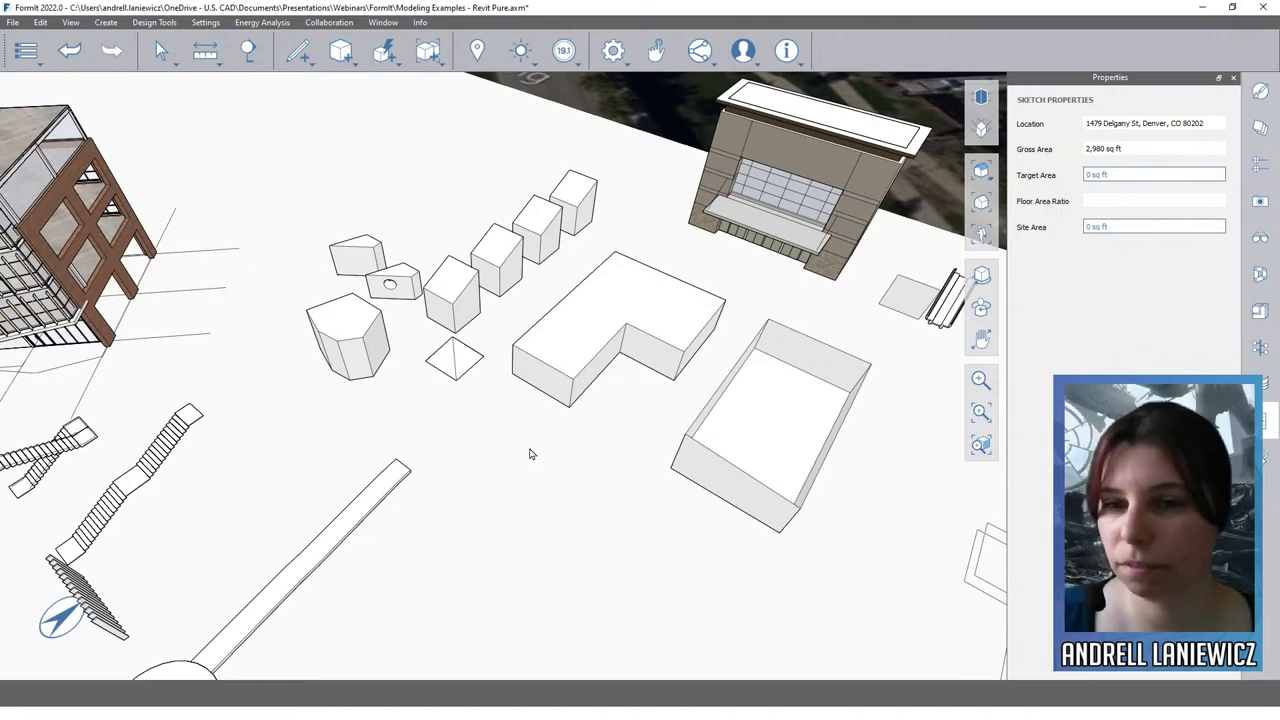
scroll(557, 466, "up", 2)
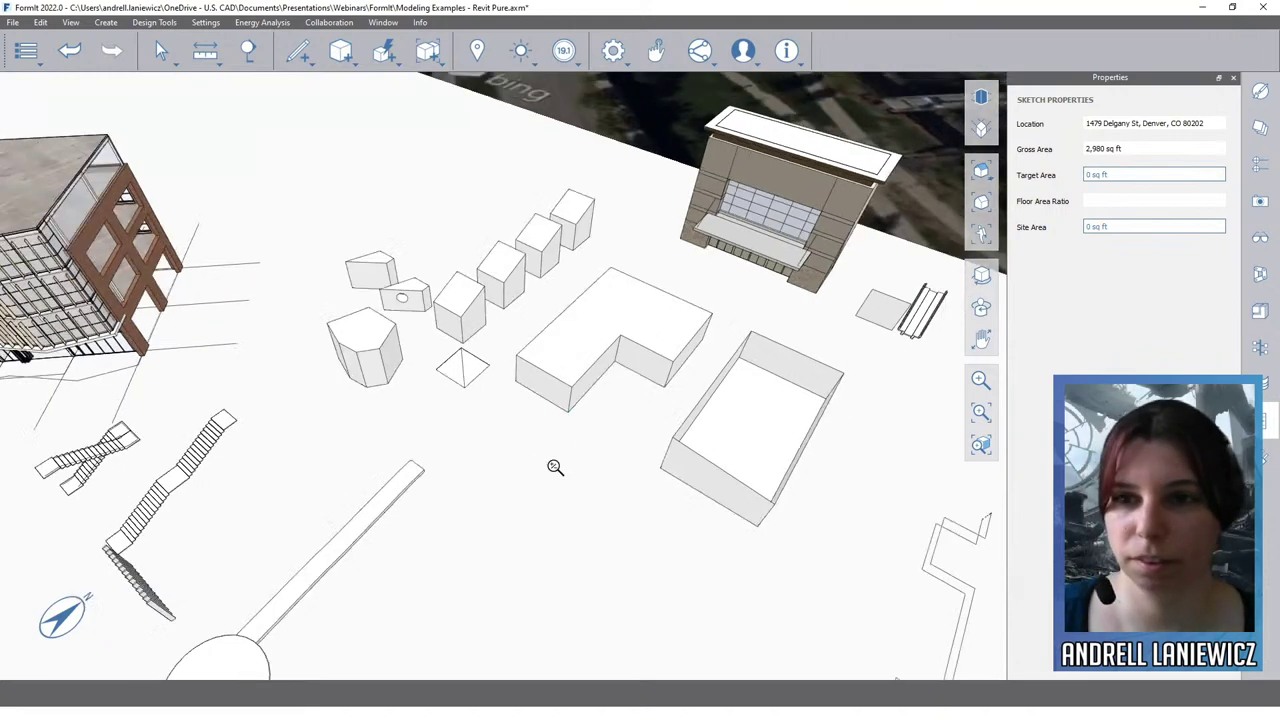
middle_click_drag(587, 462, 557, 438)
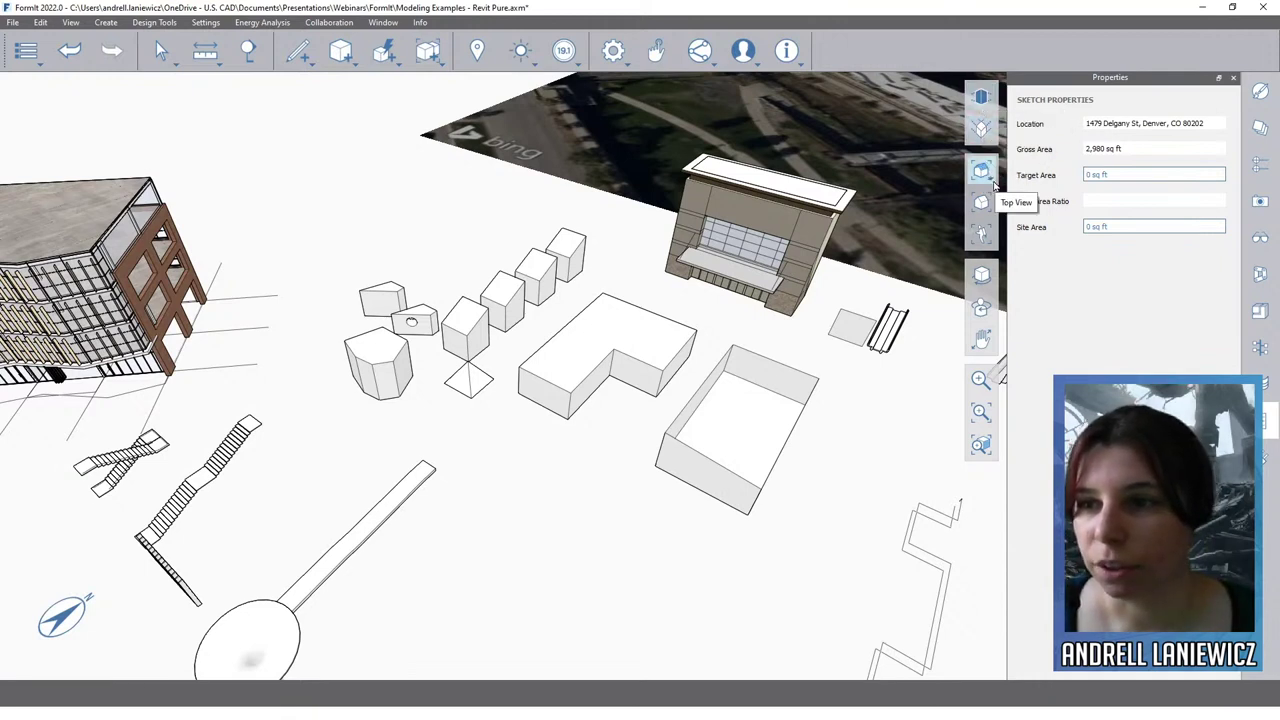
mouse_move(990, 185)
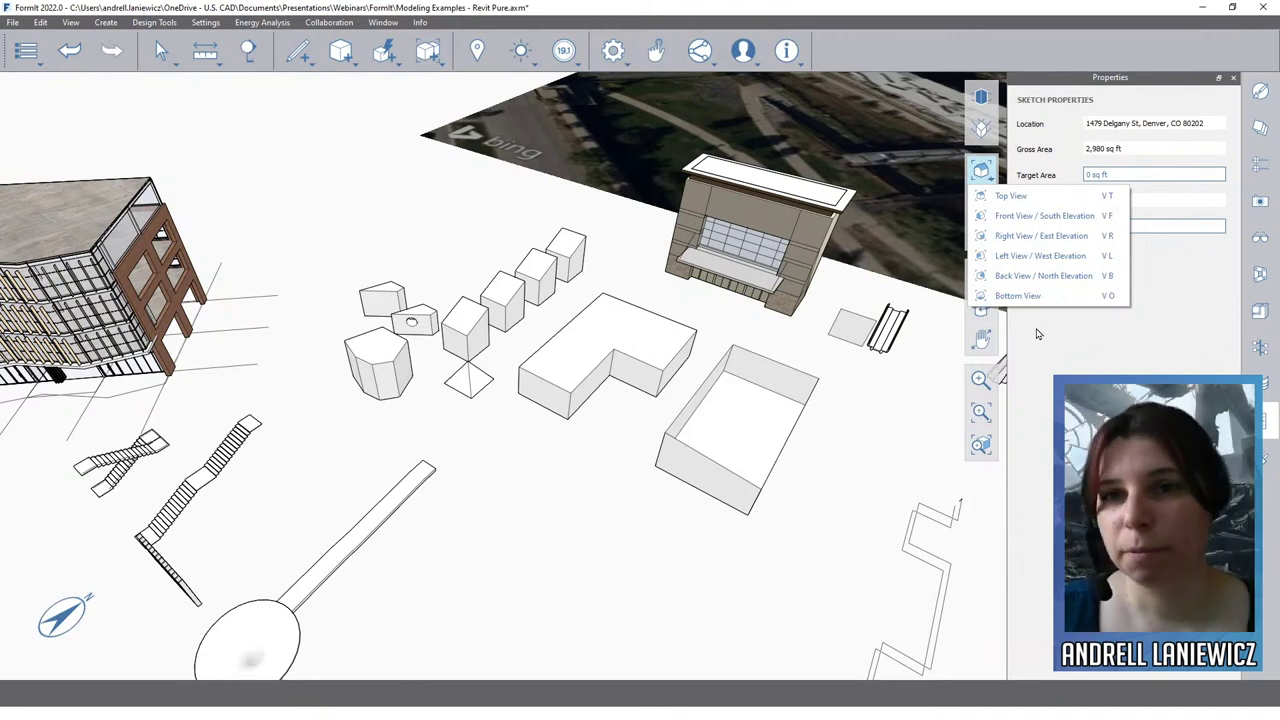
left_click(918, 440)
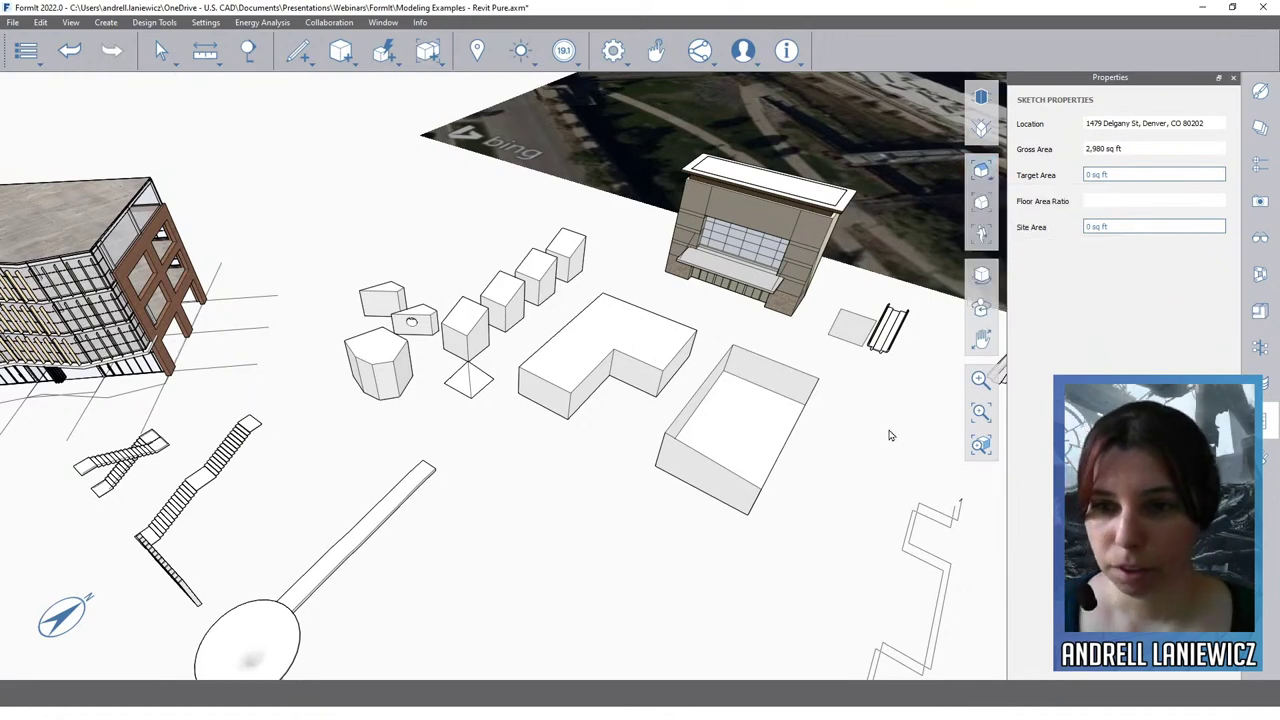
middle_click_drag(689, 389, 608, 299)
scroll(608, 299, "up", 5)
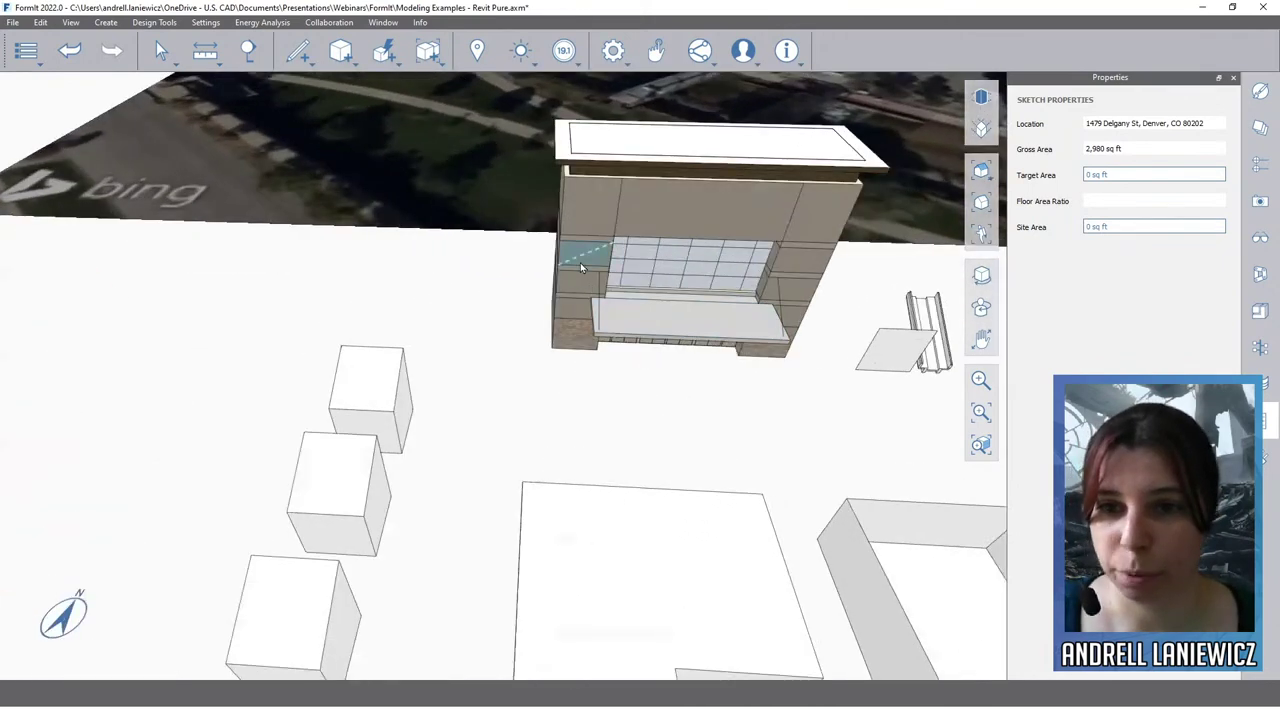
scroll(584, 290, "up", 4)
middle_click_drag(586, 349, 650, 318)
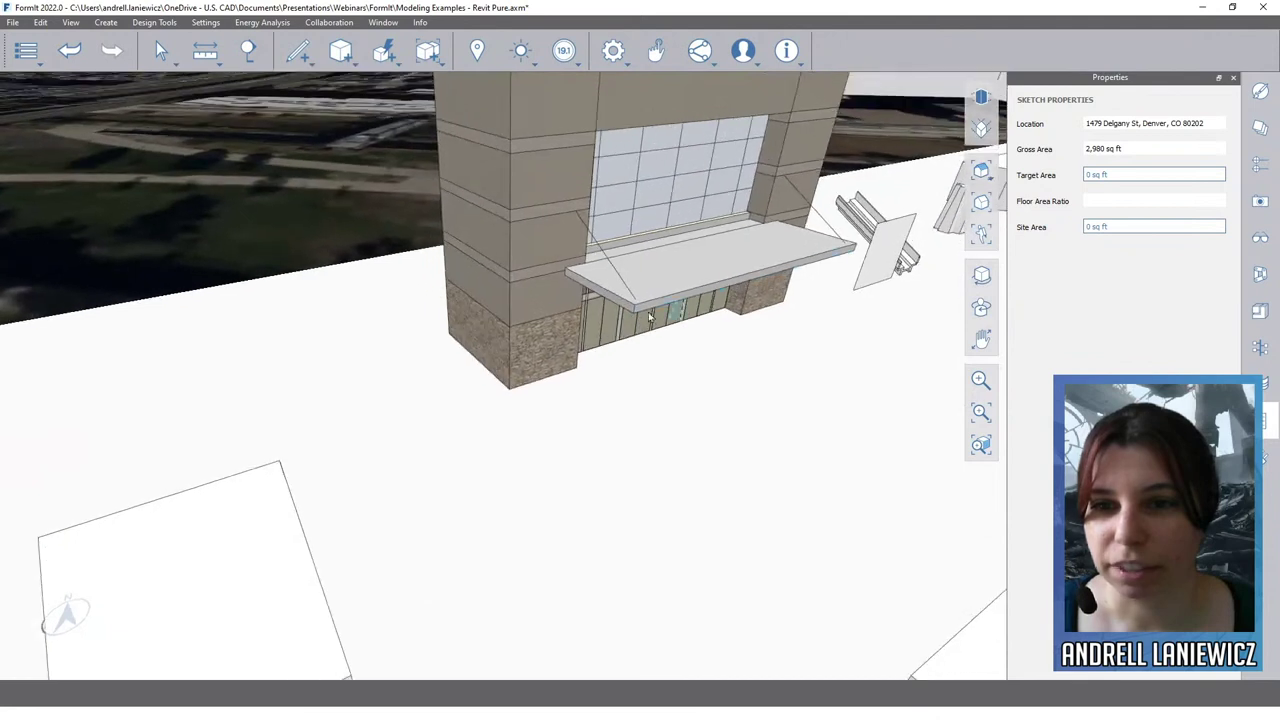
left_click(543, 348)
scroll(554, 349, "up", 3)
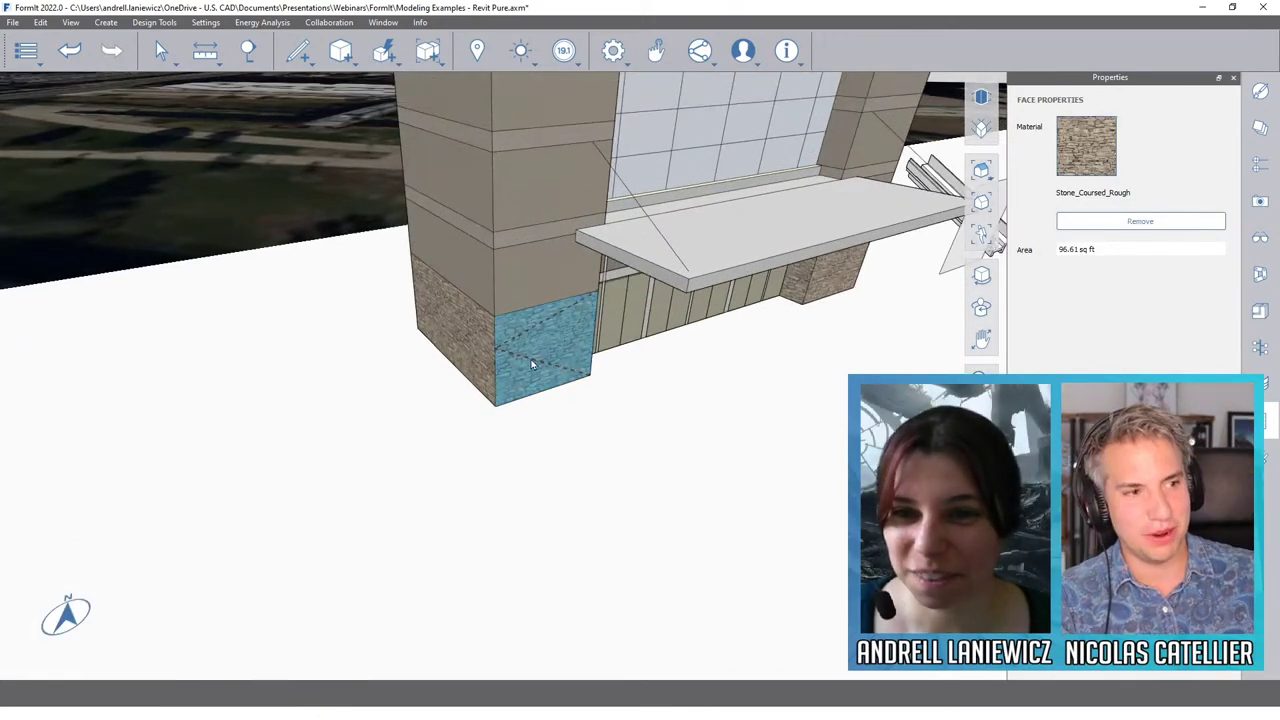
left_click(530, 263)
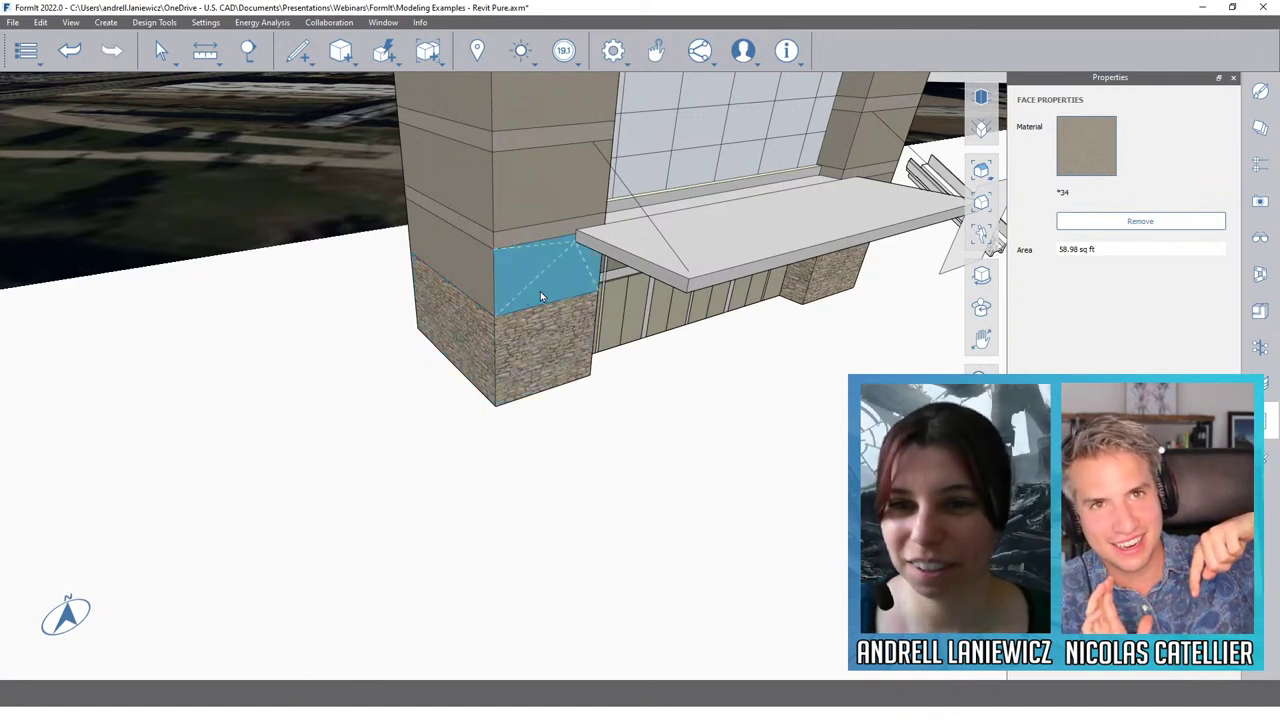
left_click(540, 195)
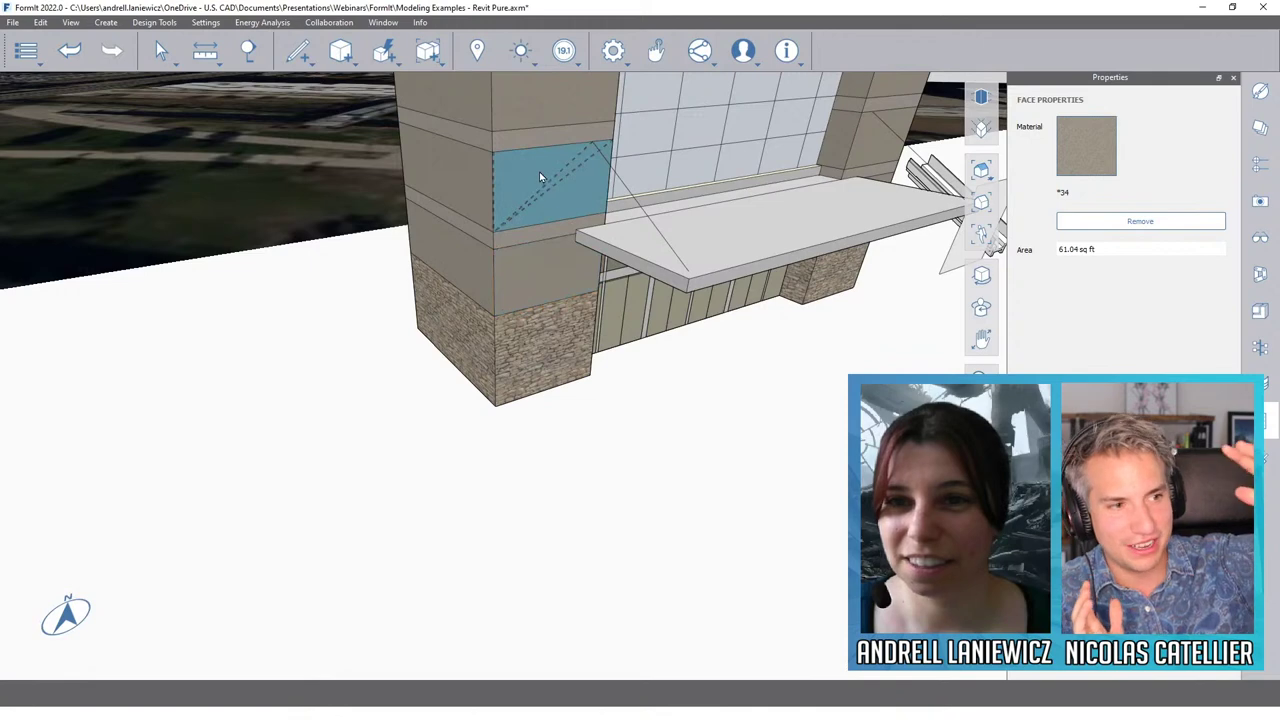
double_click(540, 178)
mouse_move(540, 178)
left_mouse_down()
mouse_move(523, 271)
mouse_move(543, 363)
left_mouse_up()
key("Escape")
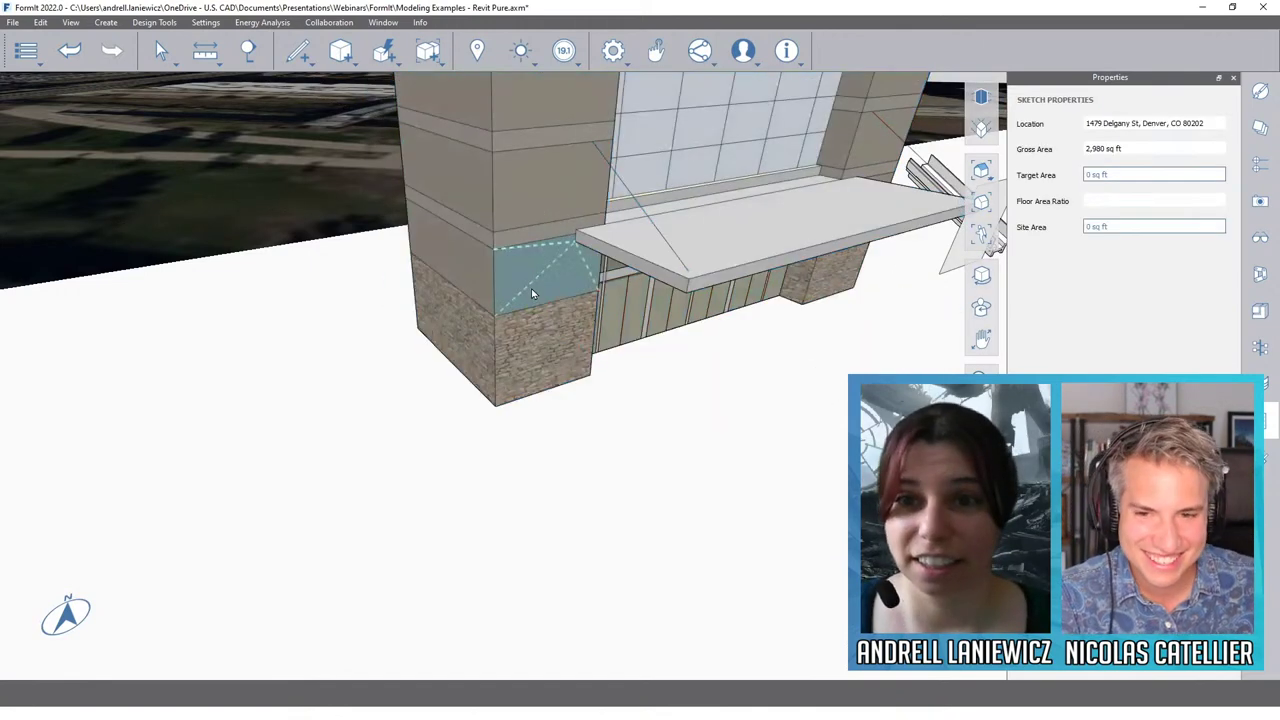
double_click(533, 269)
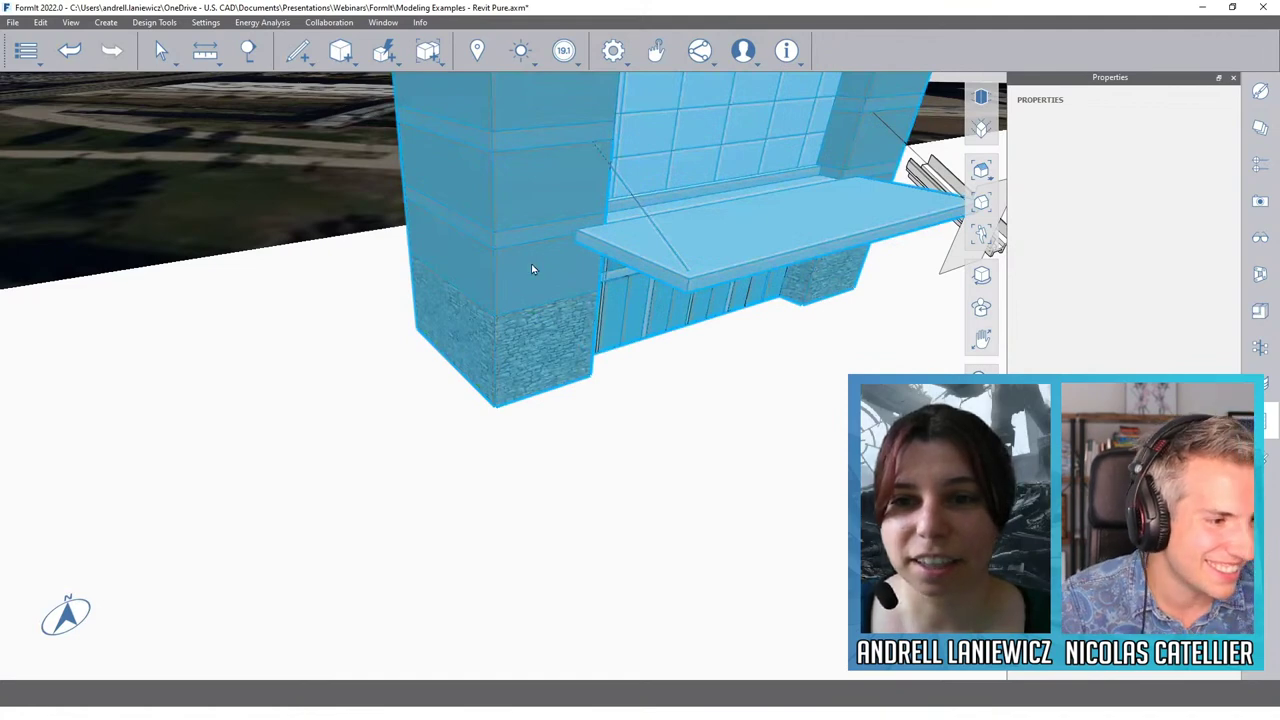
key("Escape")
double_click(534, 269)
mouse_move(490, 453)
middle_mouse_down()
mouse_move(383, 471)
mouse_move(694, 380)
mouse_move(508, 515)
middle_mouse_up()
key("Escape")
left_click(508, 515)
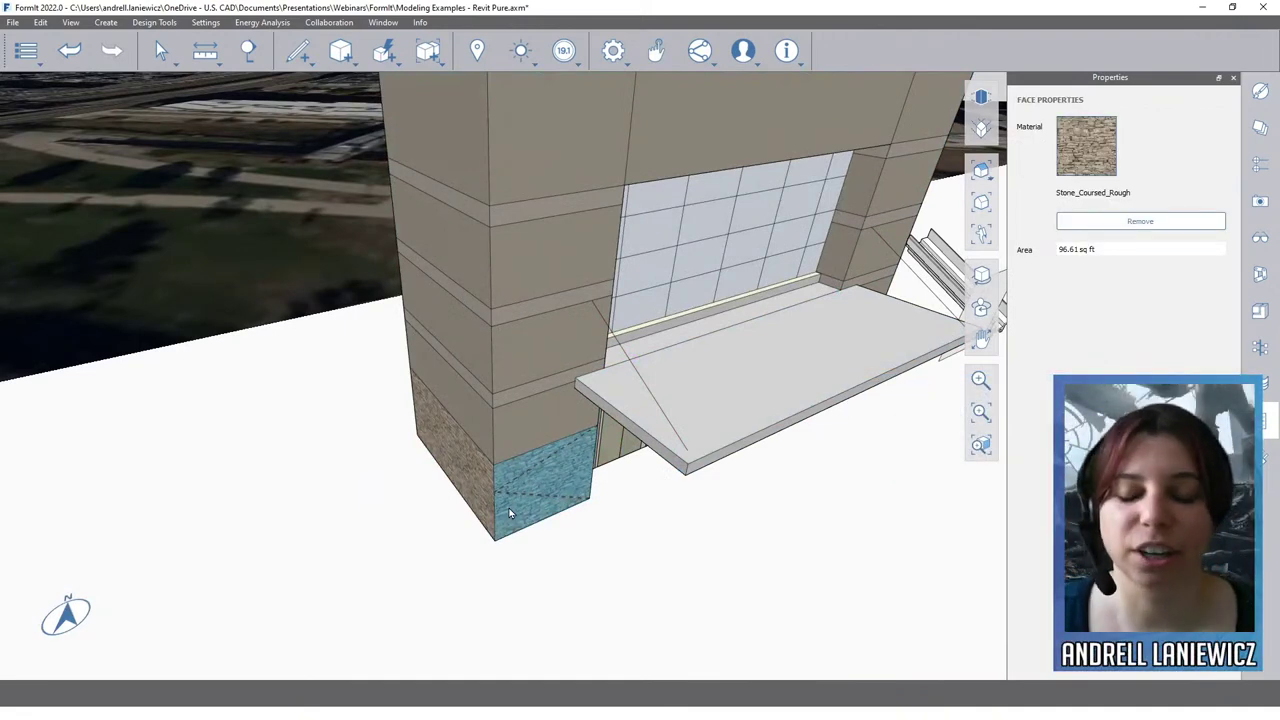
key("Escape")
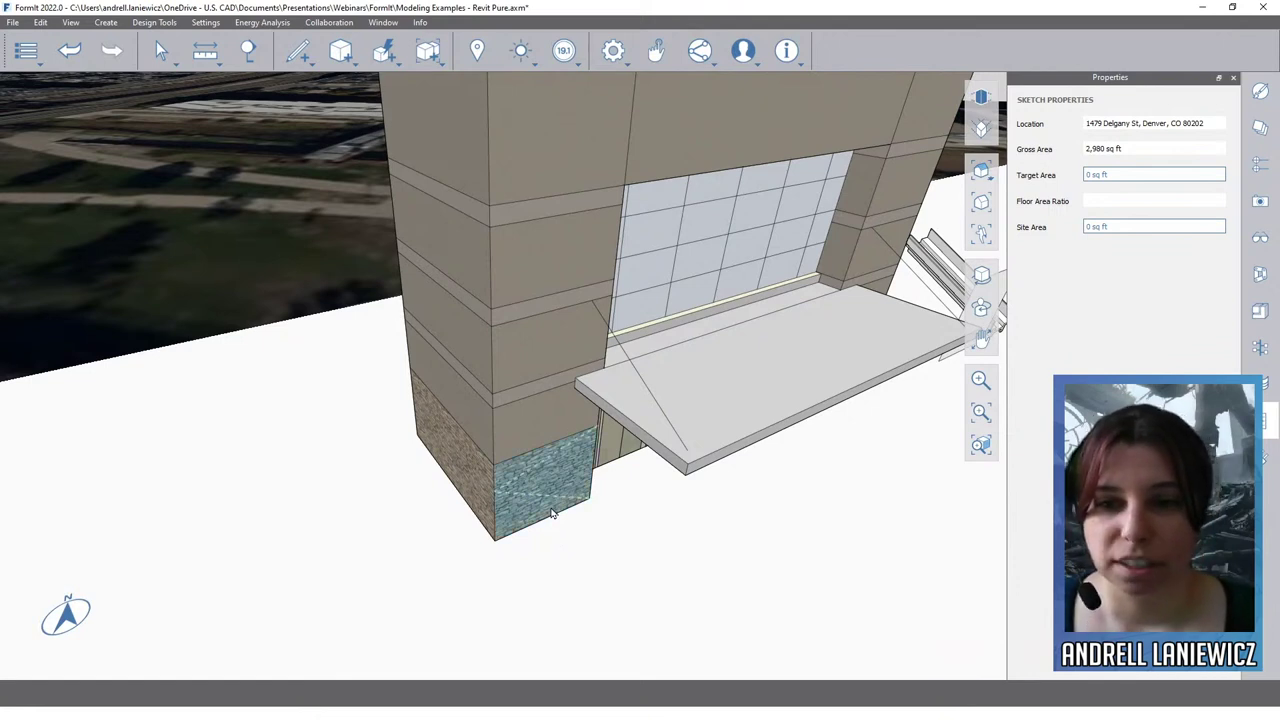
left_click(535, 511)
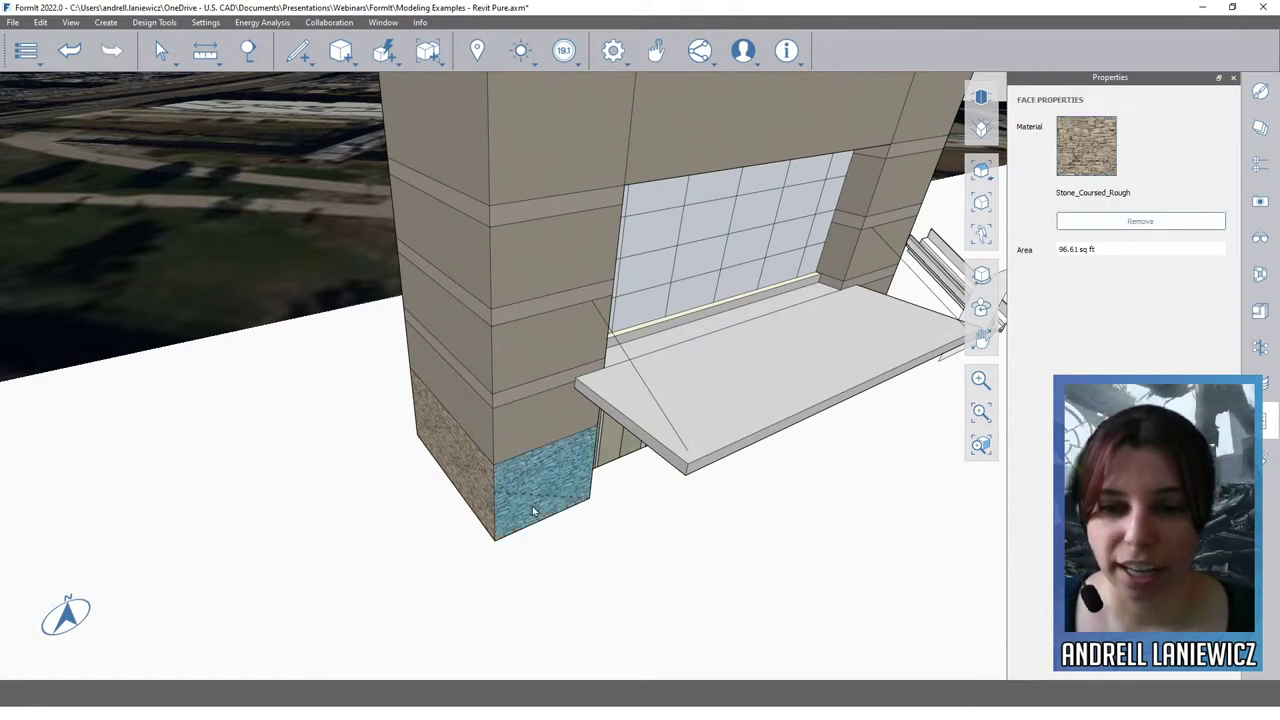
Step: Apply Flatten Faces to the stone base face, then test a push-out and cancel it
right_click(535, 511)
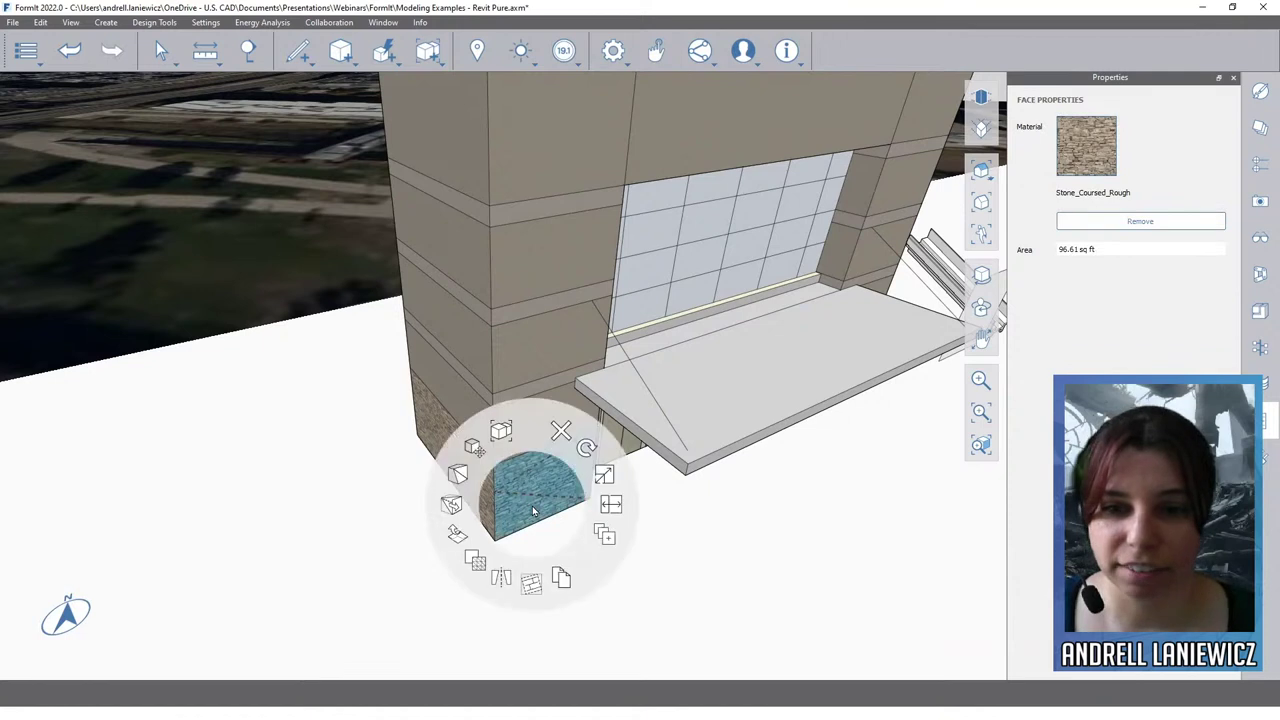
left_click(451, 506)
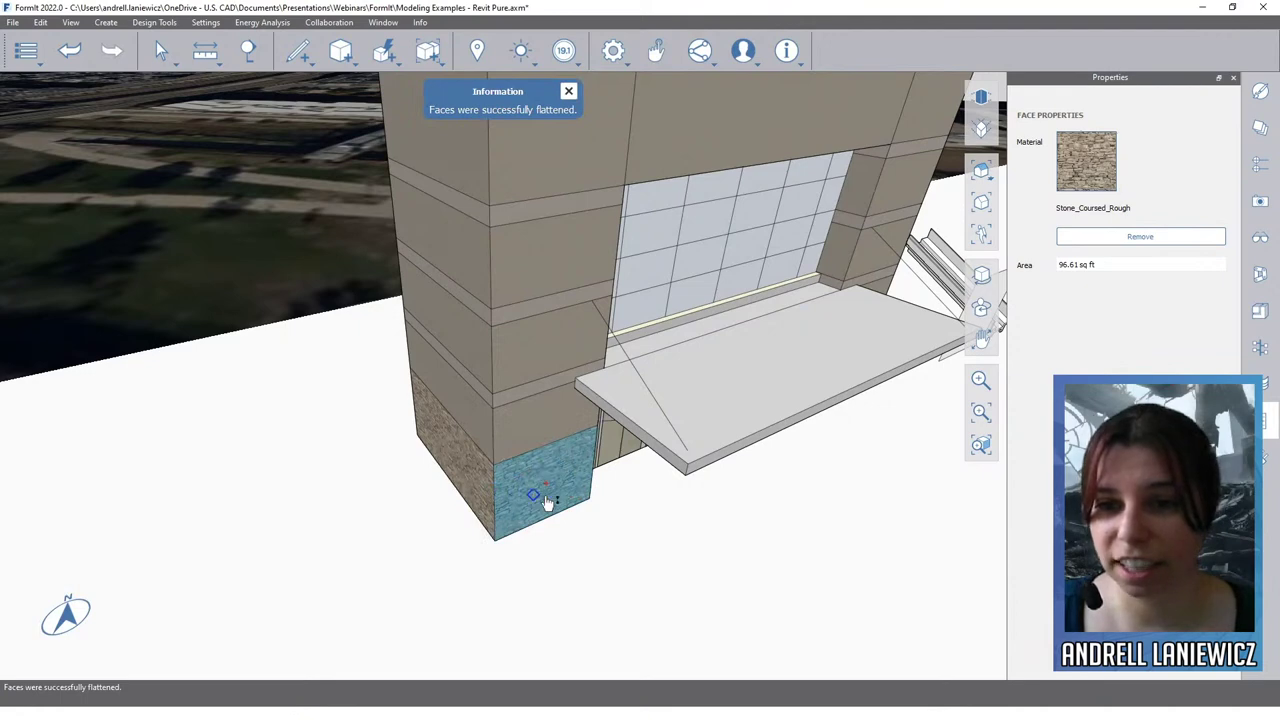
left_click_drag(546, 503, 637, 549)
key("Escape")
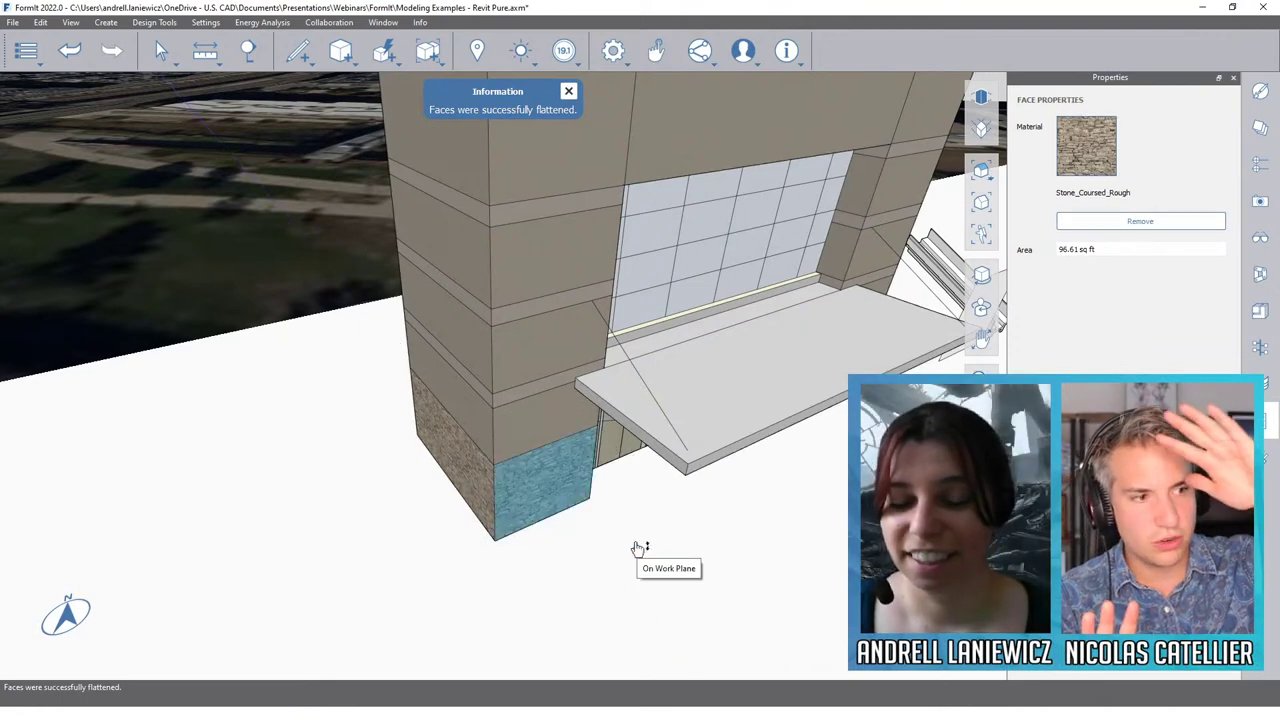
key("Escape")
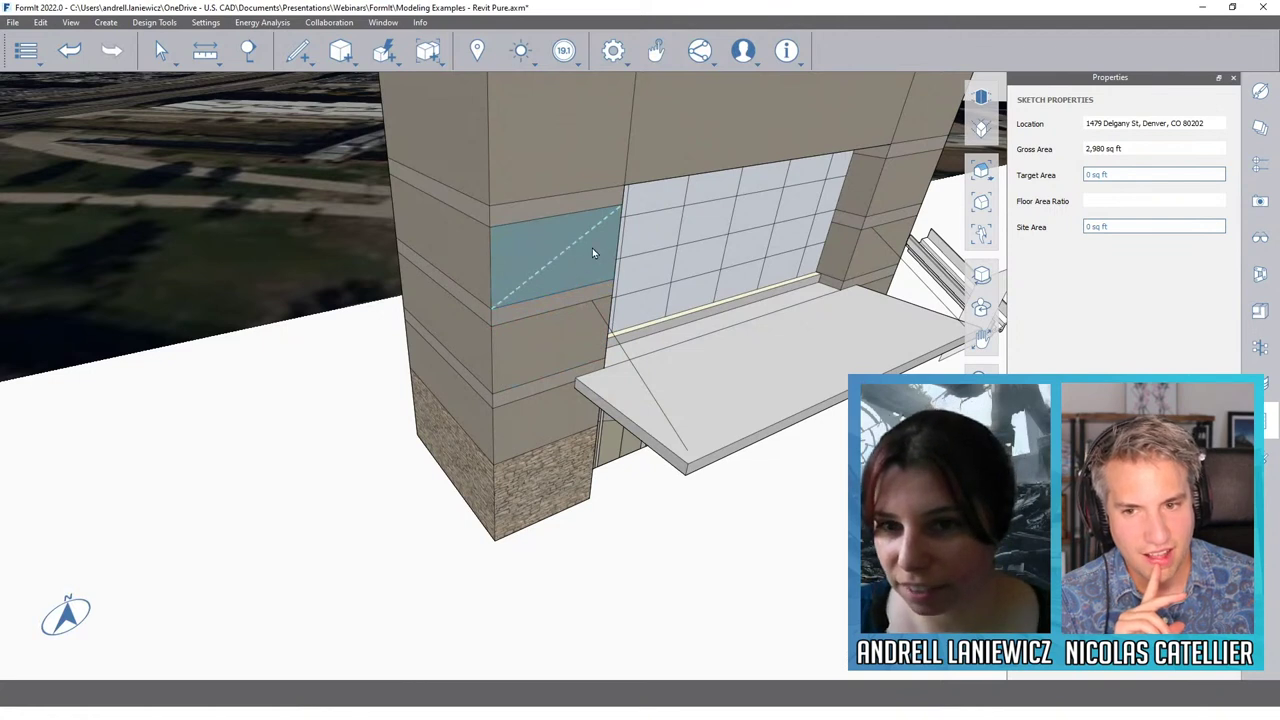
Step: Flatten the wall panel face above the stone base, test and cancel a pull-out, then orbit frontally
right_click(536, 255)
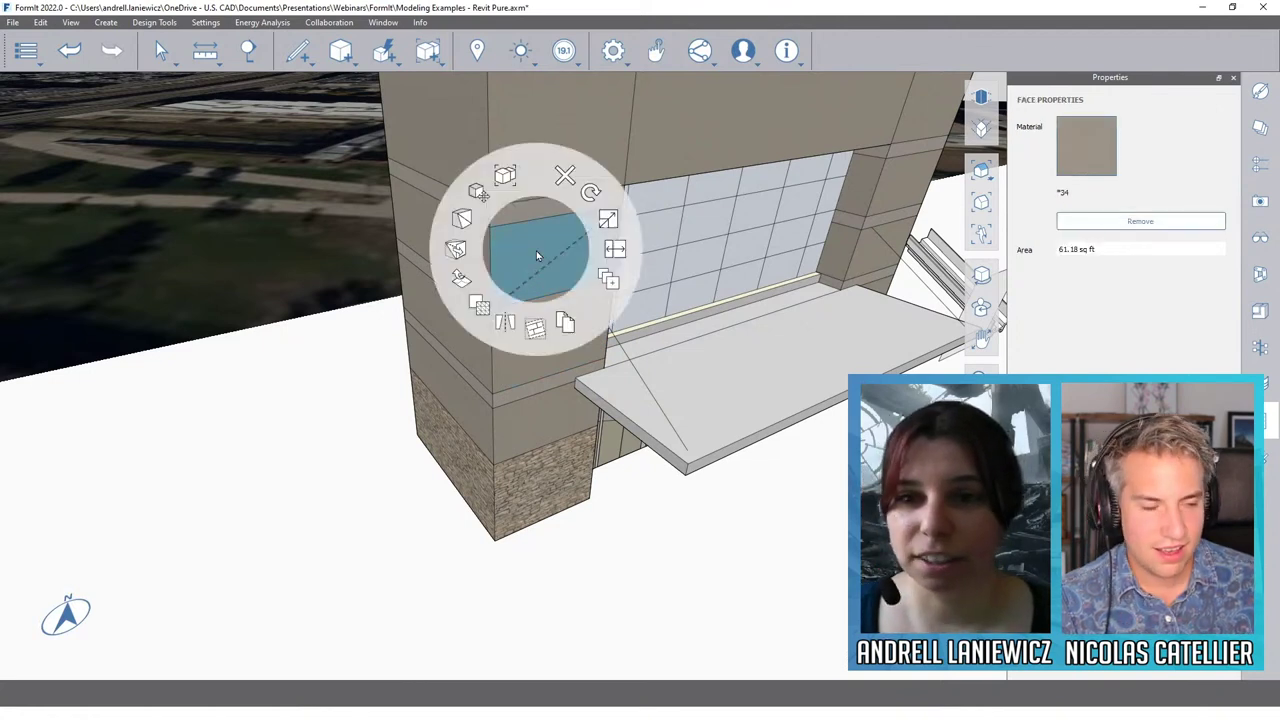
left_click(462, 253)
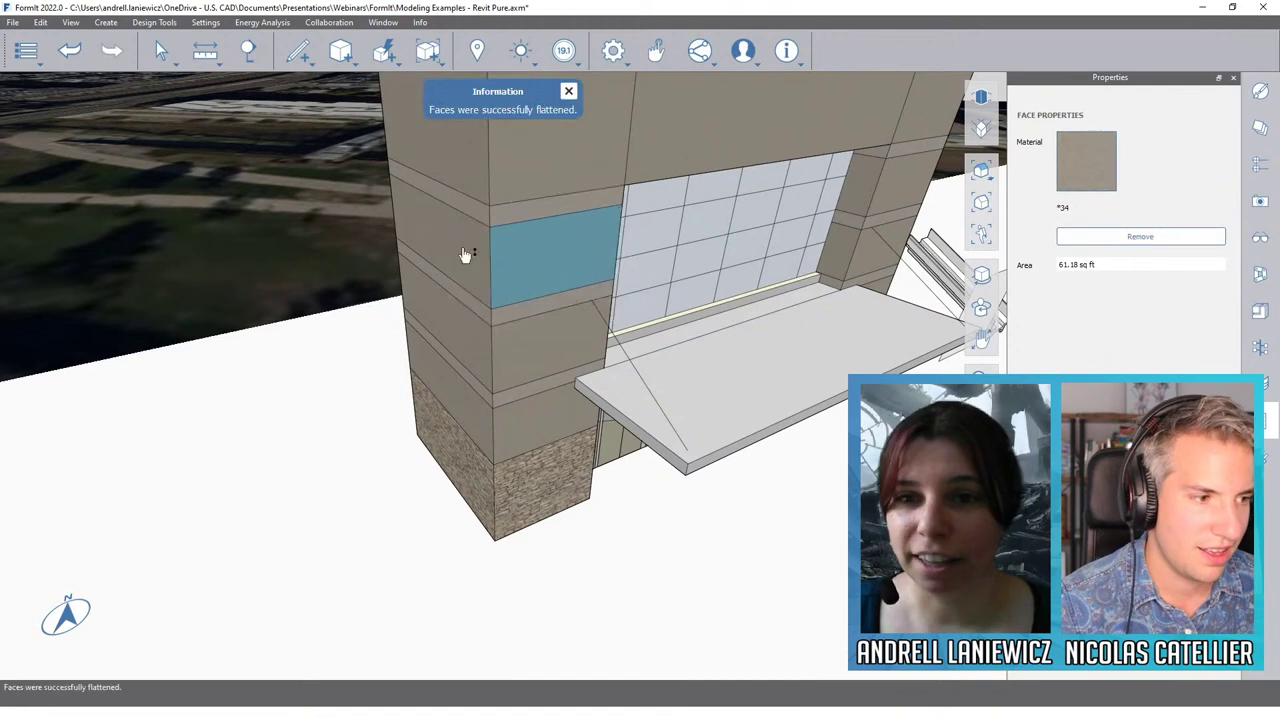
left_click(559, 257)
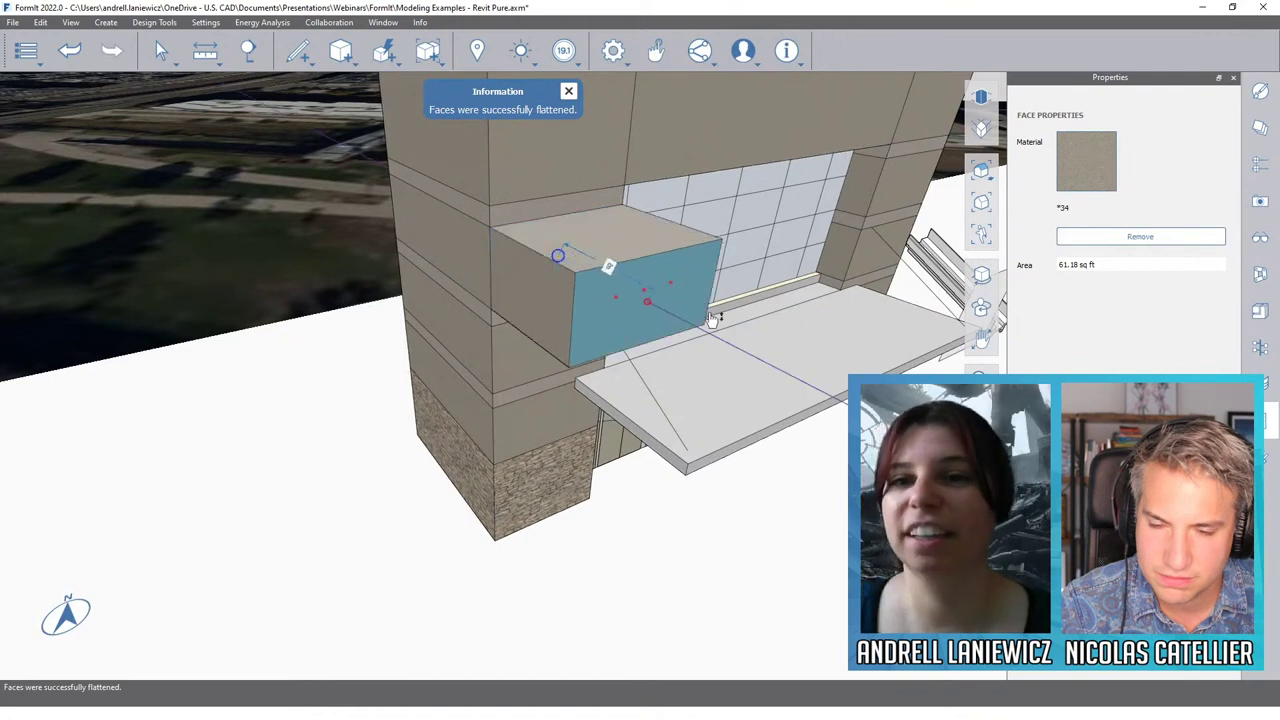
left_click_drag(557, 254, 725, 335)
key("Escape")
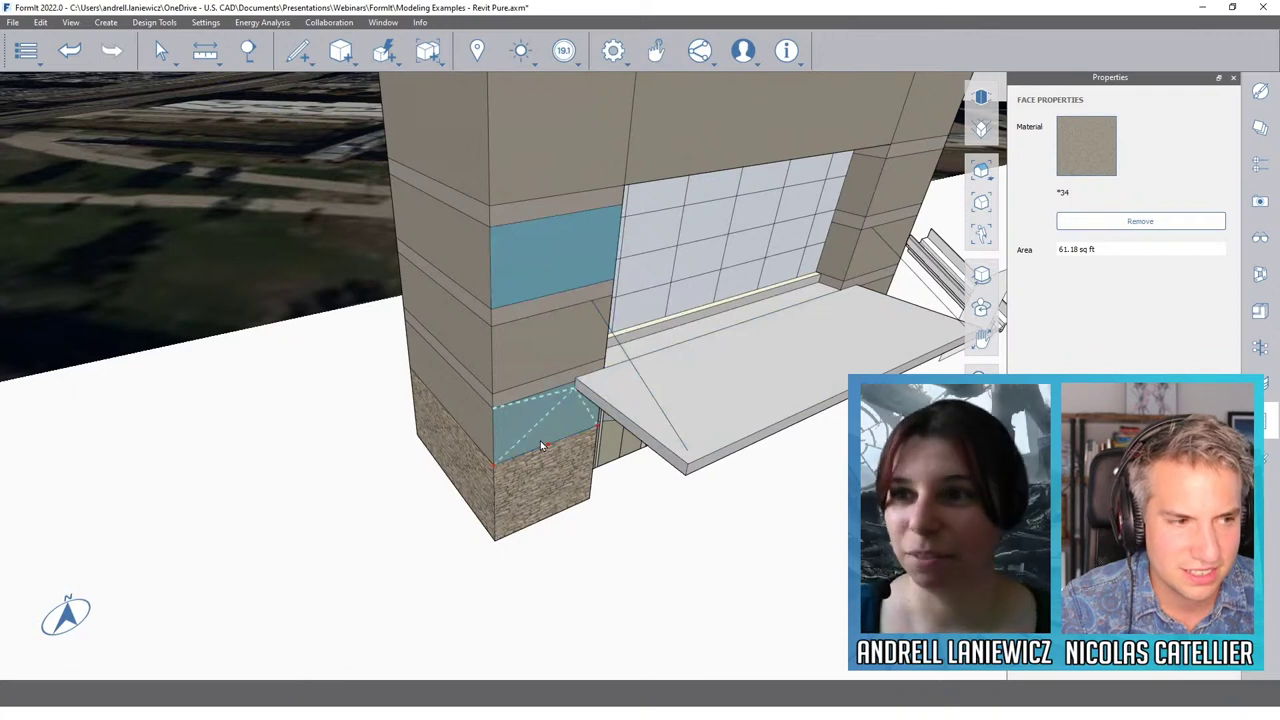
scroll(243, 516, "down", 2)
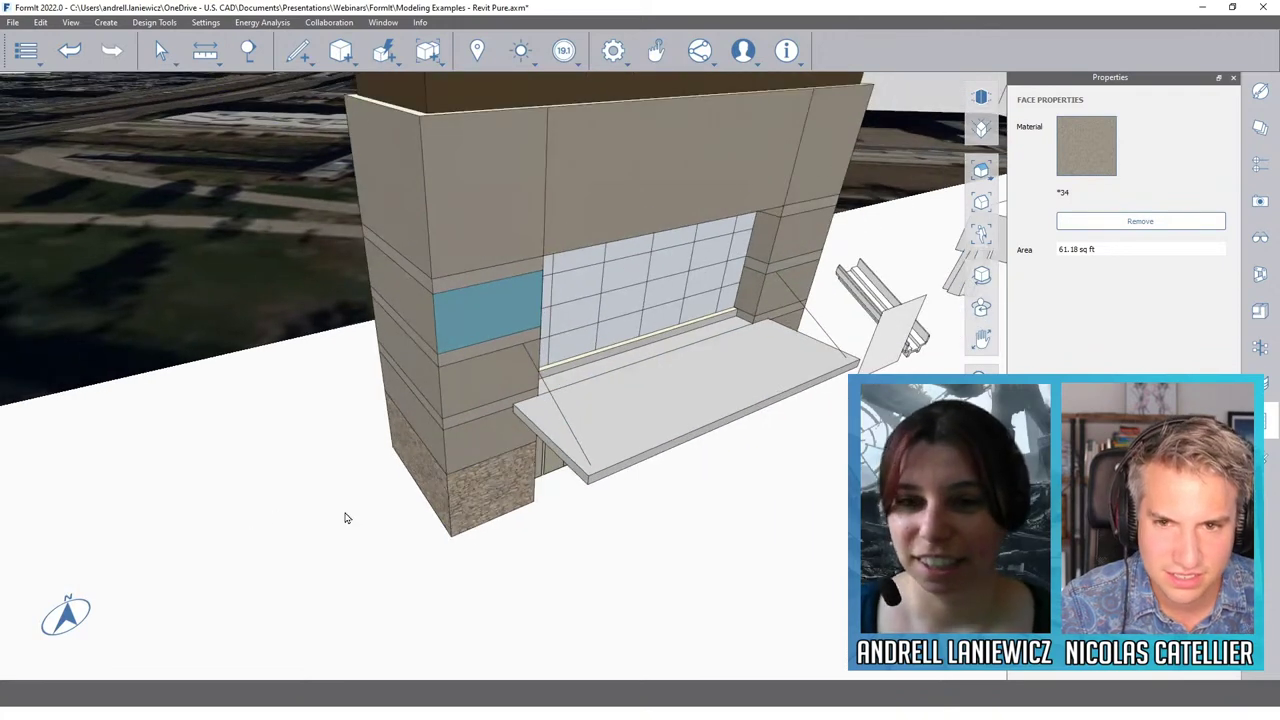
middle_click_drag(757, 494, 350, 479)
Step: Make the square panel taller by dragging its lower corner down
scroll(509, 449, "up", 5)
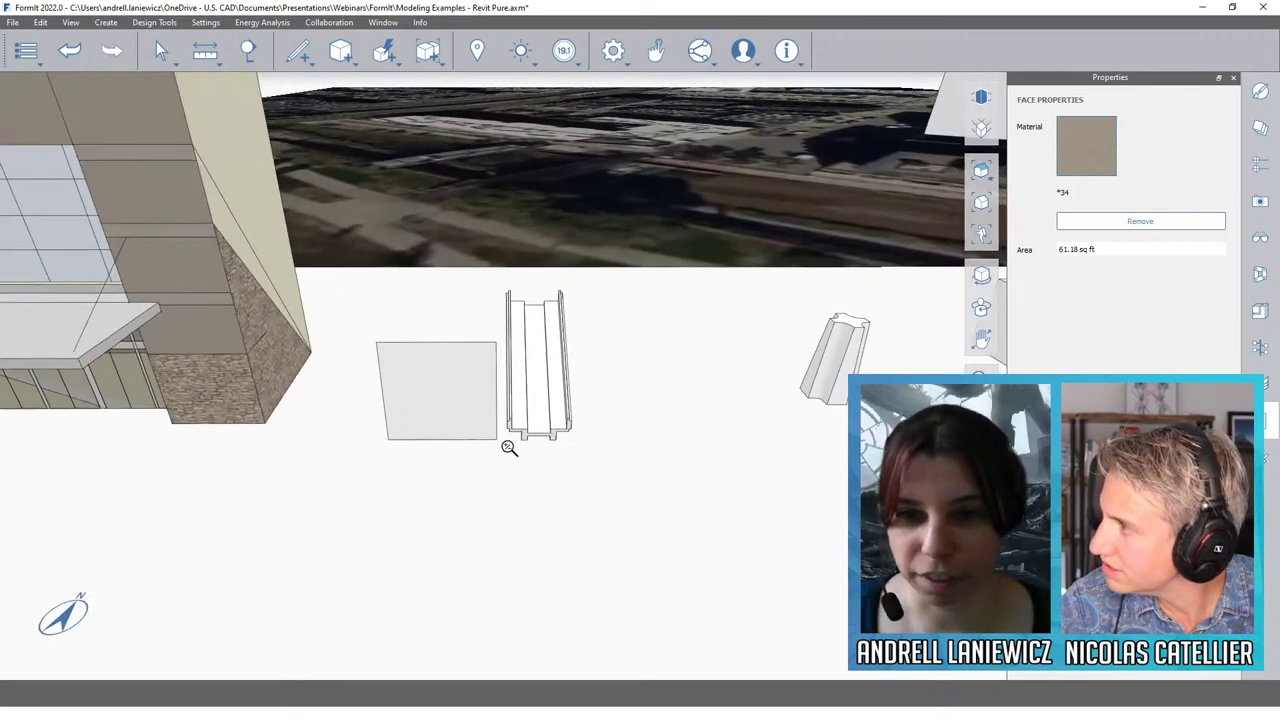
left_click(434, 409)
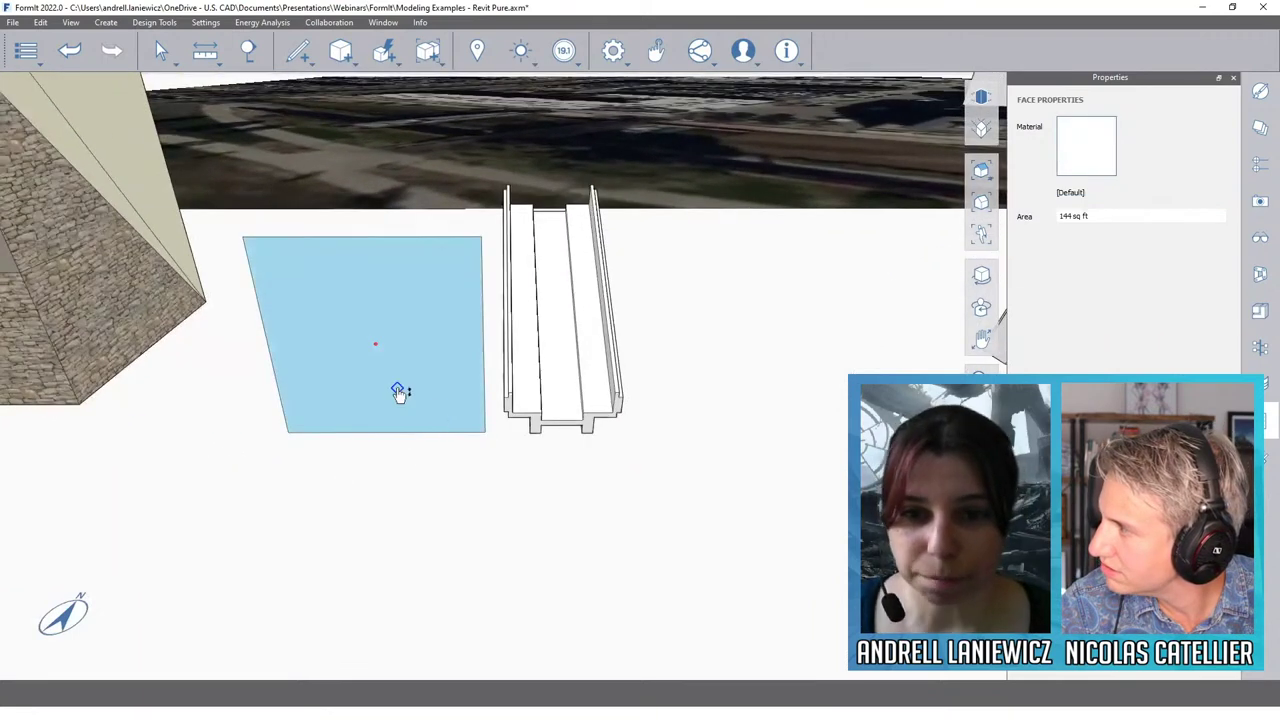
double_click(423, 400)
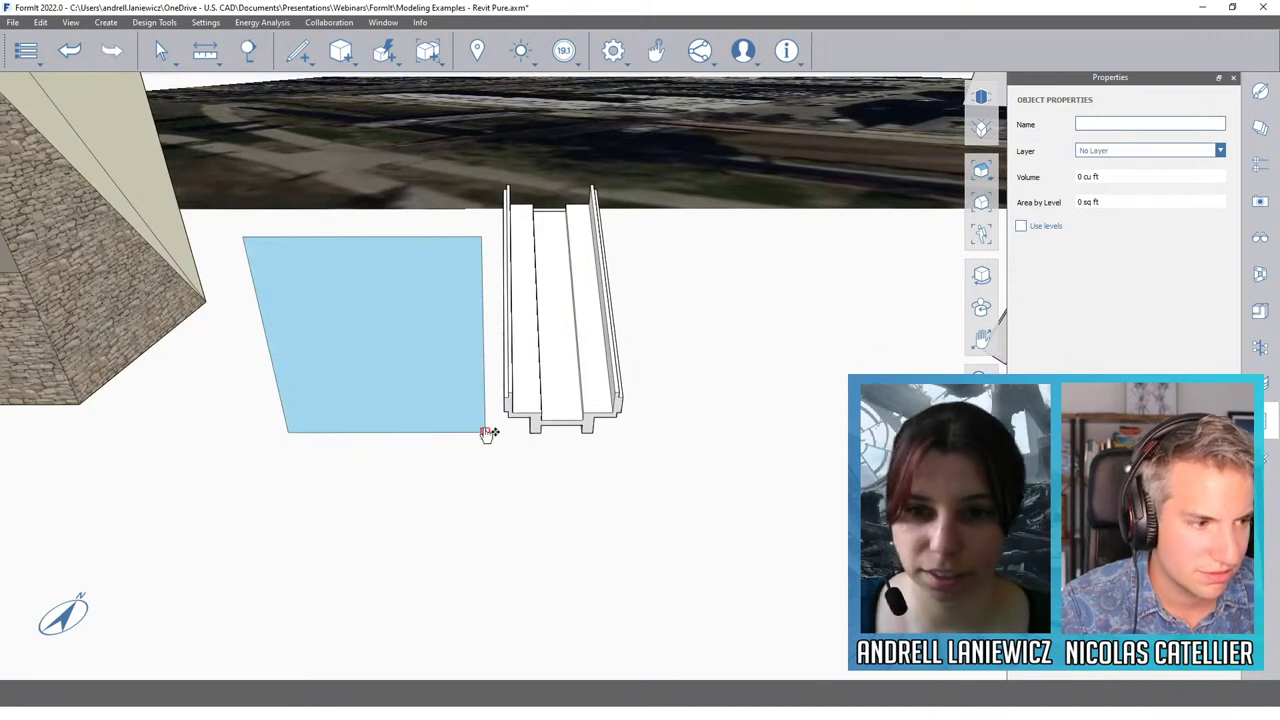
left_click_drag(486, 434, 487, 508)
left_click(598, 498)
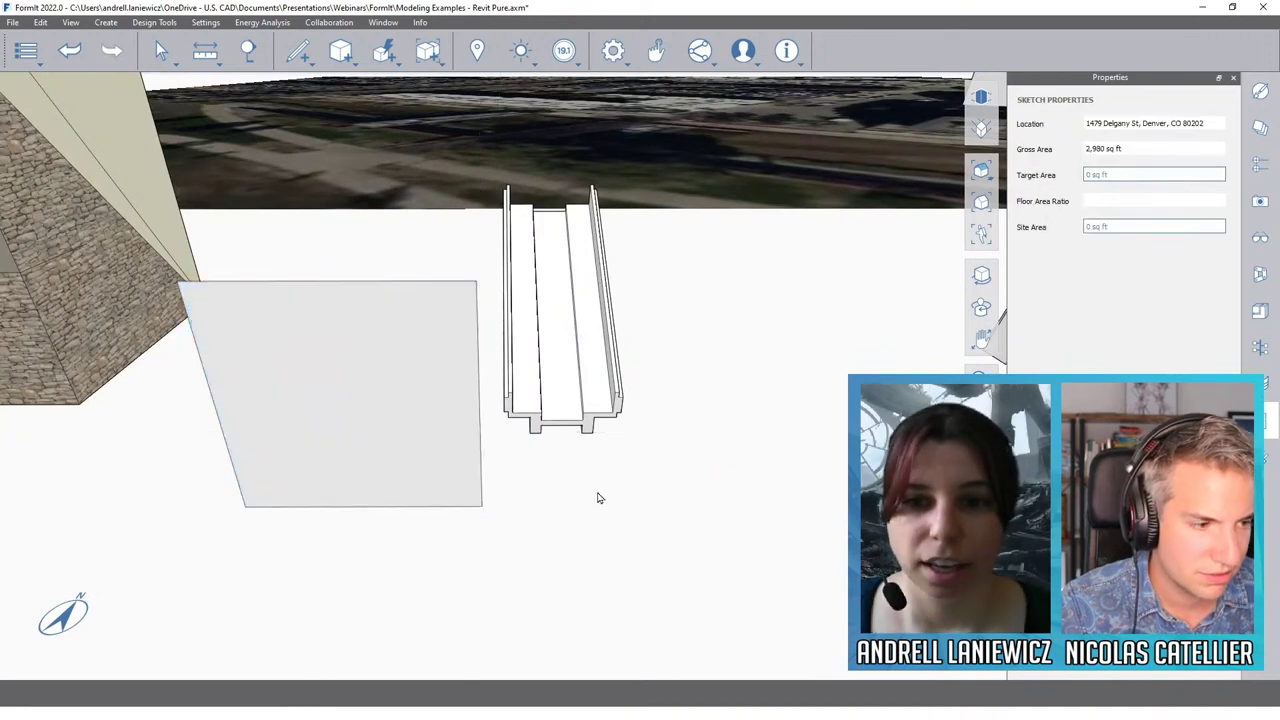
Step: Lengthen the channel profile by pulling its end face out
middle_click_drag(591, 497, 548, 420)
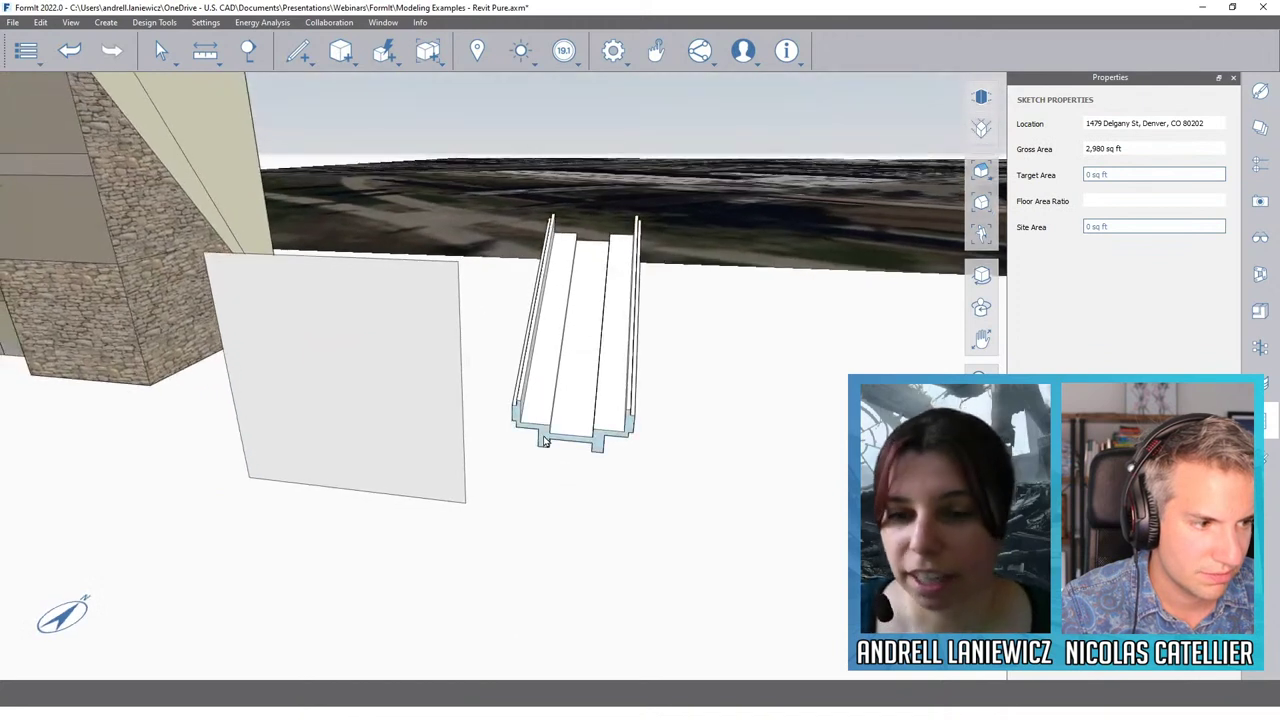
left_click(548, 412)
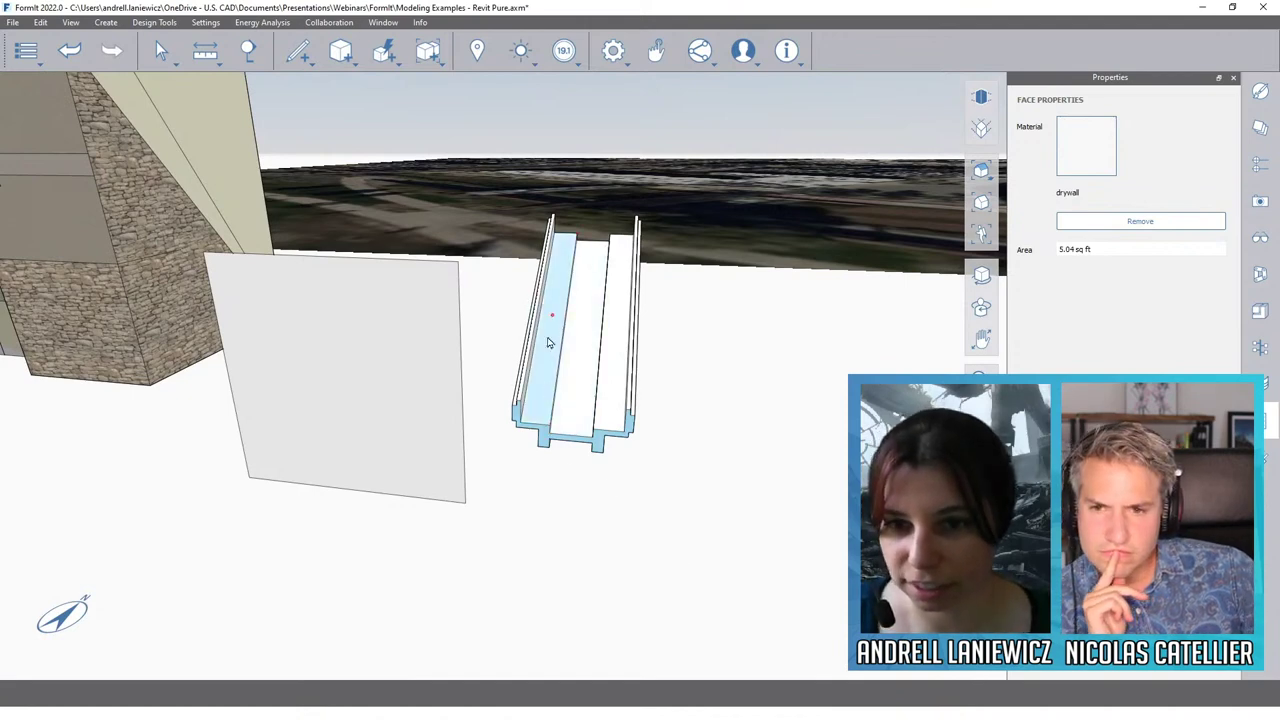
middle_click_drag(729, 517, 687, 479)
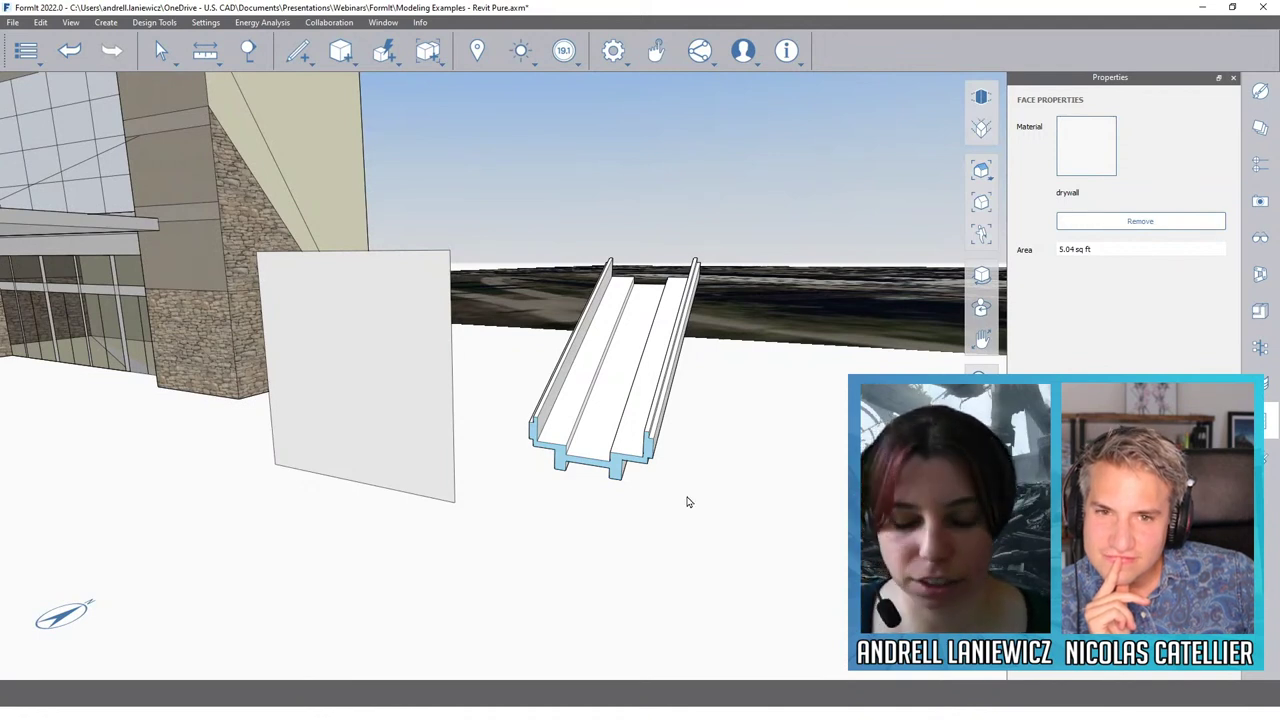
mouse_move(622, 483)
left_mouse_down()
mouse_move(583, 508)
mouse_move(600, 514)
left_mouse_up()
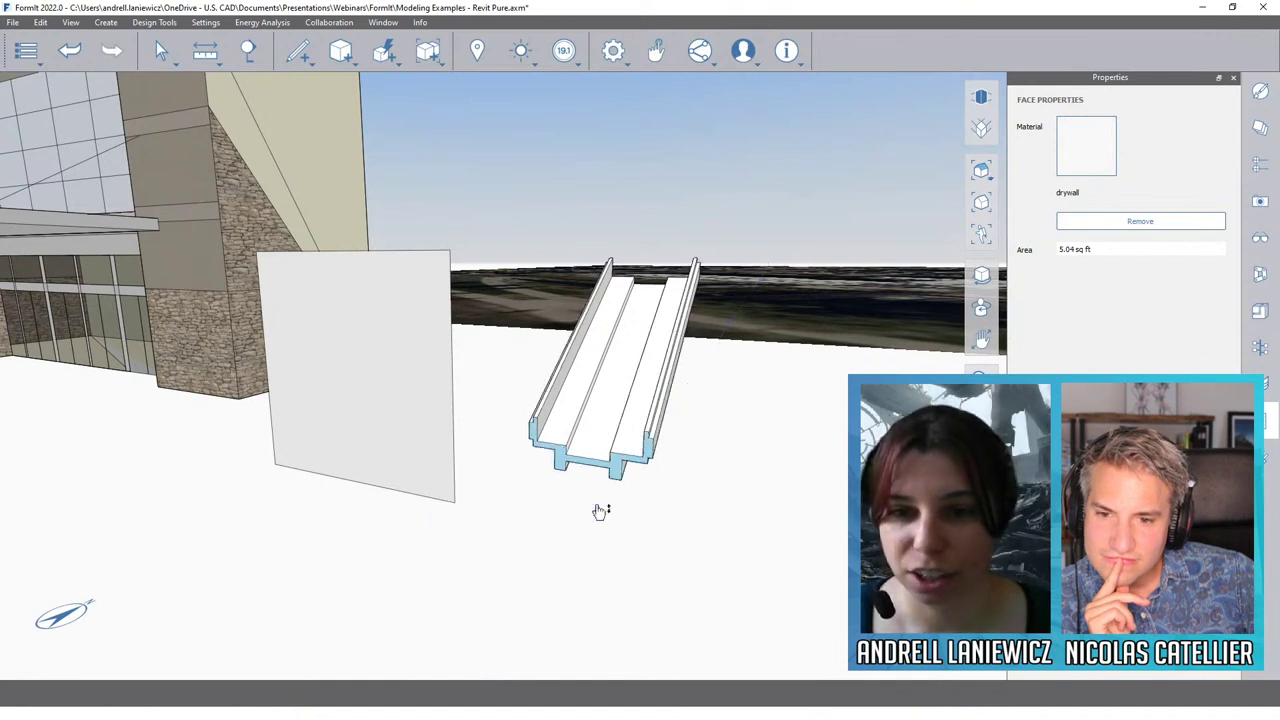
left_click(463, 485)
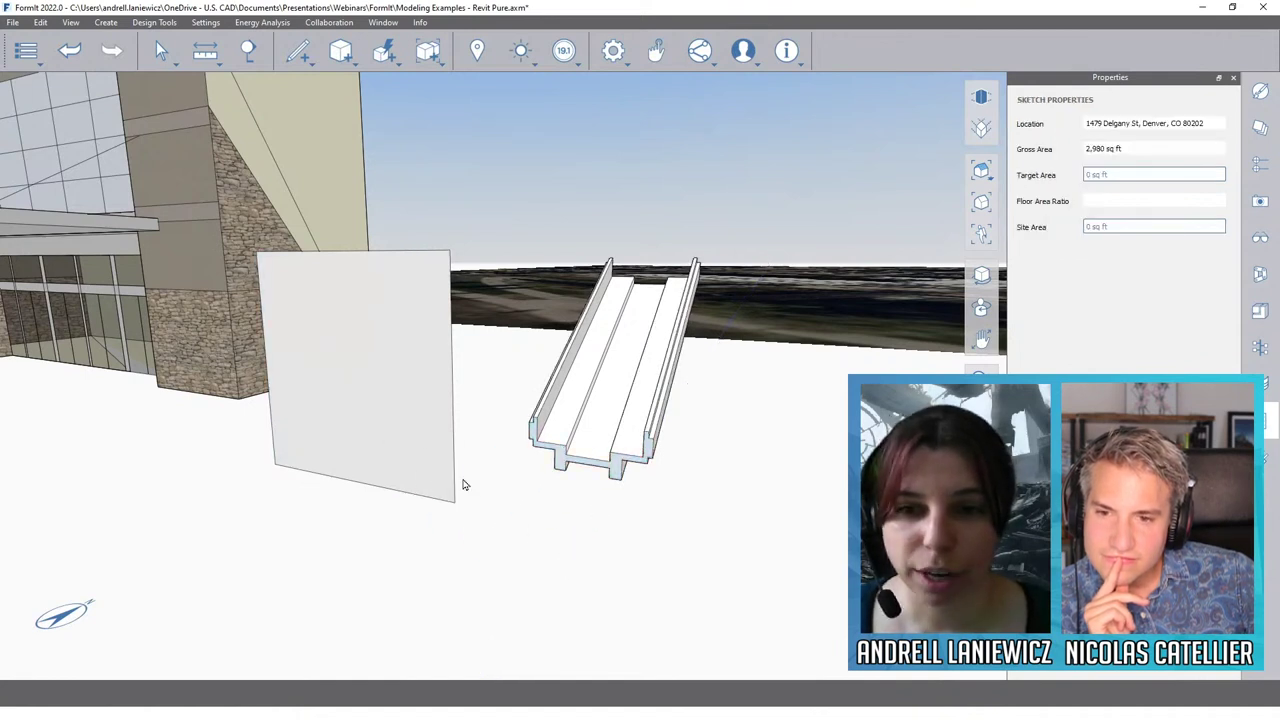
Step: Flatten the square panel face and the channel end face together with Flatten Faces
left_click(354, 389)
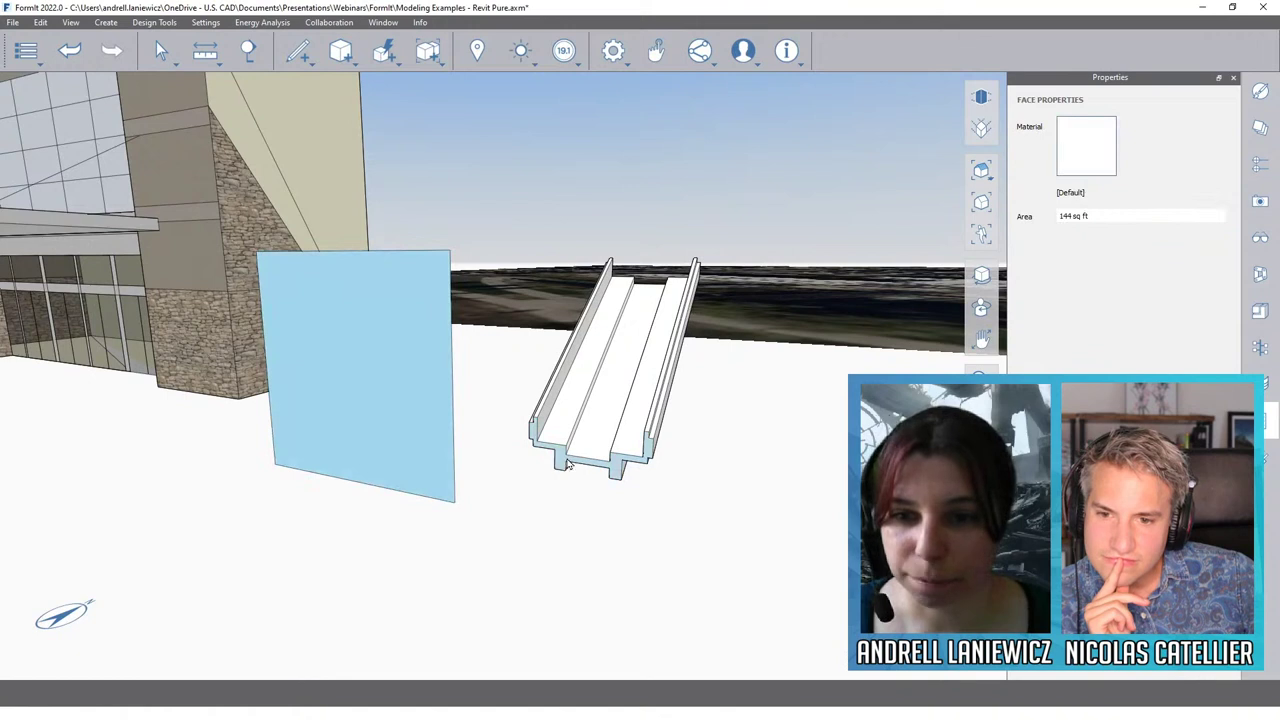
left_click(557, 500)
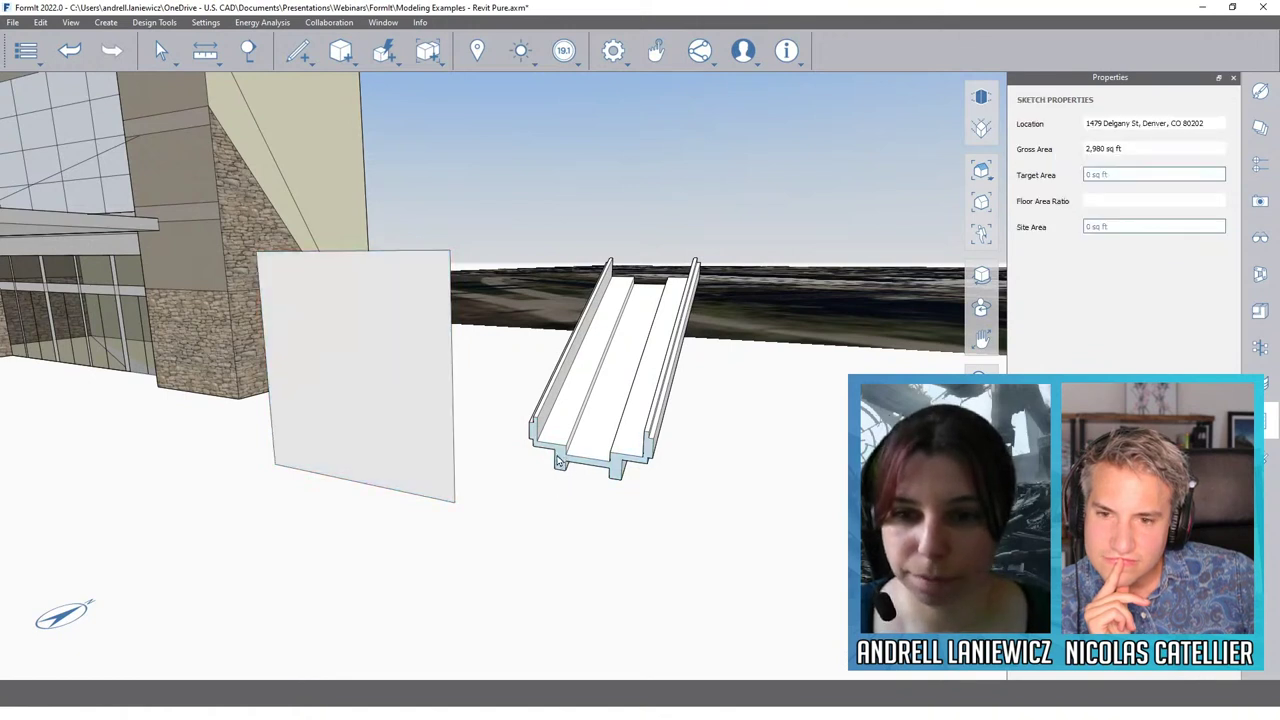
left_click(406, 440)
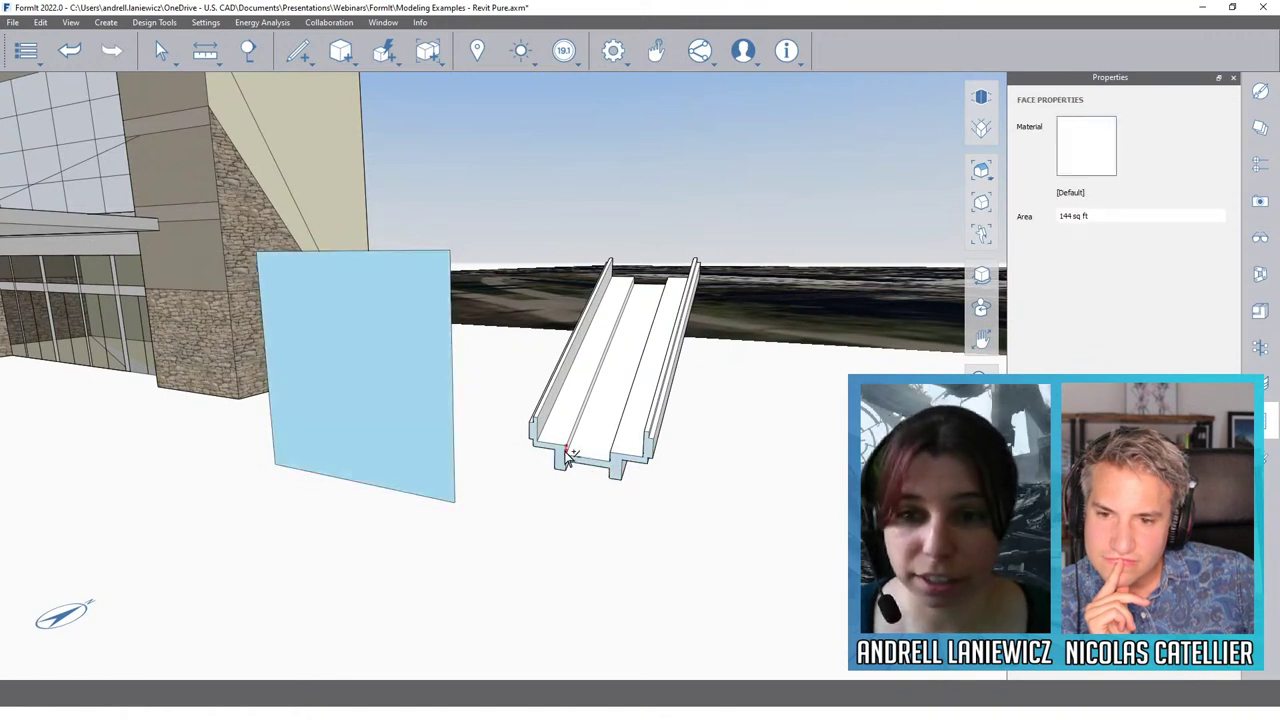
left_click(565, 458, "ctrl")
right_click(564, 461)
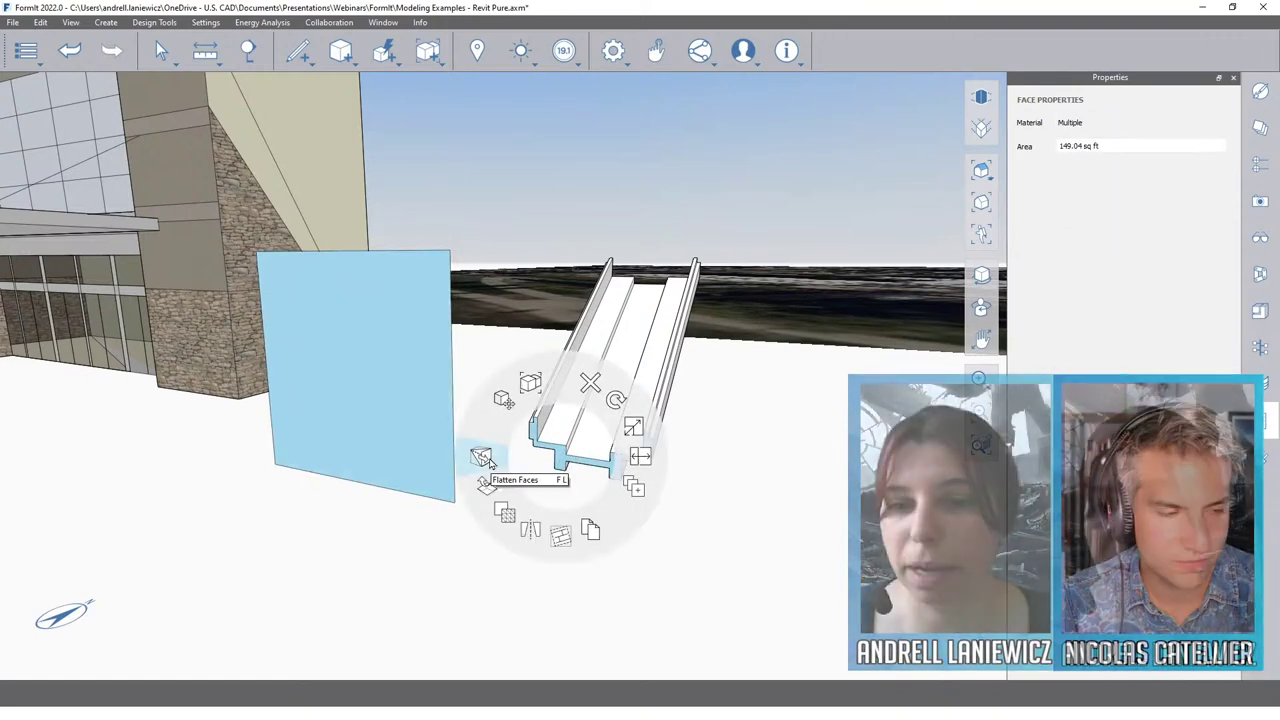
left_click(484, 458)
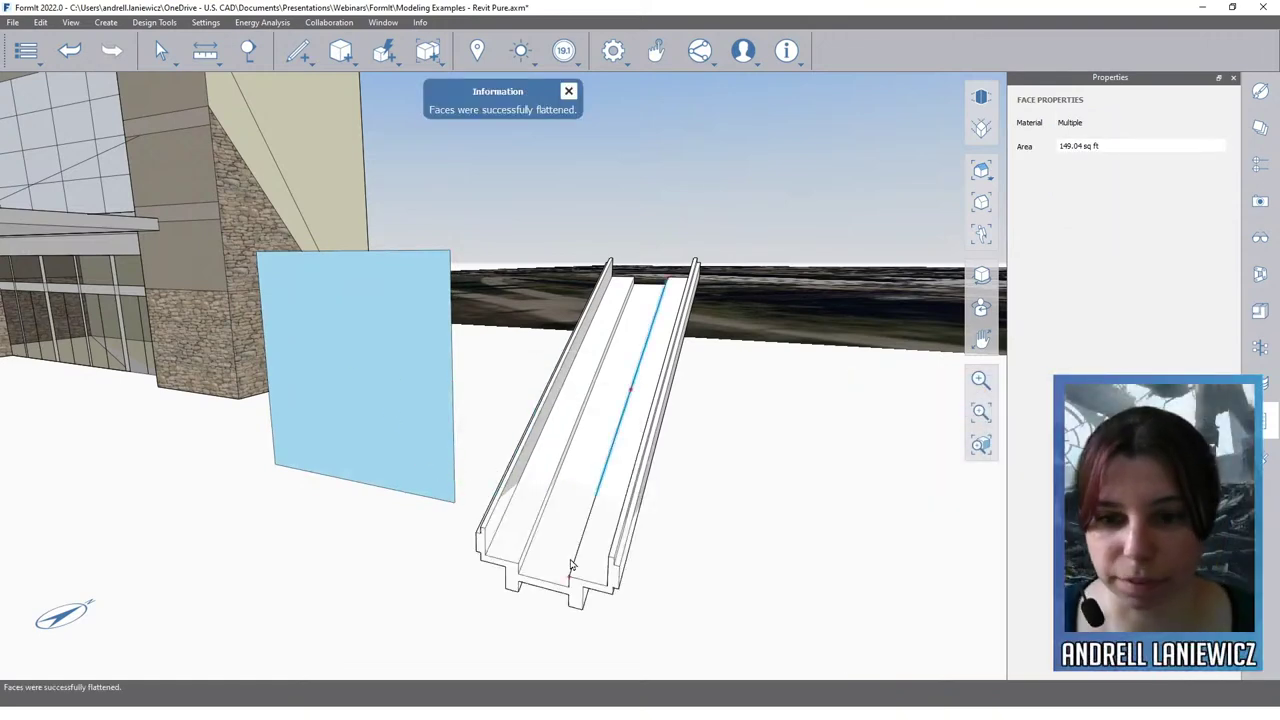
middle_click_drag(531, 551, 423, 583)
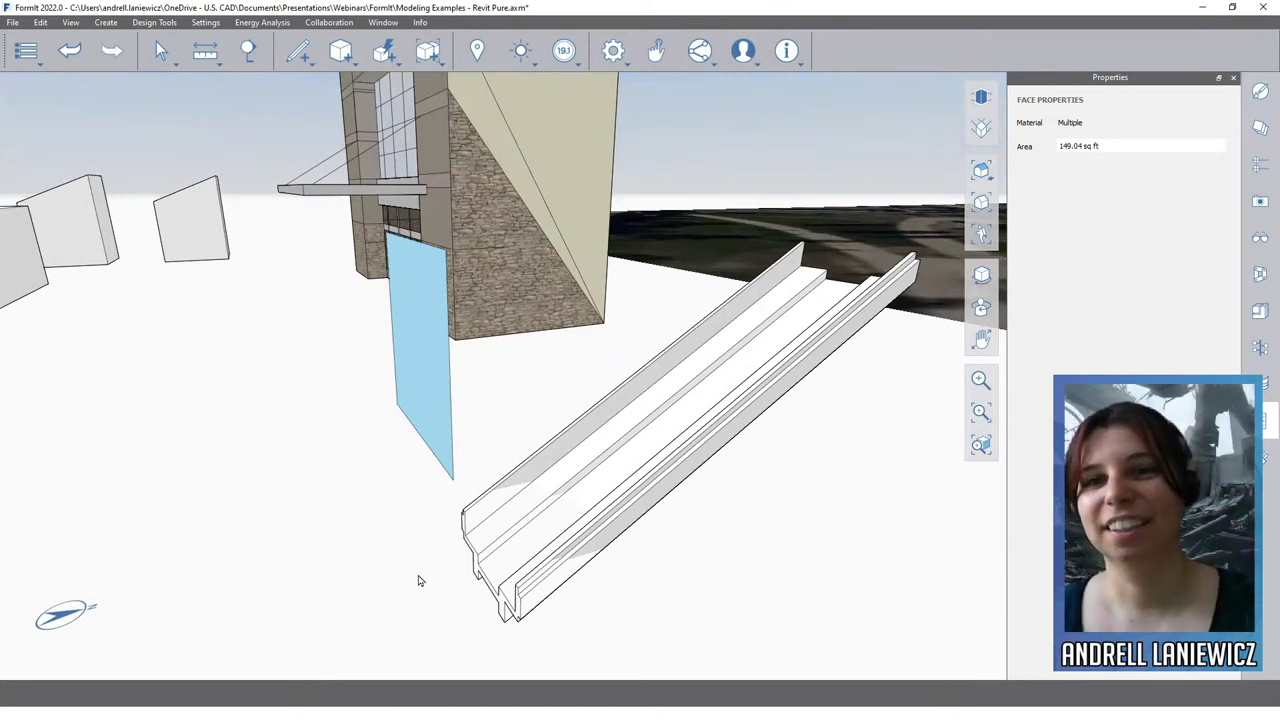
Step: Move the pyramid mass out of the cube row to the front-left, in front of the five-sided prism
middle_click_drag(478, 555, 563, 514)
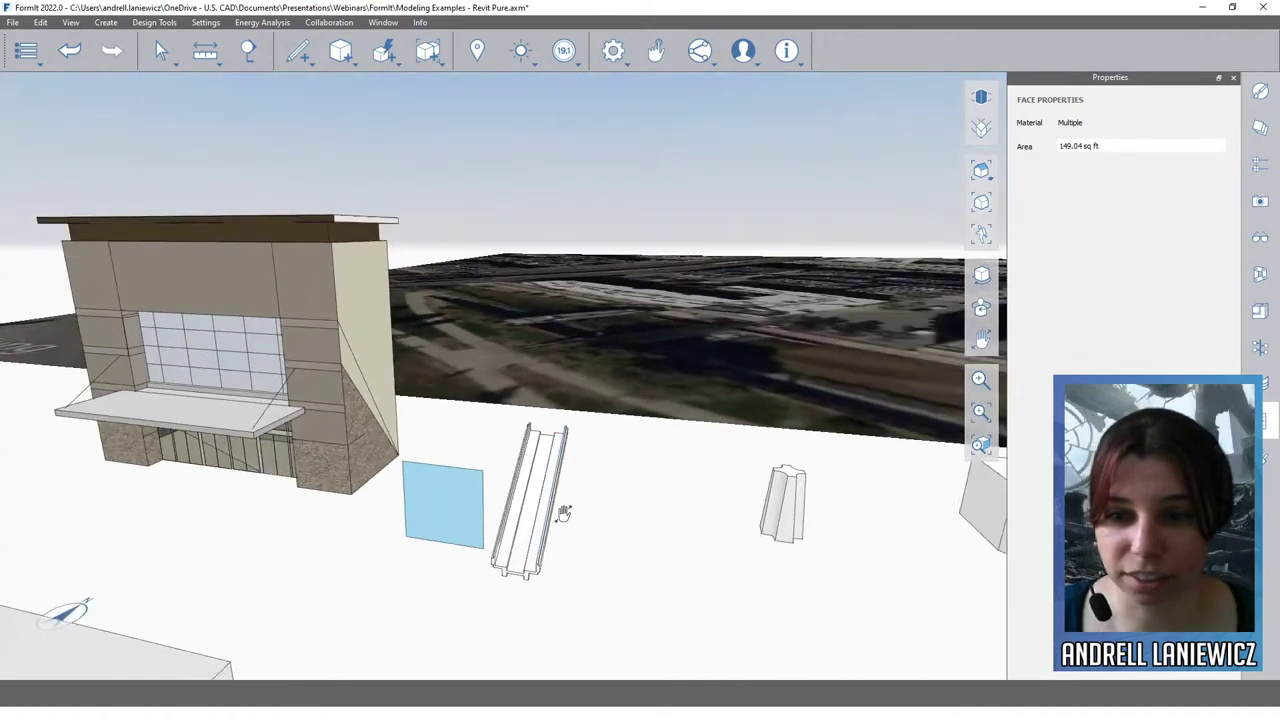
scroll(561, 519, "up", 3)
scroll(561, 519, "down", 5)
left_click(566, 571)
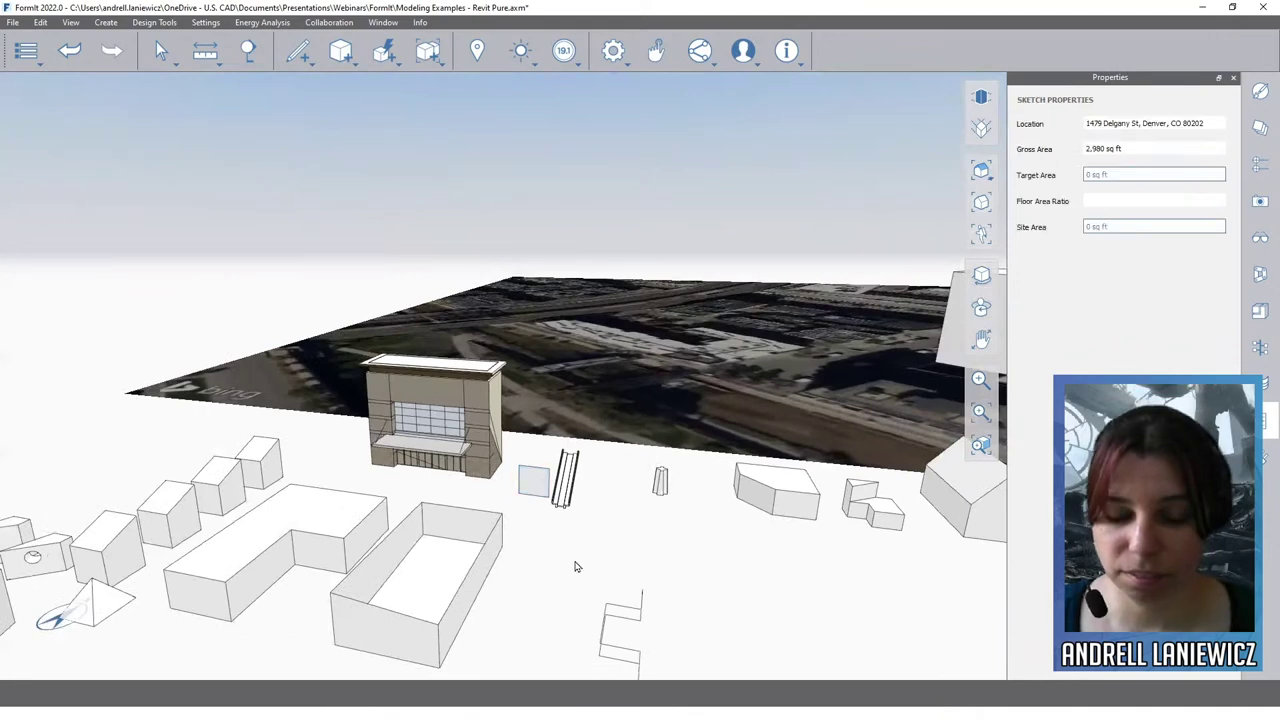
mouse_move(574, 563)
middle_mouse_down("shift")
mouse_move(621, 527)
mouse_move(860, 524)
middle_mouse_up("shift")
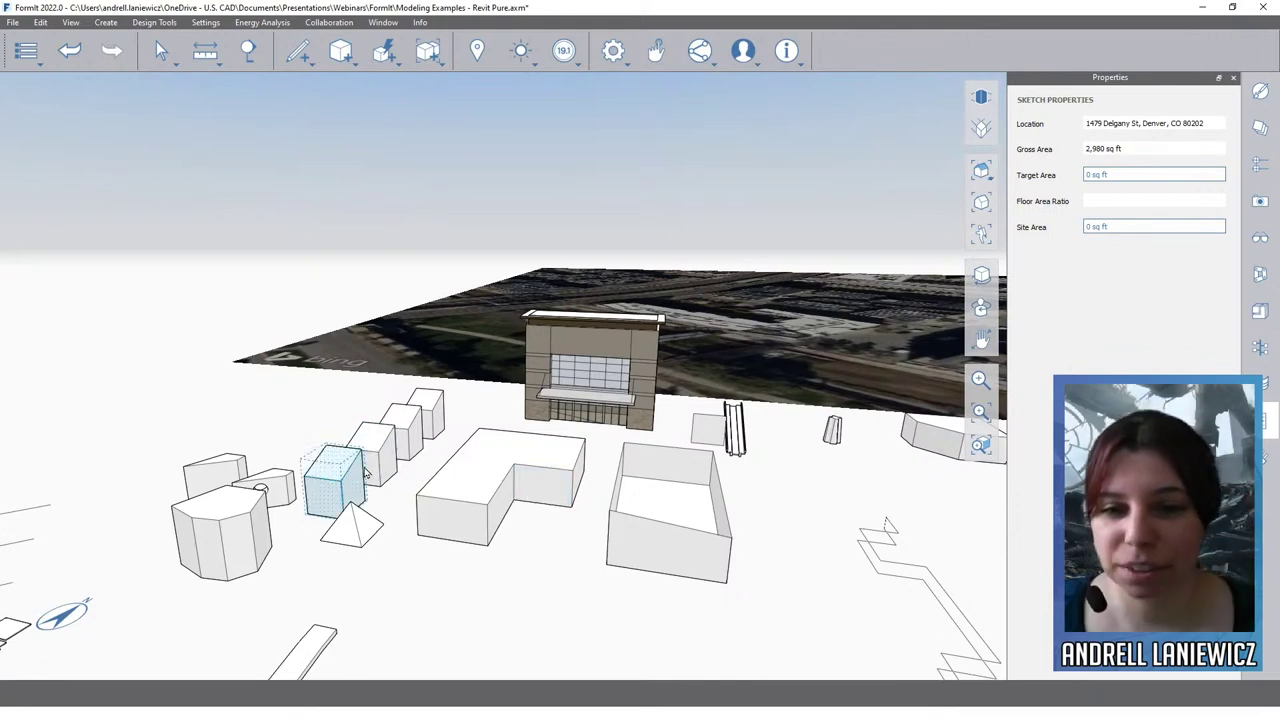
middle_click_drag(405, 455, 589, 443)
left_click(530, 473)
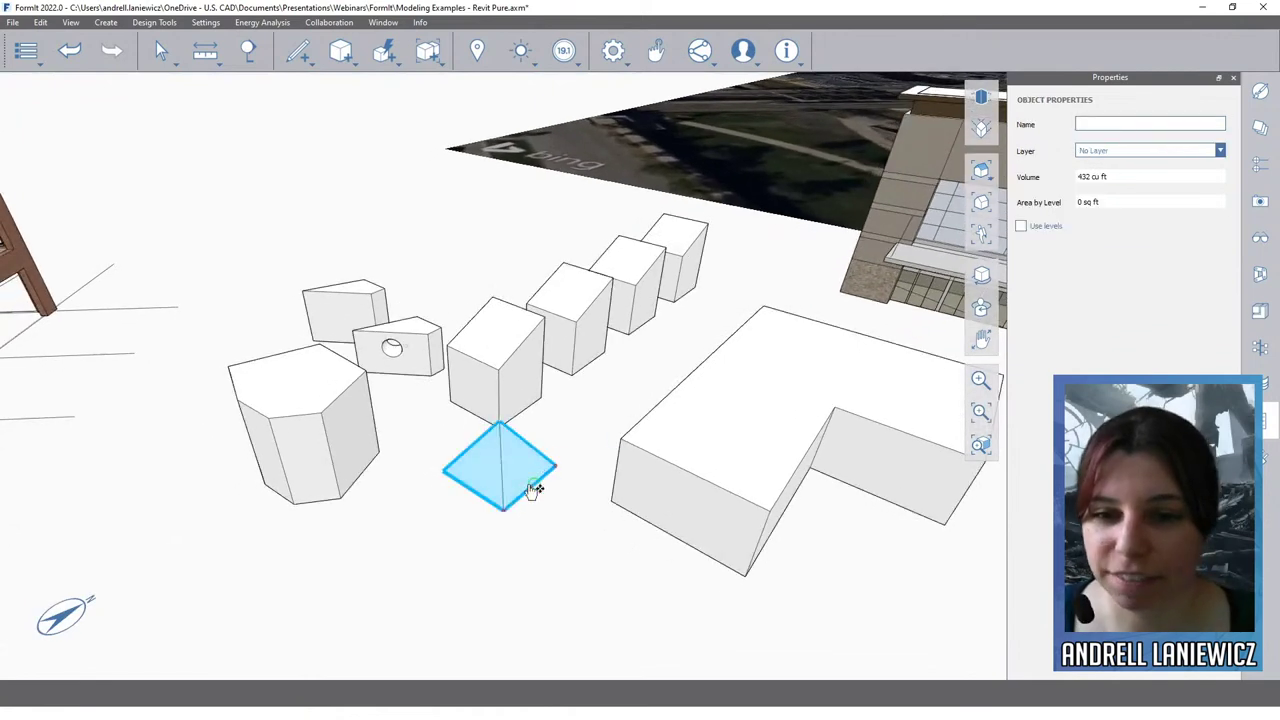
left_click_drag(505, 520, 323, 675)
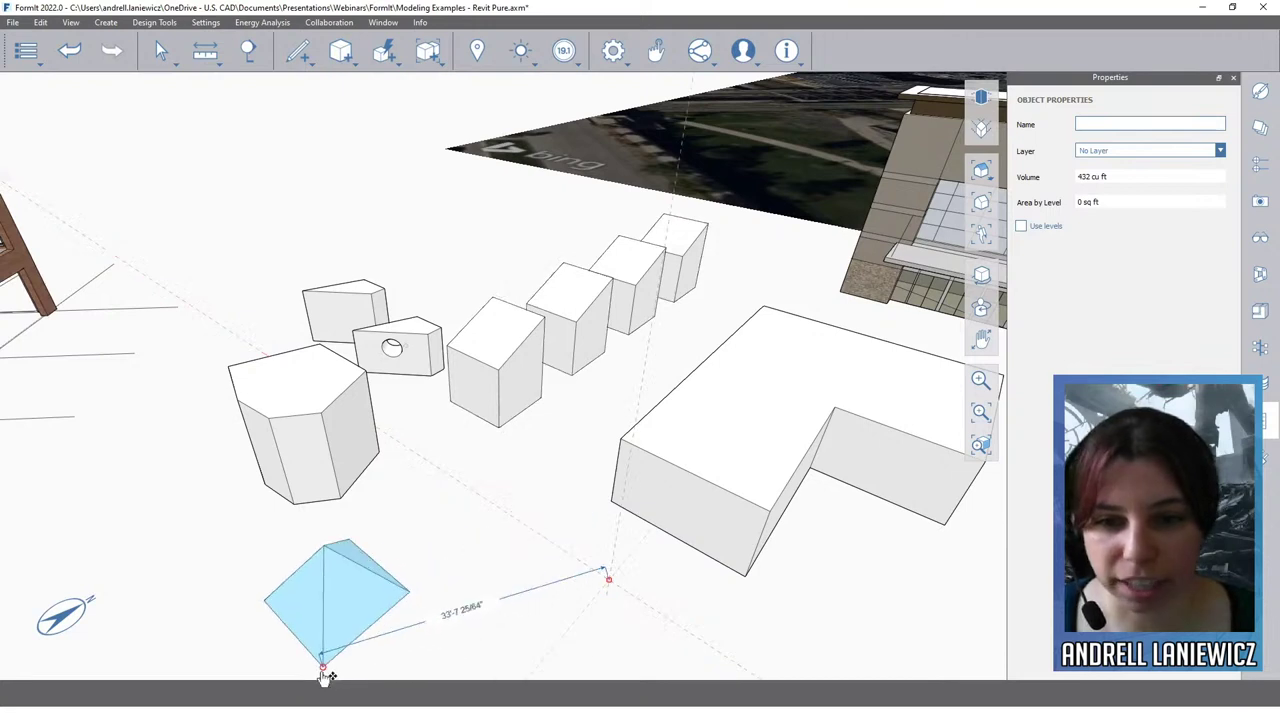
left_click_drag(385, 575, 385, 575)
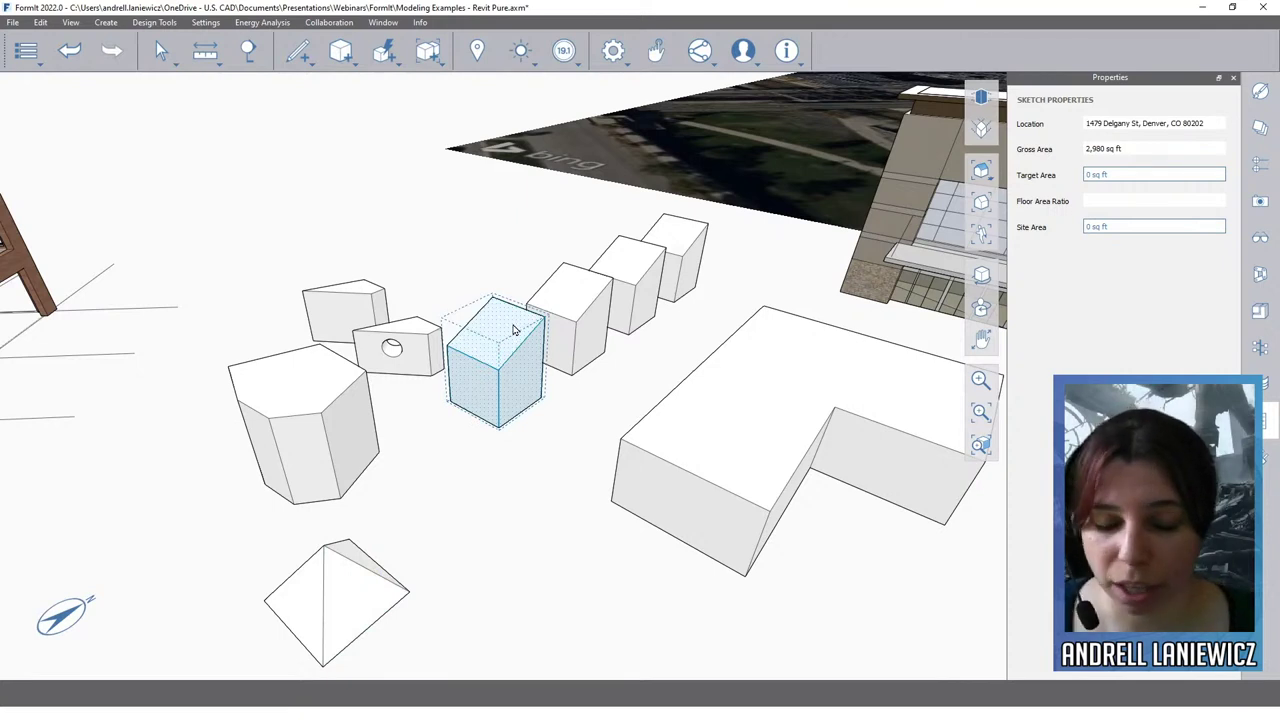
left_click(395, 583)
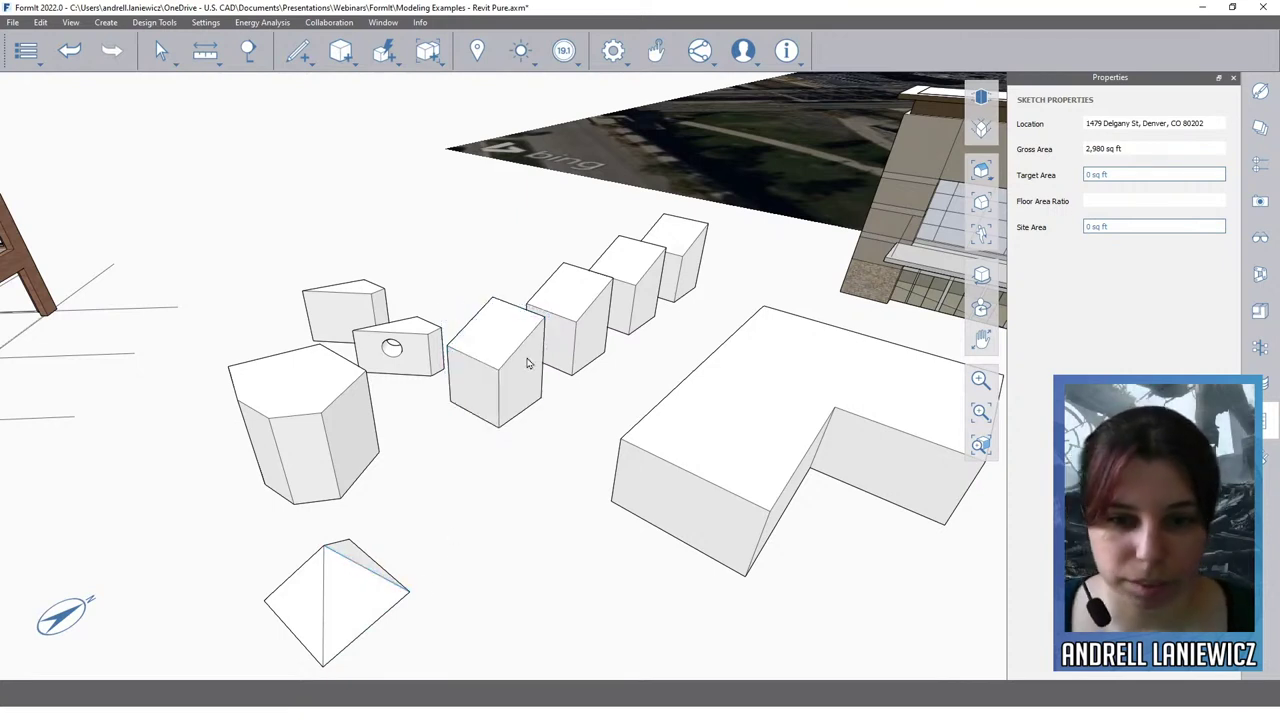
Step: Test a sloped top on a cube group by raising its top edge, then undo it
double_click(494, 337)
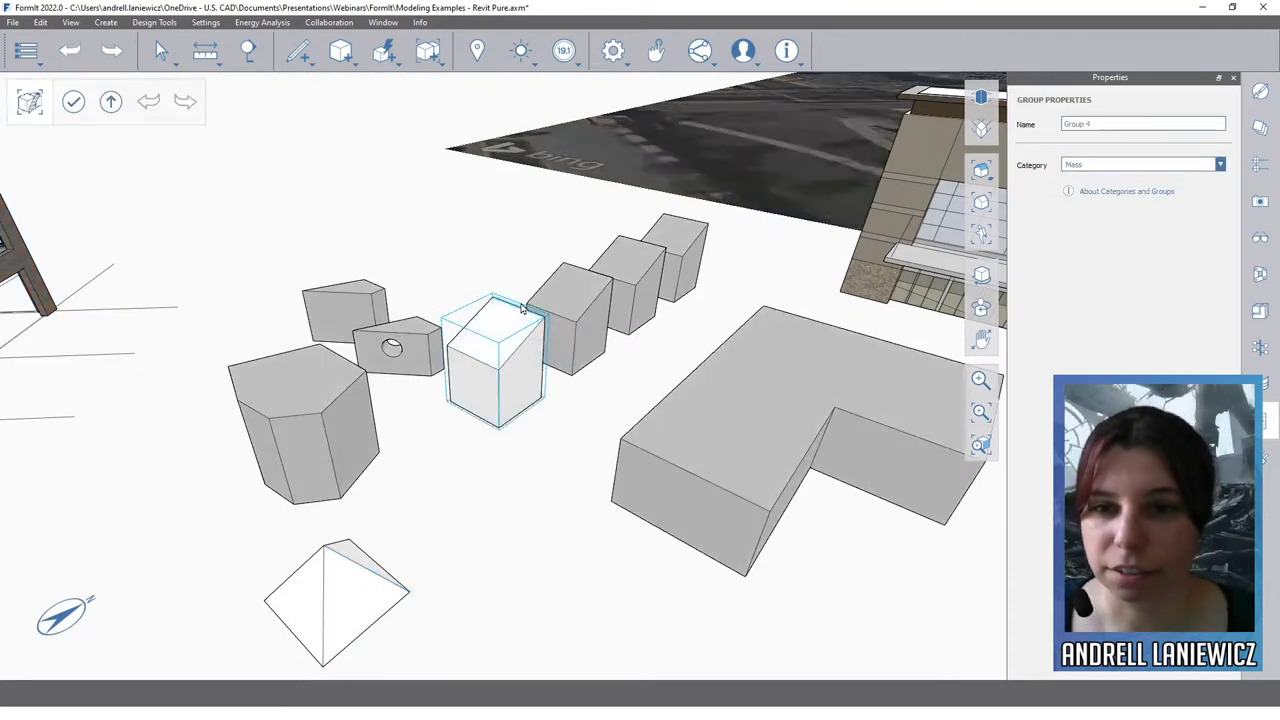
left_click(523, 311)
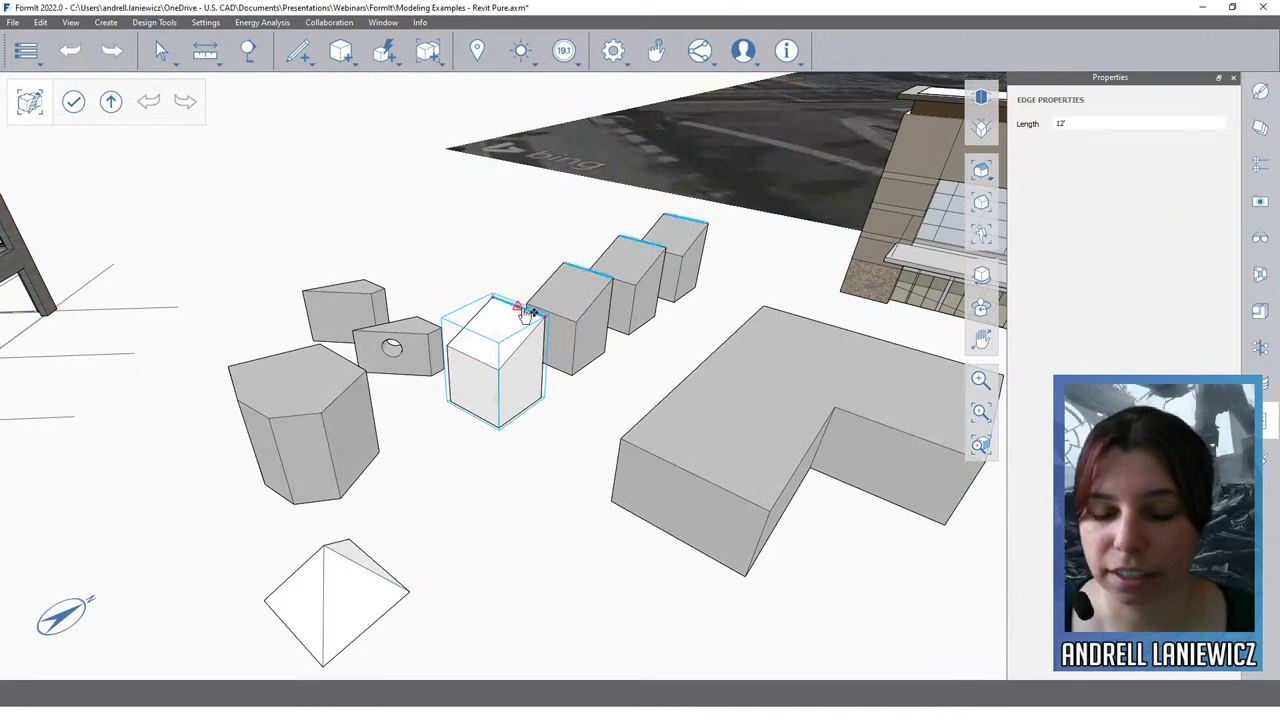
left_click_drag(523, 320, 527, 262)
left_click(524, 508)
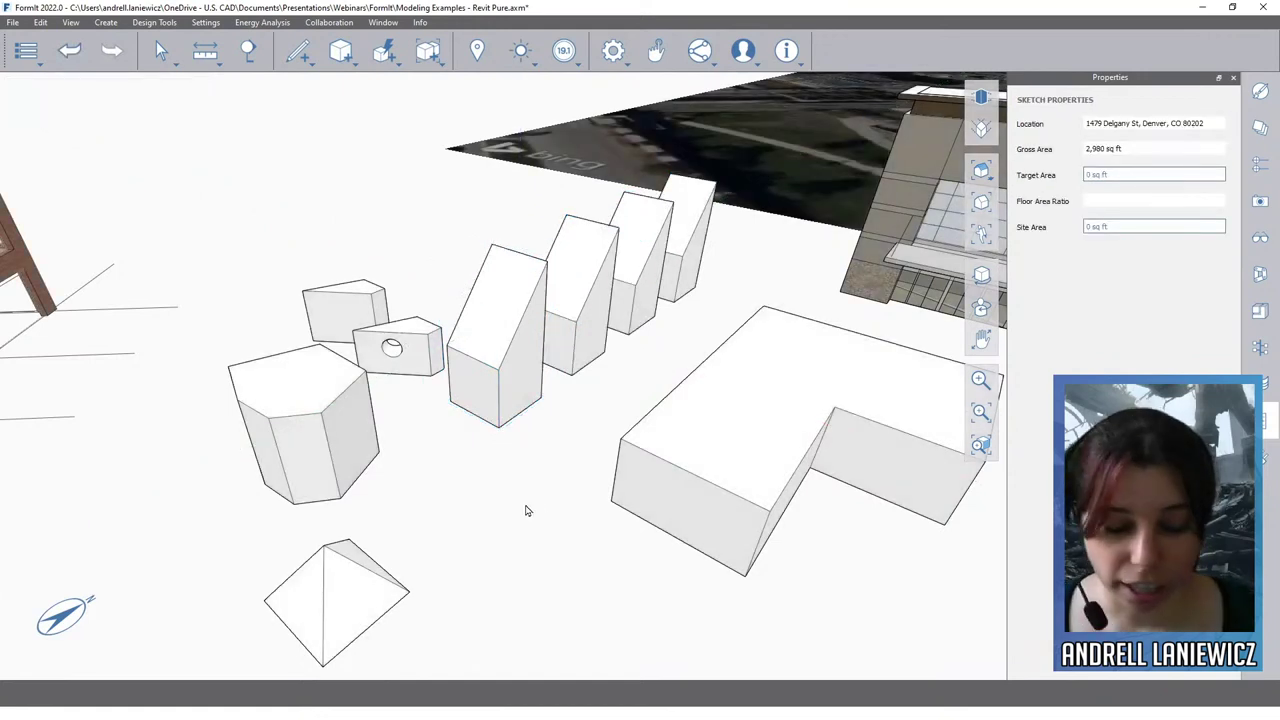
key("ctrl+z")
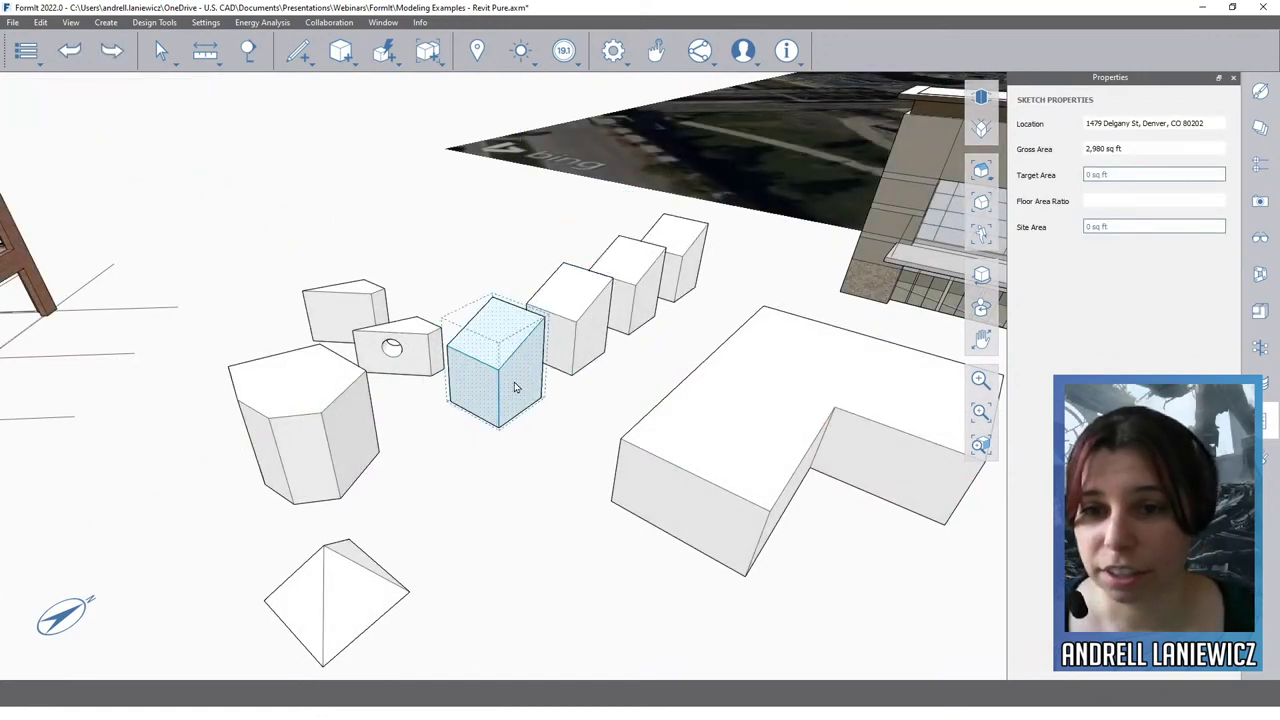
Step: Put the pyramid back in front of the middle cube and slant that cube's top edge
left_click_drag(400, 598, 512, 460)
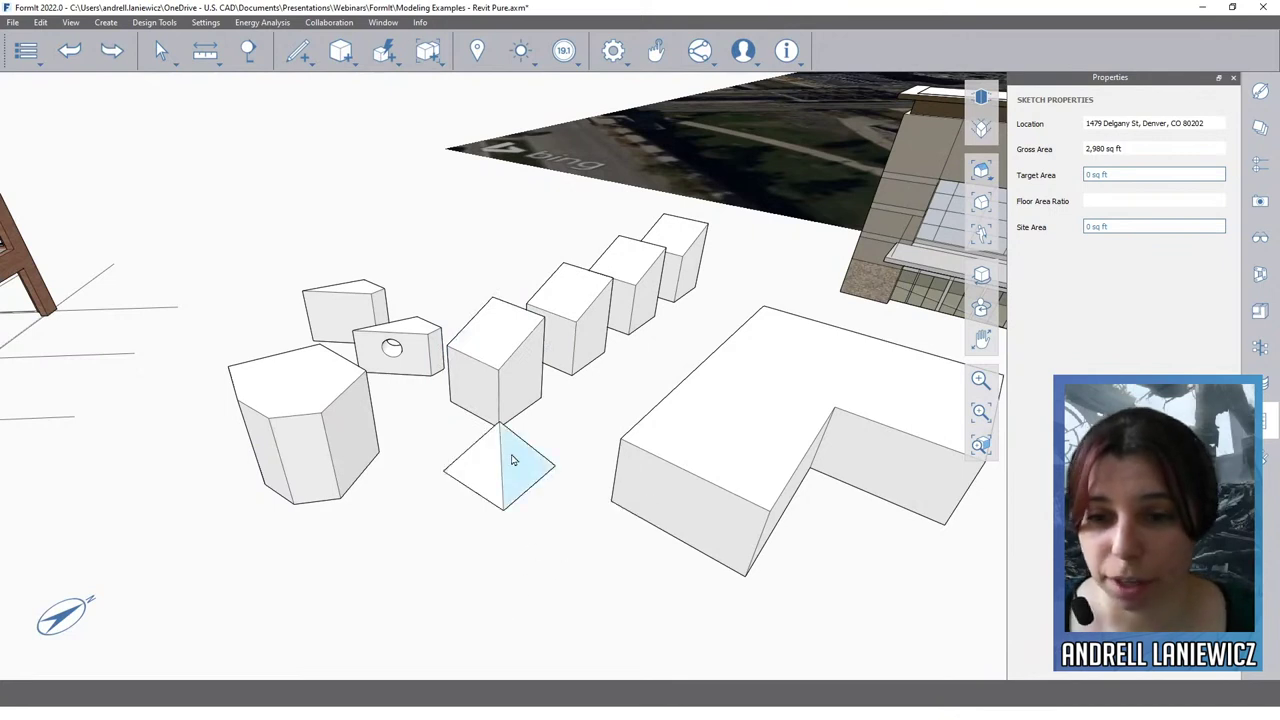
left_click(513, 337)
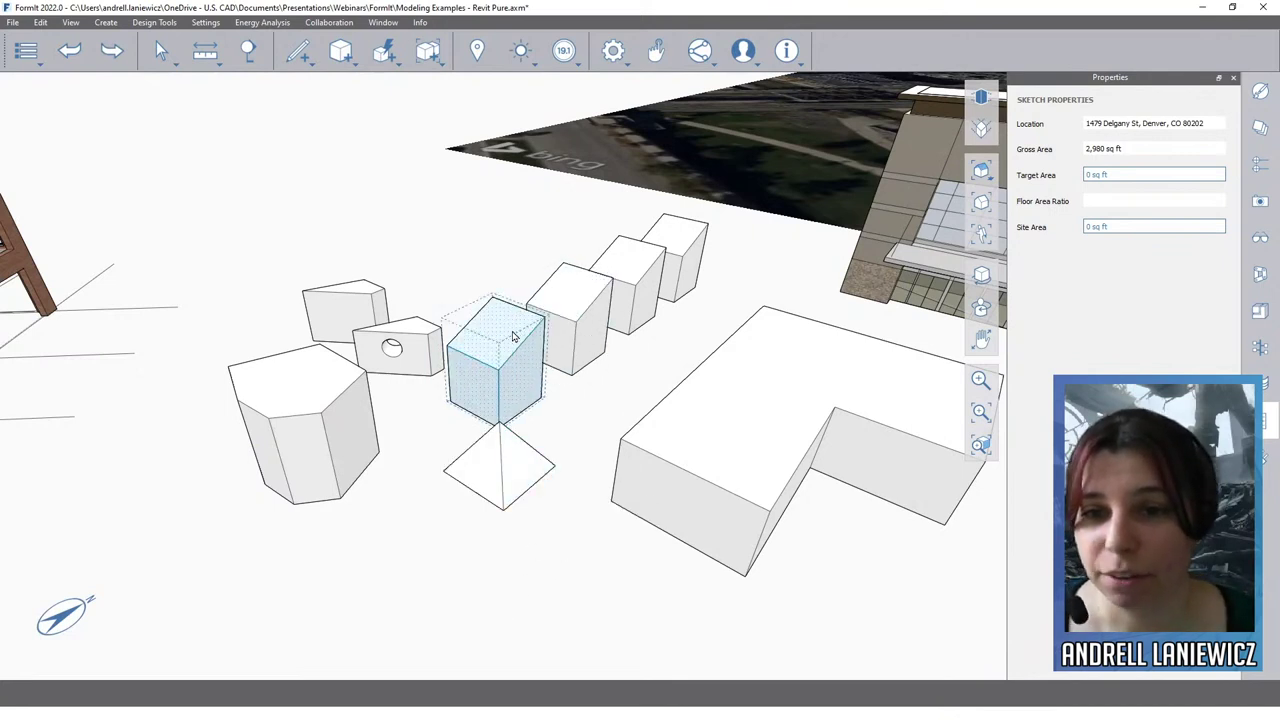
double_click(513, 337)
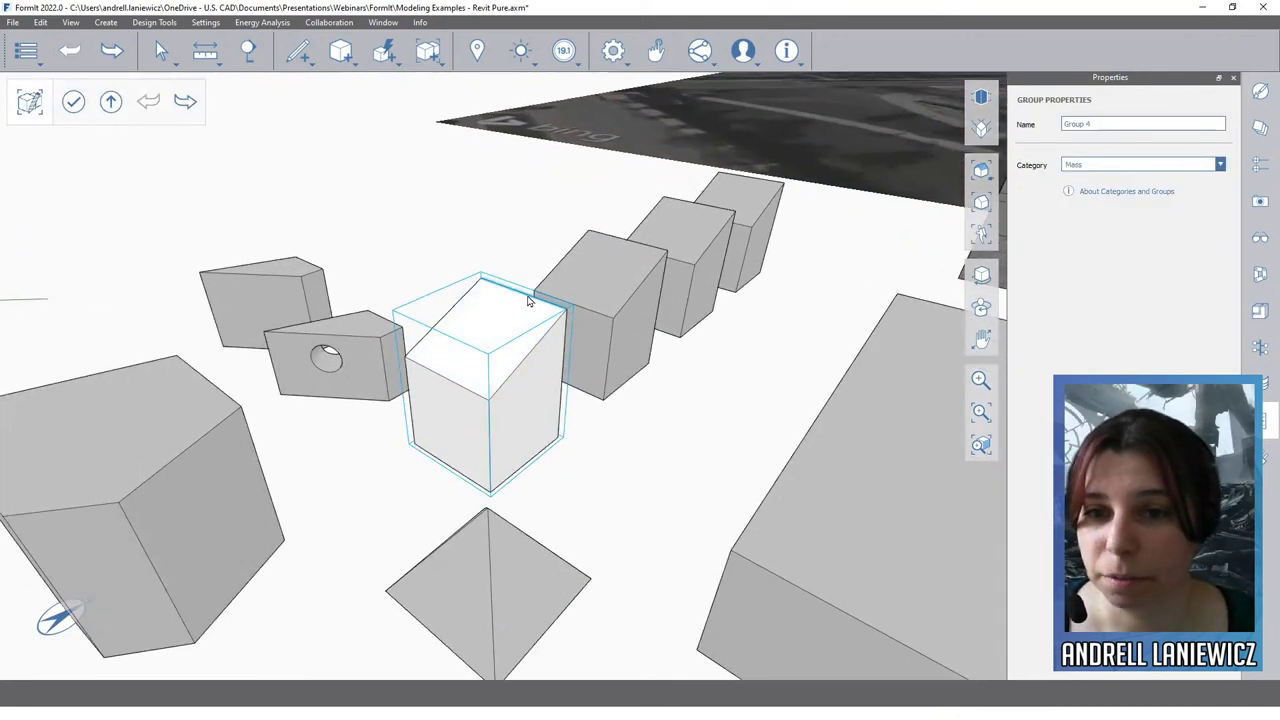
left_click(529, 299)
left_click_drag(530, 305, 531, 240)
double_click(605, 385)
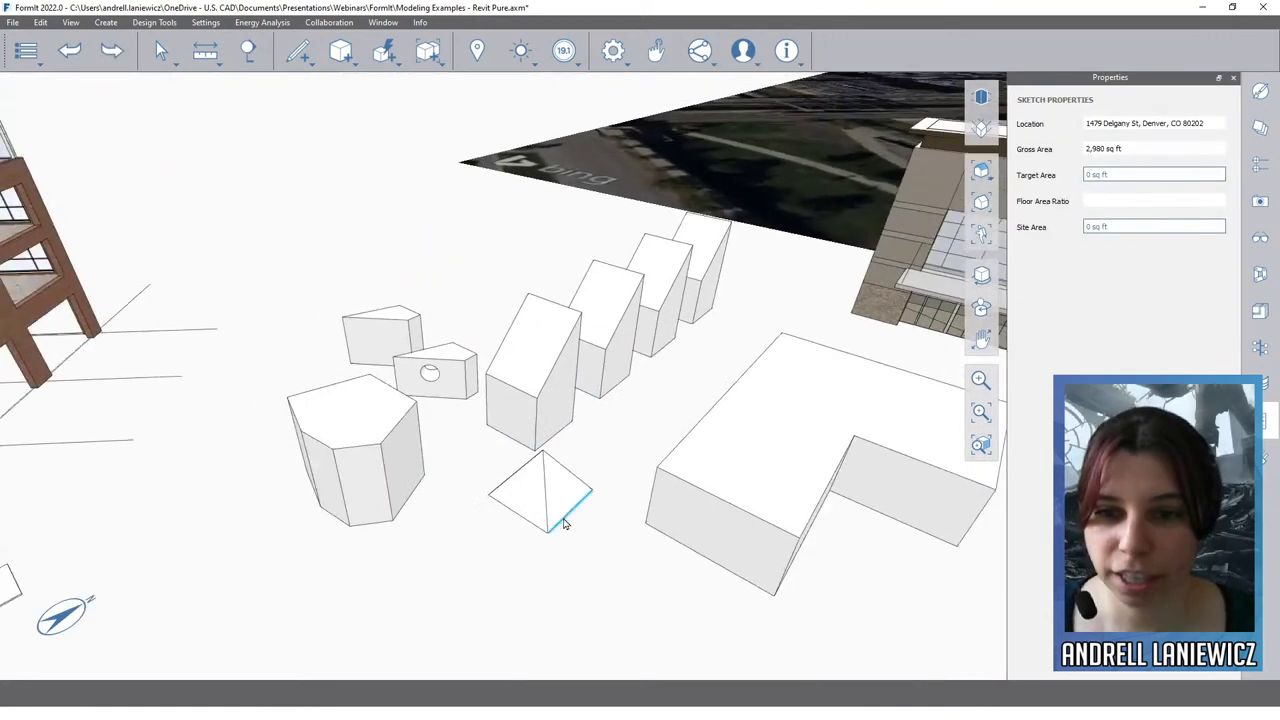
Step: Move the pyramid about 16' and 24'2" beside the L-shaped block, and revert the blocks to flat cubes
left_click(560, 505)
left_click_drag(557, 537, 478, 605)
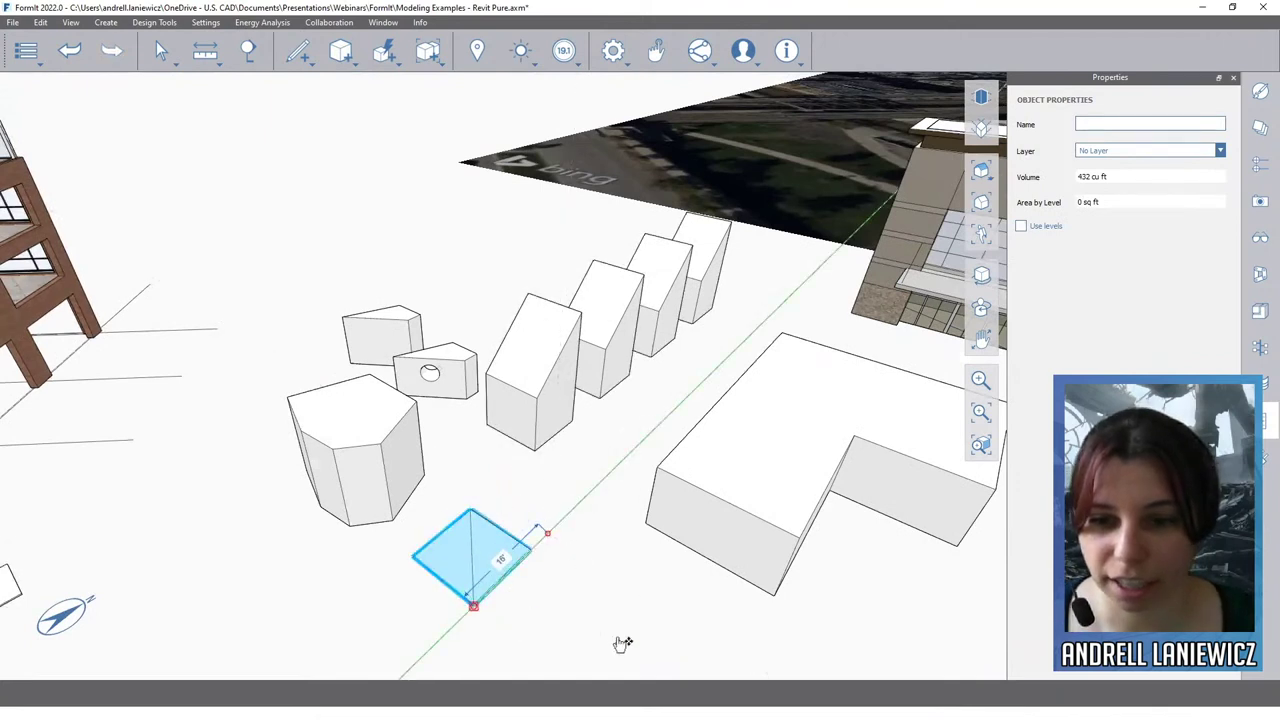
left_click_drag(622, 643, 763, 634)
left_click(763, 634)
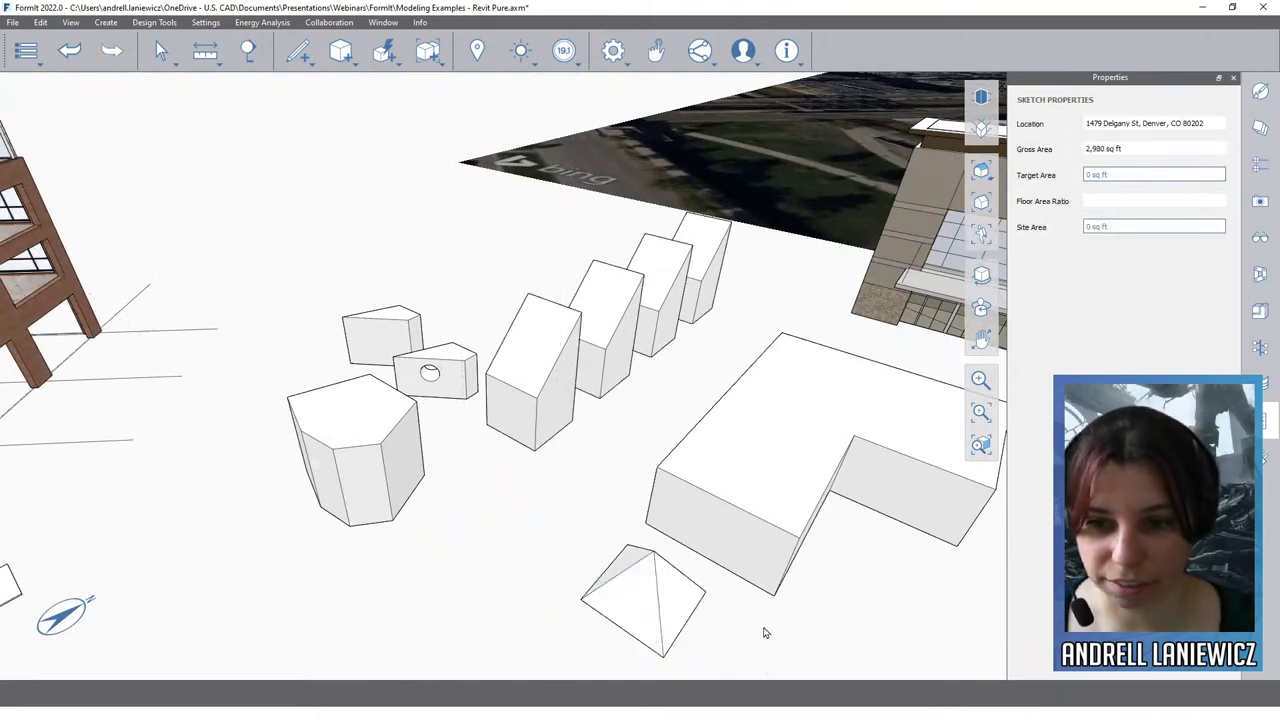
key("ctrl+z")
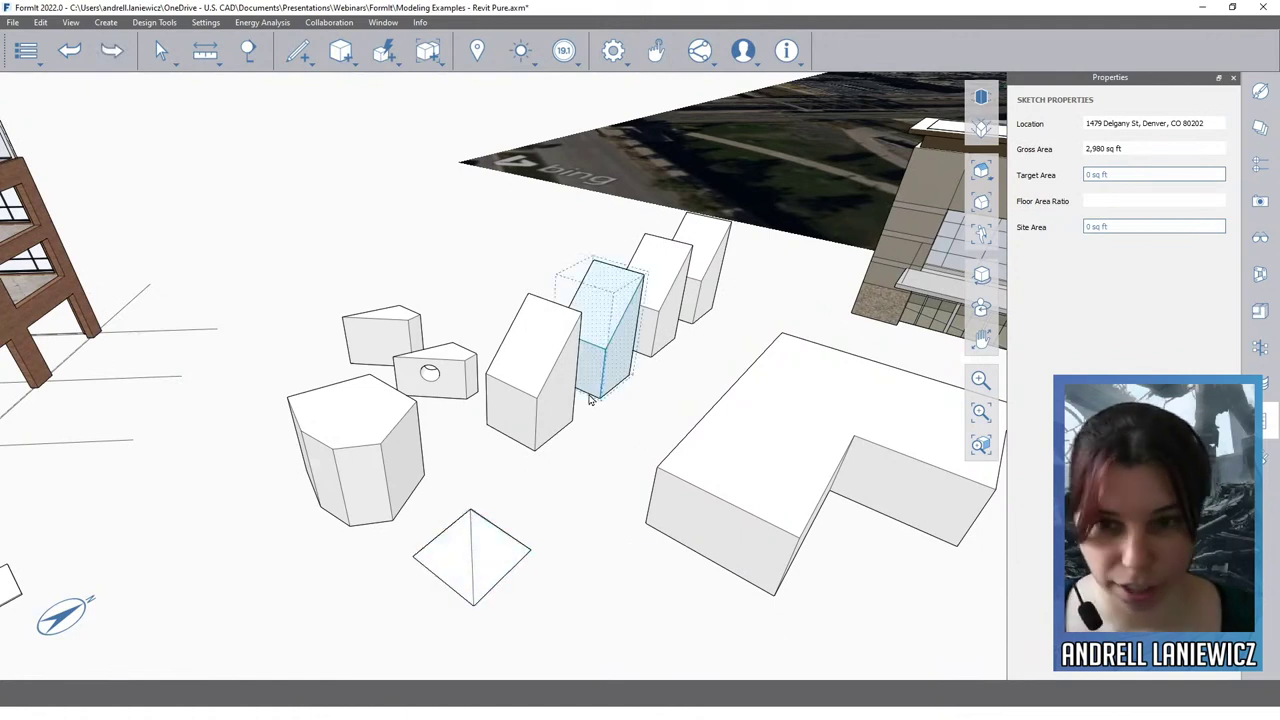
key("ctrl+y")
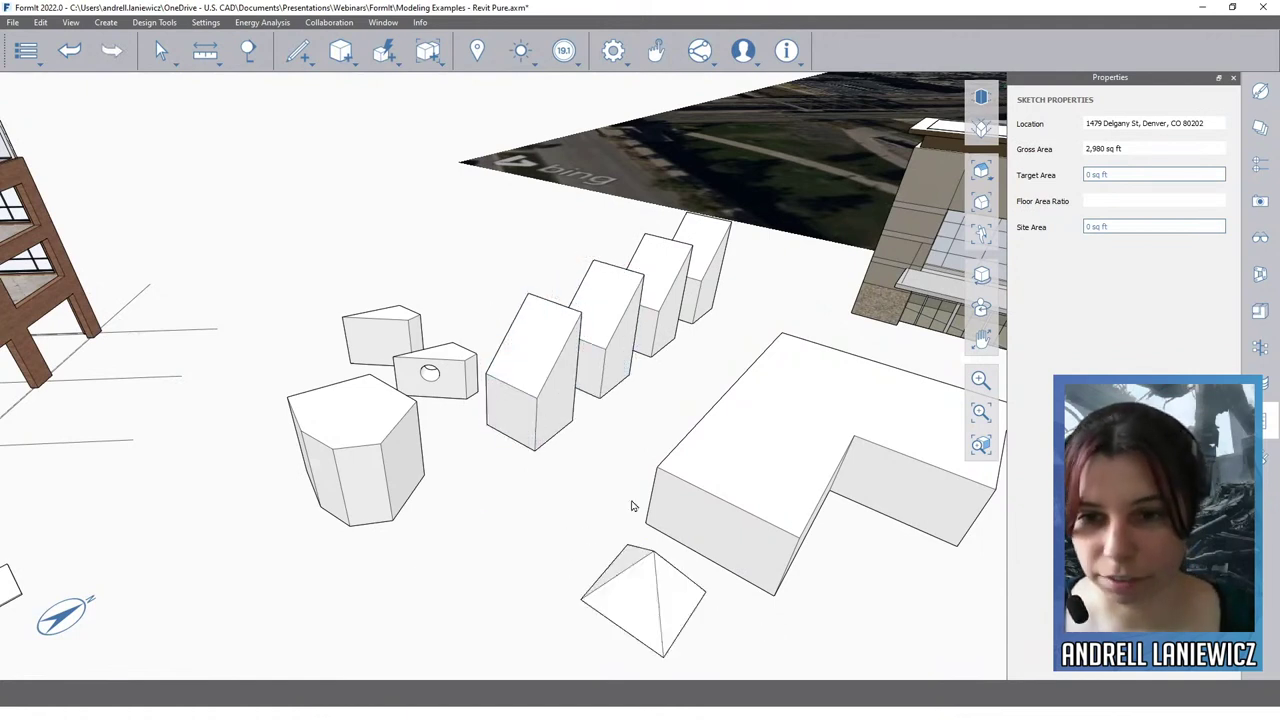
double_click(548, 348)
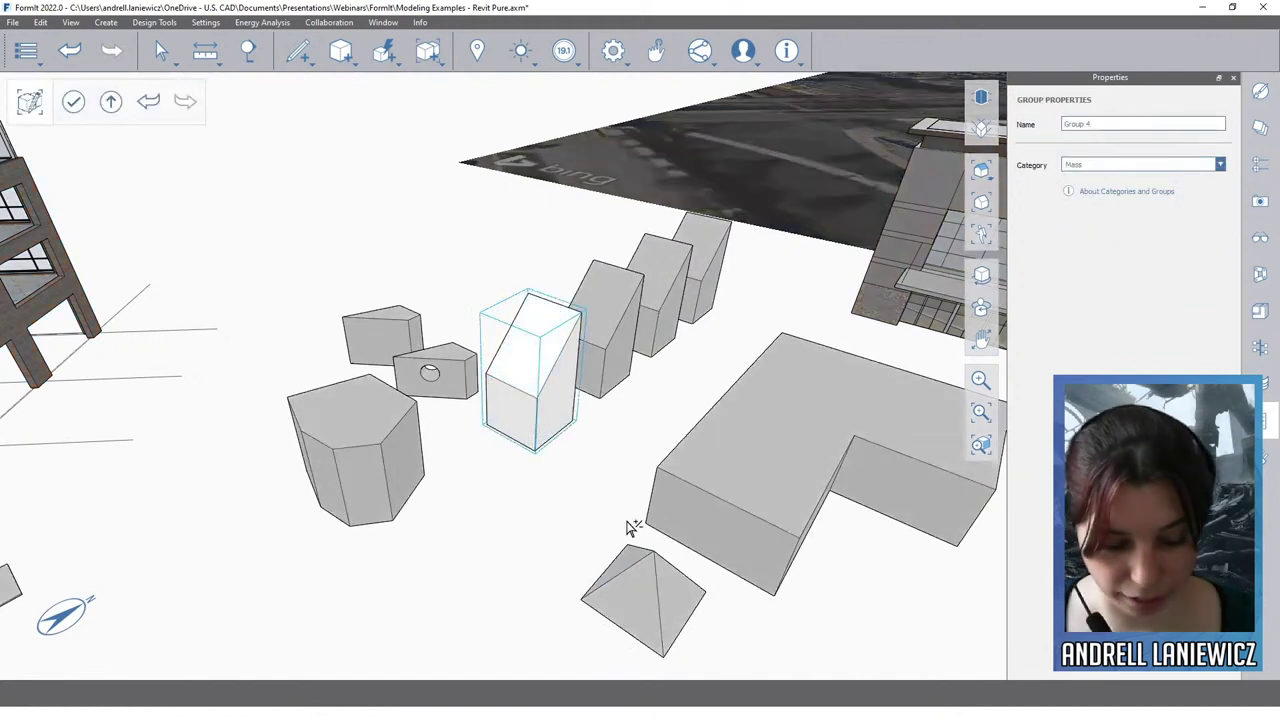
key("ctrl+z")
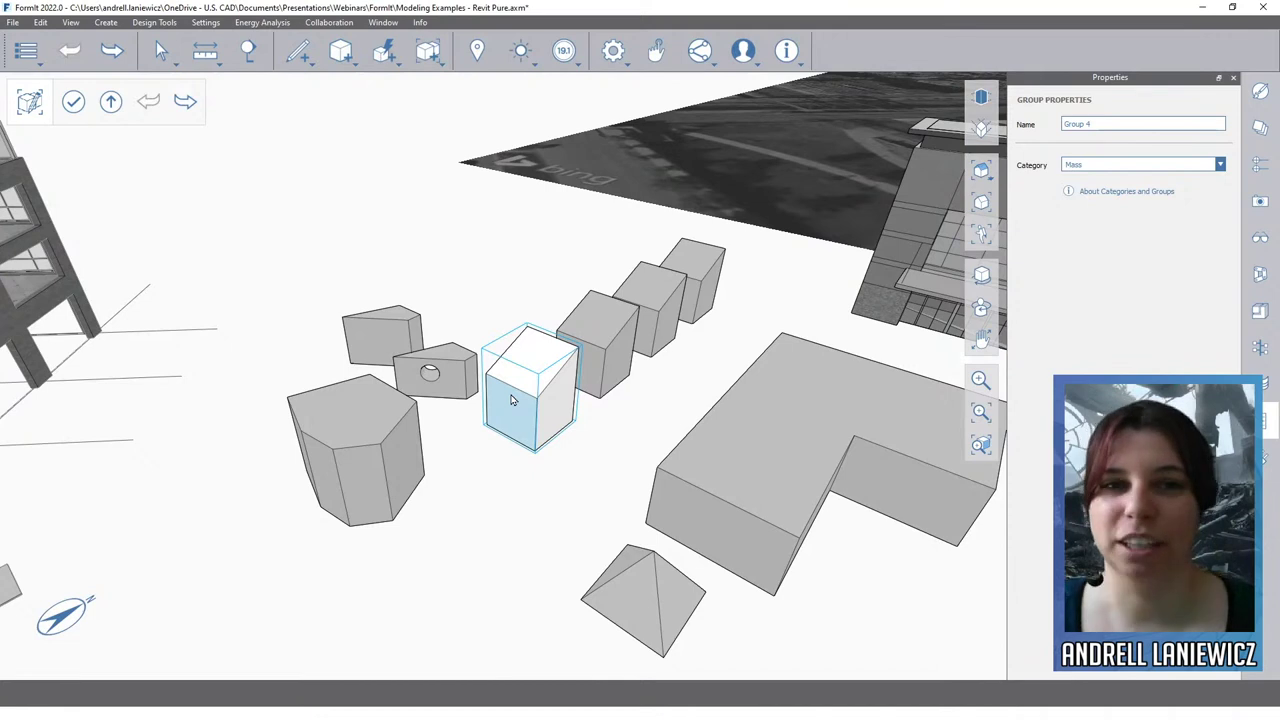
Step: Exit the cube group edit, then pan and zoom out to frame the site and Revit facade
left_click(517, 483)
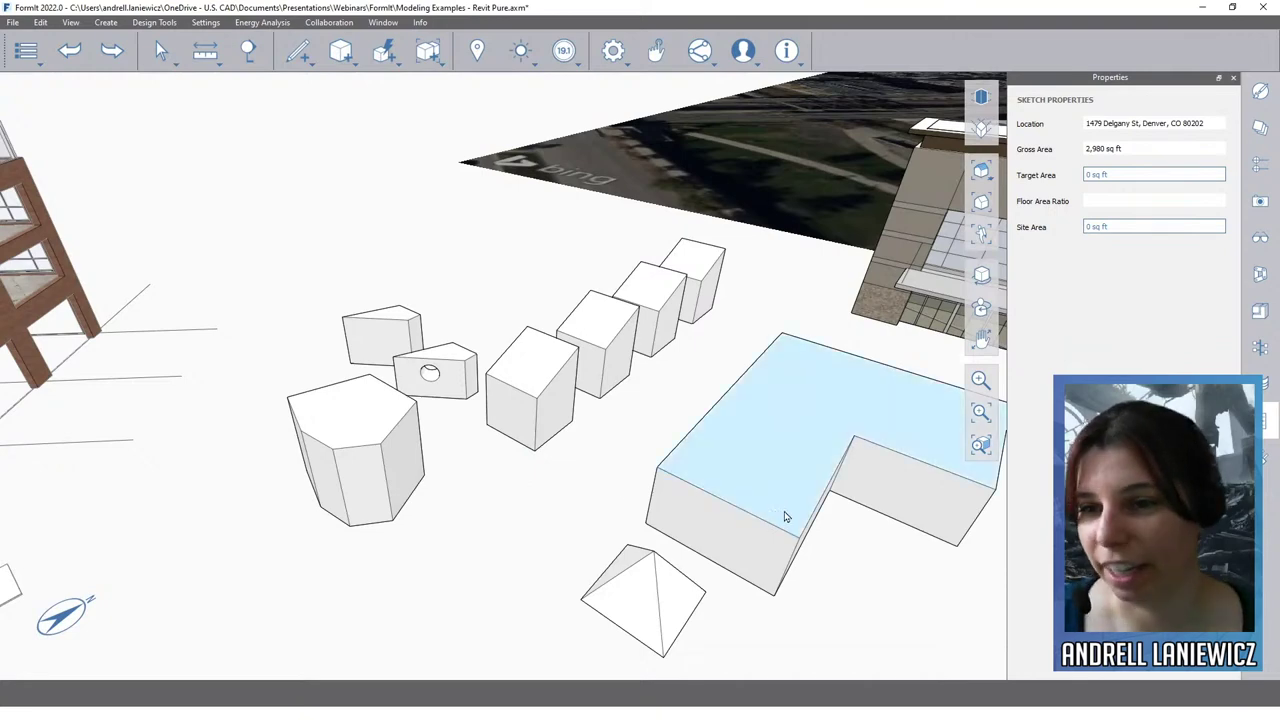
middle_click_drag(879, 562, 443, 423)
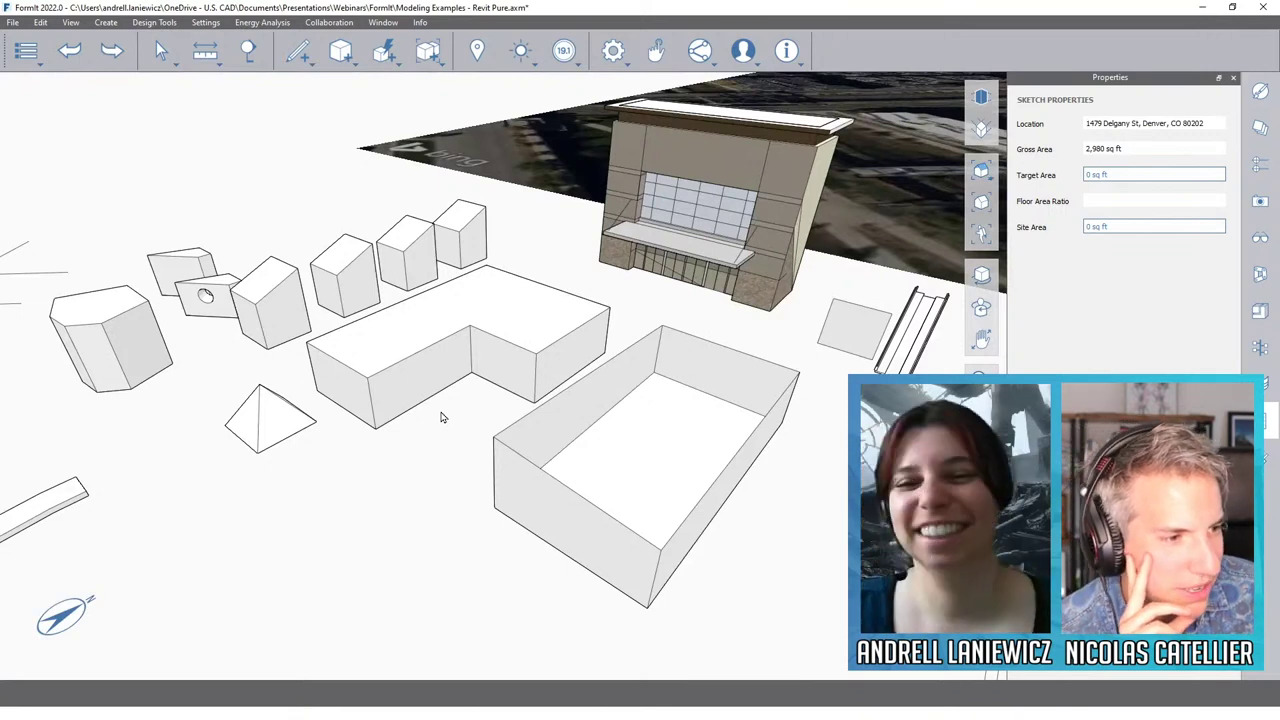
scroll(475, 413, "down", 2)
scroll(475, 413, "down", 1)
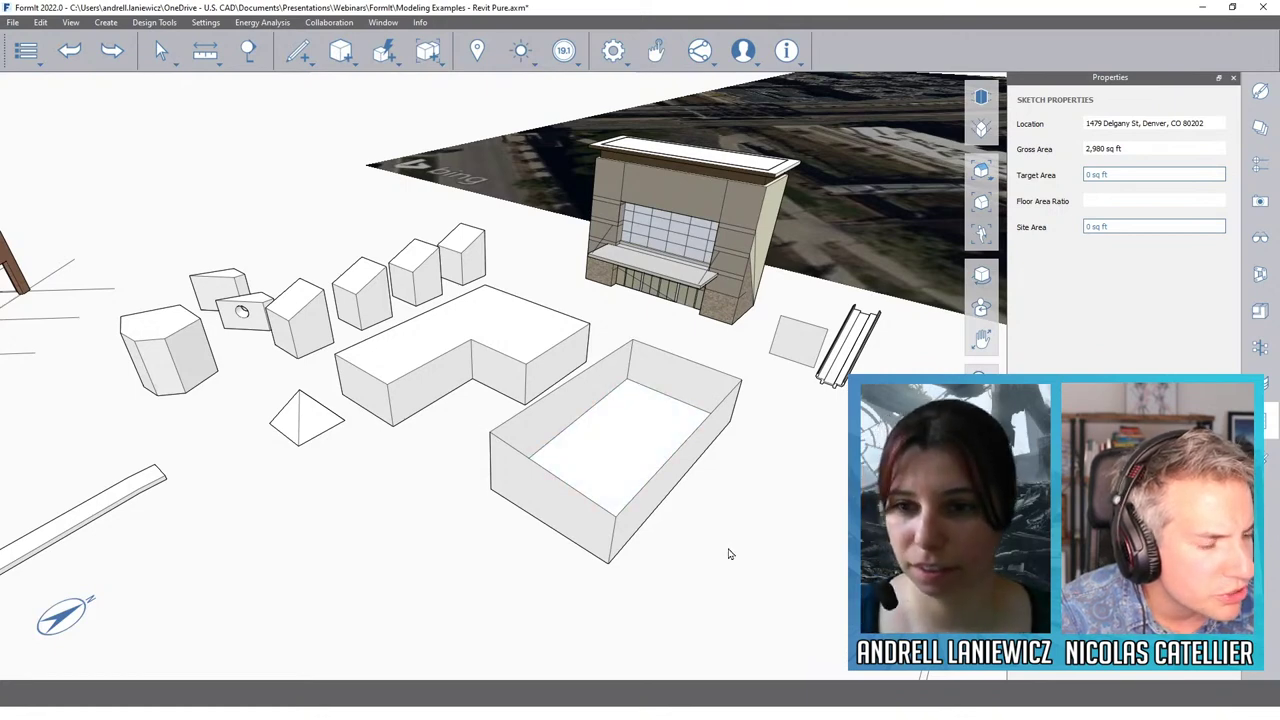
middle_click_drag(708, 548, 515, 505)
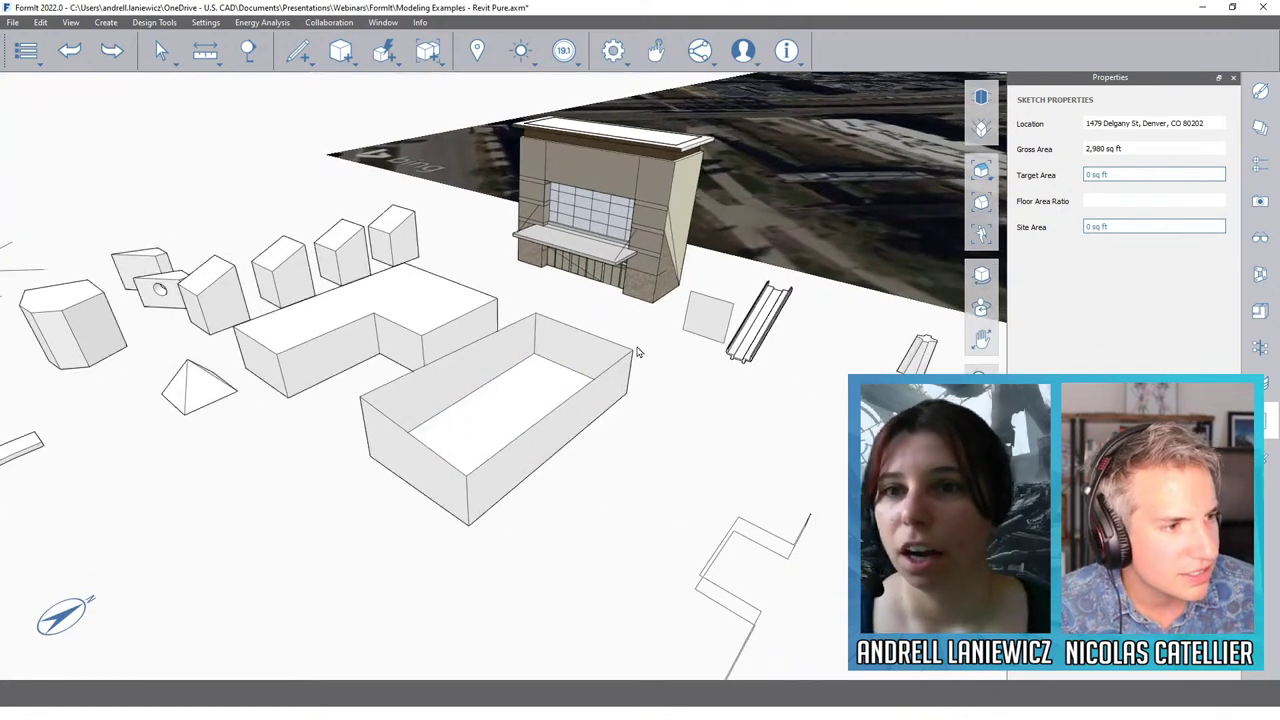
left_click(616, 68)
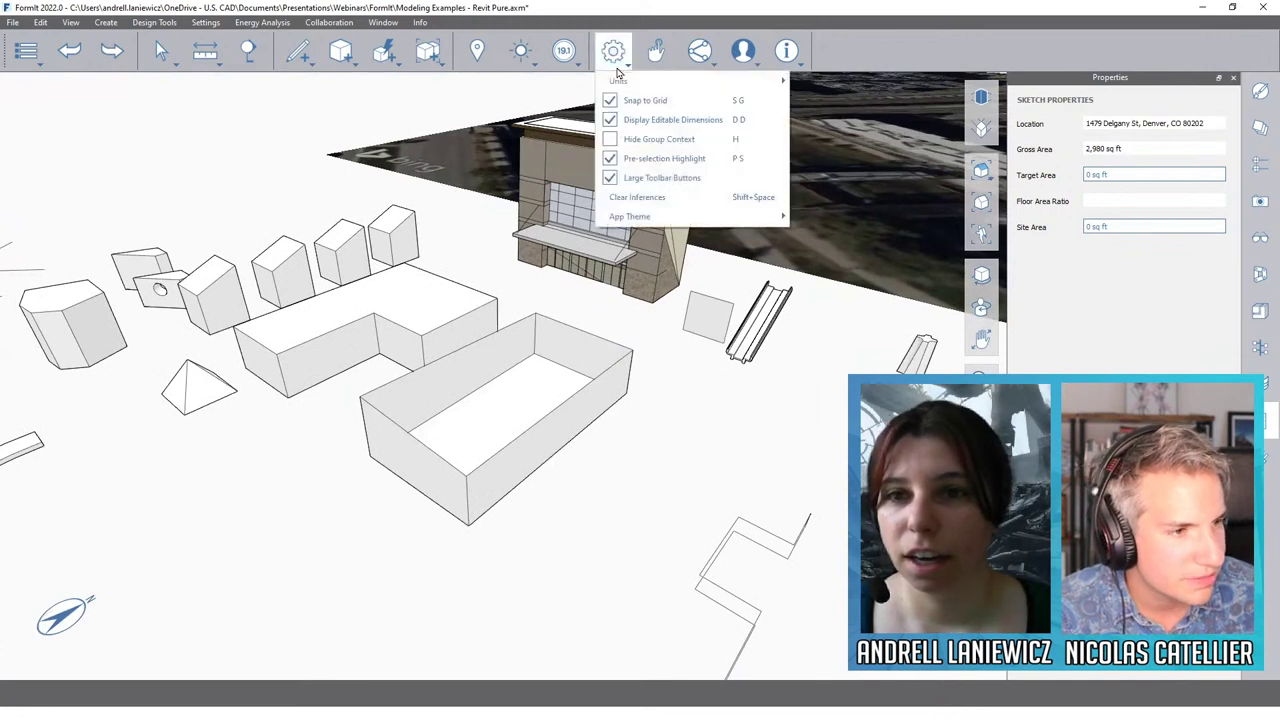
mouse_move(655, 228)
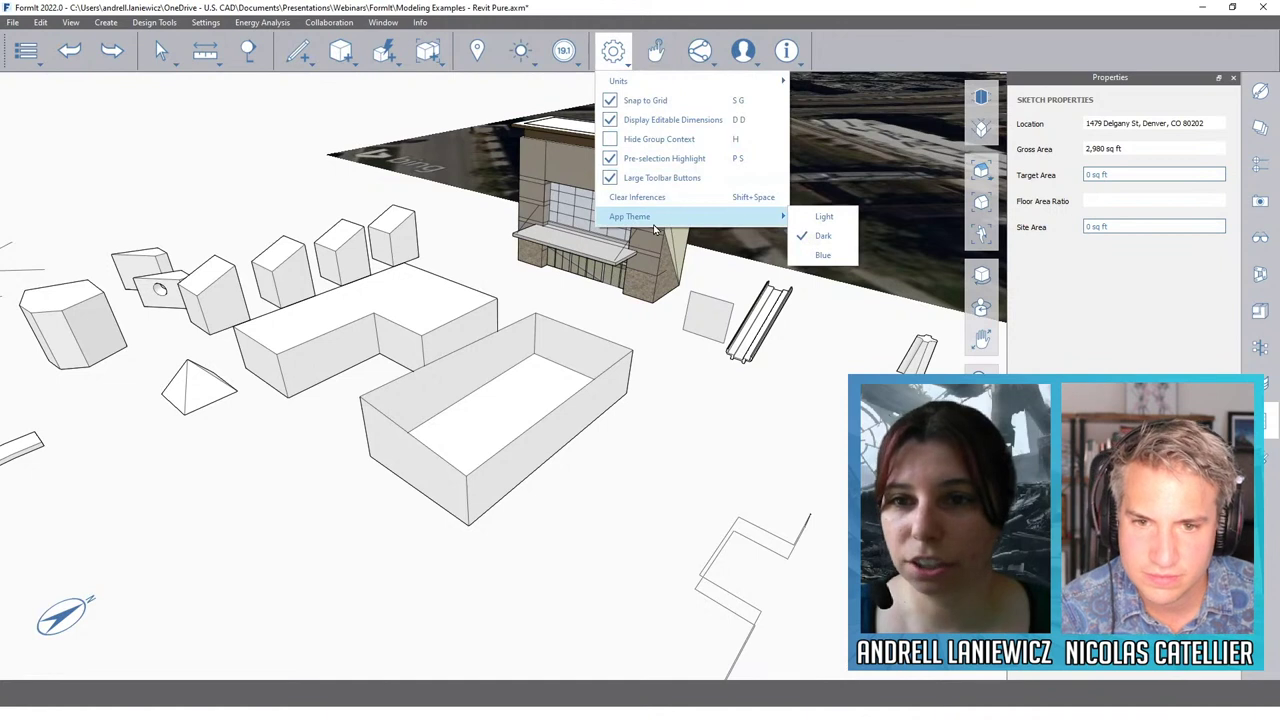
left_click(673, 418)
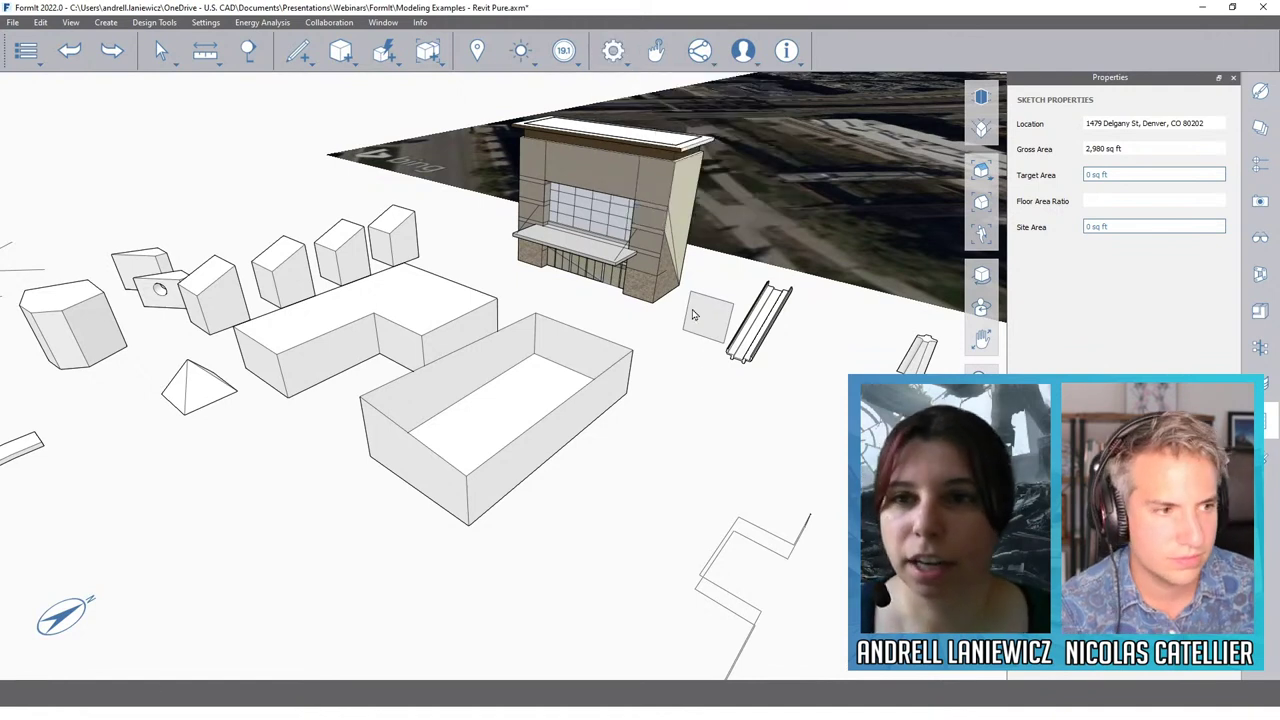
left_click(613, 51)
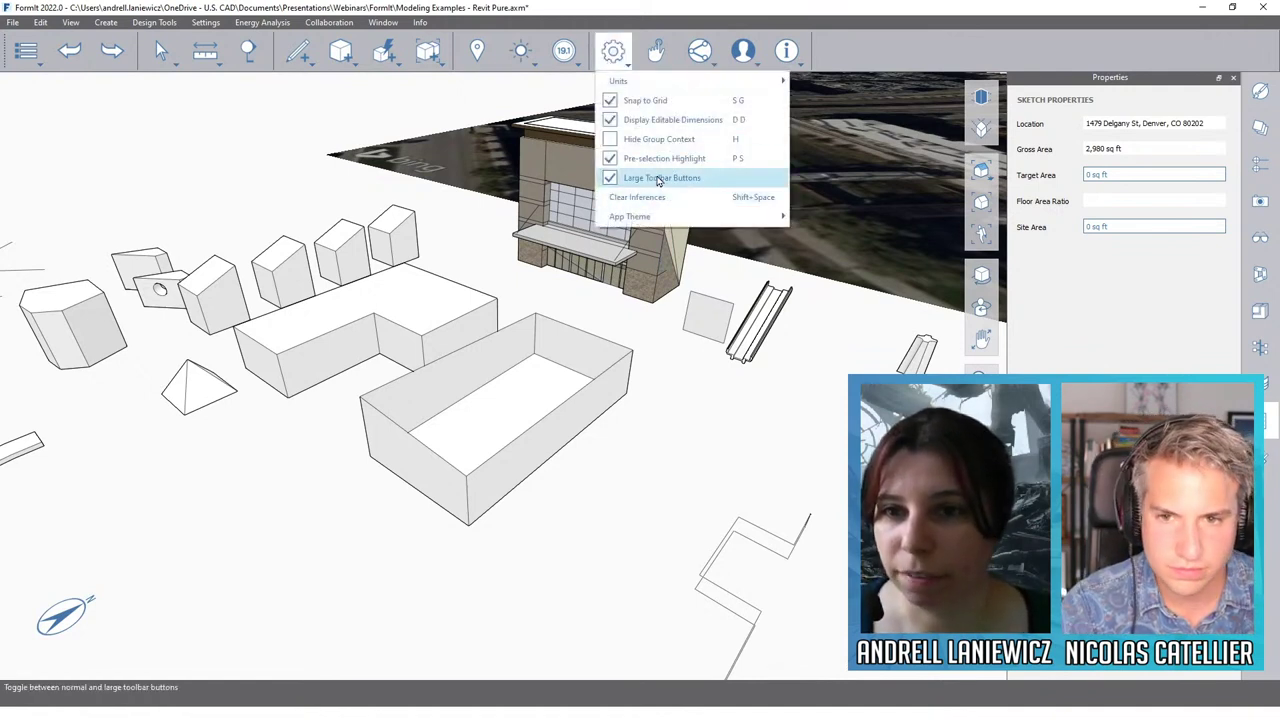
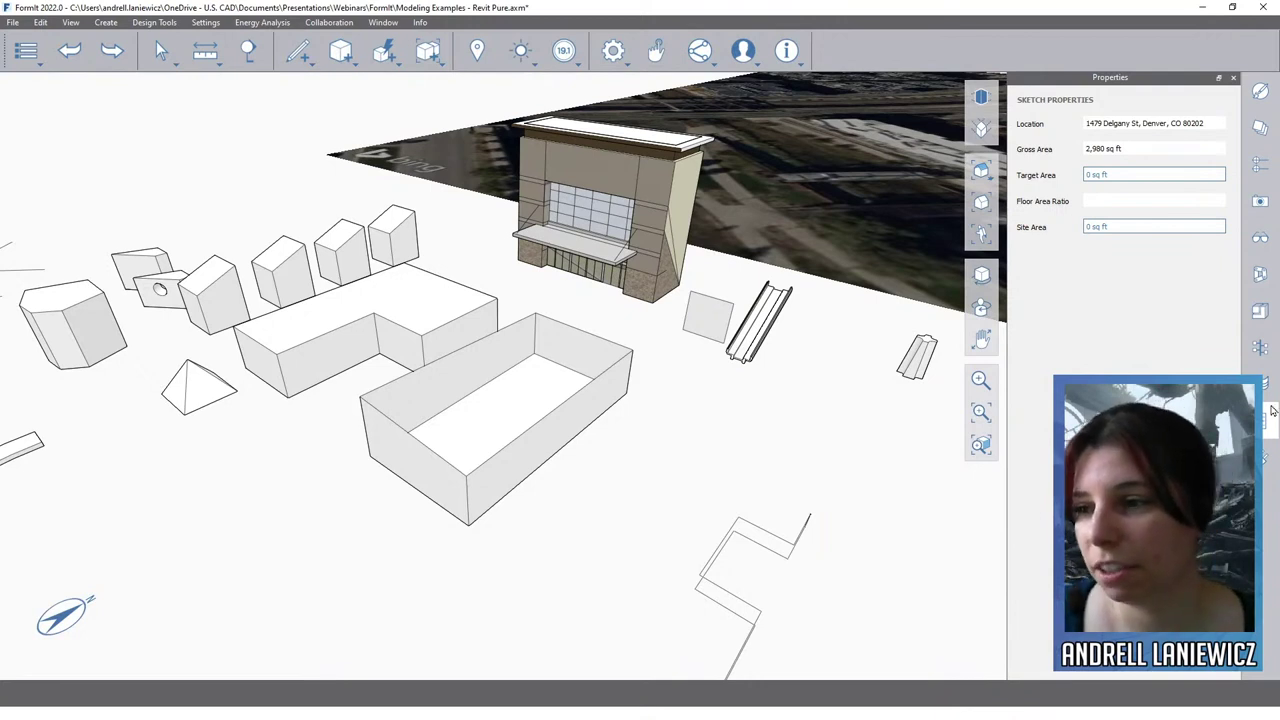
Step: Open the Plugin Manager and scroll the Recommended plugins down to Generate String Lights
left_click(1267, 464)
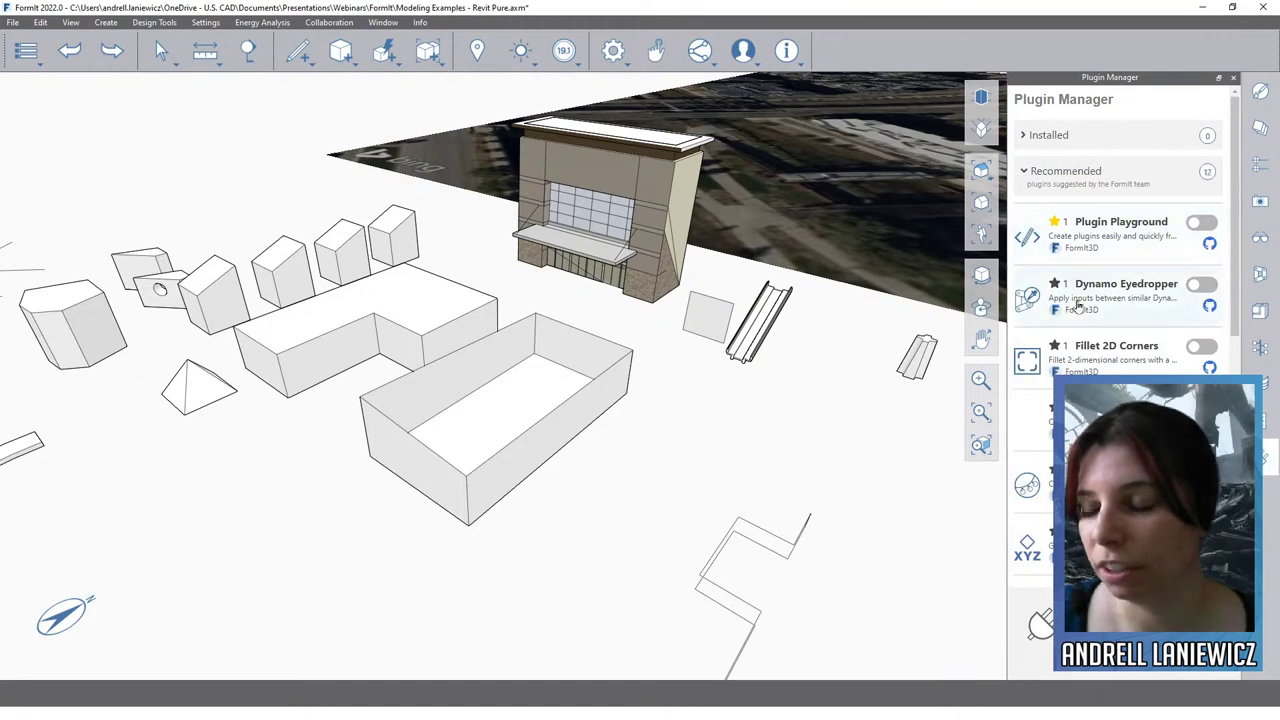
scroll(1110, 412, "down", 1)
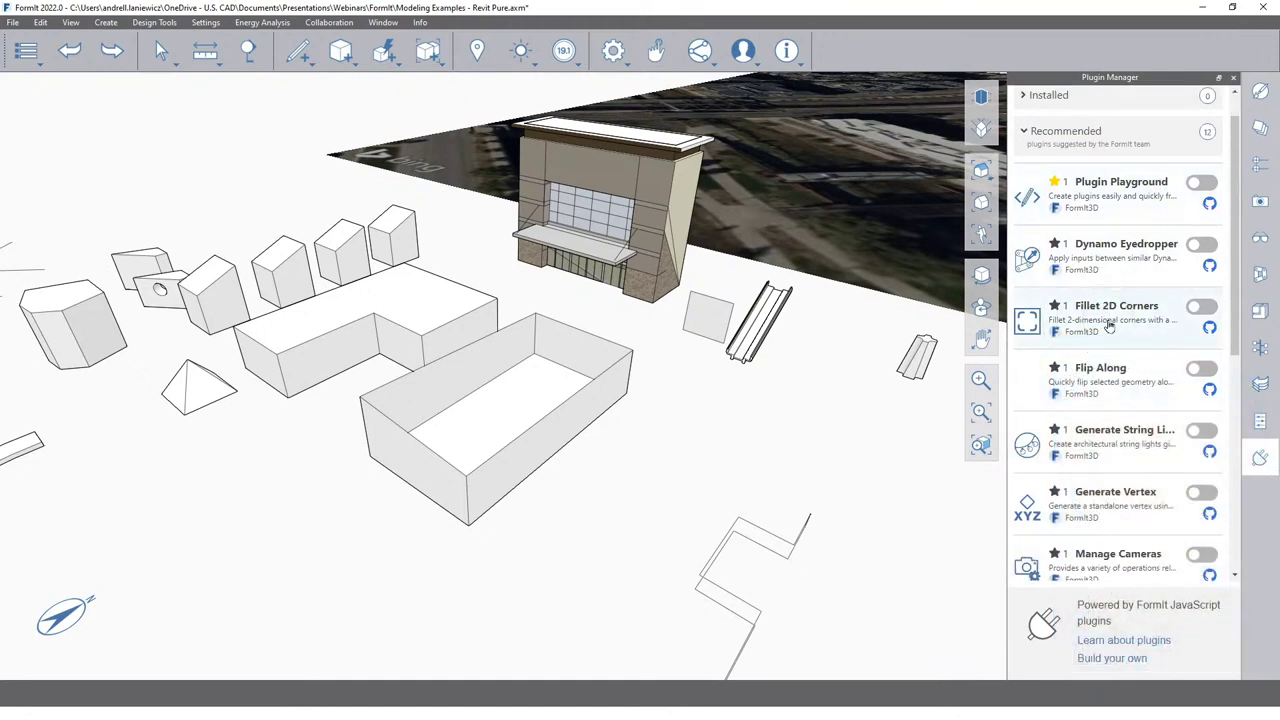
scroll(1100, 333, "down", 2)
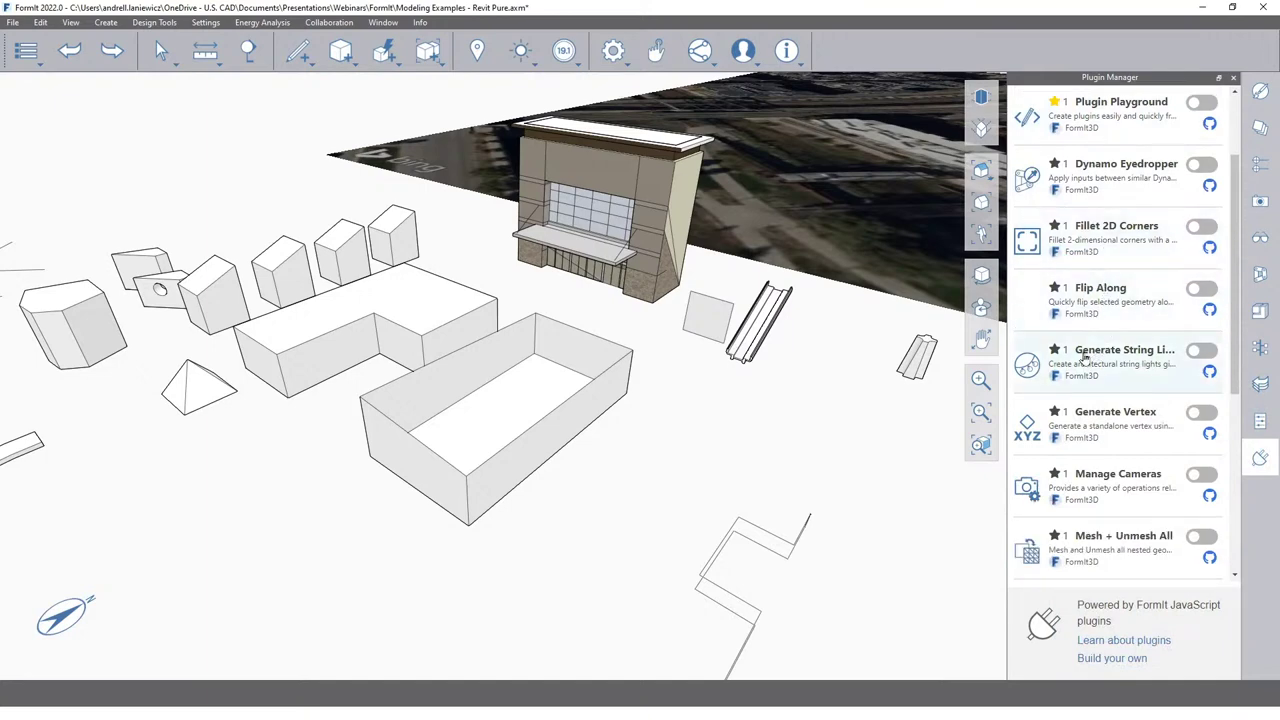
scroll(717, 443, "down", 8)
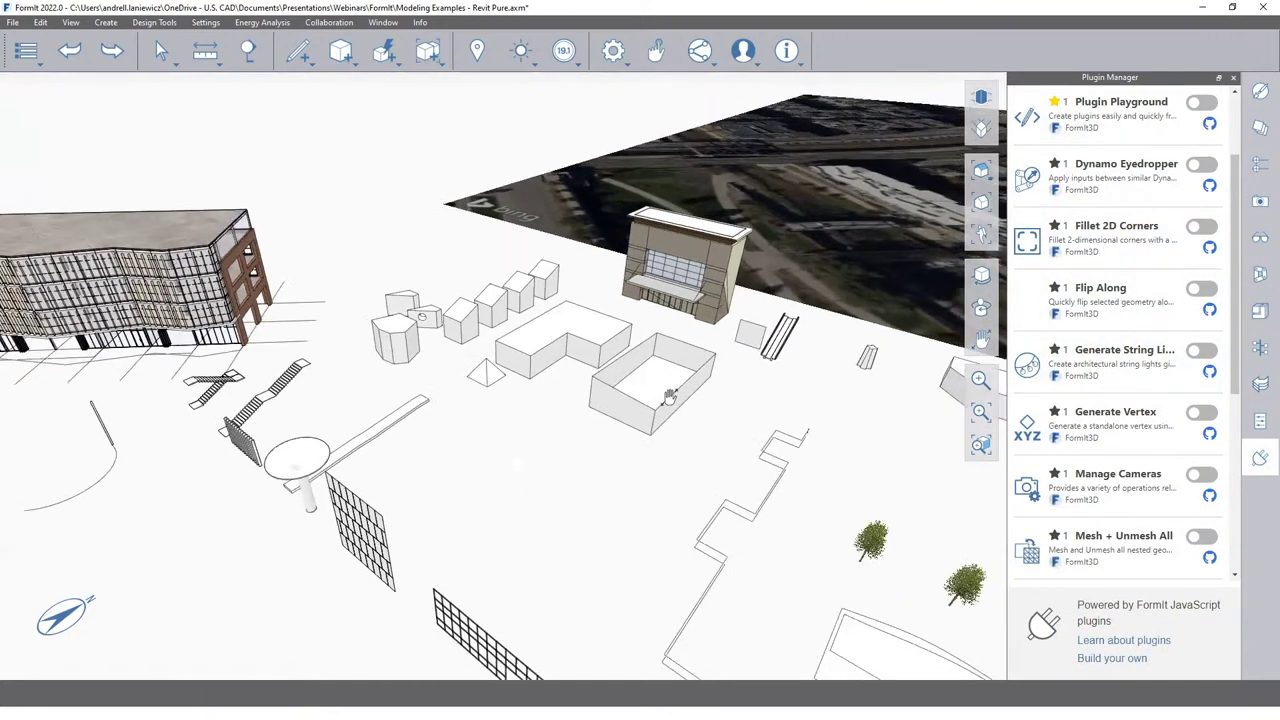
middle_click_drag(668, 396, 317, 189)
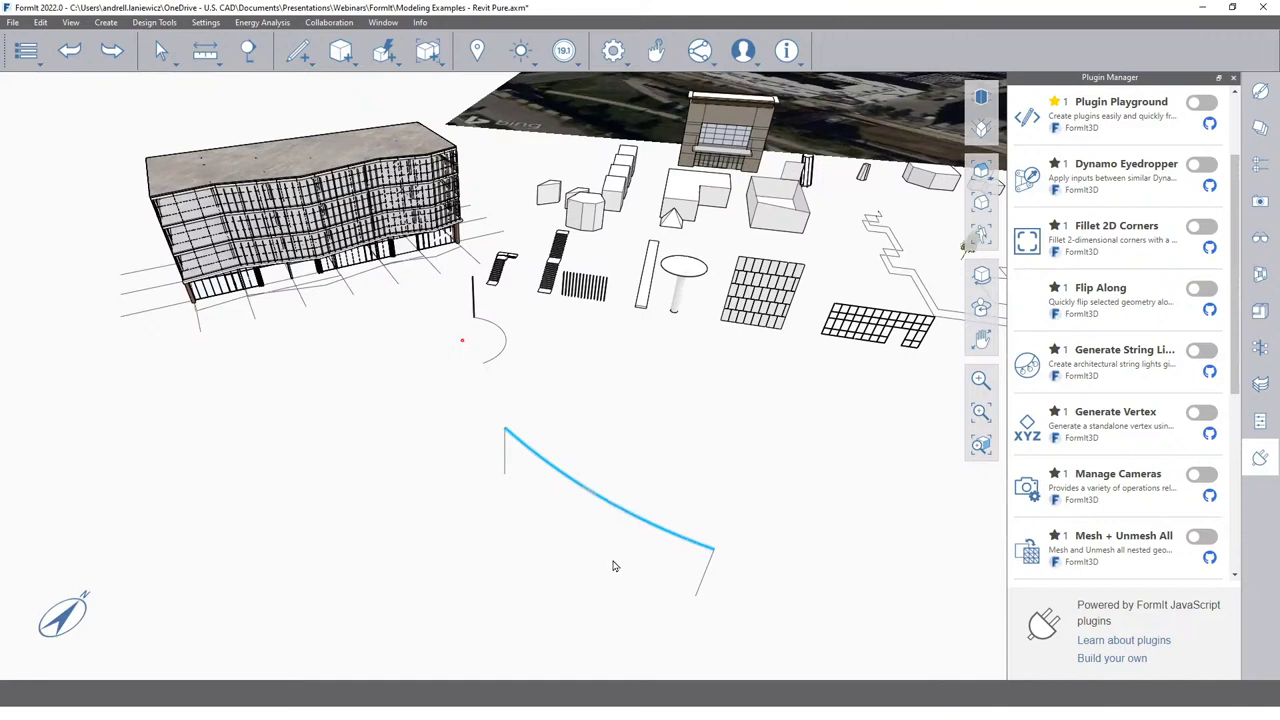
scroll(620, 560, "up", 5)
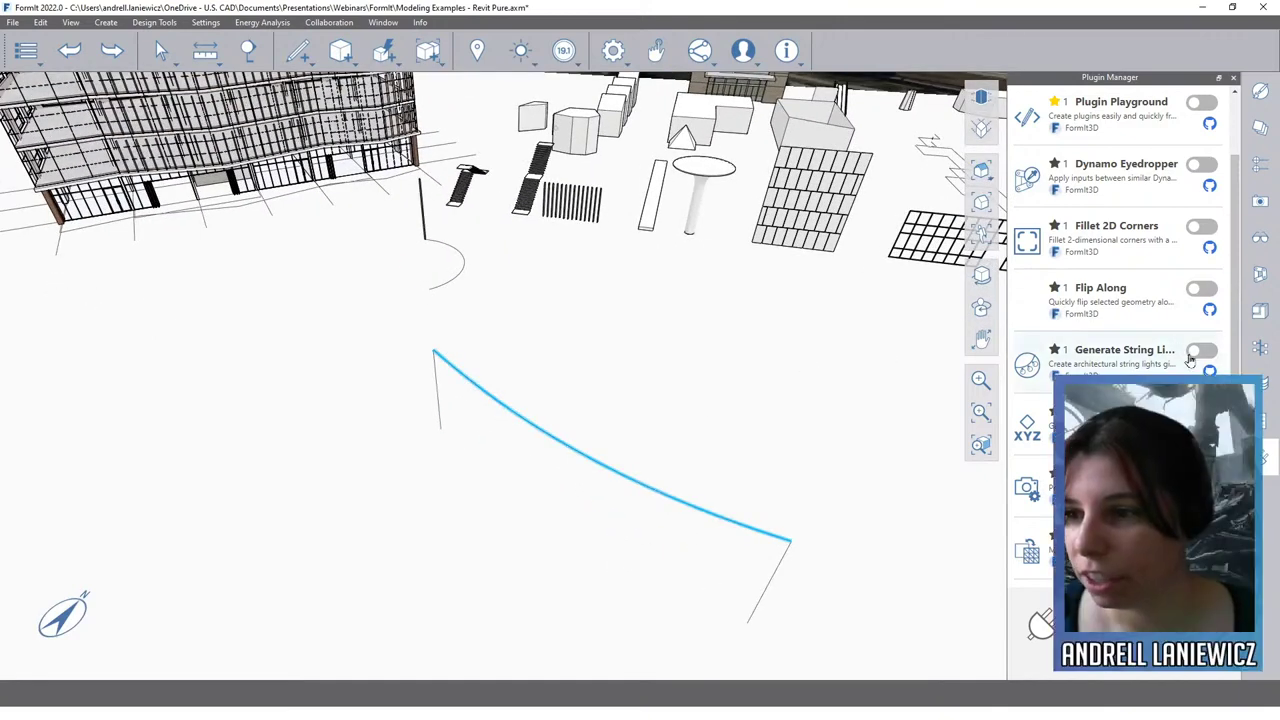
Step: Enable Generate String Lights and generate 6 light fixtures along the selected arc
left_click(1200, 351)
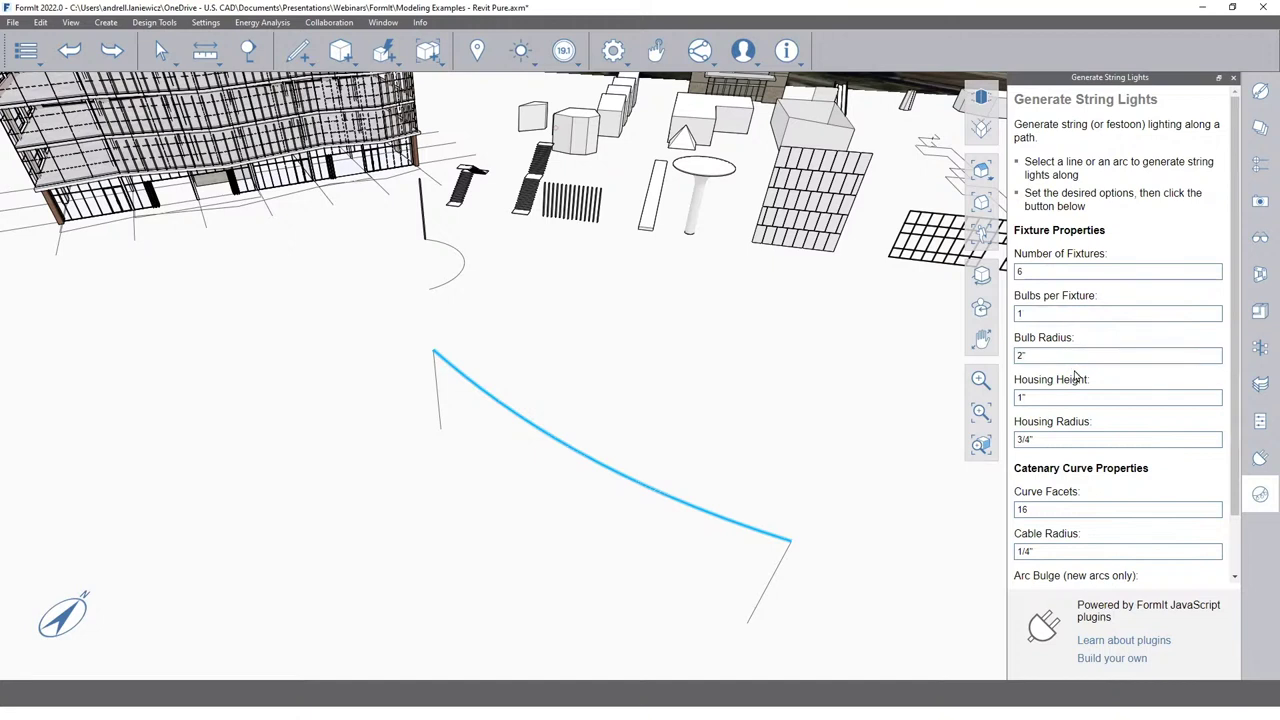
scroll(1074, 373, "down", 1)
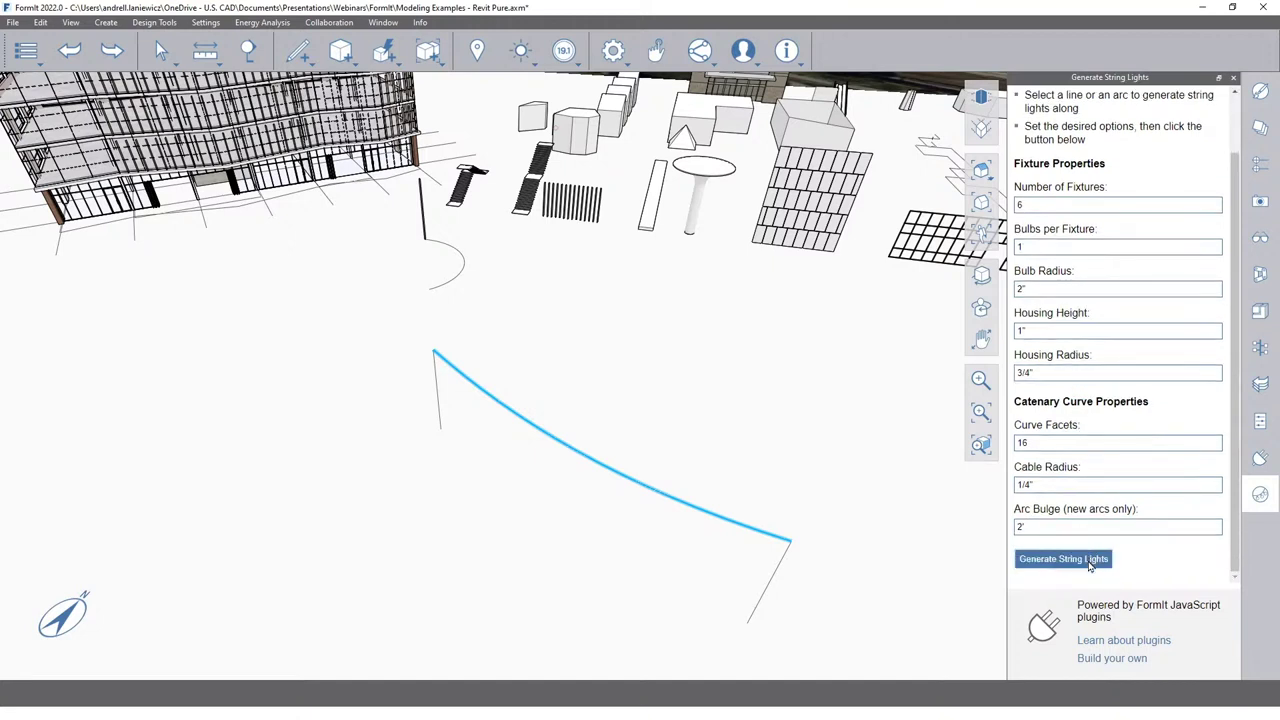
left_click(1090, 565)
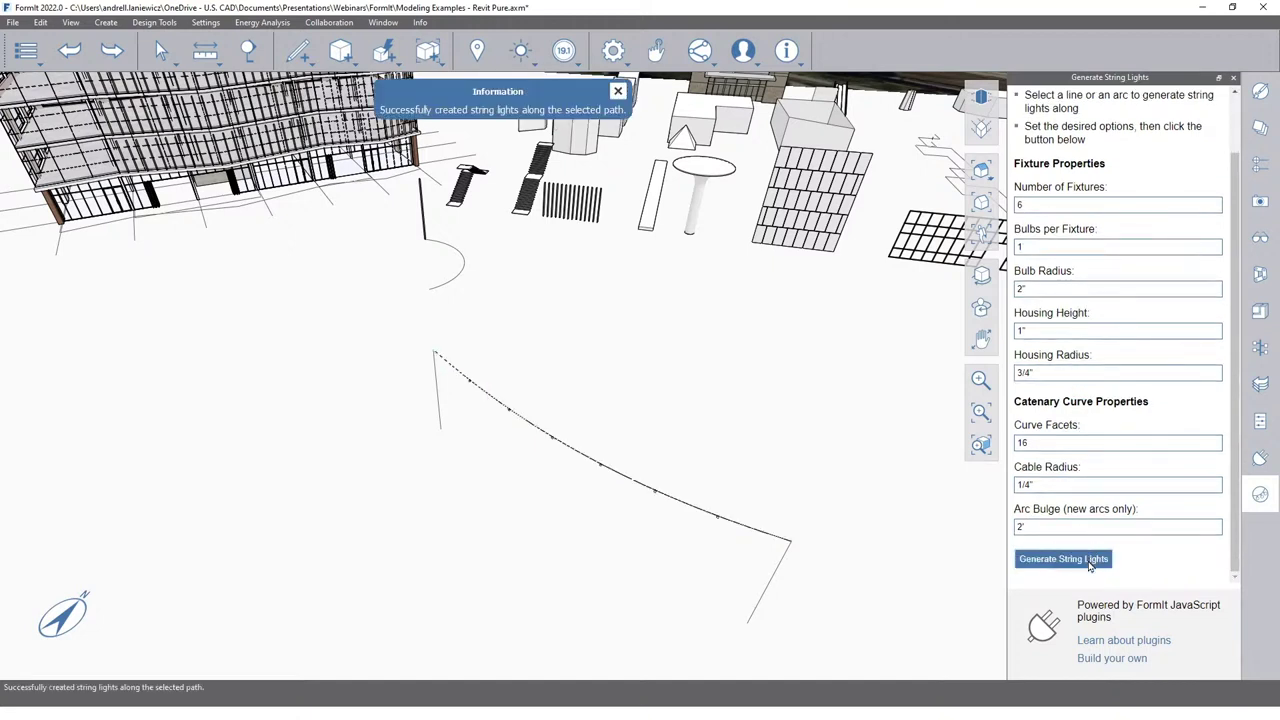
scroll(576, 510, "up", 5)
scroll(576, 510, "up", 2)
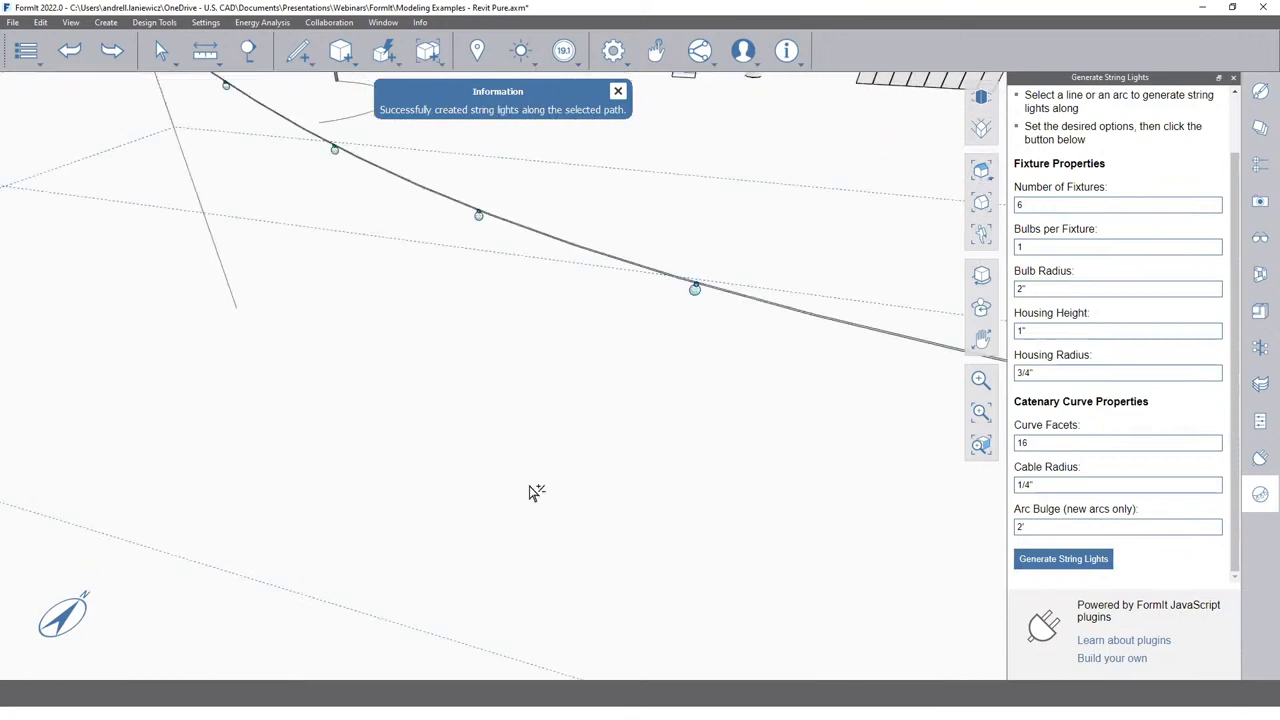
middle_click_drag(531, 491, 480, 475)
scroll(478, 480, "up", 3)
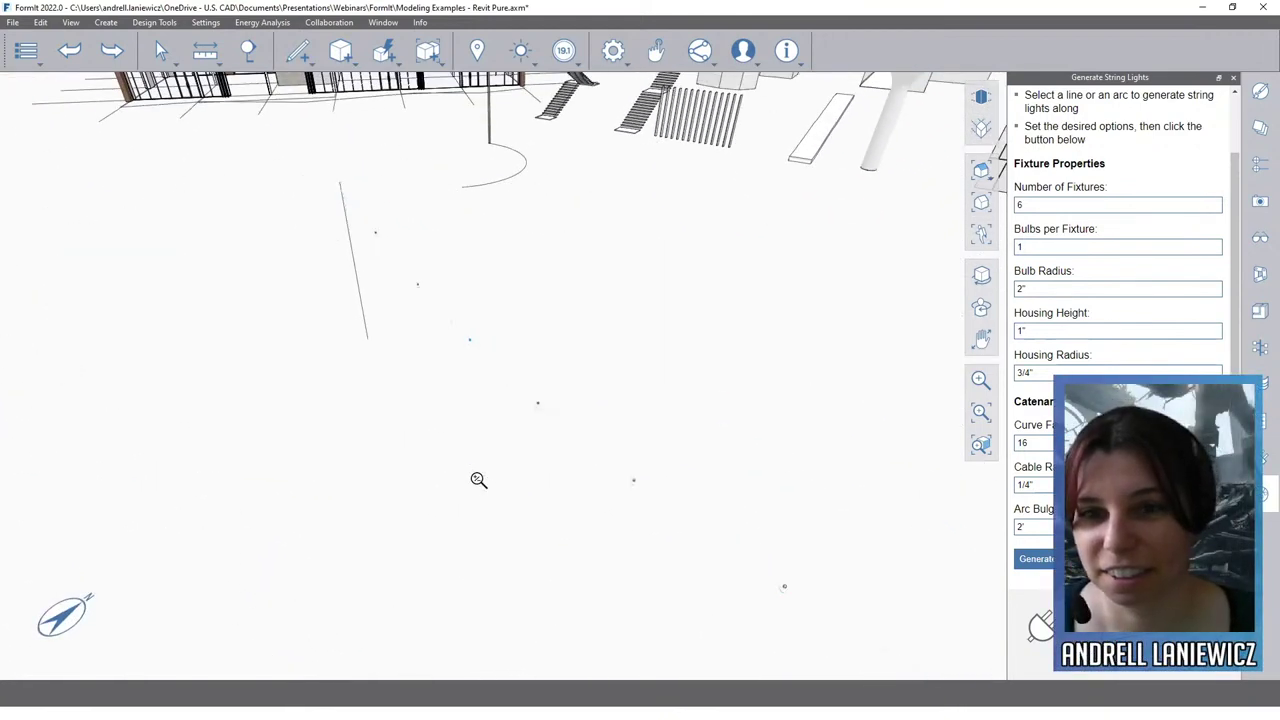
left_click(449, 369)
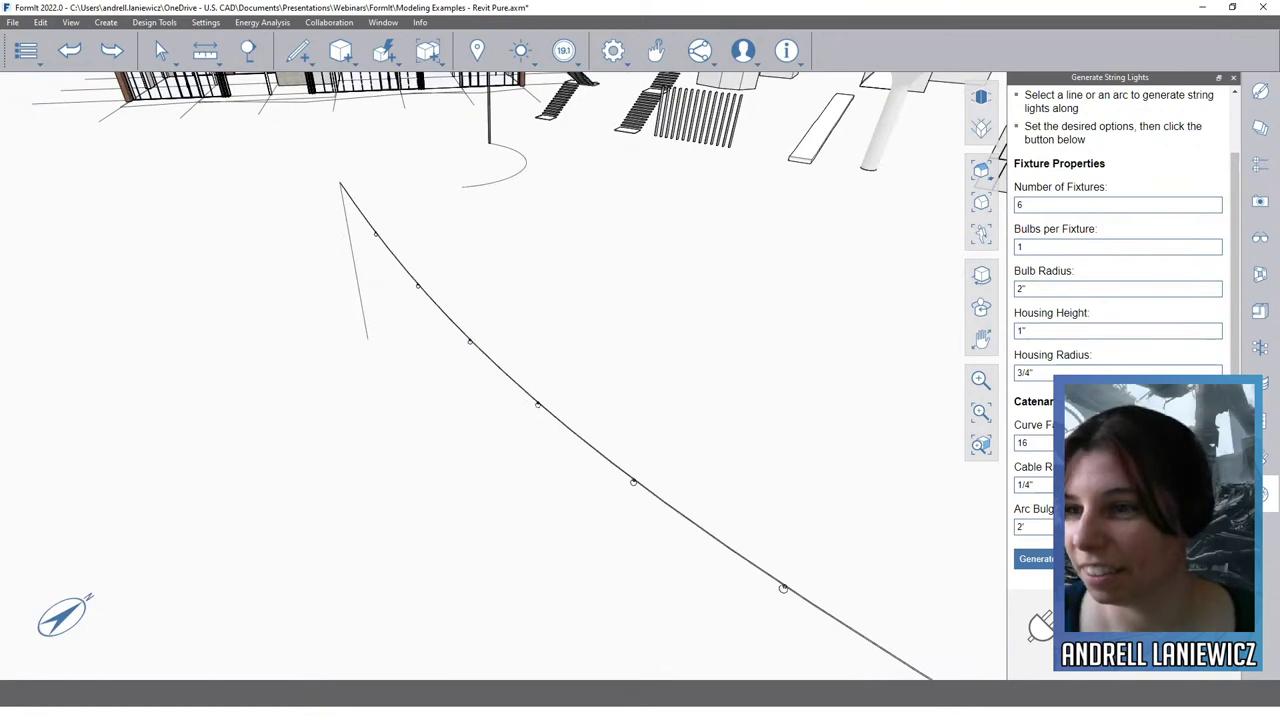
scroll(1097, 325, "up", 2)
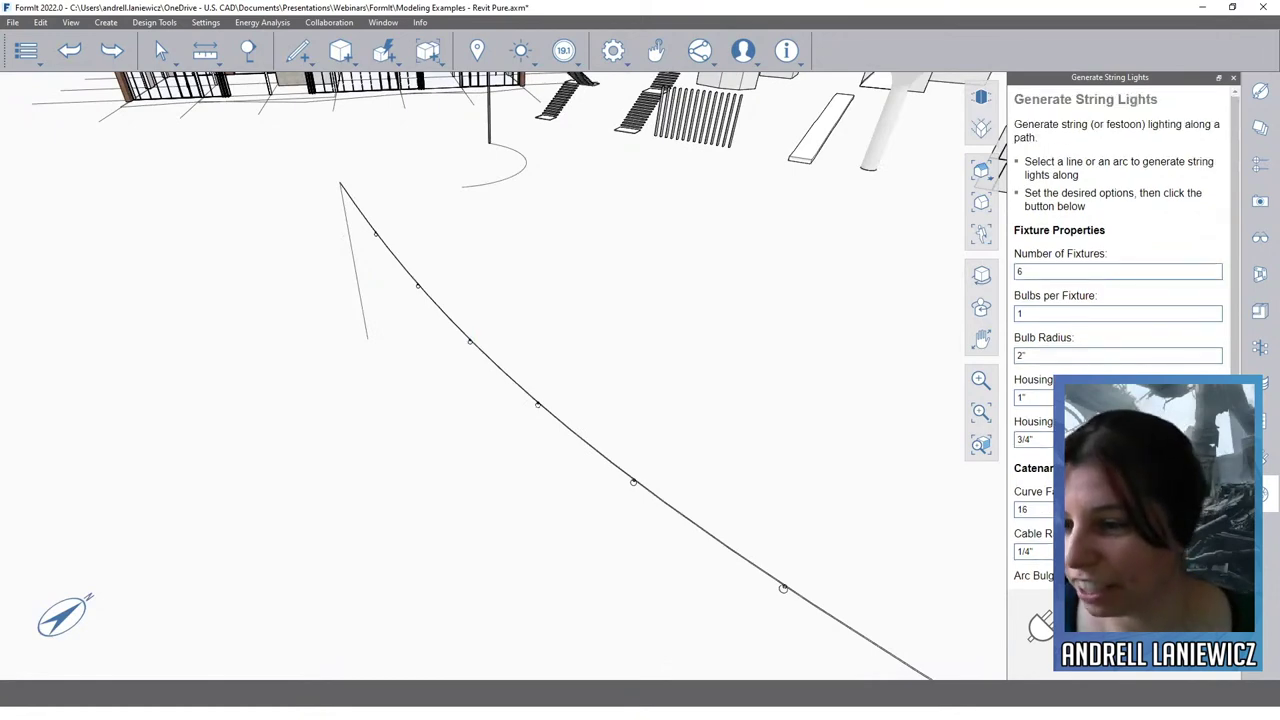
Step: Reopen the plugin list, scroll it, then pan toward the building and tree-lined walkways
left_click(1262, 460)
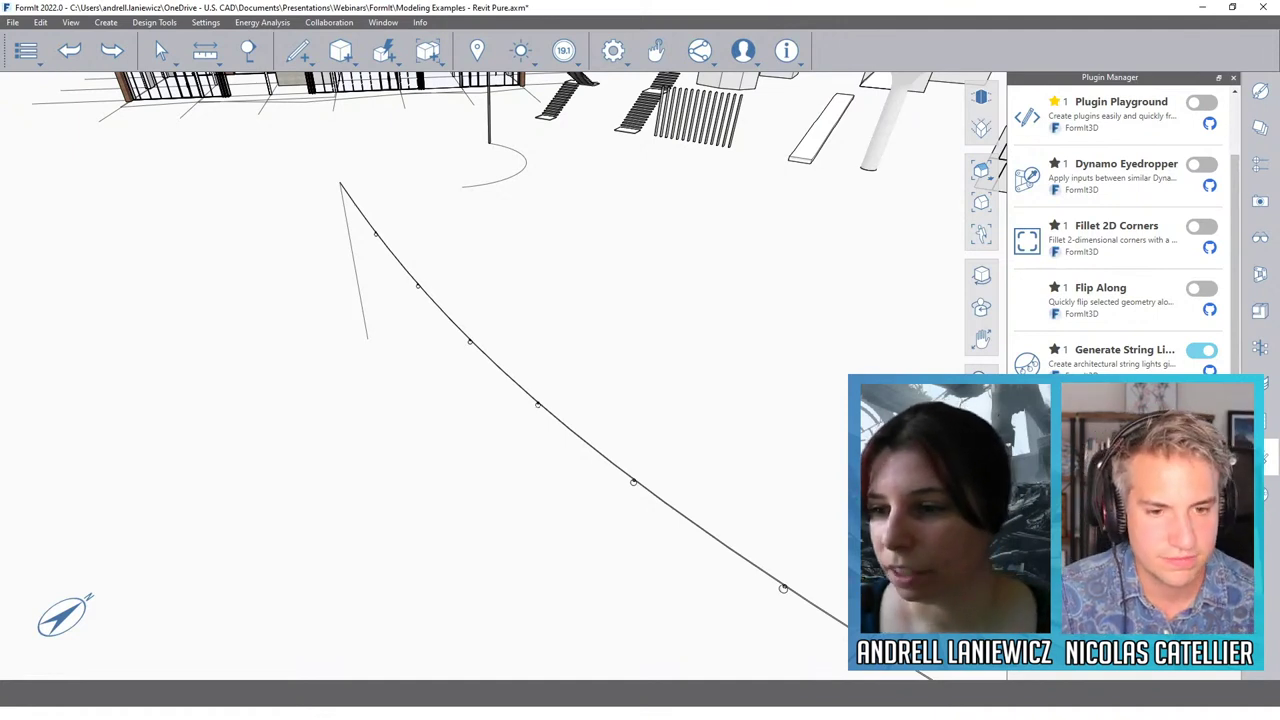
scroll(1120, 230, "down", 5)
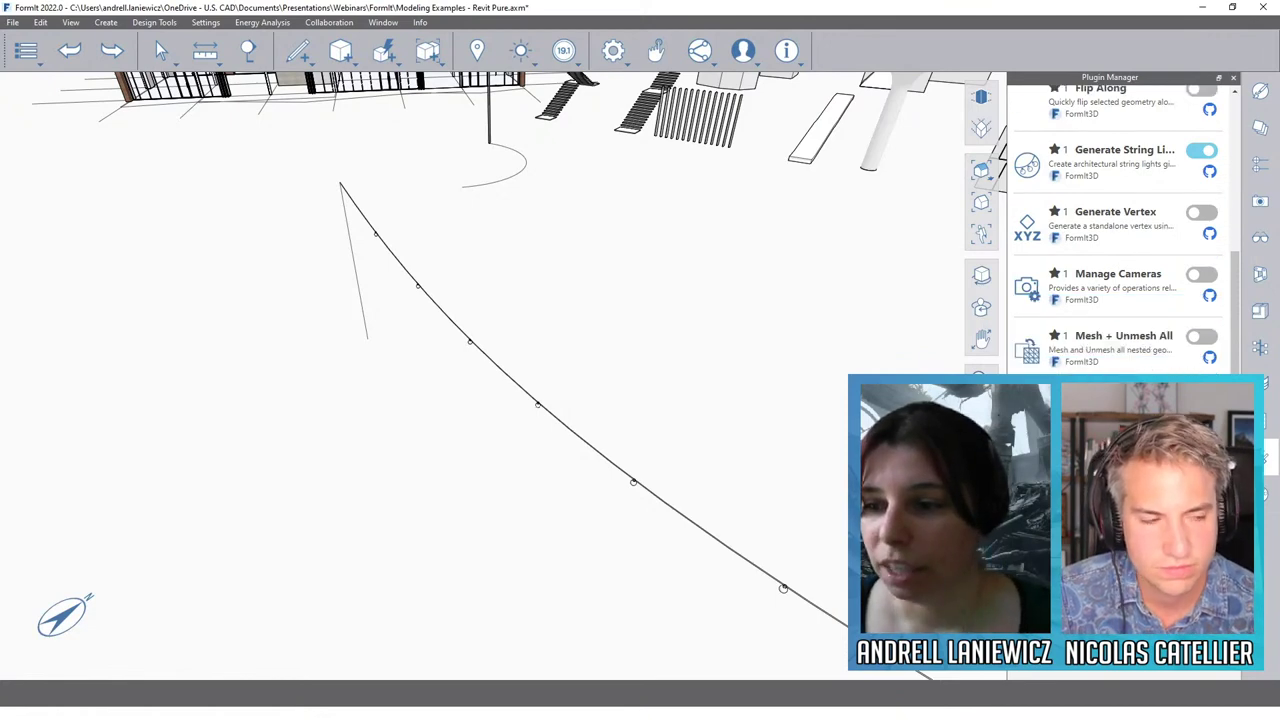
scroll(1120, 230, "down", 4)
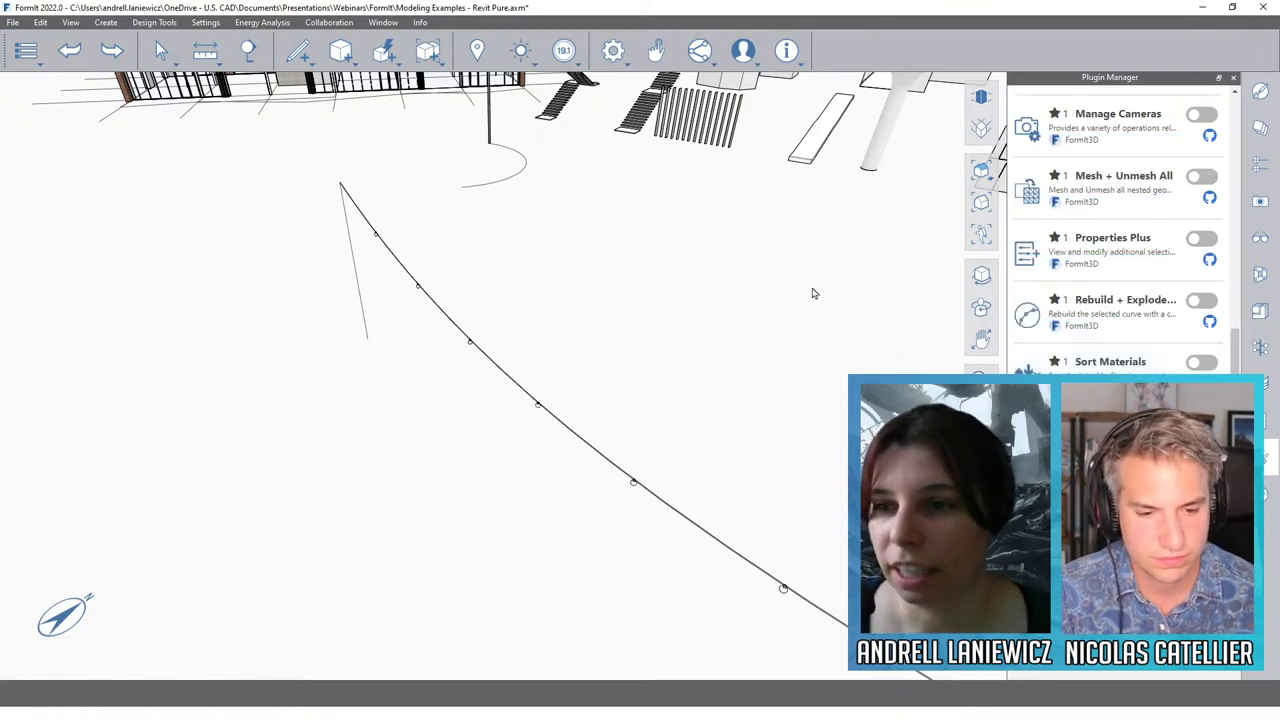
middle_click_drag(814, 289, 445, 401)
scroll(423, 523, "up", 5)
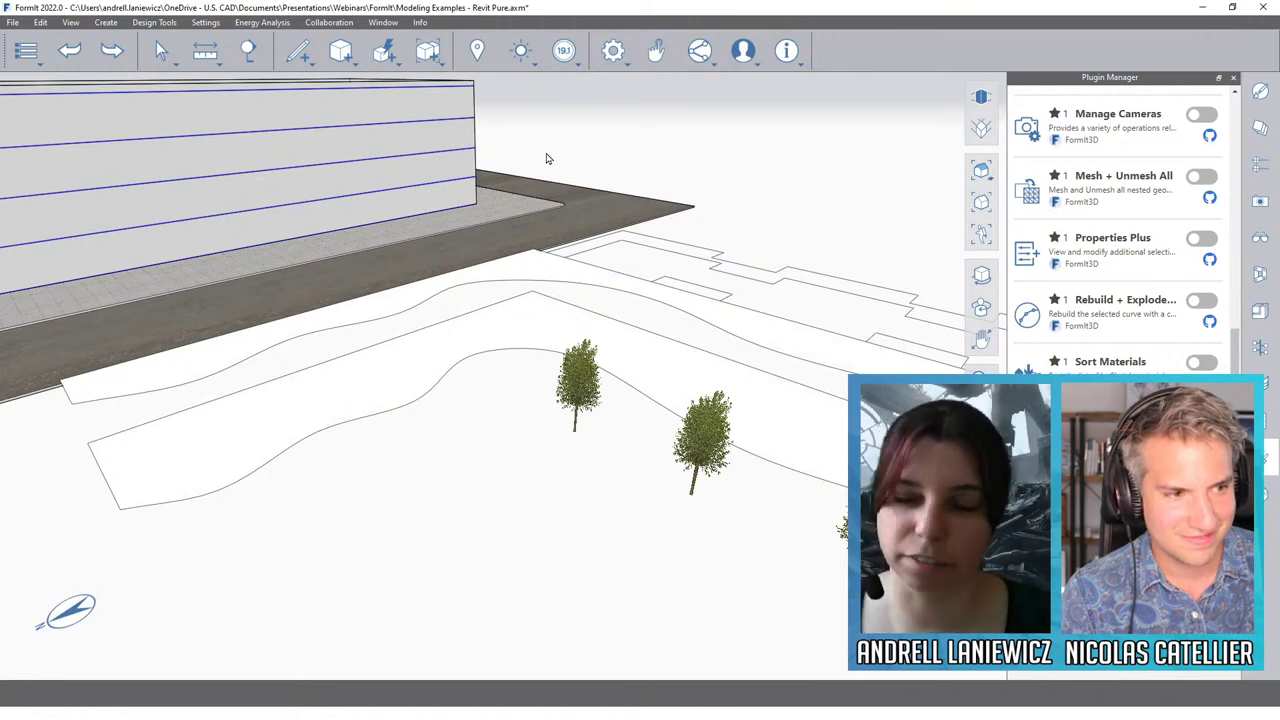
Step: Loft a surface from the lower wavy terrain edge to the upper wavy edge
left_click(491, 124)
mouse_move(400, 75)
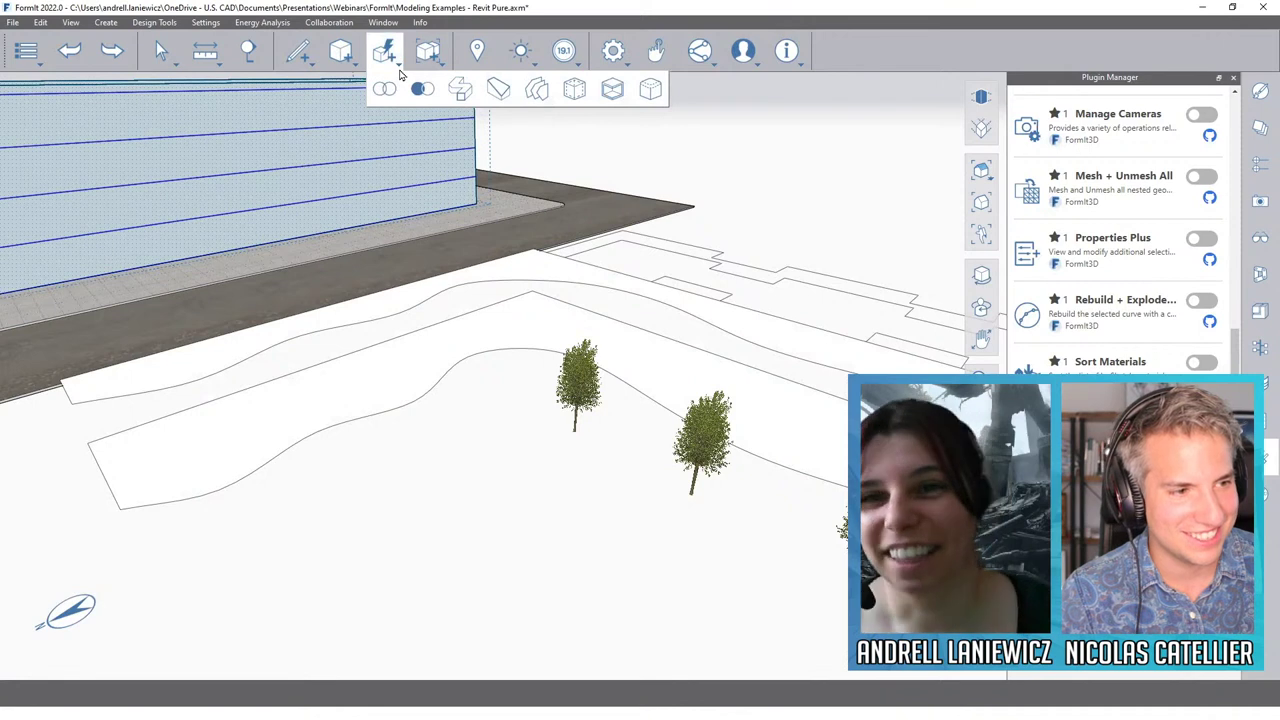
left_click(533, 100)
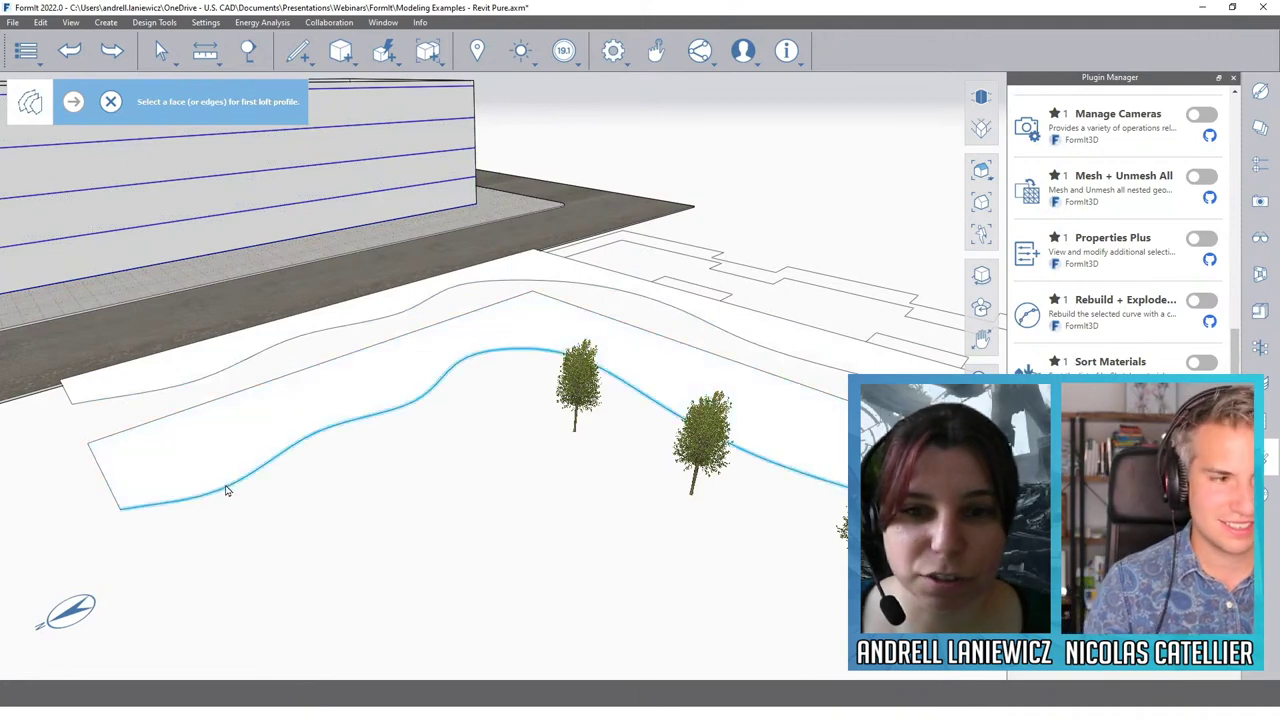
left_click(226, 490)
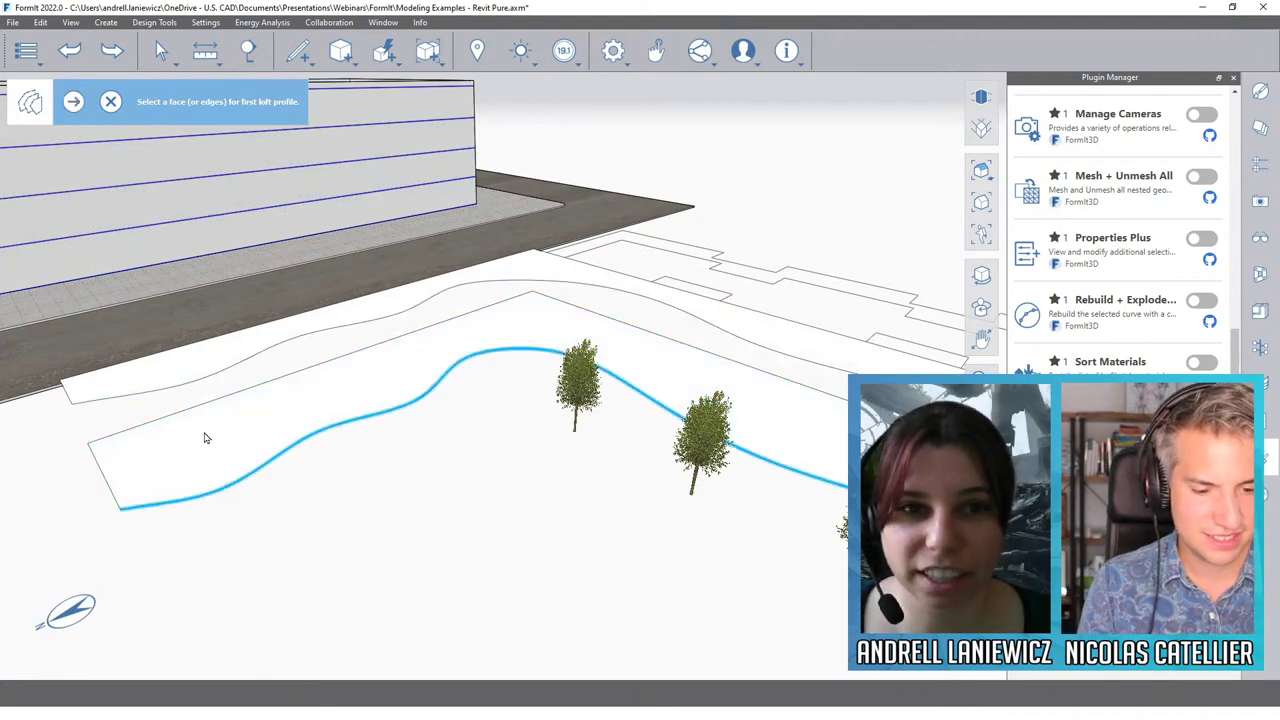
left_click(73, 110)
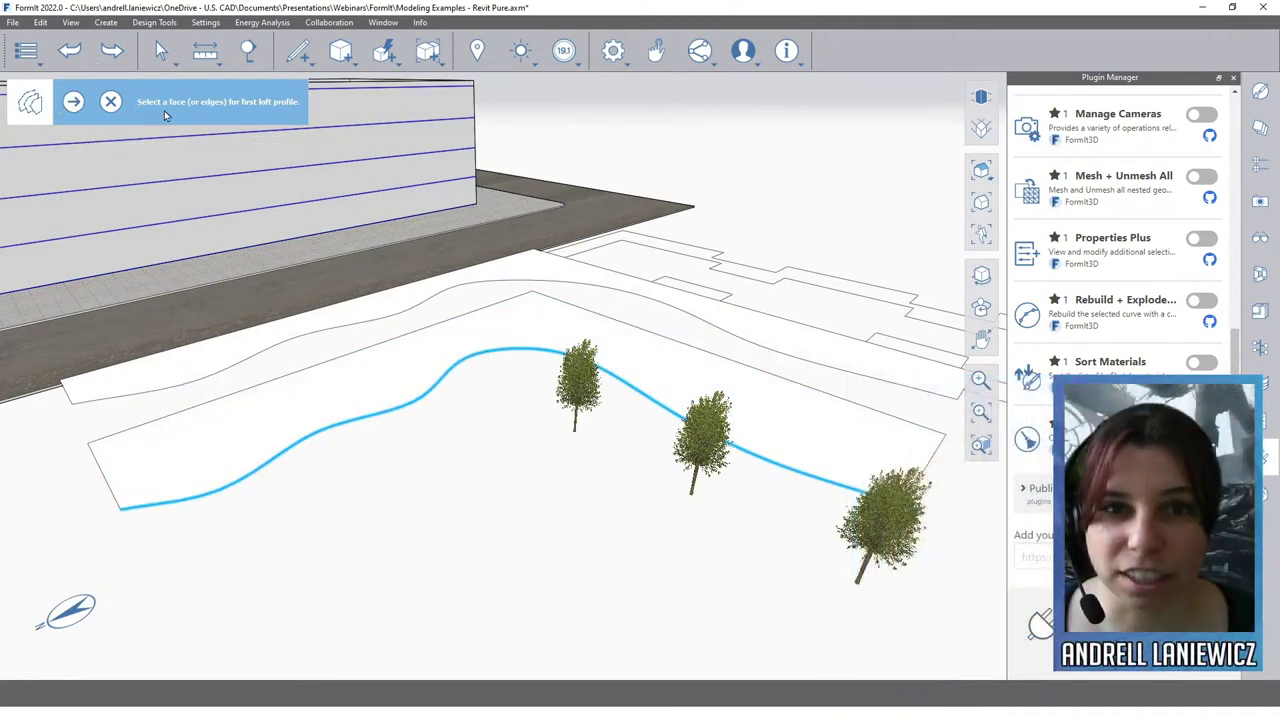
left_click(73, 101)
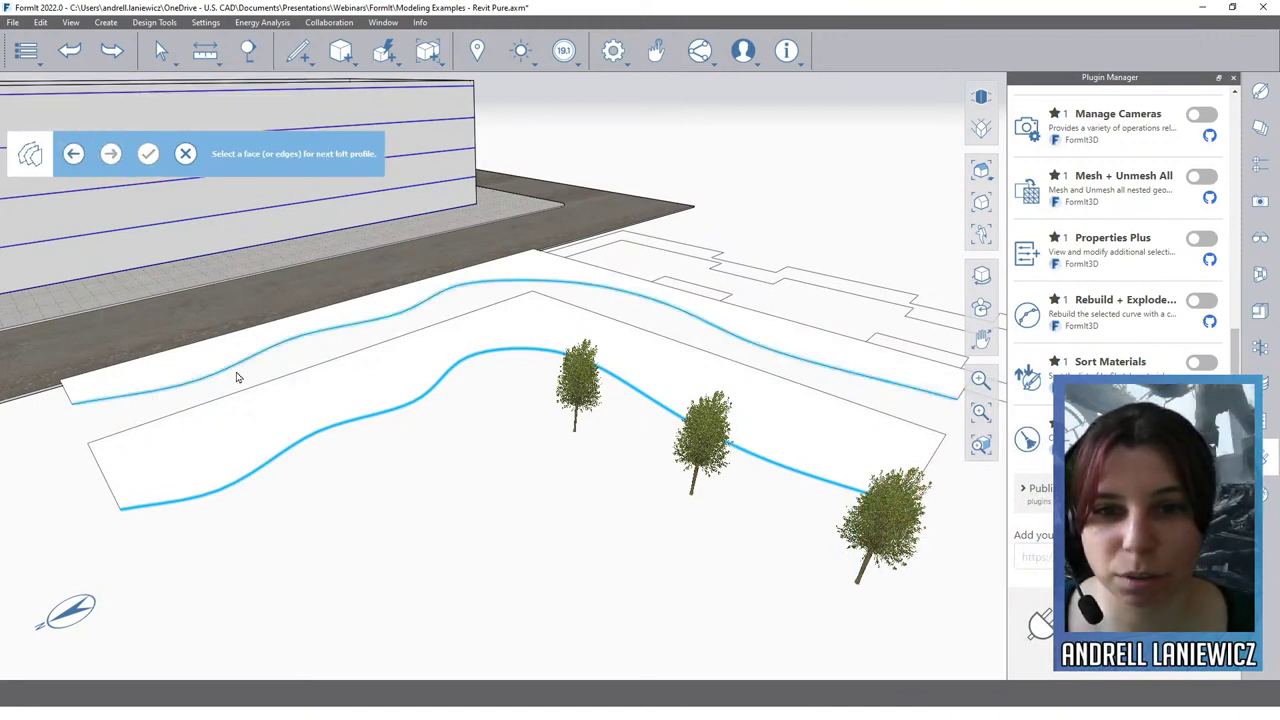
left_click(237, 372)
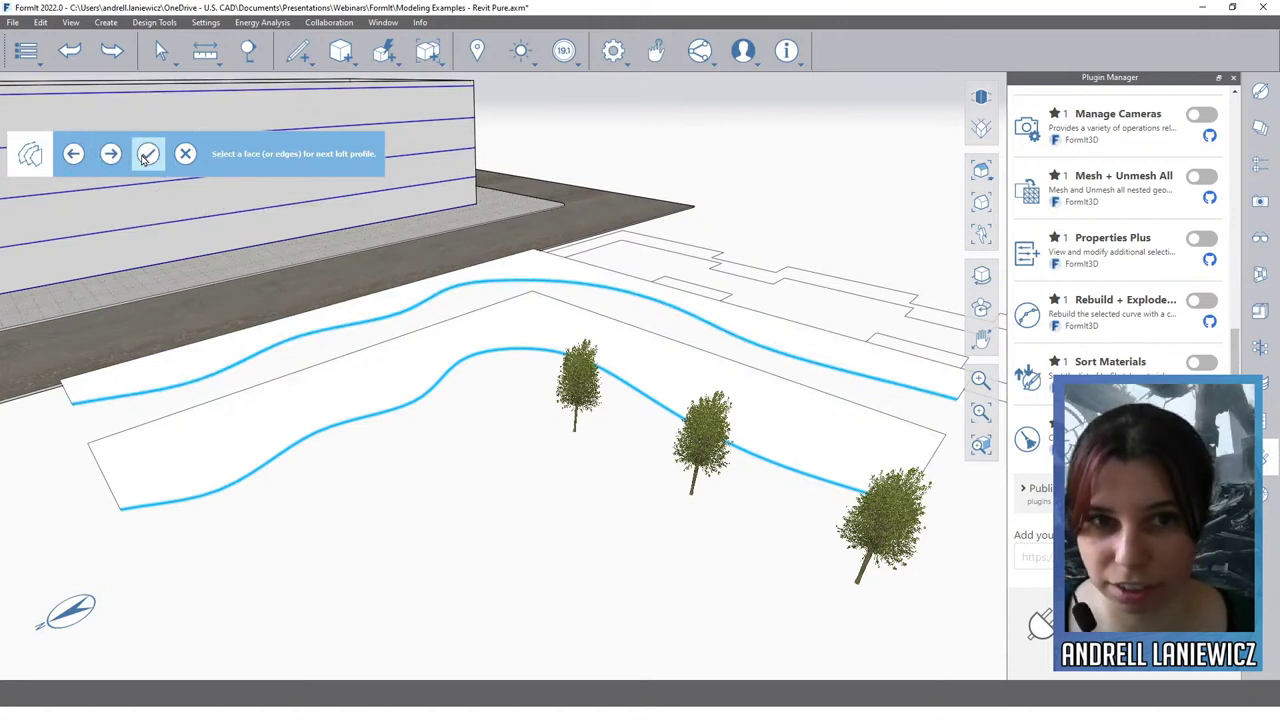
left_click(147, 155)
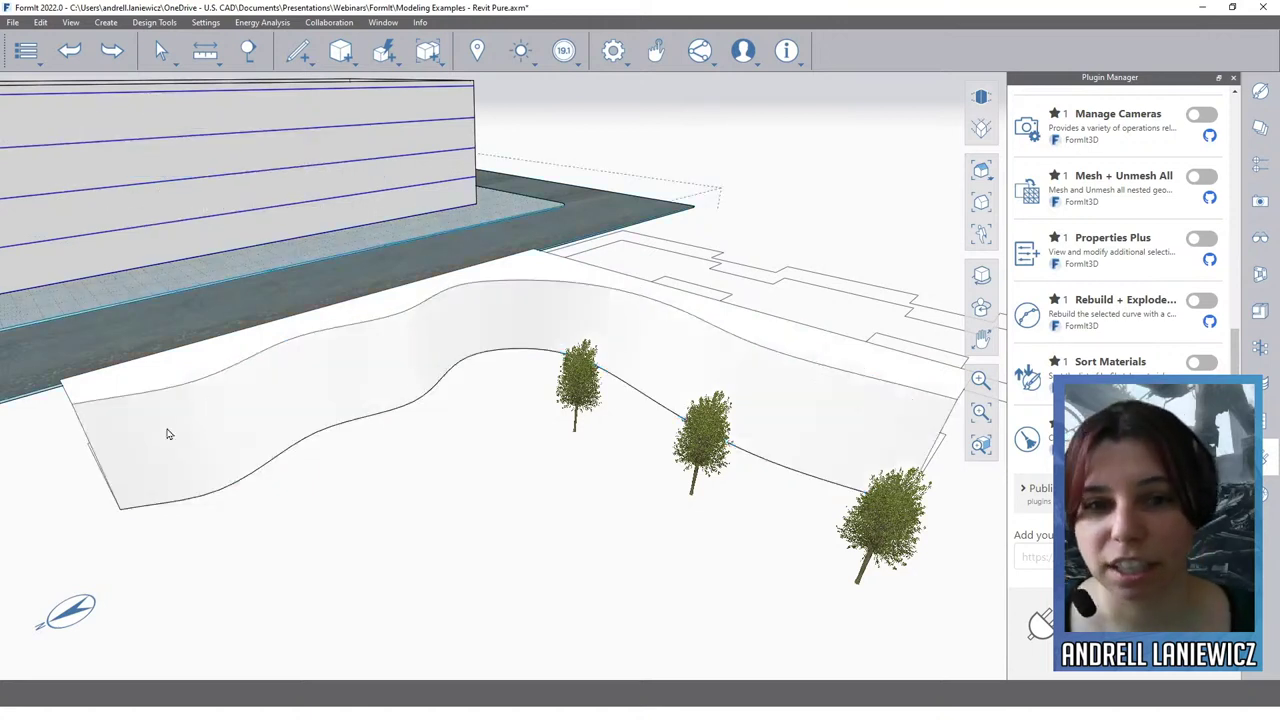
Step: Orbit and zoom around the site to inspect the new lofted surface
middle_click_drag(489, 509, 309, 440)
scroll(310, 449, "down", 2)
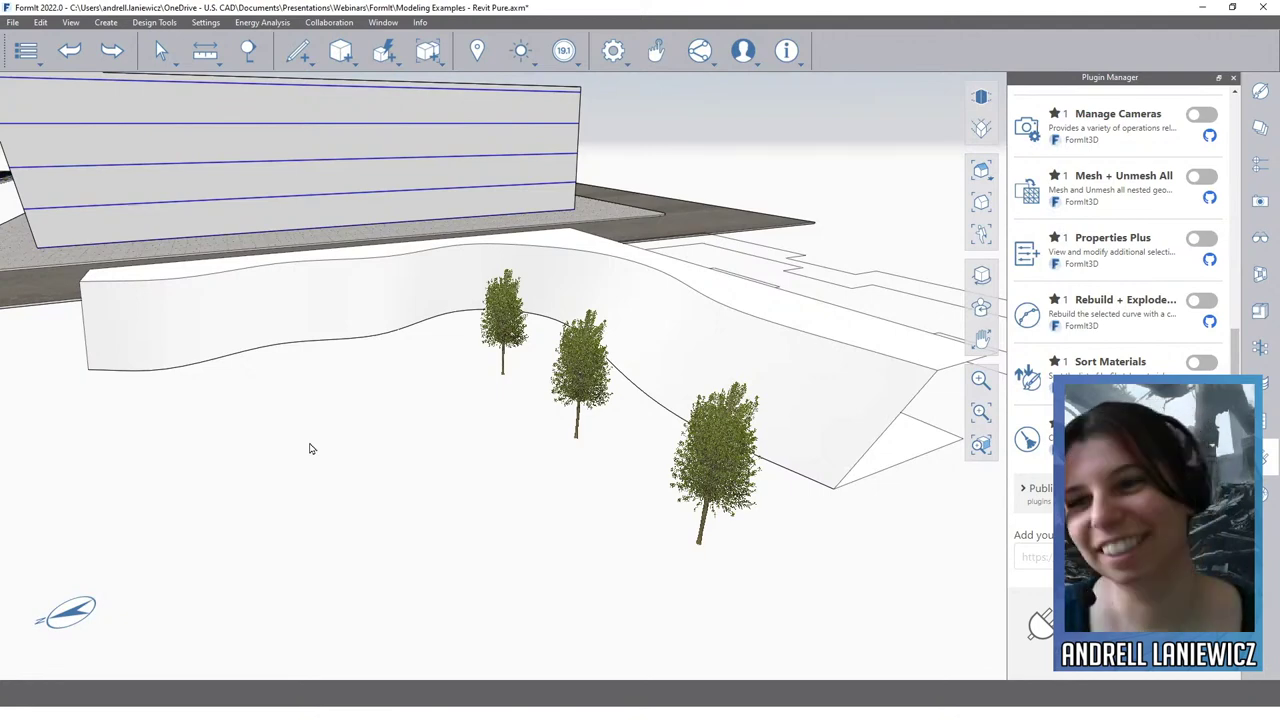
scroll(310, 445, "down", 5)
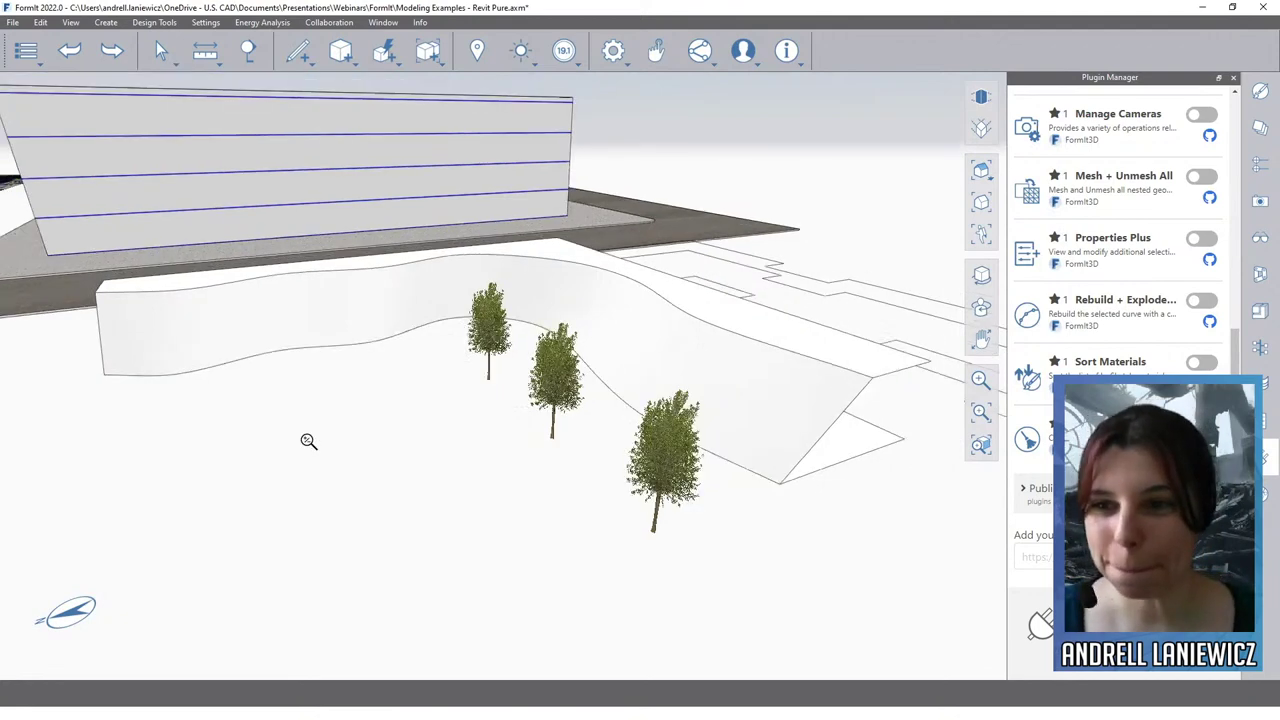
middle_click_drag(456, 434, 211, 449)
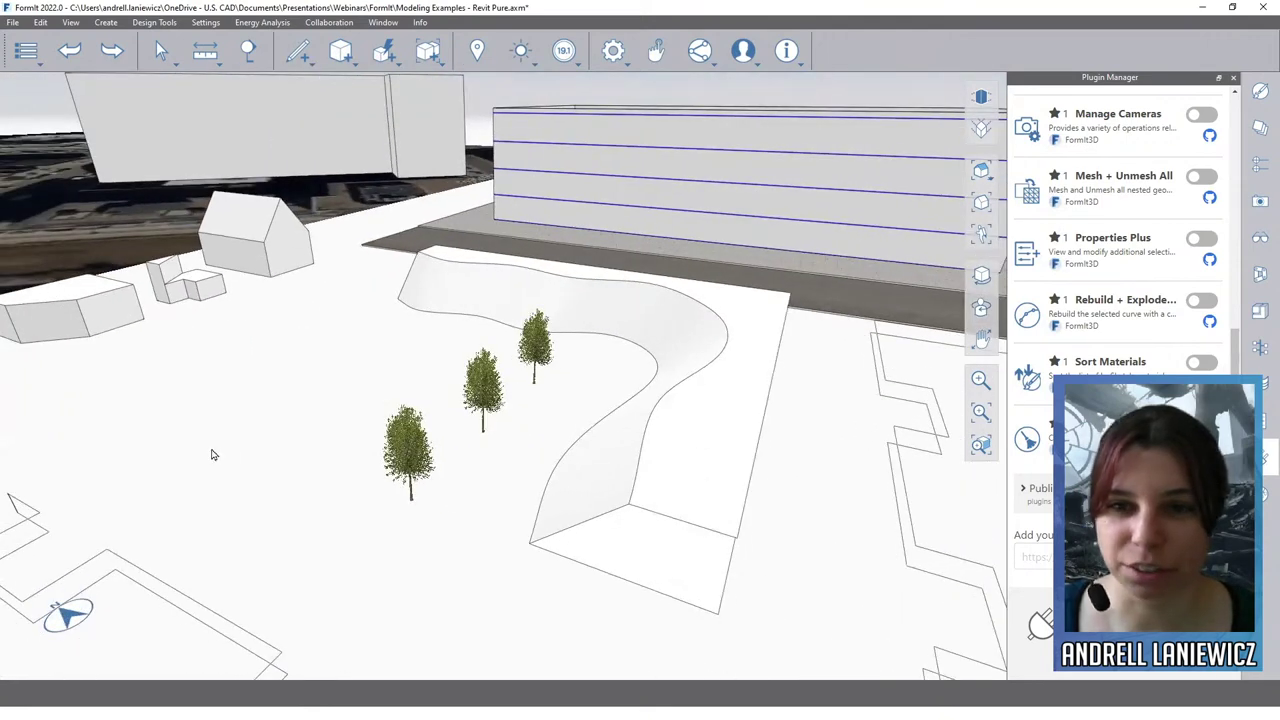
scroll(210, 447, "down", 5)
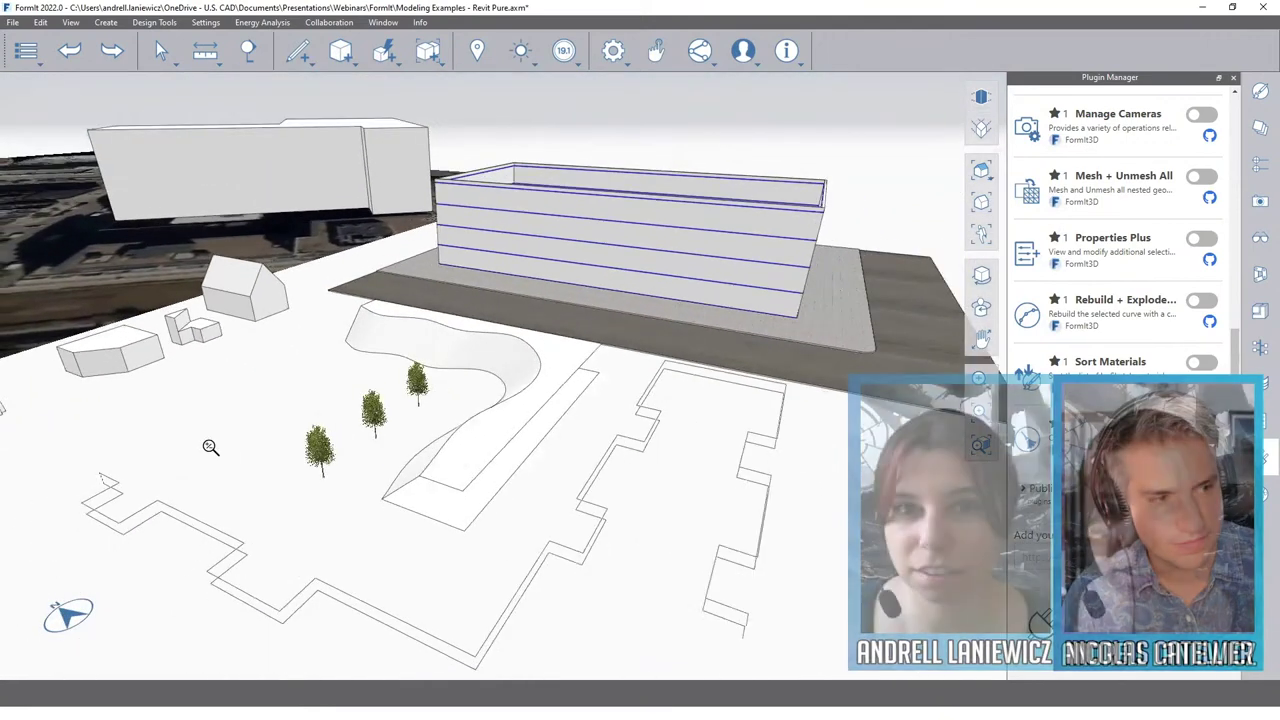
middle_click_drag(210, 447, 249, 443)
scroll(586, 560, "down", 8)
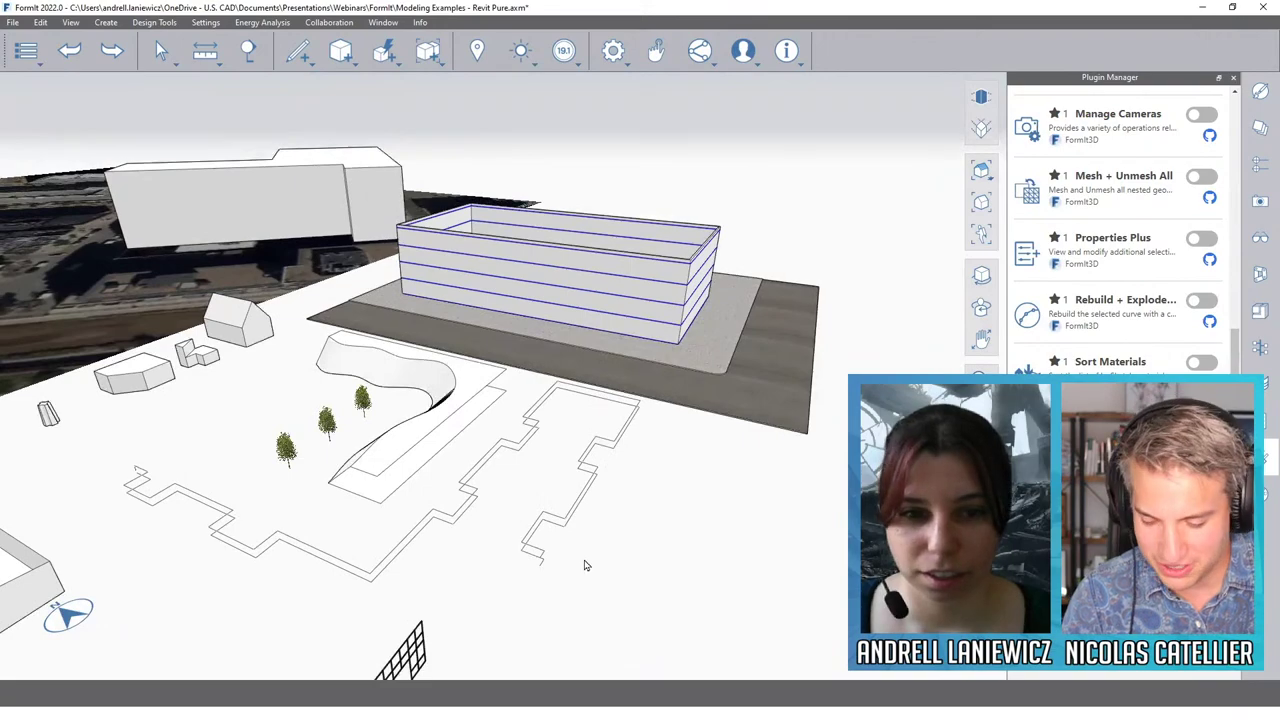
middle_click_drag(660, 543, 474, 520, "shift")
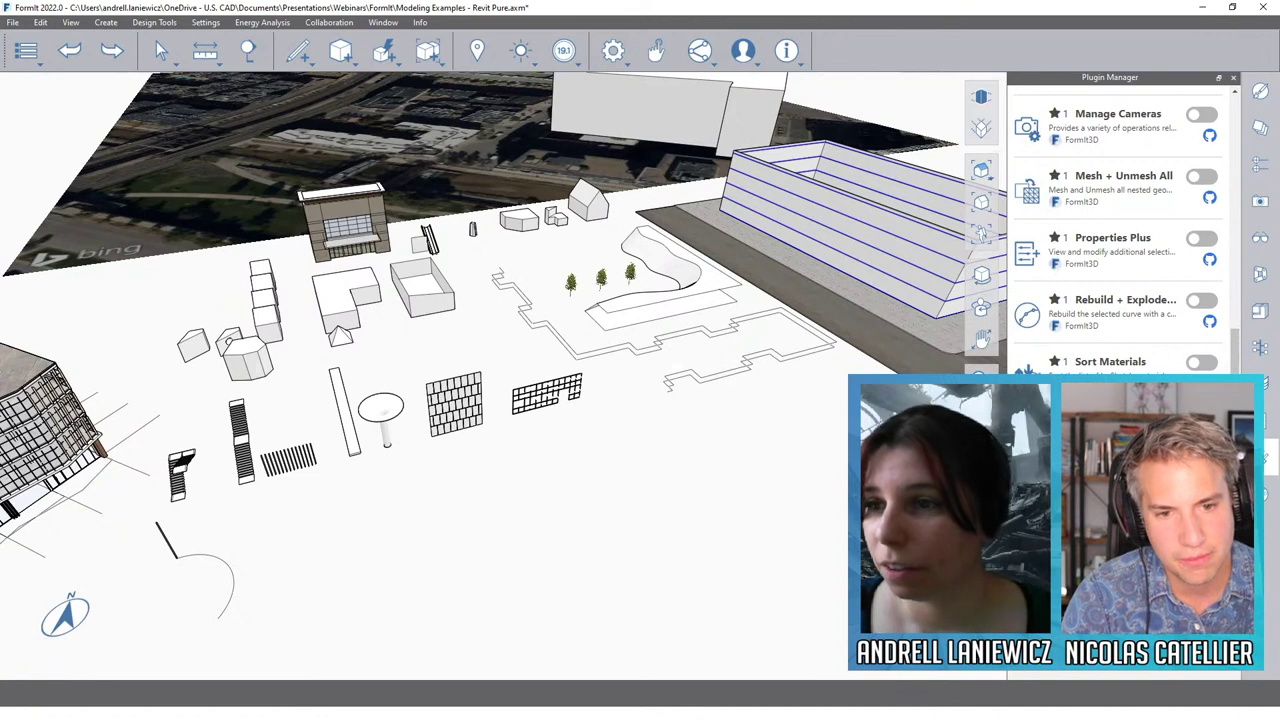
Step: Switch off Generate String Lights in the Installed plugins list
scroll(1118, 229, "up", 8)
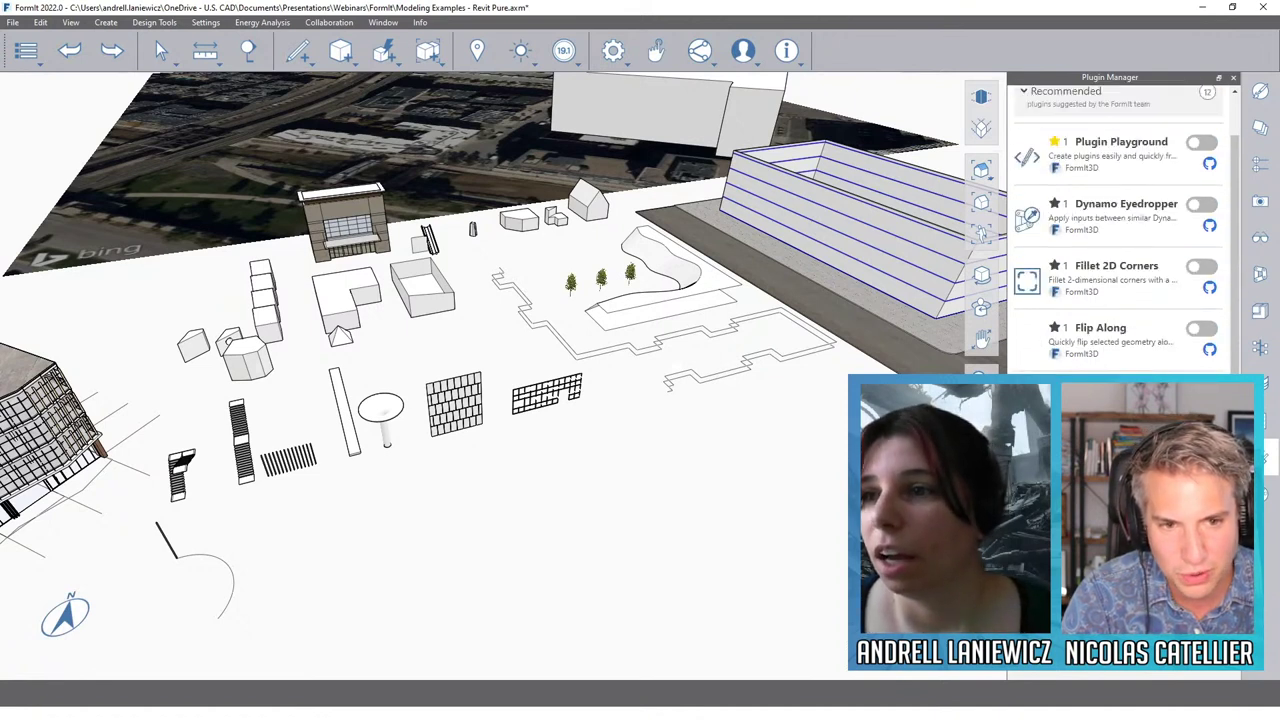
scroll(1114, 236, "up", 2)
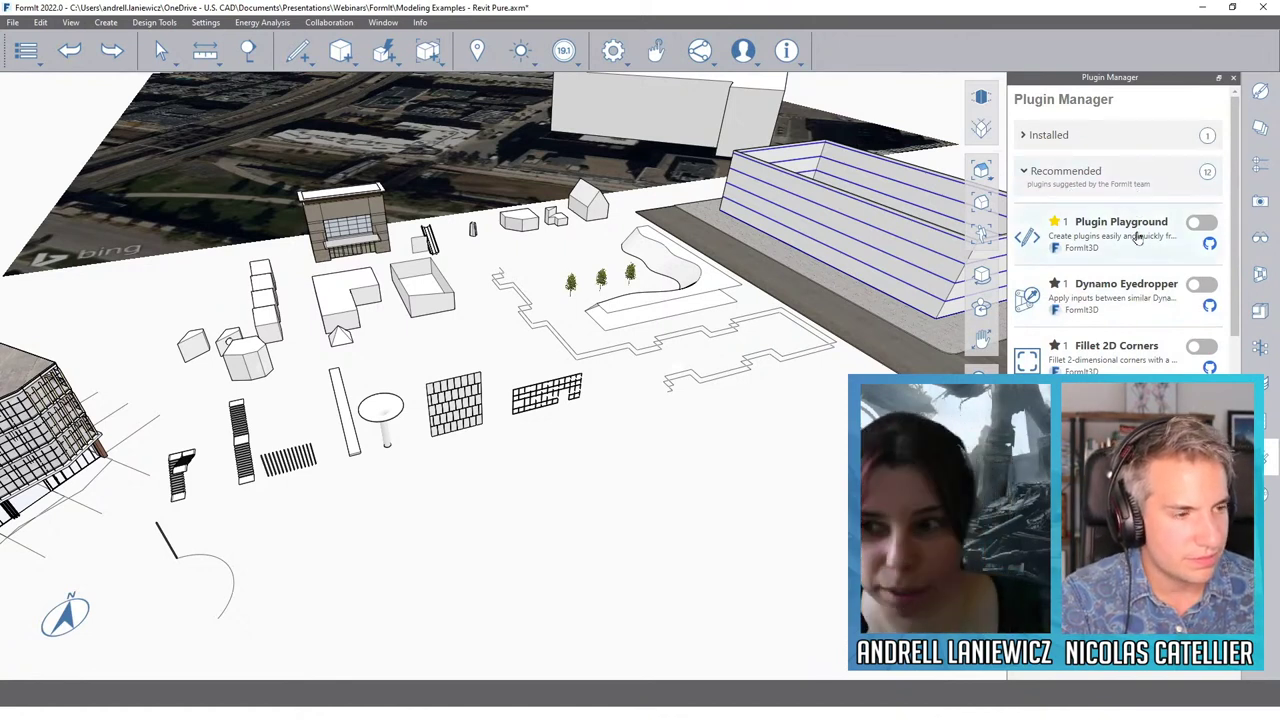
scroll(1137, 272, "down", 8)
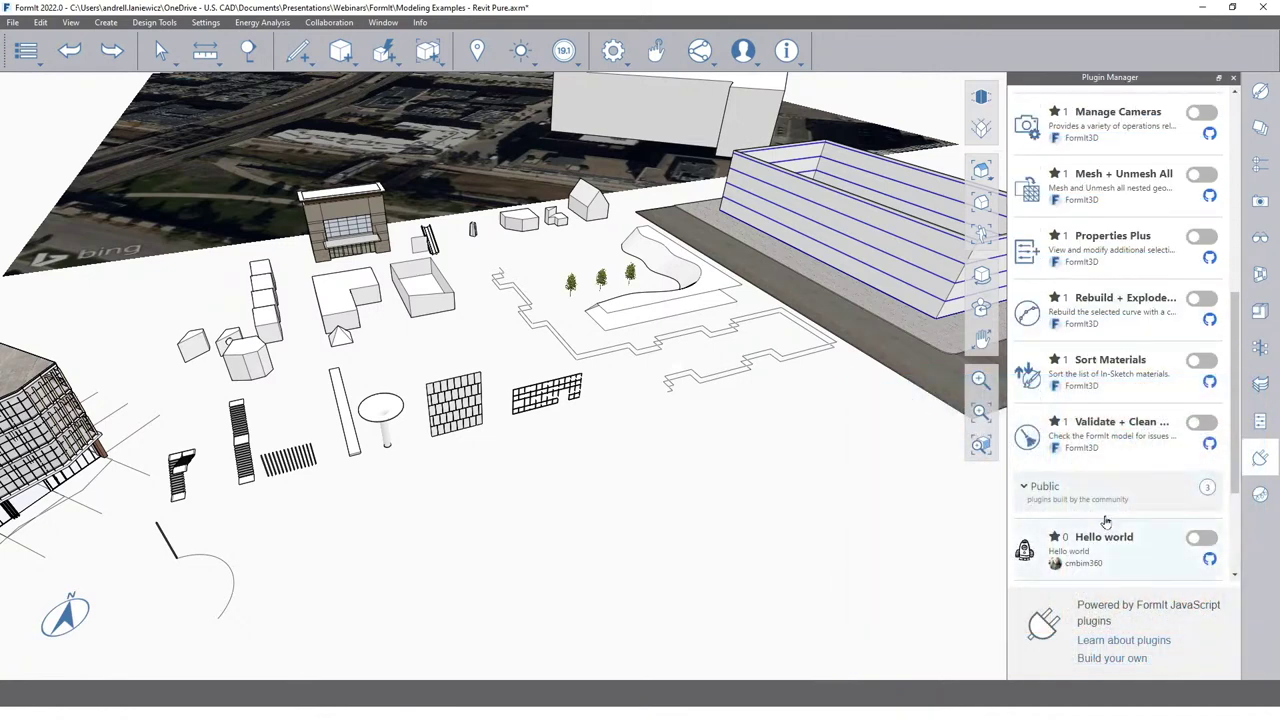
scroll(1105, 512, "down", 3)
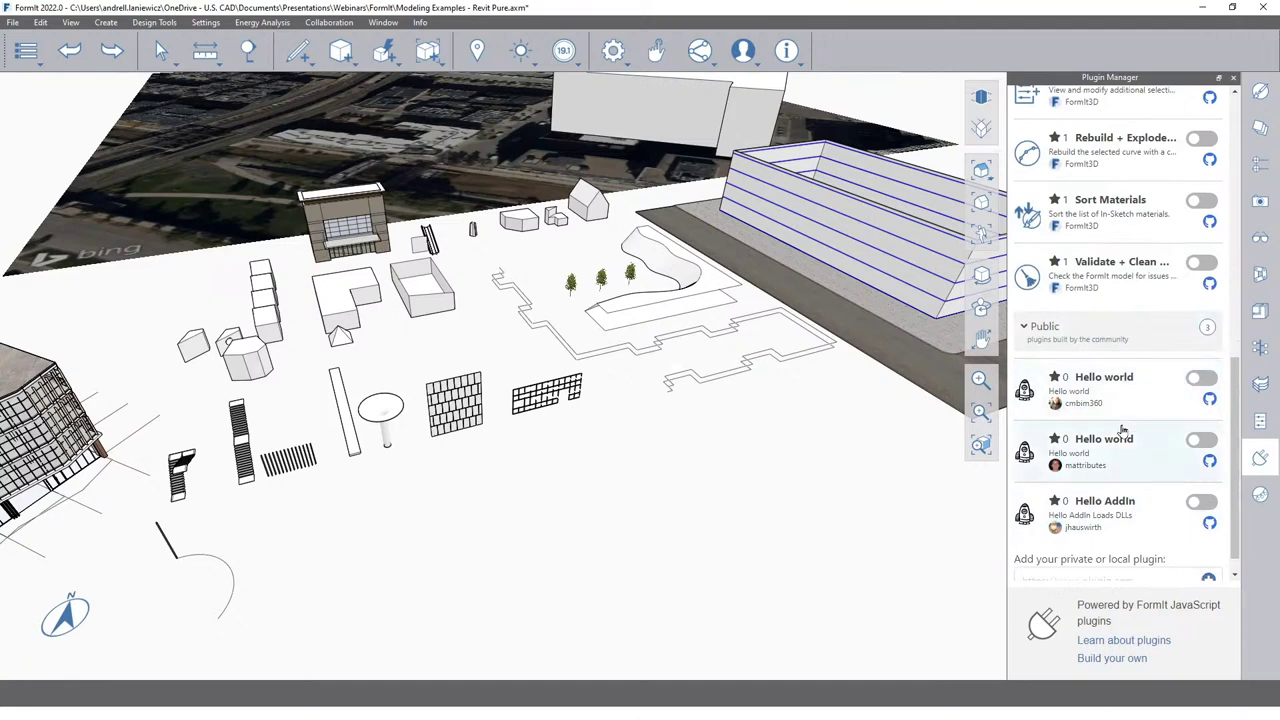
scroll(1106, 478, "up", 5)
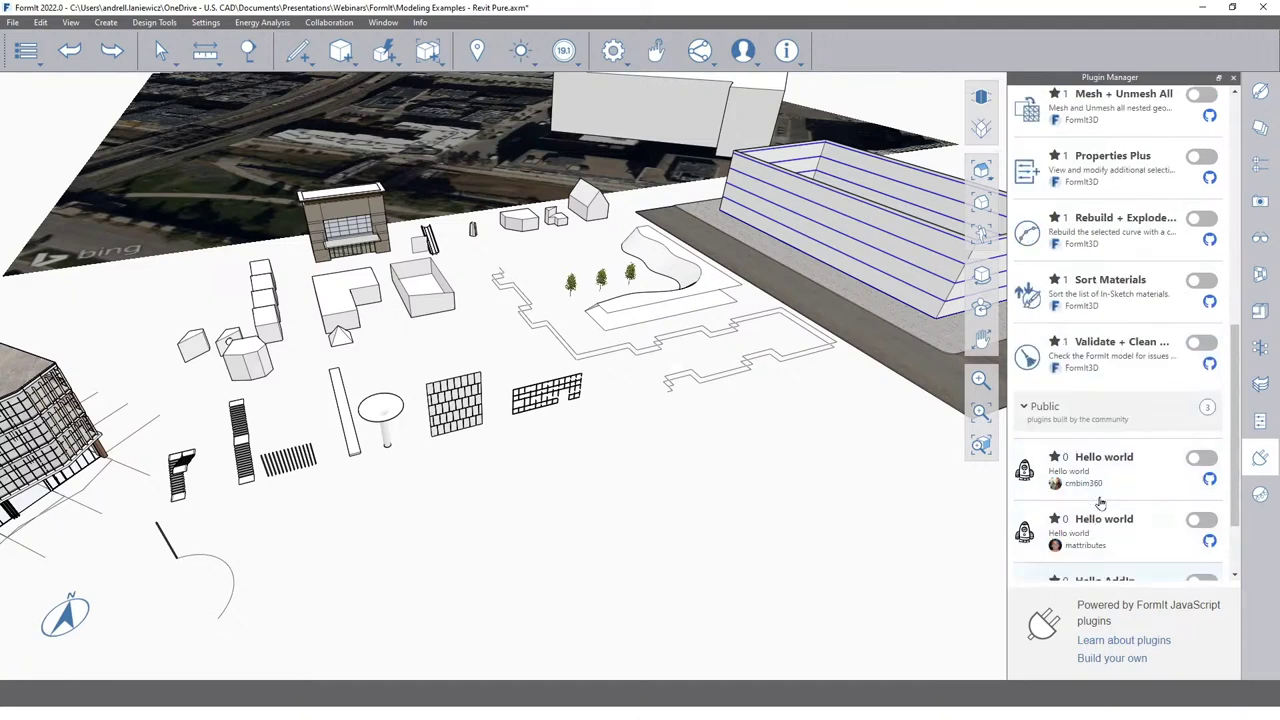
scroll(1100, 503, "up", 5)
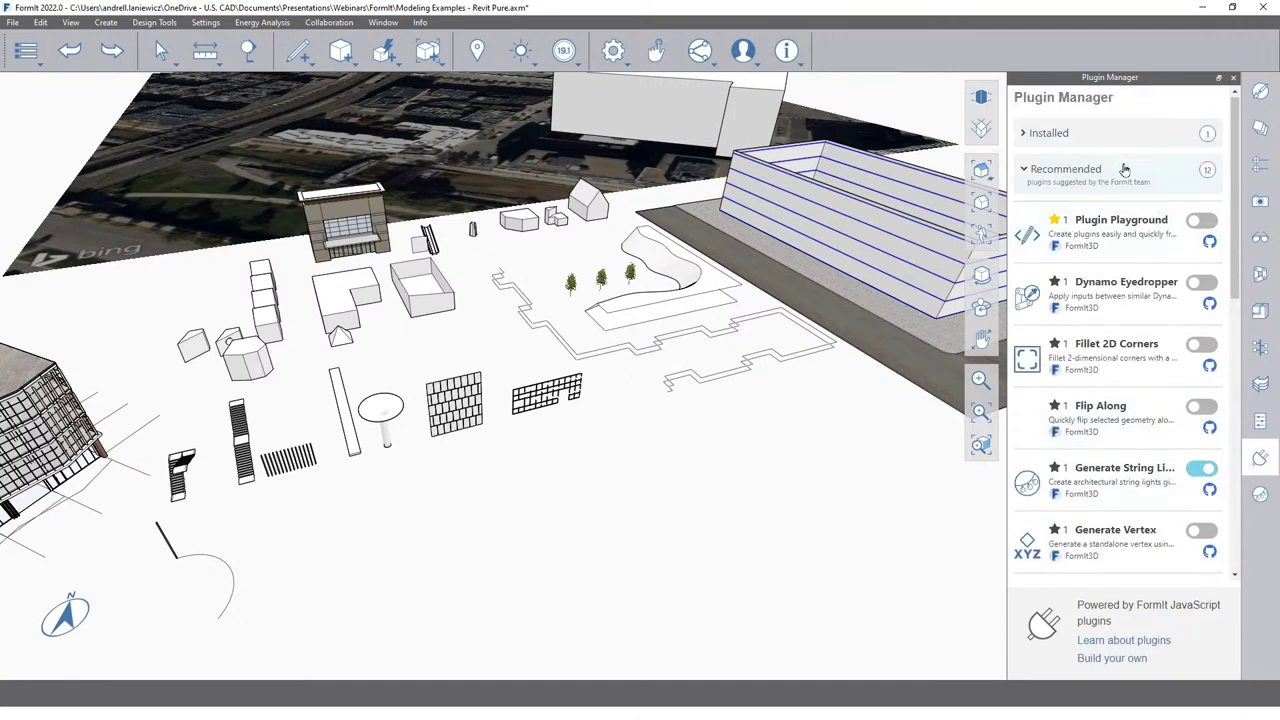
left_click(1091, 138)
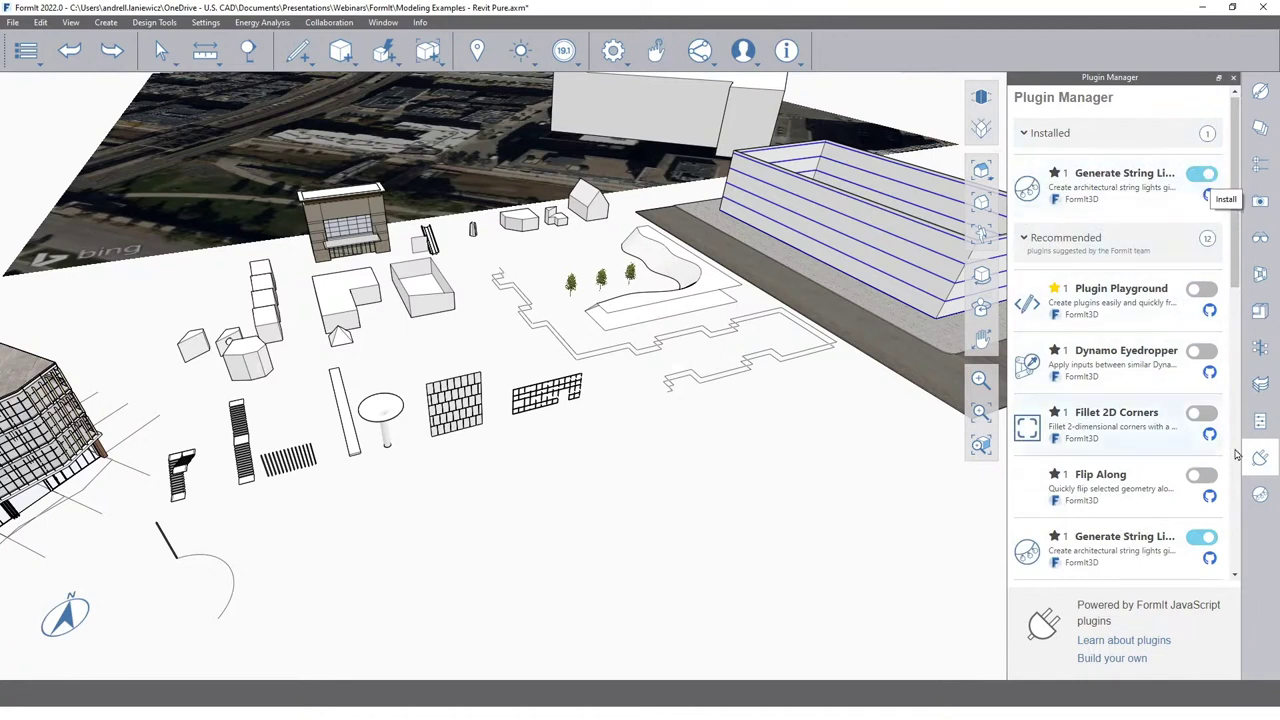
left_click(1204, 176)
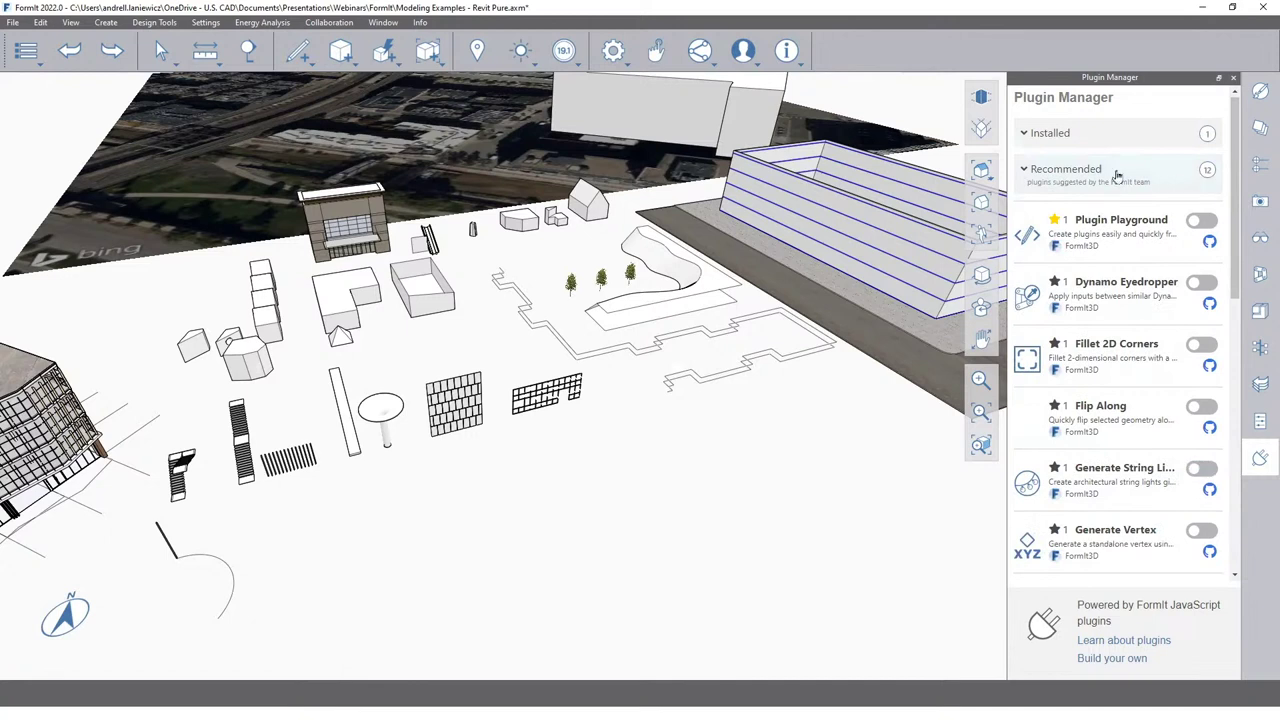
left_click(1028, 137)
Step: Browse the Public plugins, the private plugin address field and the plugin-building guide
scroll(1127, 499, "down", 5)
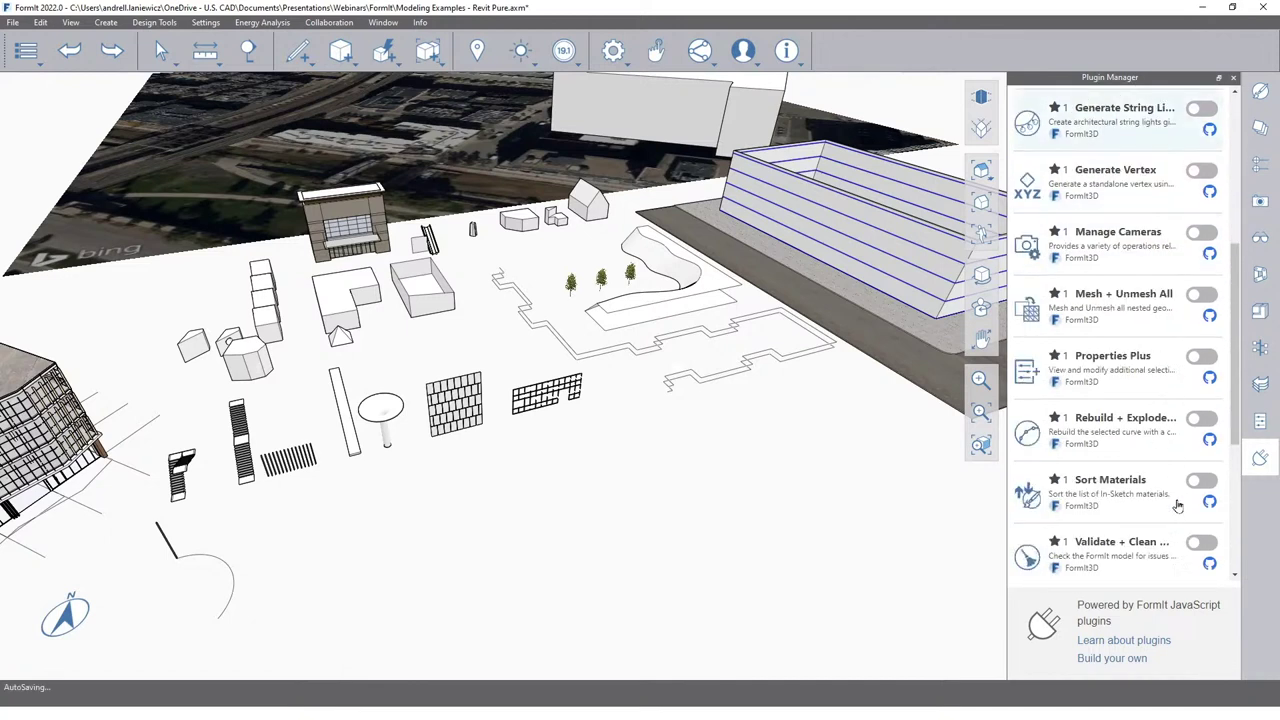
scroll(1127, 499, "down", 5)
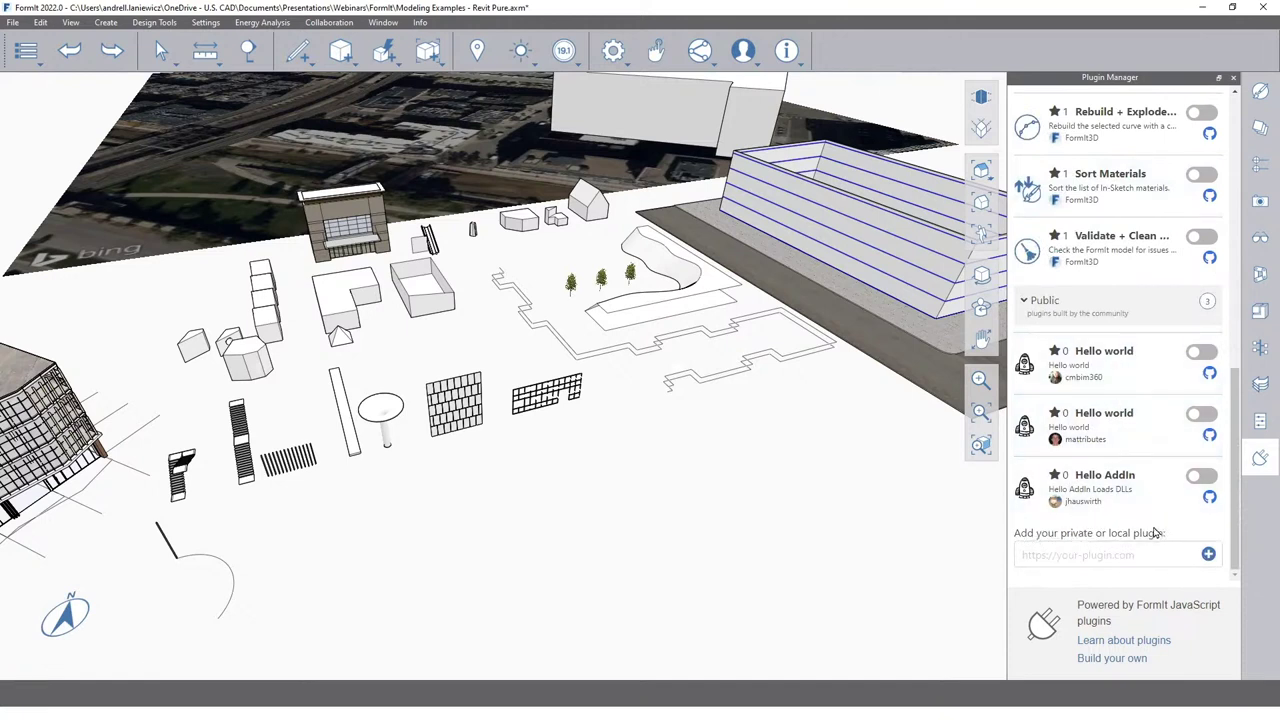
left_click(1134, 560)
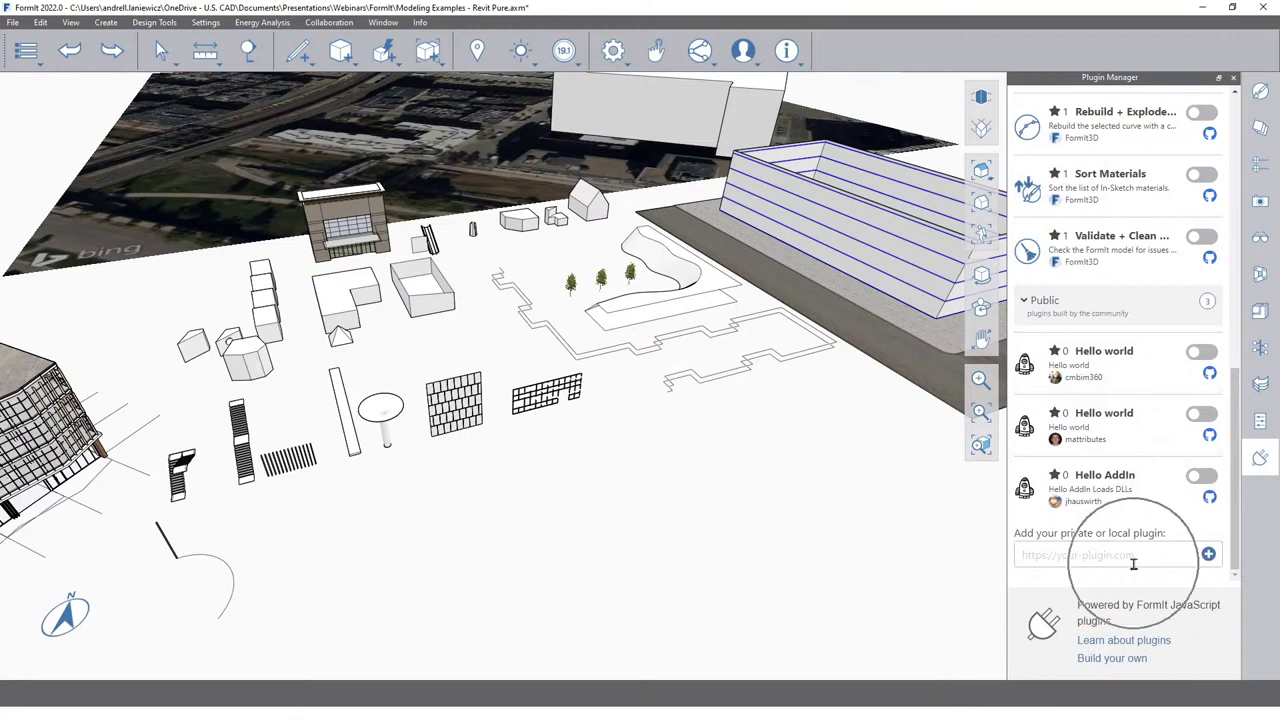
left_click(1103, 659)
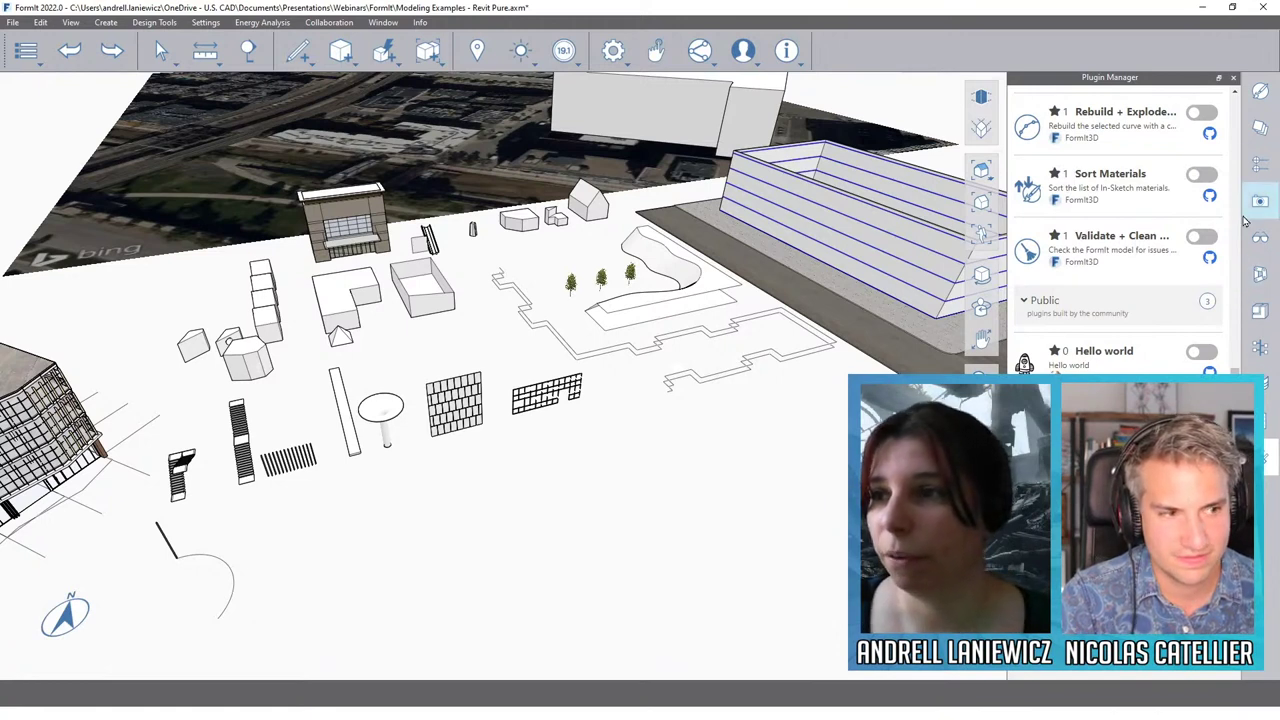
Step: Open Materials, pick Layer_Layer0, and switch the library to Material Samples
left_click(1261, 93)
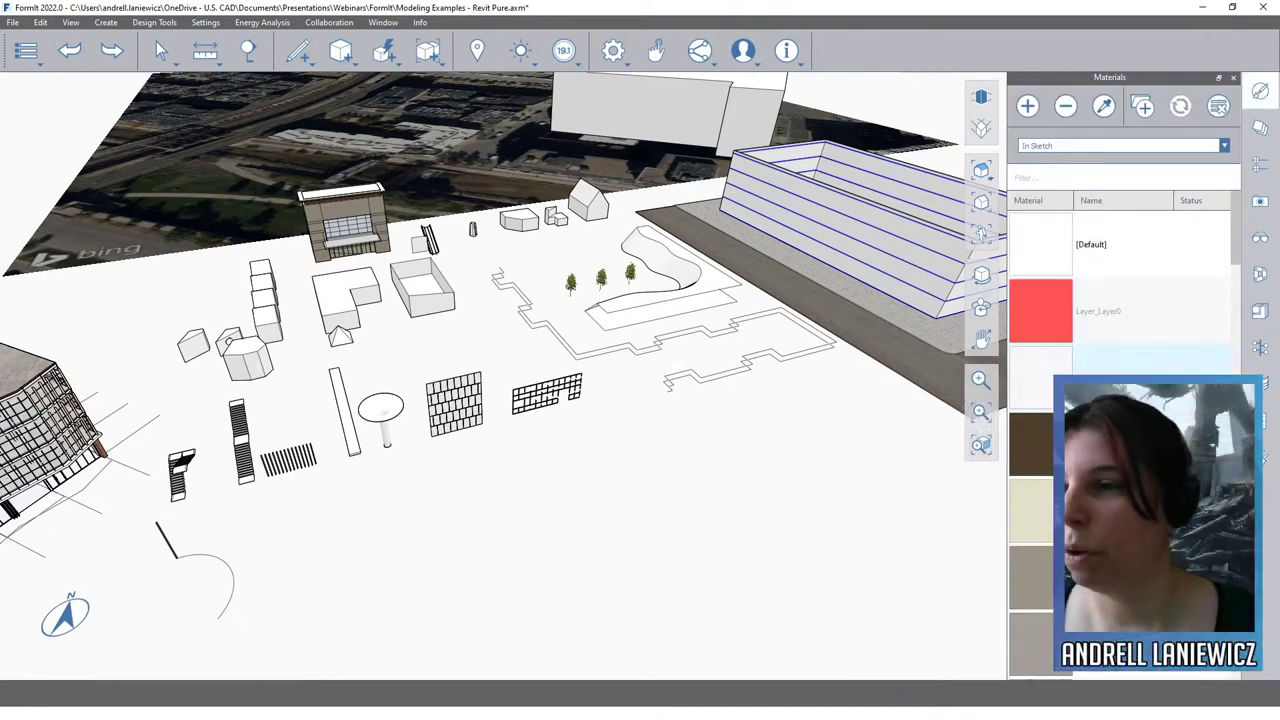
left_click(1105, 318)
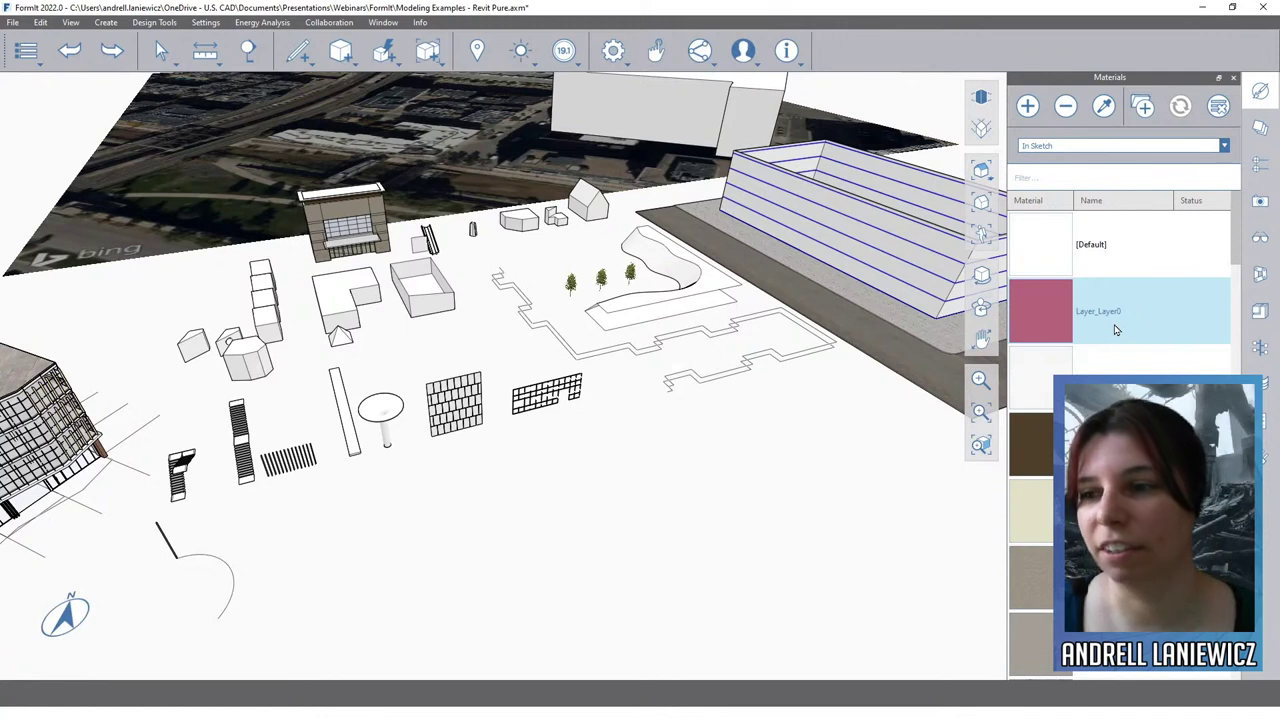
scroll(1120, 330, "down", 5)
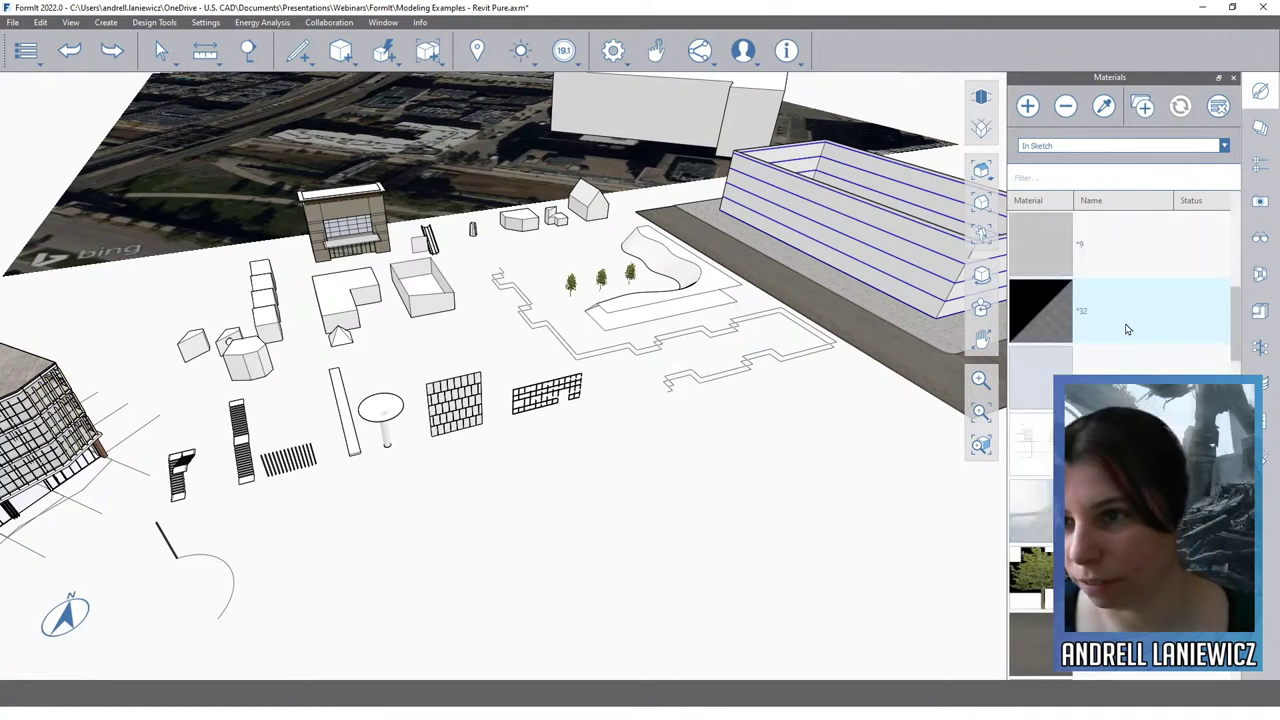
left_click(1223, 146)
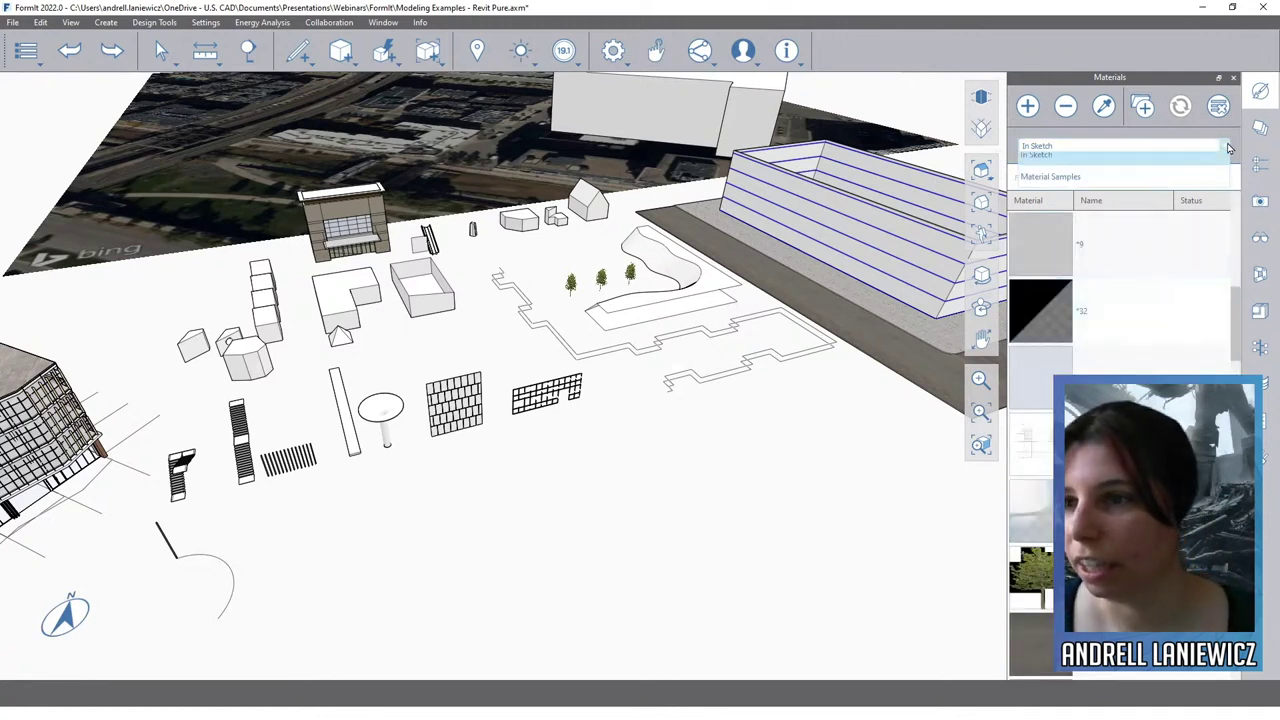
left_click(1068, 186)
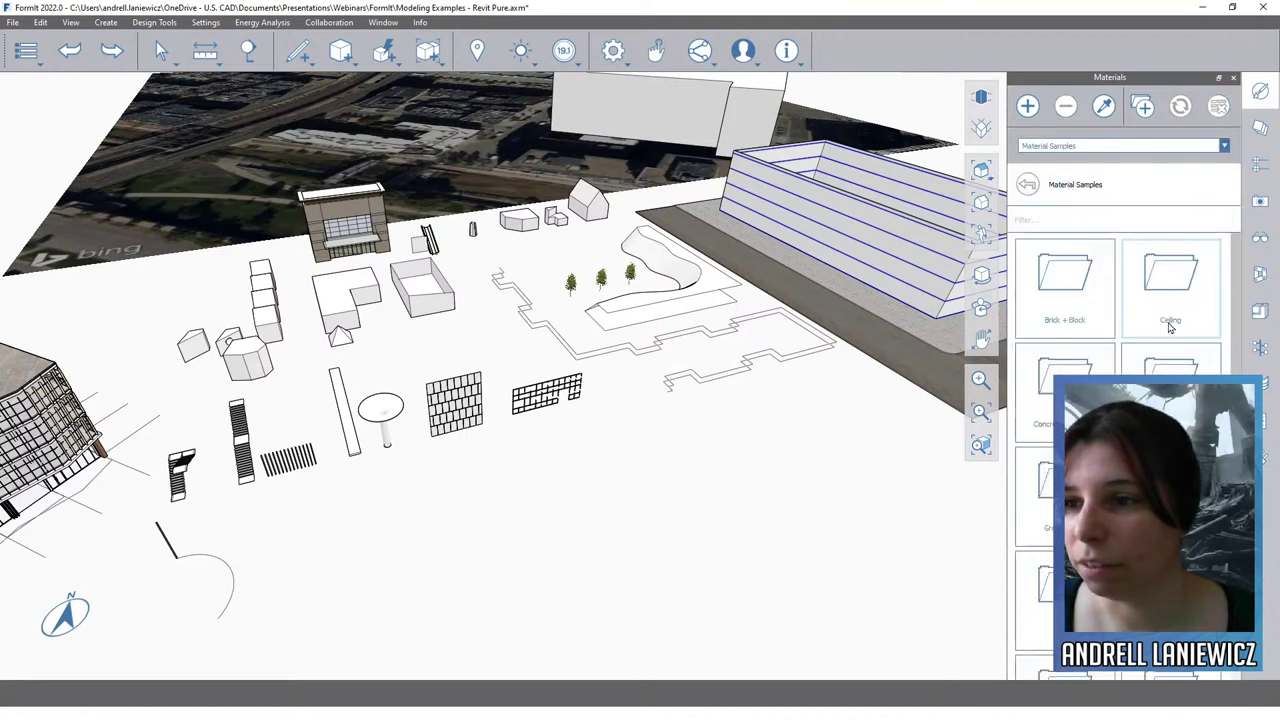
scroll(1120, 400, "up", 3)
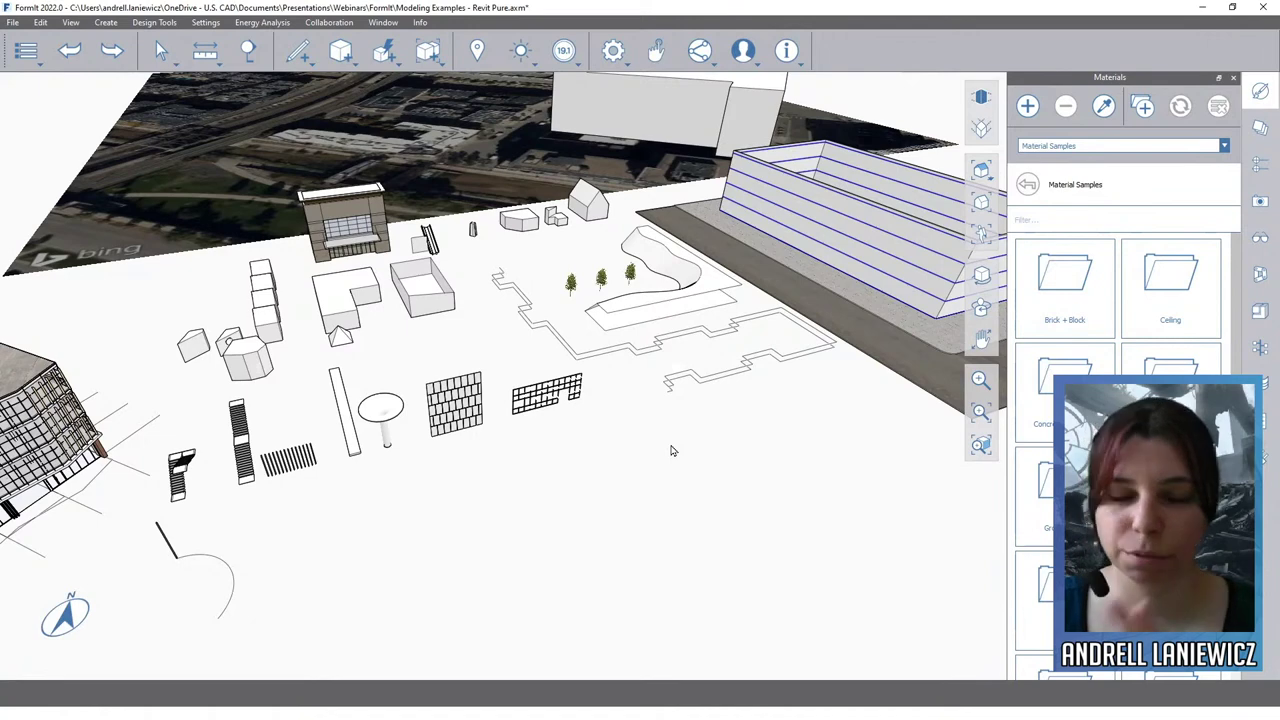
Step: Select and clear the ground slab under the striped building, then pan closer to the model
left_click(880, 392)
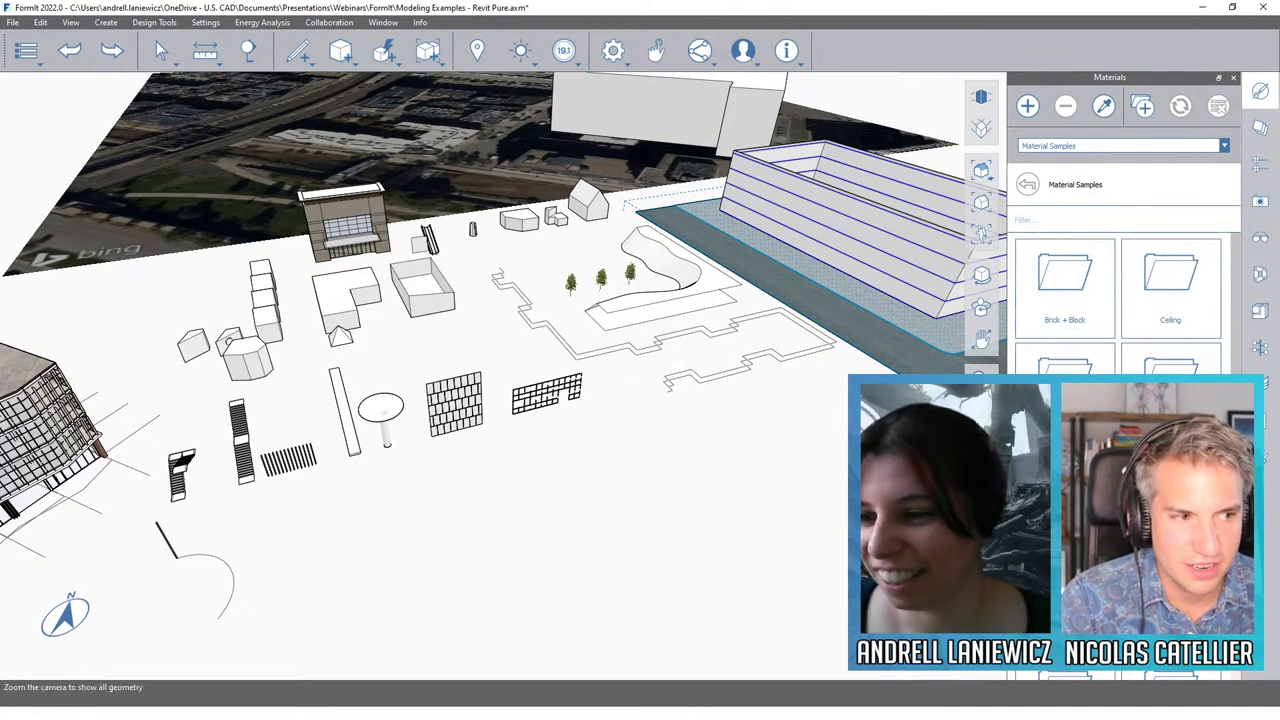
key("Escape")
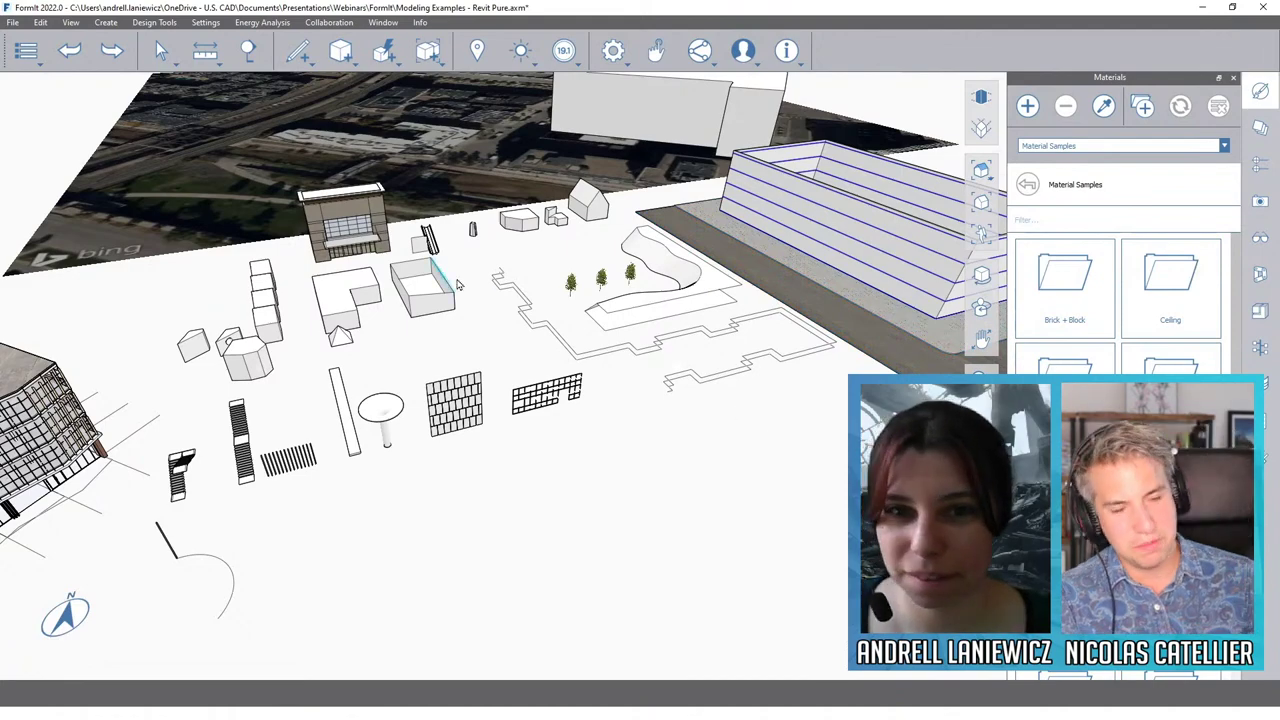
middle_click_drag(520, 266, 433, 269)
scroll(427, 290, "up", 5)
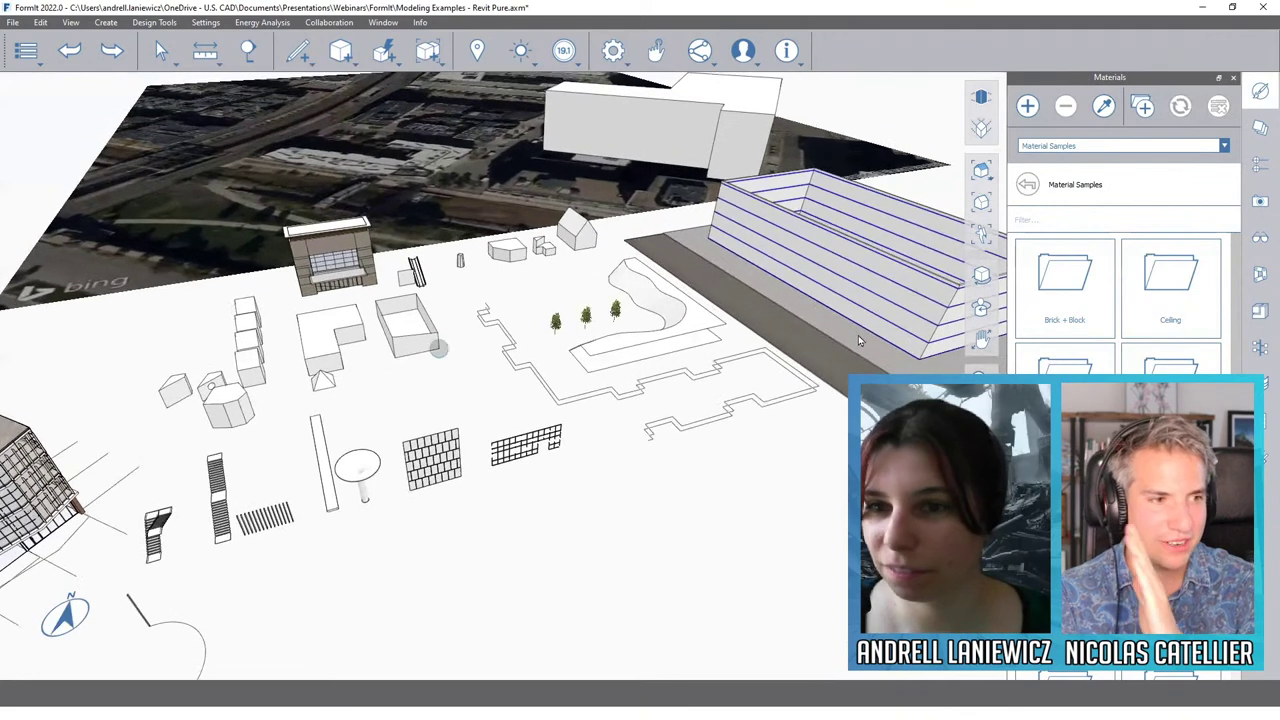
left_click(1222, 147)
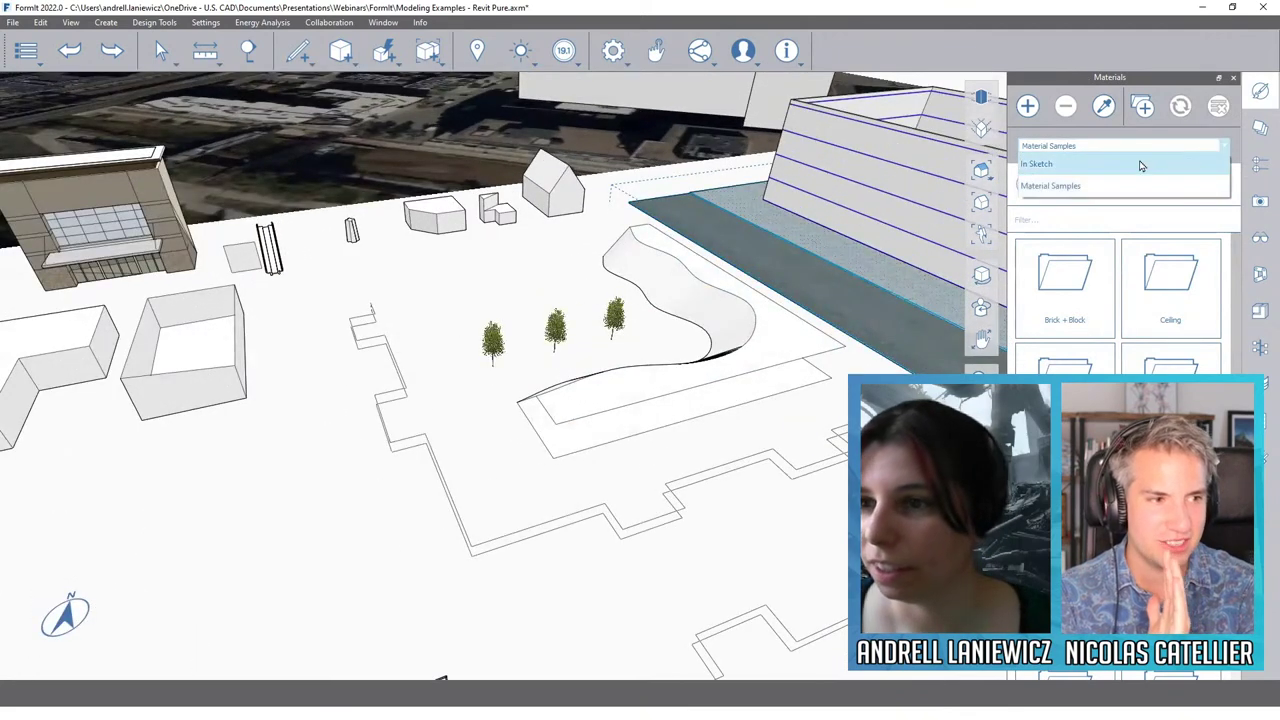
Step: Apply a Brick + Block paving material to the curved path, giving it a blue lattice pattern
left_click(1128, 185)
left_click(1100, 294)
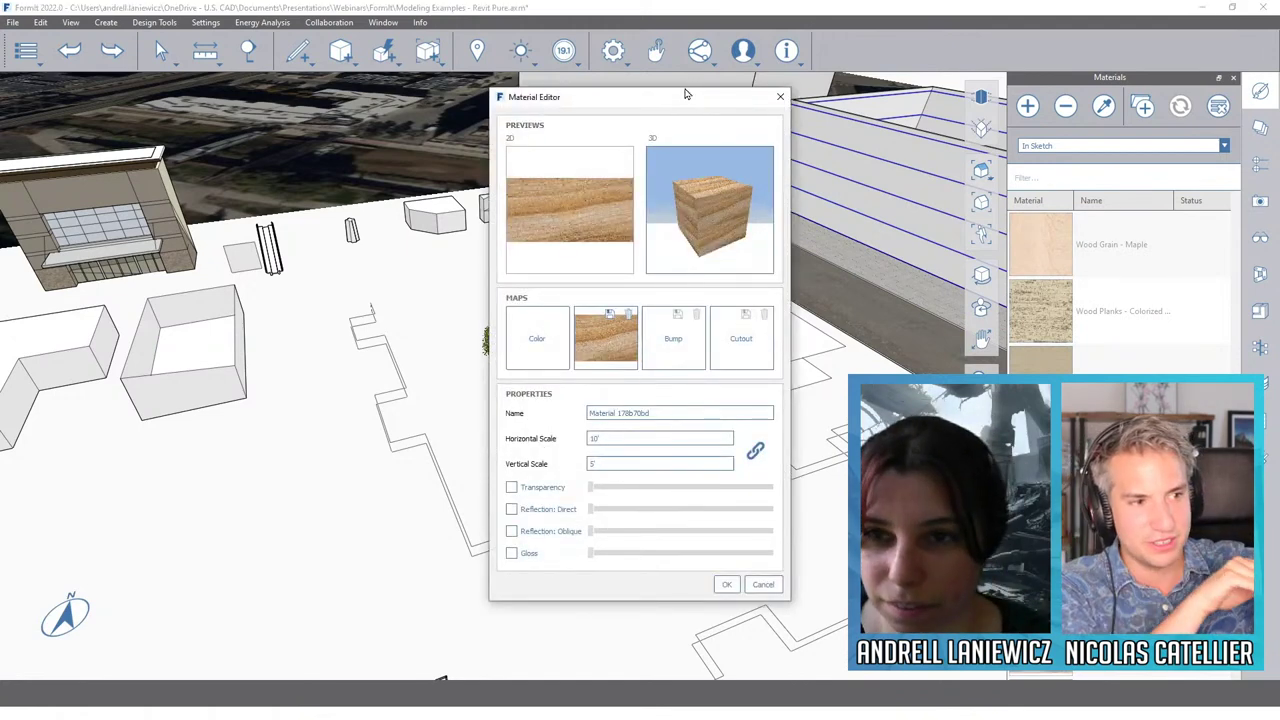
left_click_drag(679, 107, 400, 127)
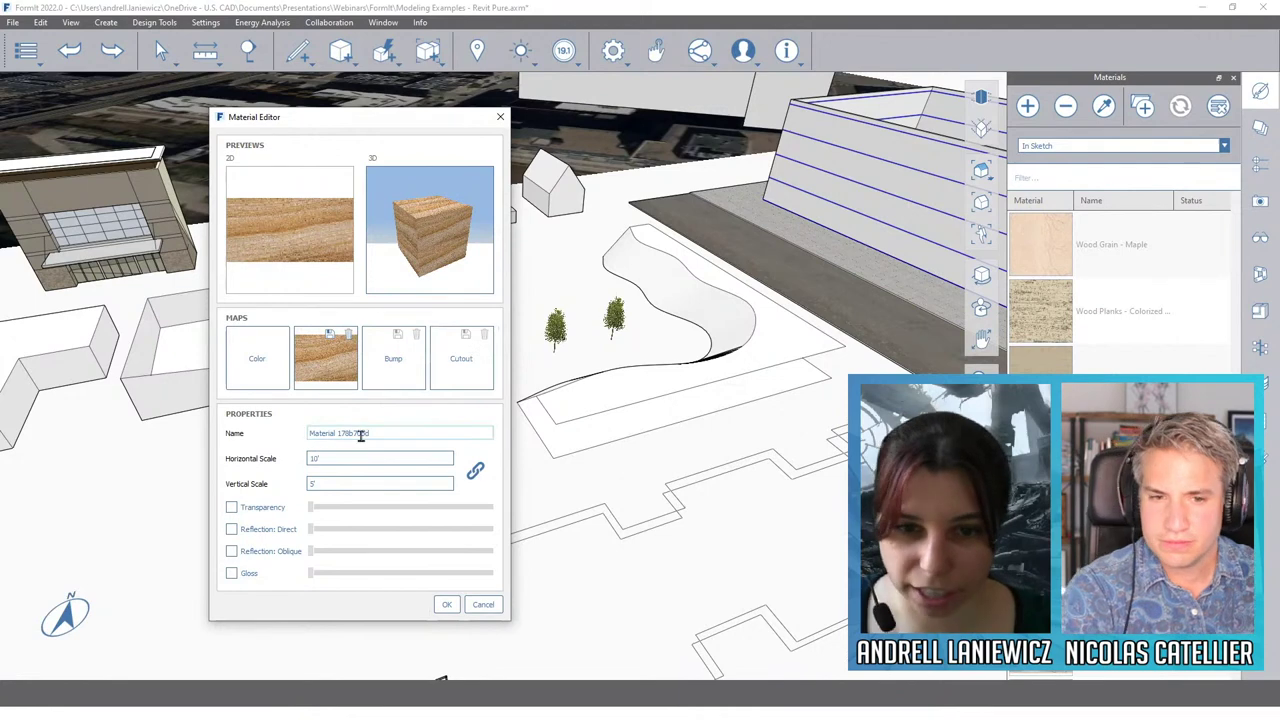
left_click(447, 604)
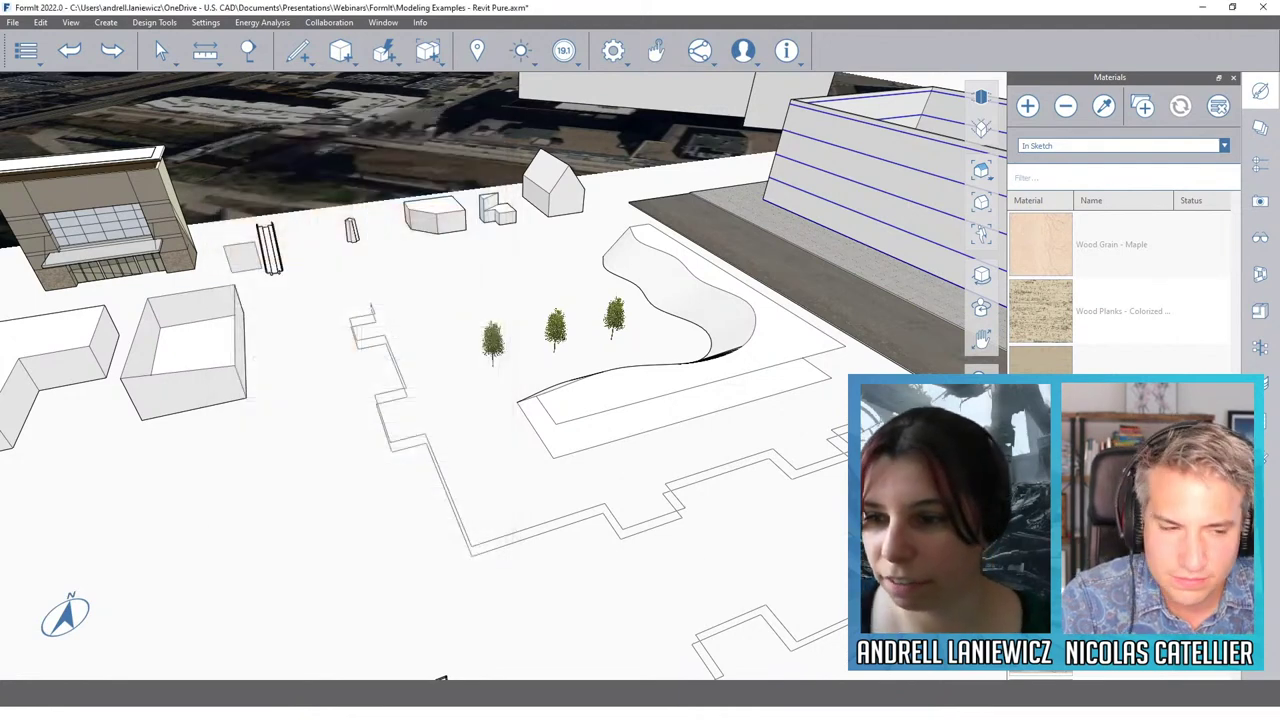
left_click(757, 368)
scroll(781, 360, "up", 3)
scroll(779, 357, "up", 5)
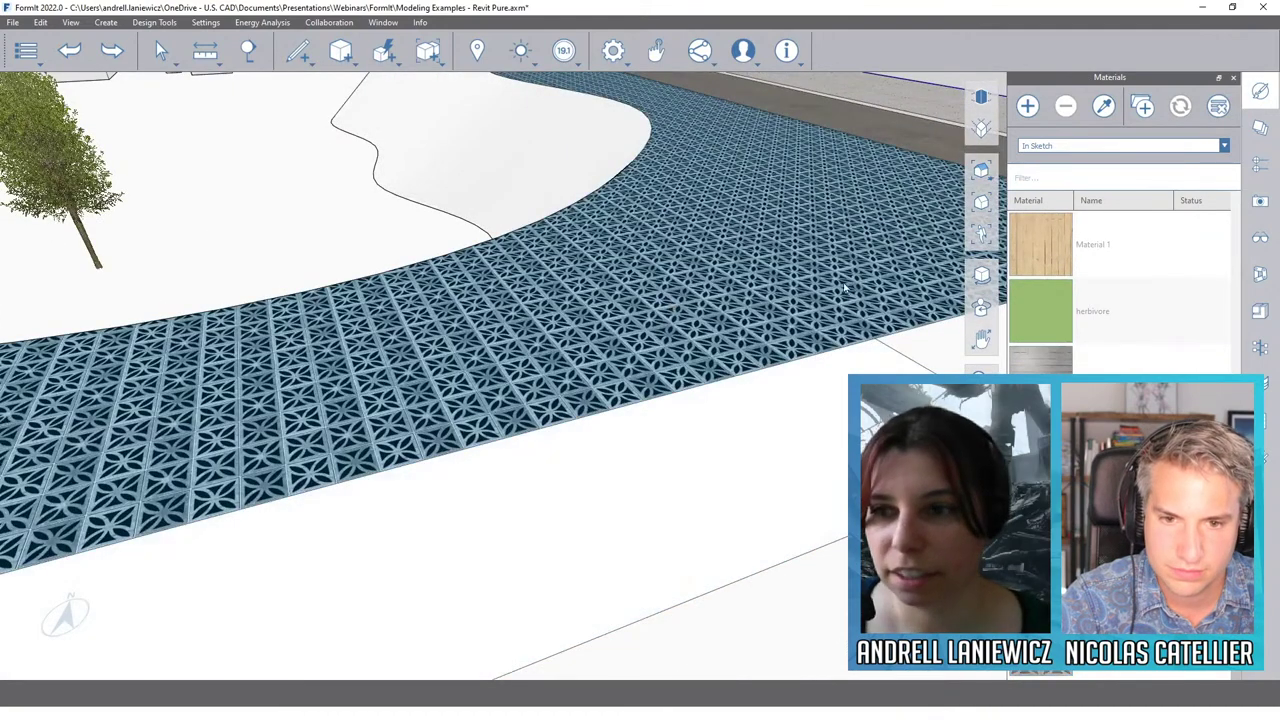
Step: Start adjusting the paving material's placement from the surface's context menu
left_click(670, 310)
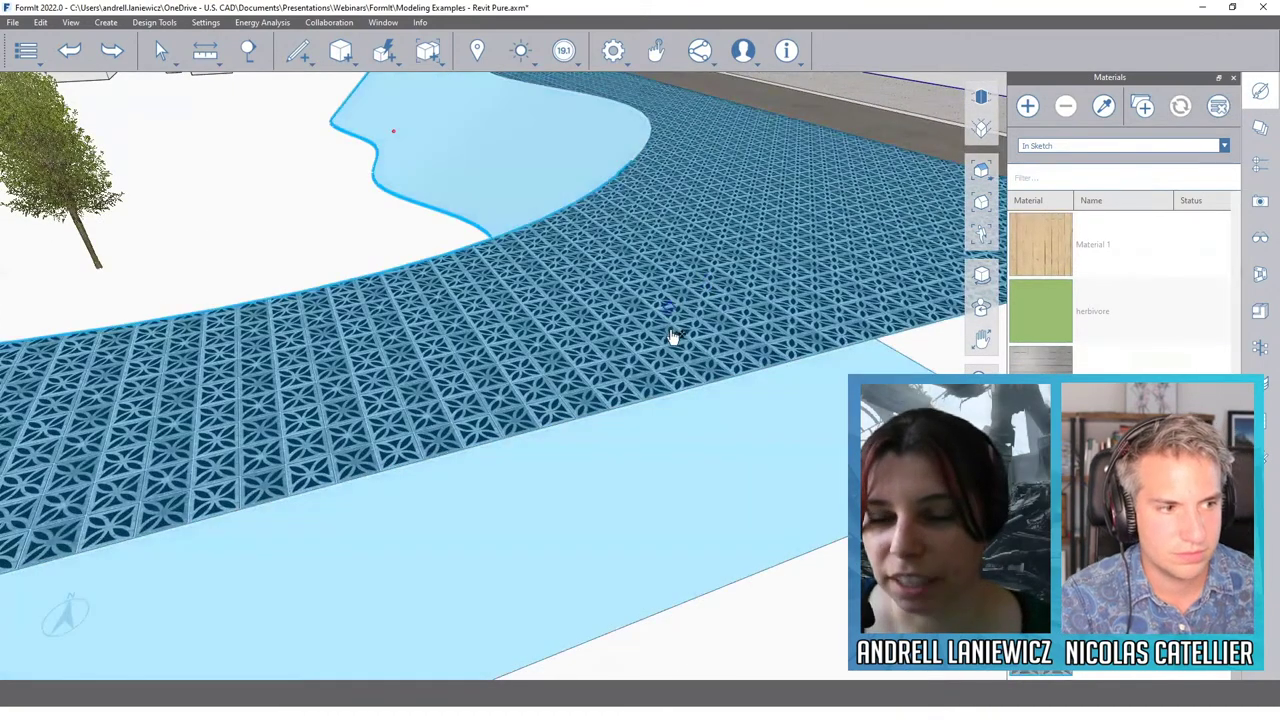
key("Escape")
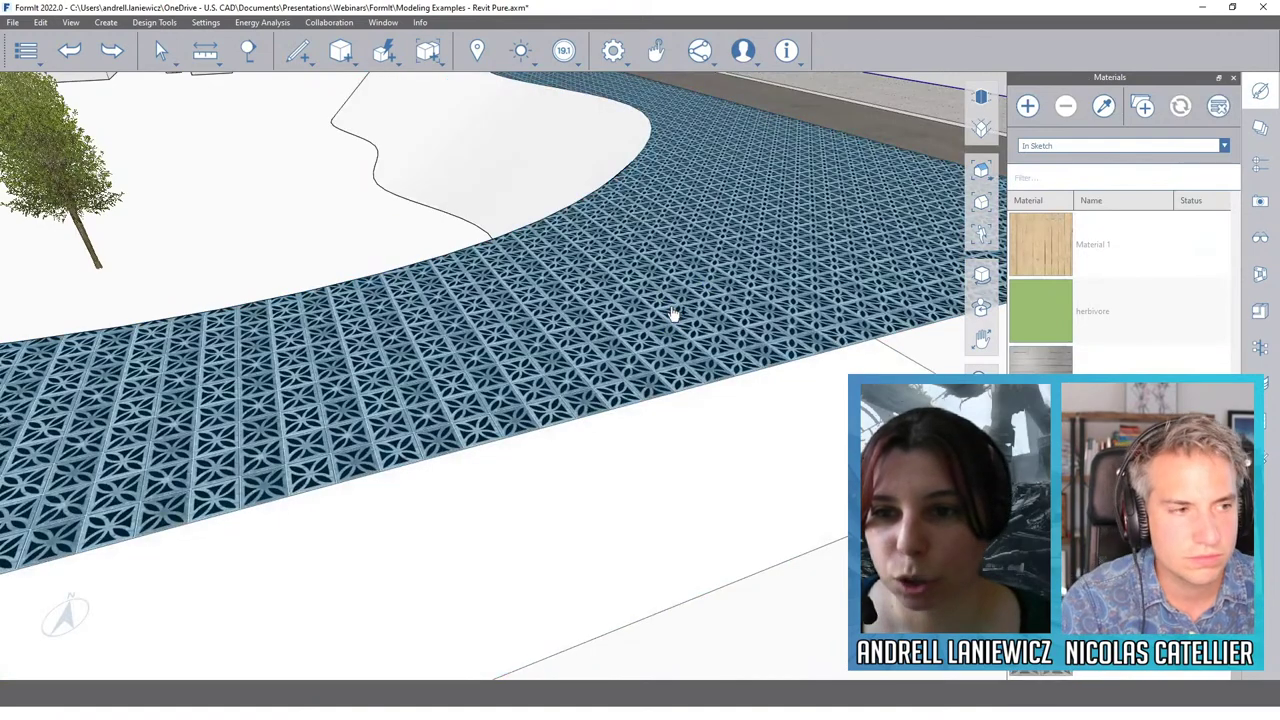
right_click(672, 313)
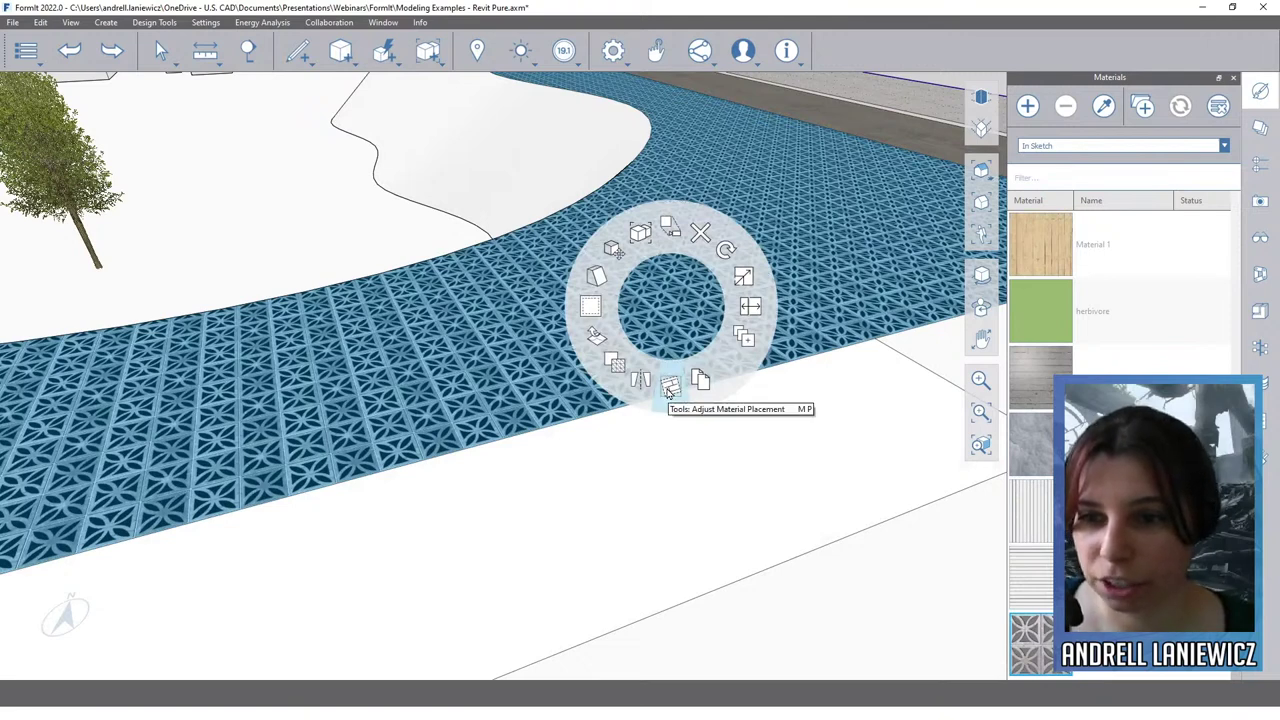
left_click(670, 390)
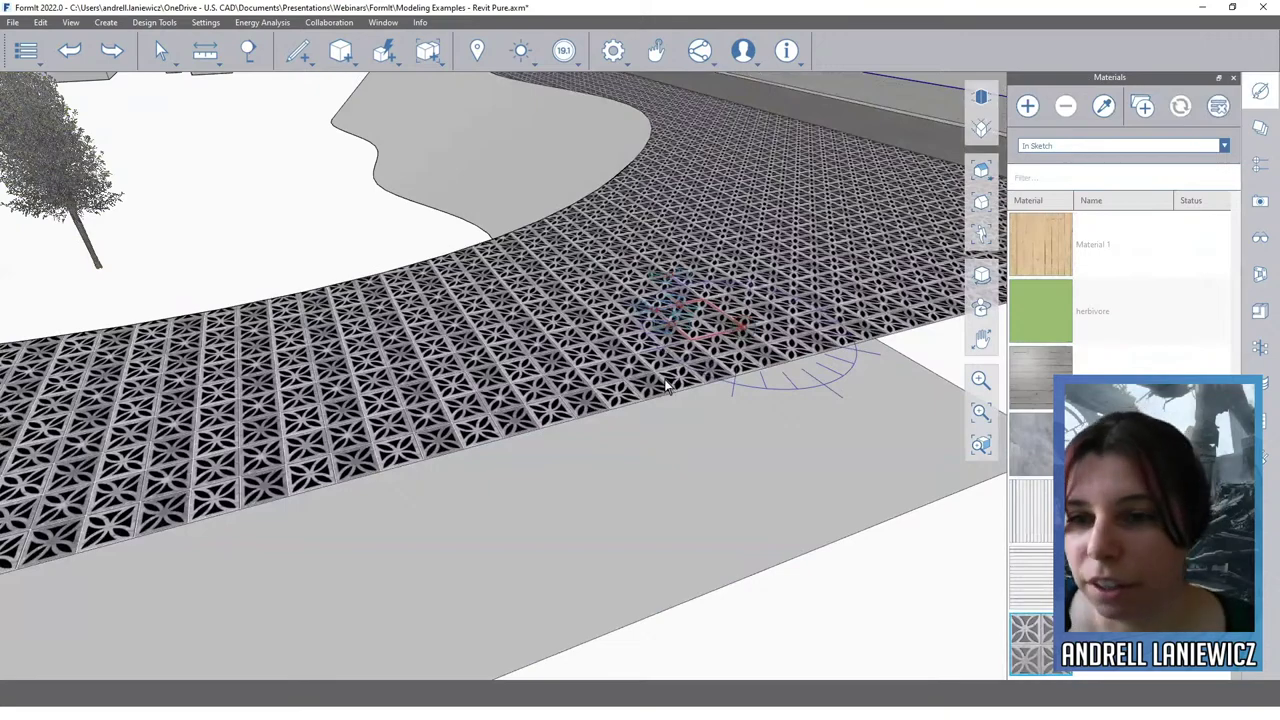
Step: Rotate the Block - Decorative tile pattern about -12.34°, then pull back to view the strip
middle_click_drag(667, 386, 548, 399)
scroll(548, 399, "up", 8)
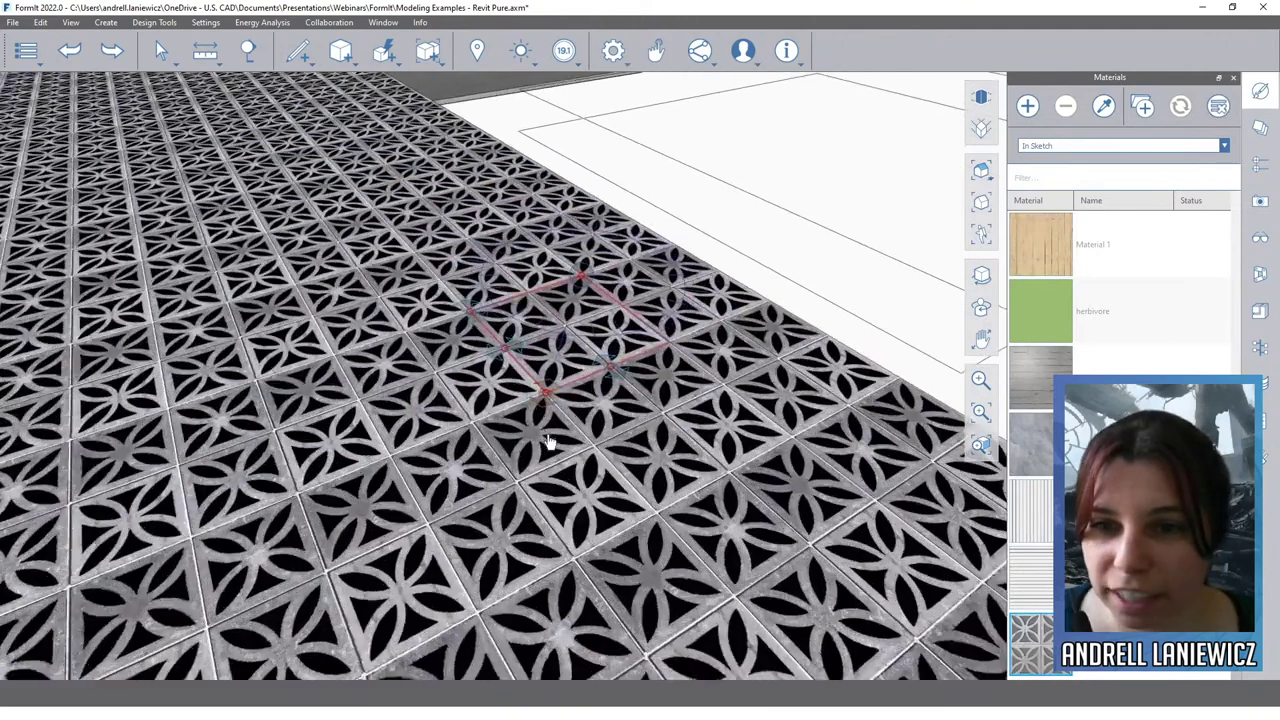
scroll(548, 410, "down", 4)
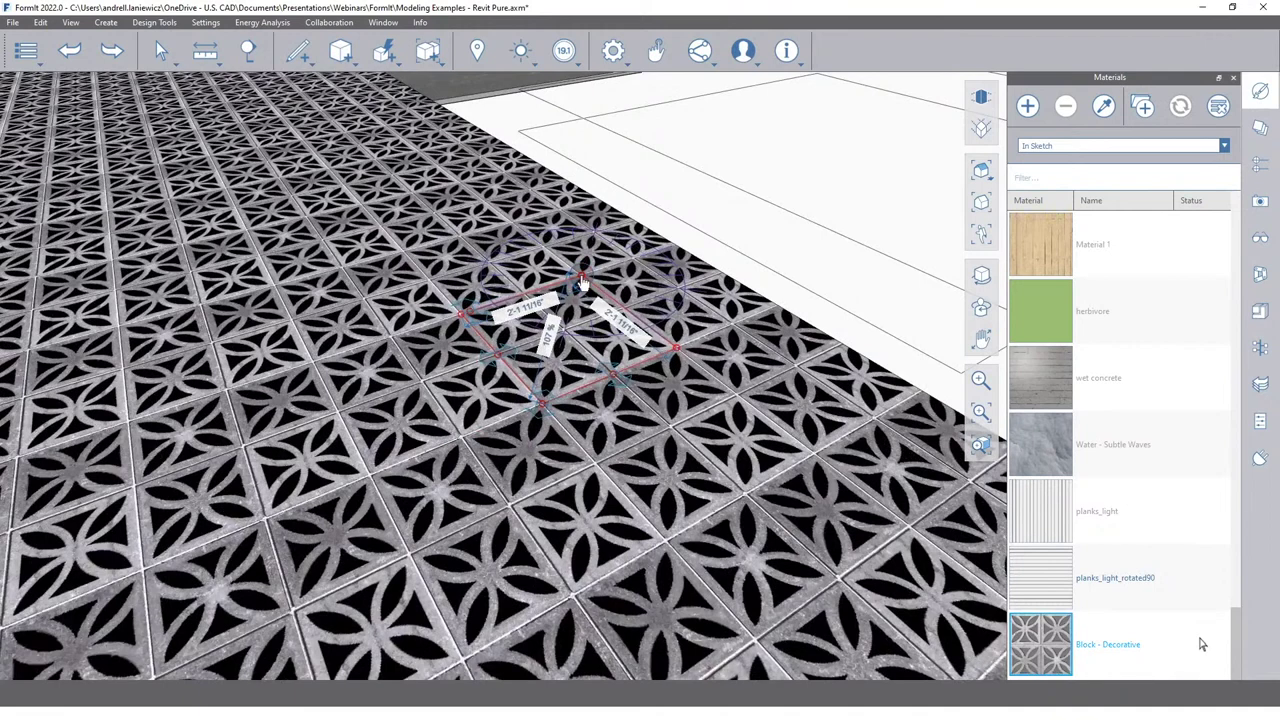
middle_click_drag(585, 268, 720, 287)
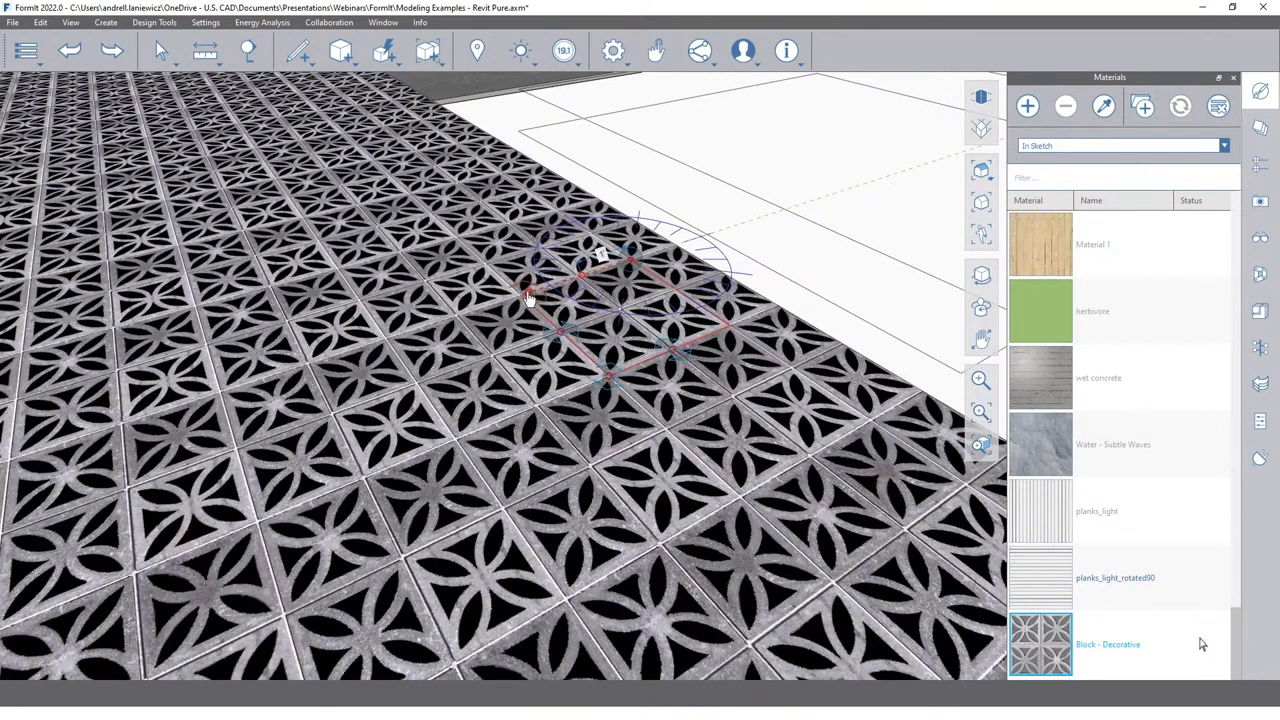
left_click_drag(510, 278, 824, 408)
scroll(824, 408, "down", 5)
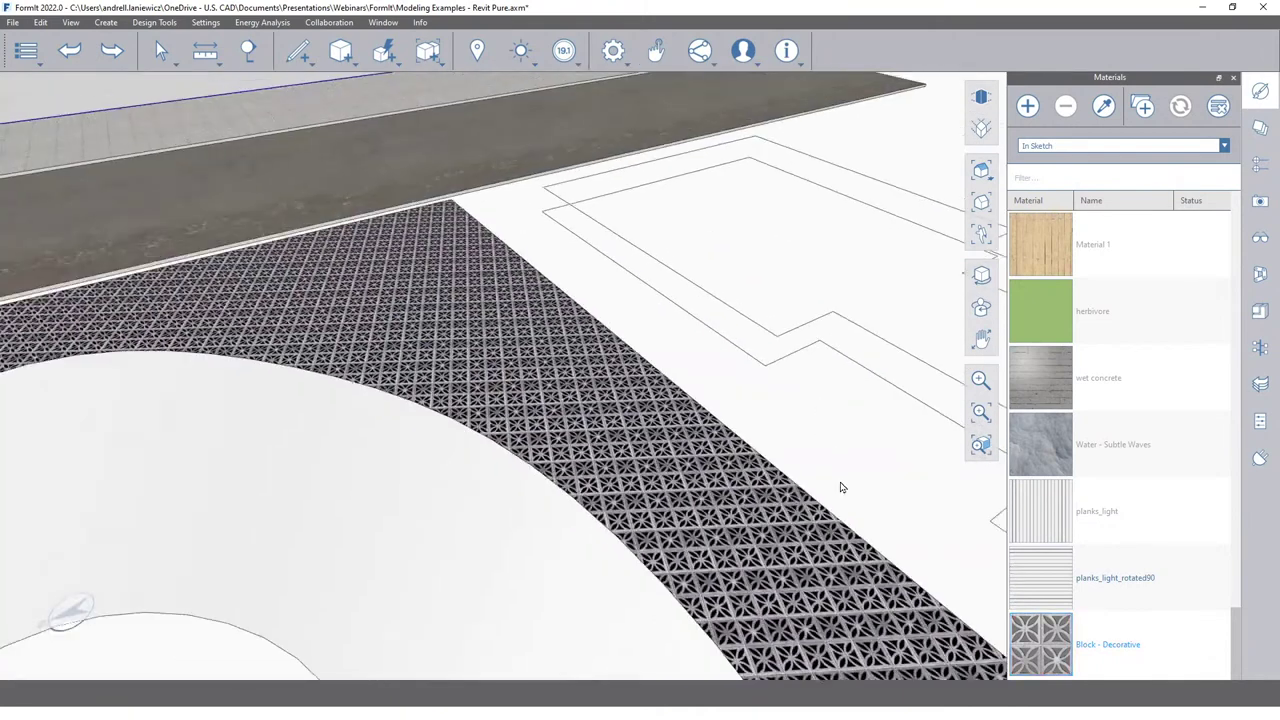
middle_click_drag(840, 486, 597, 603)
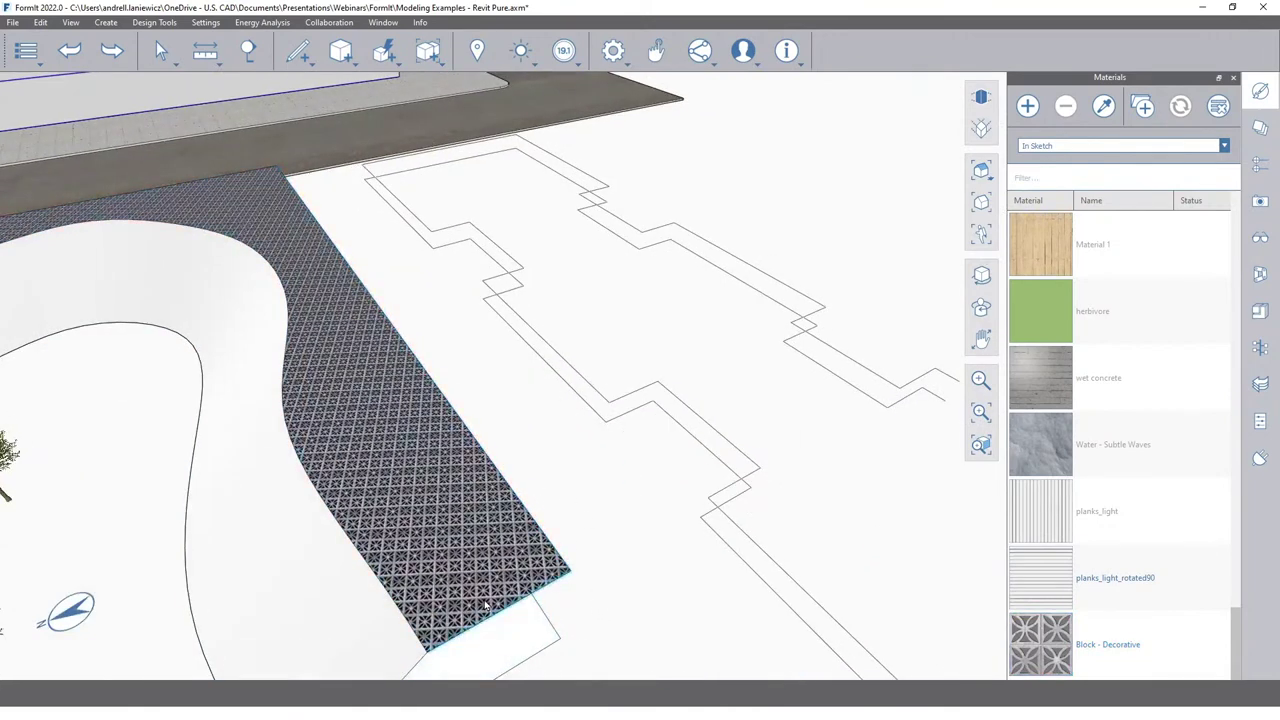
left_click(347, 525)
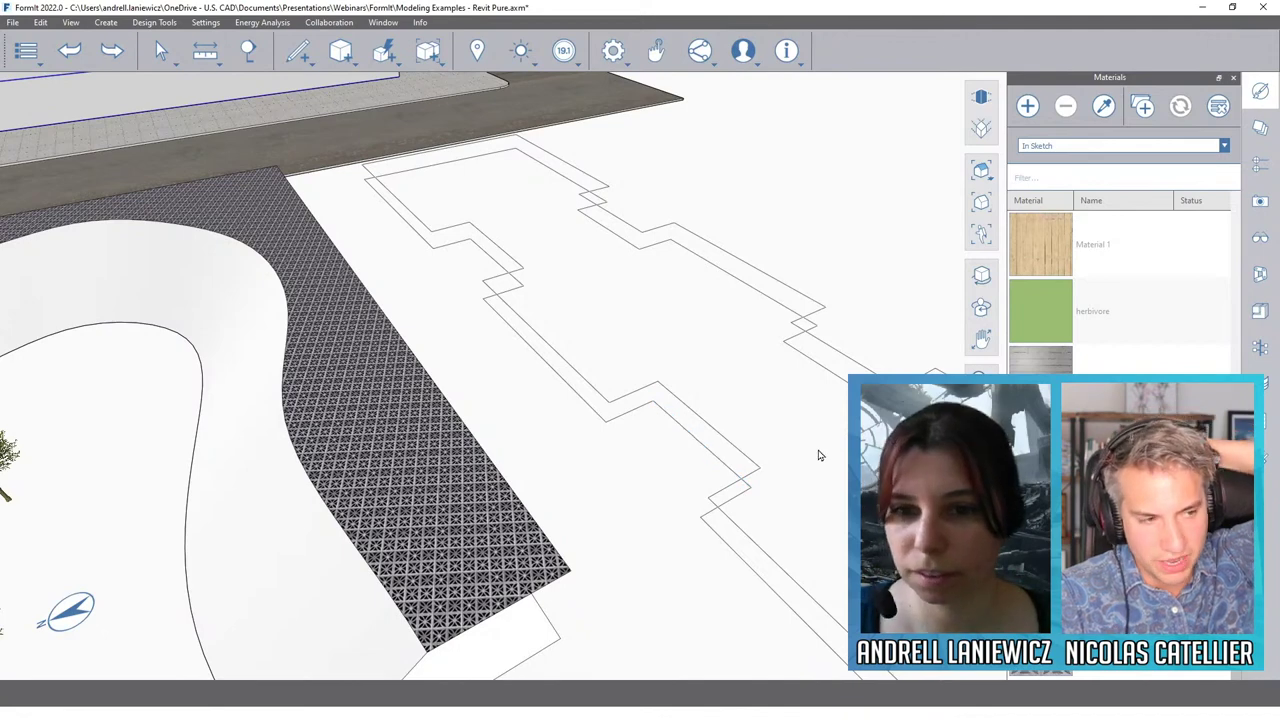
scroll(818, 455, "down", 5)
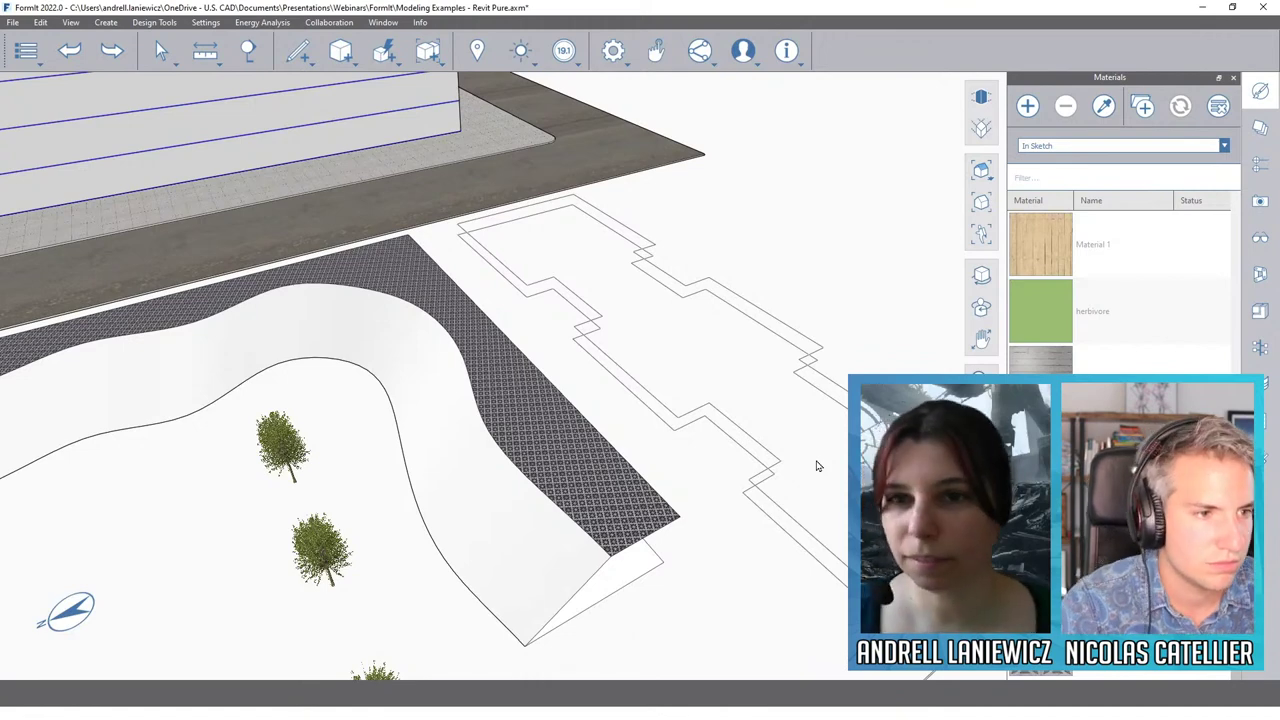
scroll(814, 466, "down", 5)
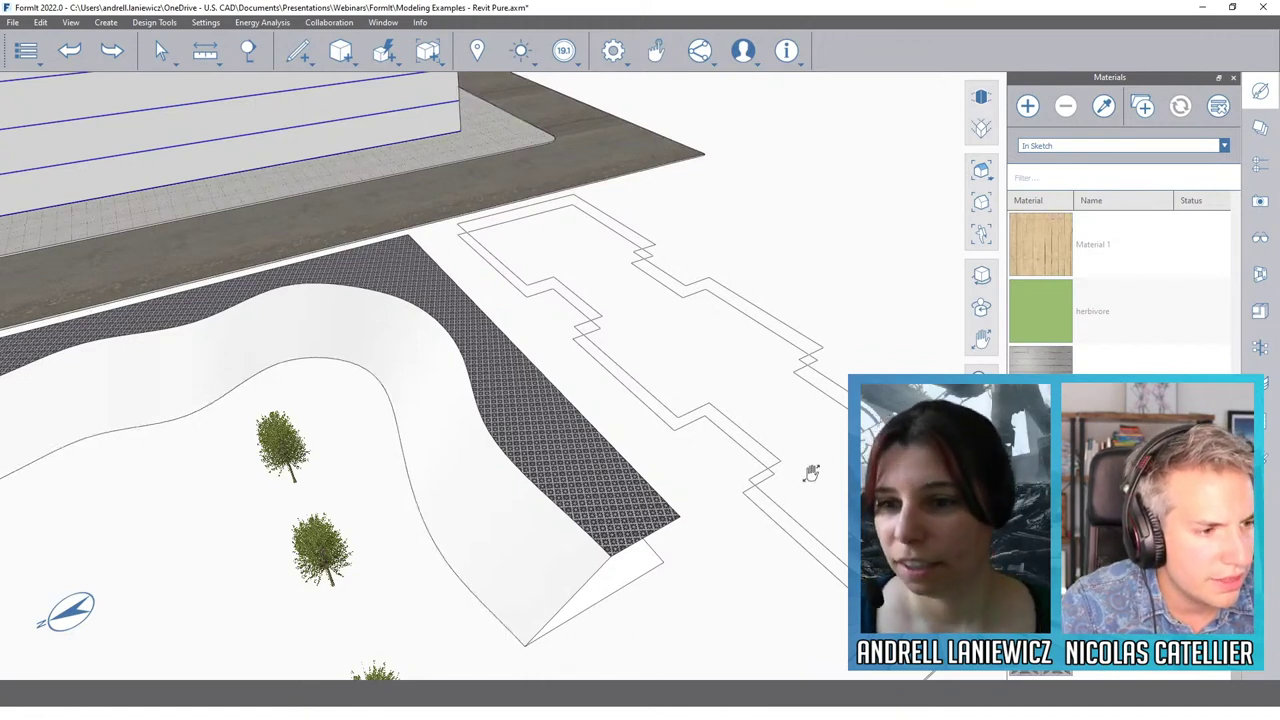
scroll(756, 473, "down", 3)
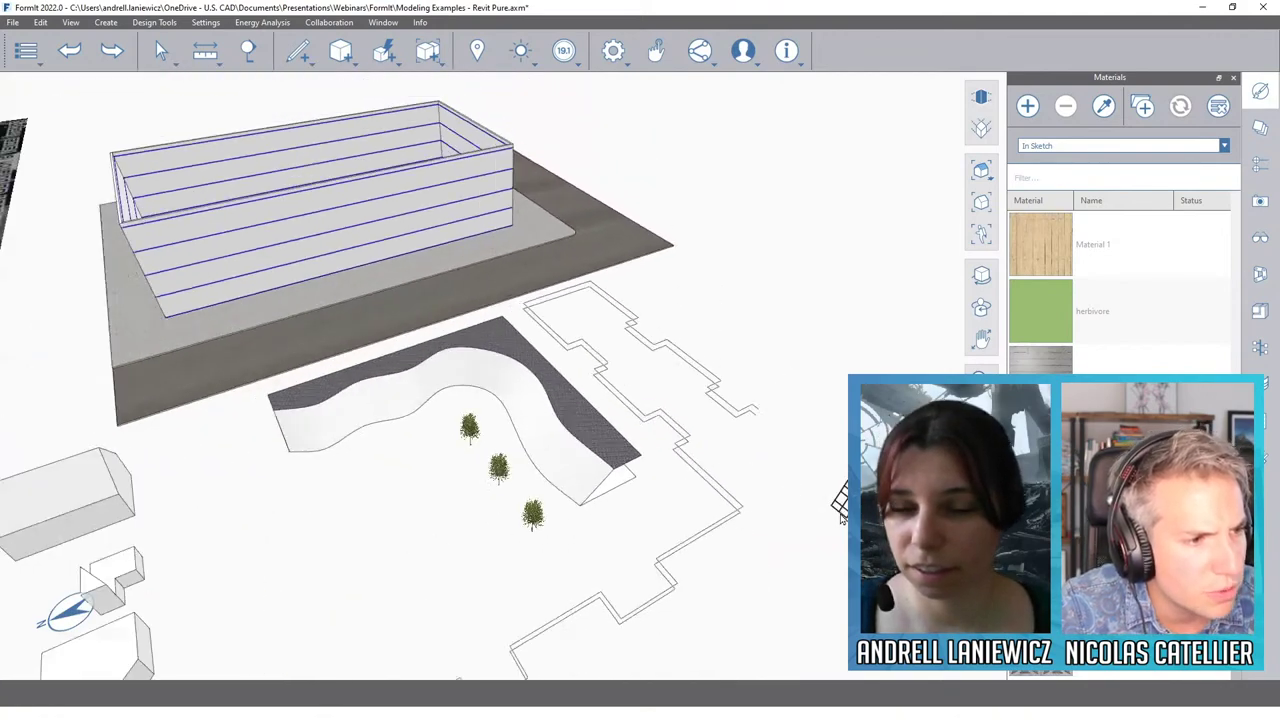
middle_click_drag(838, 478, 716, 364)
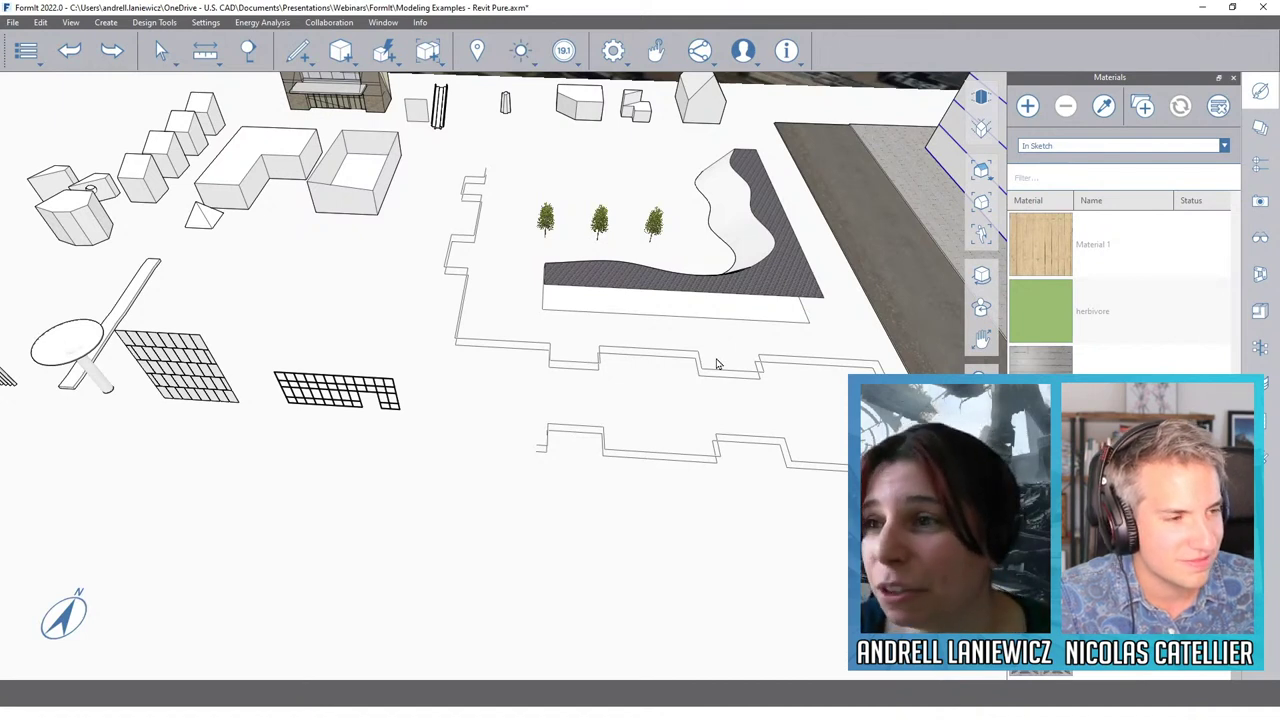
Step: Open the Groups Tree, select Group 17159, and leave its Revit Category as Mass
left_click(880, 262)
left_click(1260, 127)
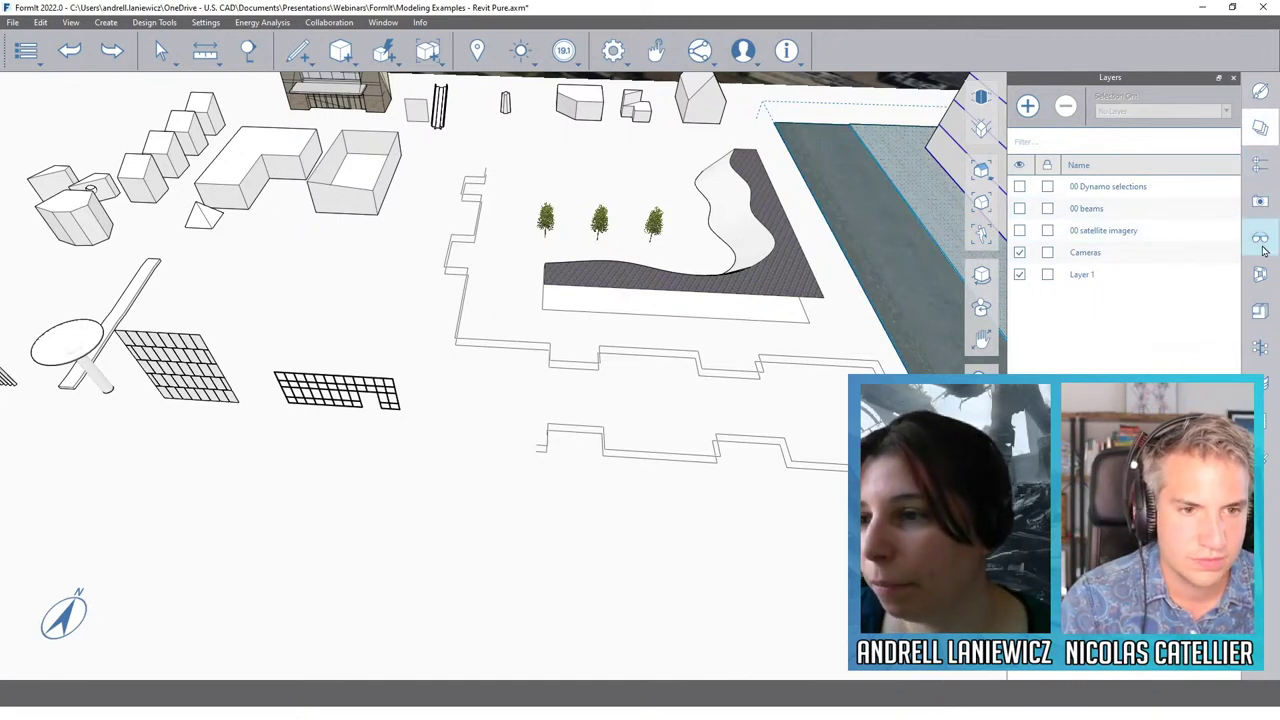
left_click(1262, 346)
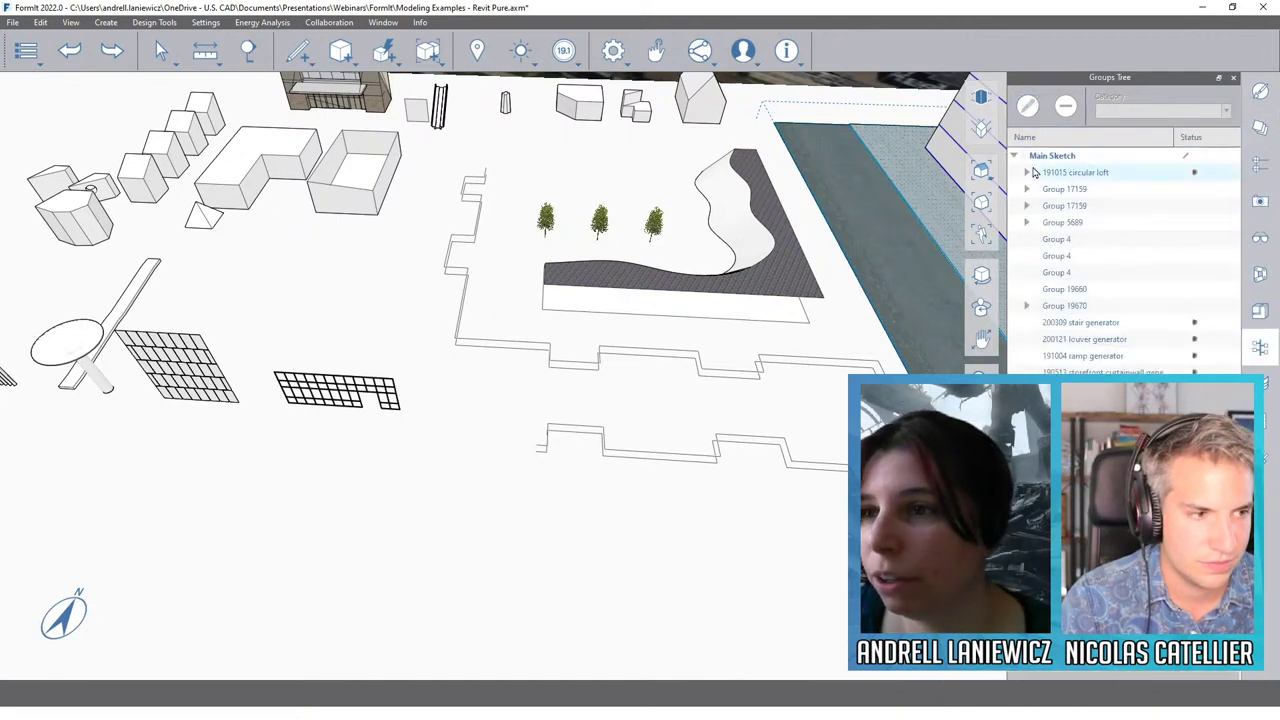
left_click(1076, 207)
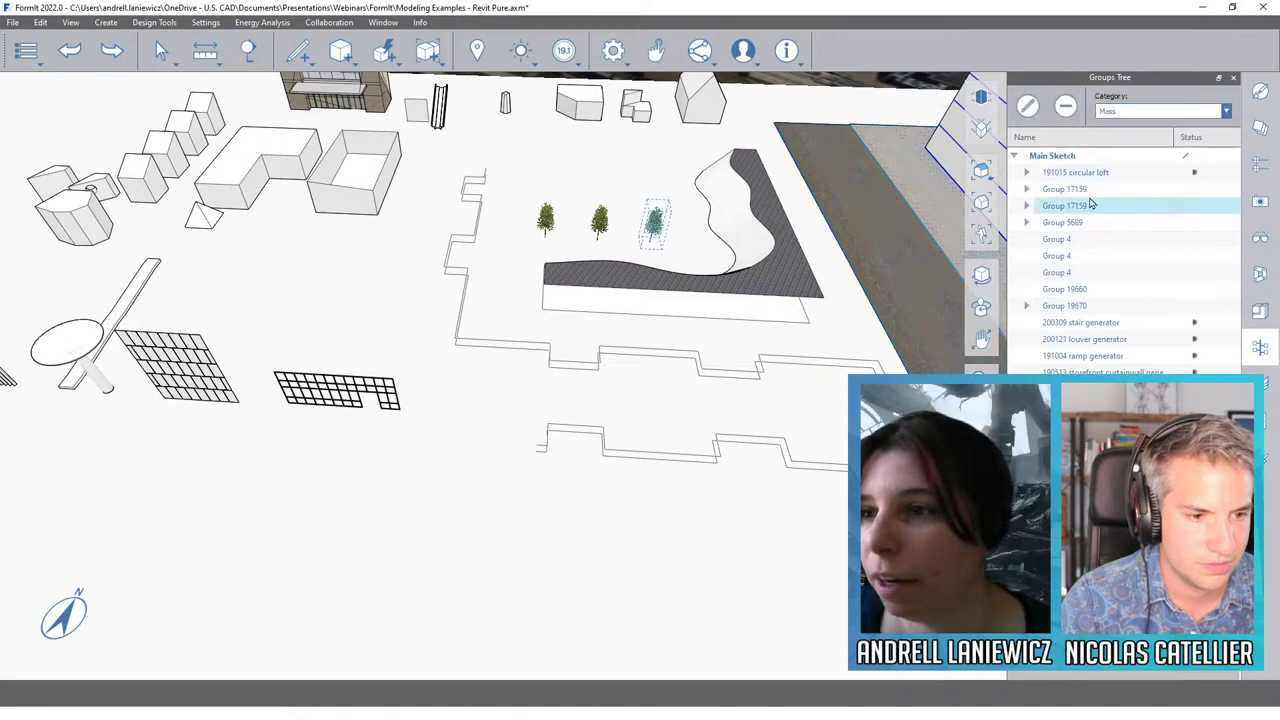
left_click(1222, 114)
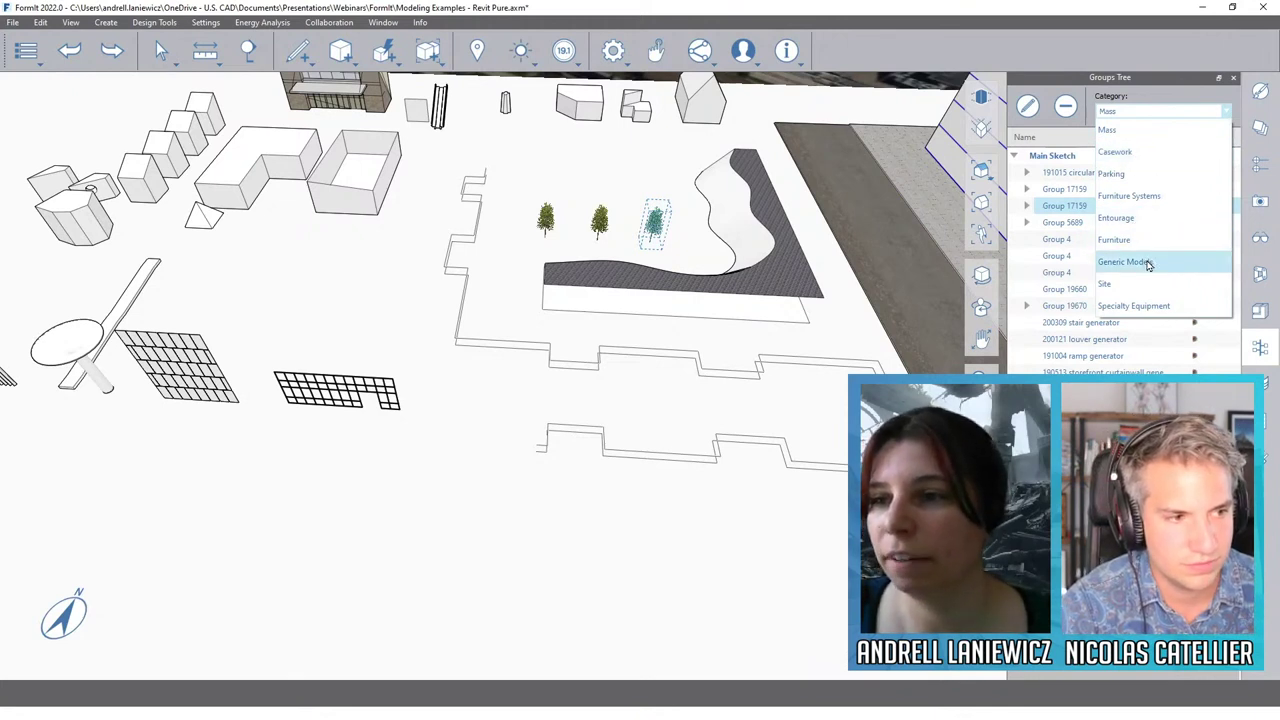
key("Escape")
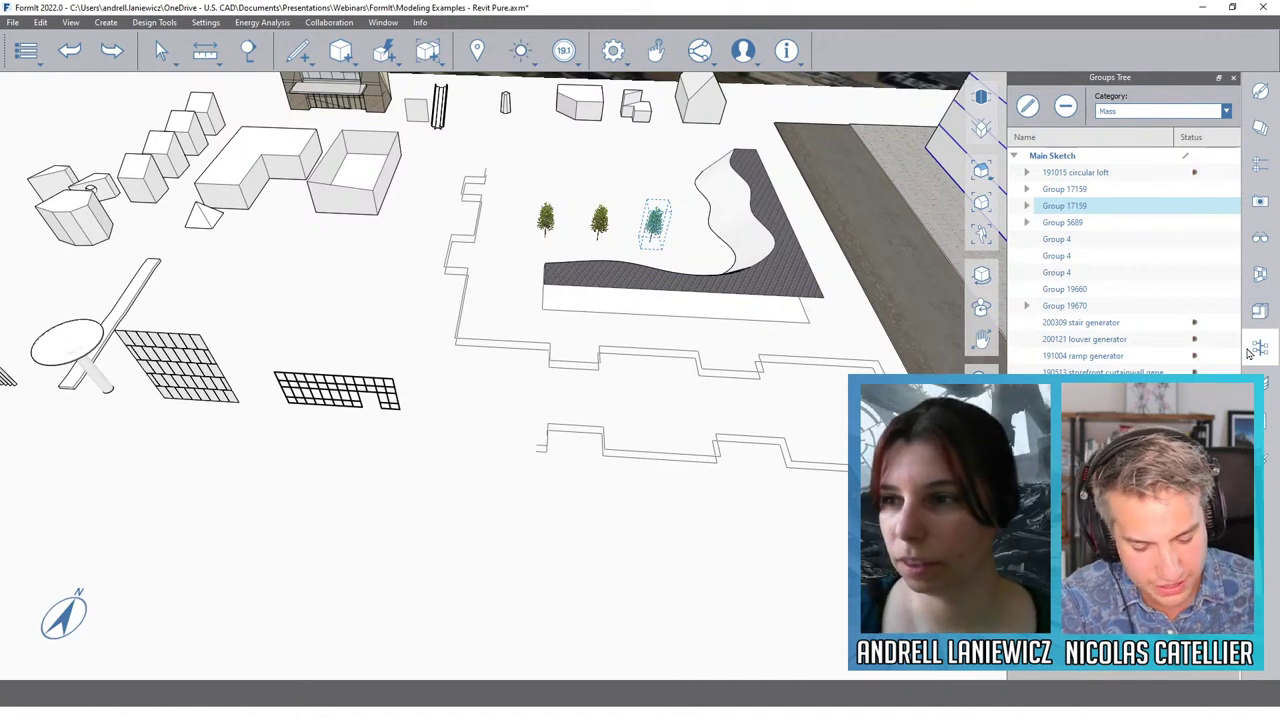
left_click(1260, 238)
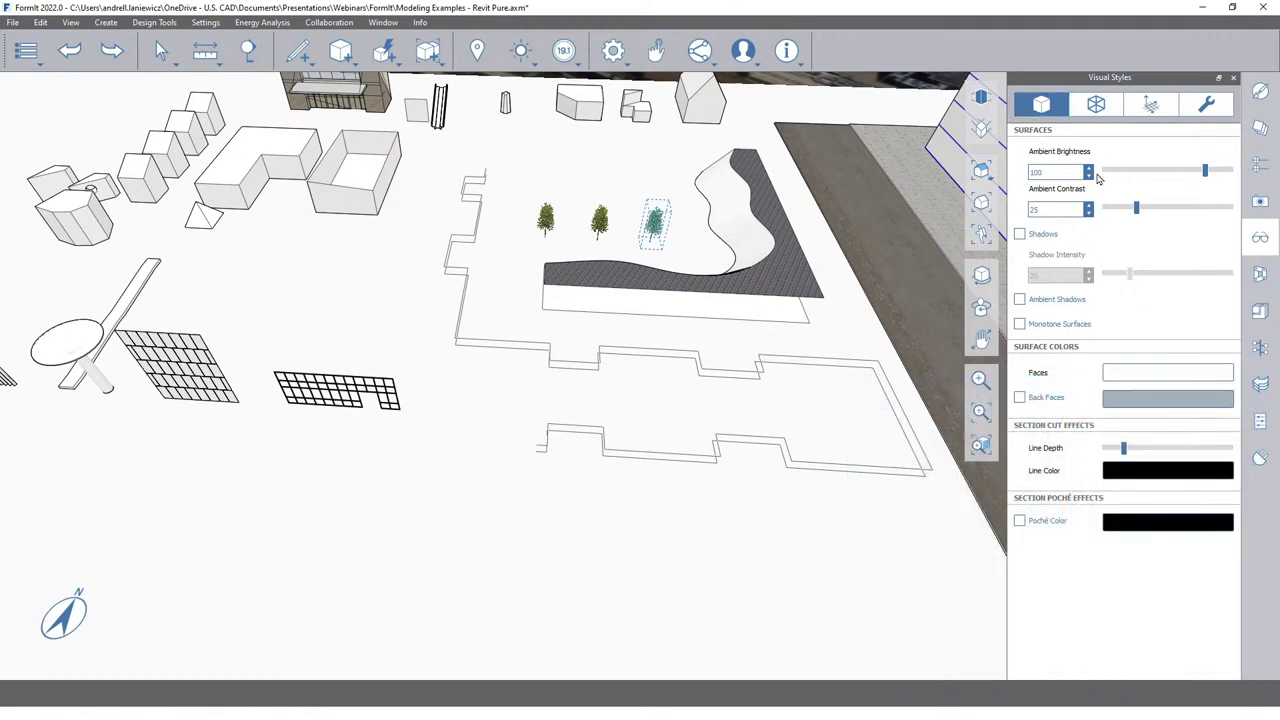
Step: Review the Edges and Environment tabs, toggling Grid and Axes on then off again
left_click(1105, 114)
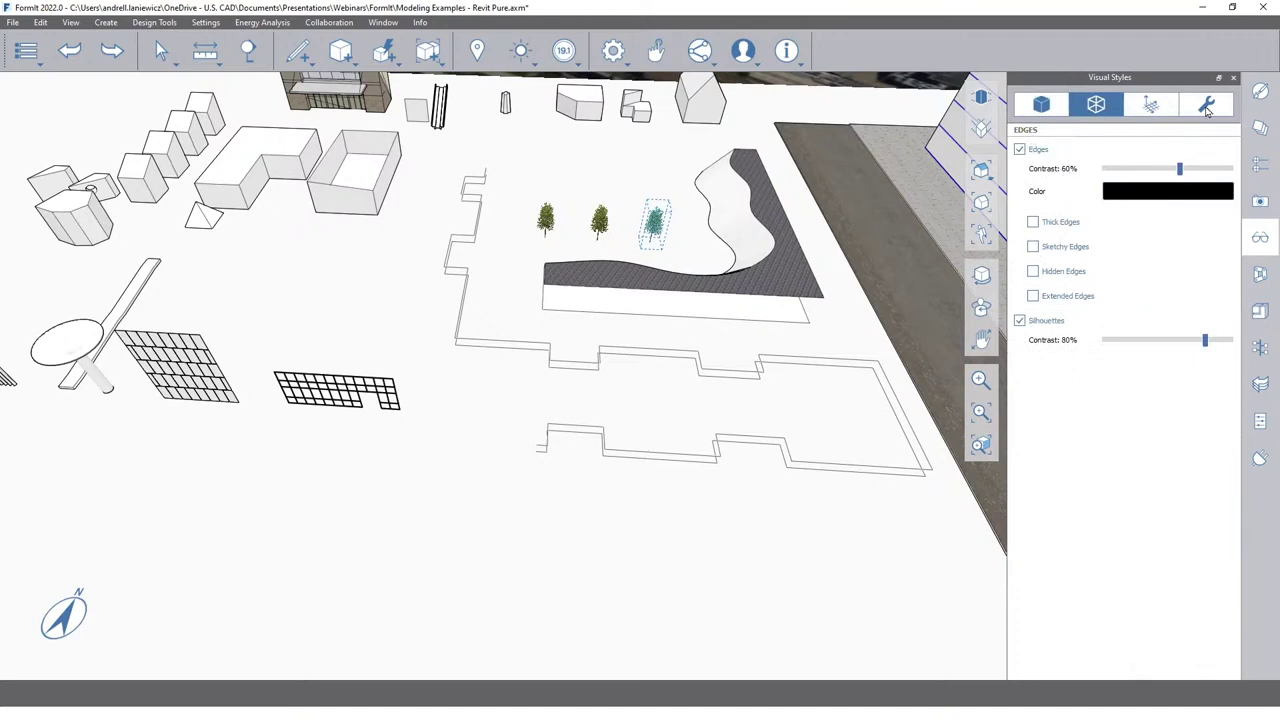
left_click(1151, 104)
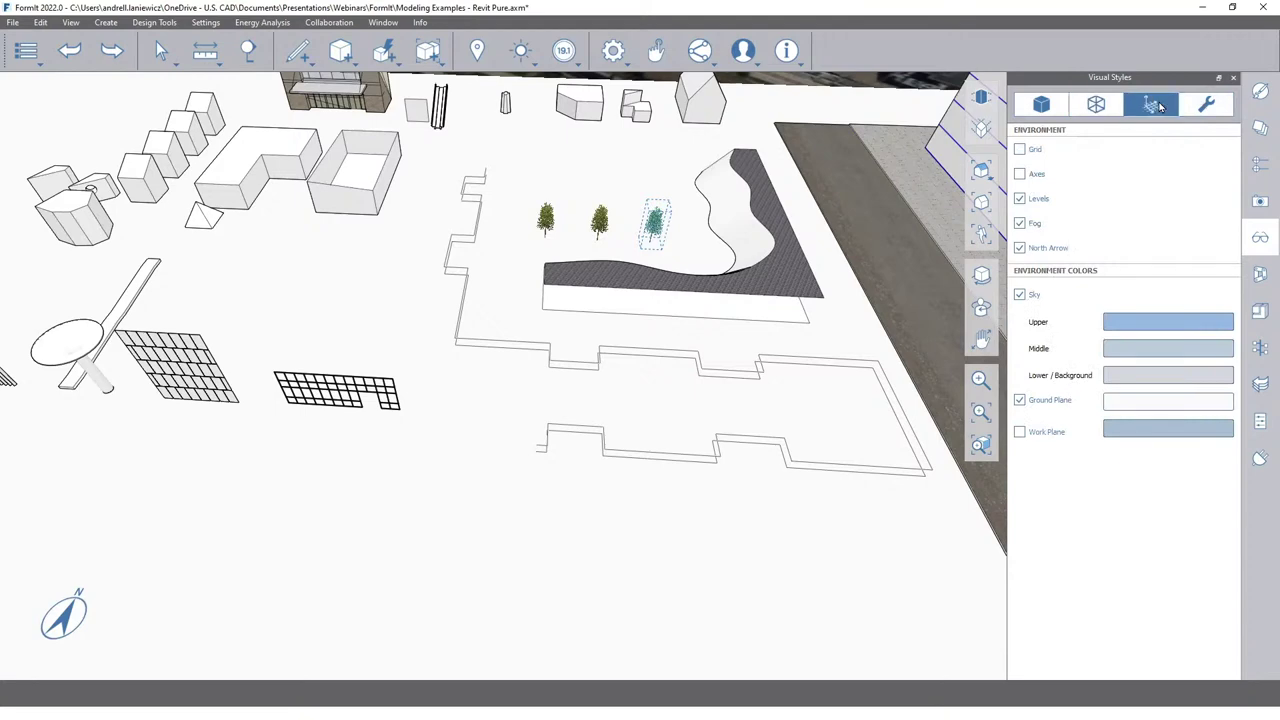
left_click(1019, 149)
left_click(1019, 174)
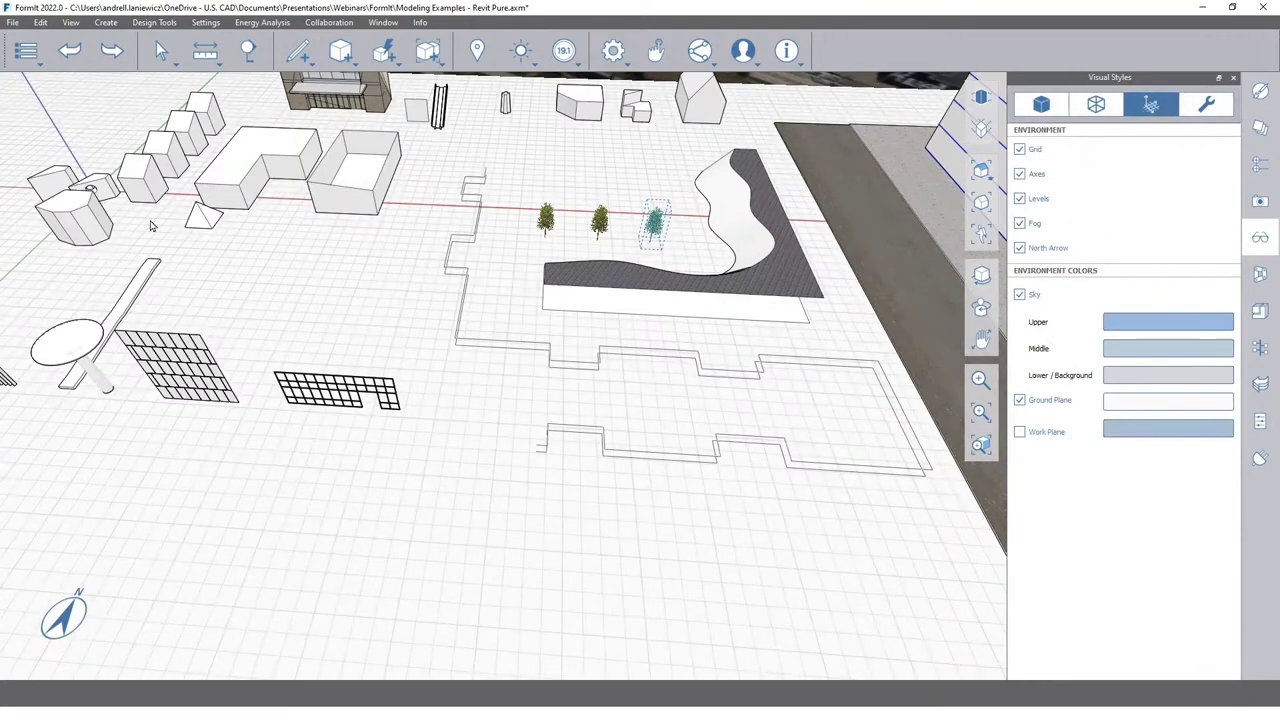
left_click(1019, 174)
left_click(1019, 149)
left_click(1208, 106)
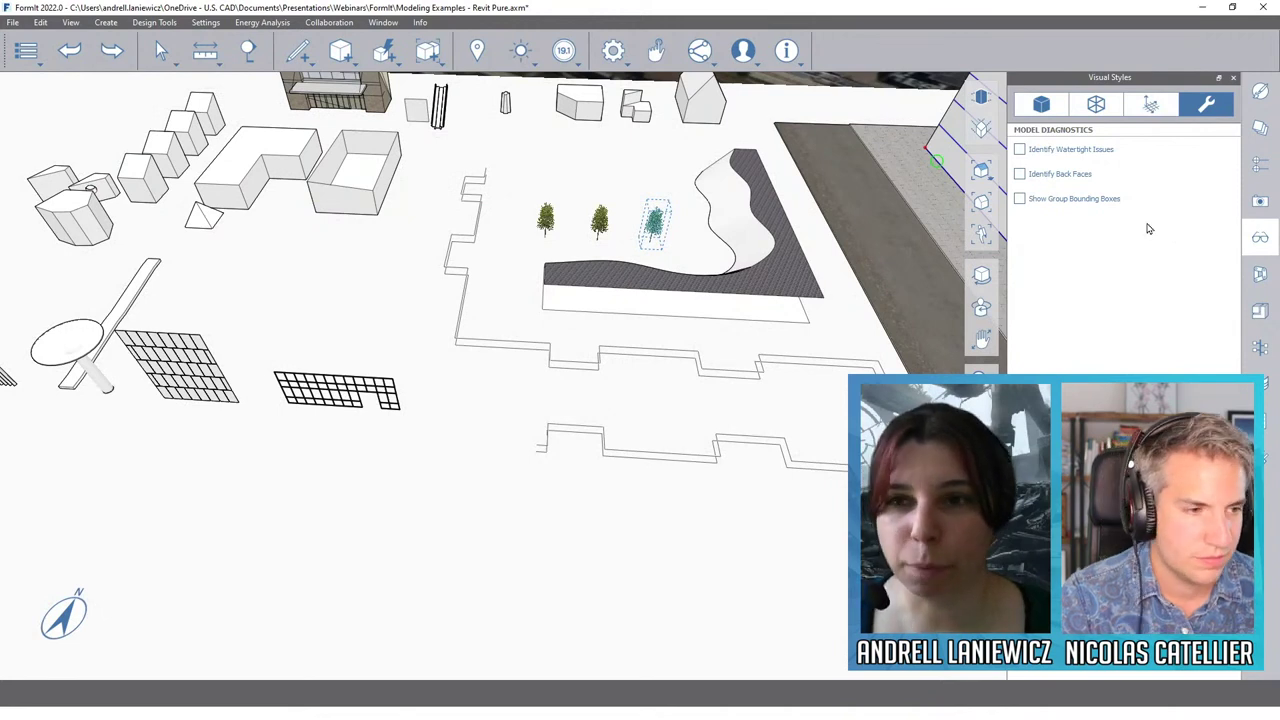
left_click(1052, 152)
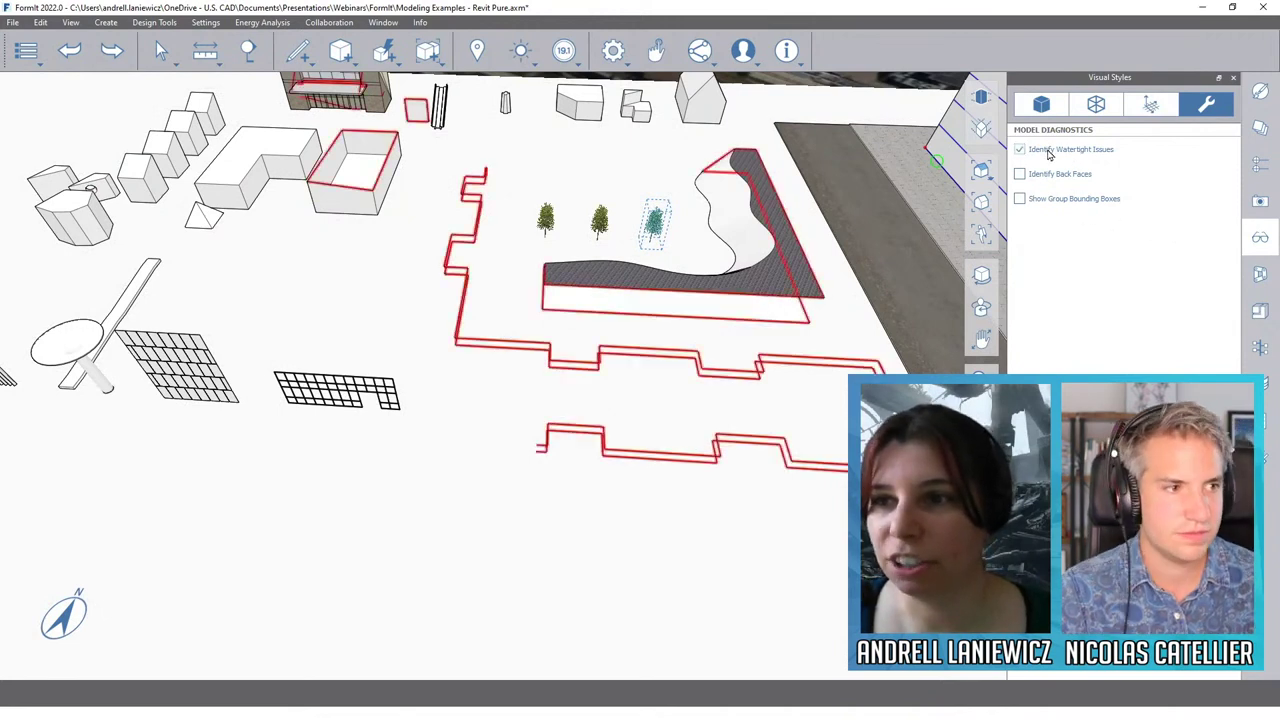
middle_click_drag(517, 251, 466, 290)
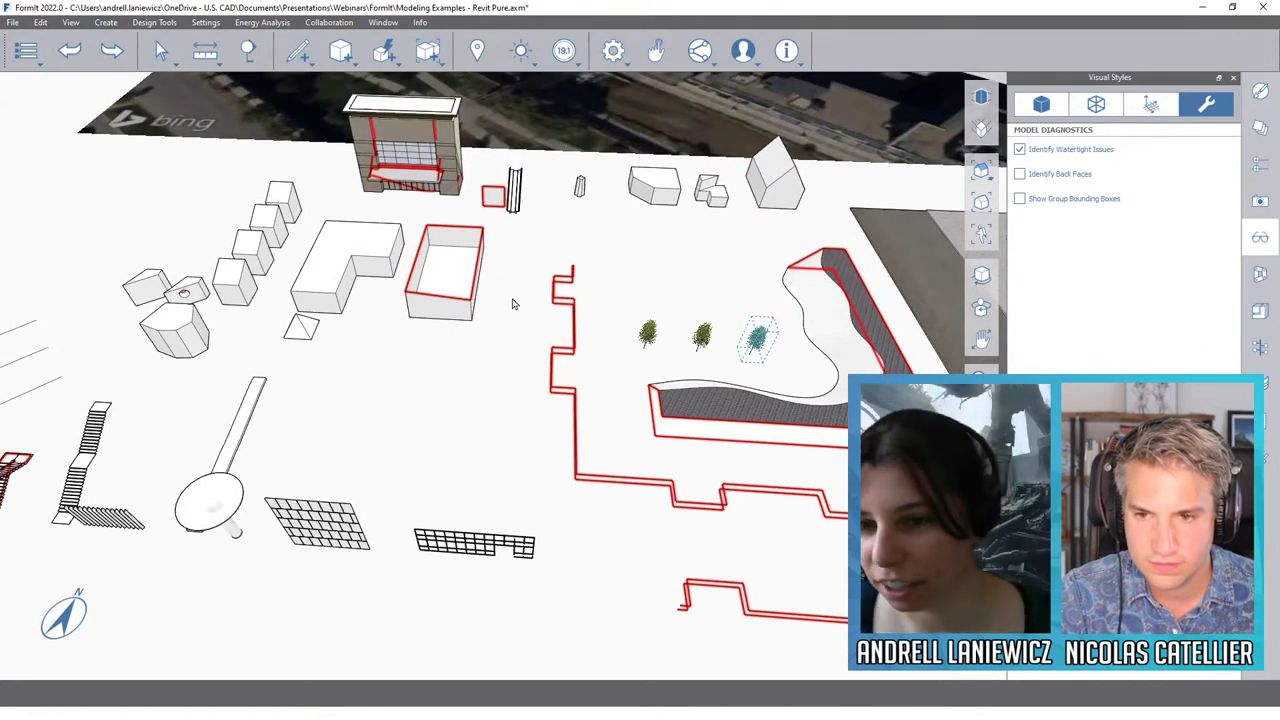
left_click(1020, 149)
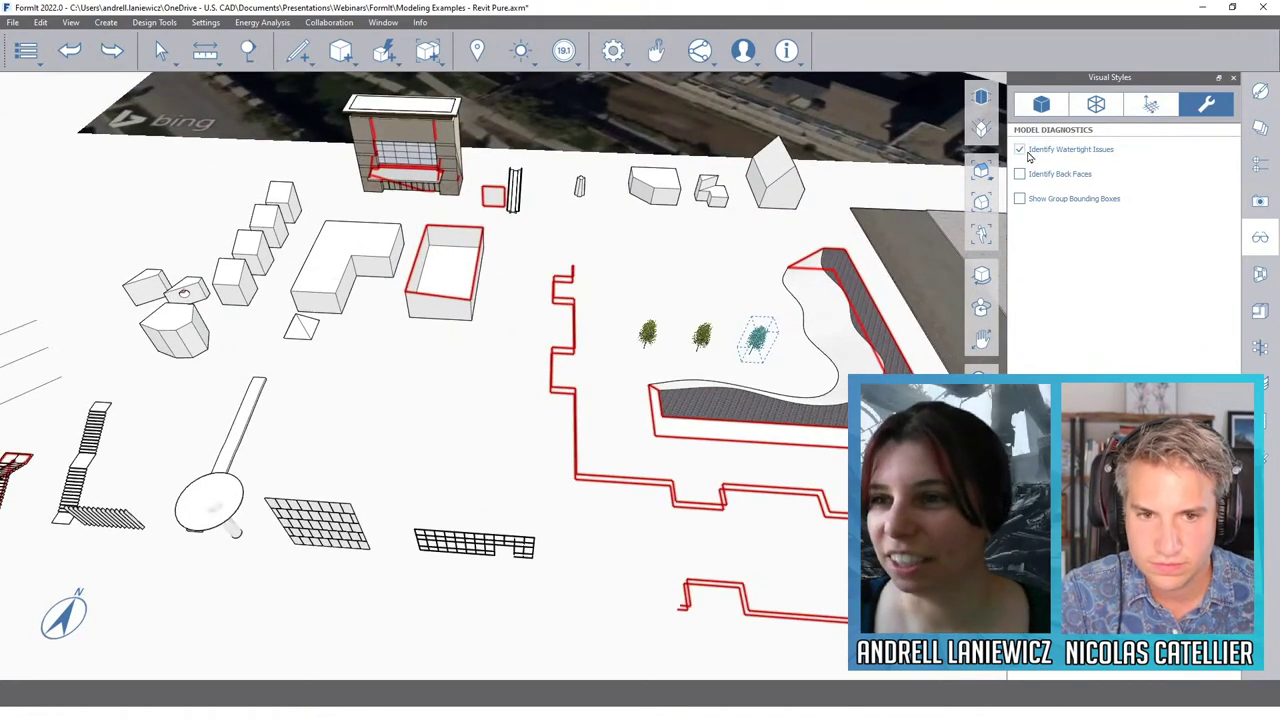
left_click(1020, 174)
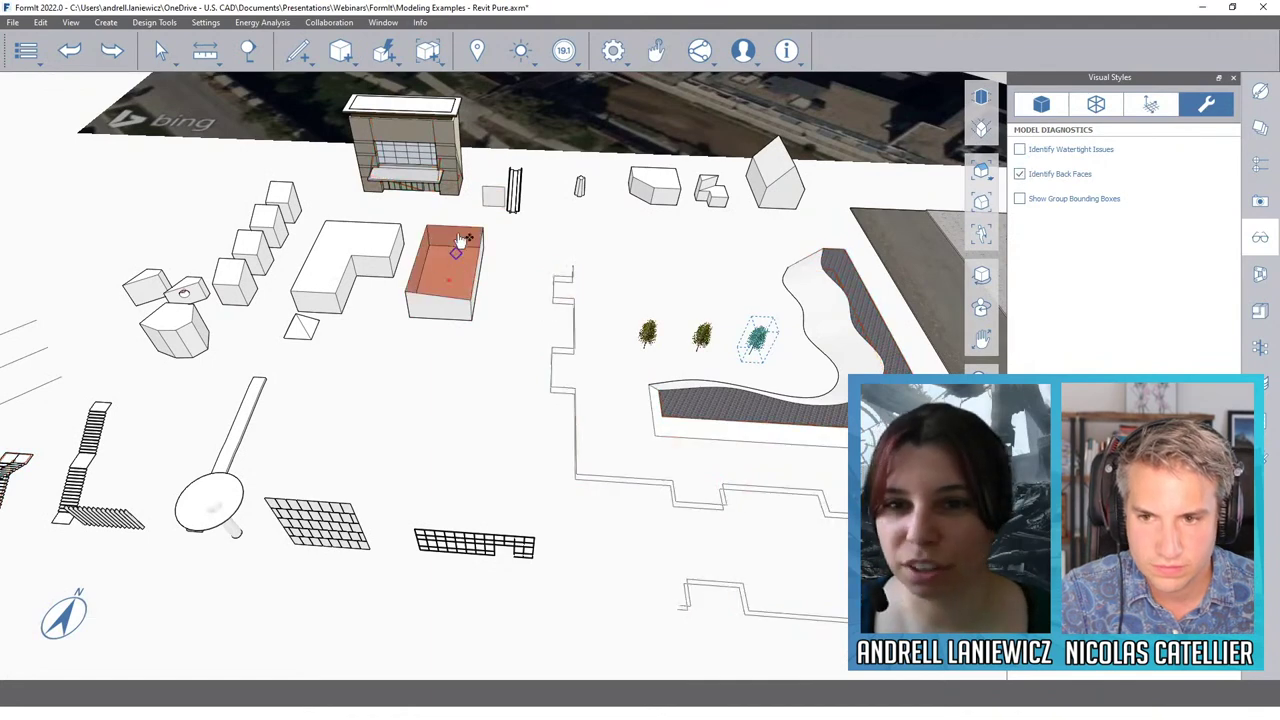
mouse_move(464, 298)
middle_mouse_down()
mouse_move(529, 314)
mouse_move(565, 430)
mouse_move(535, 385)
middle_mouse_up()
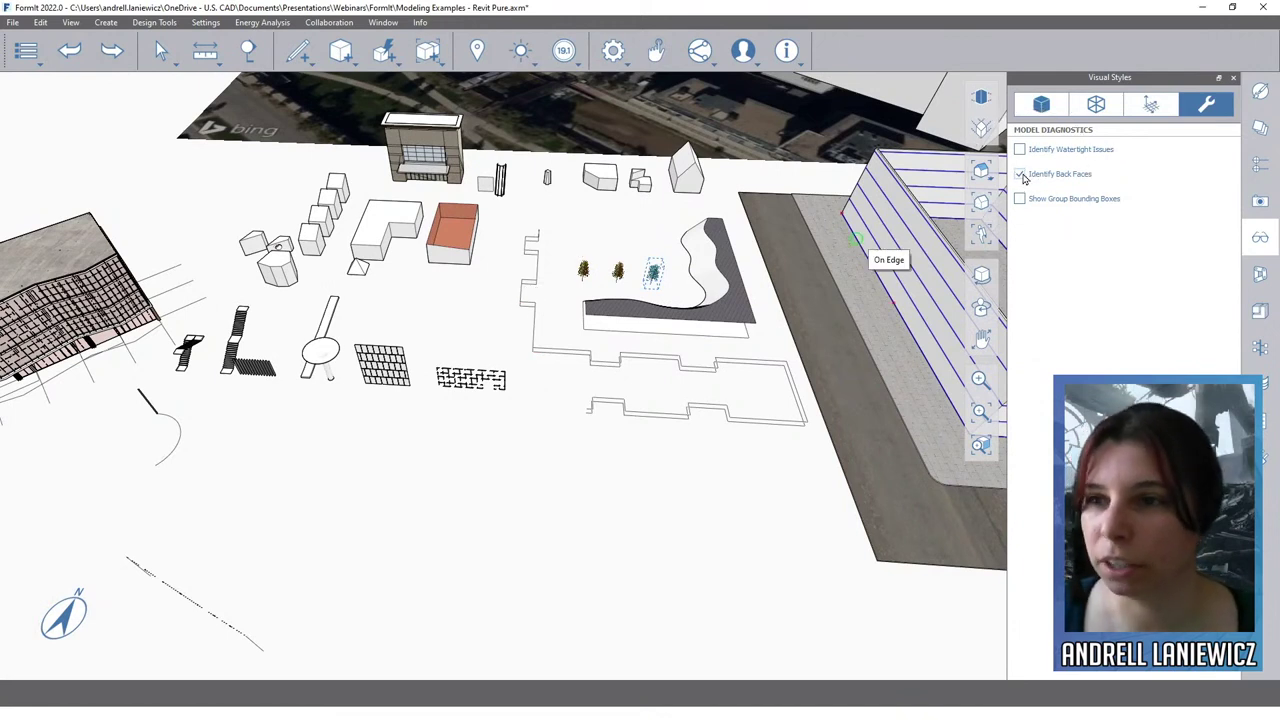
left_click(1020, 174)
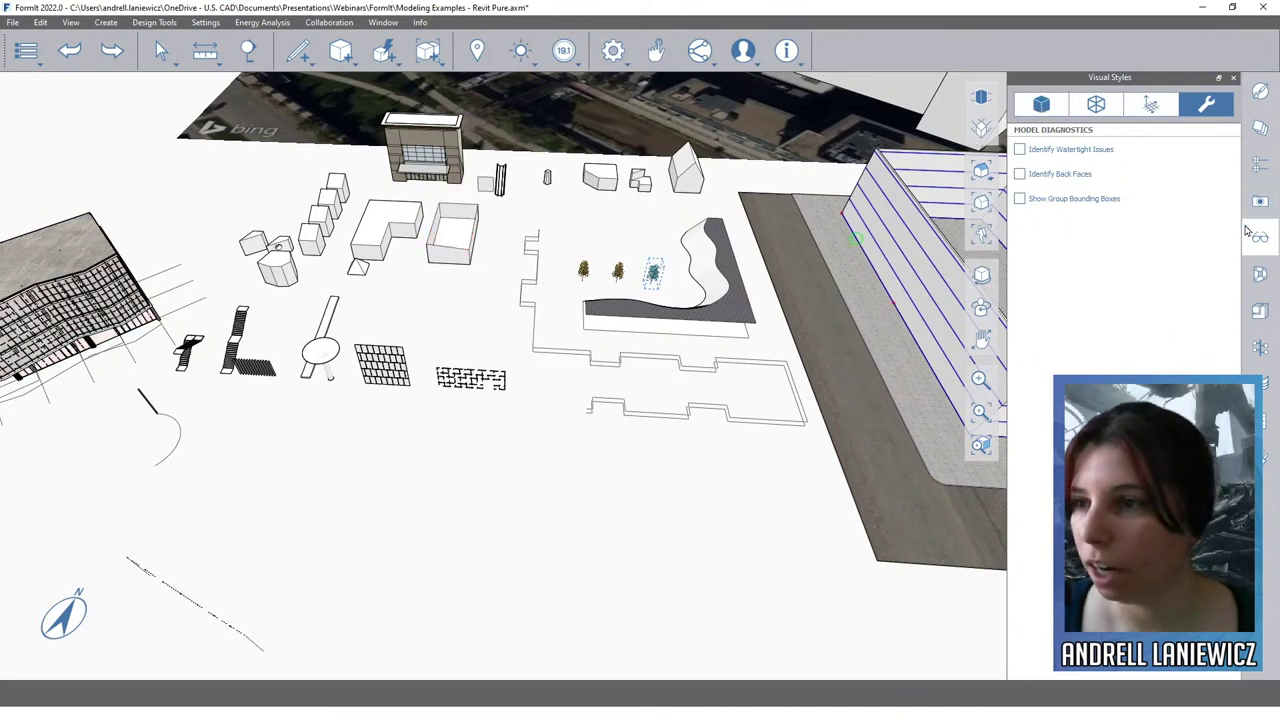
left_click(1250, 280)
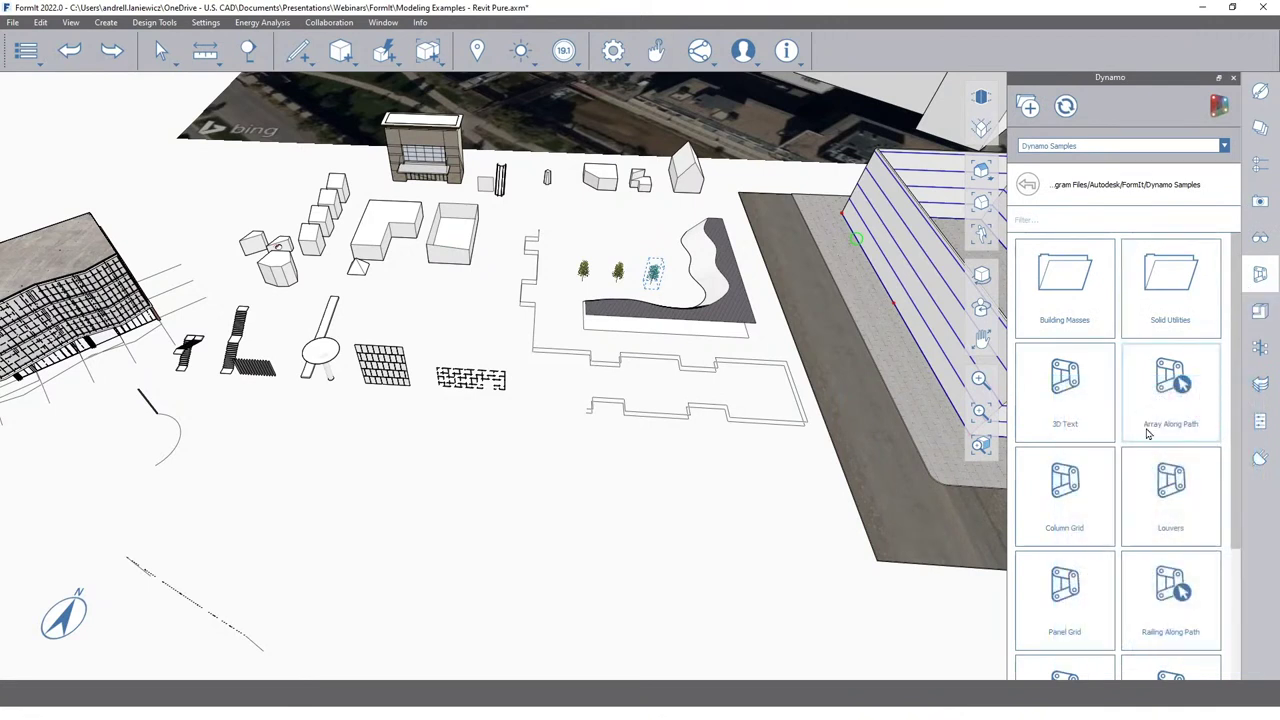
Step: Pick the Column Grid sample from the Dynamo Samples list and preview it over the site
scroll(1147, 450, "down", 2)
scroll(1147, 453, "down", 2)
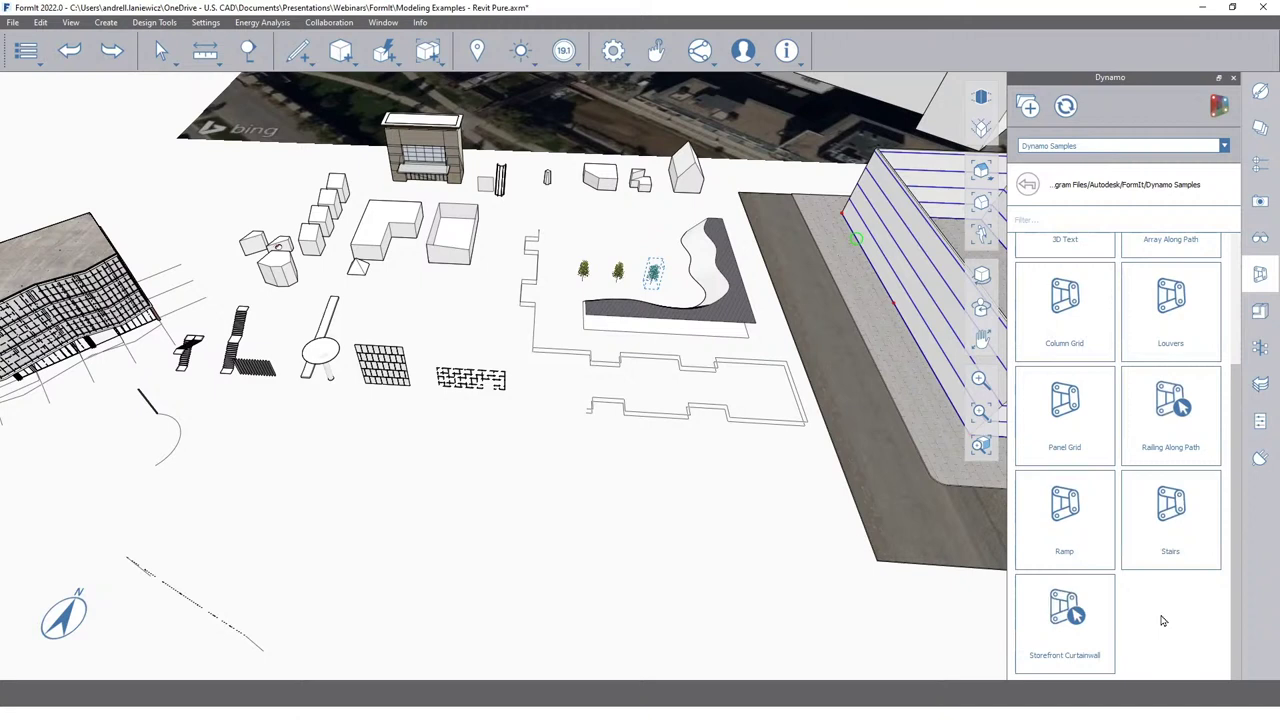
left_click(1065, 325)
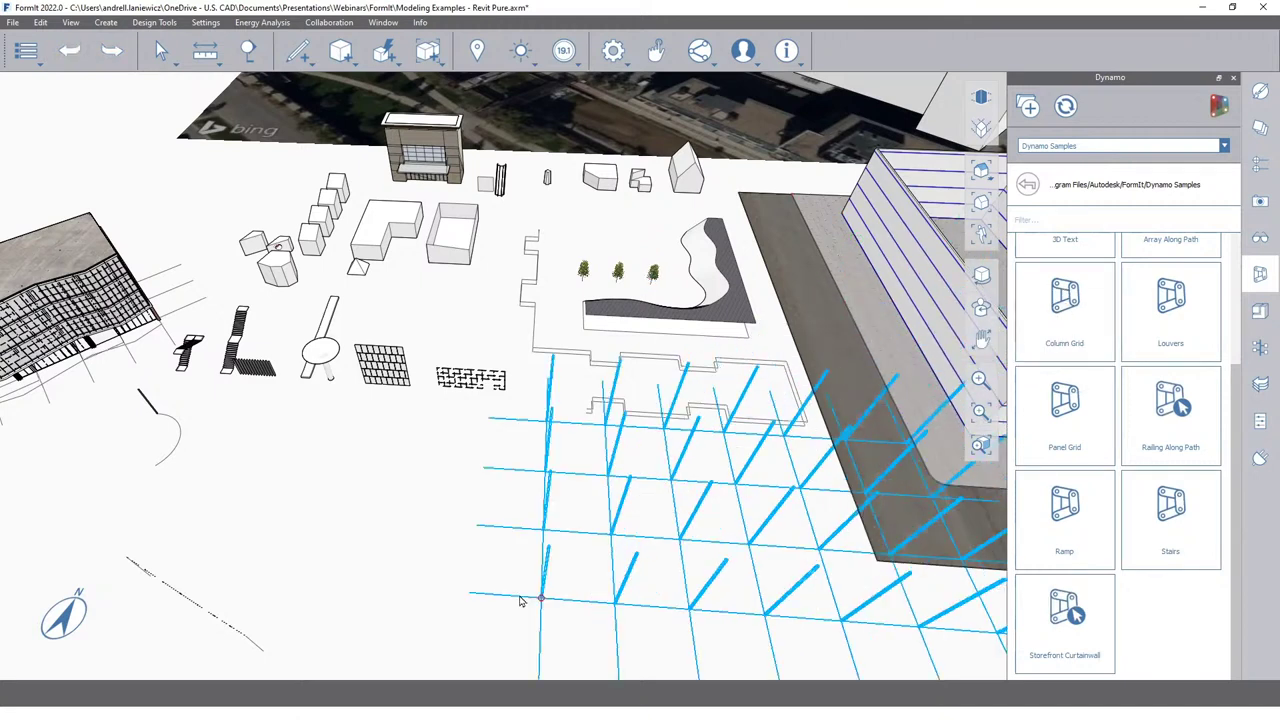
middle_click_drag(343, 591, 397, 491)
Step: Place the Column Grid sample on the open ground
left_click(509, 491)
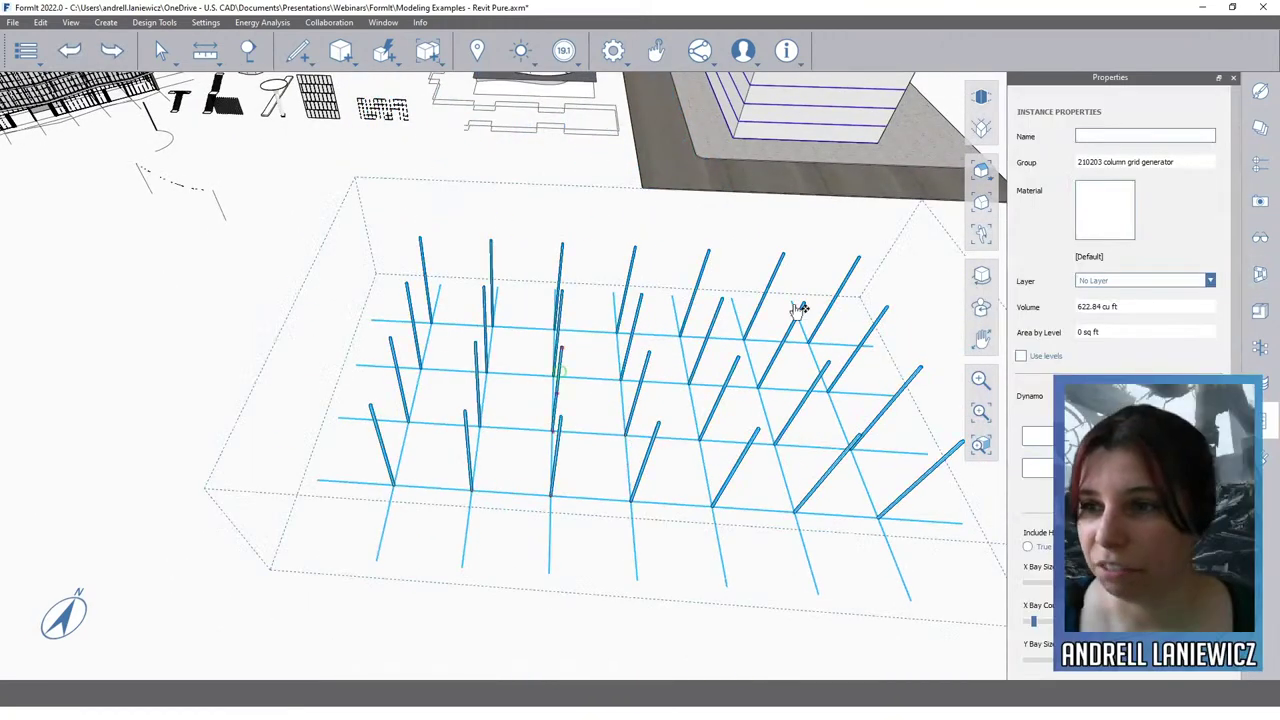
scroll(1120, 190, "down", 5)
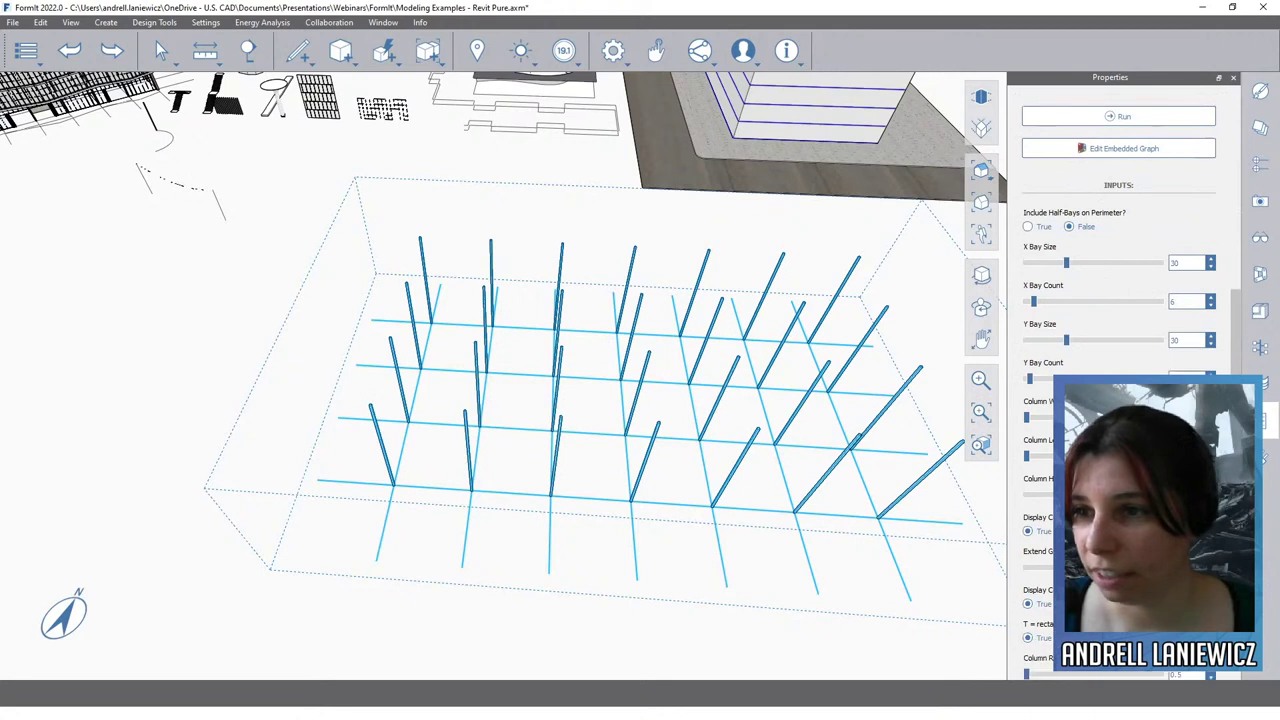
scroll(1118, 200, "up", 4)
Step: Regenerate the column grid with X bay count 5.7 and Y bay count 3
left_click(1110, 276)
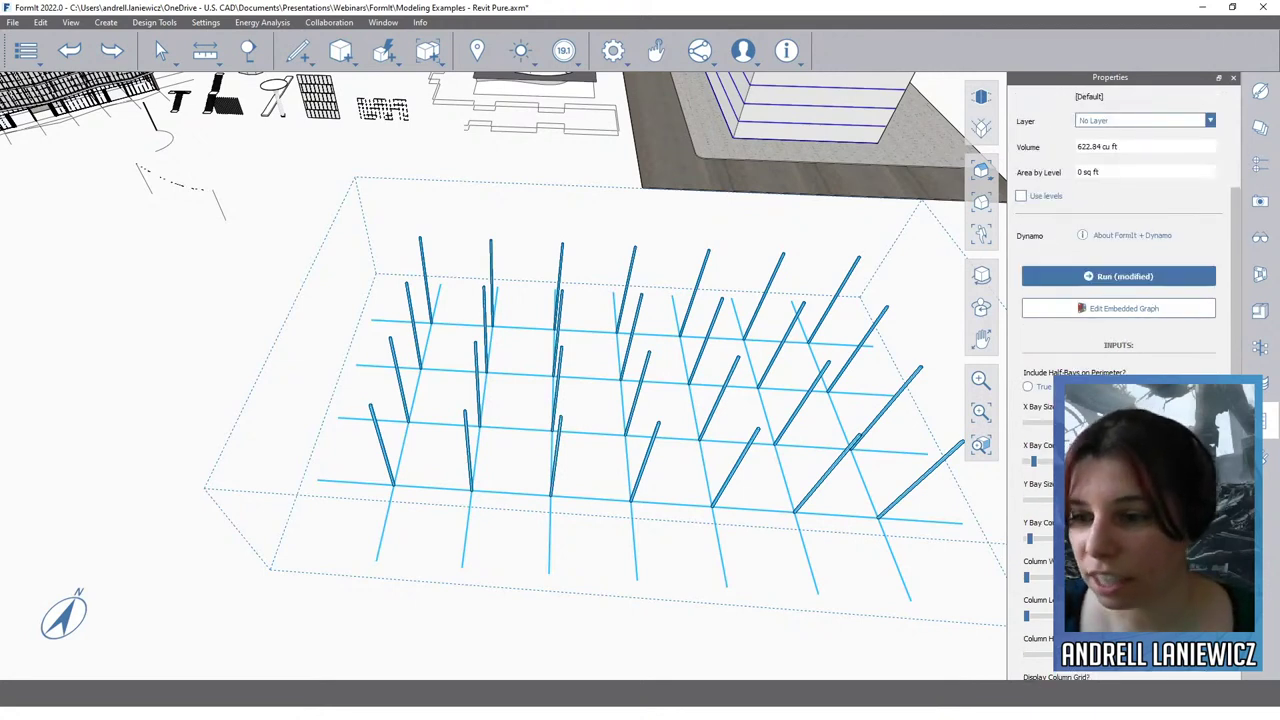
scroll(1118, 250, "down", 3)
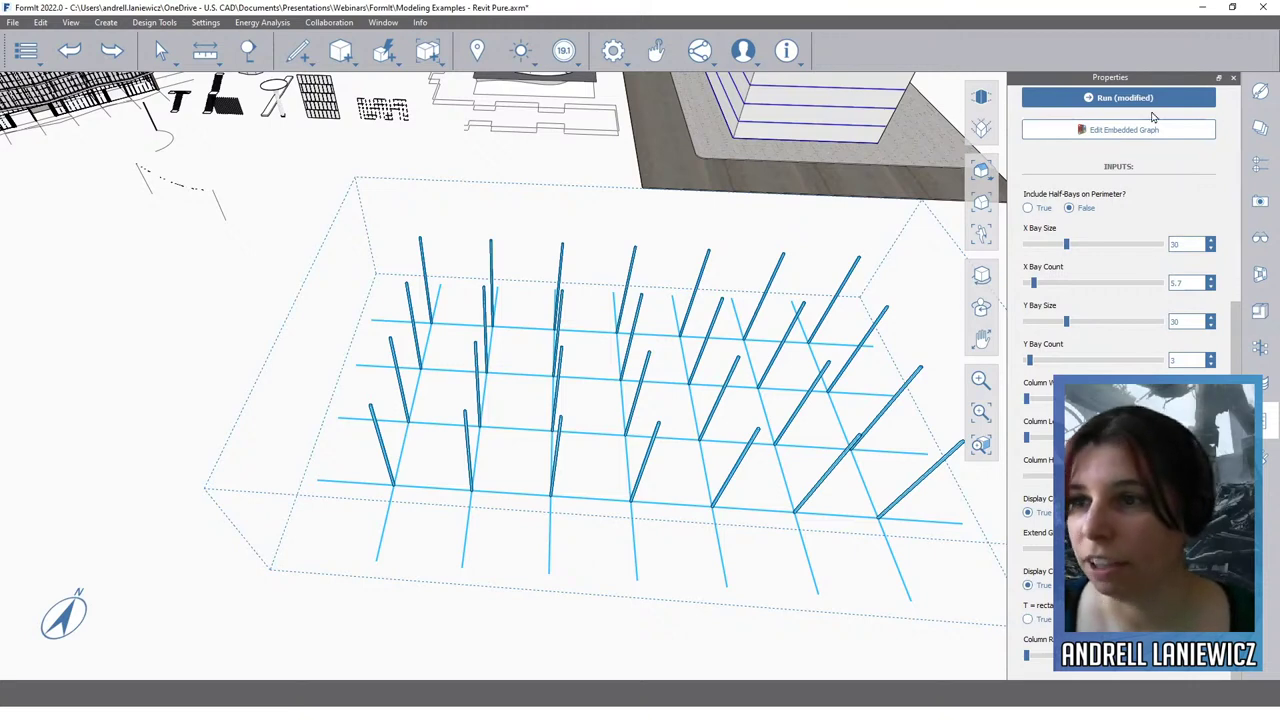
left_click(1150, 100)
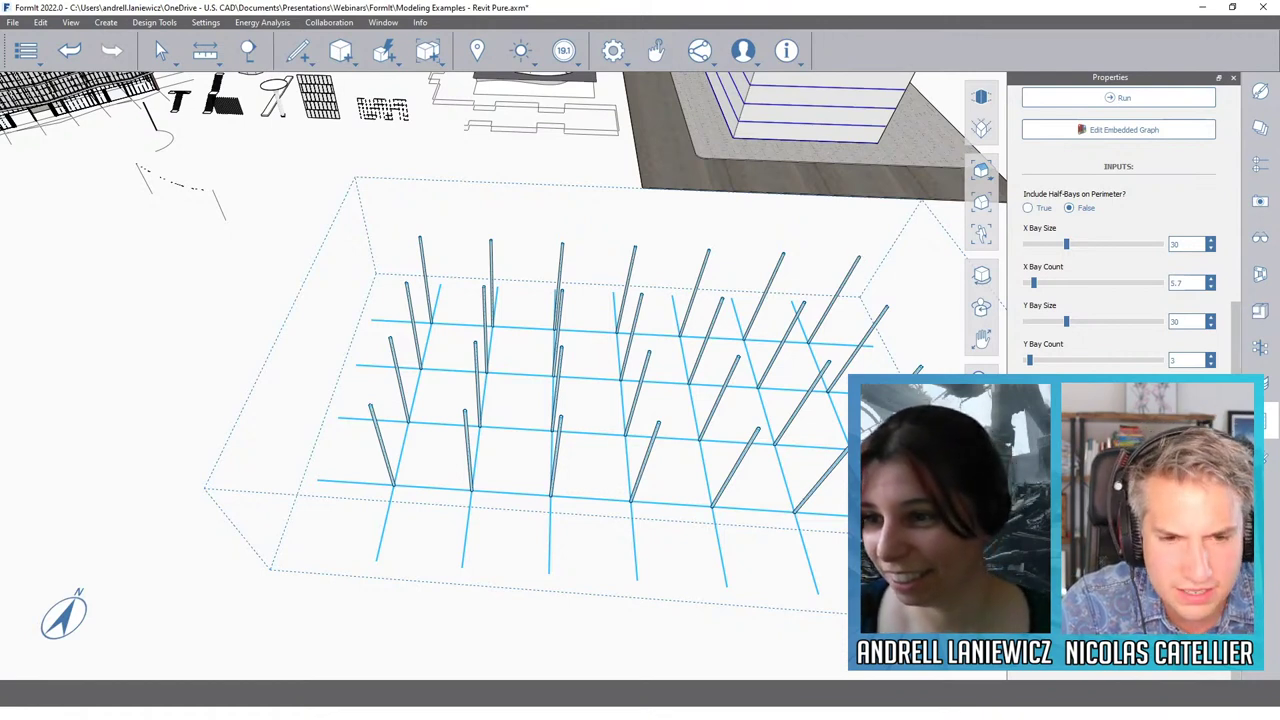
scroll(1120, 250, "up", 4)
scroll(1183, 364, "up", 3)
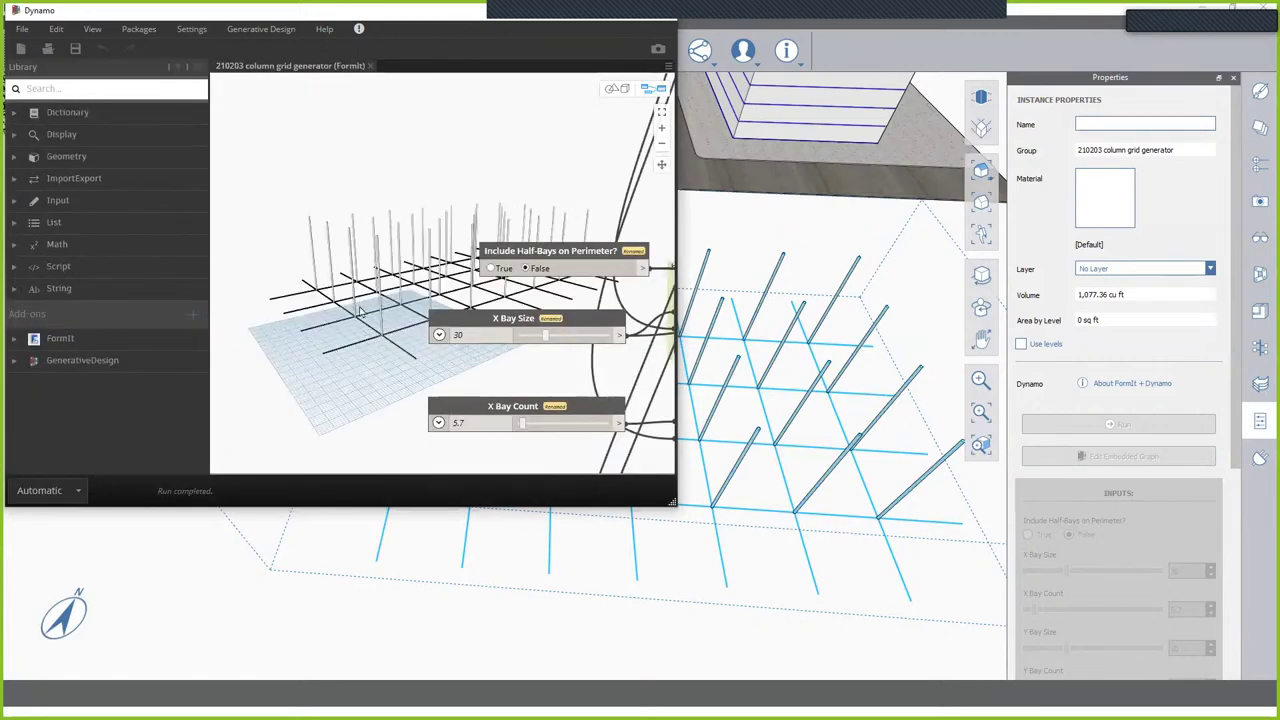
Step: Zoom and orbit the column grid's 3D preview in Dynamo, then close Dynamo
scroll(372, 313, "down", 6)
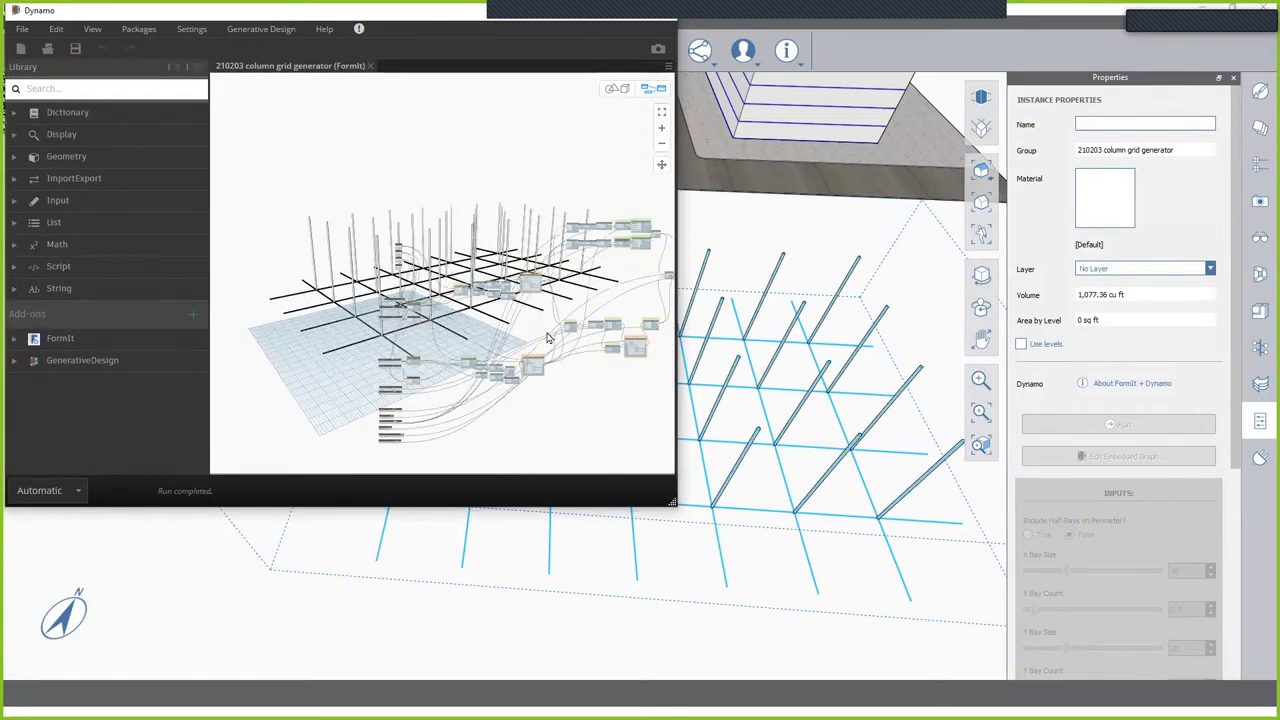
right_click_drag(466, 330, 480, 320)
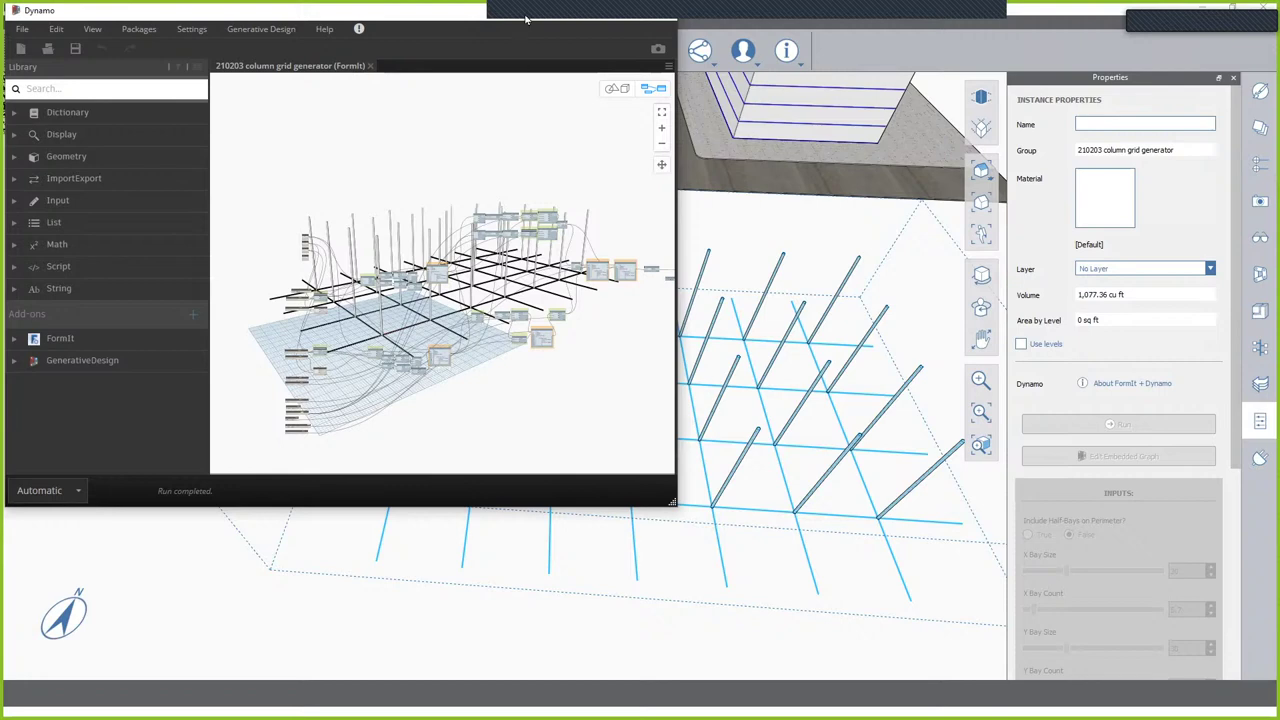
left_click(686, 86)
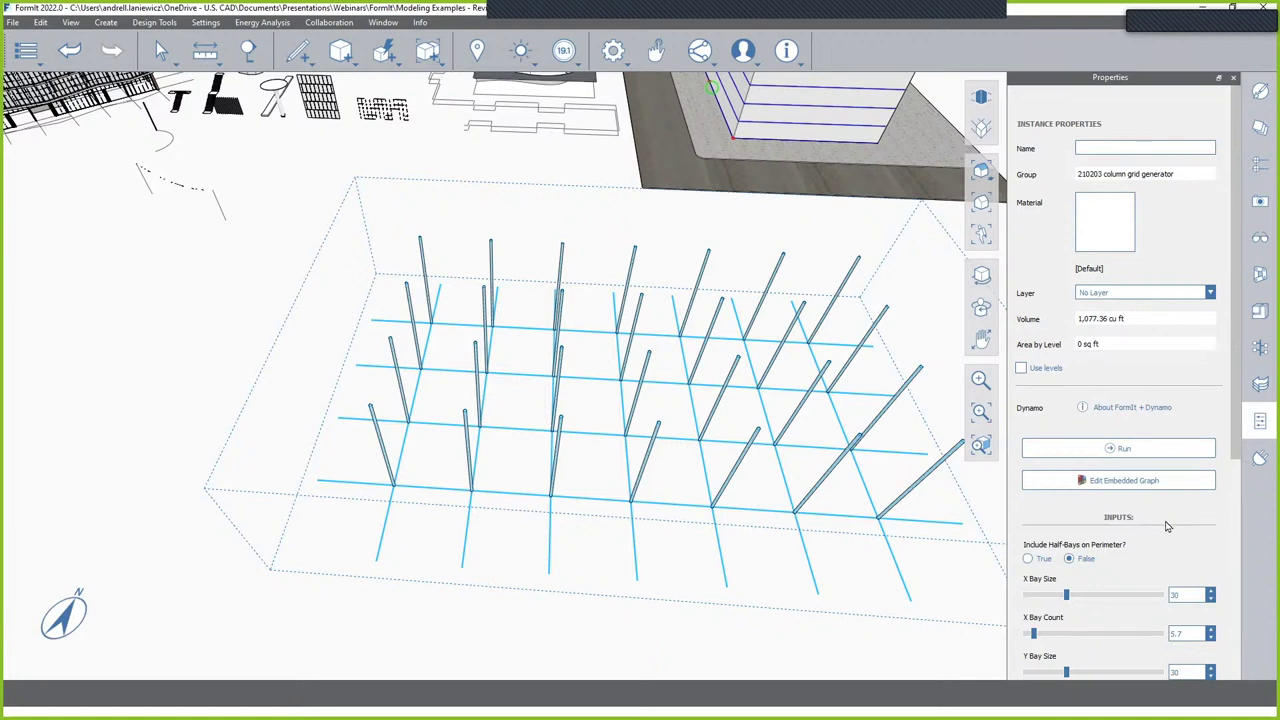
Step: Open the Dynamo sample library and enter the facade louver group for editing
scroll(1165, 526, "down", 1)
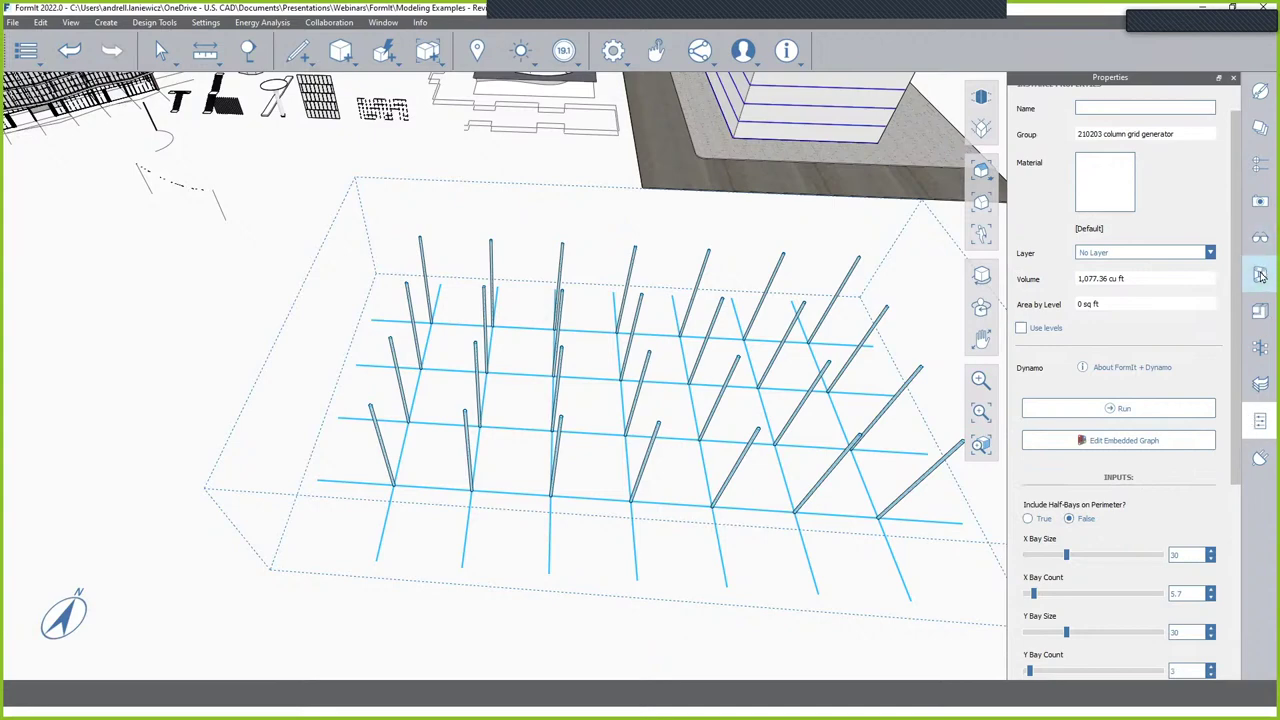
left_click(1259, 273)
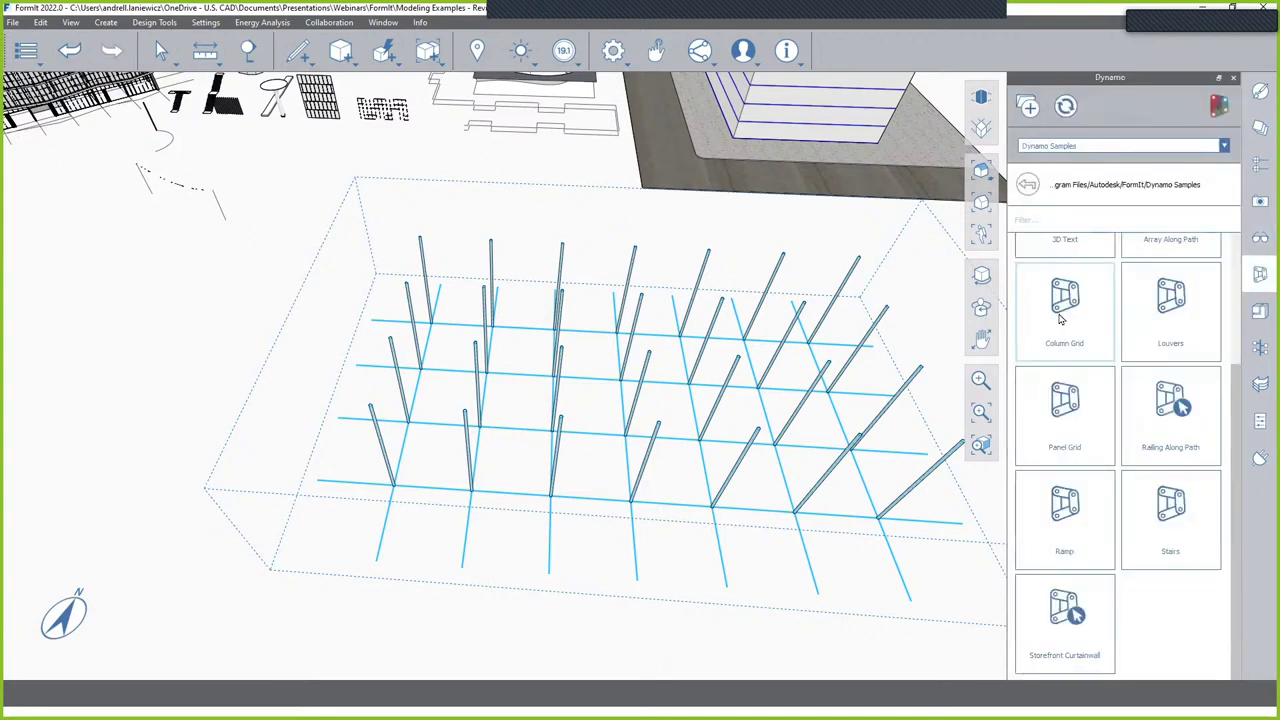
middle_click_drag(760, 417, 830, 480)
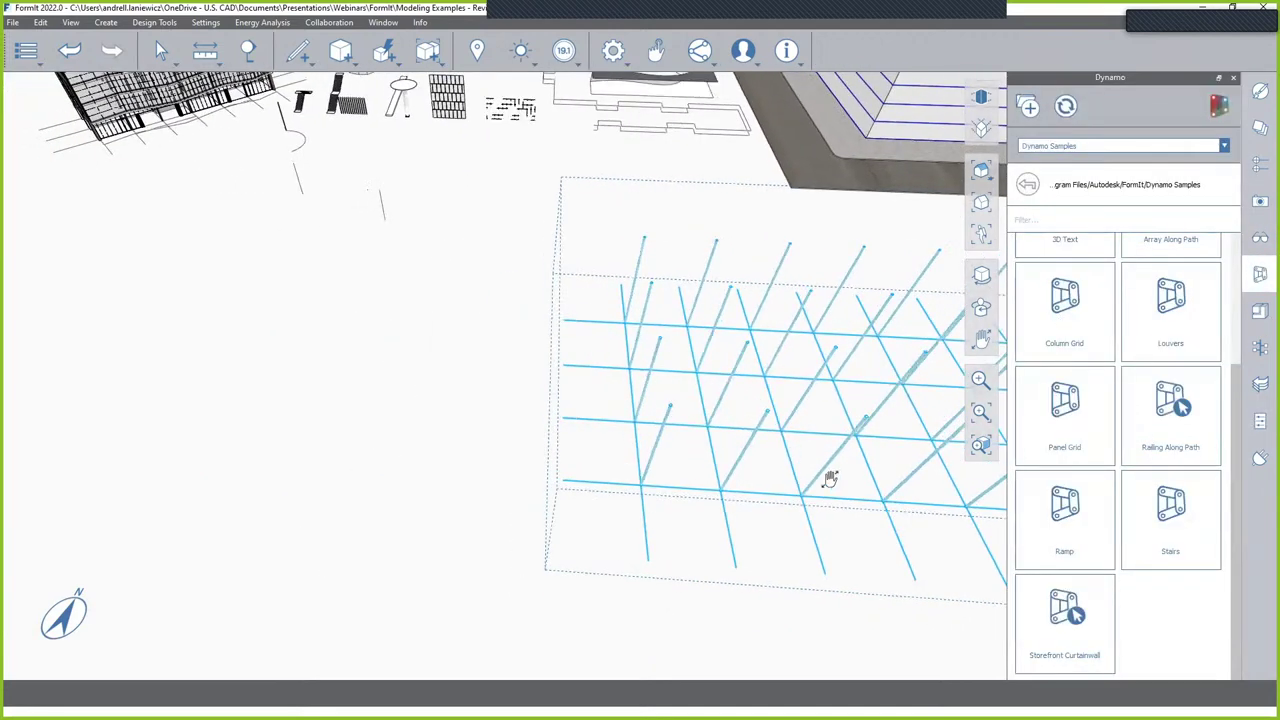
scroll(354, 371, "down", 5)
scroll(481, 340, "up", 6)
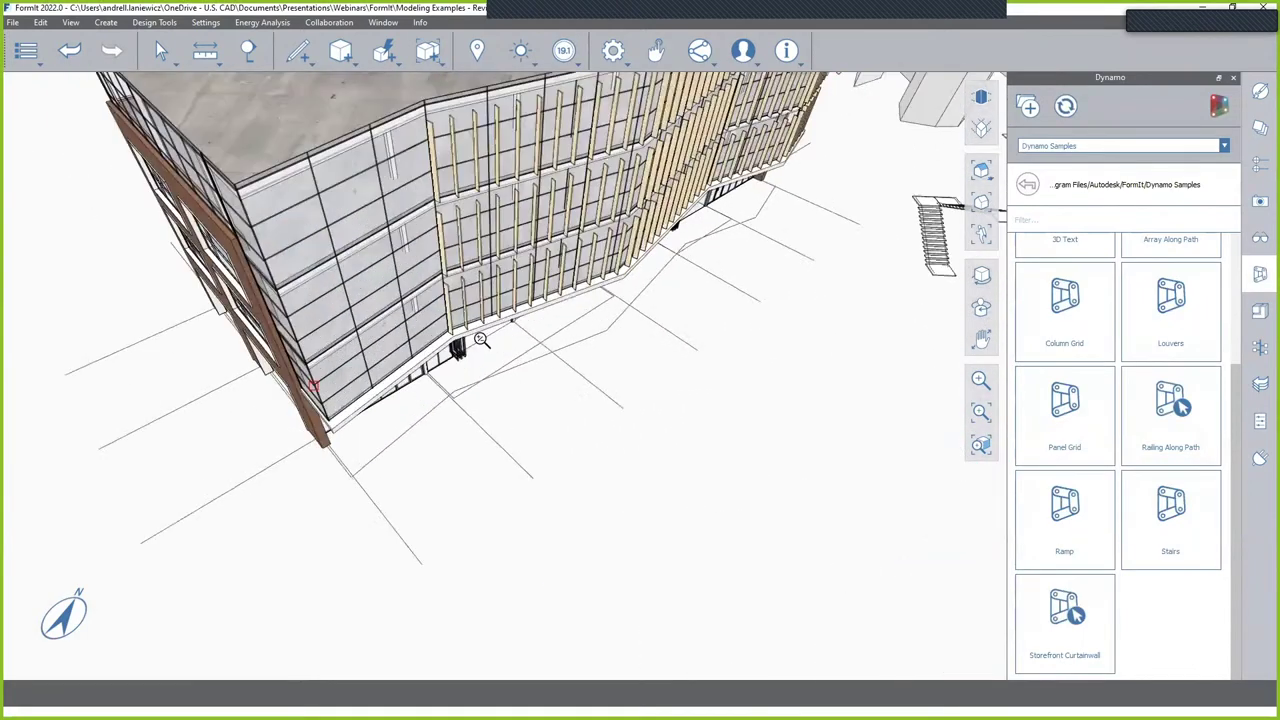
scroll(481, 340, "up", 8)
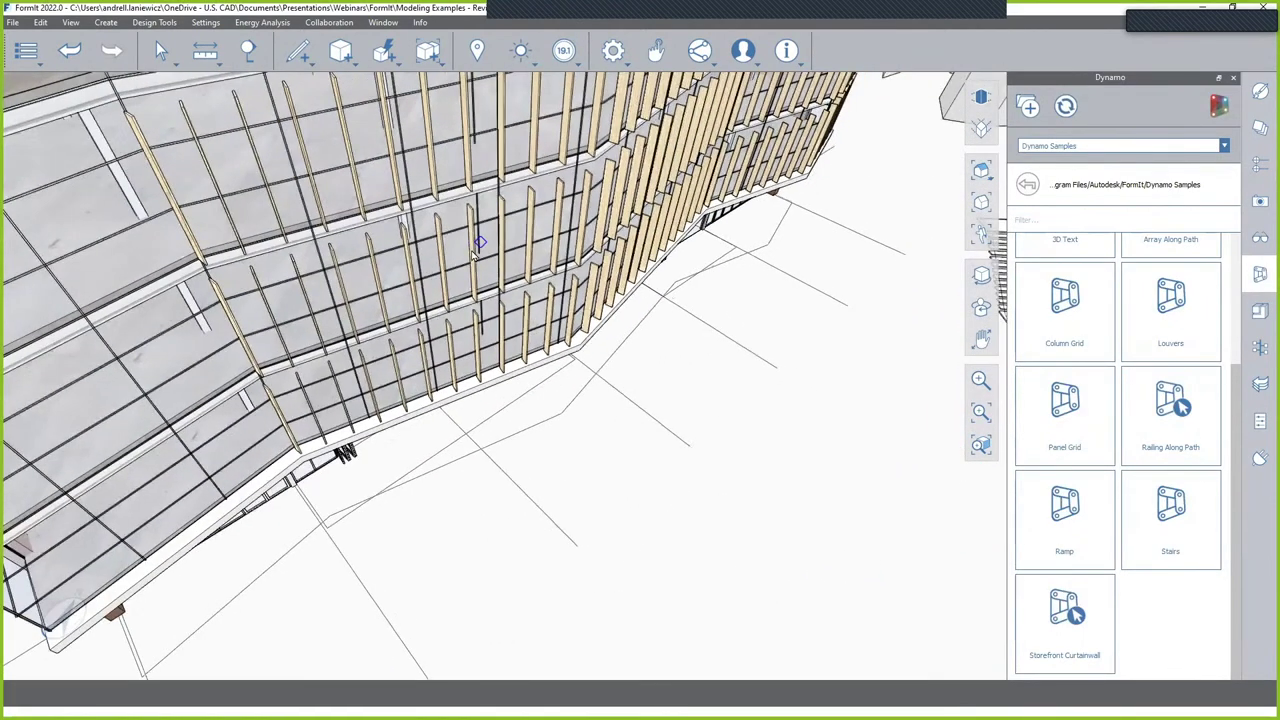
double_click(467, 262)
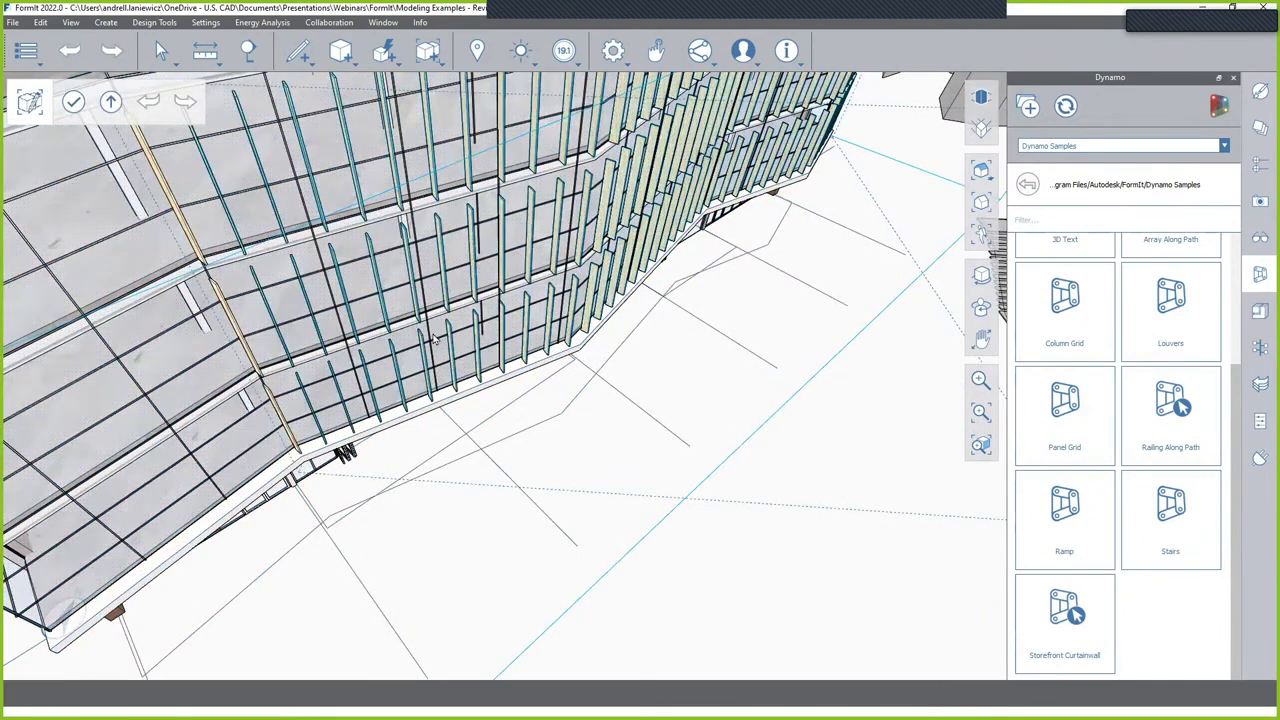
Step: Orbit around the curved office building to inspect its louvers, roof and brown side facade
middle_click_drag(505, 389, 448, 495)
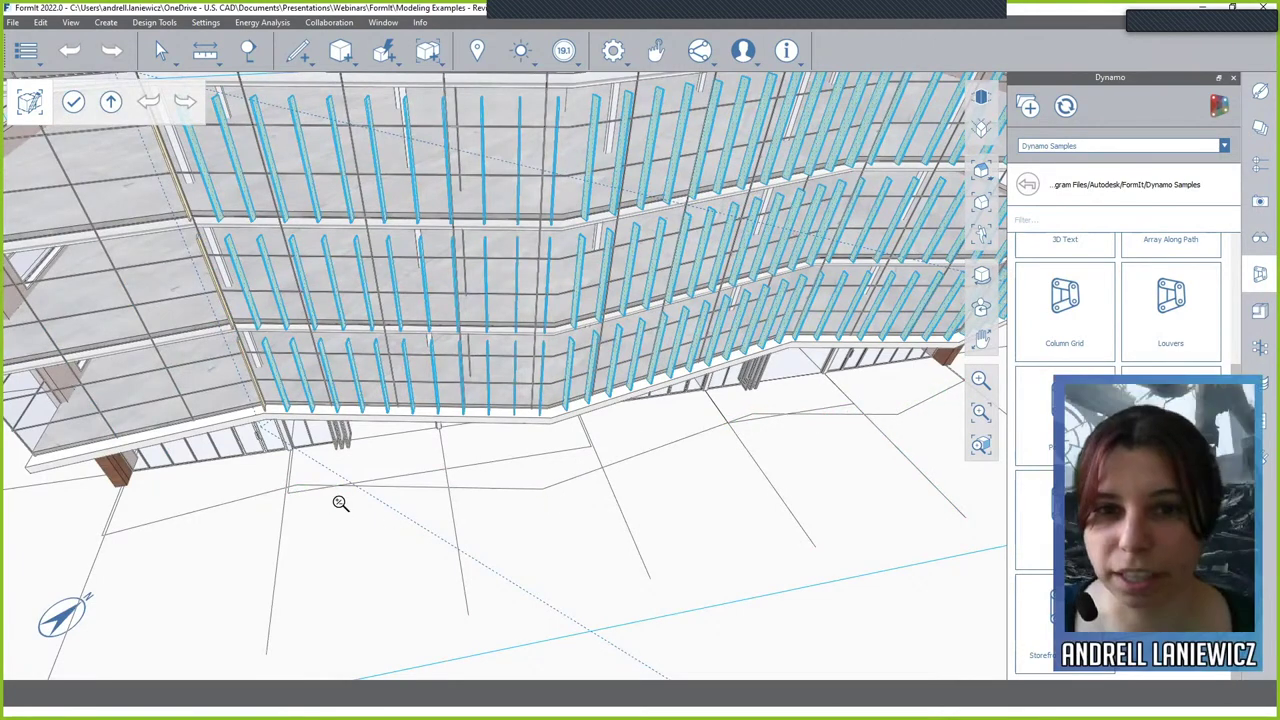
scroll(340, 503, "down", 5)
middle_click_drag(394, 517, 523, 491)
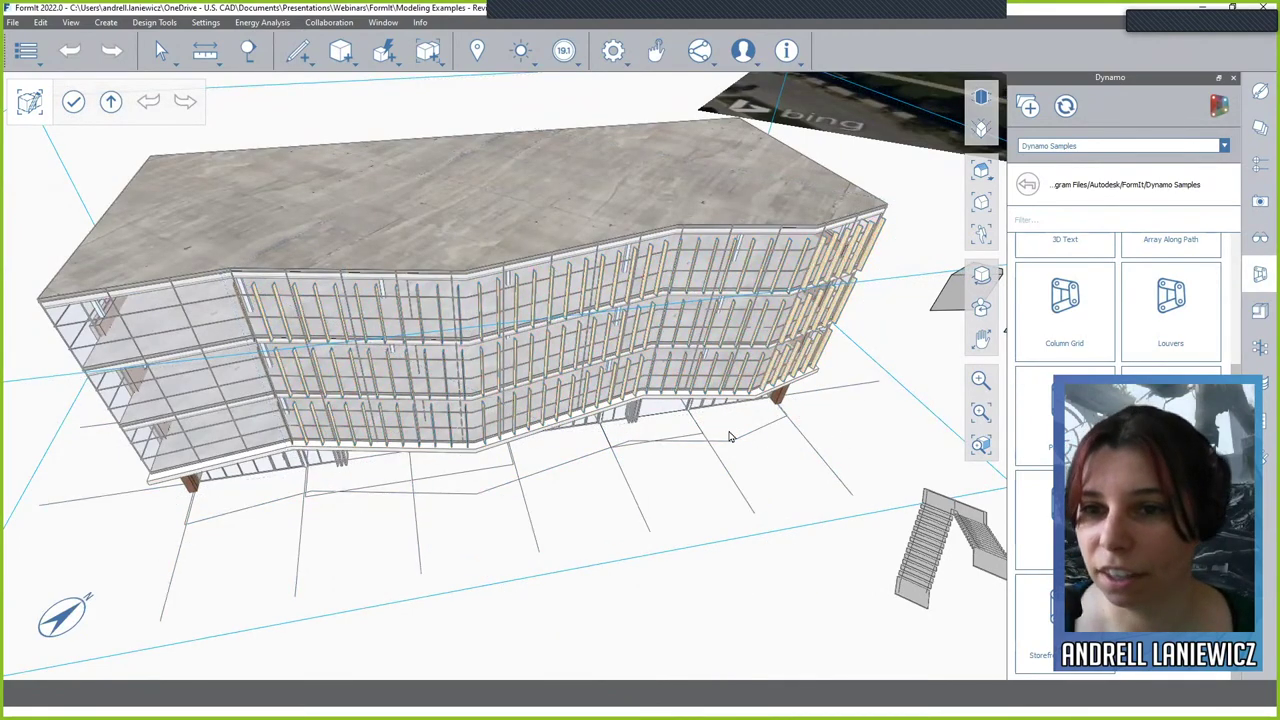
middle_click_drag(730, 437, 543, 497)
scroll(590, 370, "up", 2)
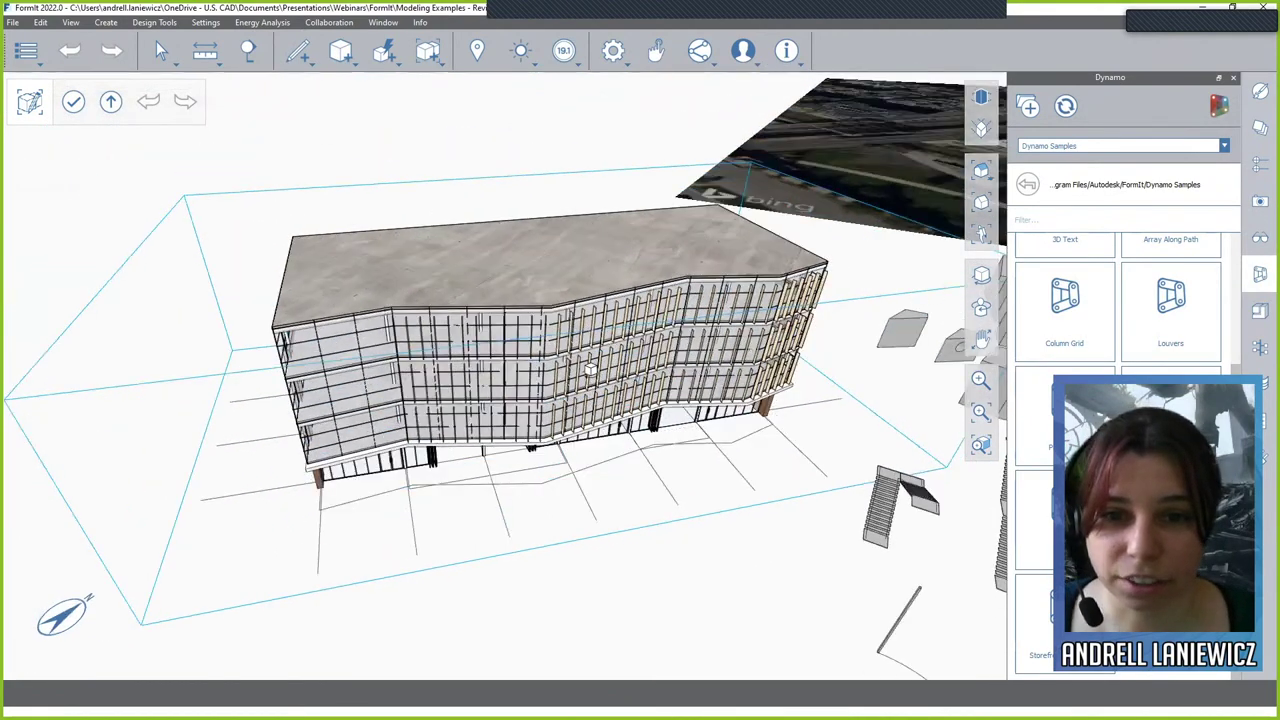
middle_click_drag(590, 370, 390, 283)
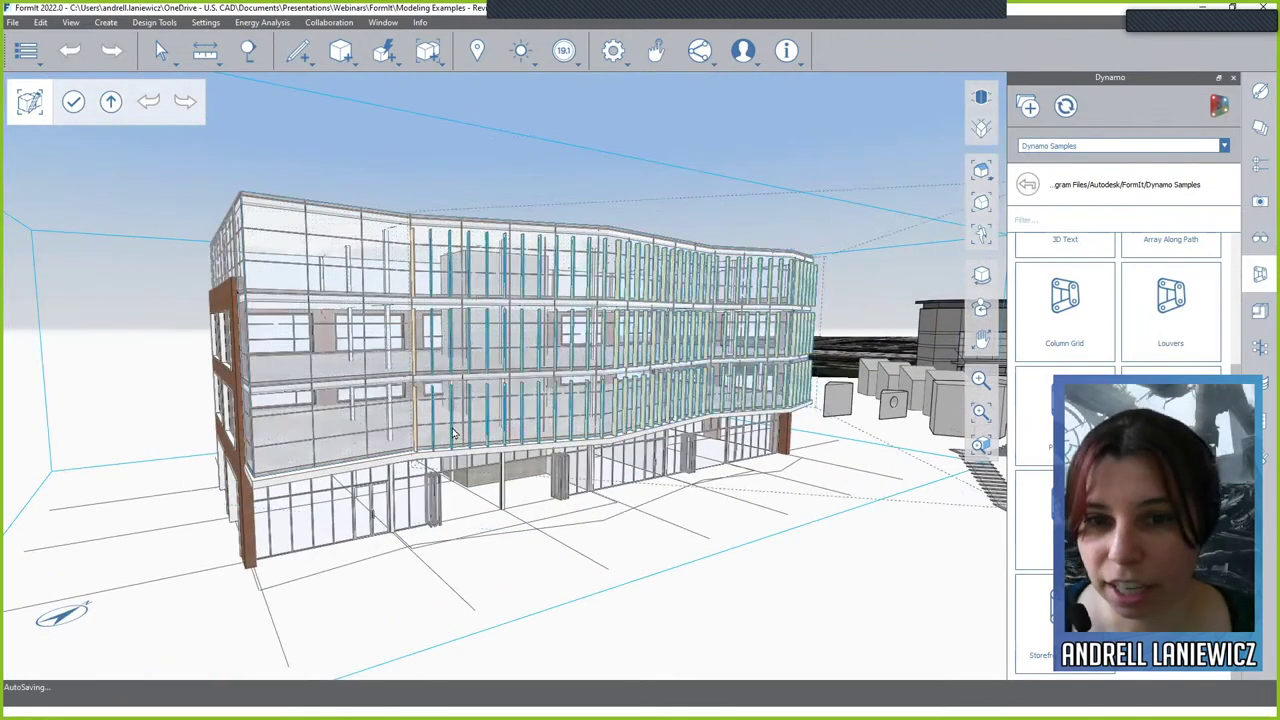
scroll(452, 432, "down", 3)
middle_click_drag(894, 571, 706, 523)
scroll(715, 525, "up", 5)
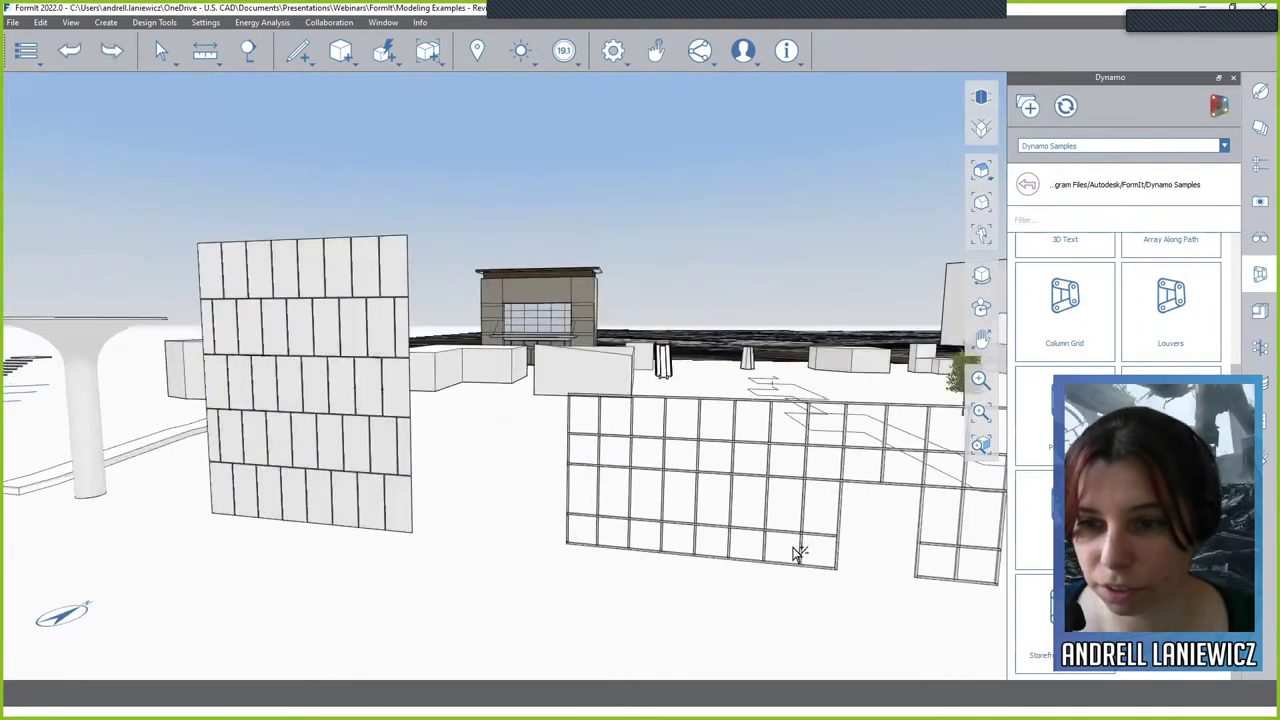
middle_click_drag(797, 553, 603, 537)
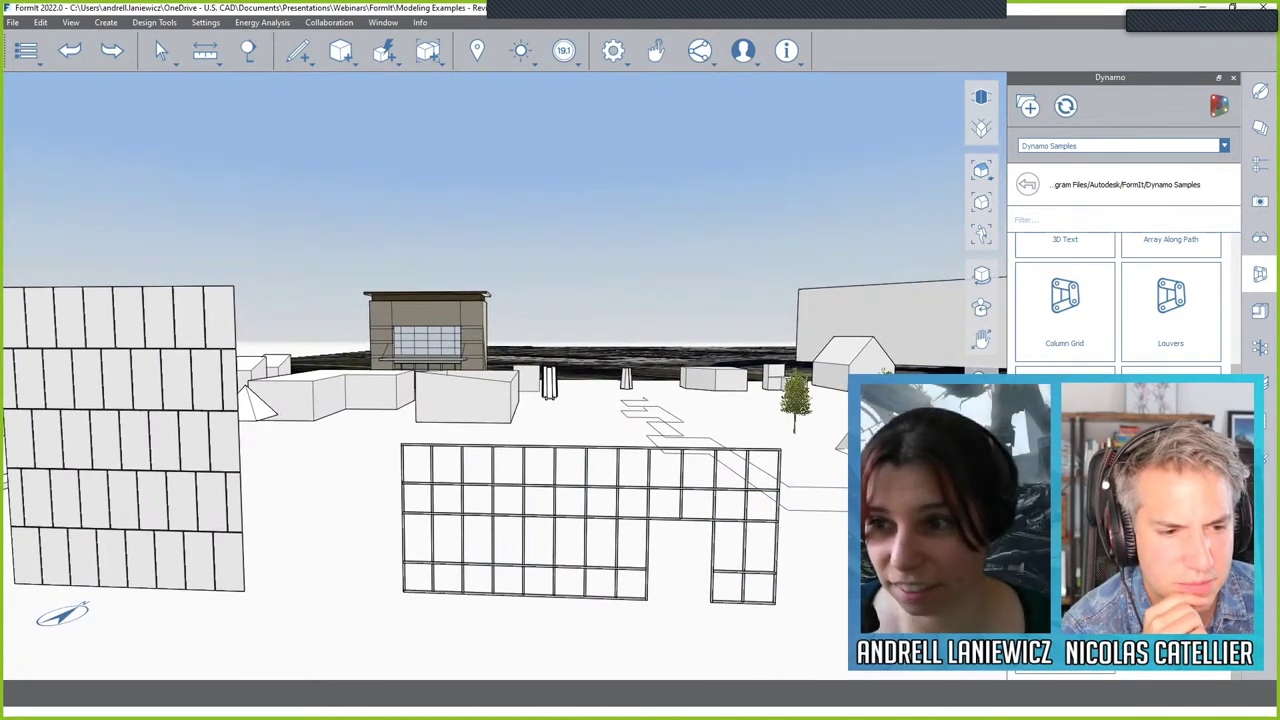
middle_click_drag(603, 537, 860, 492)
scroll(1181, 318, "up", 2)
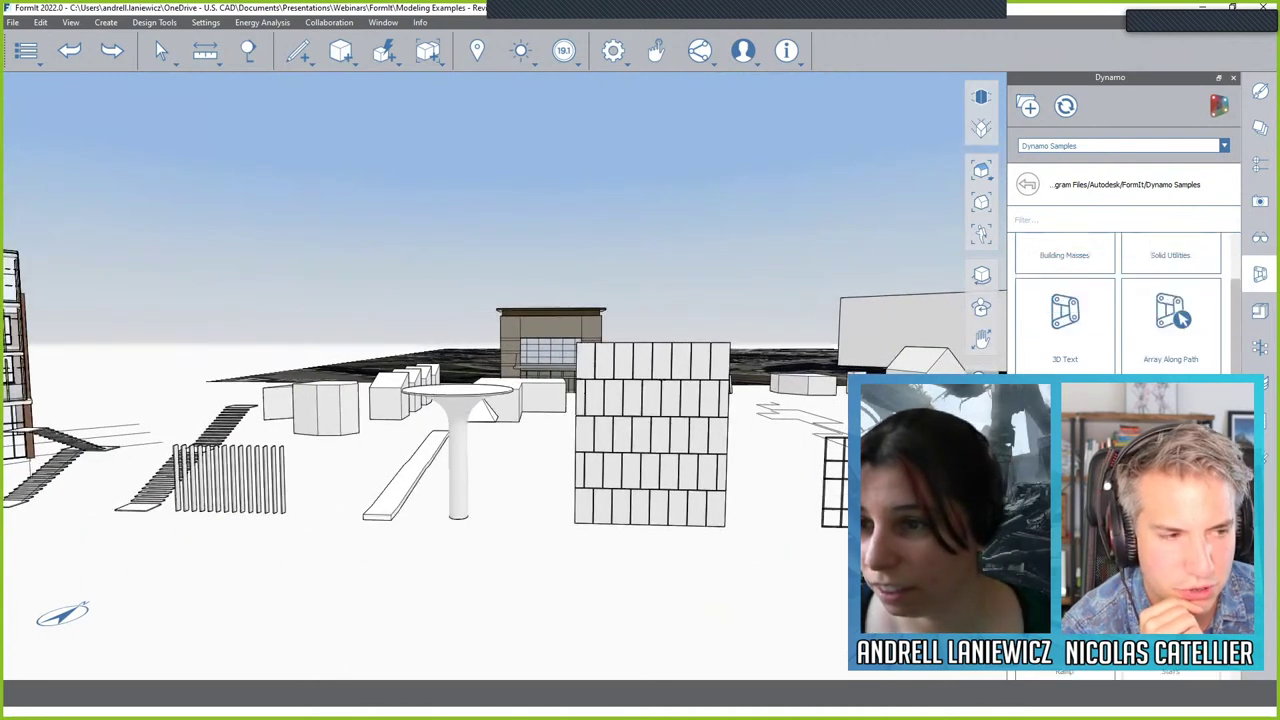
scroll(1181, 318, "up", 2)
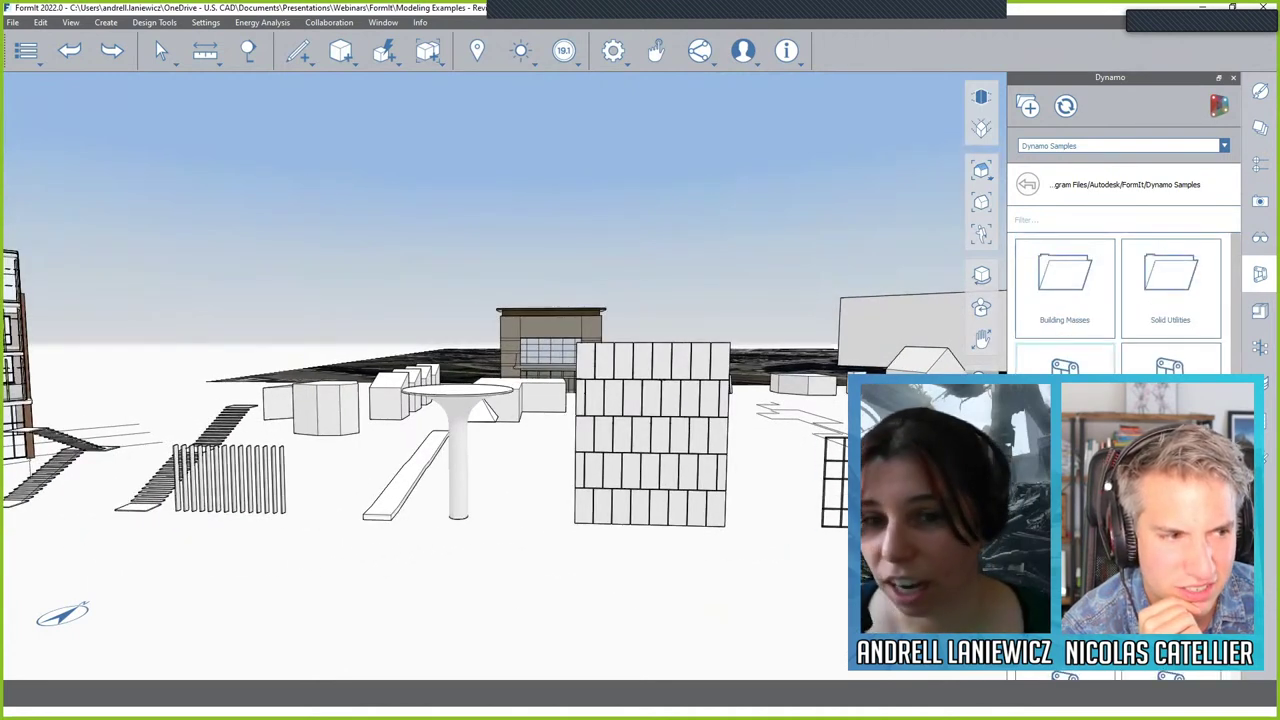
scroll(637, 549, "down", 5)
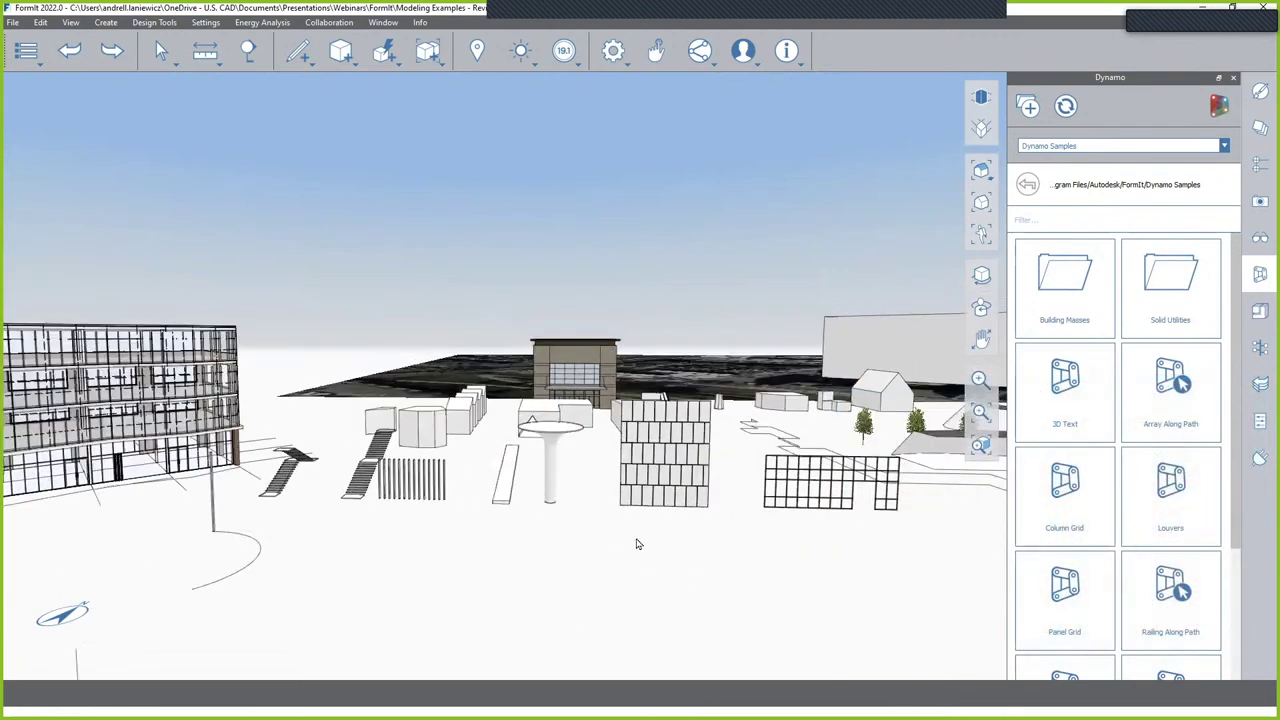
middle_click_drag(637, 544, 546, 463)
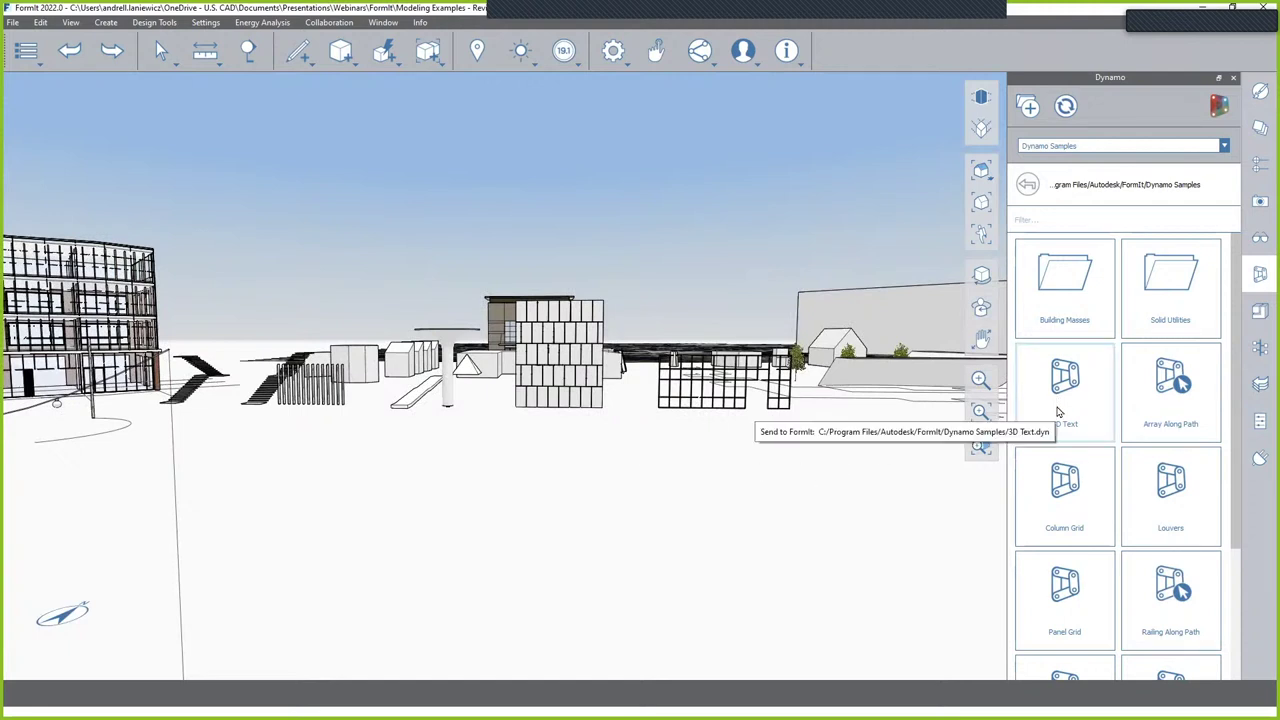
Step: Place a 3D Text sample on the ground and change its wording to 'Revit Pure'
left_click(1058, 412)
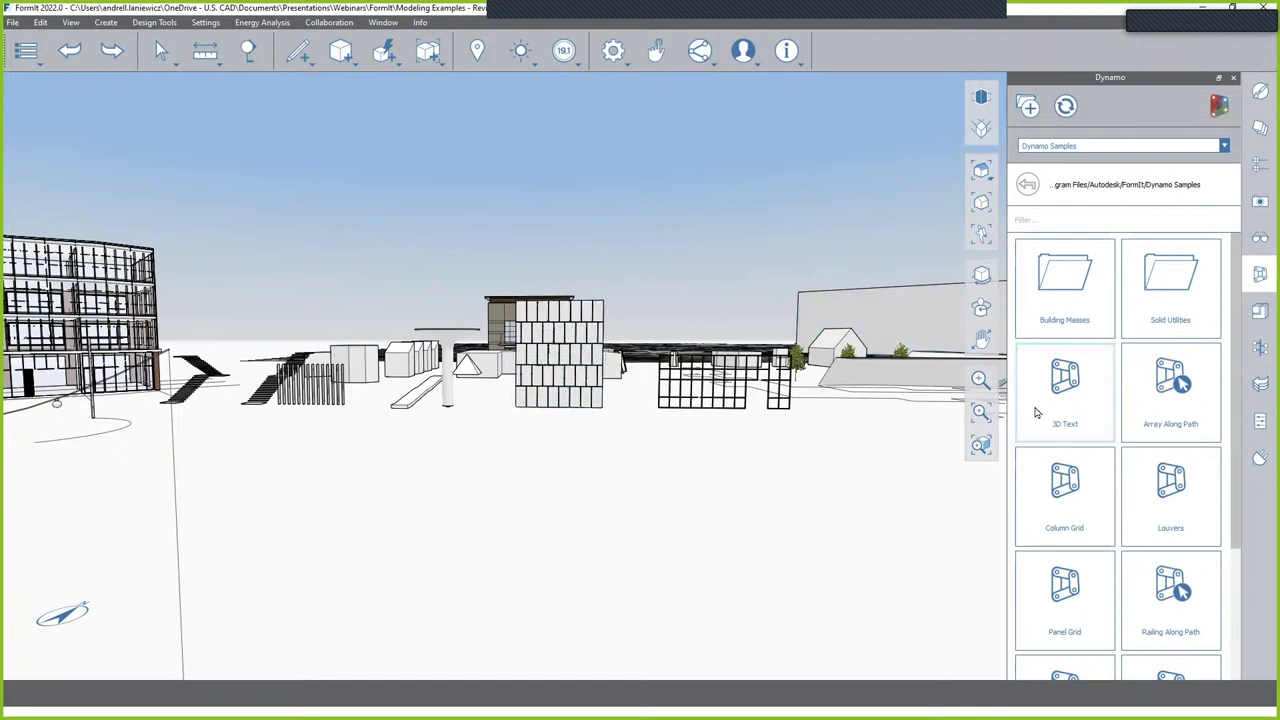
left_click(631, 500)
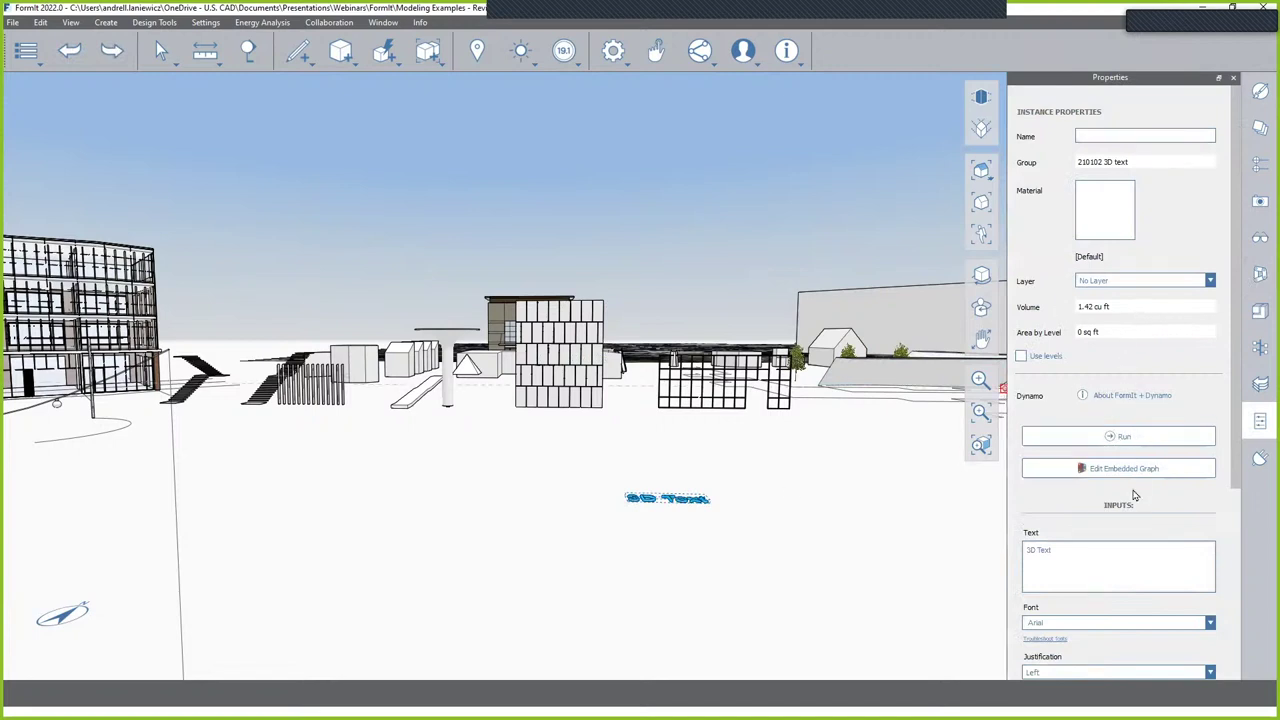
left_click(1100, 552)
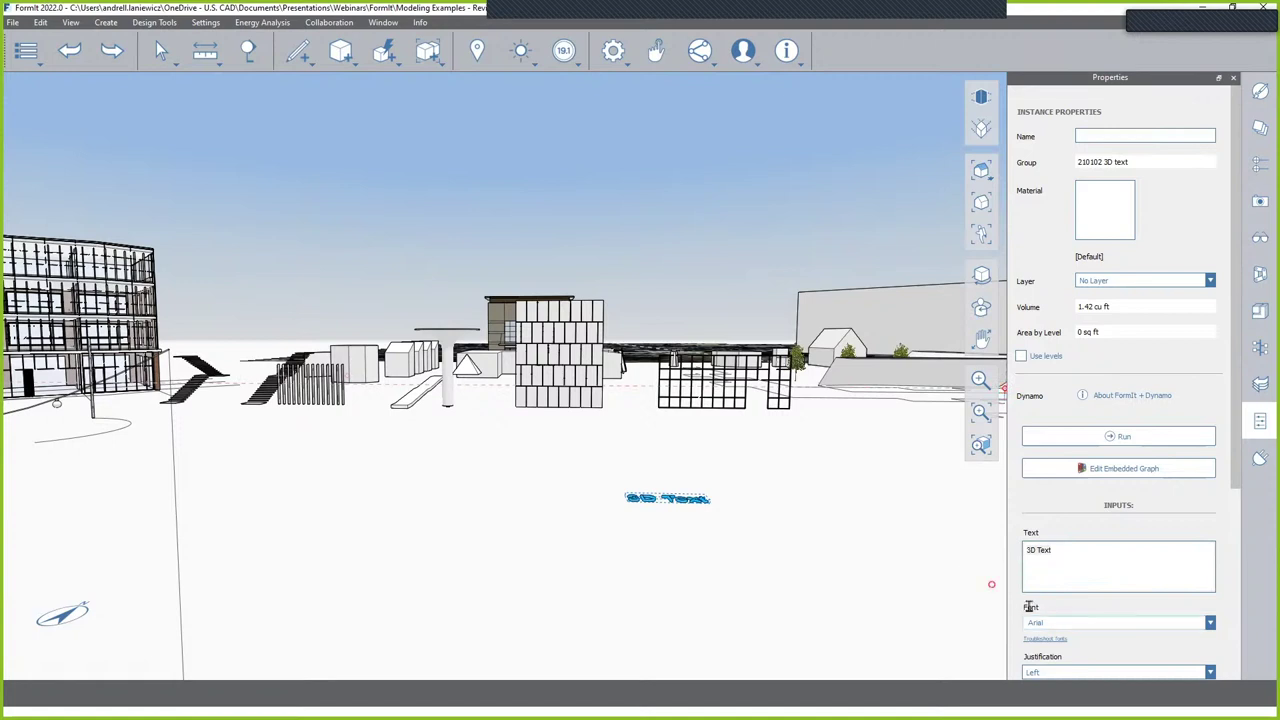
left_click_drag(1091, 545, 960, 543)
type("Revit Pure")
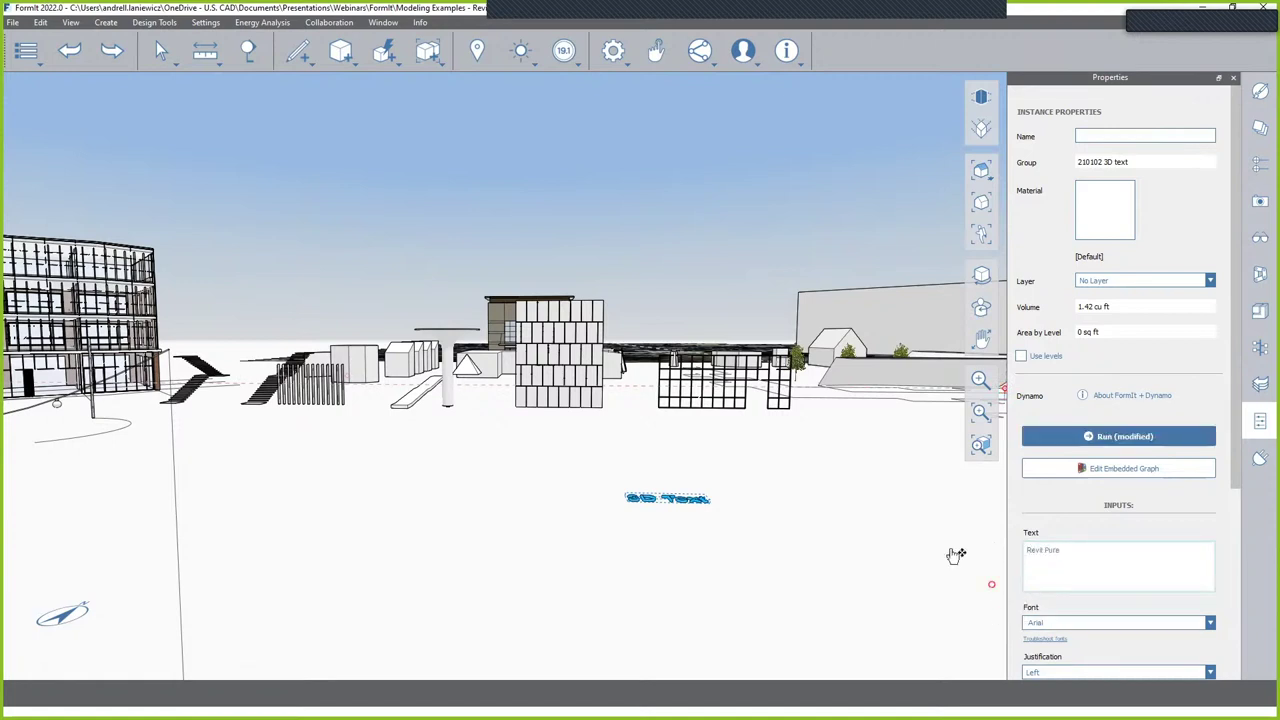
left_click(1118, 436)
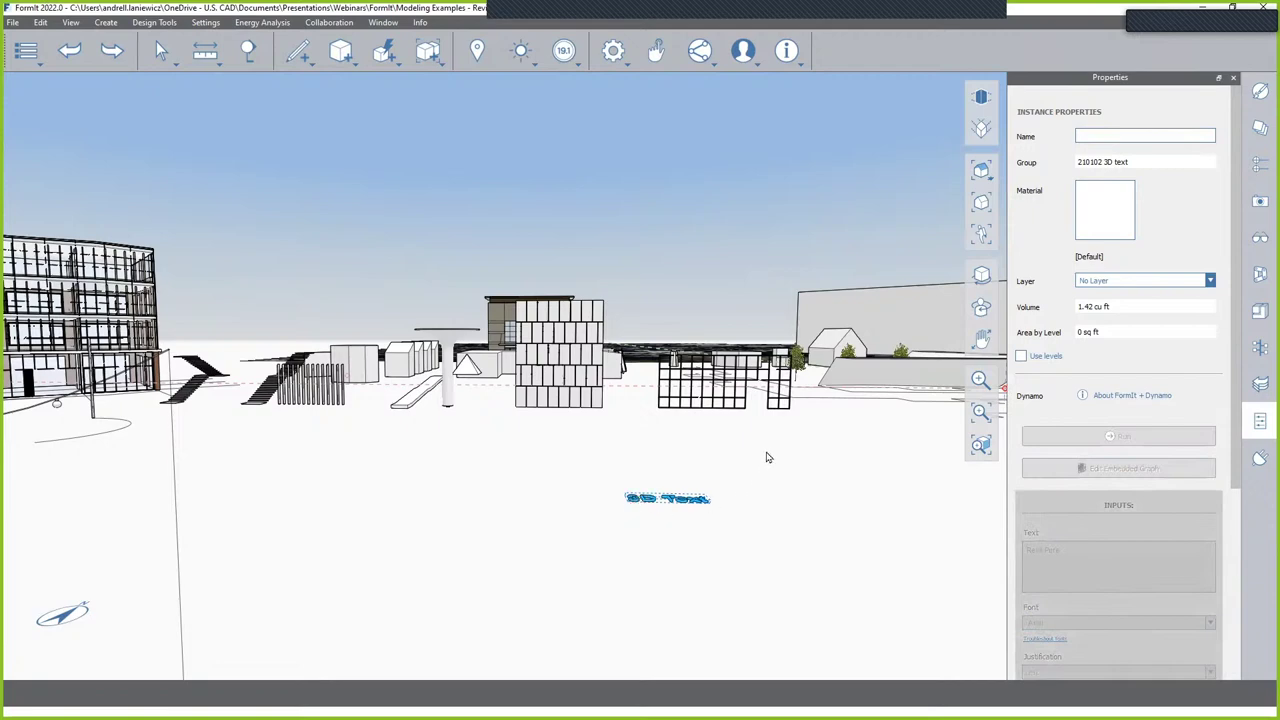
Step: Orbit out to the surrounding buildings and trees, then show the Dynamo sample library
middle_click_drag(740, 501, 694, 537)
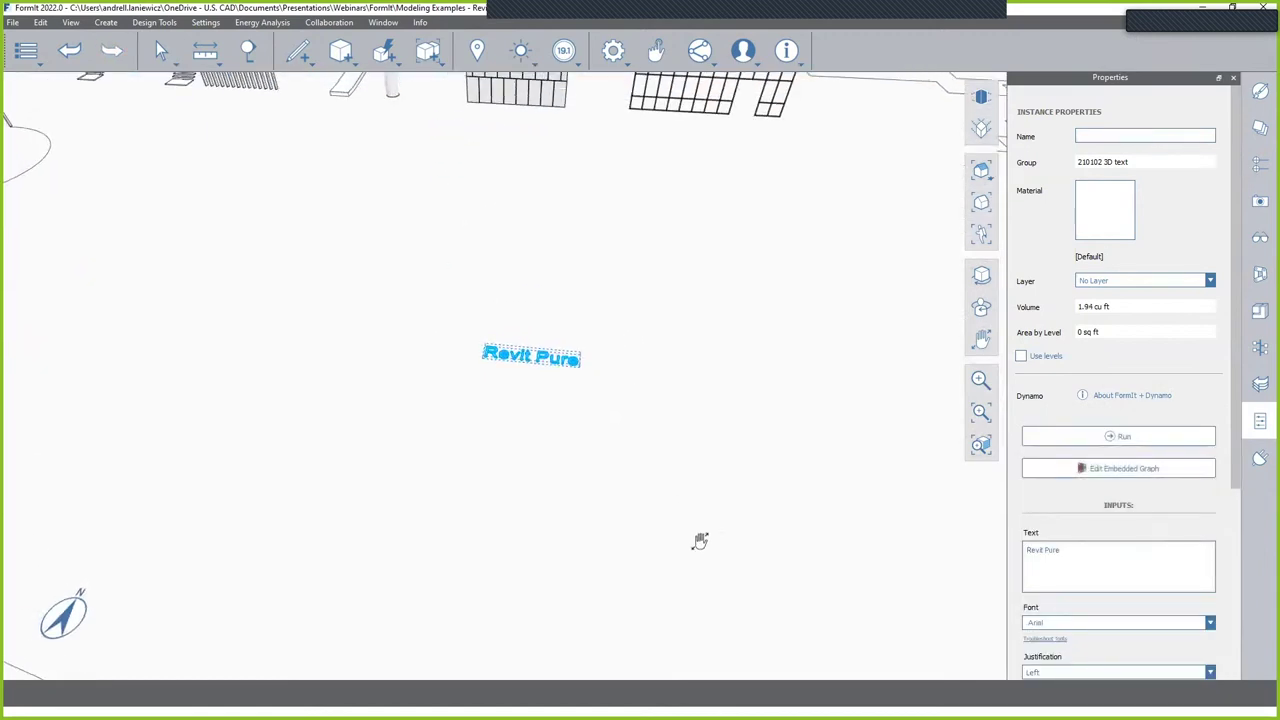
scroll(599, 387, "up", 2)
scroll(599, 387, "down", 2)
middle_click_drag(594, 320, 551, 498)
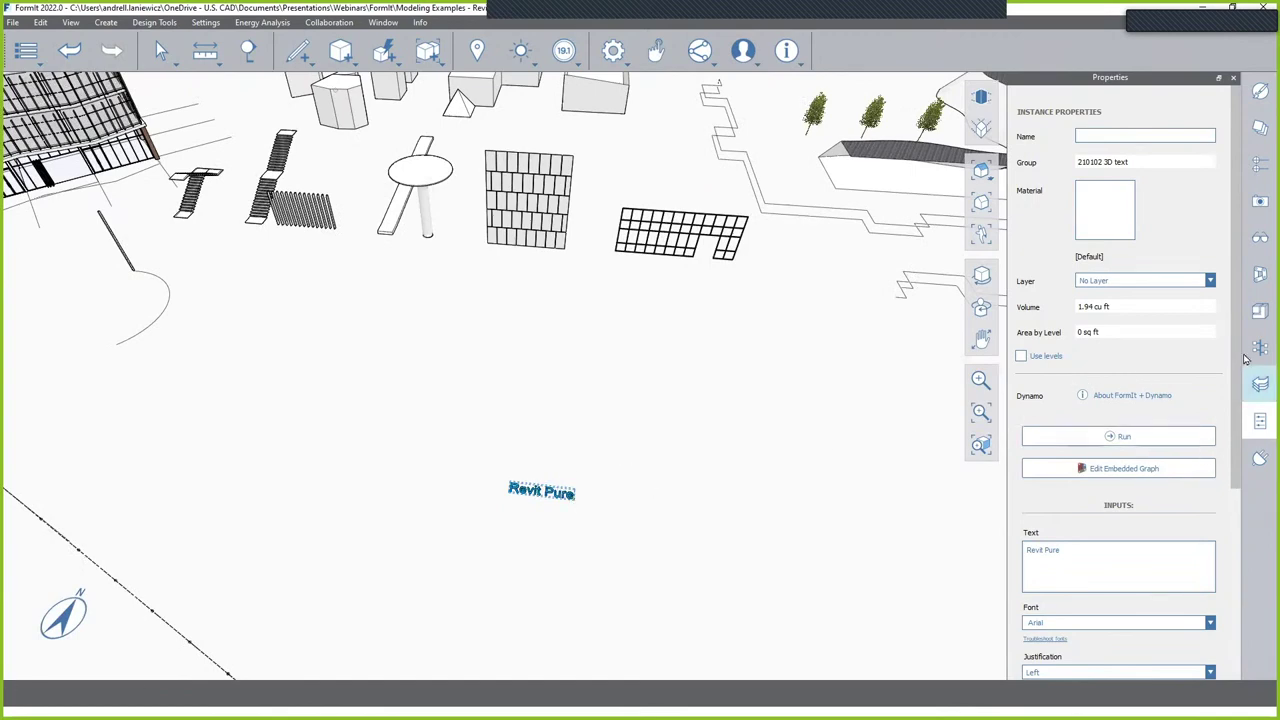
left_click(1272, 274)
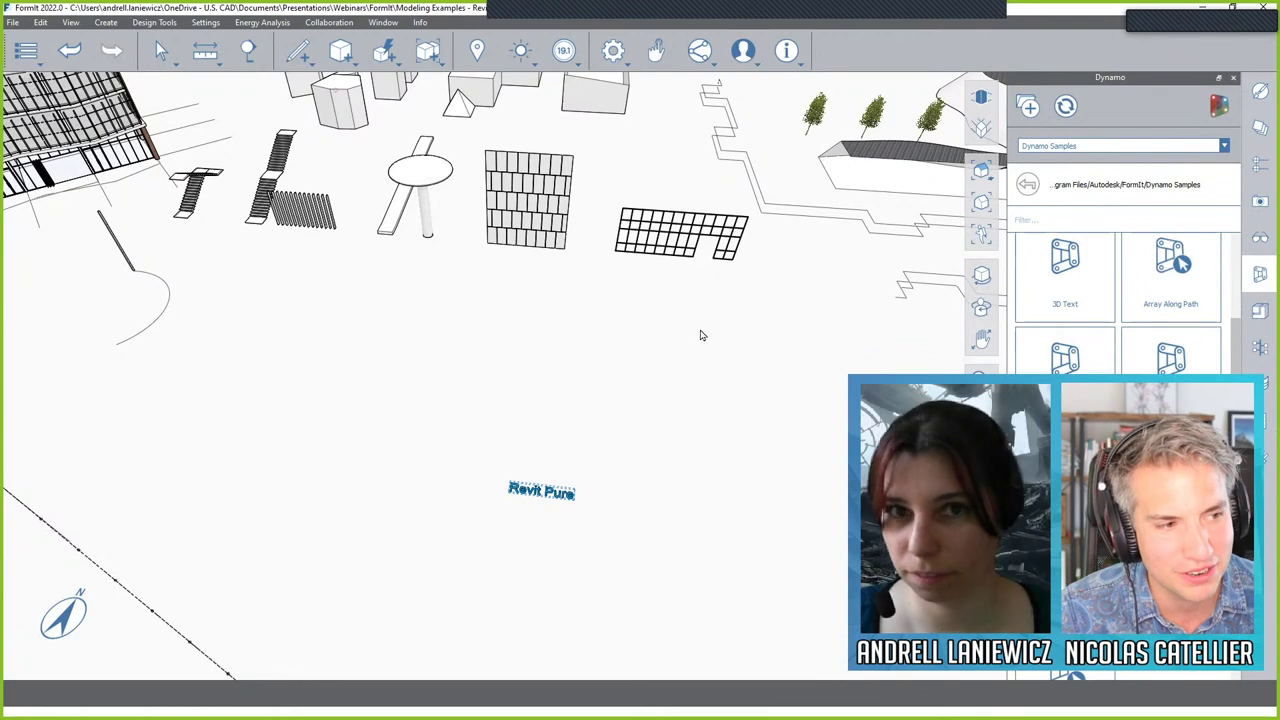
scroll(608, 362, "down", 3)
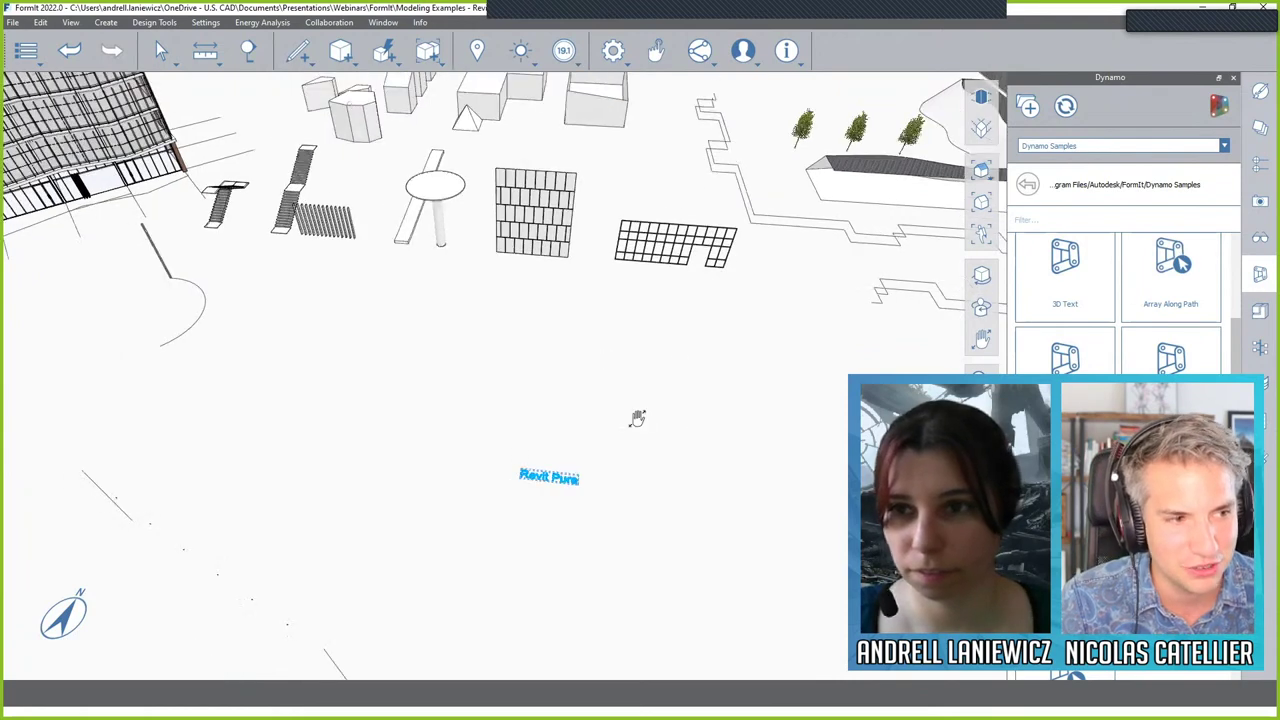
scroll(605, 447, "down", 4)
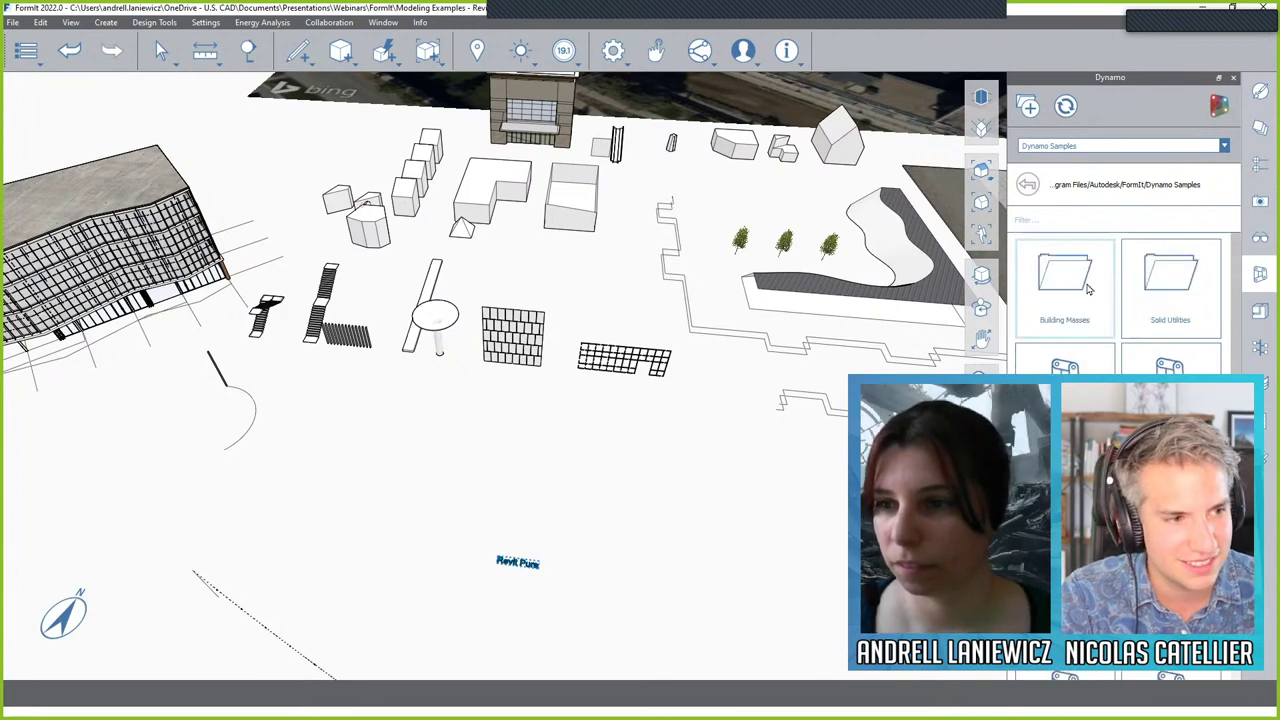
left_click(1088, 289)
left_click(1088, 289)
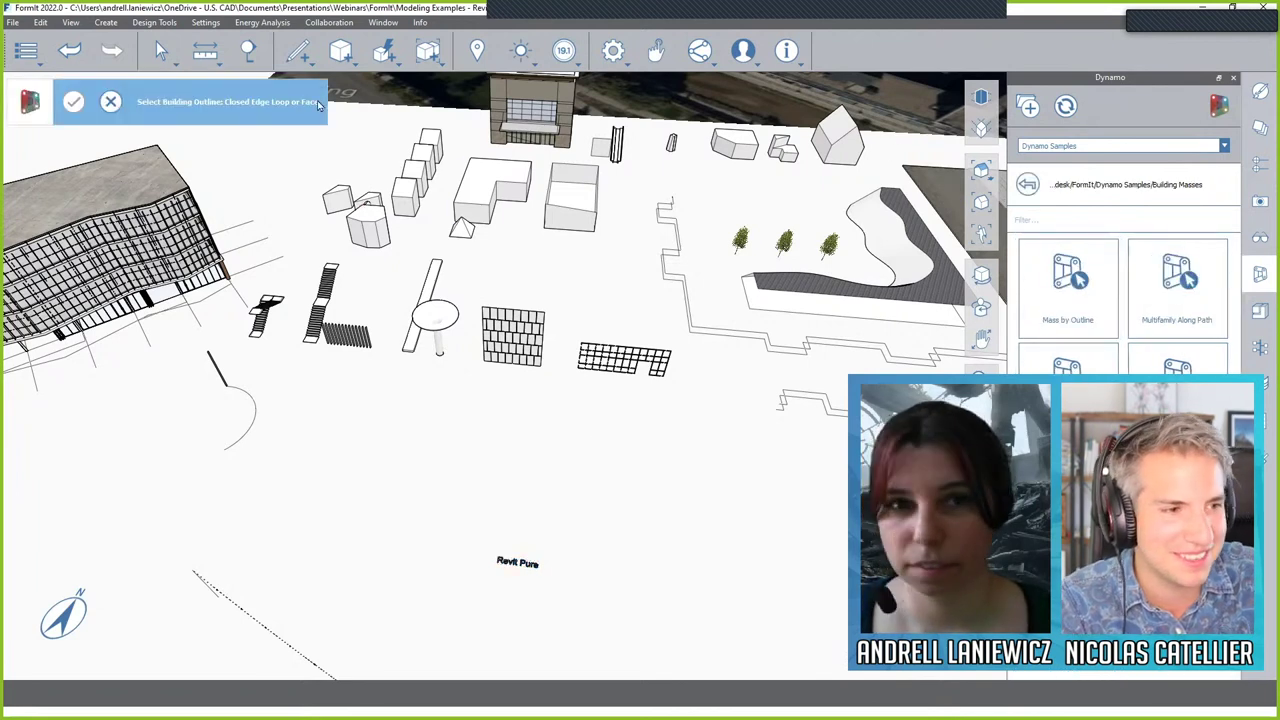
left_click(110, 101)
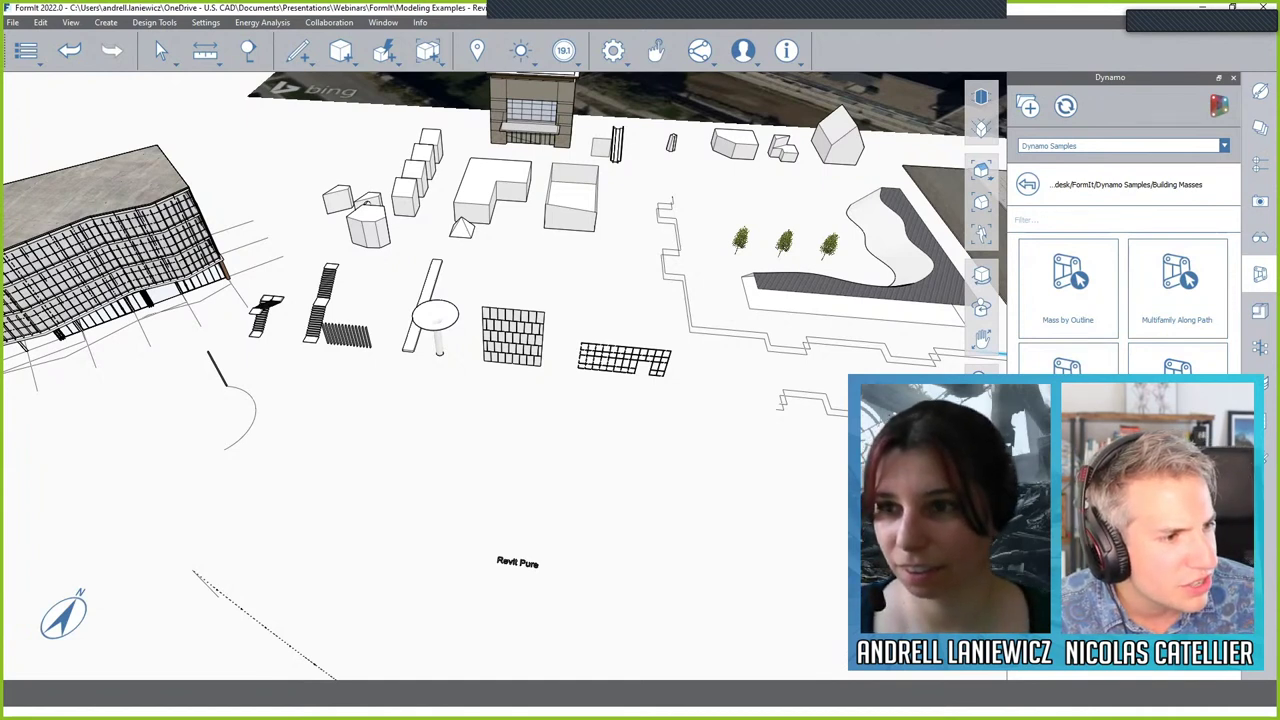
left_click(1027, 184)
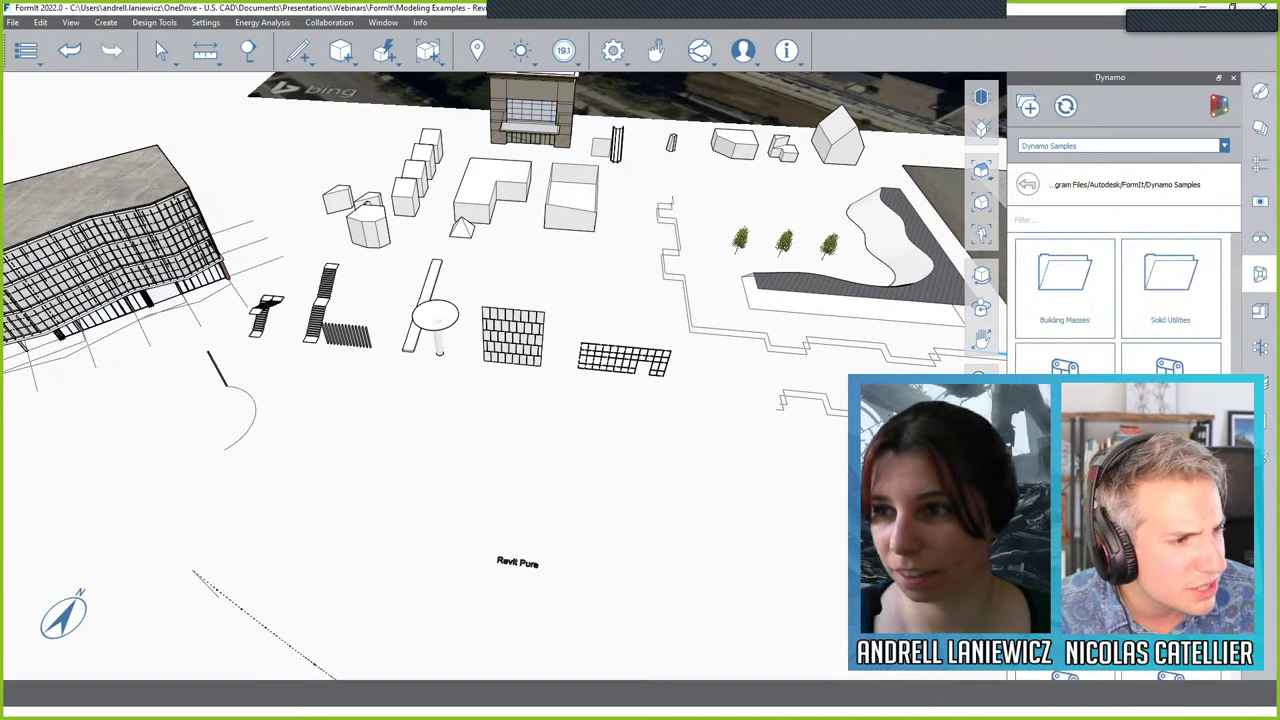
scroll(1170, 360, "down", 3)
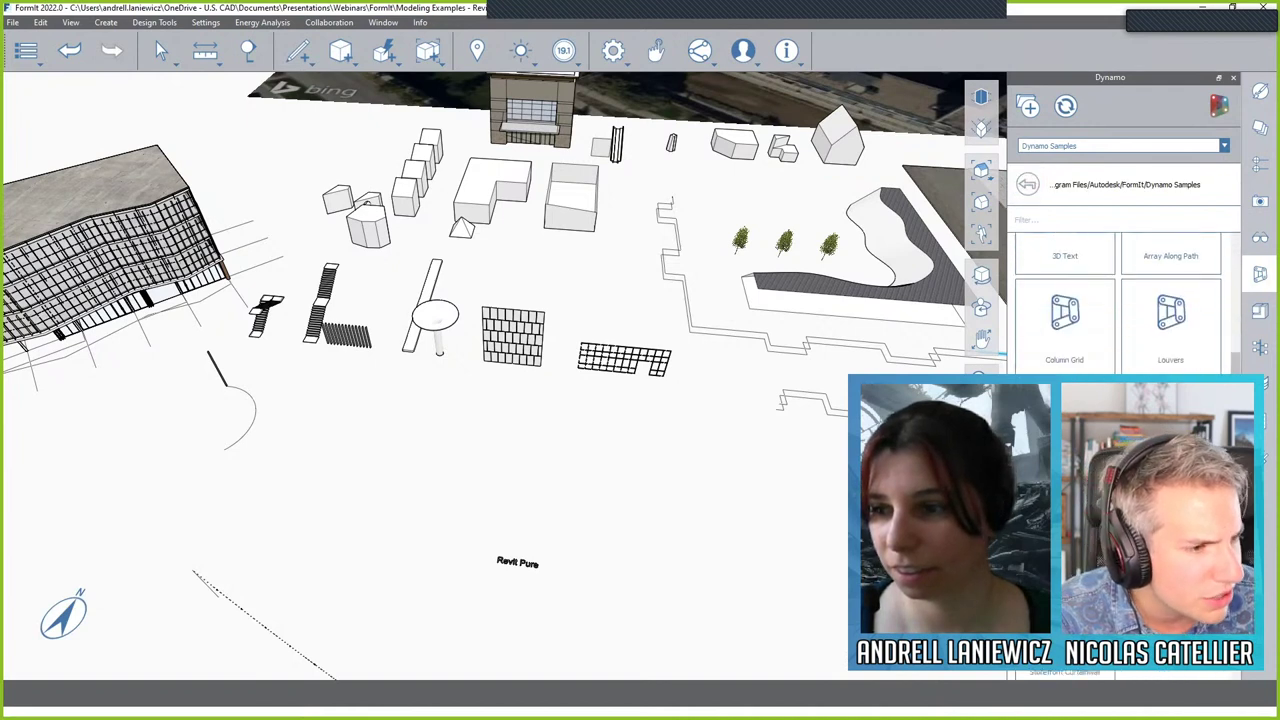
scroll(1120, 300, "down", 1)
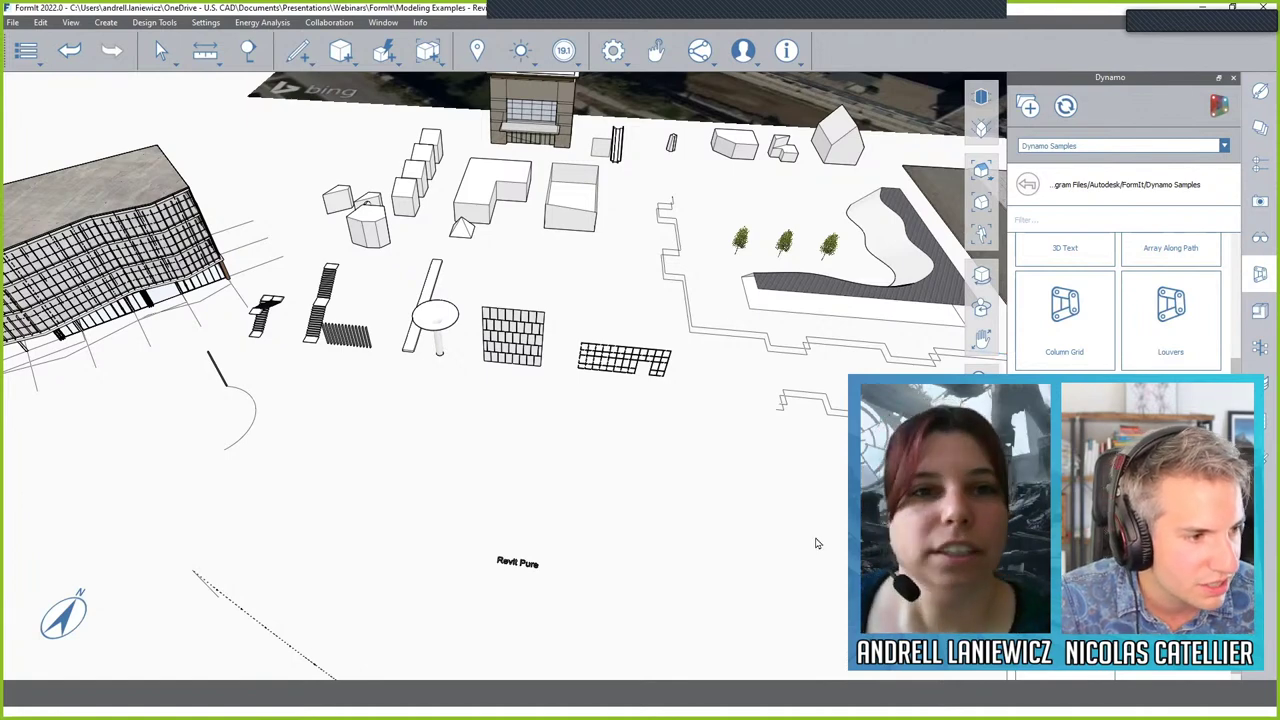
left_click(14, 23)
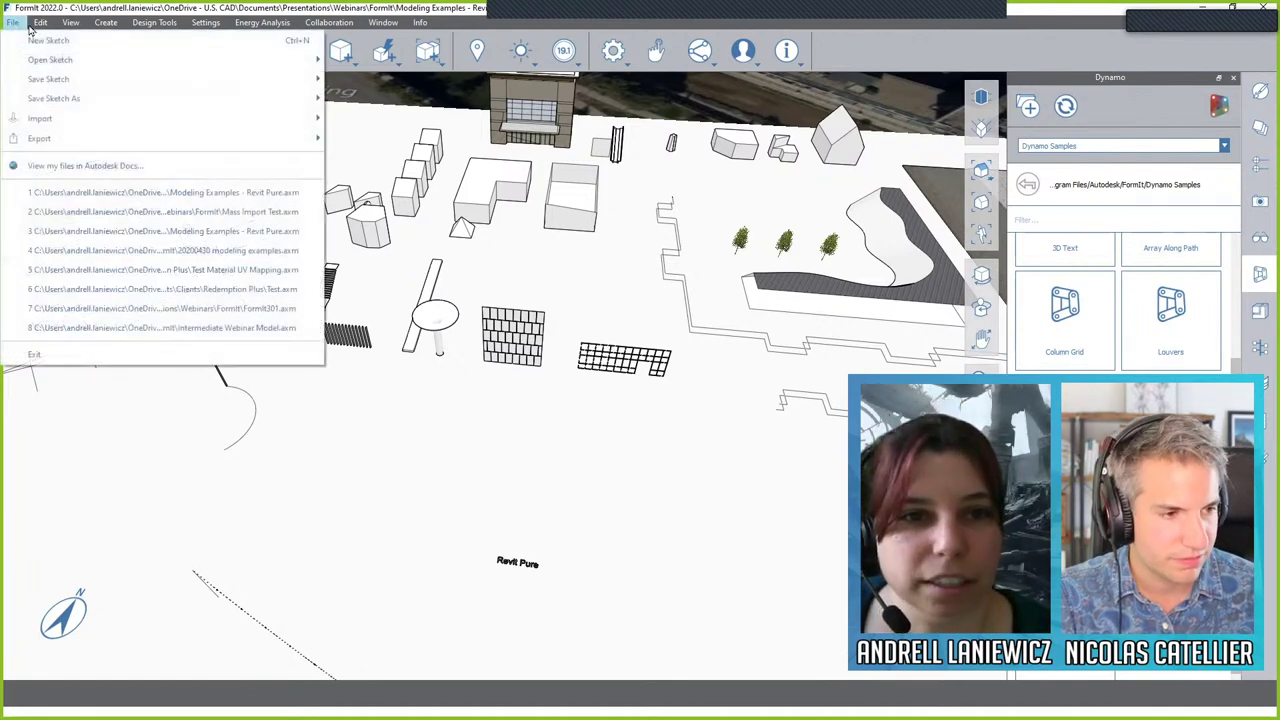
mouse_move(31, 121)
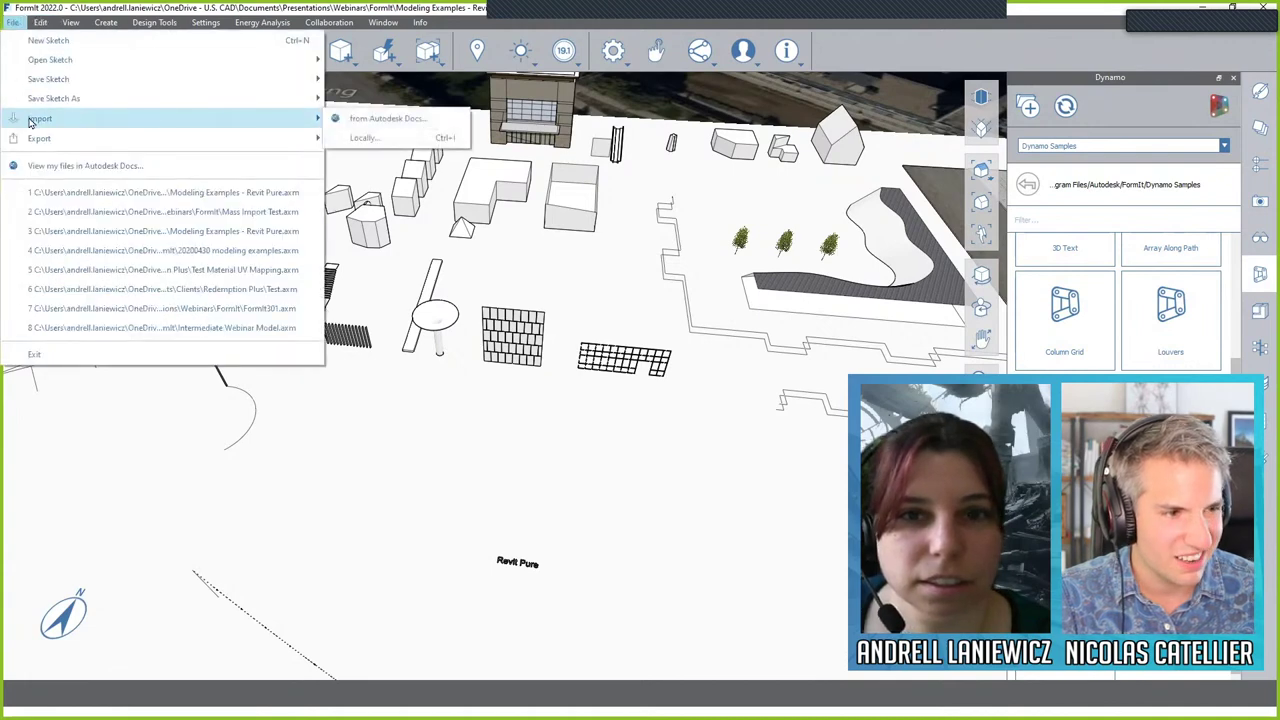
left_click(363, 137)
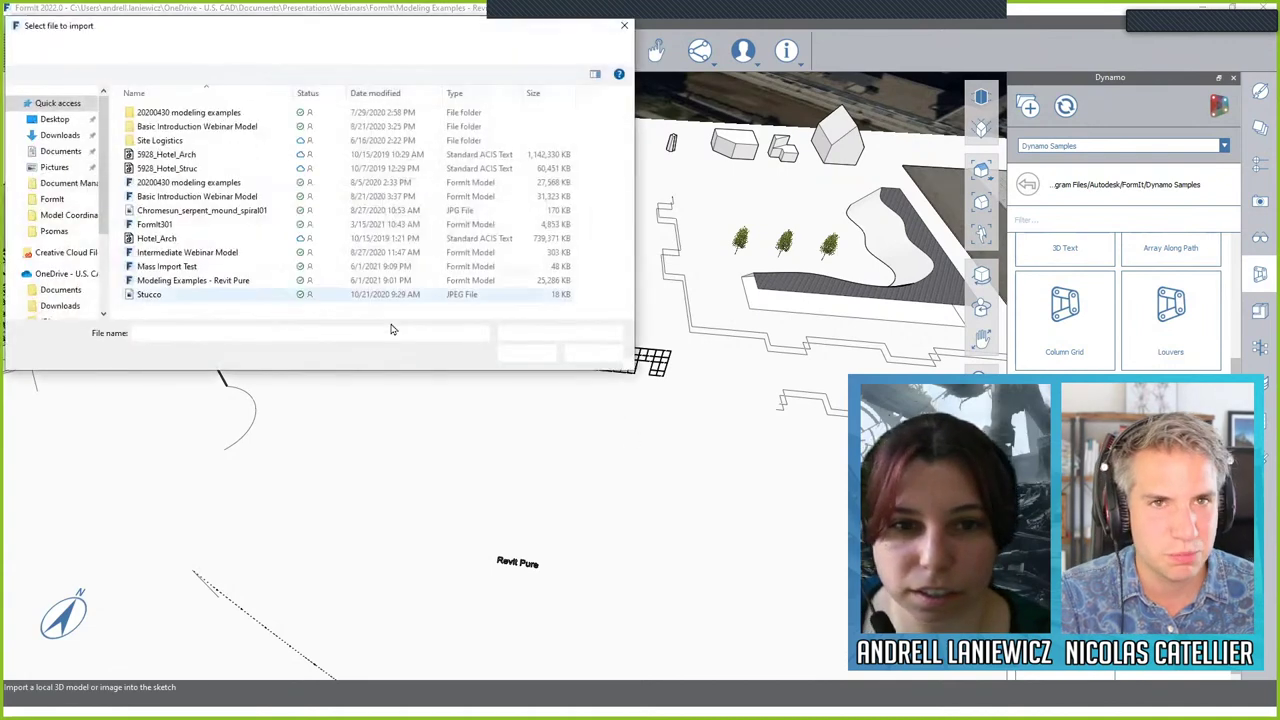
left_click(600, 333)
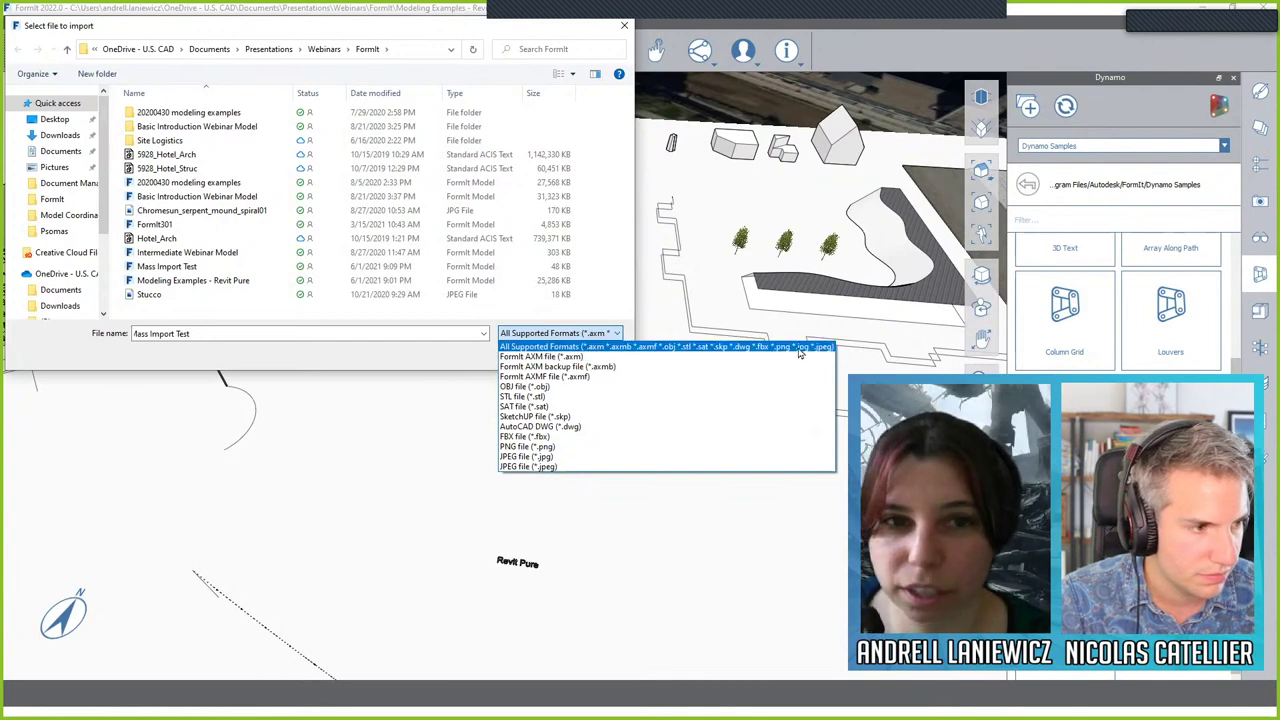
left_click(430, 356)
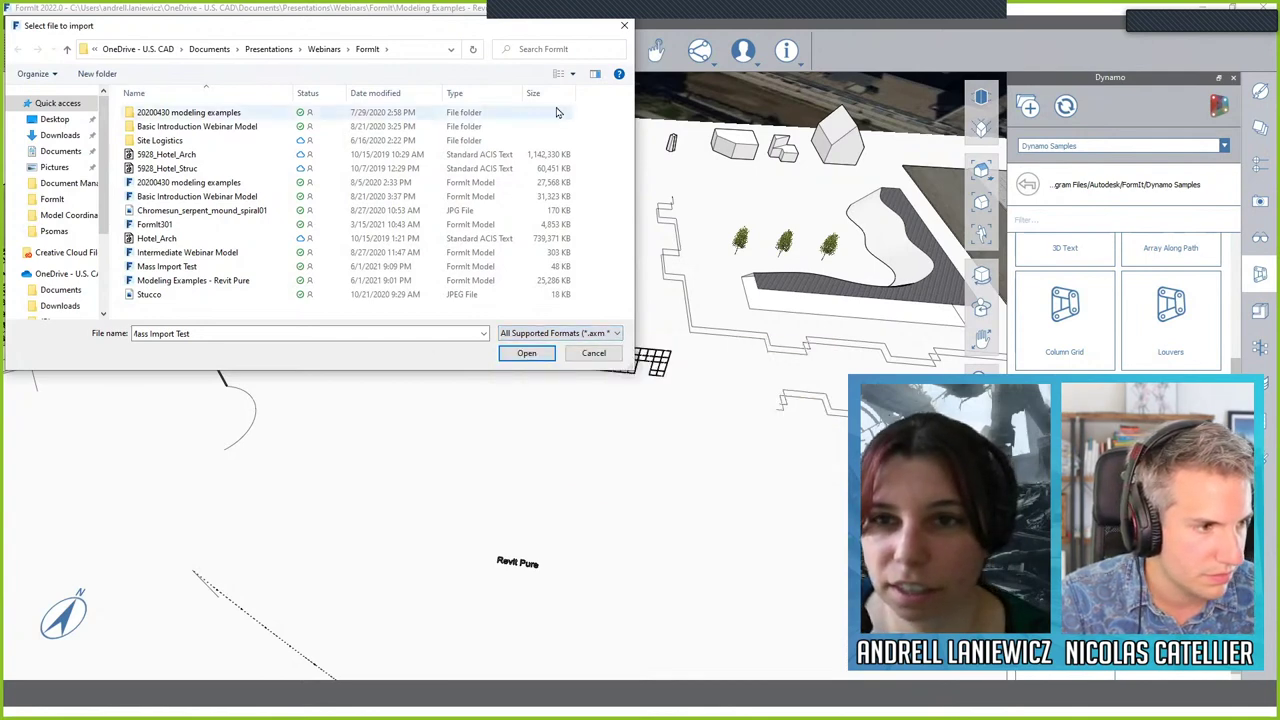
left_click(622, 26)
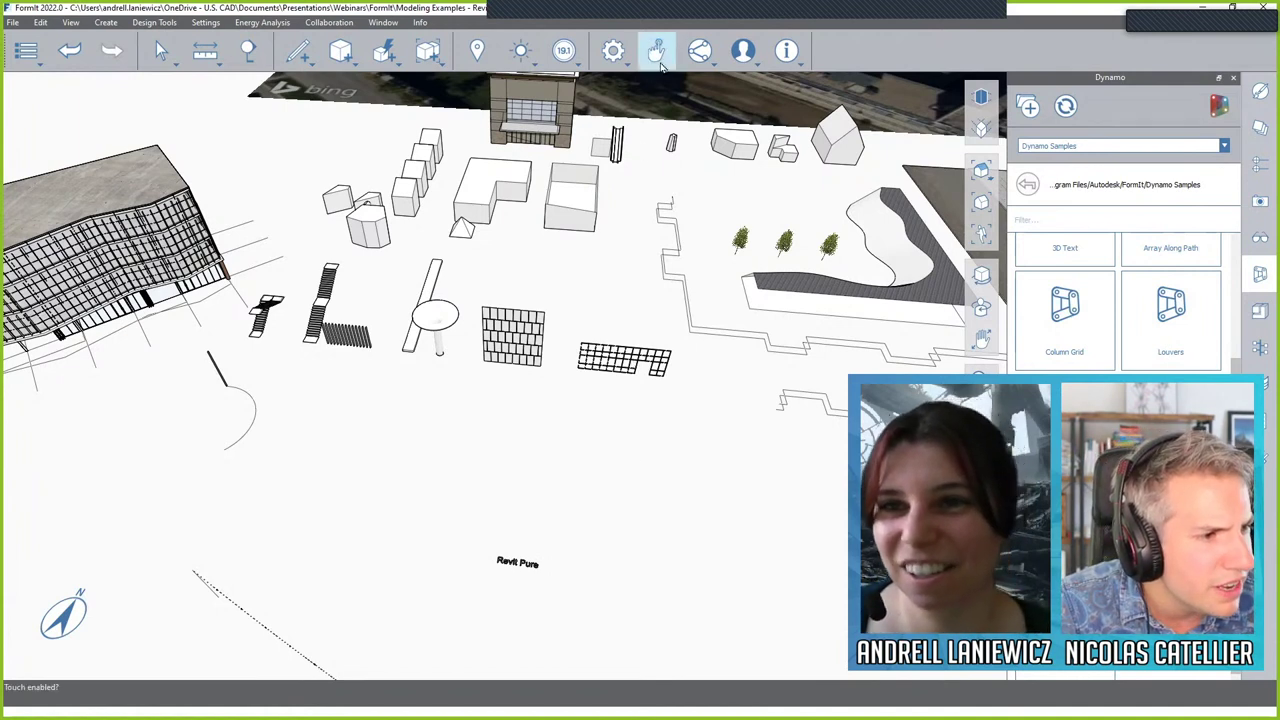
Step: Start a collaboration sharing session, copy its invite link, and close the dialog
left_click(698, 68)
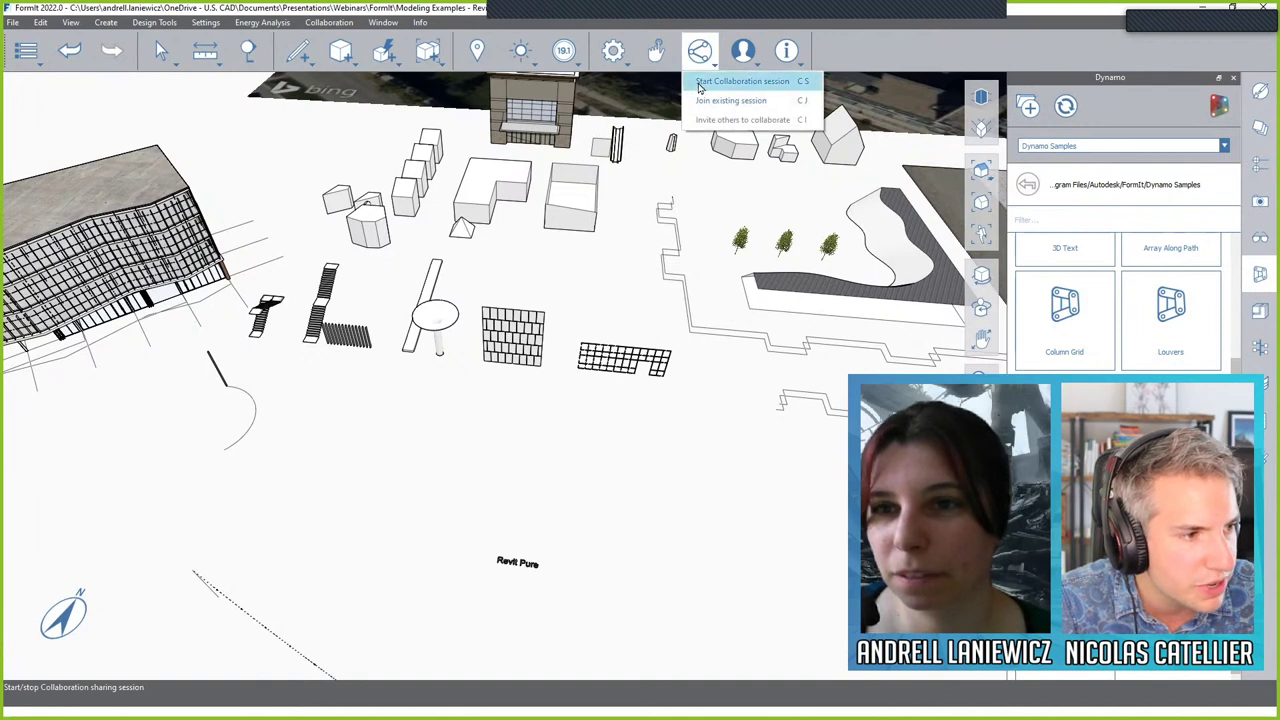
left_click(705, 82)
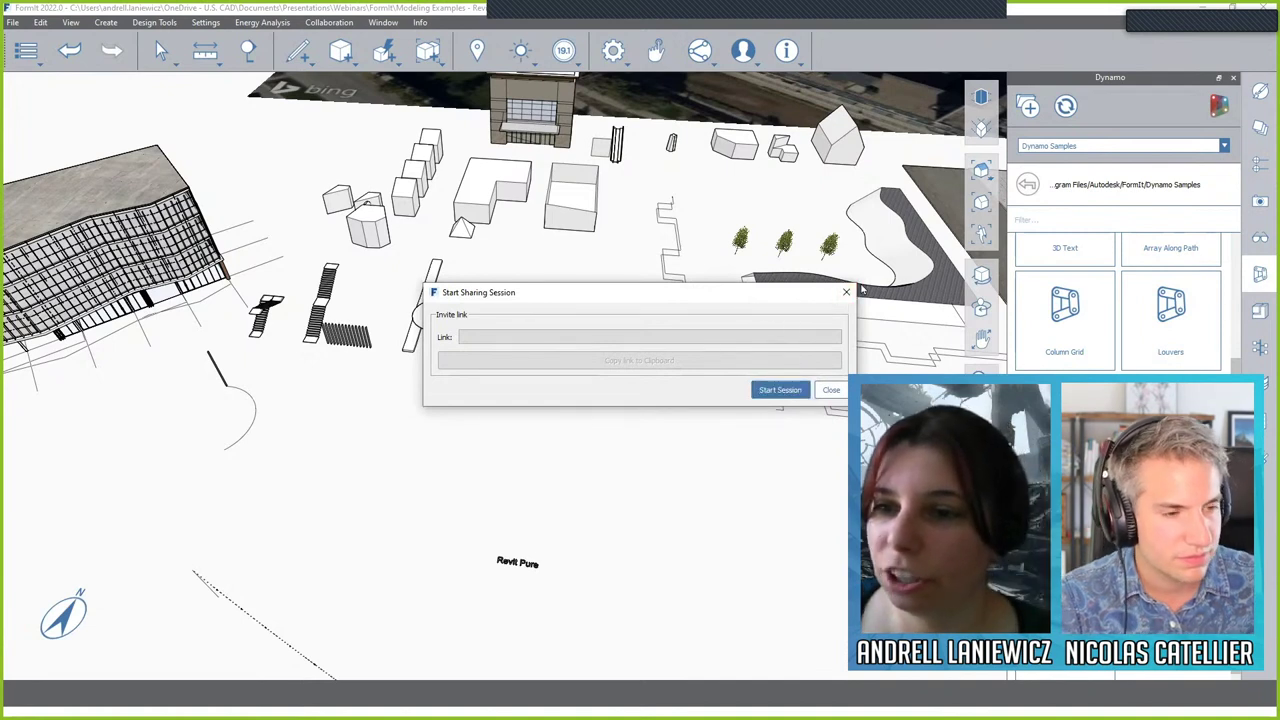
key("Return")
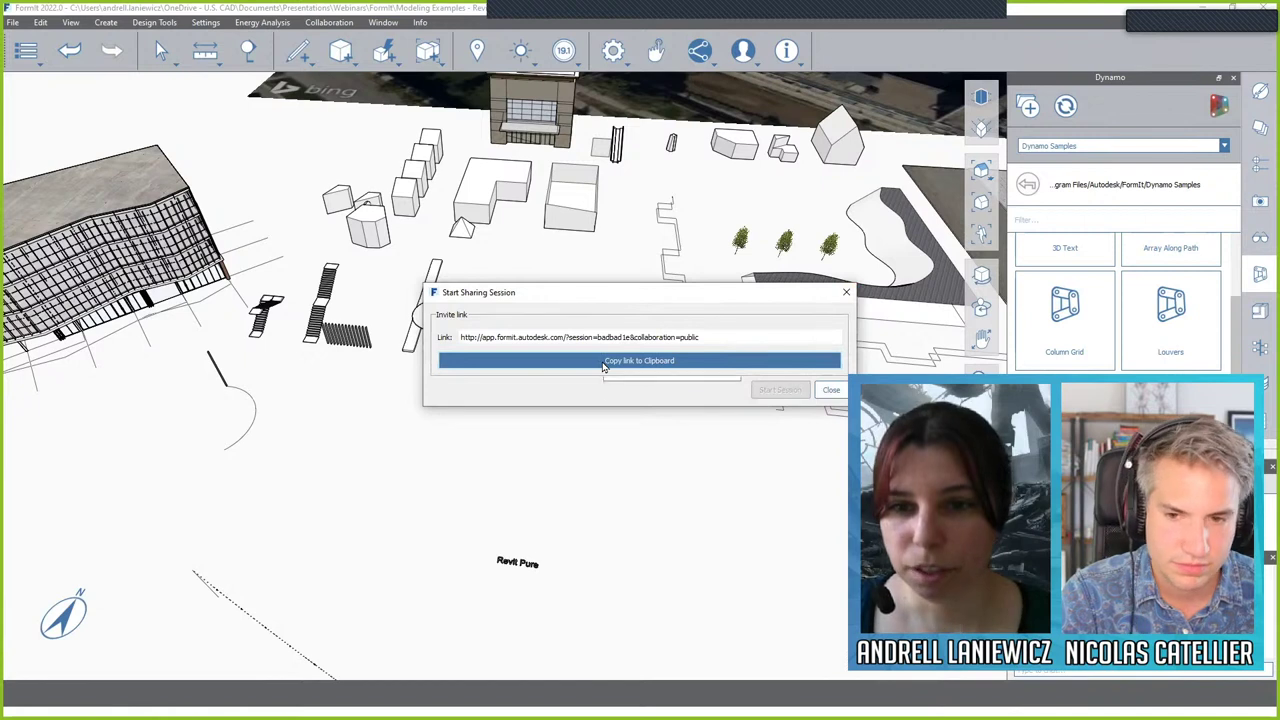
left_click(603, 364)
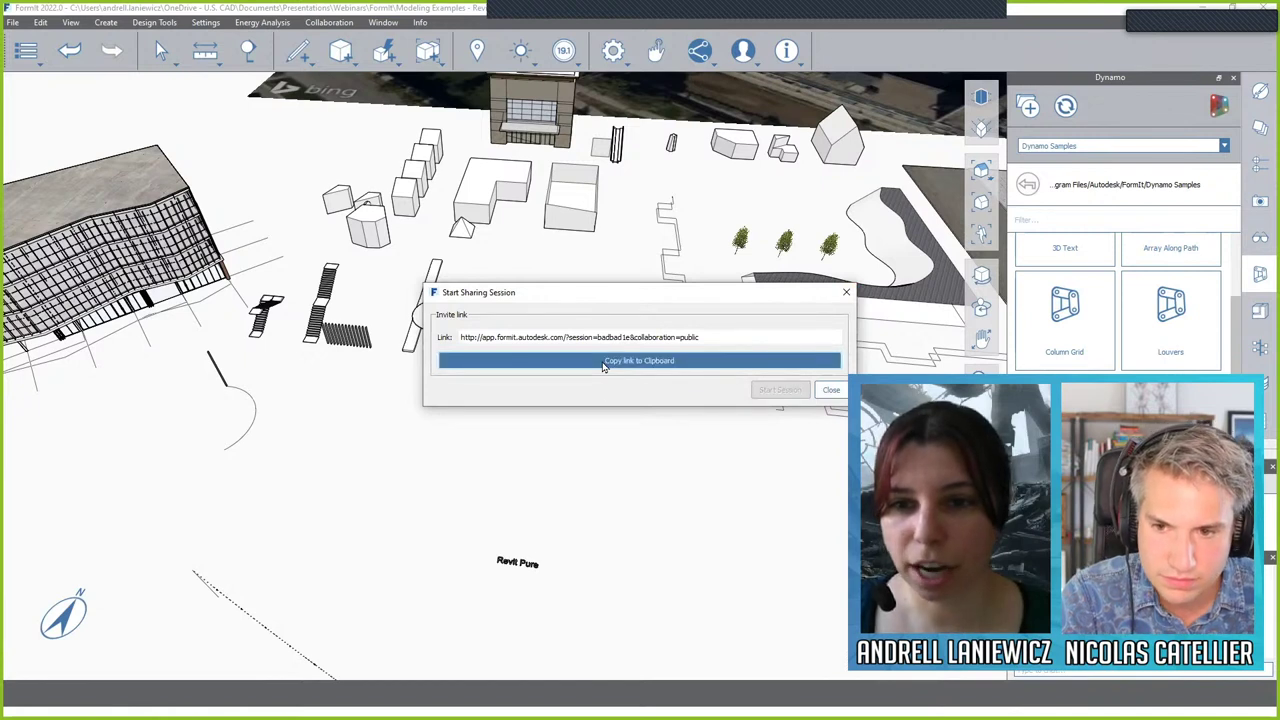
left_click(829, 391)
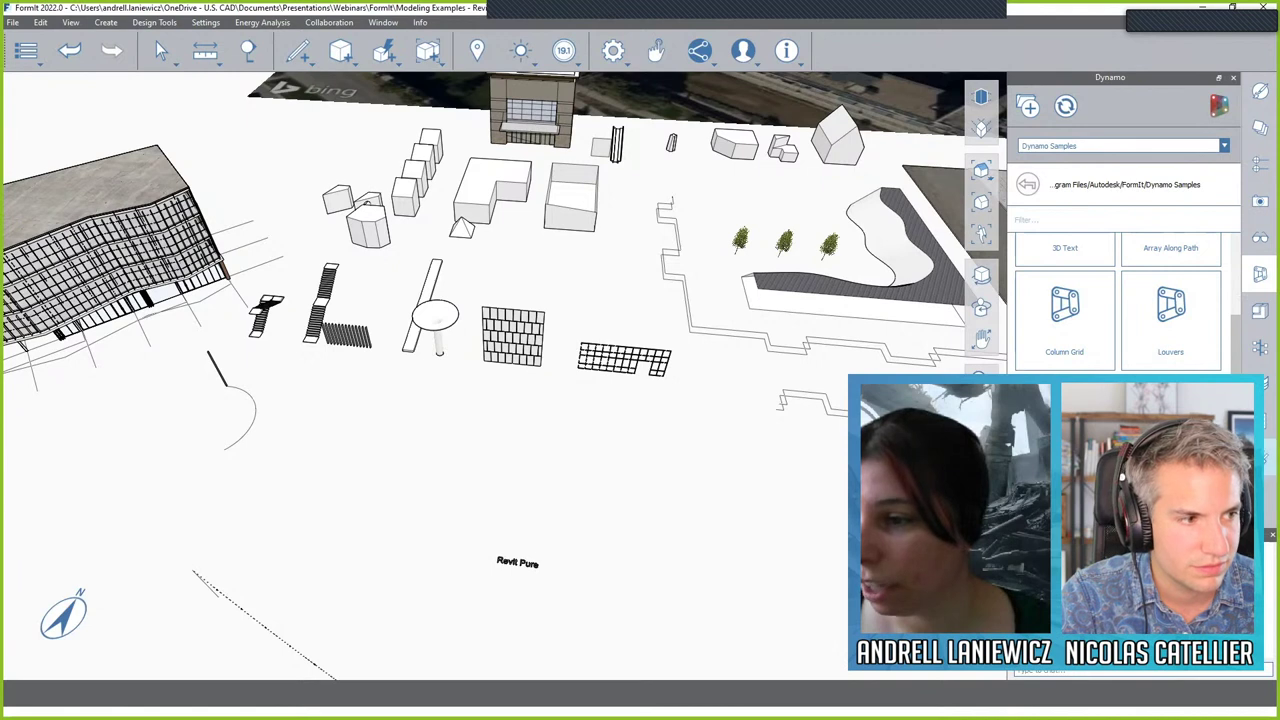
Step: Open the Plugin Manager and scroll its recommended plugins list back to the top
left_click(1260, 420)
scroll(1126, 370, "down", 2)
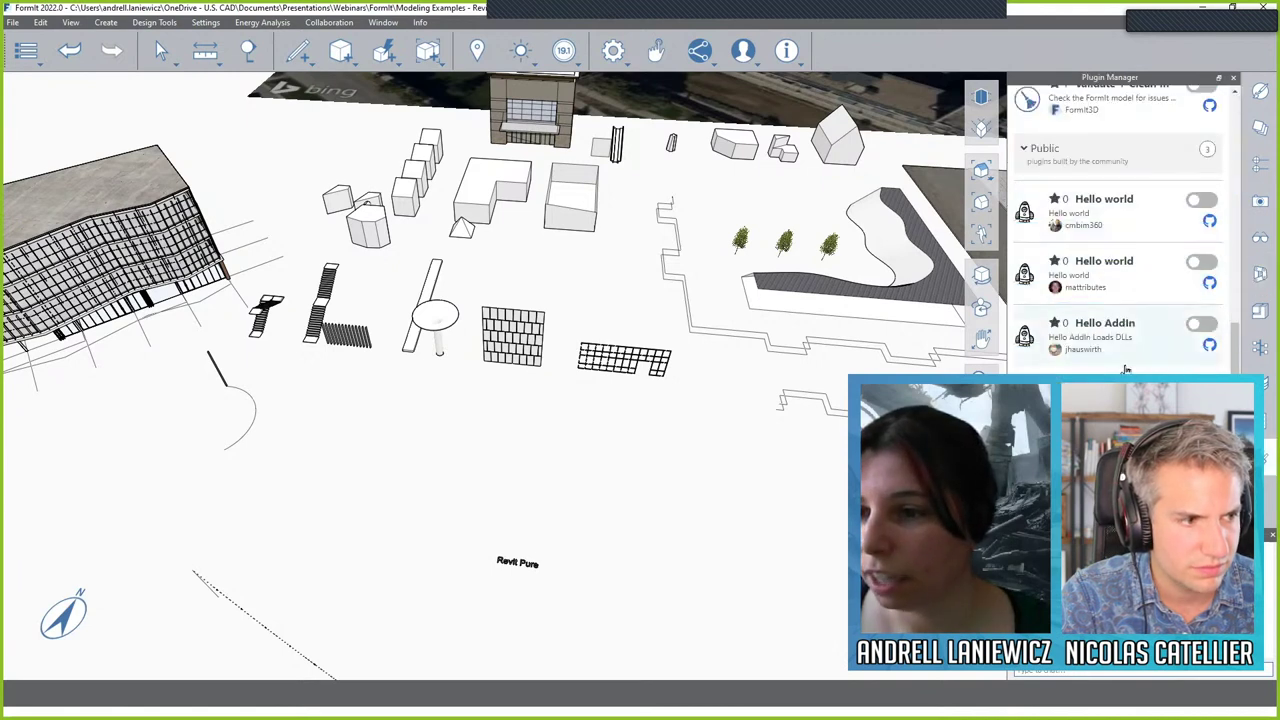
scroll(1126, 370, "up", 5)
scroll(1120, 345, "up", 3)
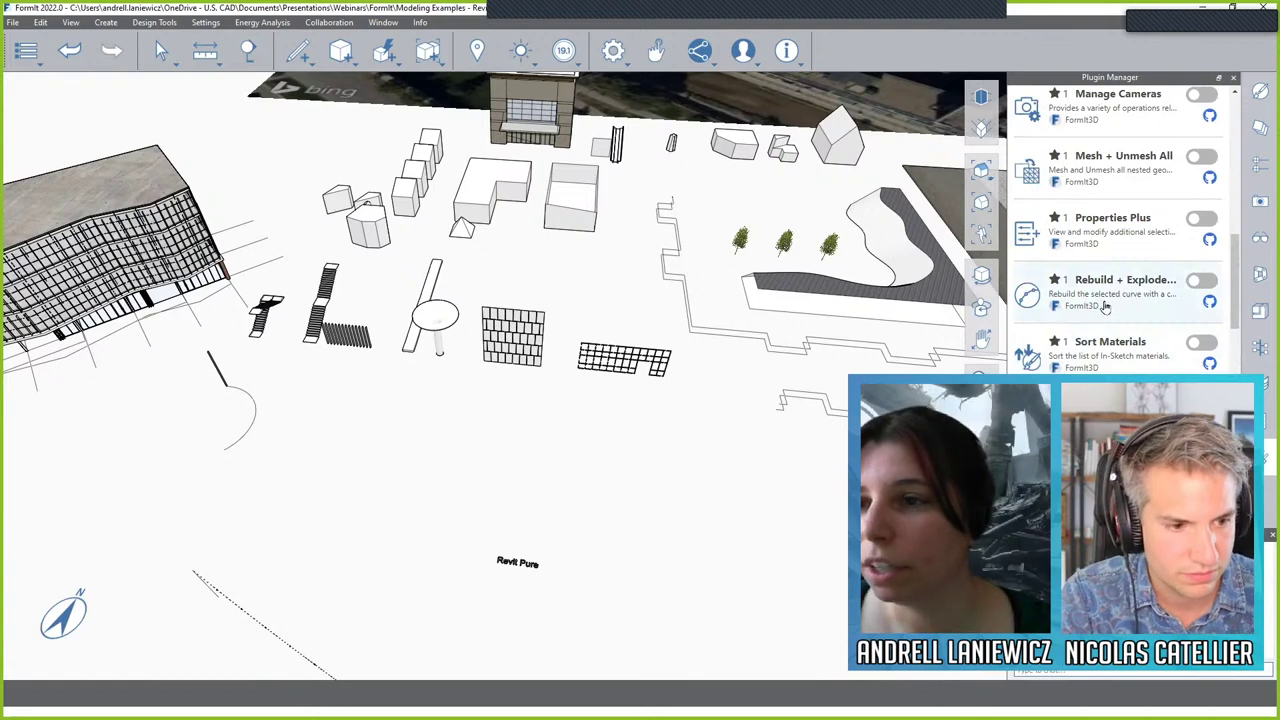
scroll(1110, 300, "up", 9)
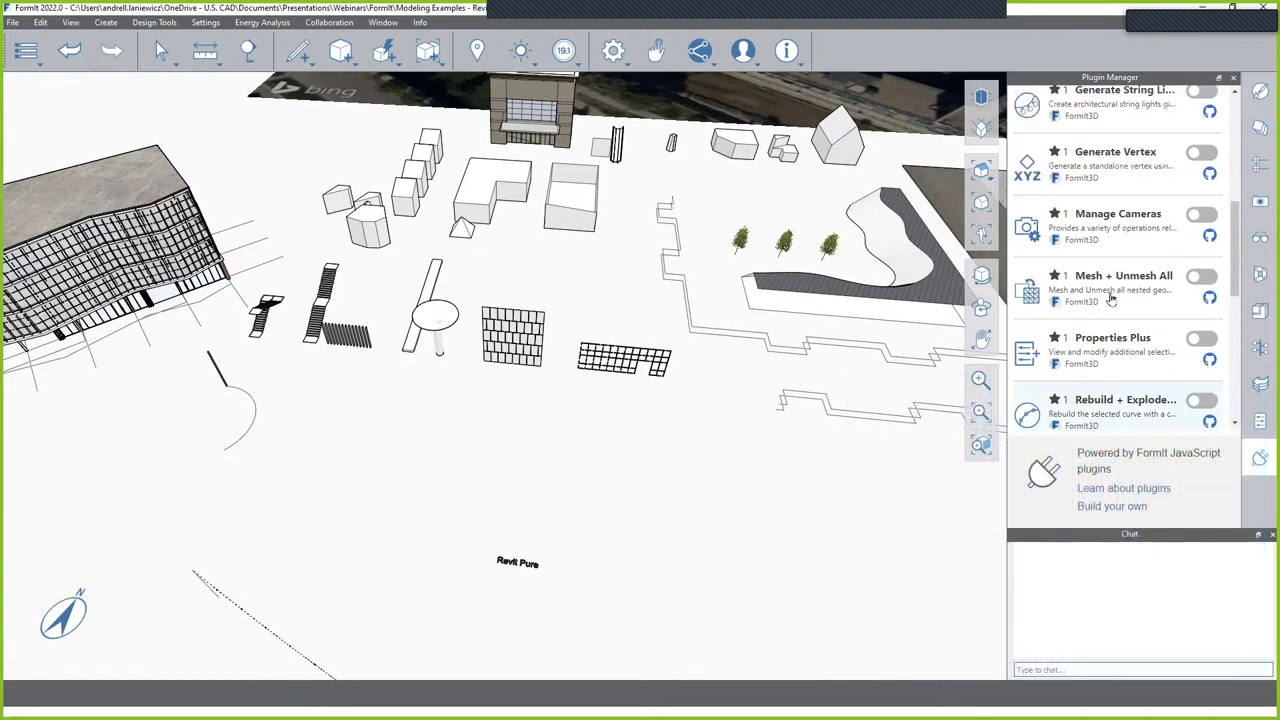
scroll(1110, 300, "up", 2)
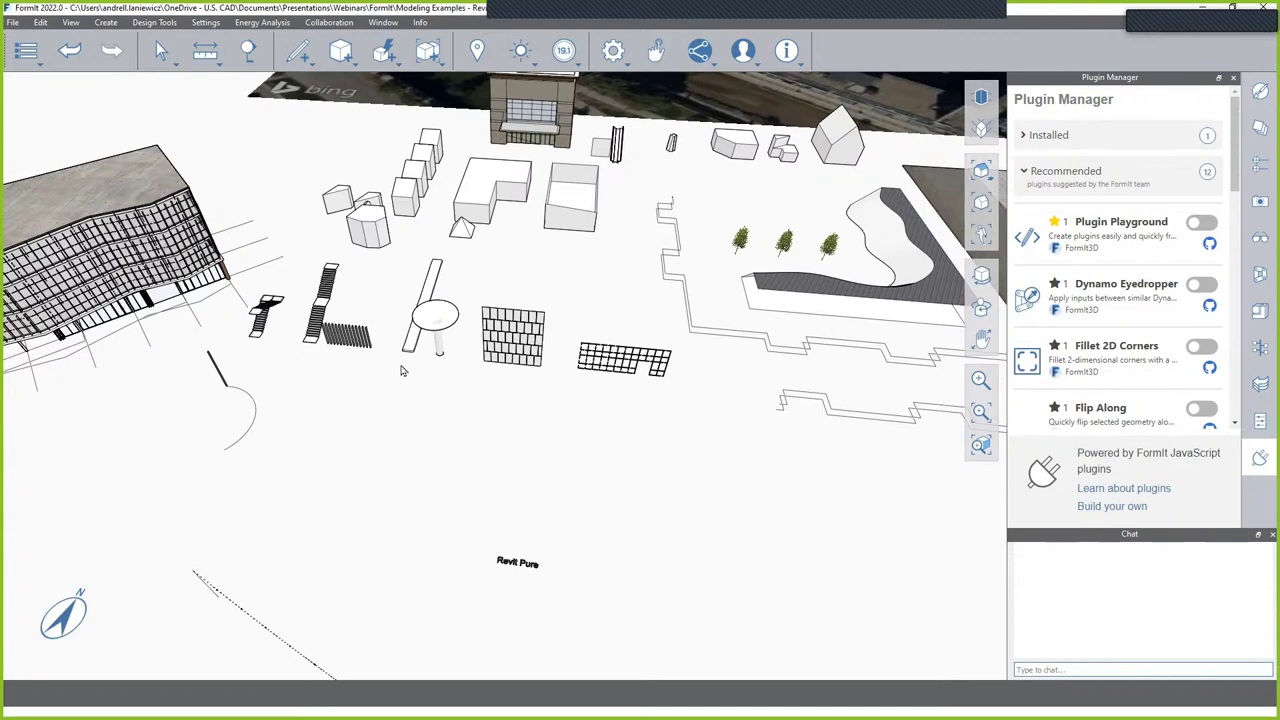
scroll(405, 368, "up", 3)
scroll(561, 401, "up", 4)
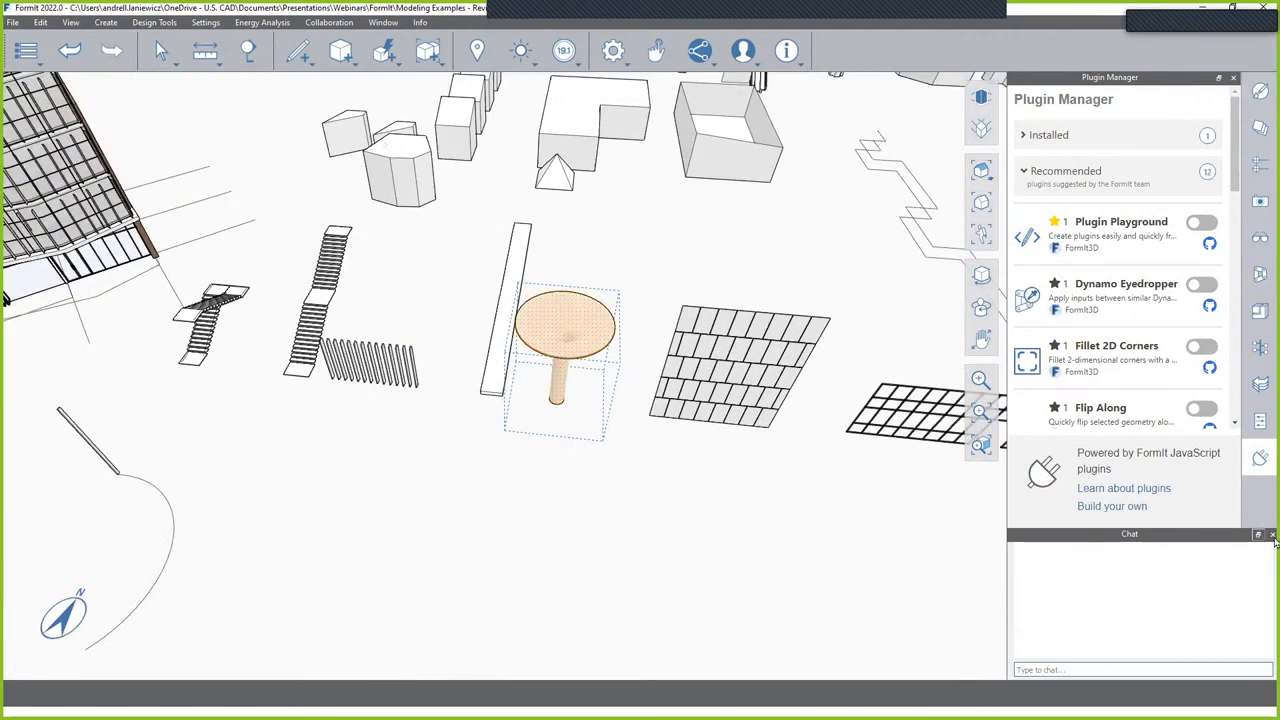
Step: Close the chat panel and copy the current session's invite link
left_click(1272, 535)
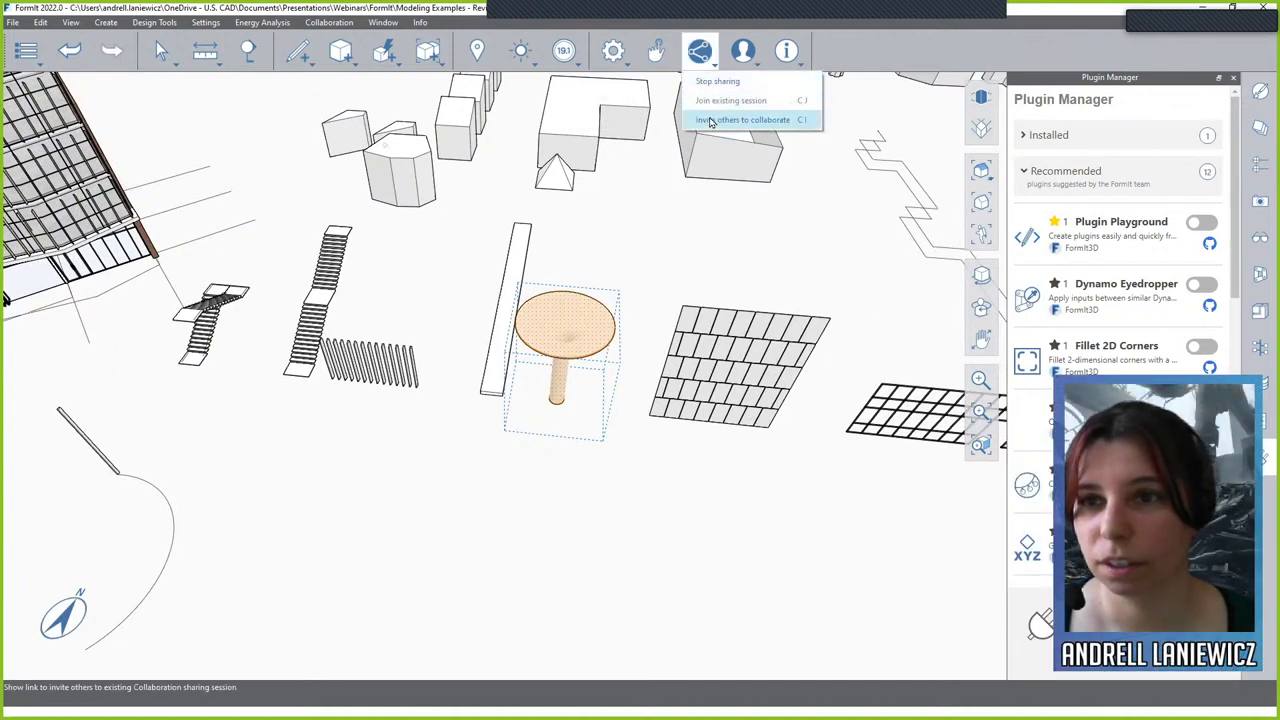
left_click(710, 120)
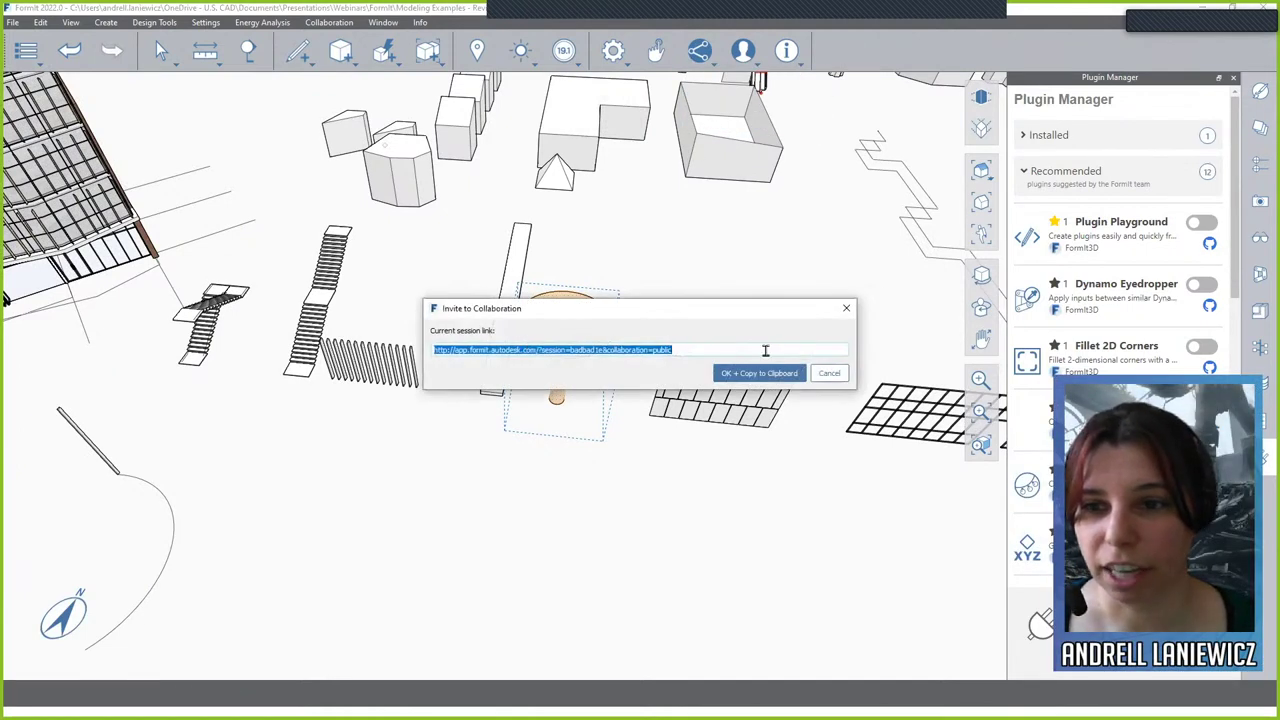
left_click(733, 374)
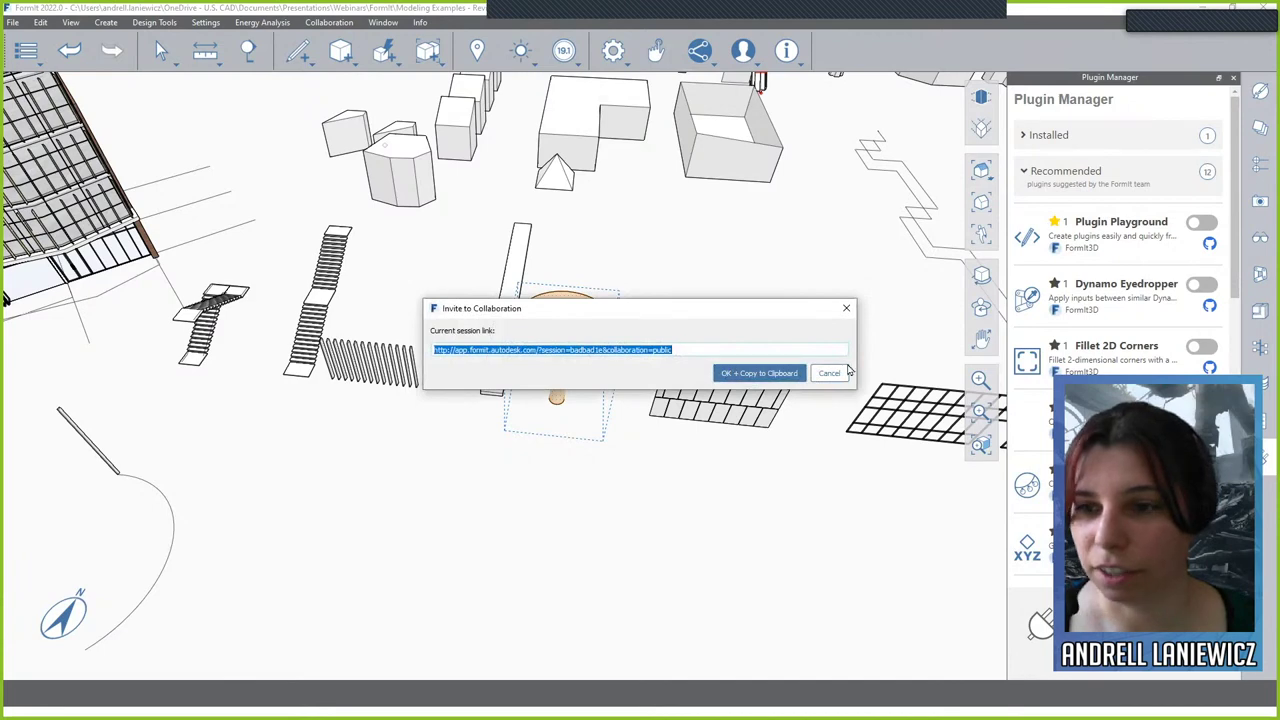
Step: Stop sharing the collaboration session, dismiss the disconnected notice, and deselect the round table
left_click(699, 52)
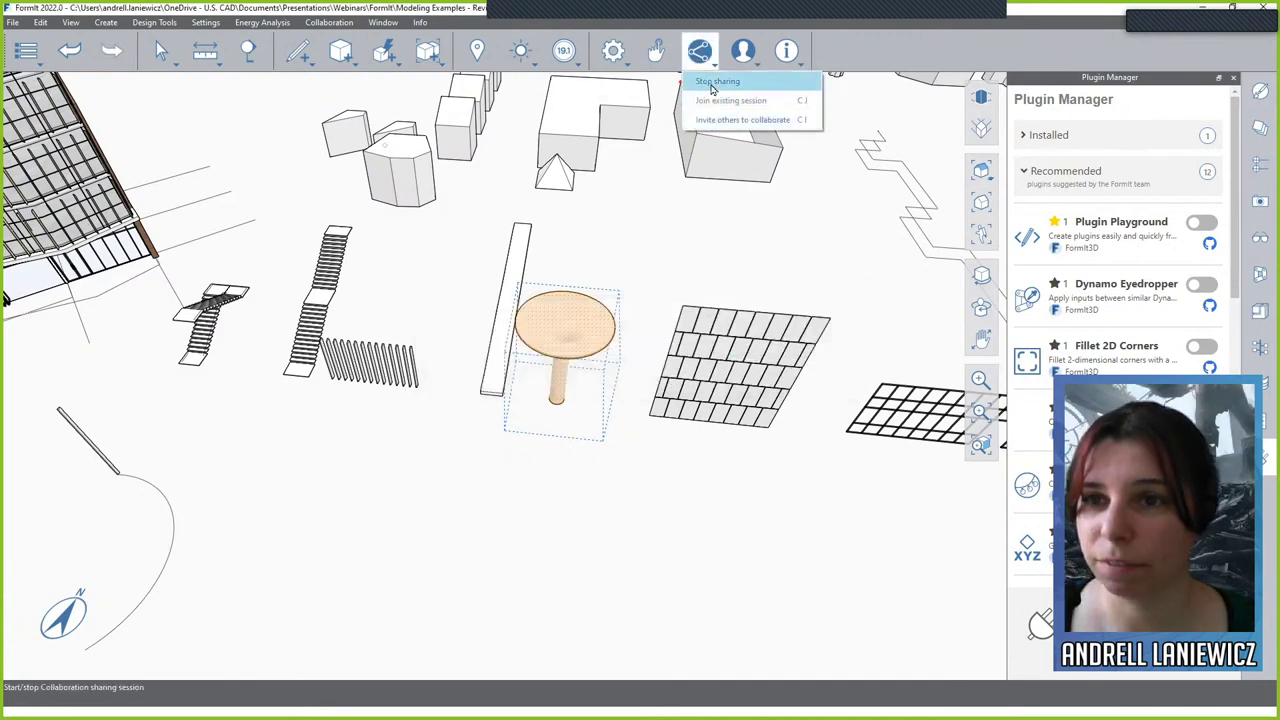
left_click(706, 95)
left_click(597, 91)
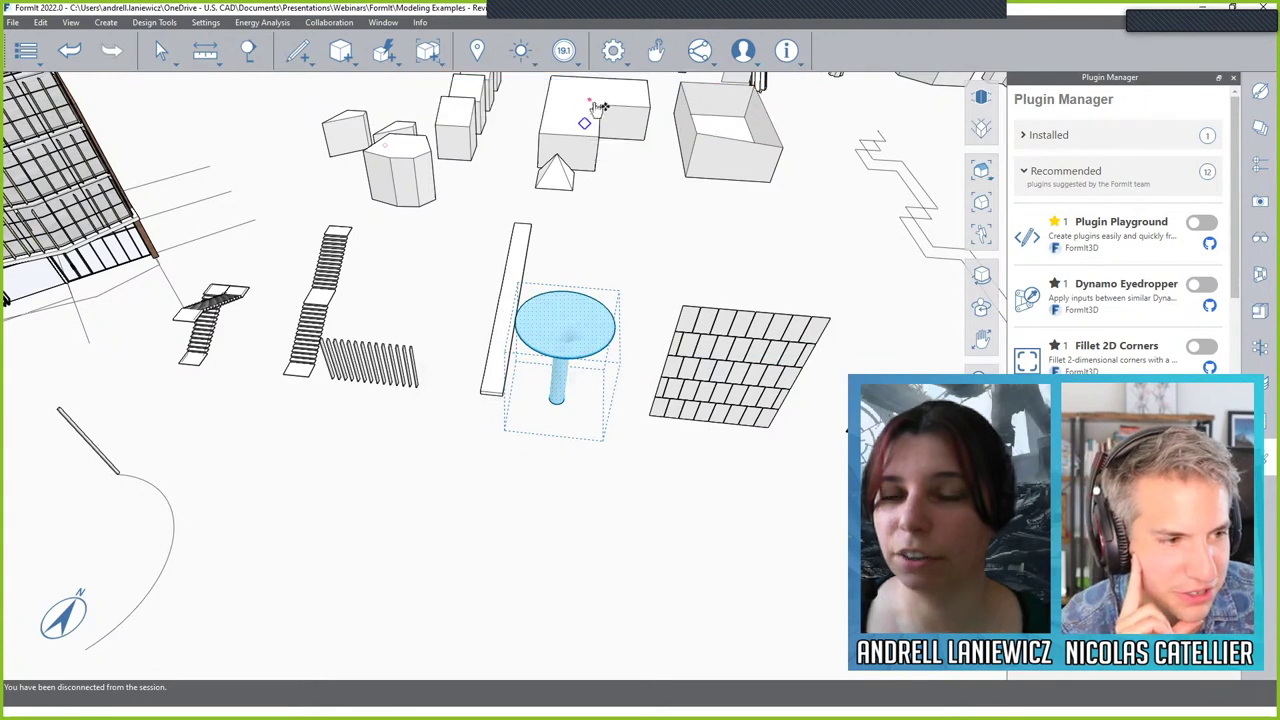
left_click(652, 267)
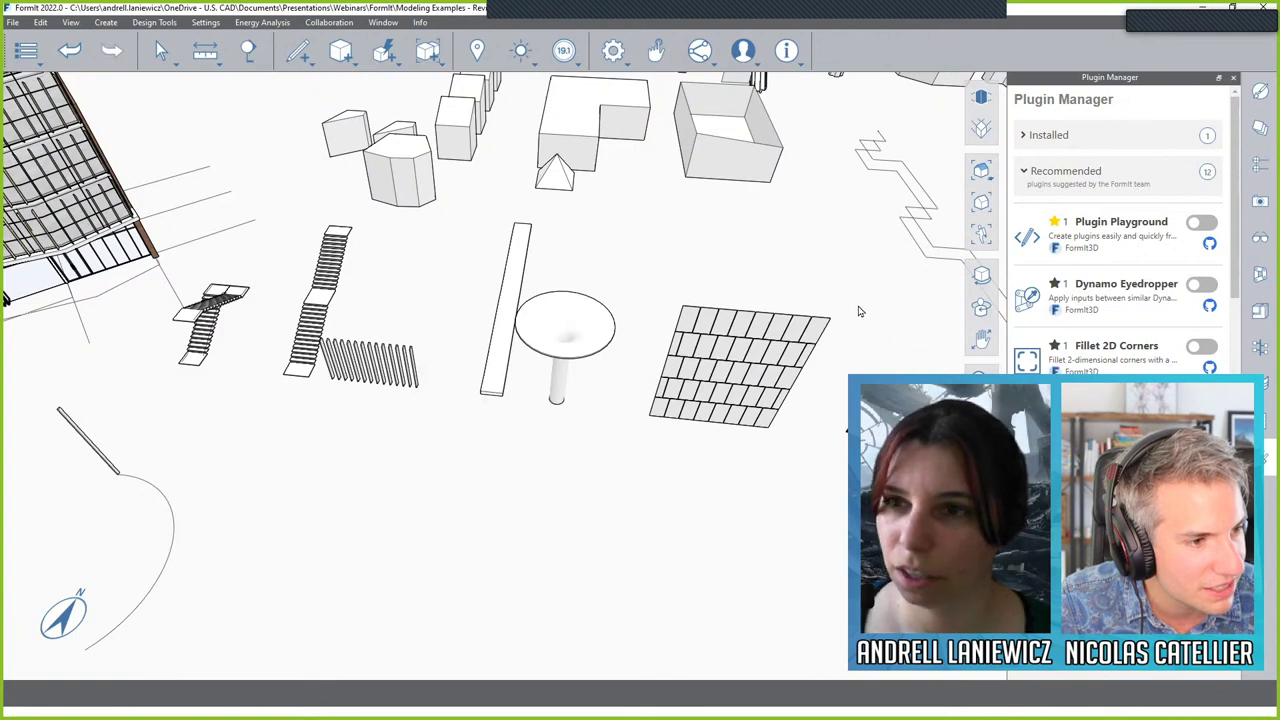
Step: Orbit and pan the site model until the trees and curved-roof area are visible
middle_click_drag(846, 283, 588, 487)
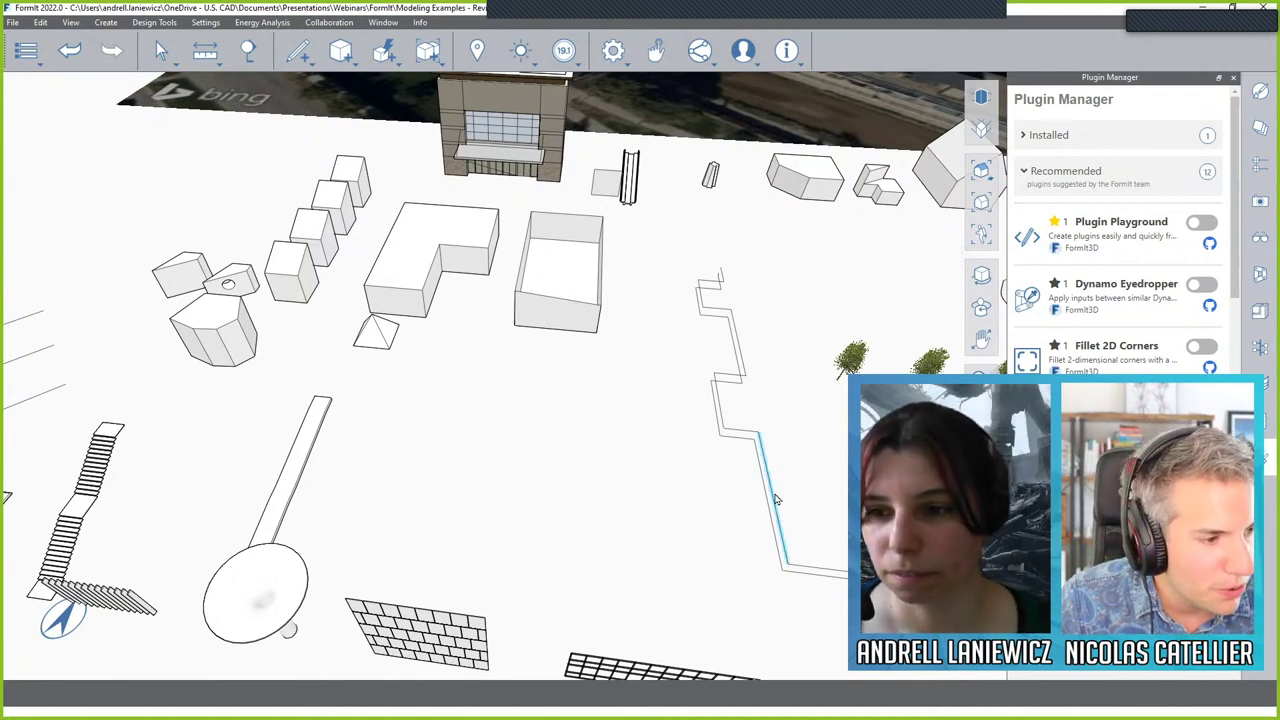
middle_click_drag(837, 508, 1130, 38)
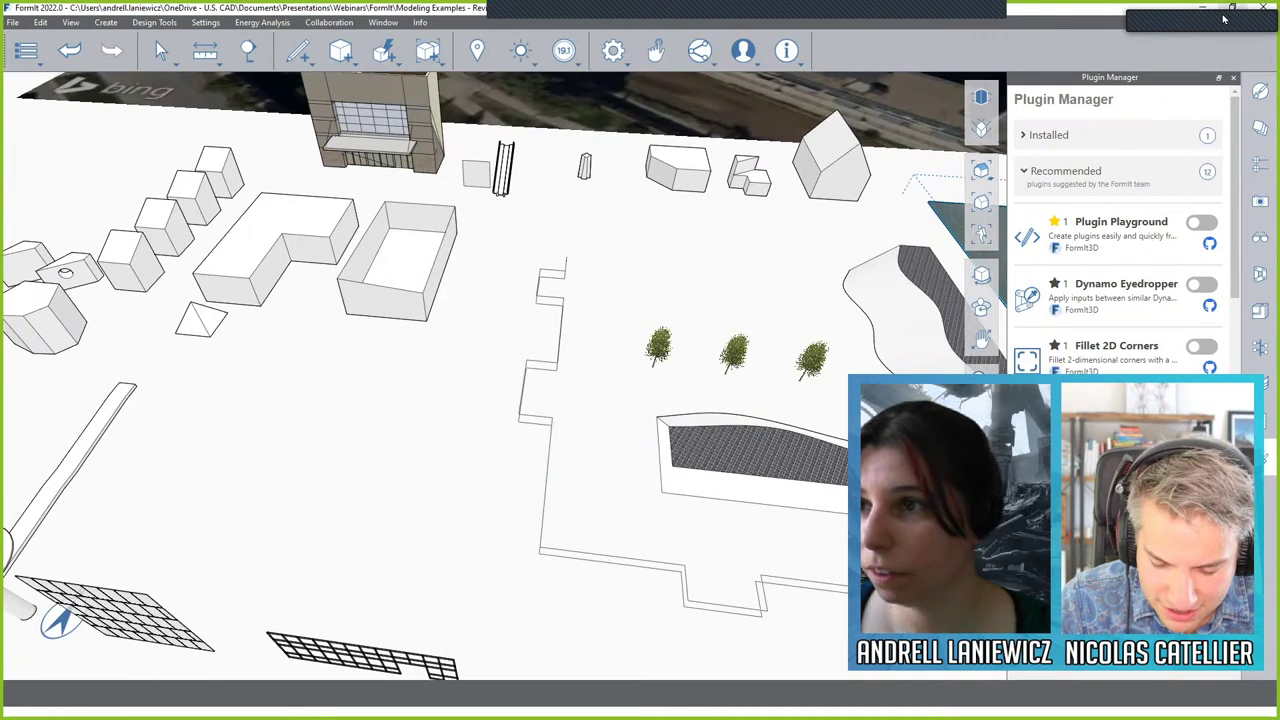
Step: Close the FormIt window, raising the Unsaved Changes warning
left_click(1262, 8)
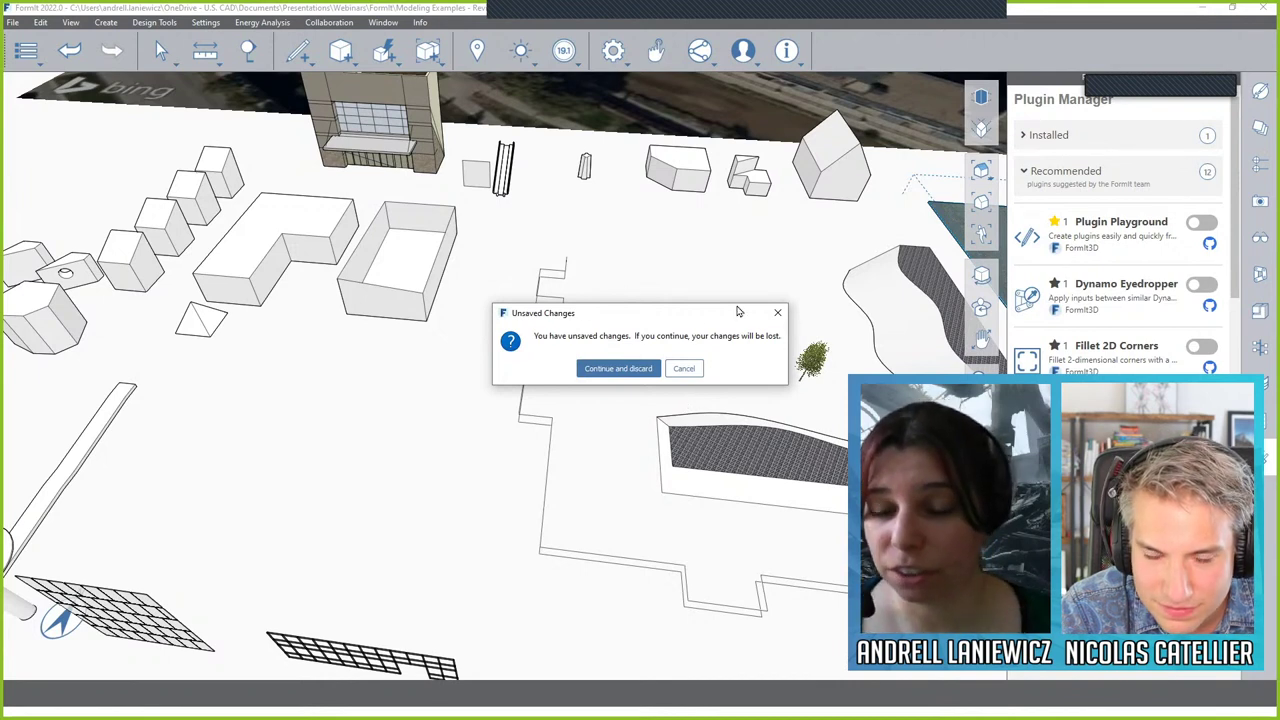
Step: Discard the unsaved FormIt changes and bring up the Revit 2022 Recent Files home screen
left_click(622, 369)
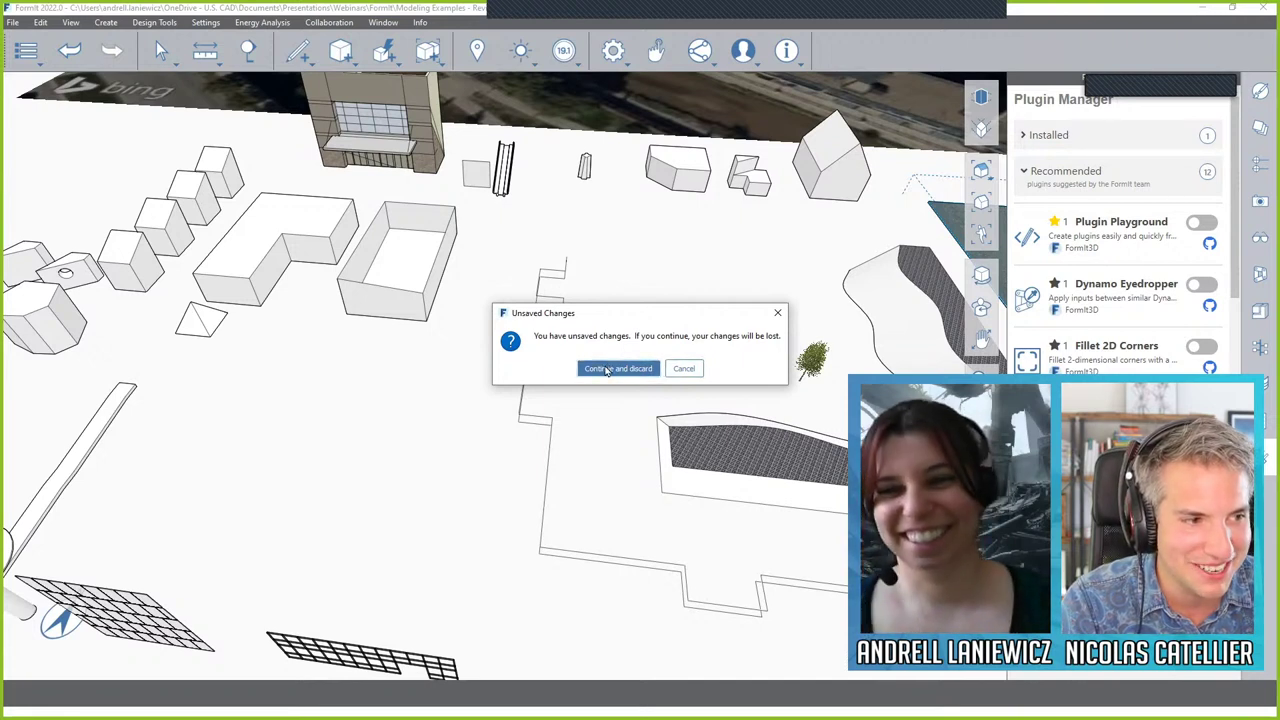
left_click(605, 370)
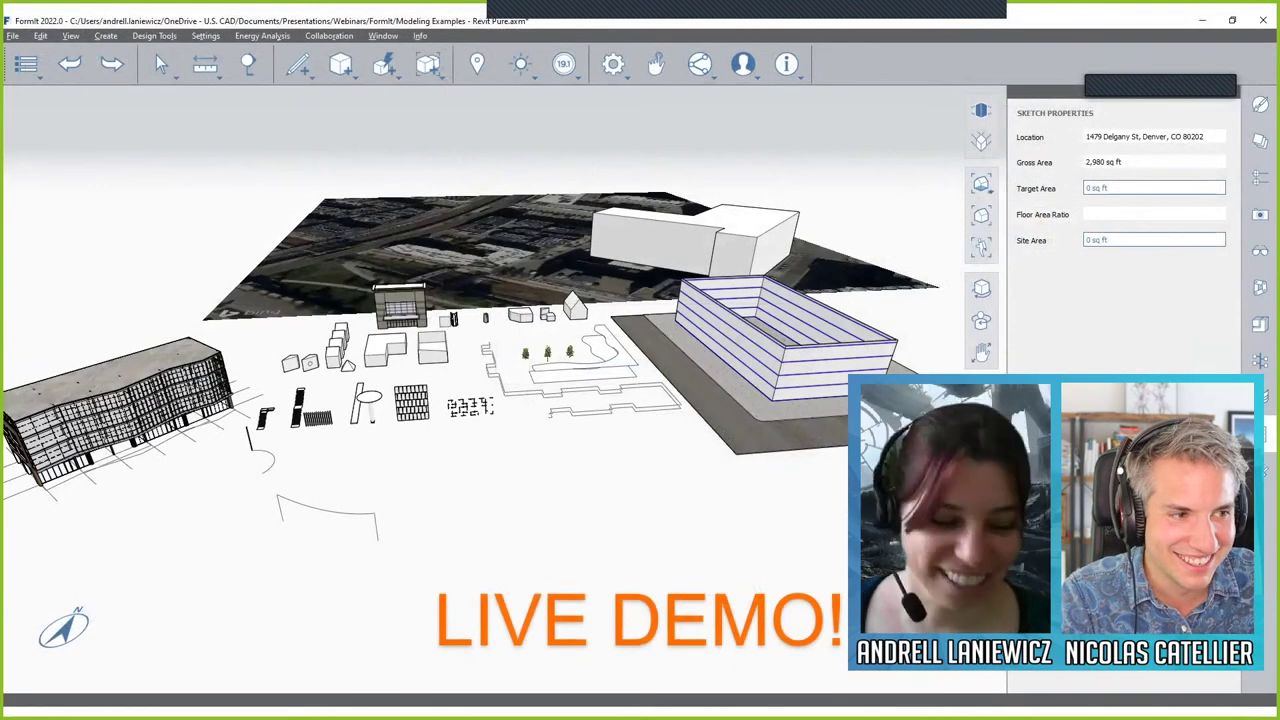
key("alt+Tab")
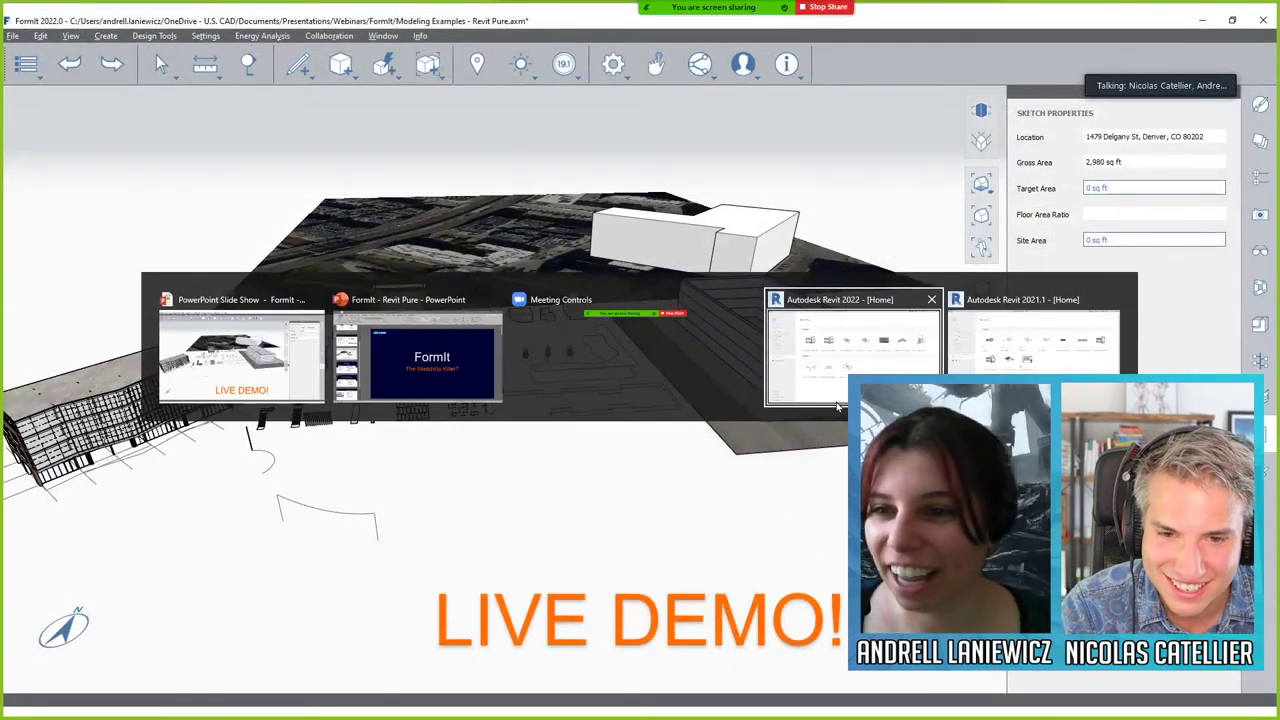
left_click(838, 400)
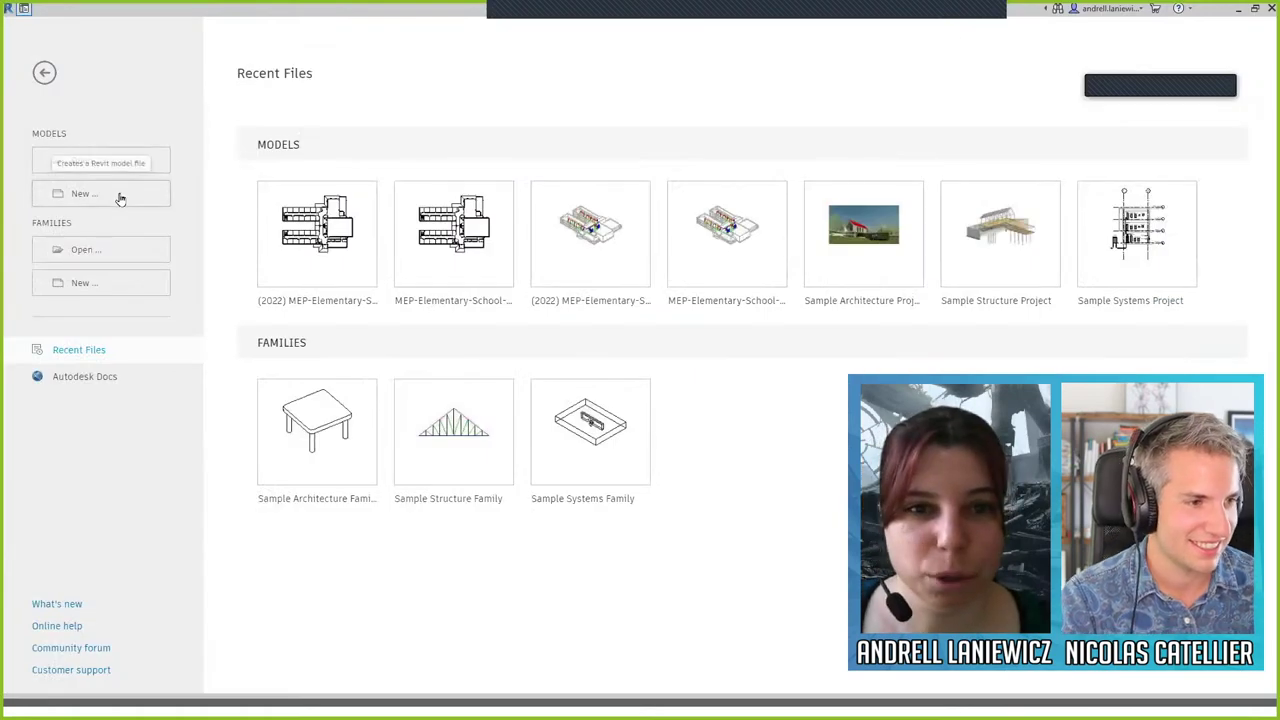
Step: Create a new blank project, Project1, from the Imperial-Architectural template
key("ctrl+n")
left_click(600, 325)
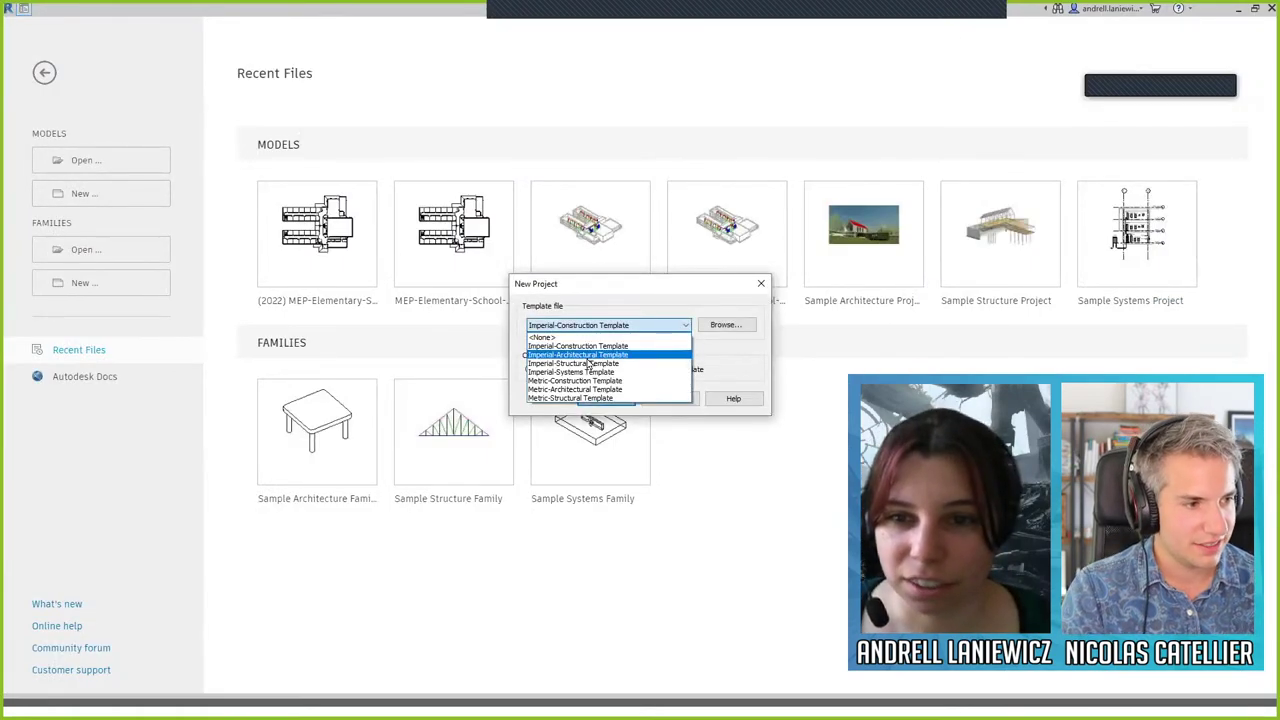
left_click(590, 356)
left_click(603, 398)
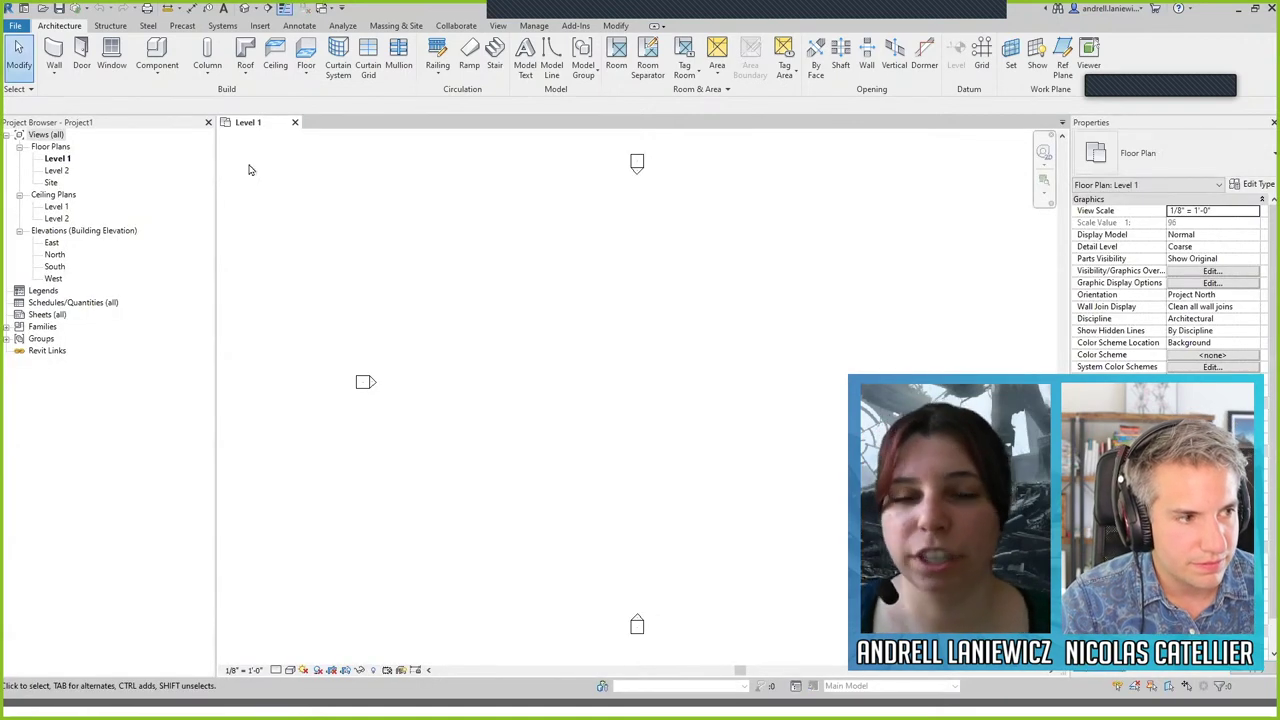
Step: Draw a rectangle of four Generic 8-inch walls on Level 1
left_click(50, 58)
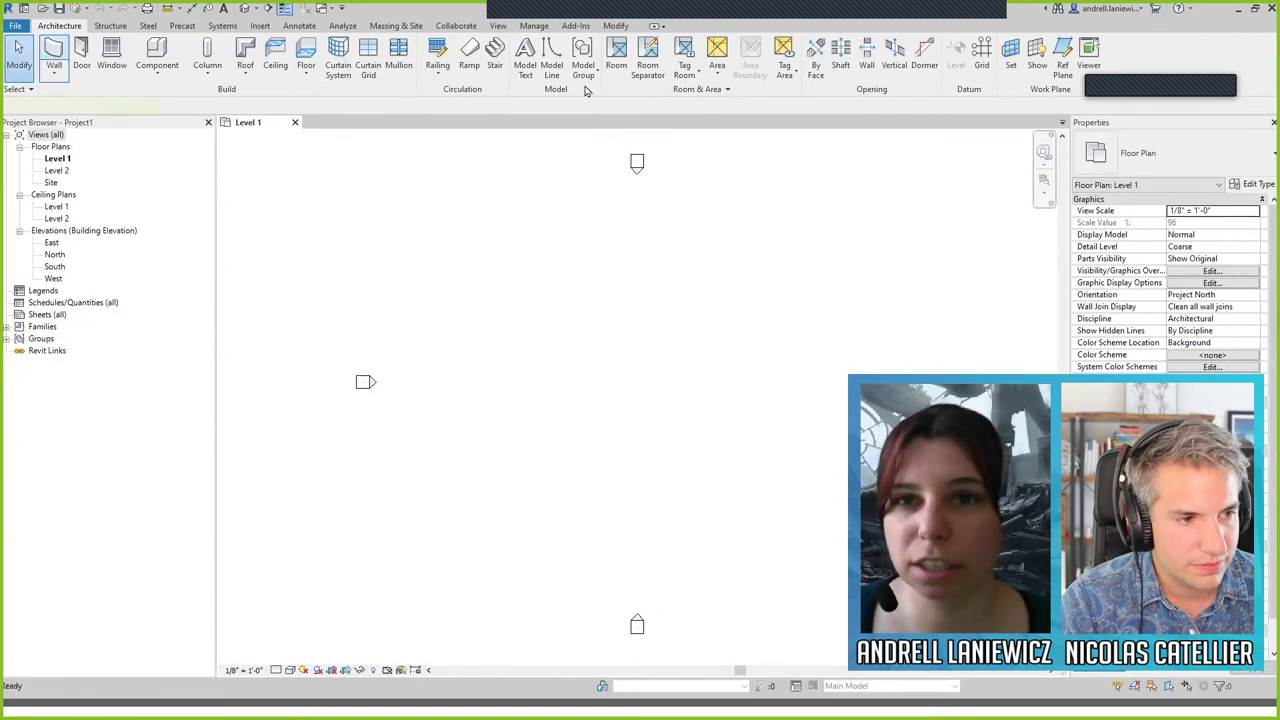
left_click(547, 44)
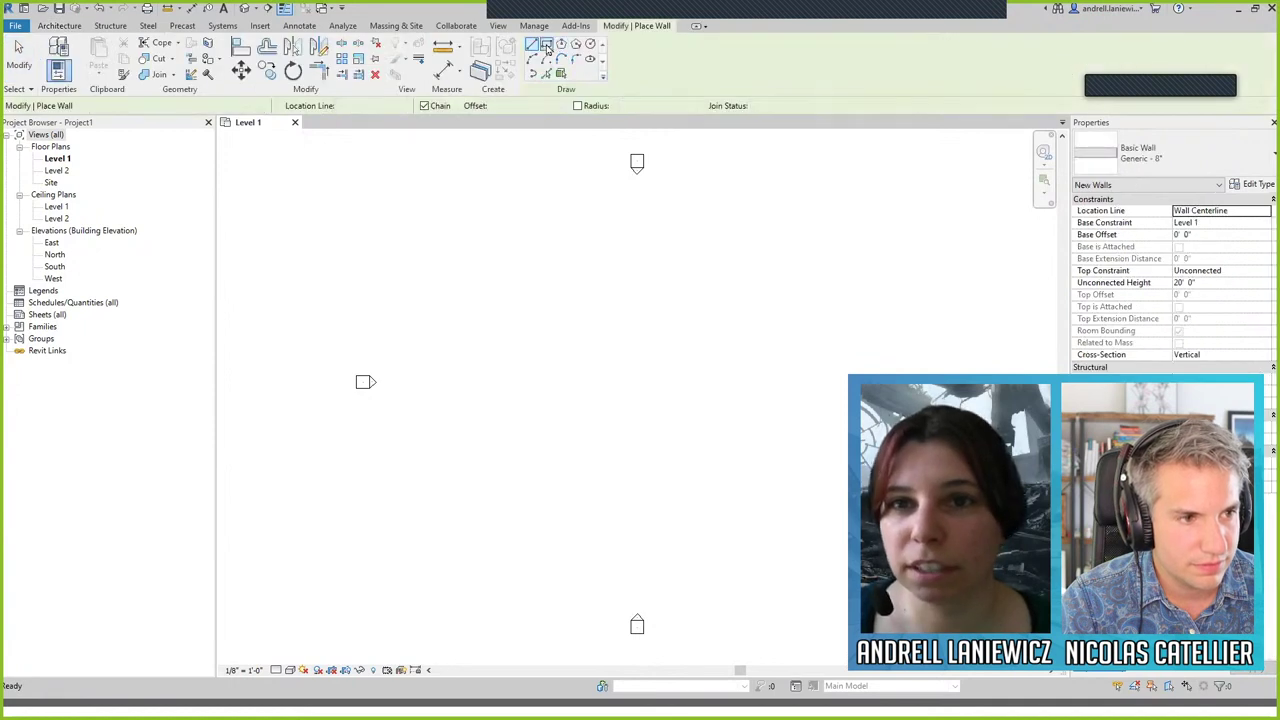
left_click(490, 298)
left_click(677, 459)
key("Escape")
key("Escape")
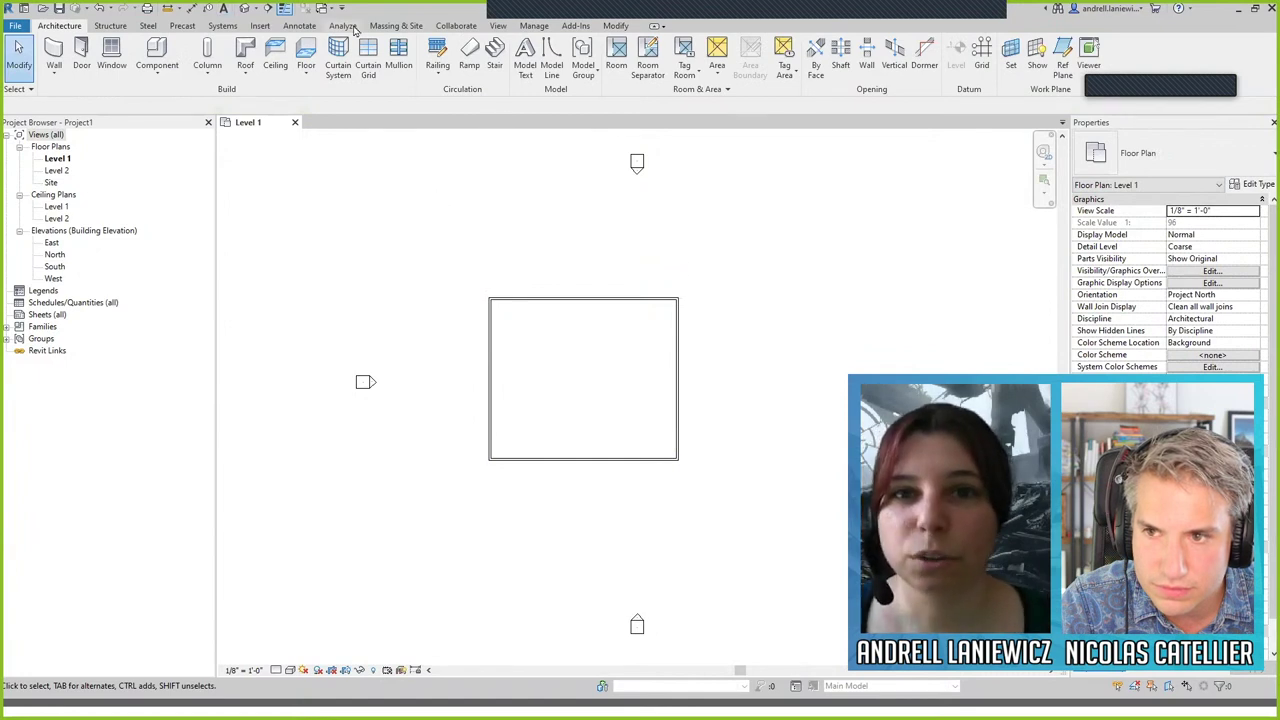
Step: Open the default 3D view and frame the four walls
left_click(244, 8)
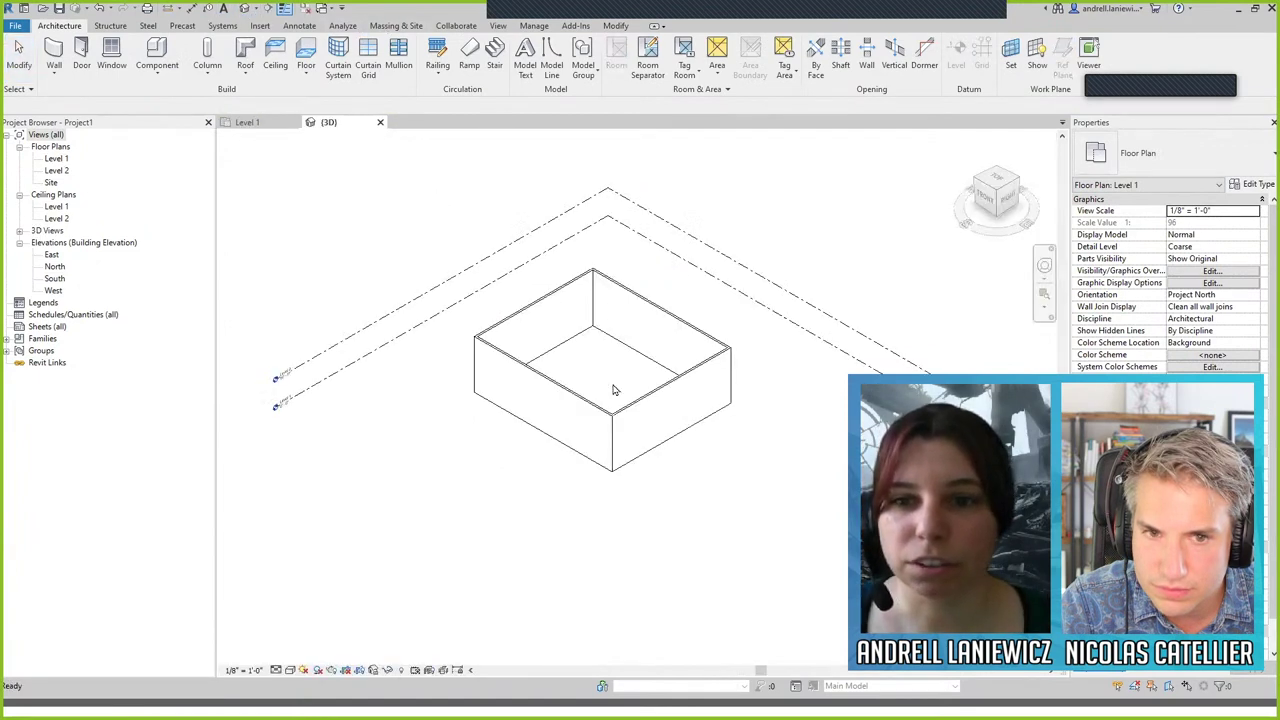
middle_click_drag(737, 421, 641, 376)
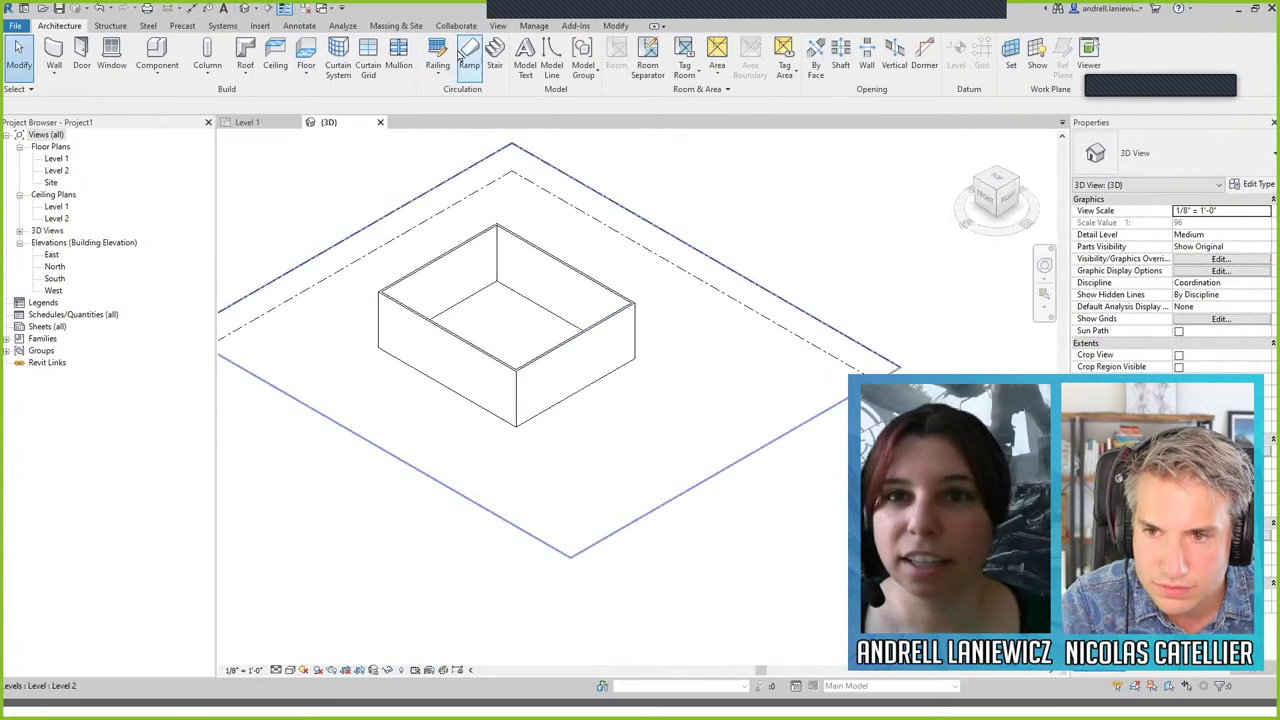
left_click(400, 27)
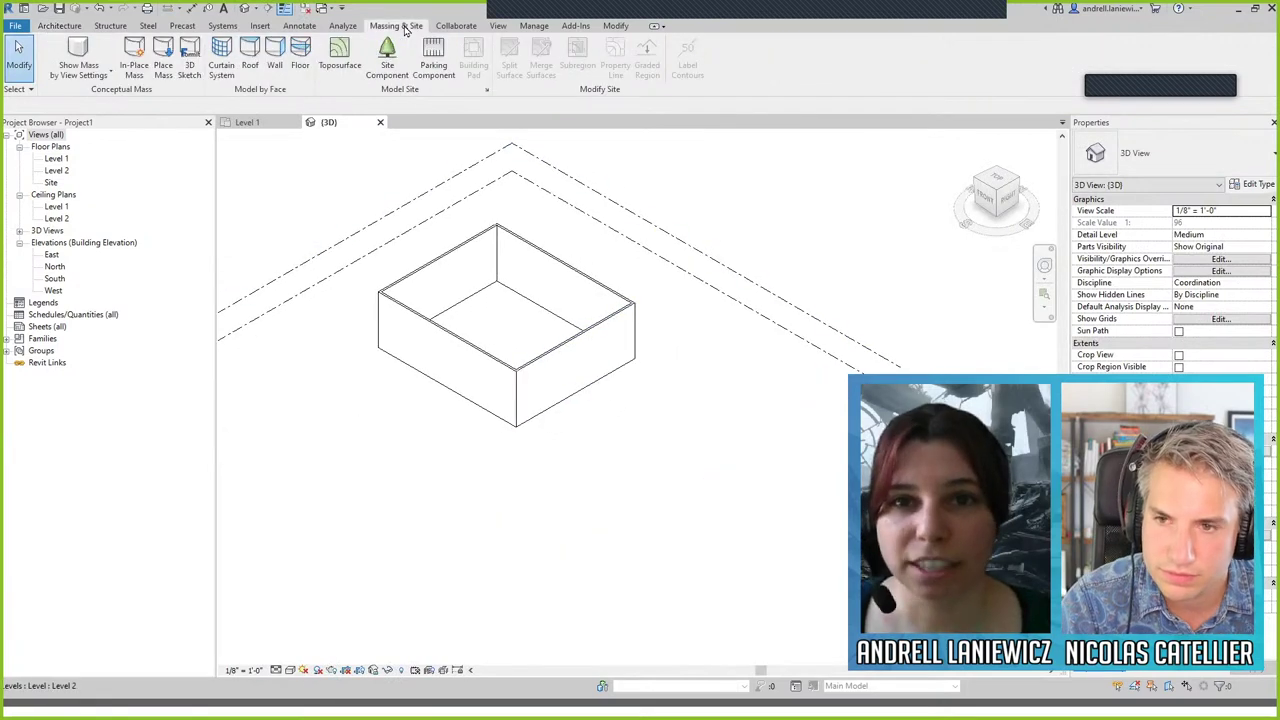
Step: Start 3D Sketch from Massing & Site to reach the Open FormIt options
left_click(190, 72)
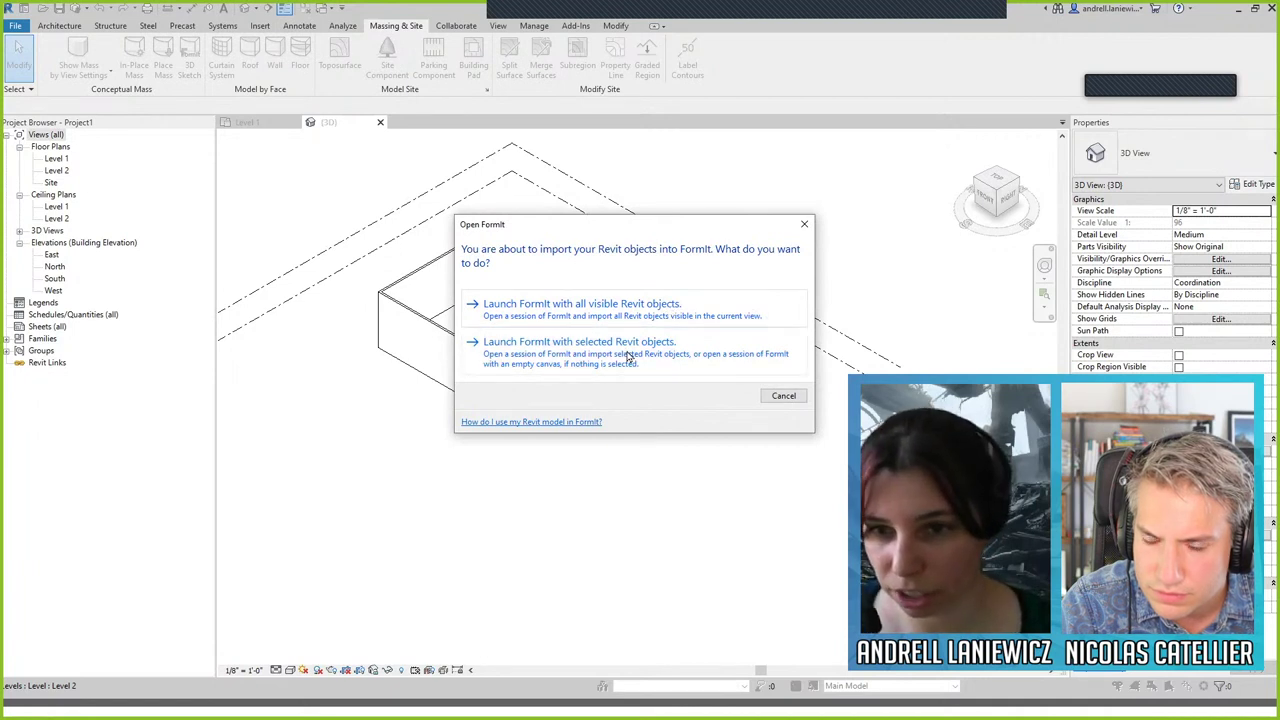
left_click(546, 319)
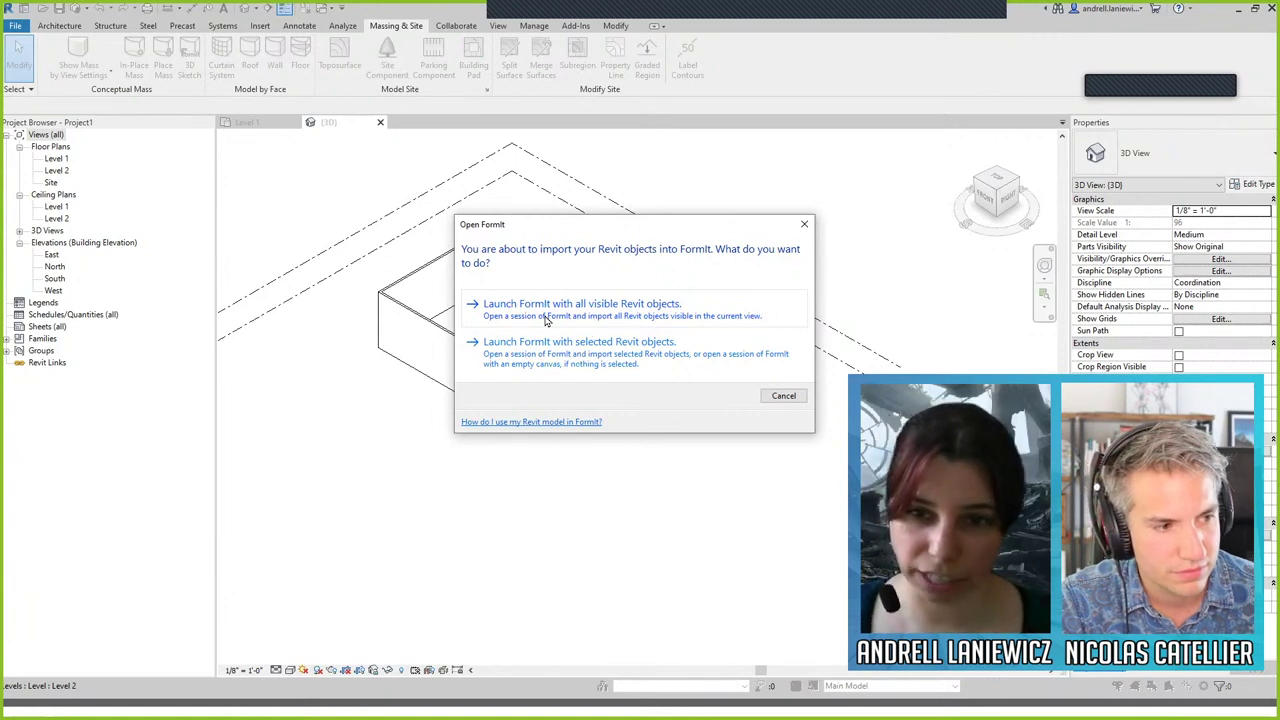
left_click(546, 352)
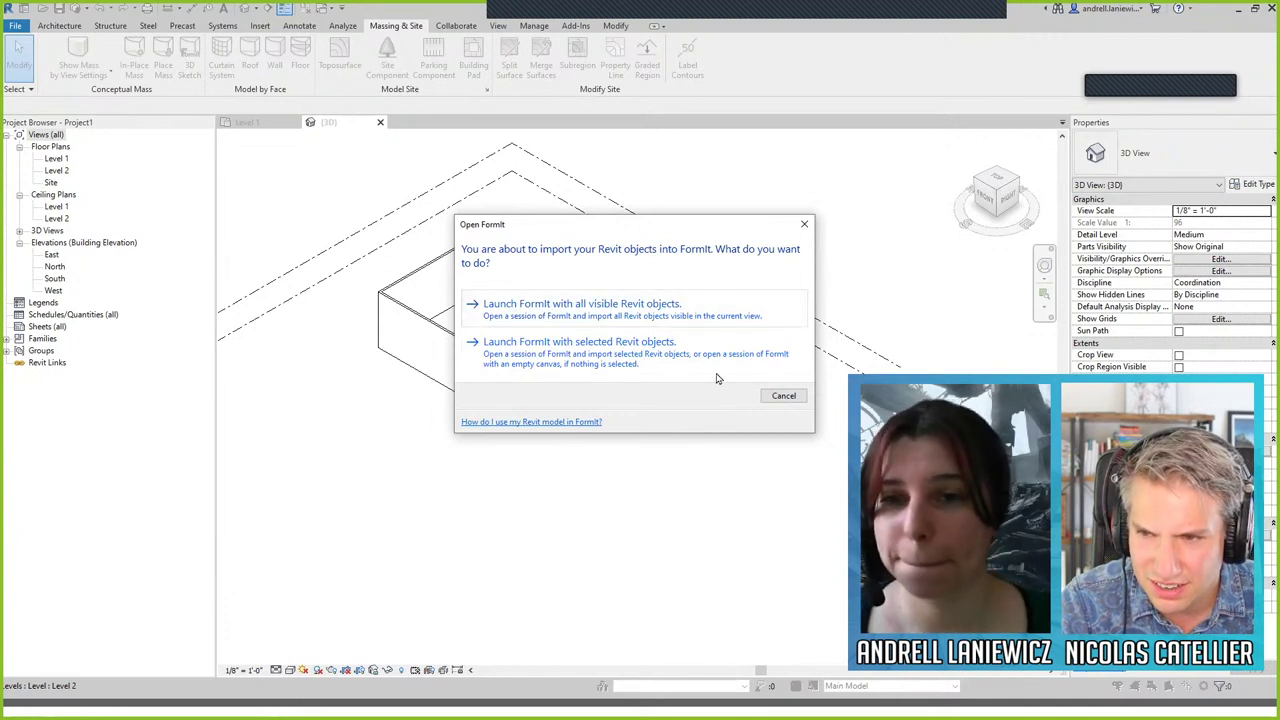
left_click(594, 313)
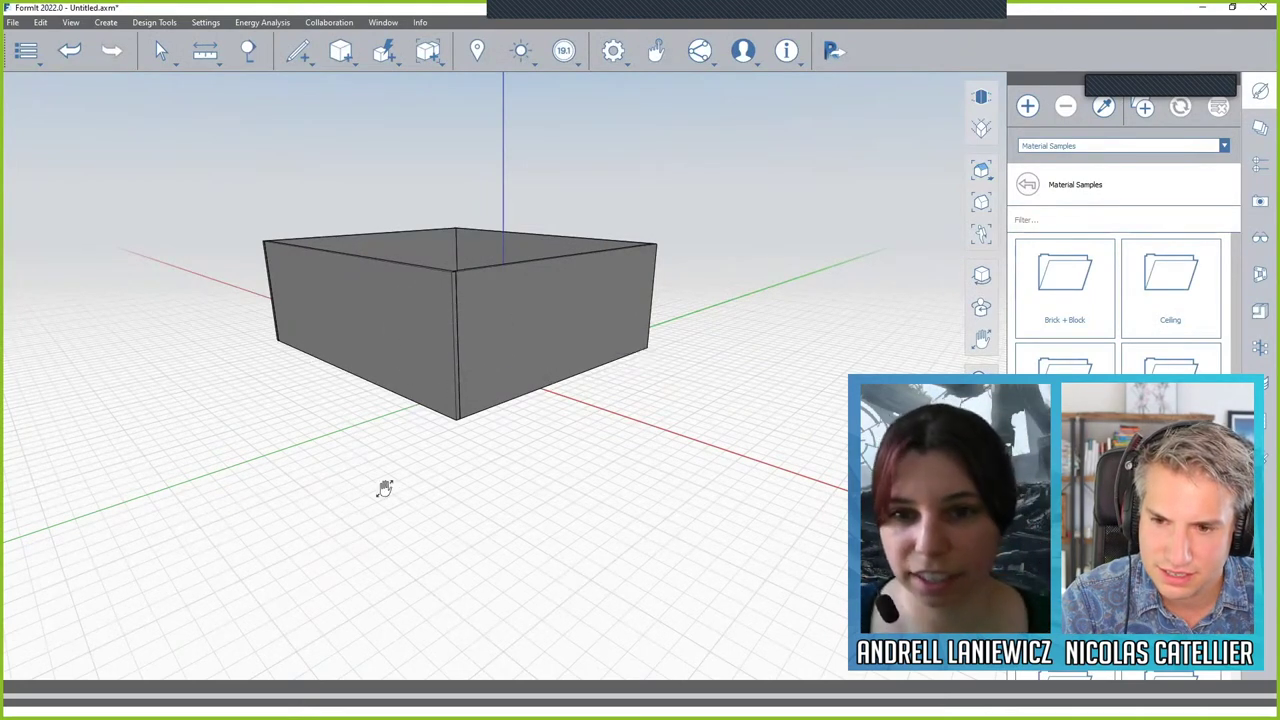
middle_click_drag(386, 489, 363, 417)
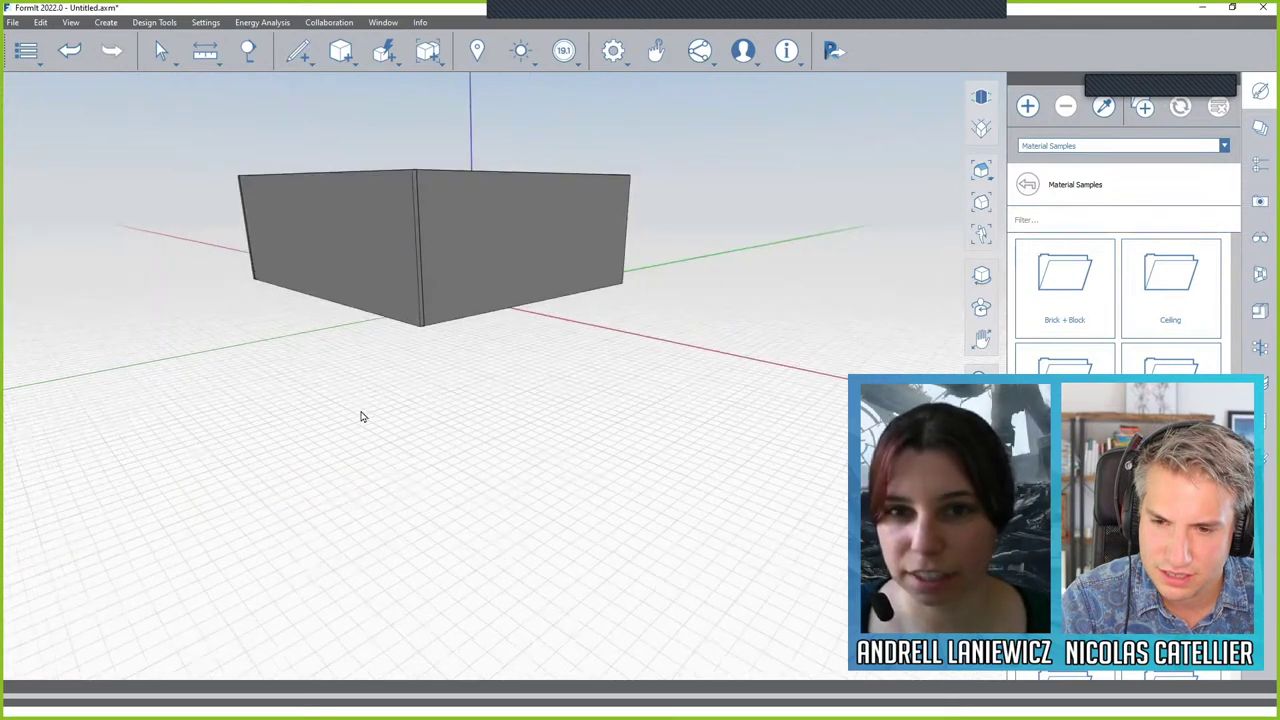
scroll(363, 409, "down", 2)
middle_click_drag(414, 251, 449, 386)
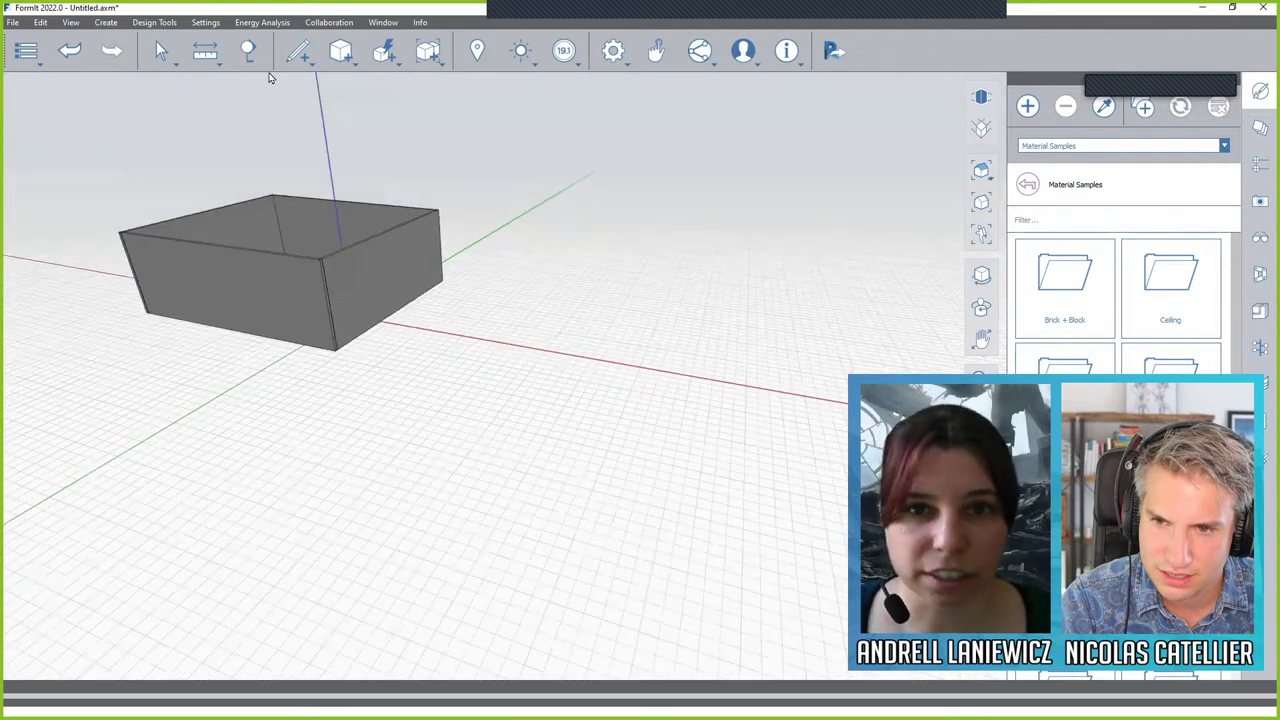
mouse_move(293, 62)
left_click(332, 93)
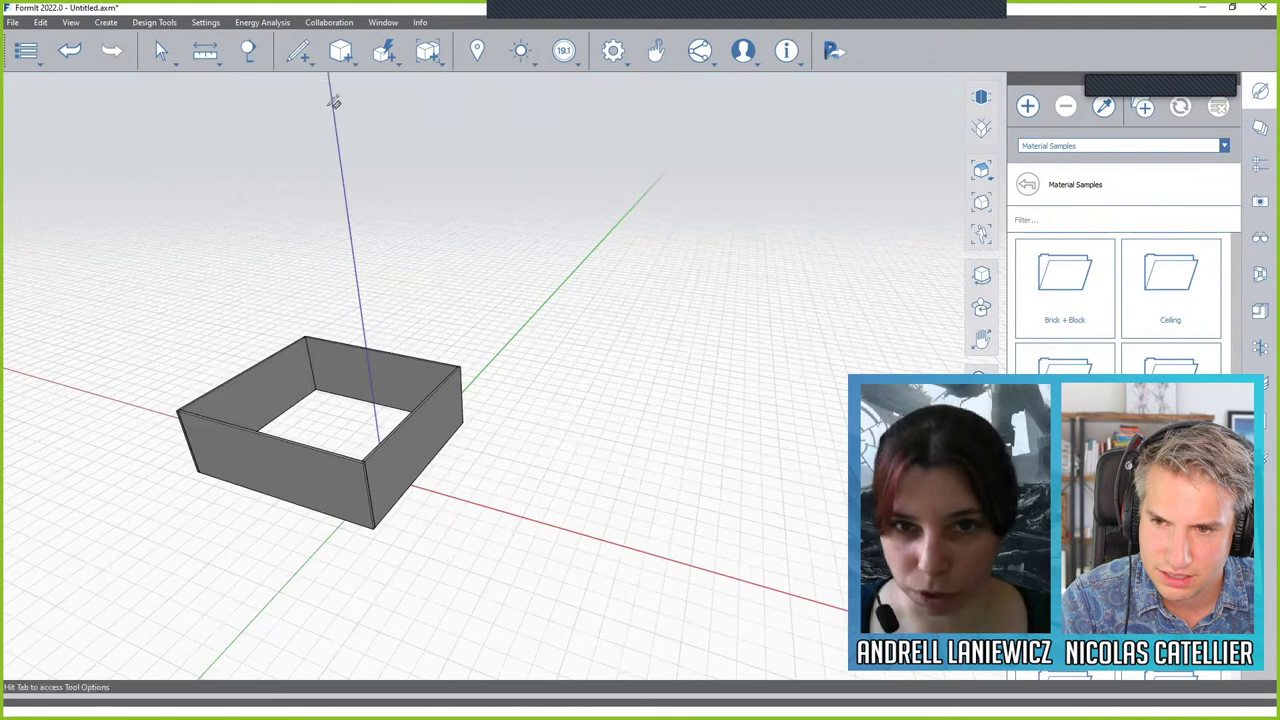
key("Tab")
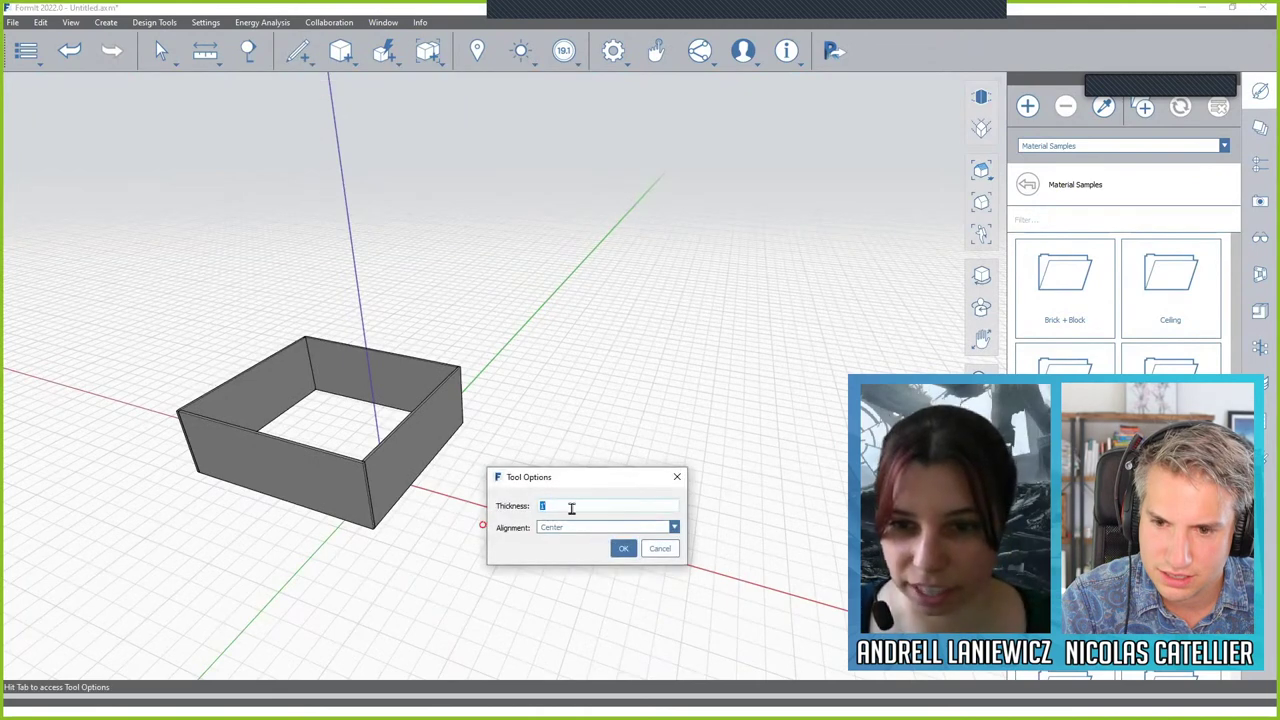
left_click(570, 527)
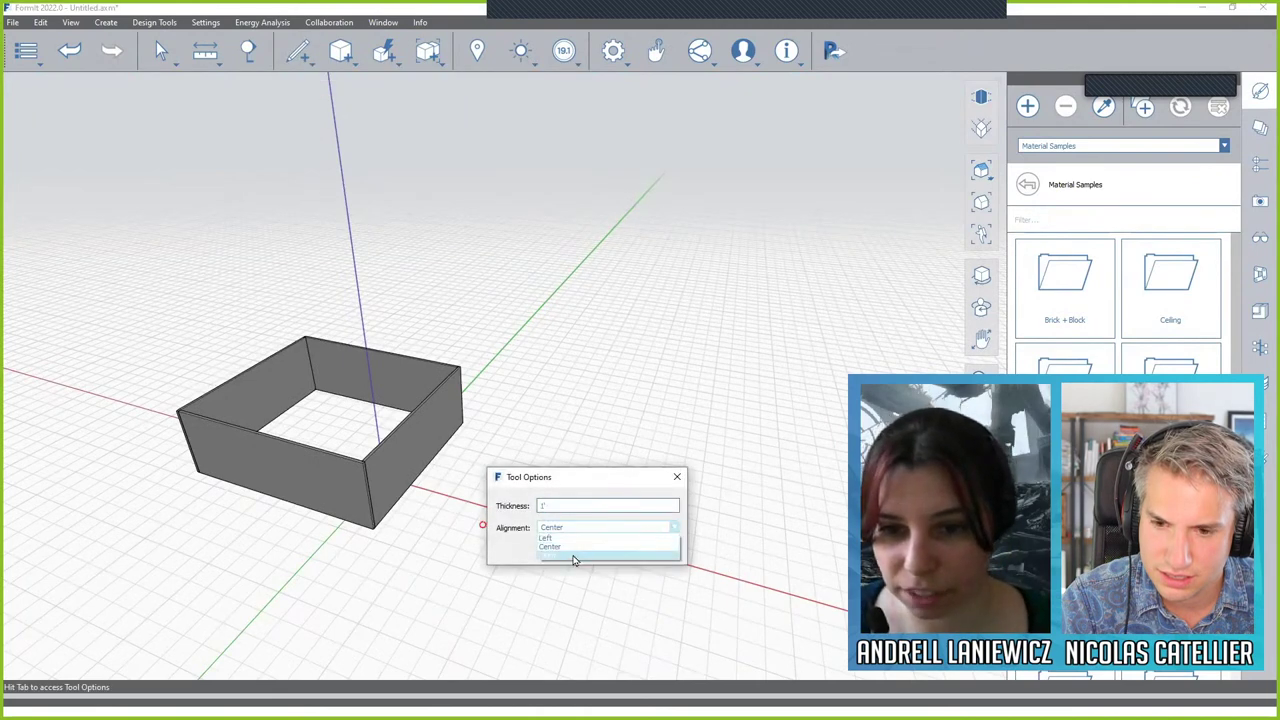
left_click(573, 556)
left_click(623, 545)
left_click(373, 527)
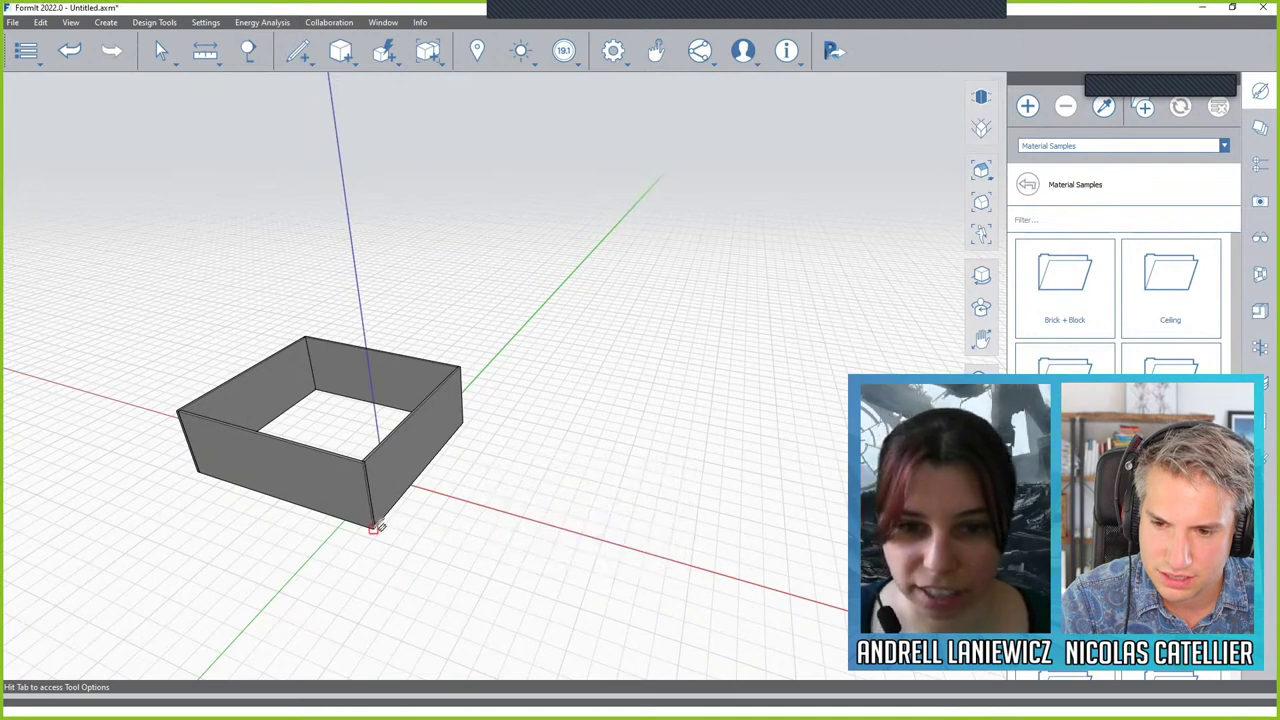
left_click(472, 558)
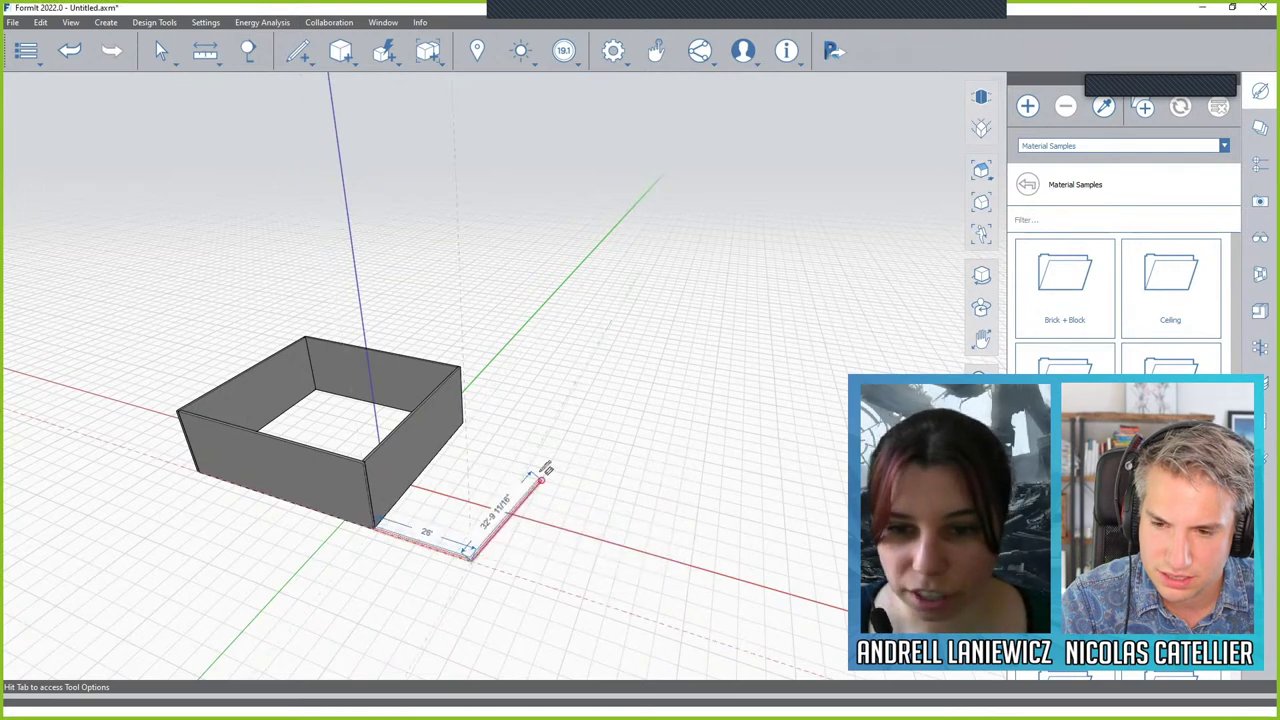
left_click(461, 433)
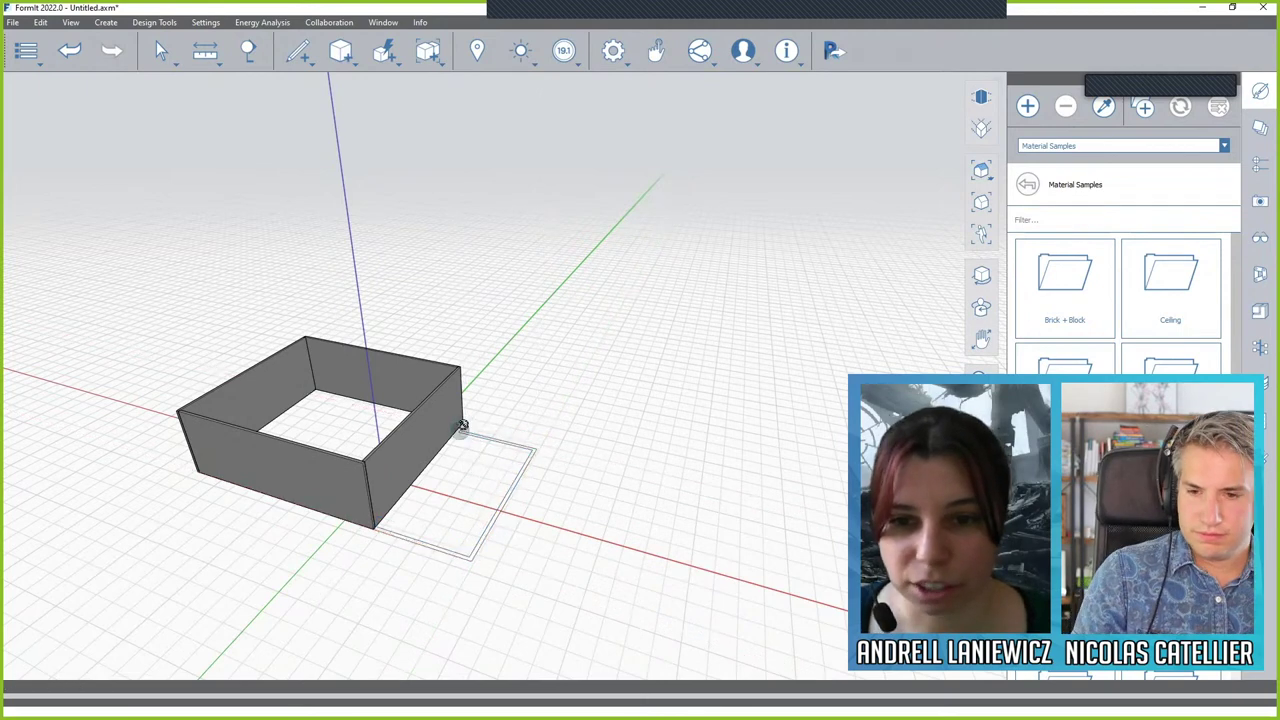
scroll(506, 534, "up", 5)
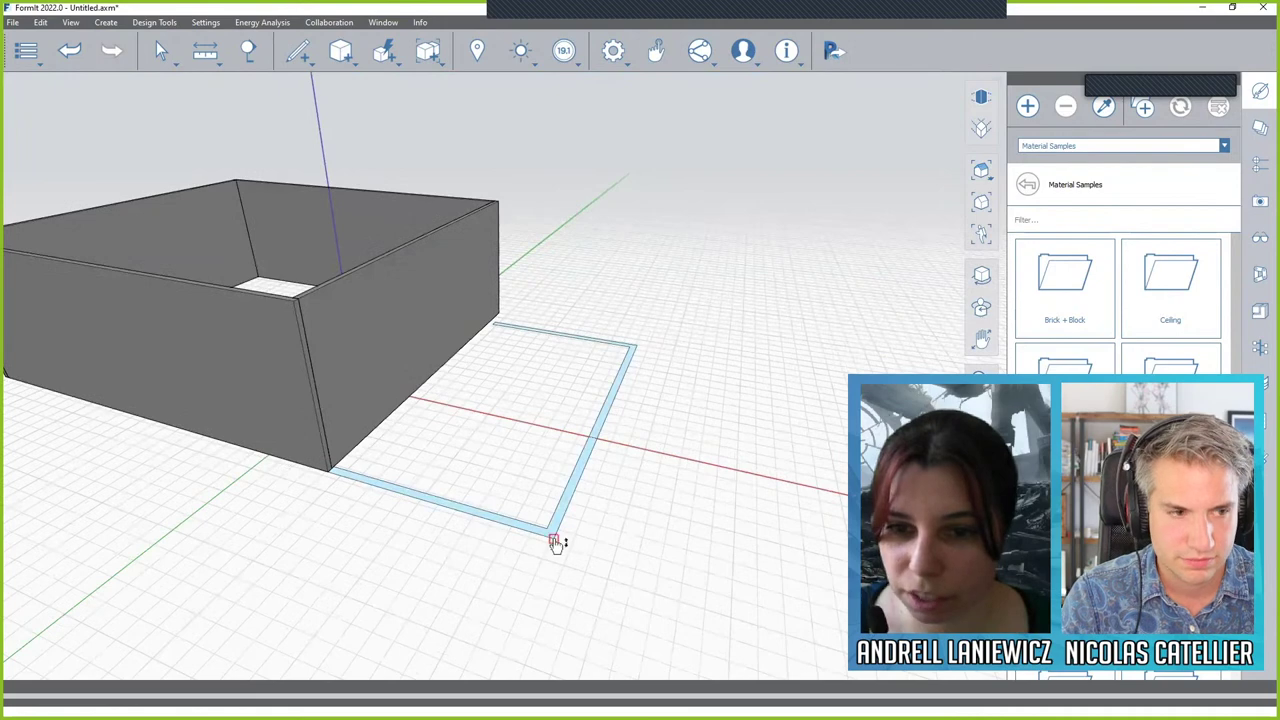
left_click_drag(557, 537, 553, 487)
scroll(706, 478, "down", 4)
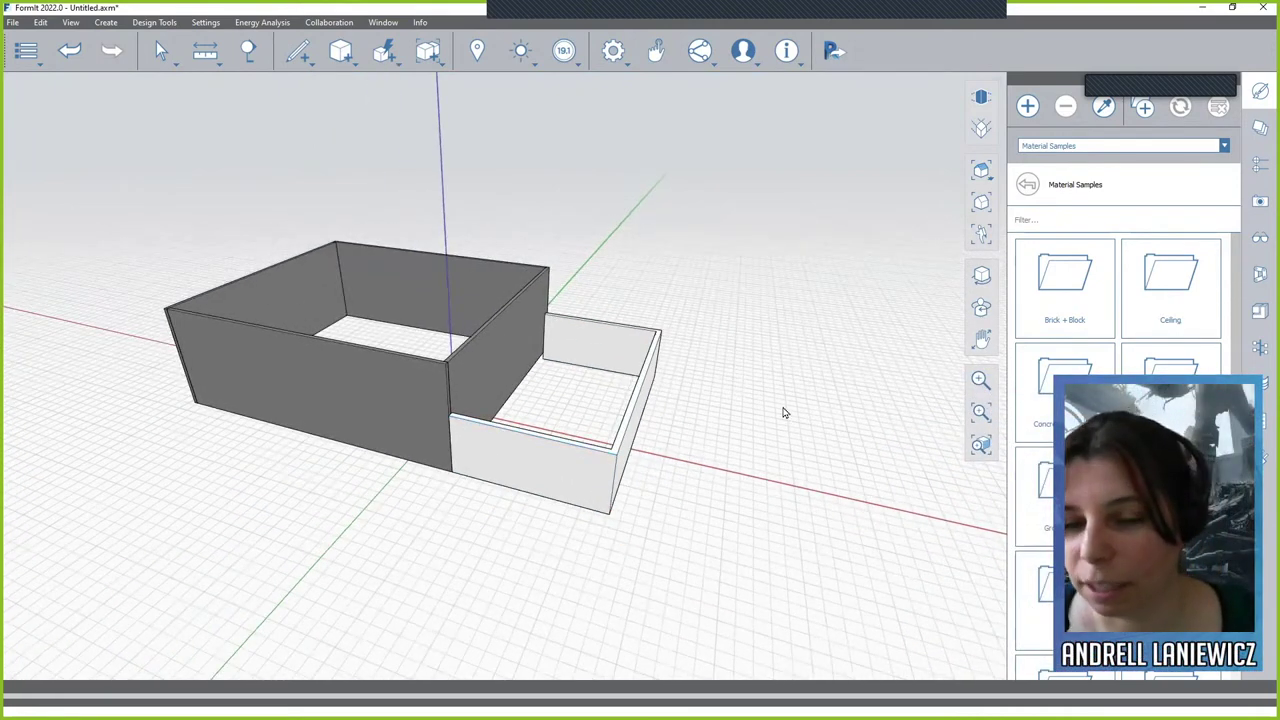
middle_click_drag(677, 417, 565, 383, "shift")
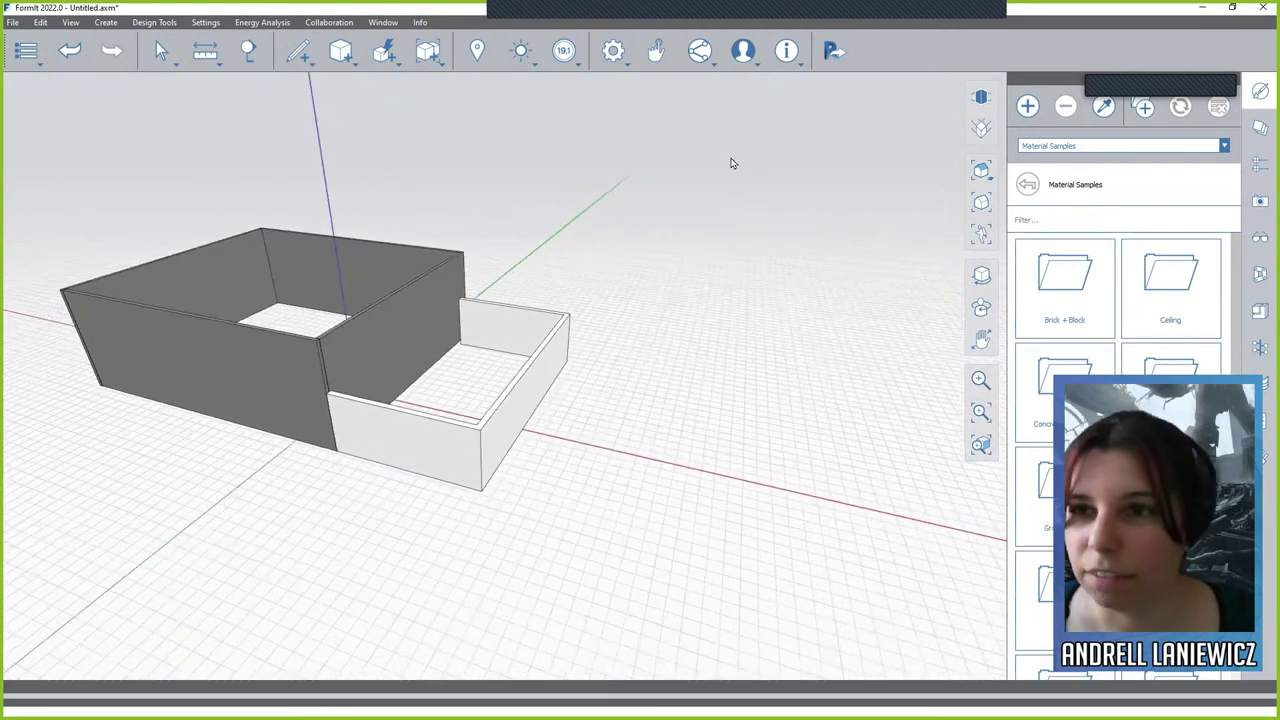
left_click(830, 51)
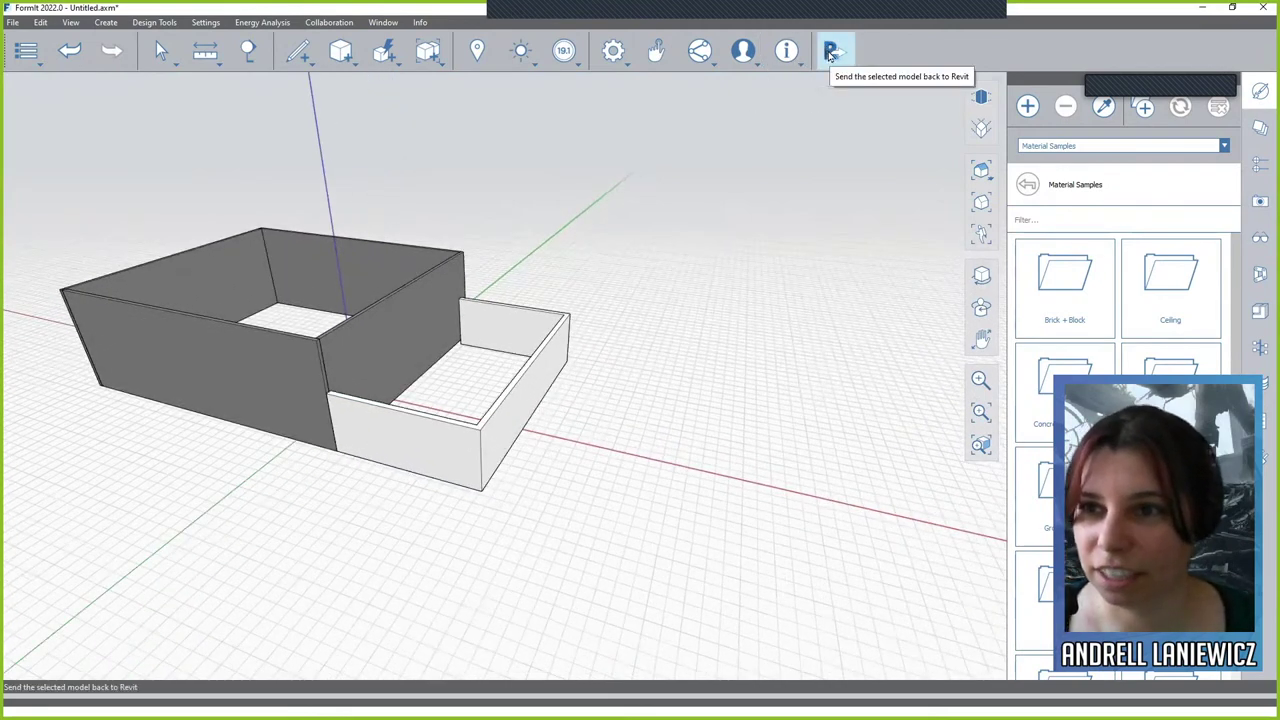
Step: Send all visible FormIt geometry to Revit's Project1 and return to Revit
left_click(830, 53)
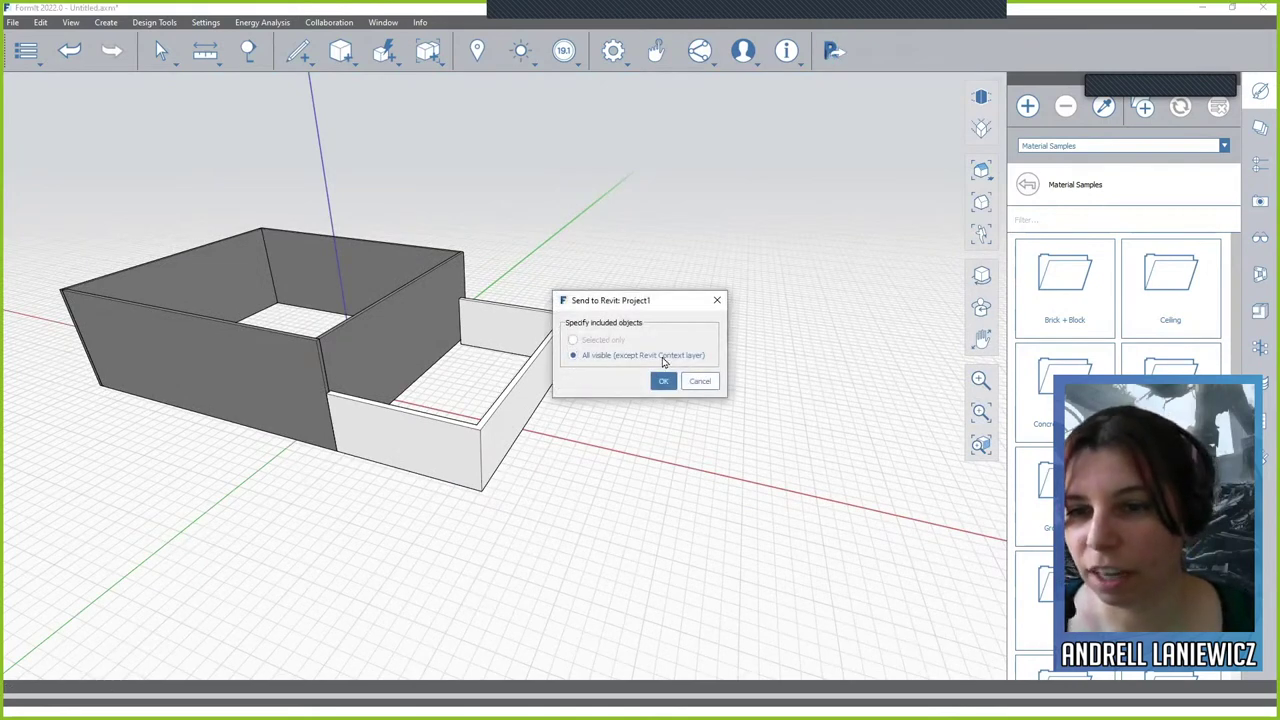
left_click(596, 342)
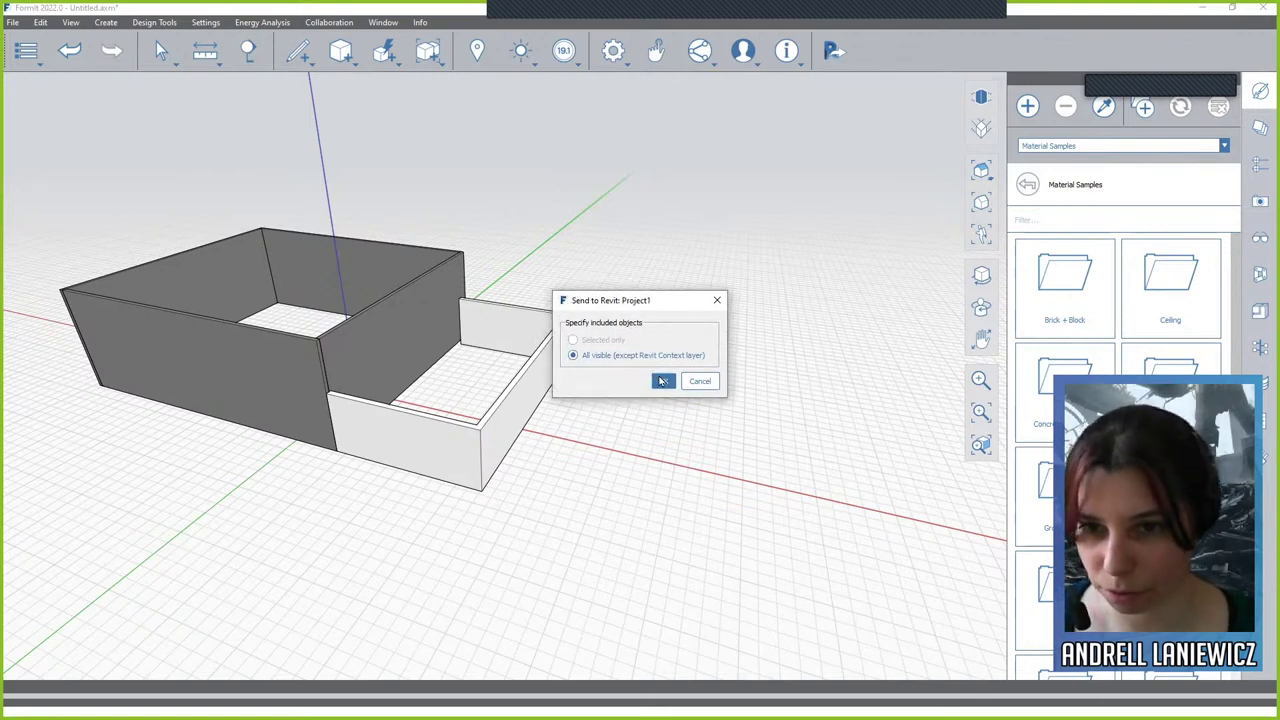
left_click(662, 382)
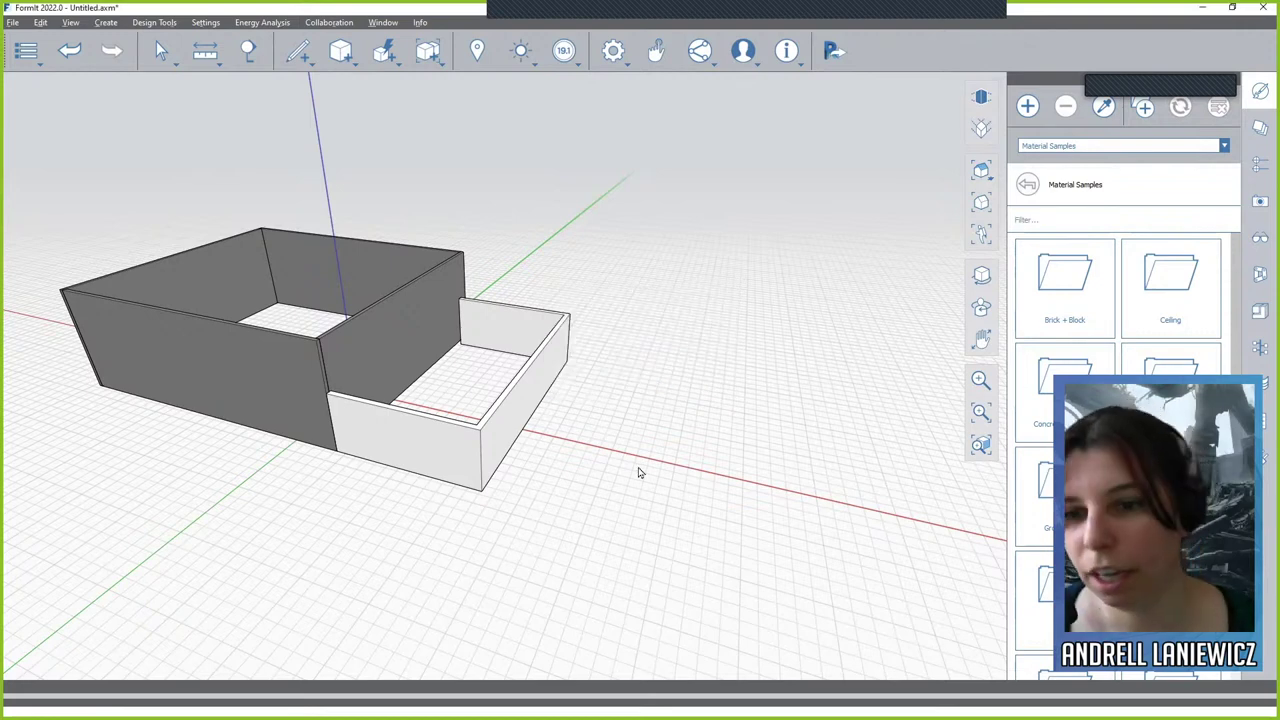
key("alt+Tab")
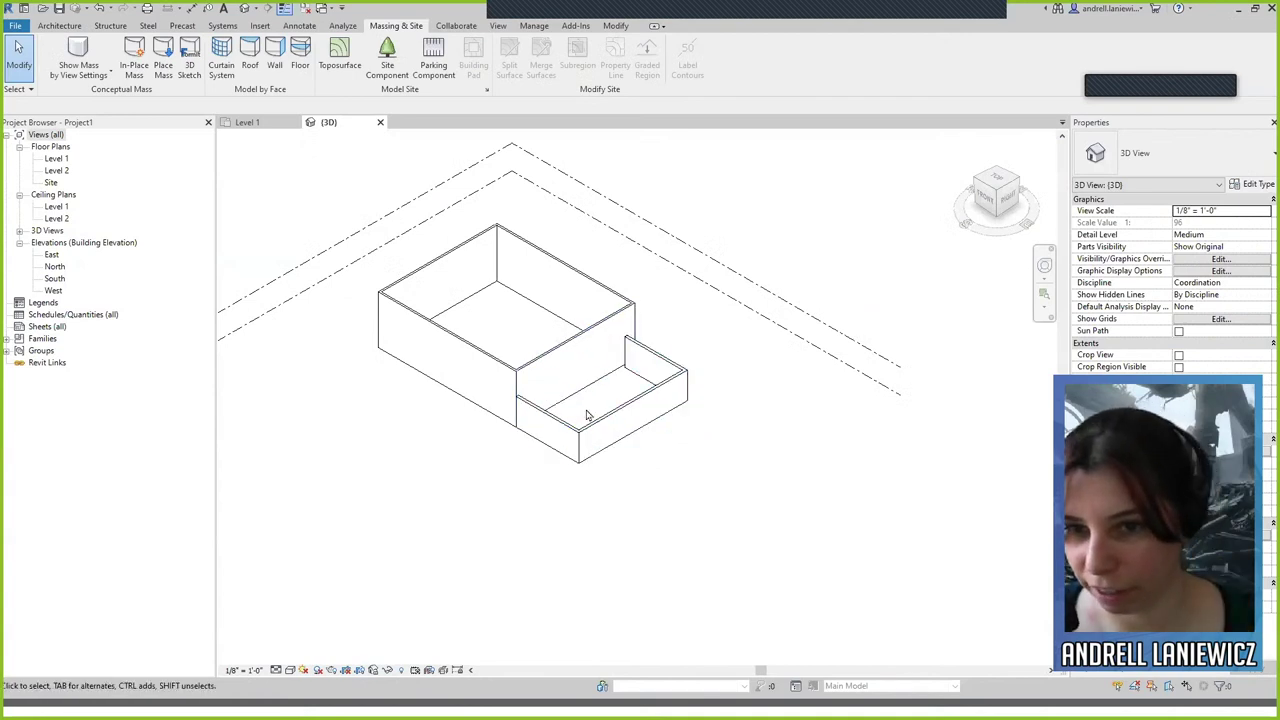
Step: Select the imported small box, then check the large box wall's Generic 8" type
left_click(600, 428)
middle_click_drag(588, 486, 715, 491, "shift")
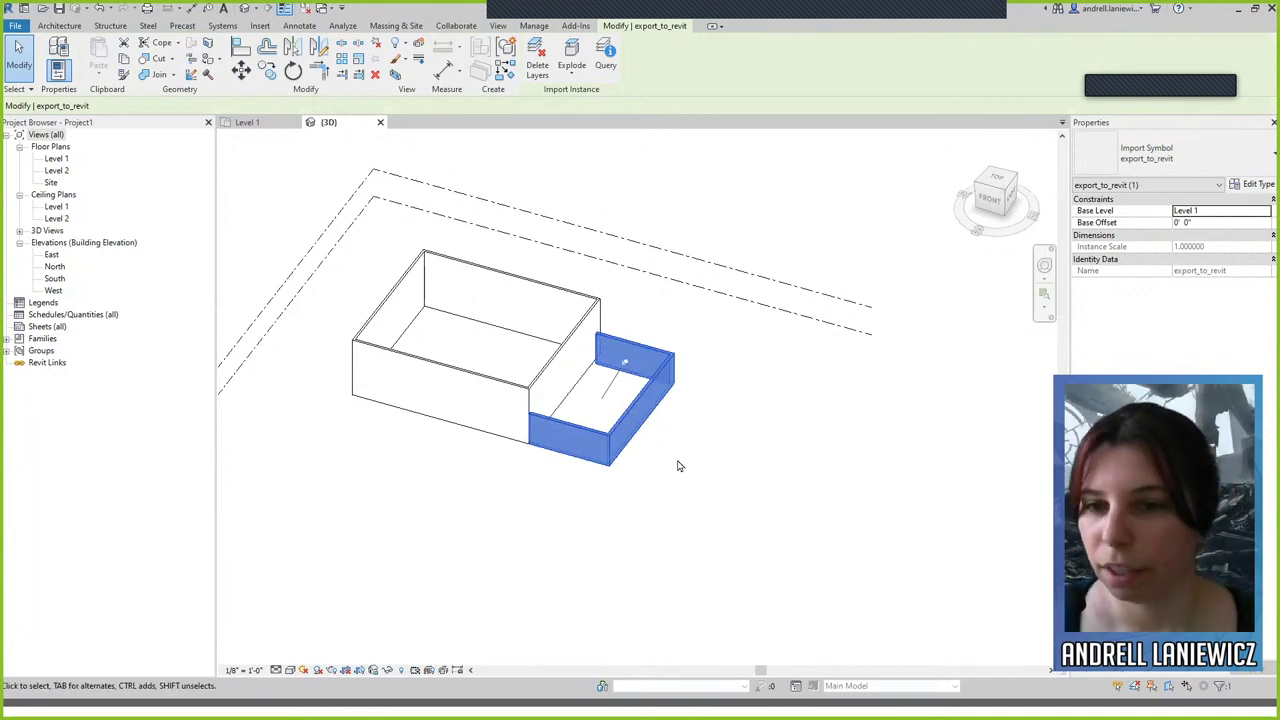
scroll(700, 485, "up", 3)
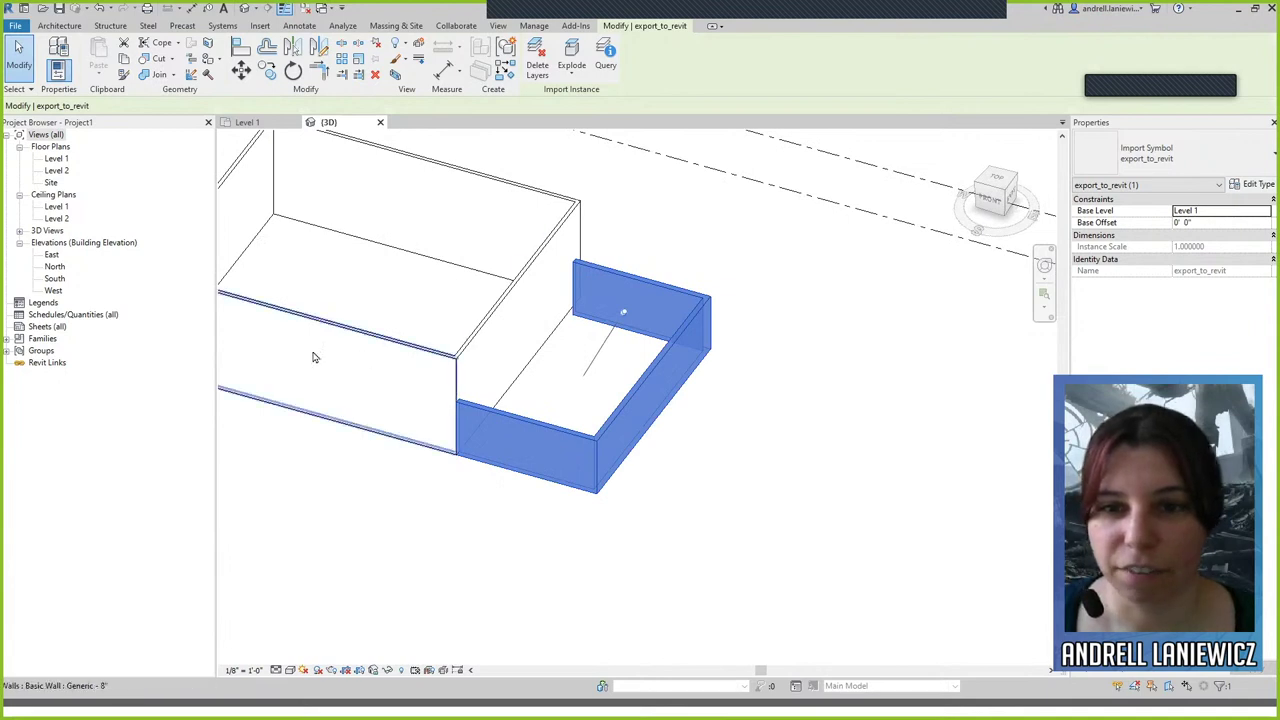
left_click(387, 346)
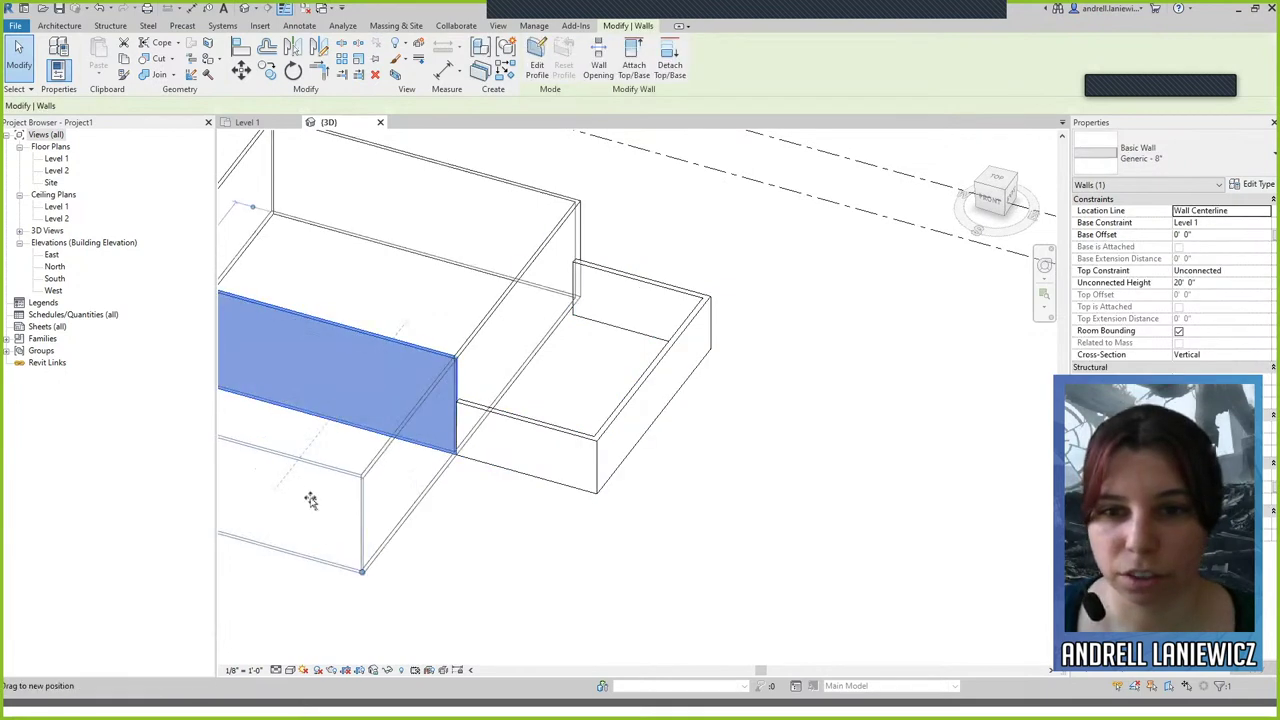
middle_click_drag(309, 500, 300, 660)
scroll(445, 188, "down", 2)
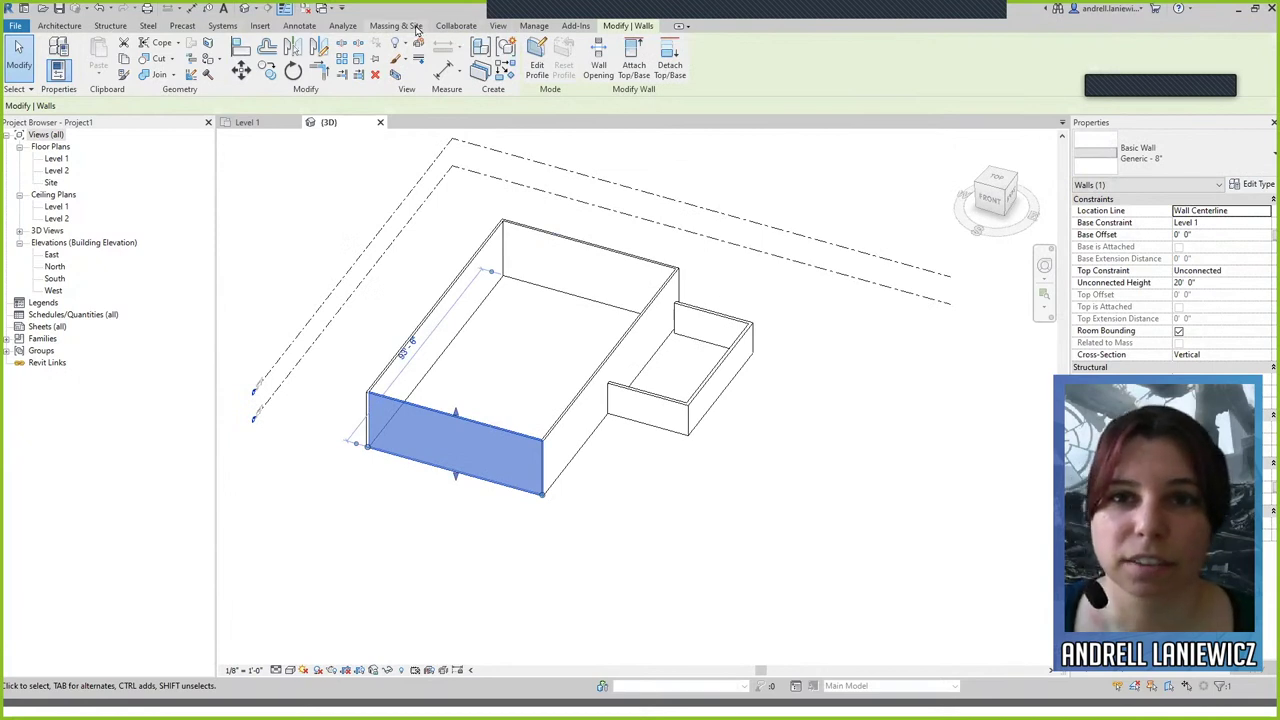
left_click(396, 25)
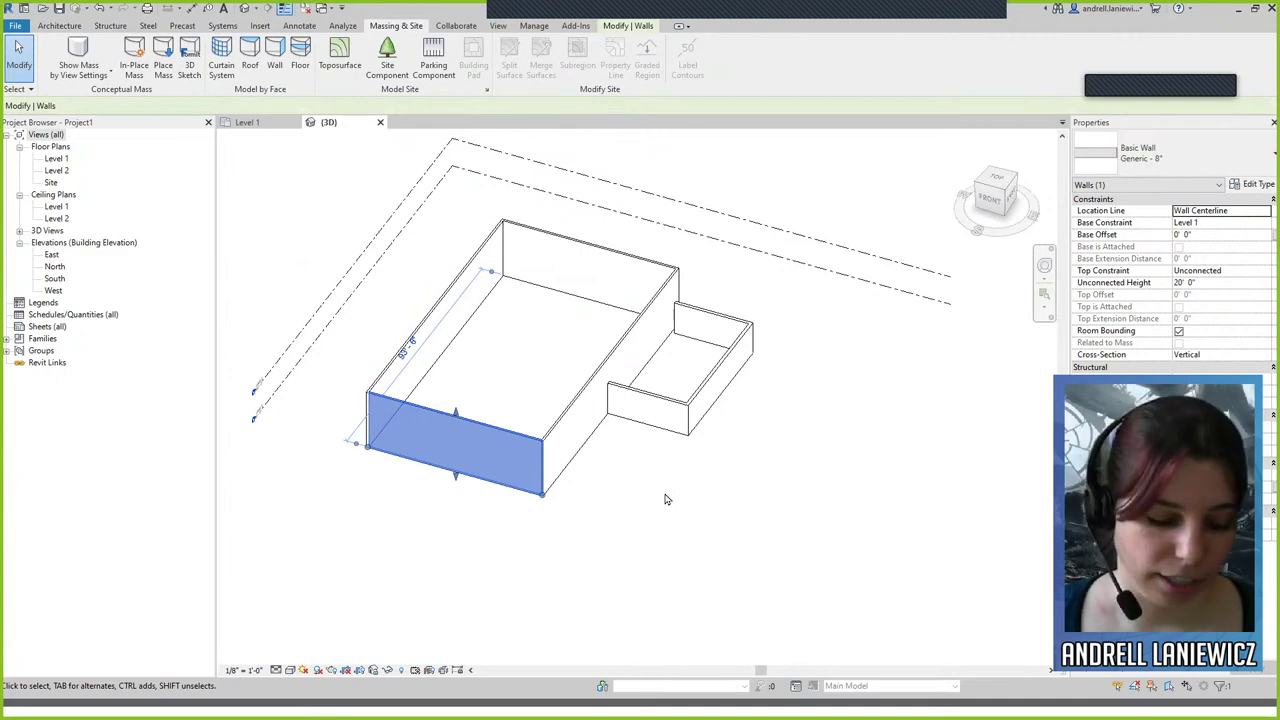
key("alt+Tab")
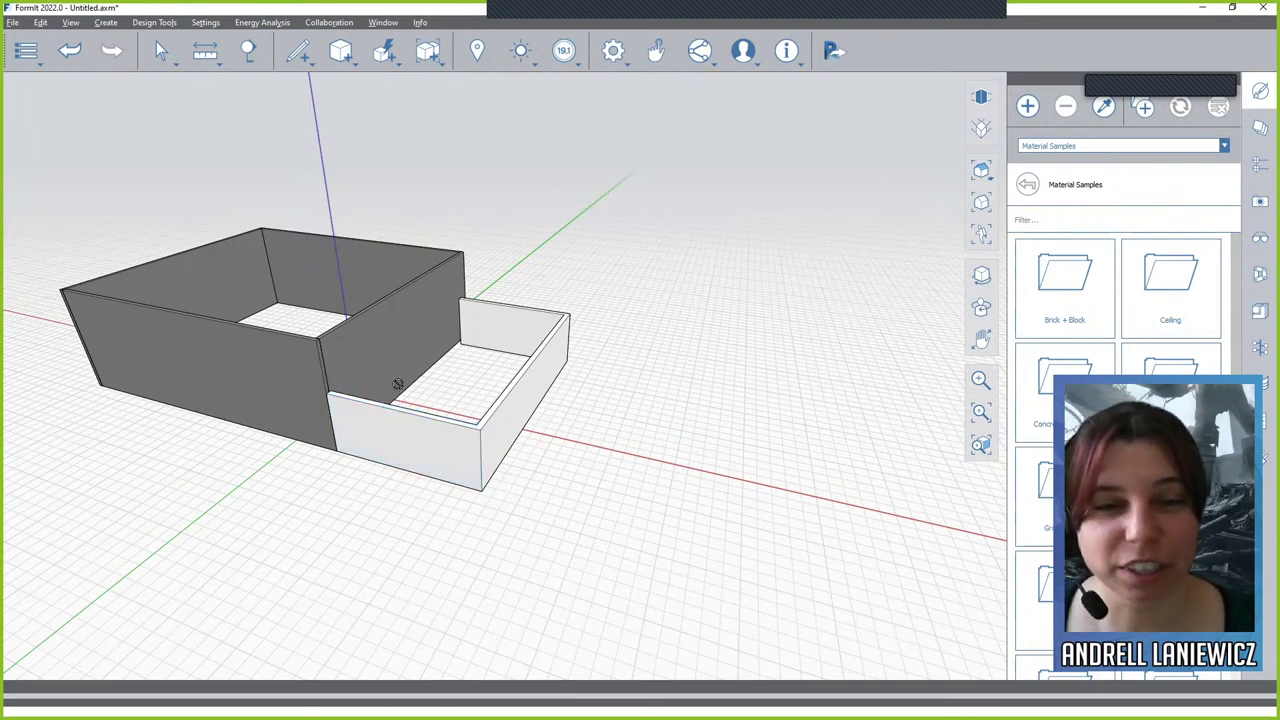
mouse_move(393, 343)
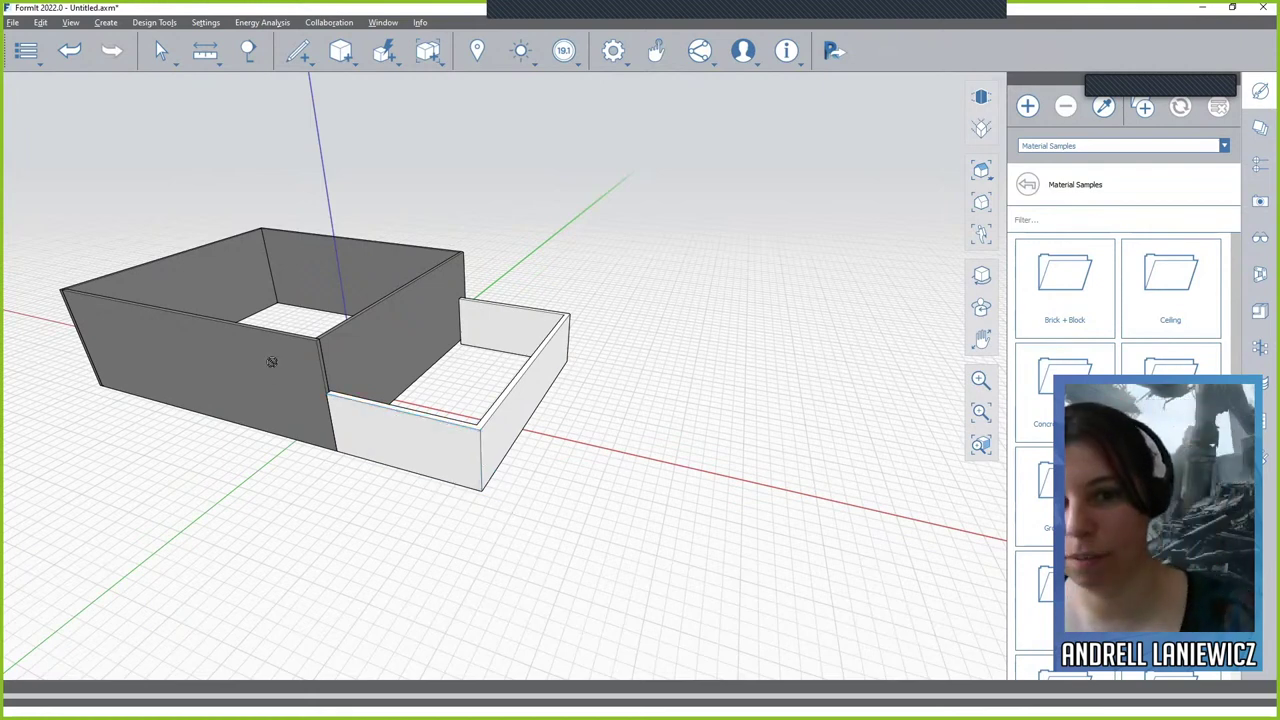
left_click(273, 362)
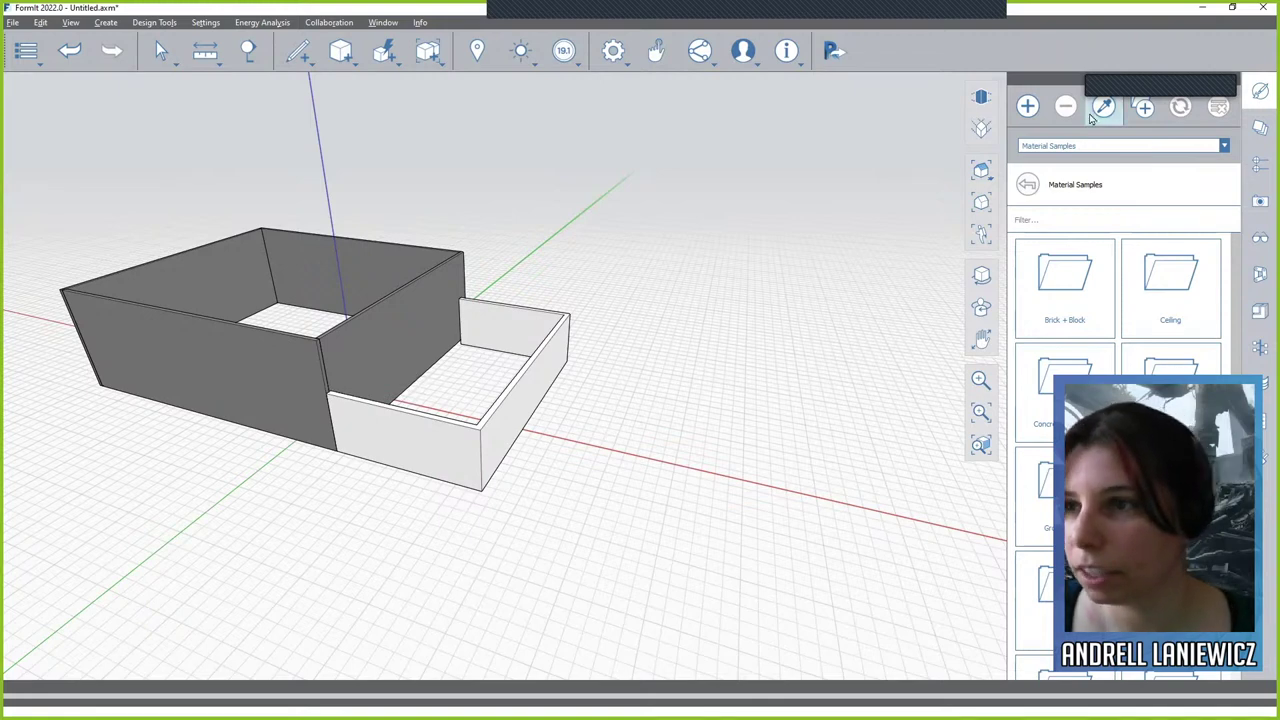
Step: Set FormIt aside, clear the selection, and bring the Revit 2021.1 home screen forward
left_click(1201, 8)
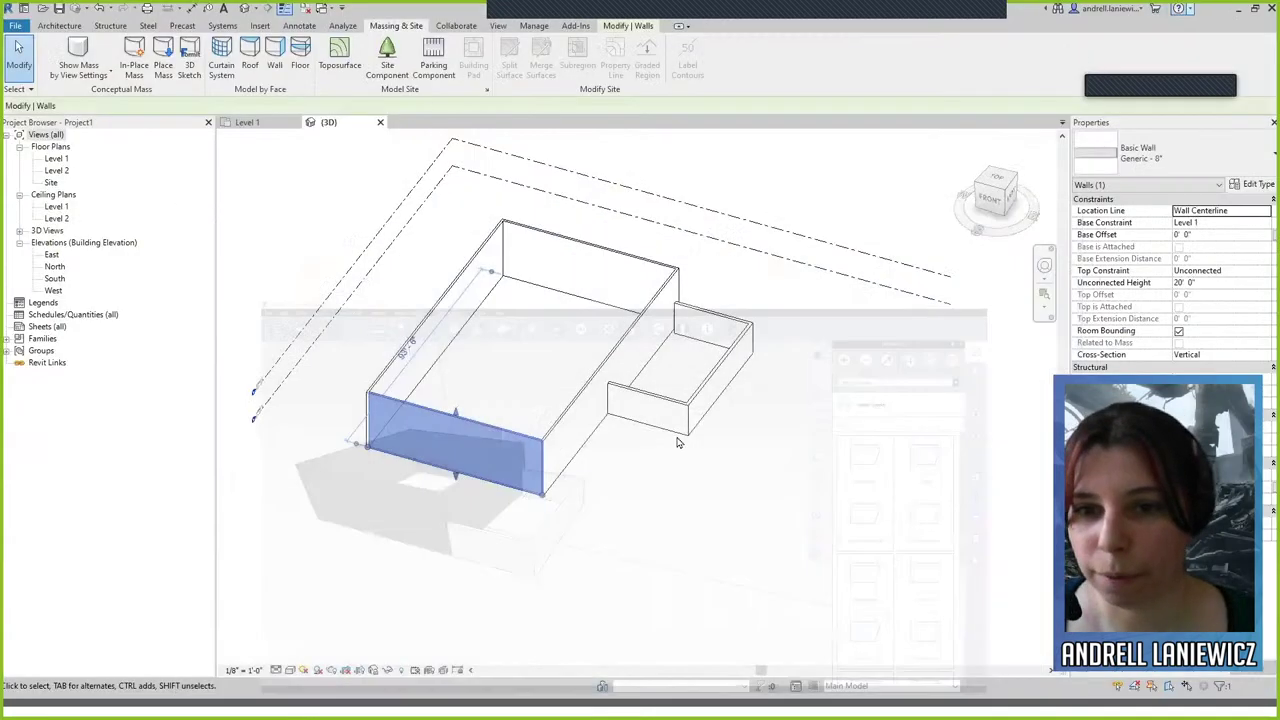
left_click(638, 412)
key("Escape")
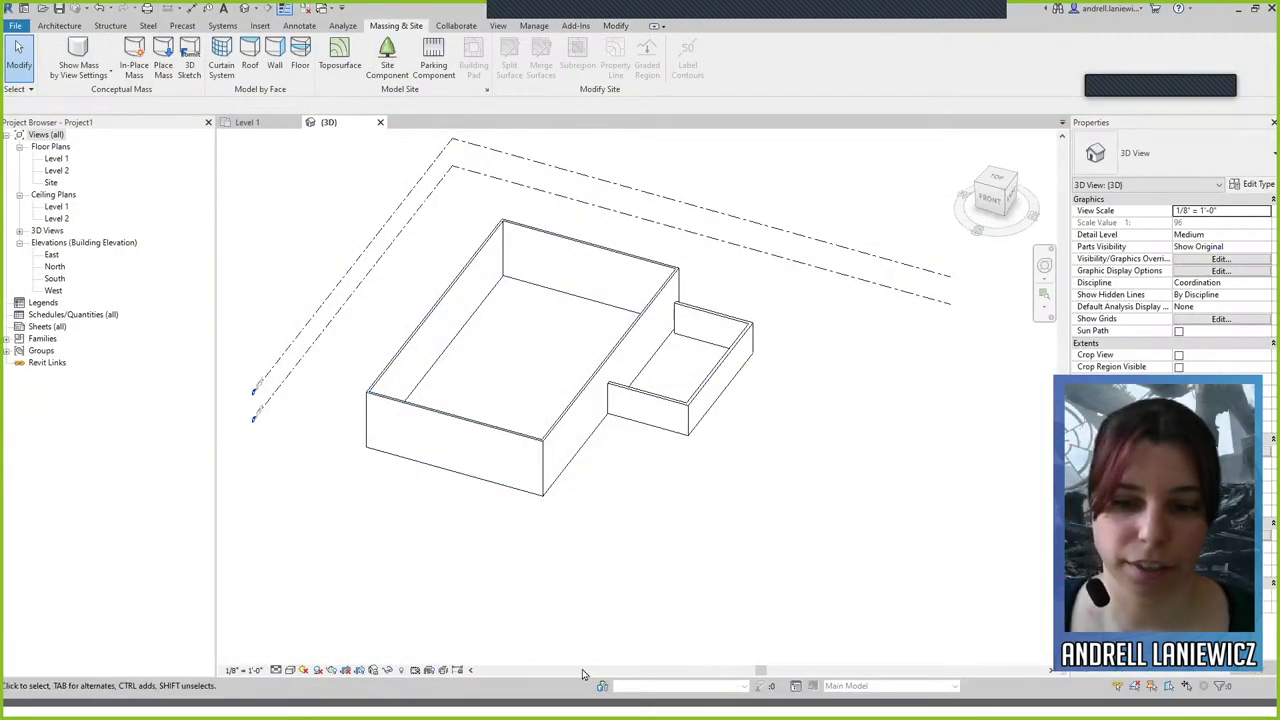
key("alt+Tab")
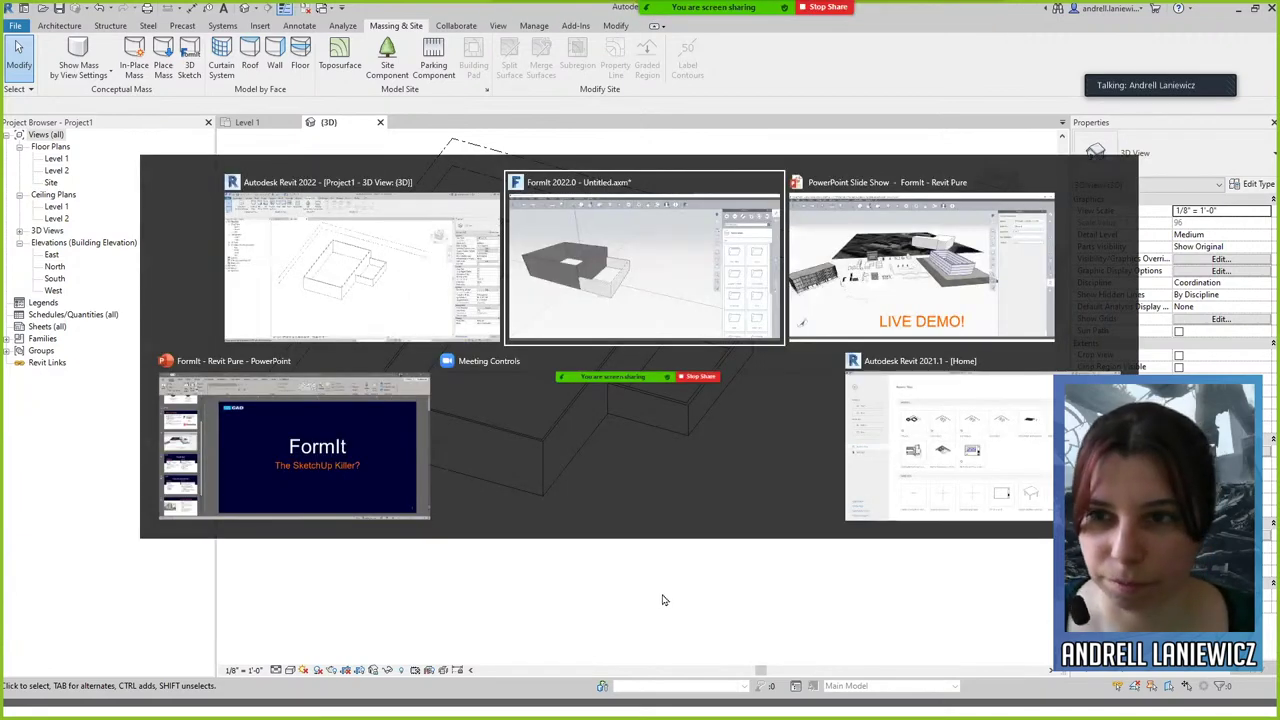
left_click(998, 490)
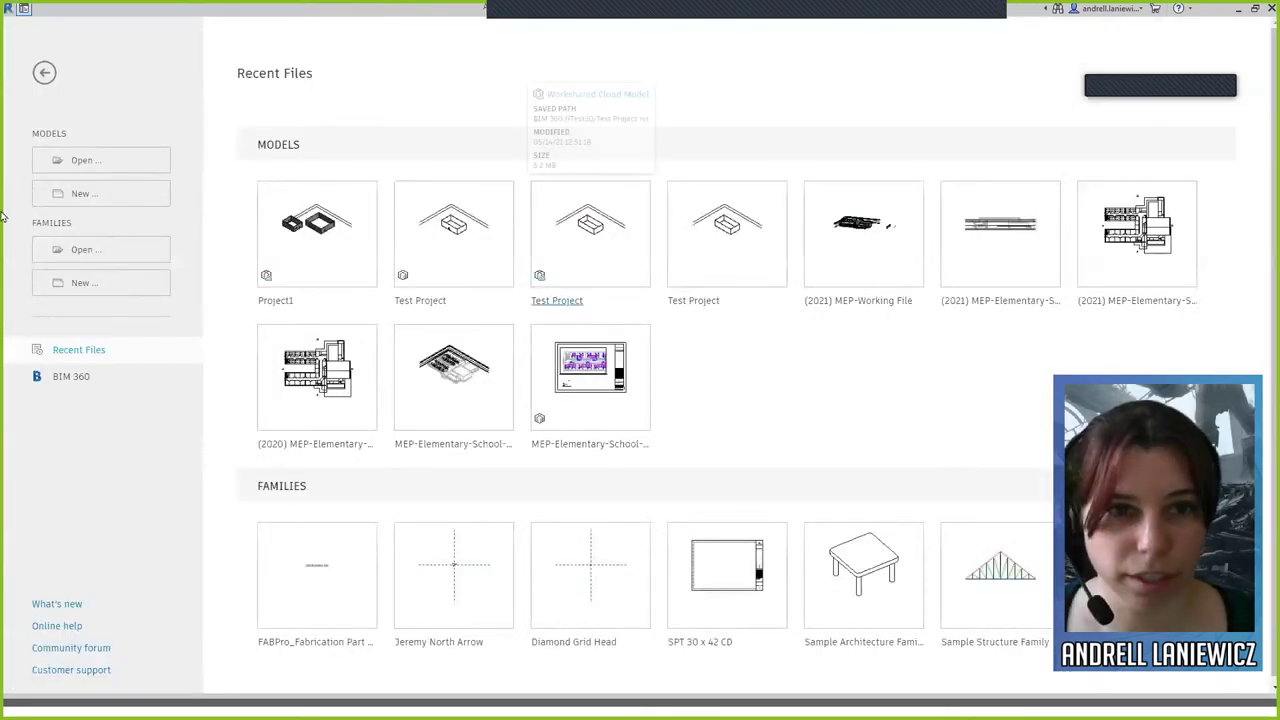
Step: Create a new project from the Imperial-Architectural Template
left_click(78, 196)
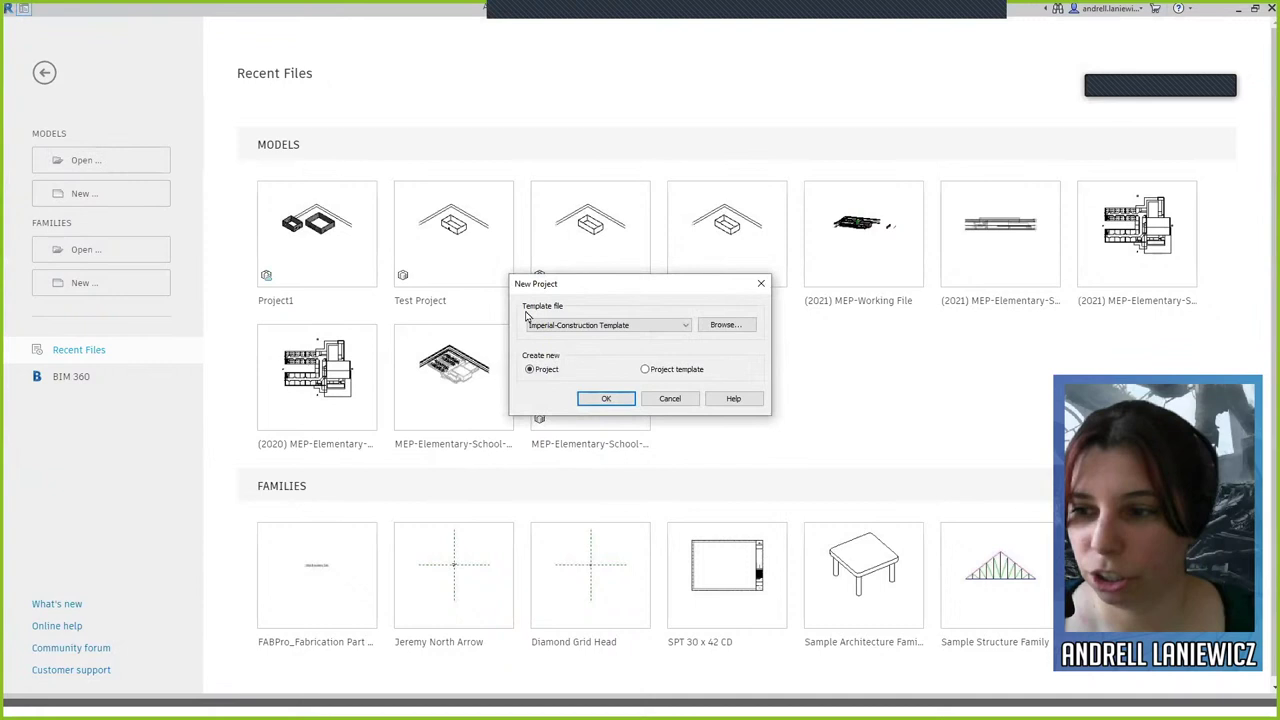
left_click(625, 326)
left_click(615, 358)
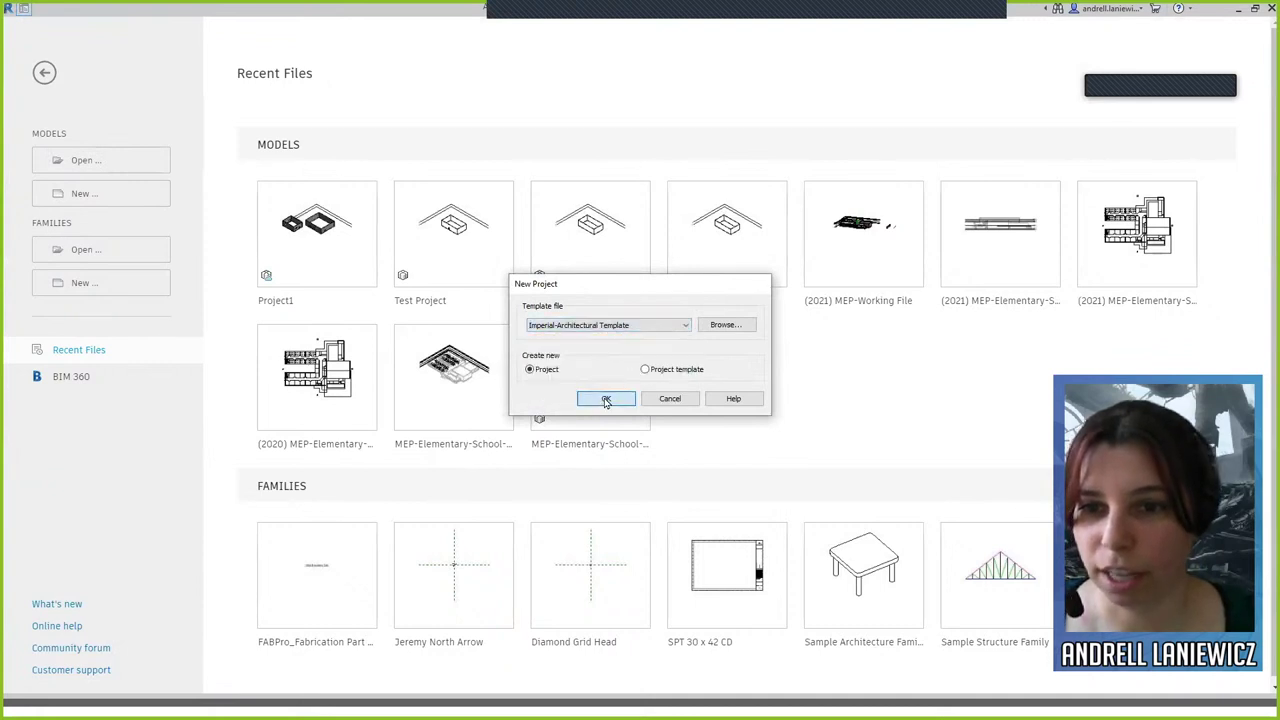
left_click(606, 398)
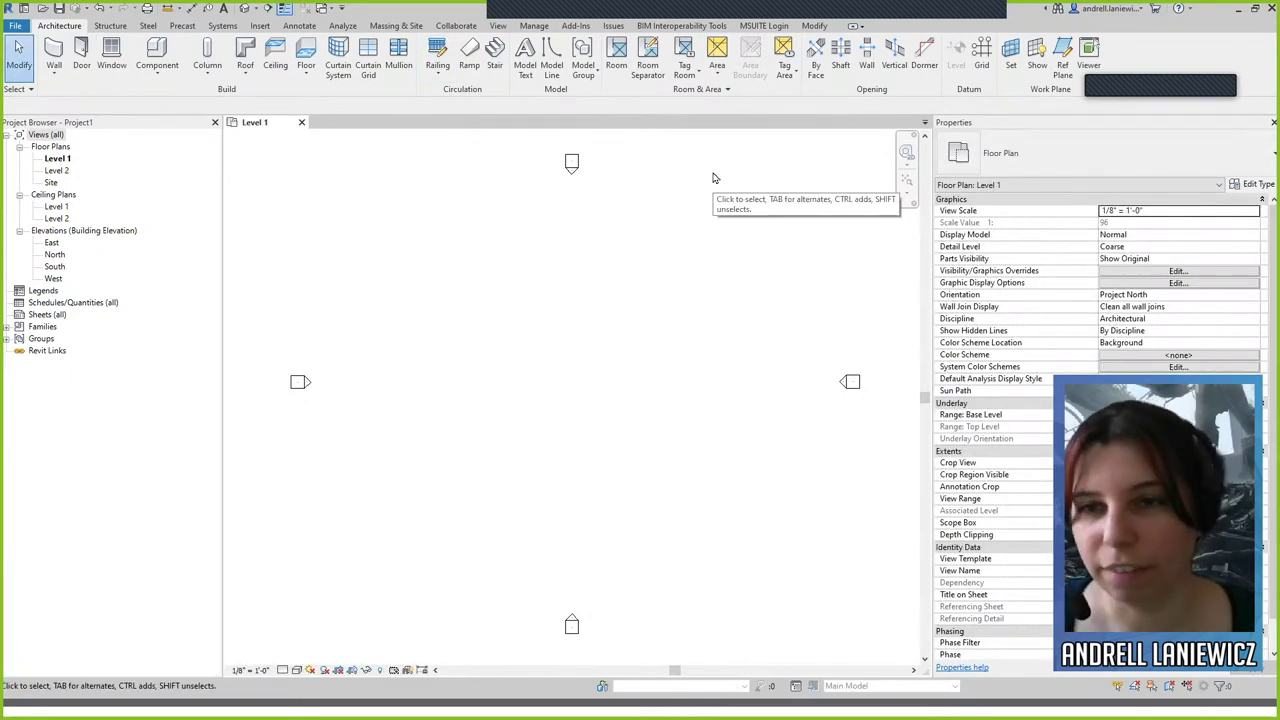
Step: Import the FormIt file Mass Import Test with Add-Ins > Import FormIt to RVT
left_click(578, 27)
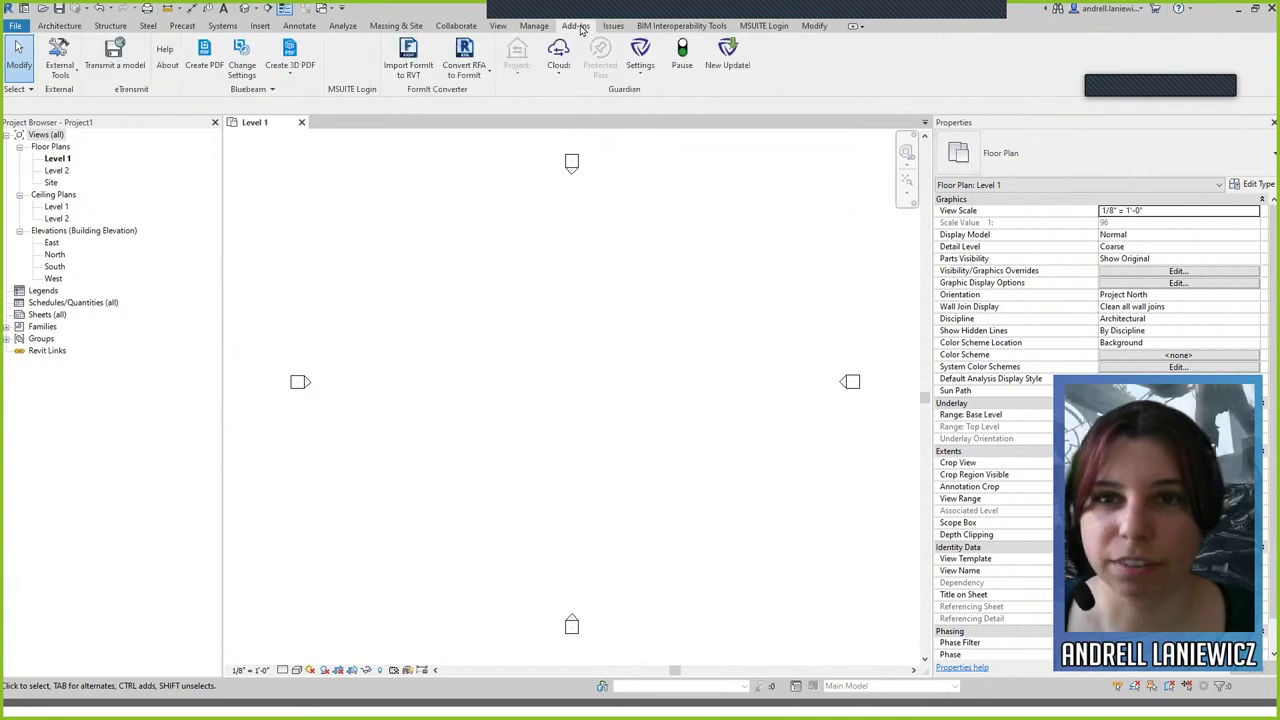
left_click(408, 56)
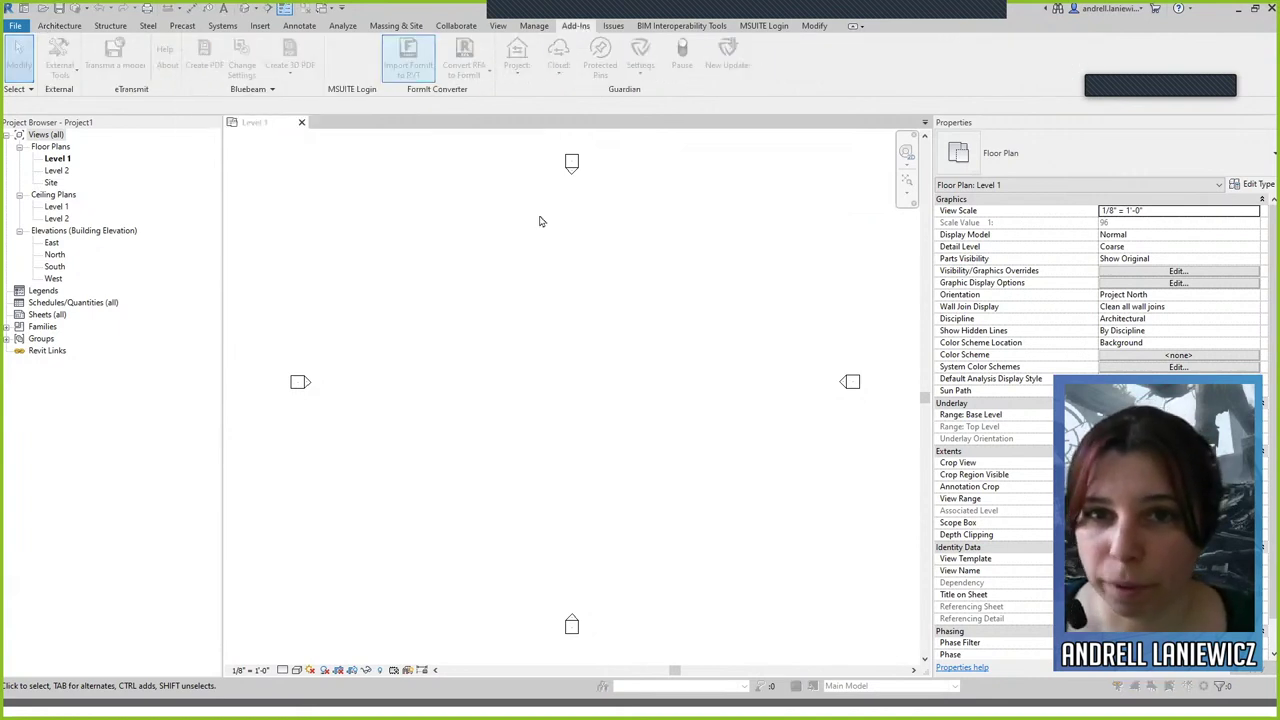
left_click(626, 373)
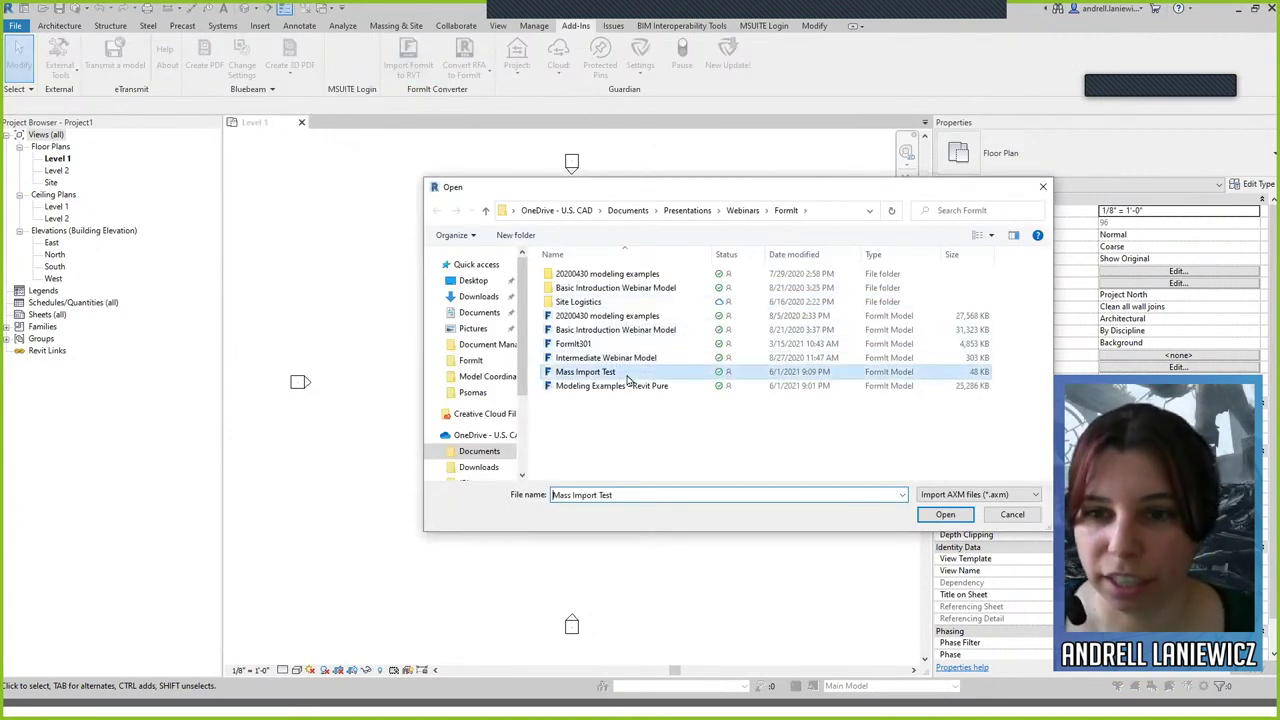
left_click(945, 514)
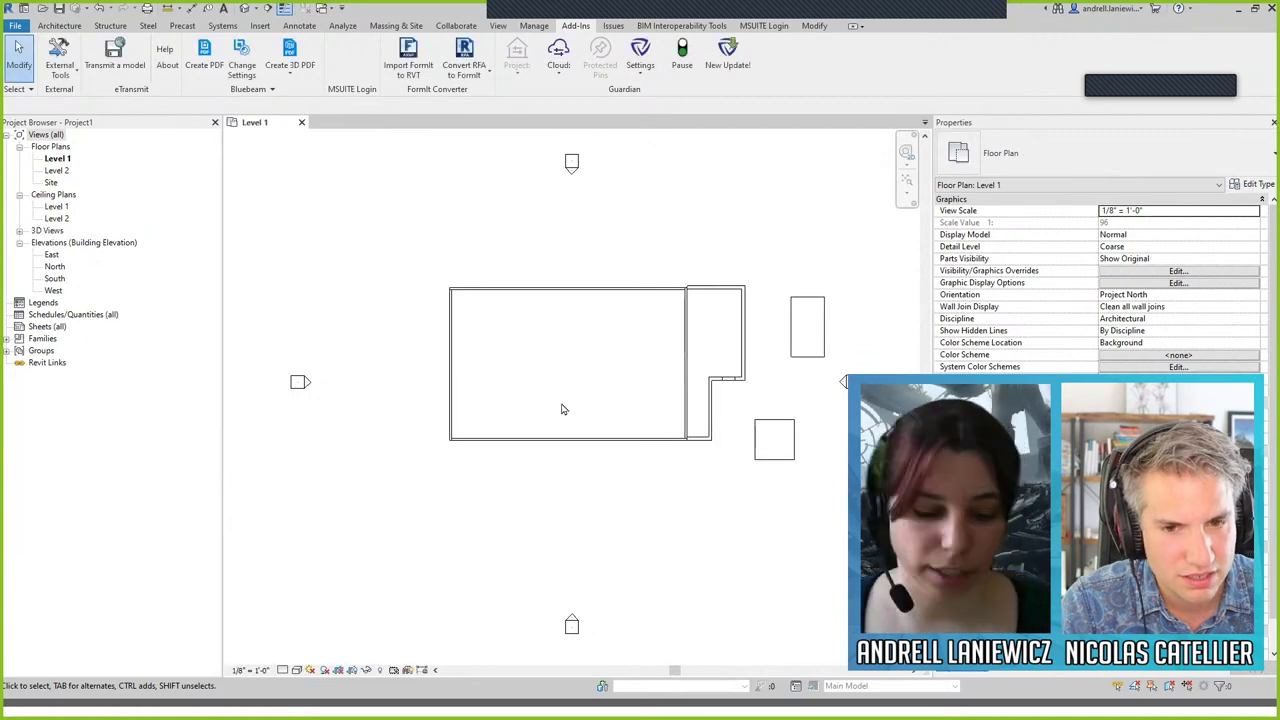
Step: In the Revit 2022 window, open Import CAD and check its file types for FormIt
key("alt+Tab")
left_click(536, 243)
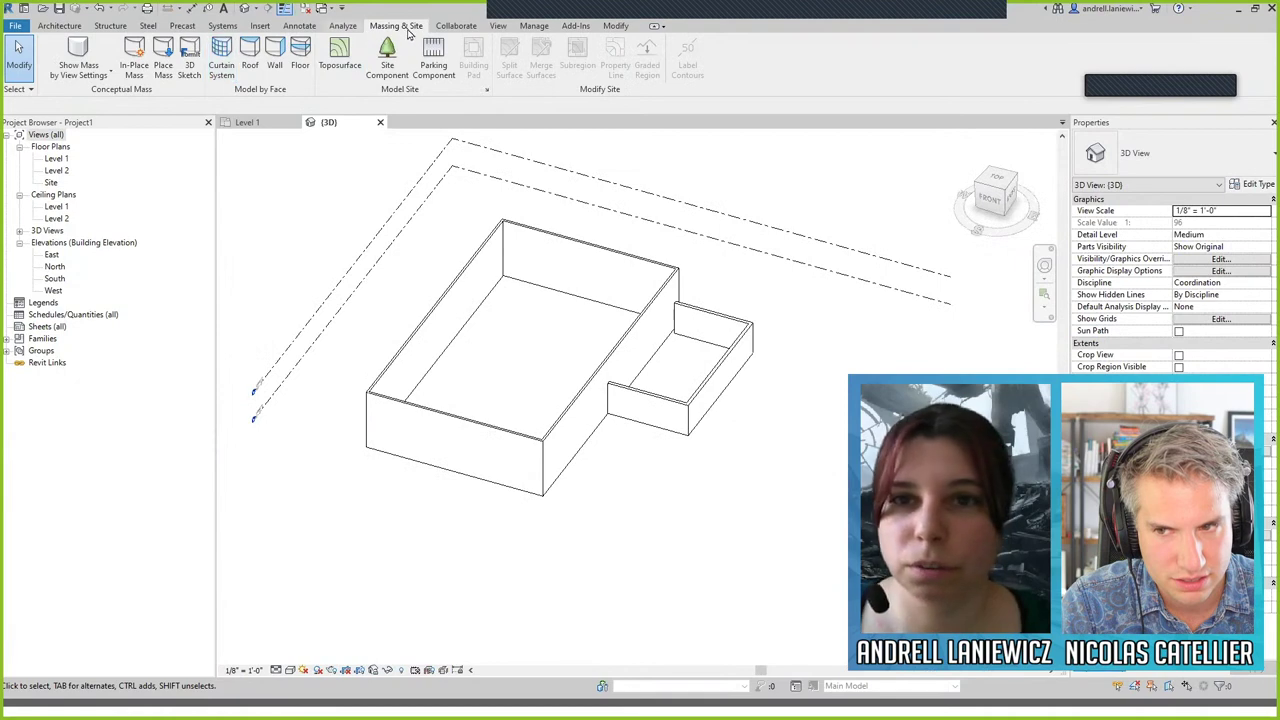
left_click(260, 25)
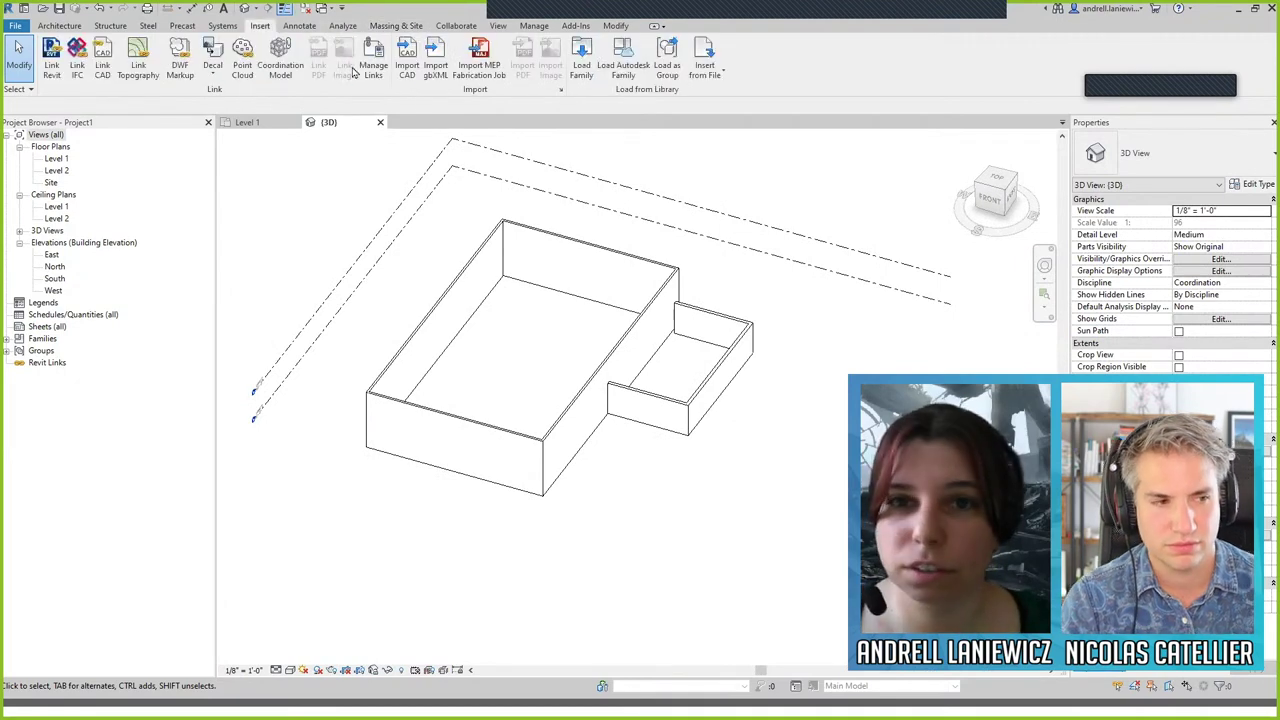
left_click(407, 60)
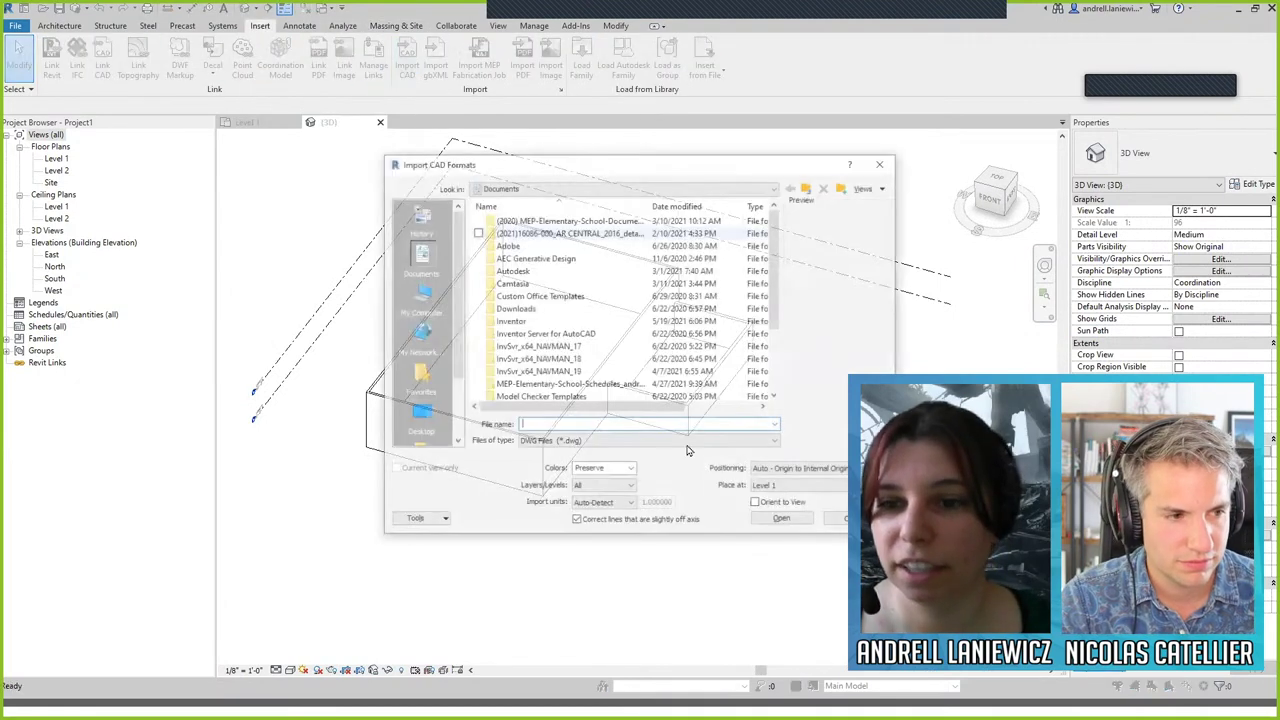
left_click(550, 441)
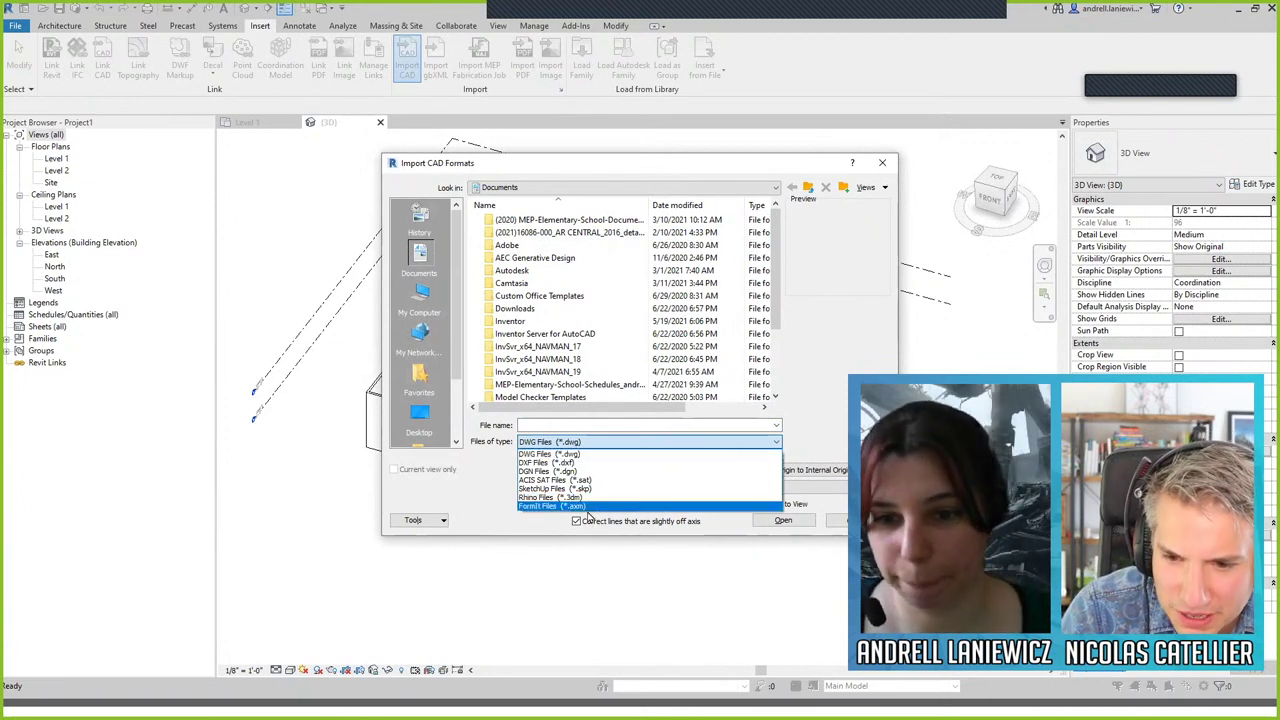
Step: Close the Import CAD Formats dialog without importing and return to the other Revit project
left_click(831, 371)
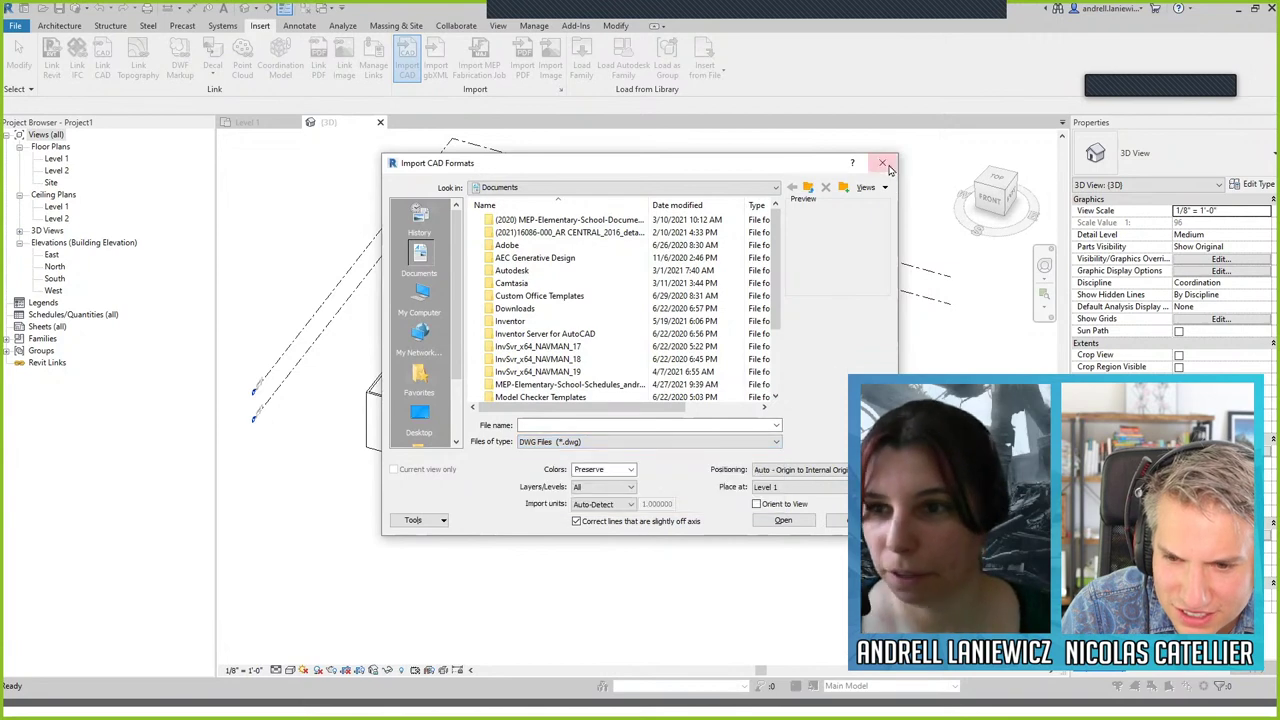
left_click(884, 164)
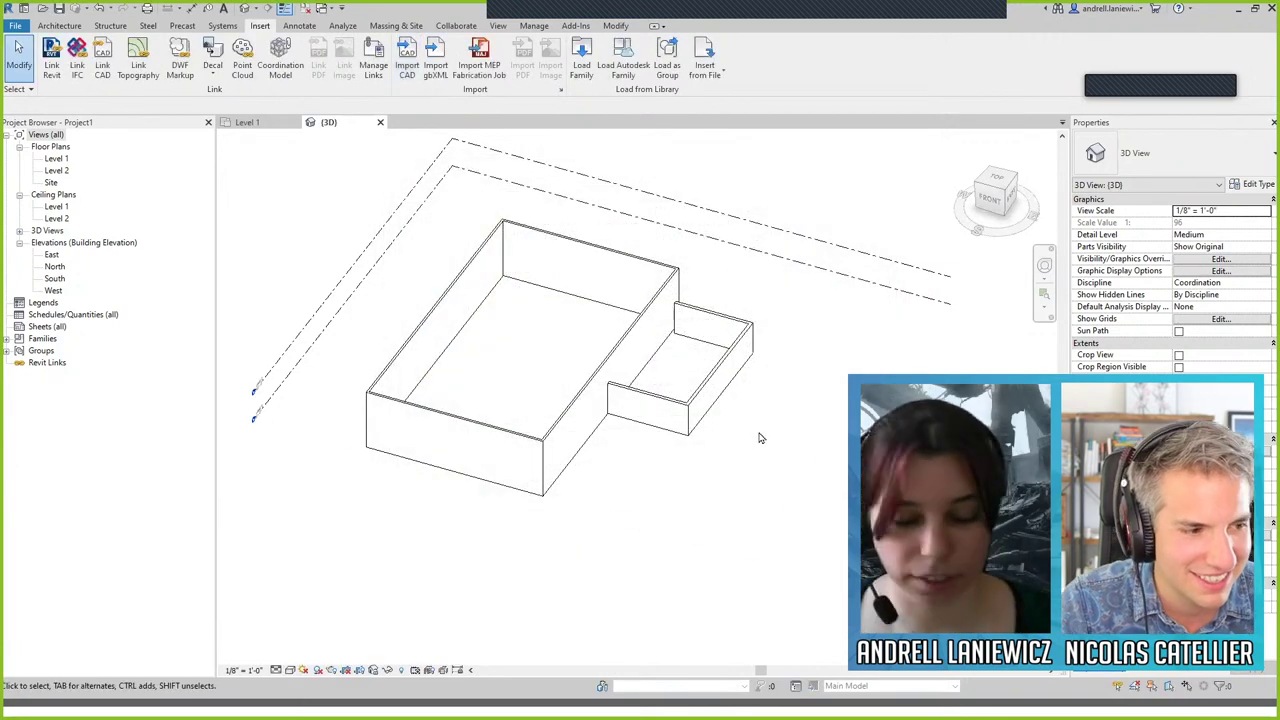
key("alt+Tab")
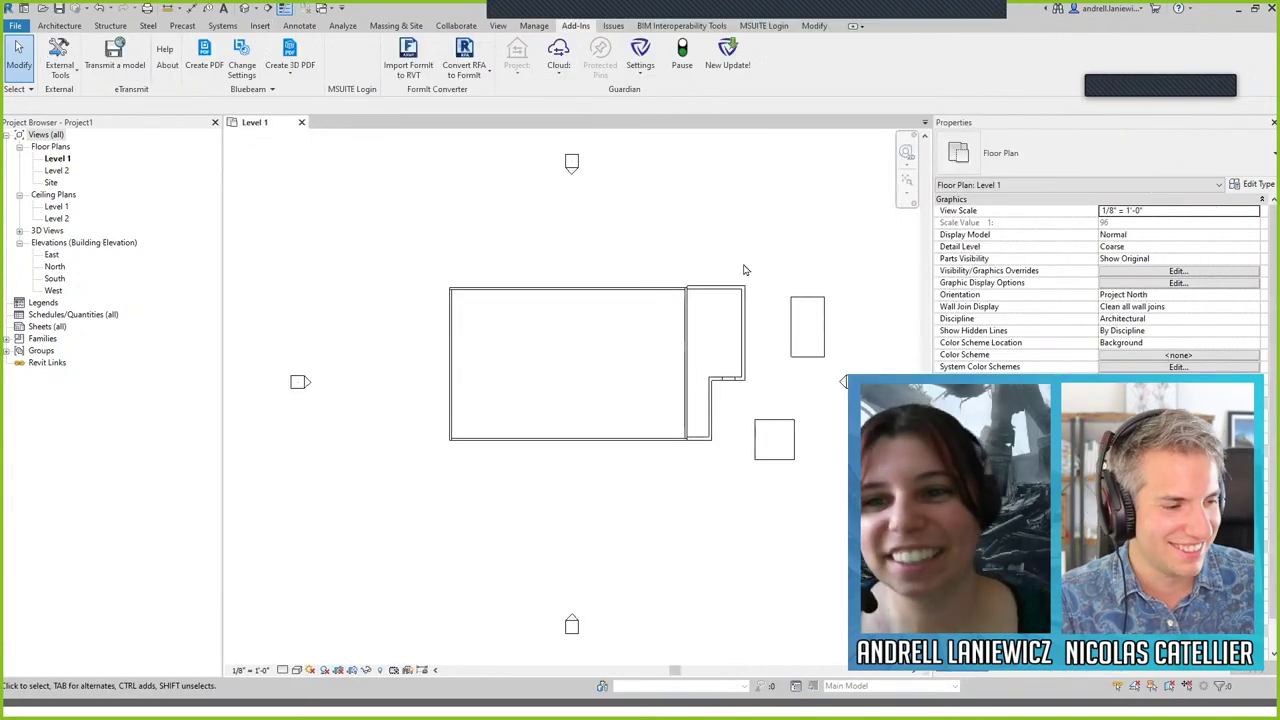
Step: Open the default 3D view and turn on the Mass category in Visibility/Graphics (VG)
left_click(244, 9)
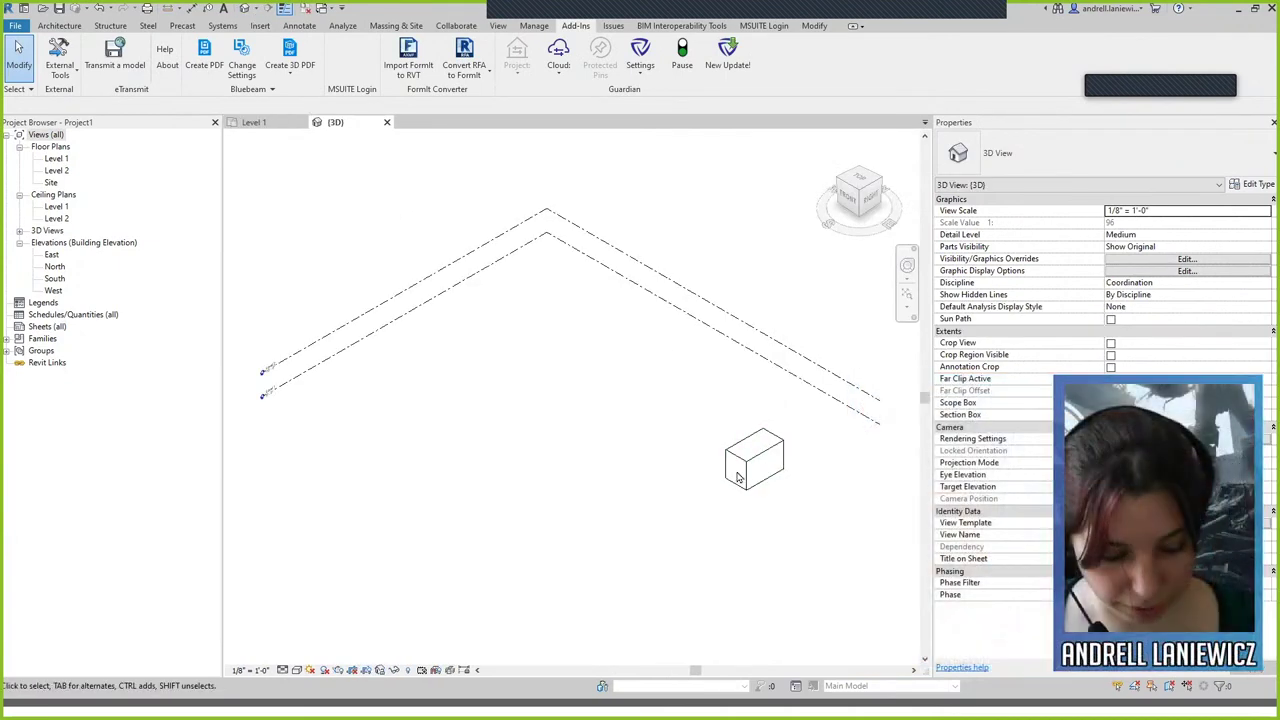
key("v")
key("g")
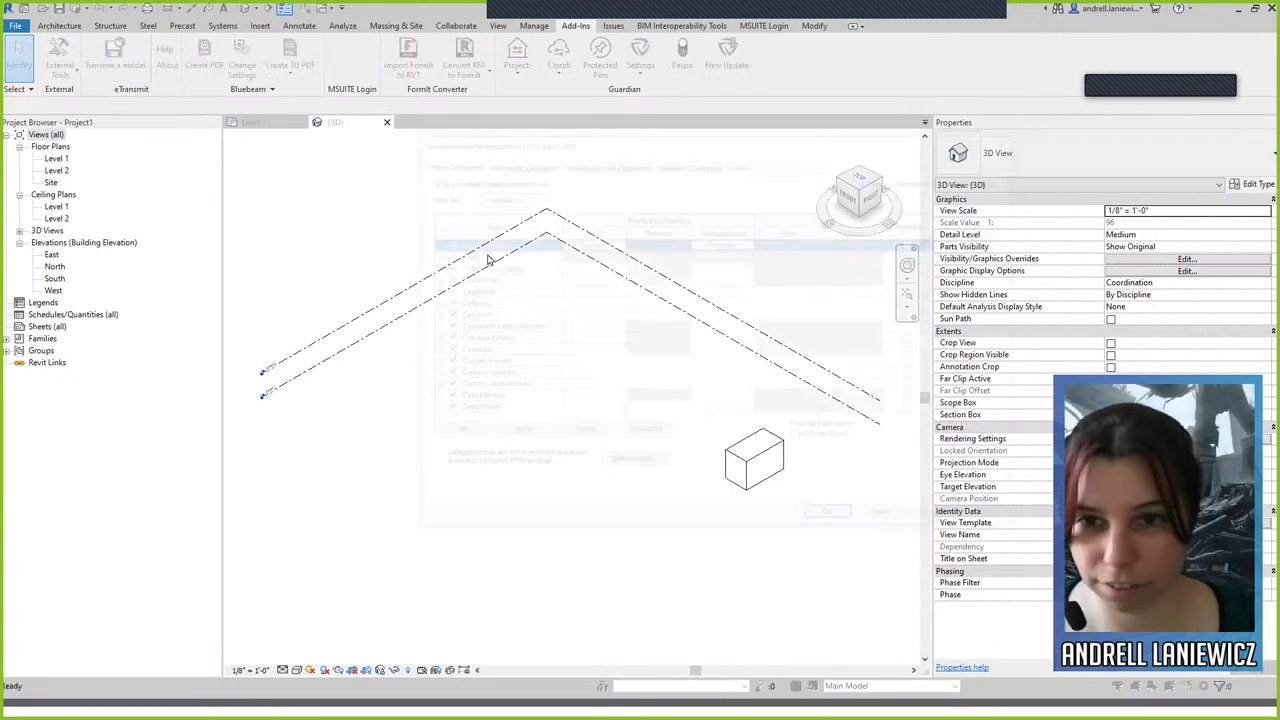
left_click(532, 340)
scroll(505, 370, "down", 7)
left_click(477, 397)
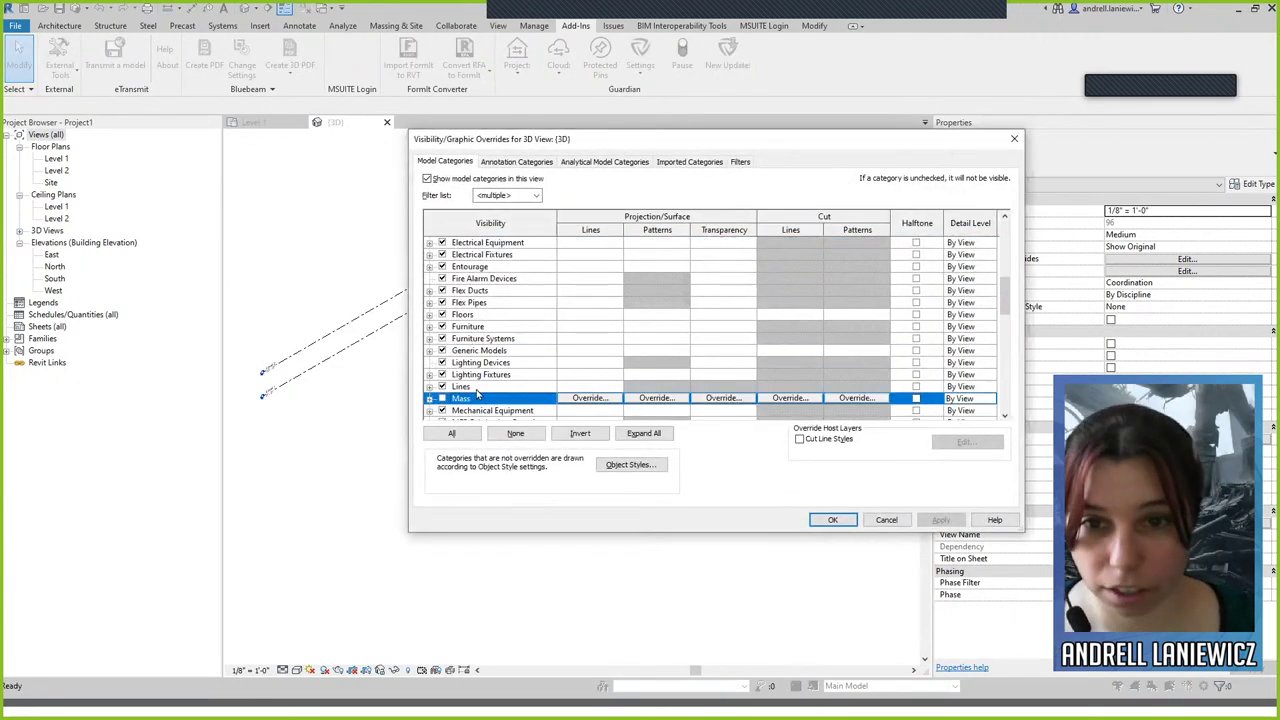
left_click(832, 519)
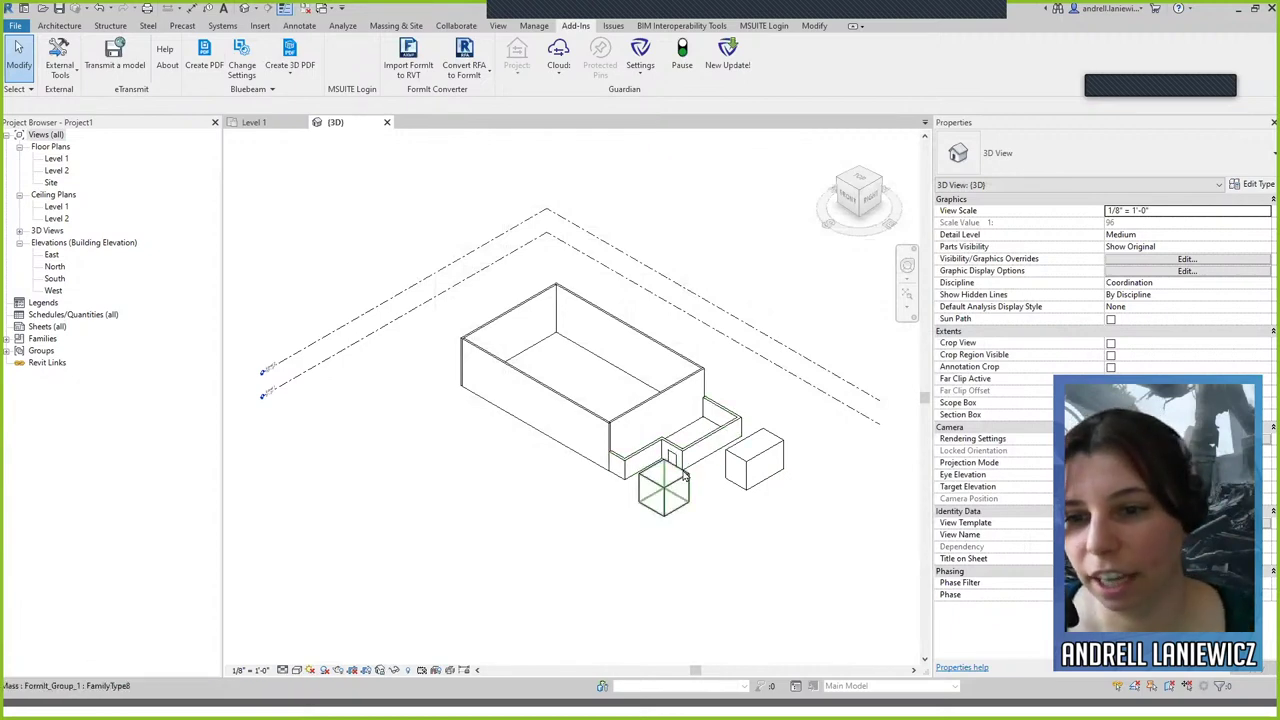
Step: Place a Generic - 8" wall by face on the low mass's front face beside the door
left_click(74, 26)
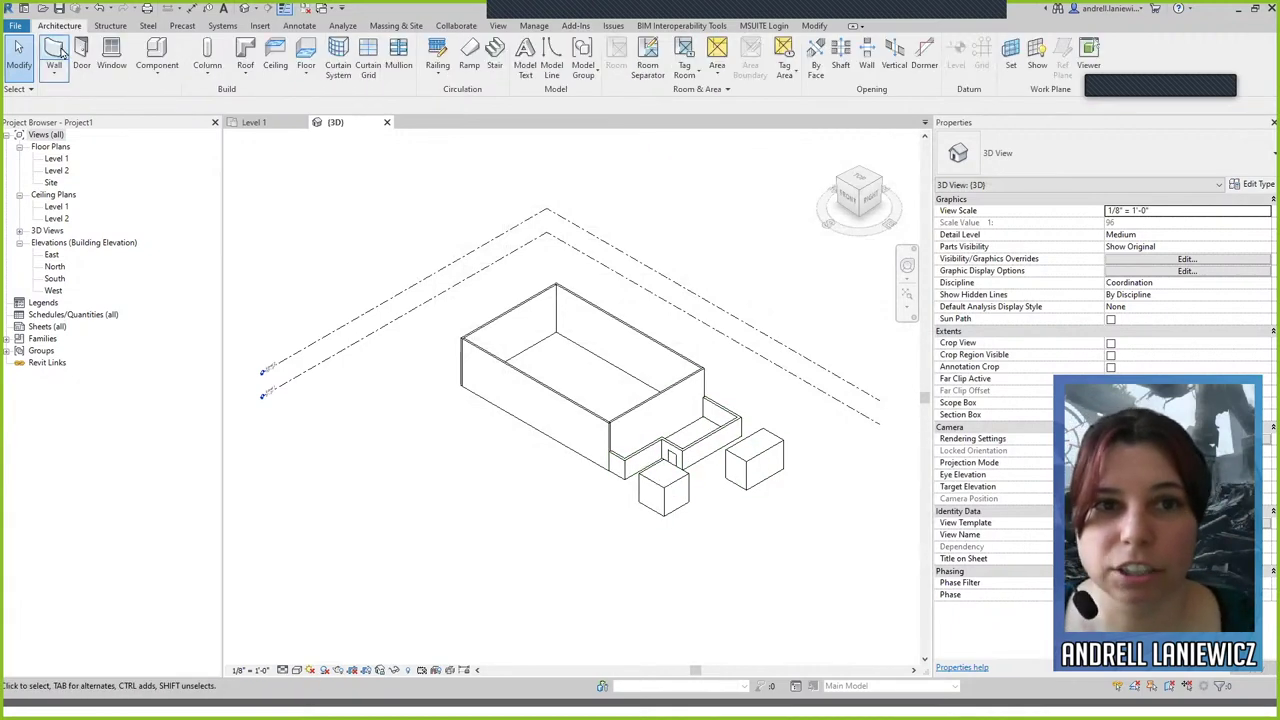
key("w")
key("a")
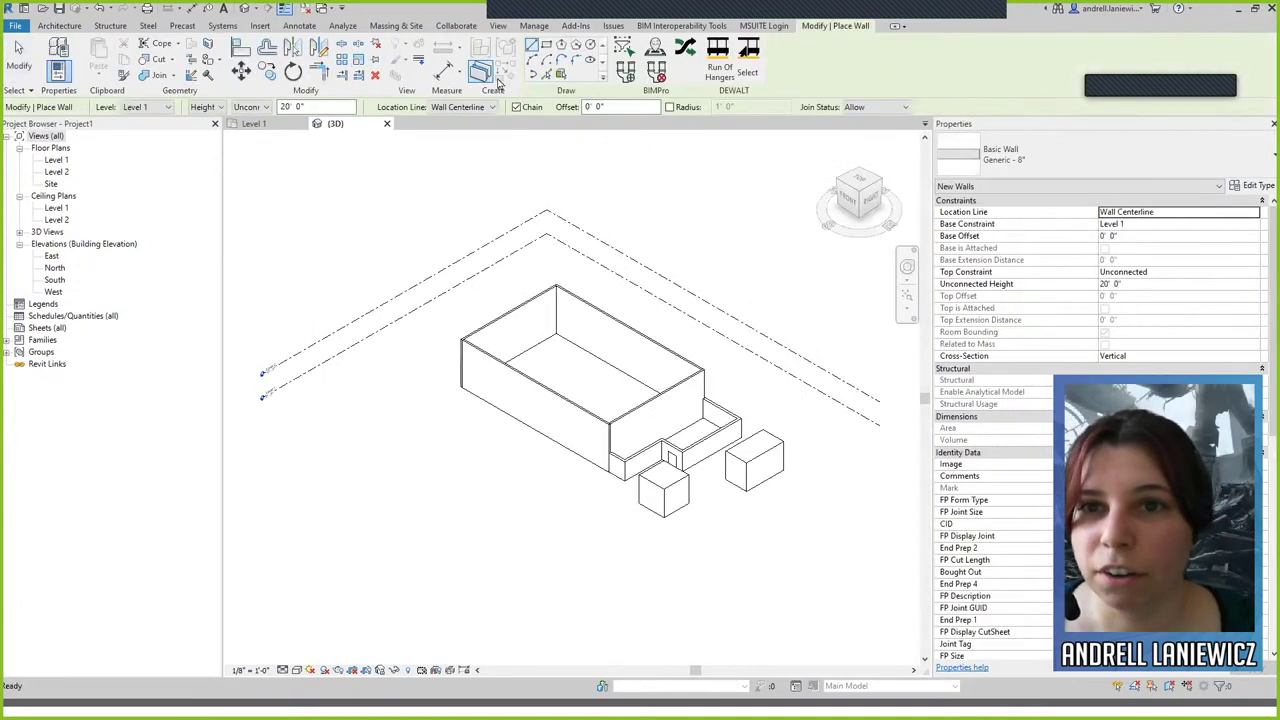
left_click(559, 76)
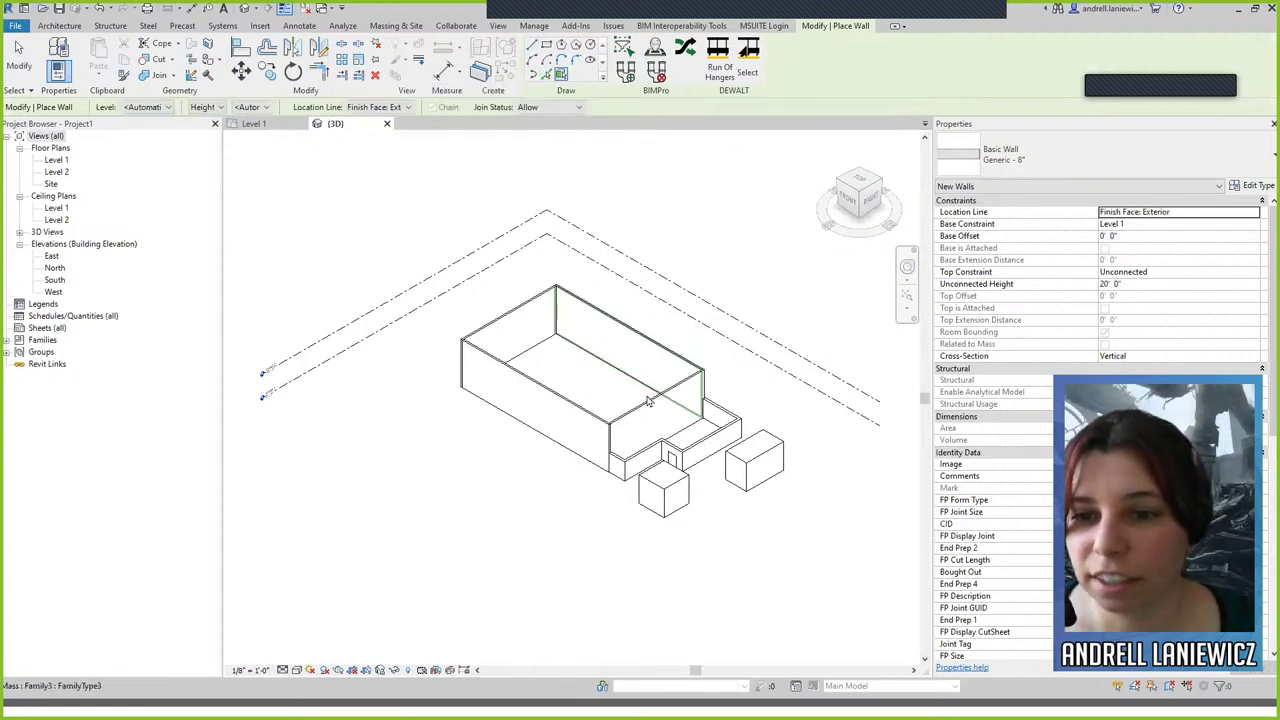
scroll(621, 509, "up", 3)
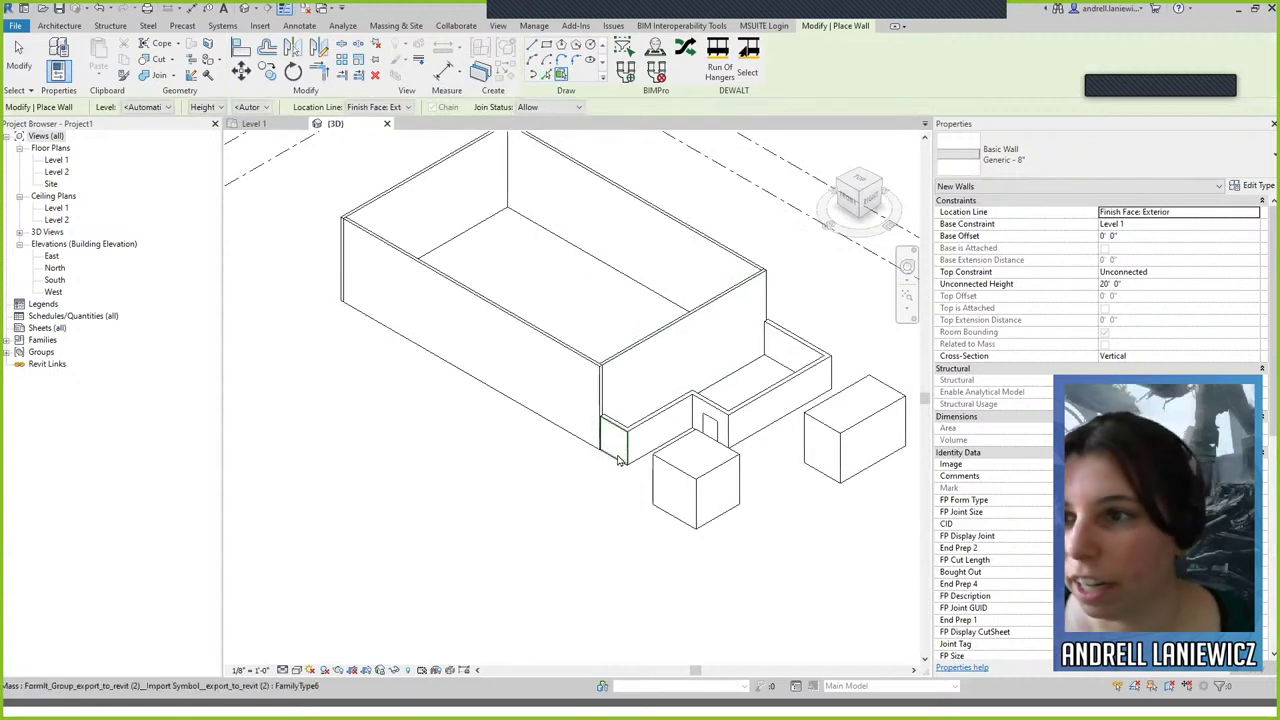
scroll(617, 460, "up", 2)
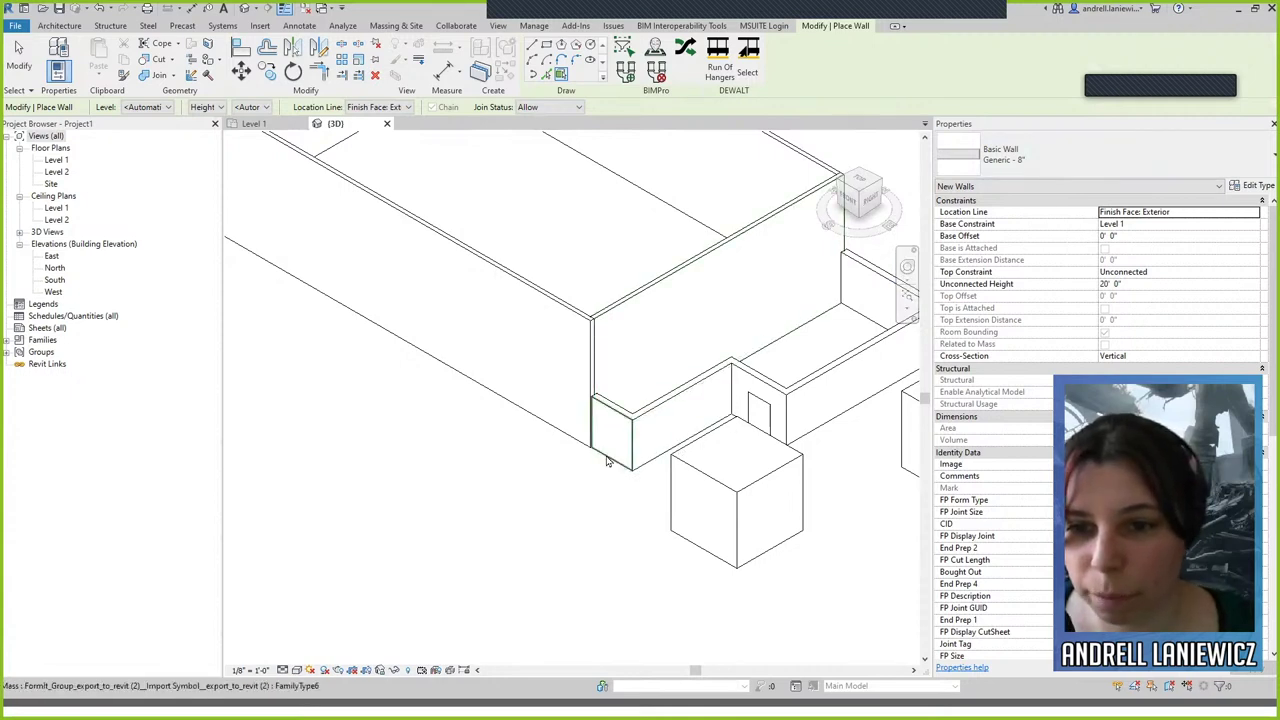
left_click(689, 443)
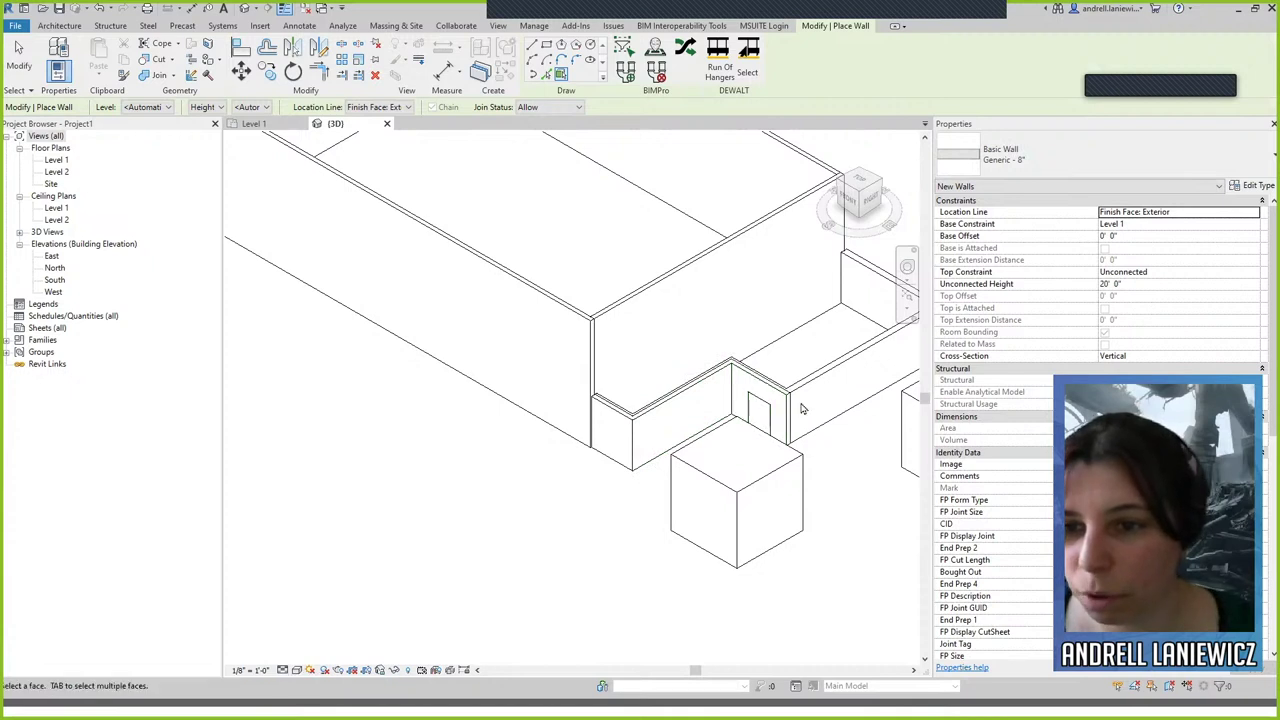
key("Escape")
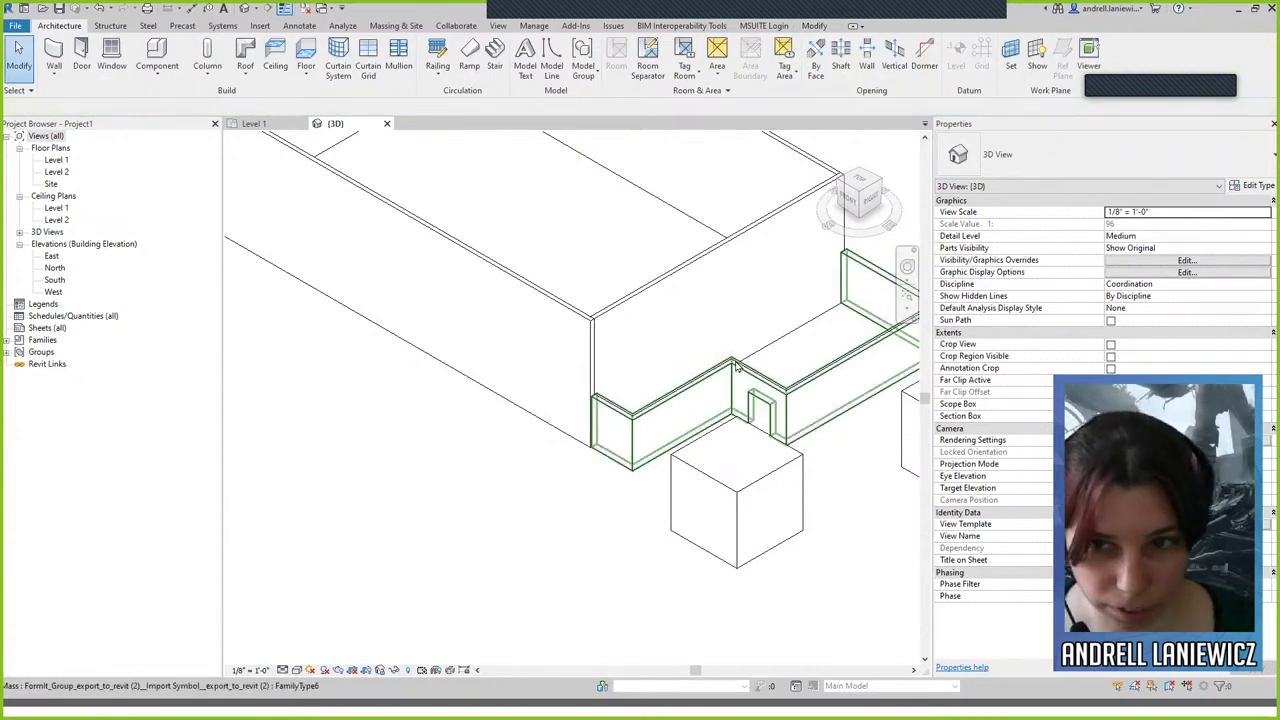
Step: Temporarily hide the first wall-shaped mass in the 3D view
left_click(735, 368)
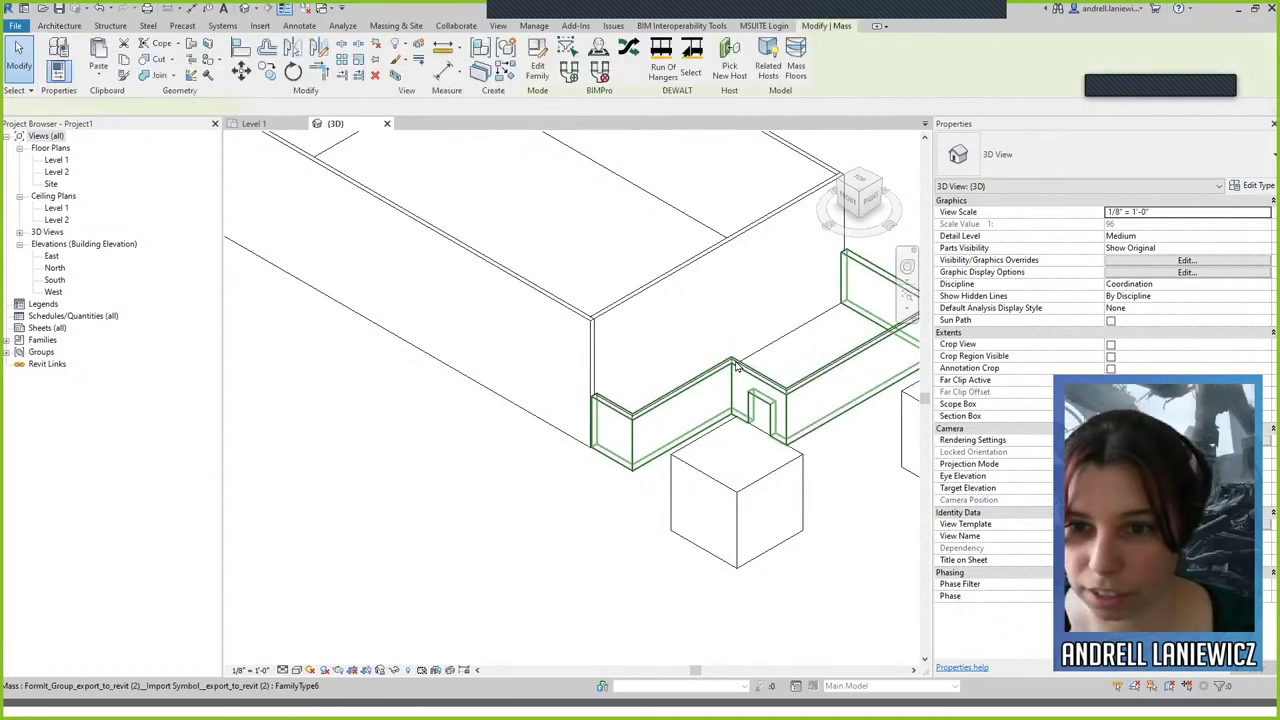
left_click(408, 669)
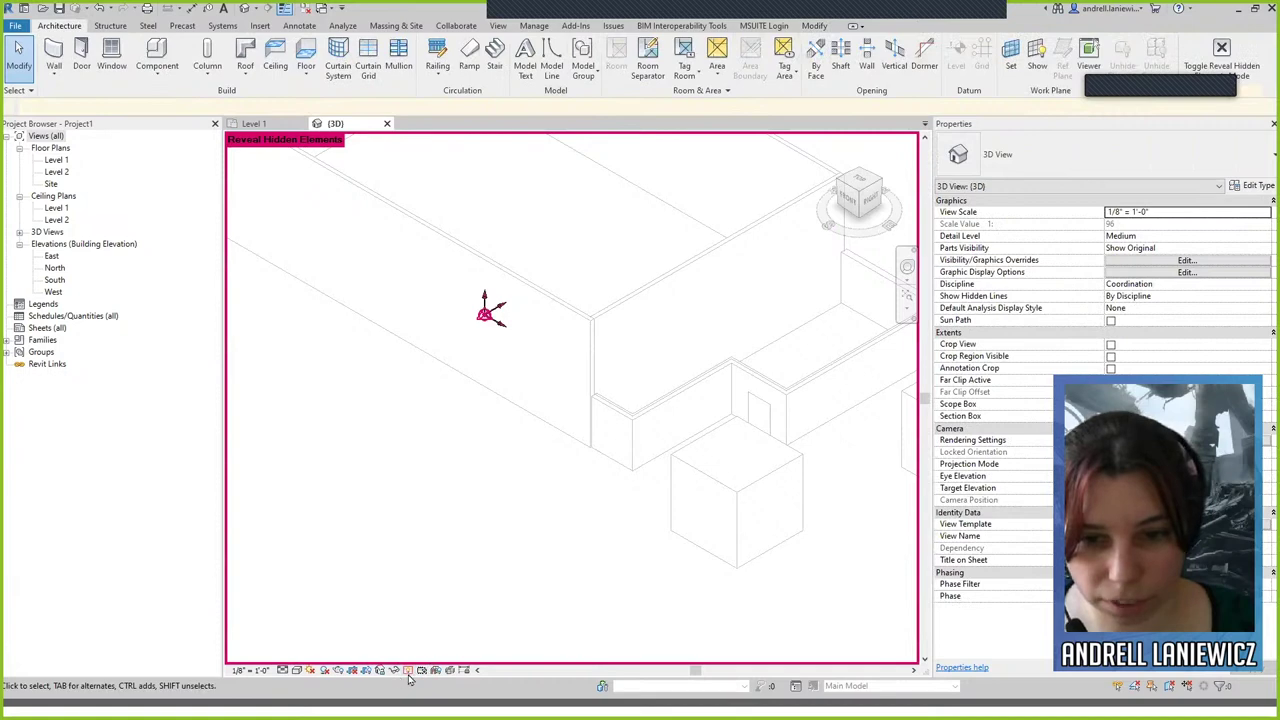
left_click(408, 669)
left_click(395, 669)
left_click(586, 537)
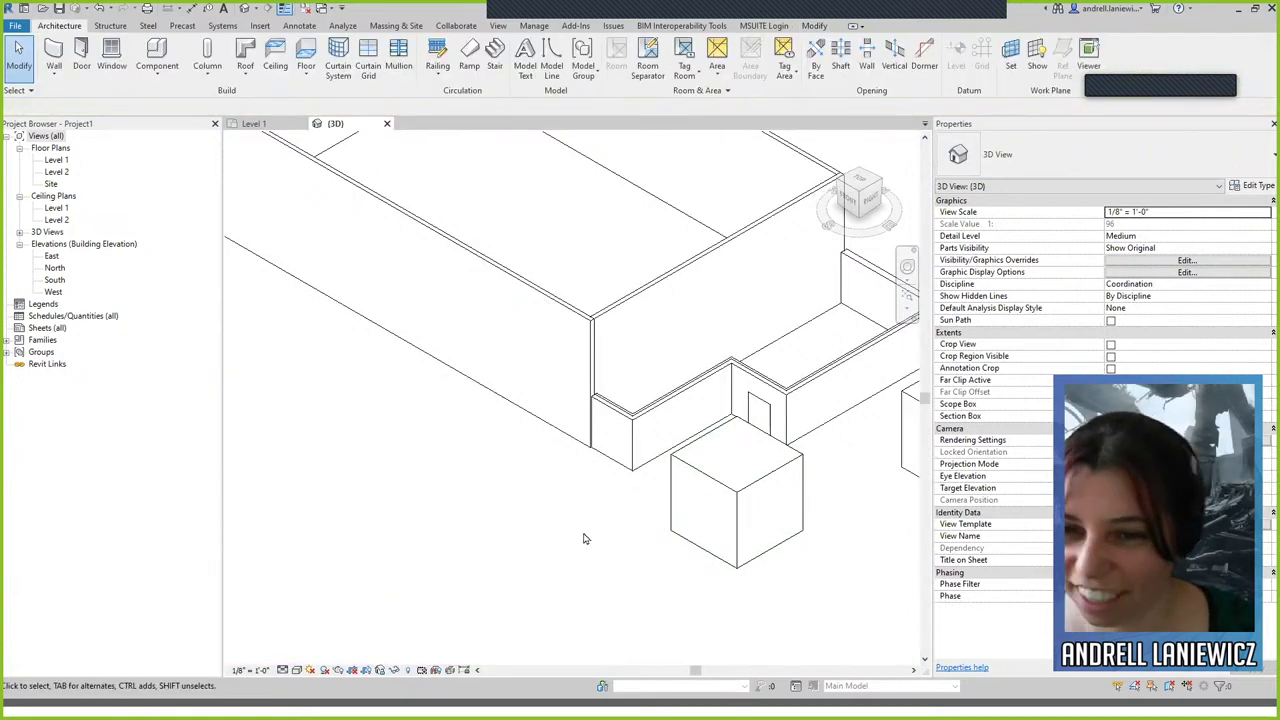
right_click(586, 537)
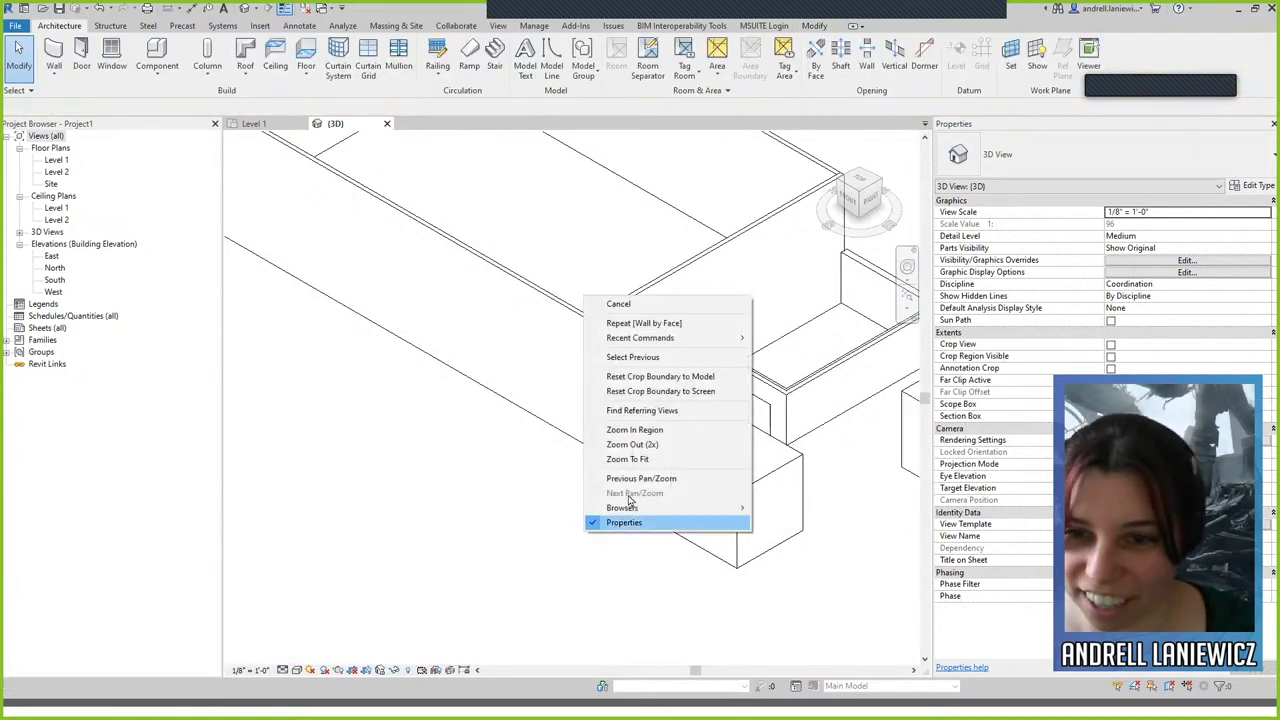
left_click(633, 357)
left_click(397, 670)
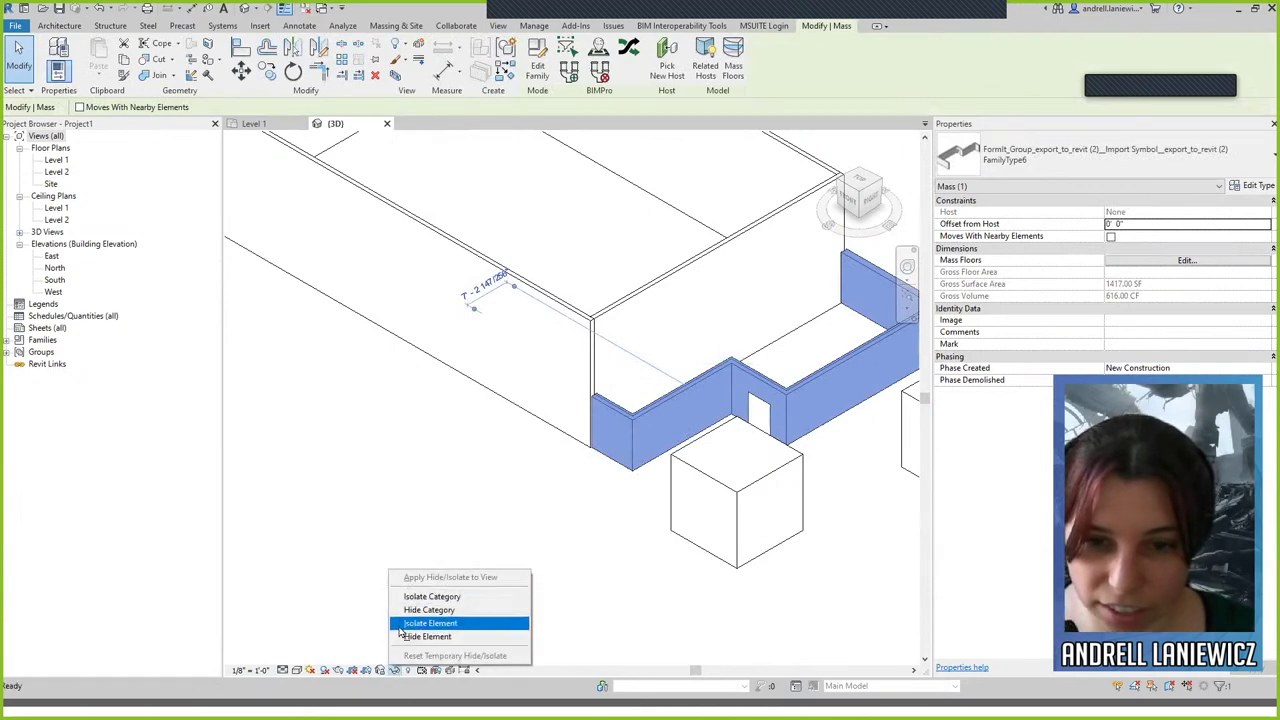
left_click(405, 636)
Step: Temporarily hide the remaining wall-shaped mass, then select and deselect the new wall to inspect it
middle_click_drag(801, 527, 551, 617)
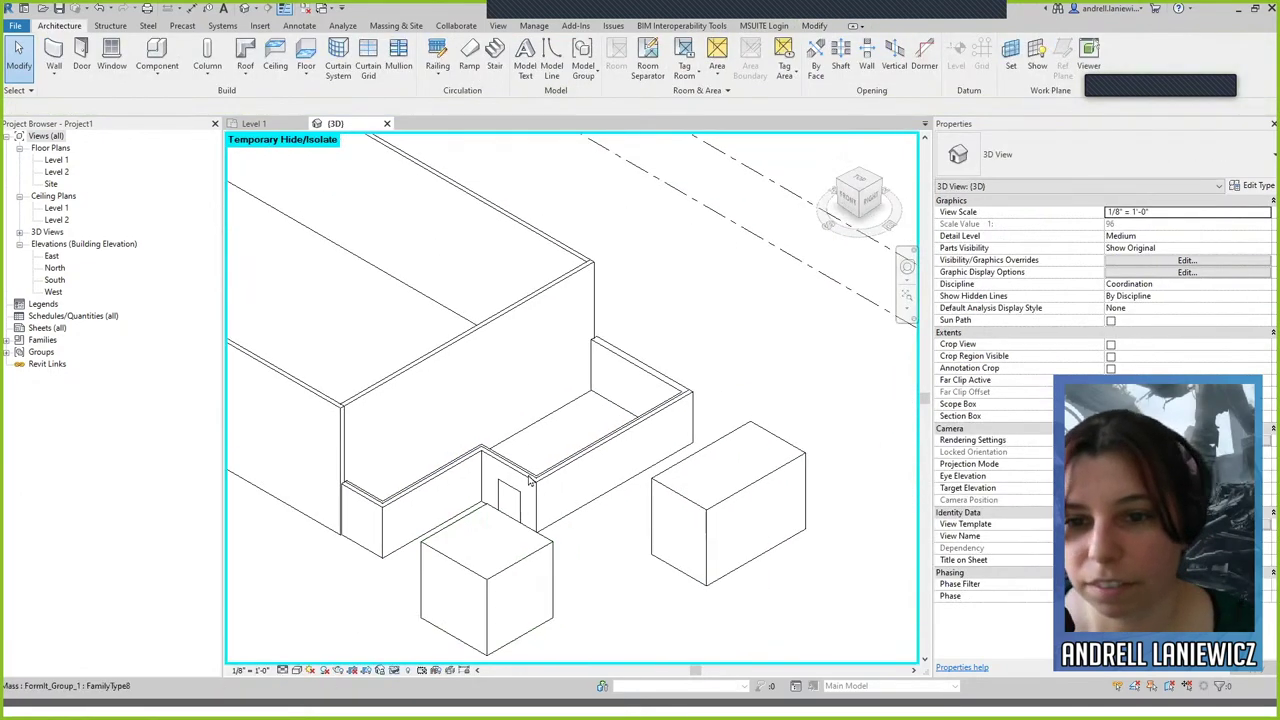
left_click(398, 500)
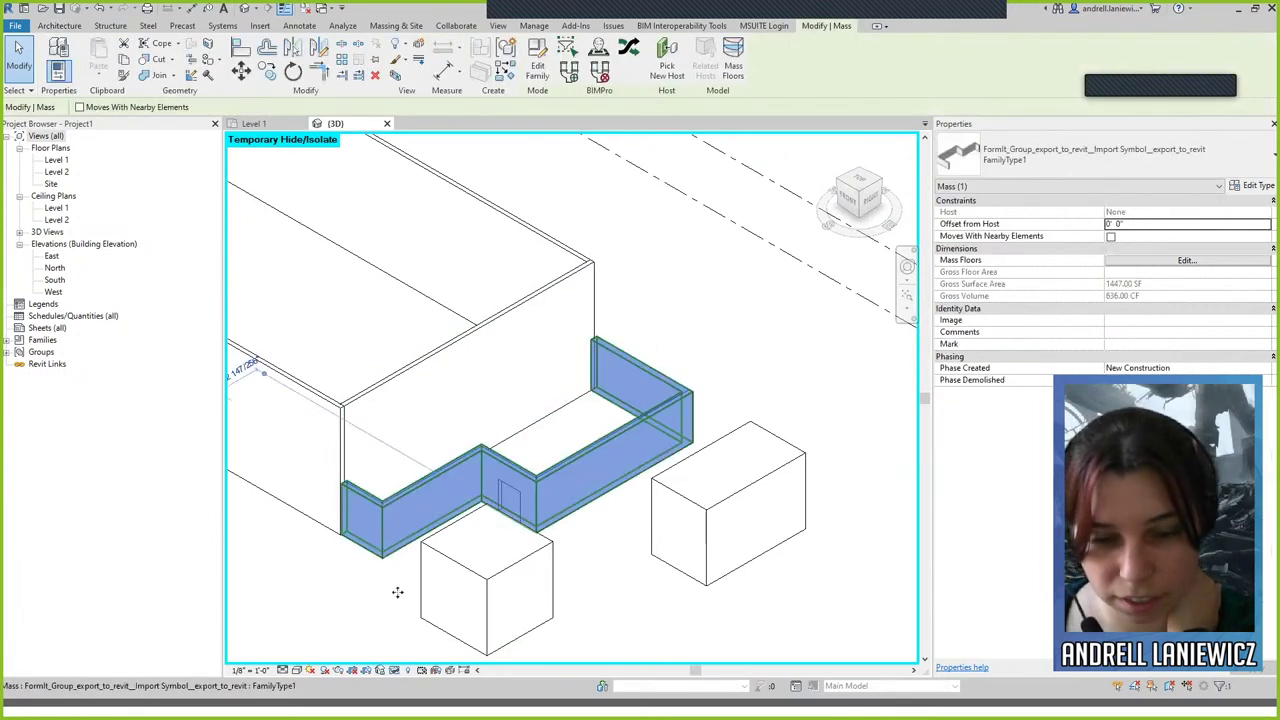
left_click(394, 670)
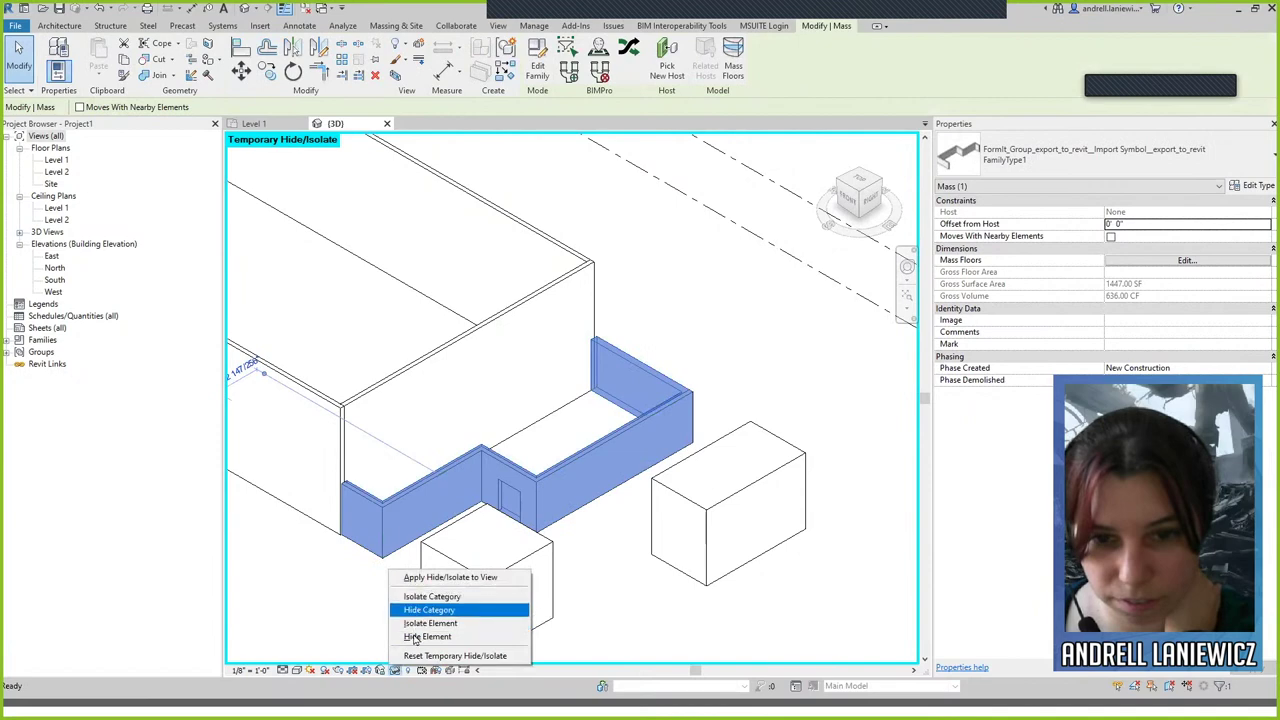
left_click(418, 636)
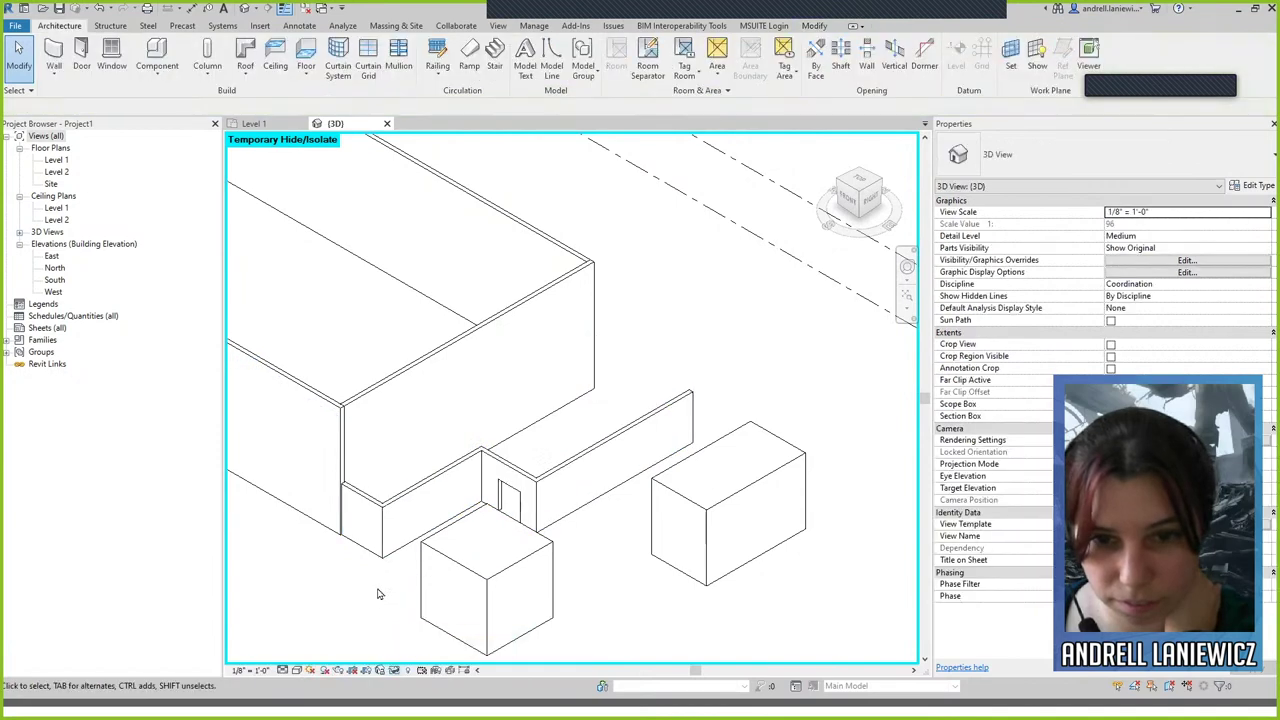
left_click(450, 478)
middle_click_drag(337, 507, 499, 470)
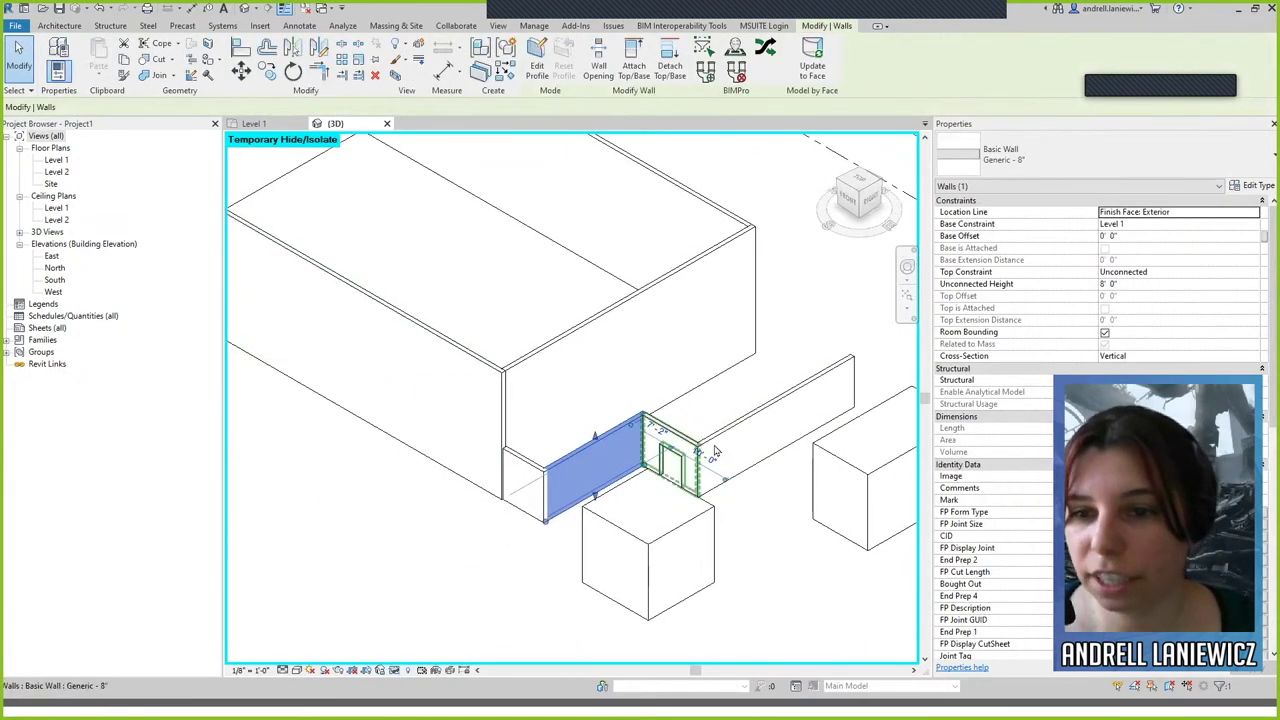
left_click(745, 556)
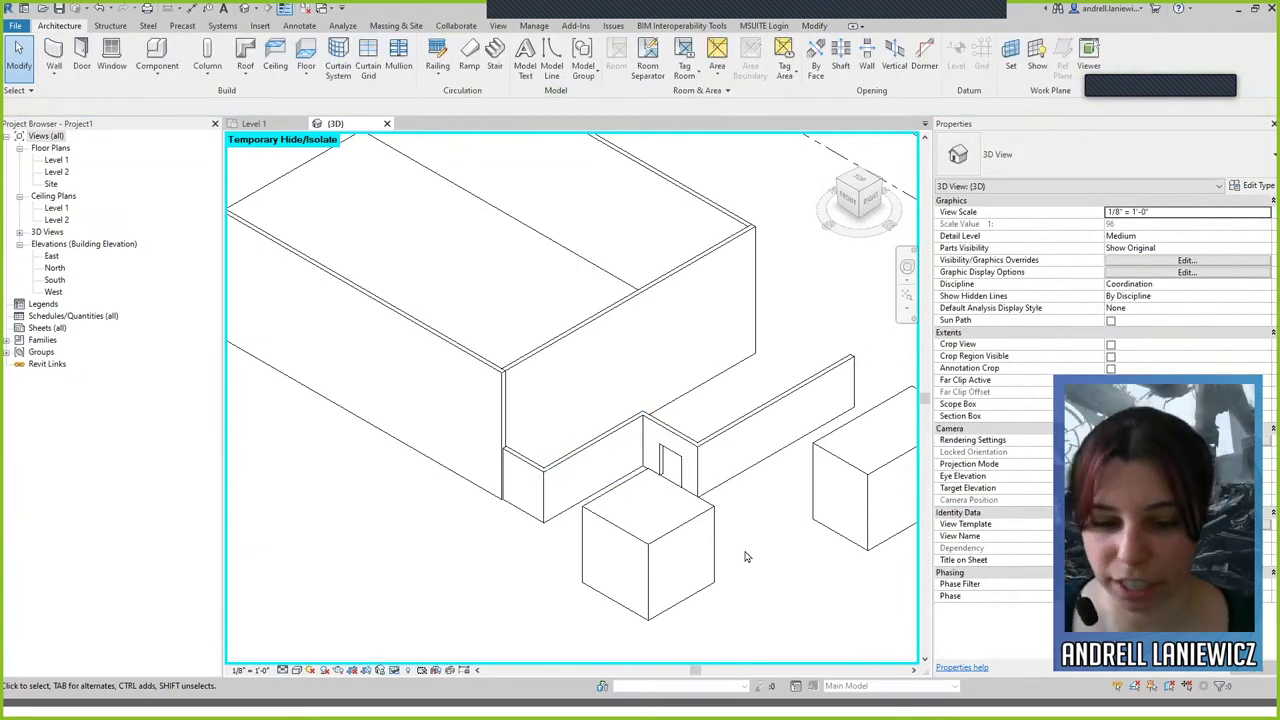
Step: Switch to the other Revit project showing the imported FormIt model and clear the selection
key("alt+Tab")
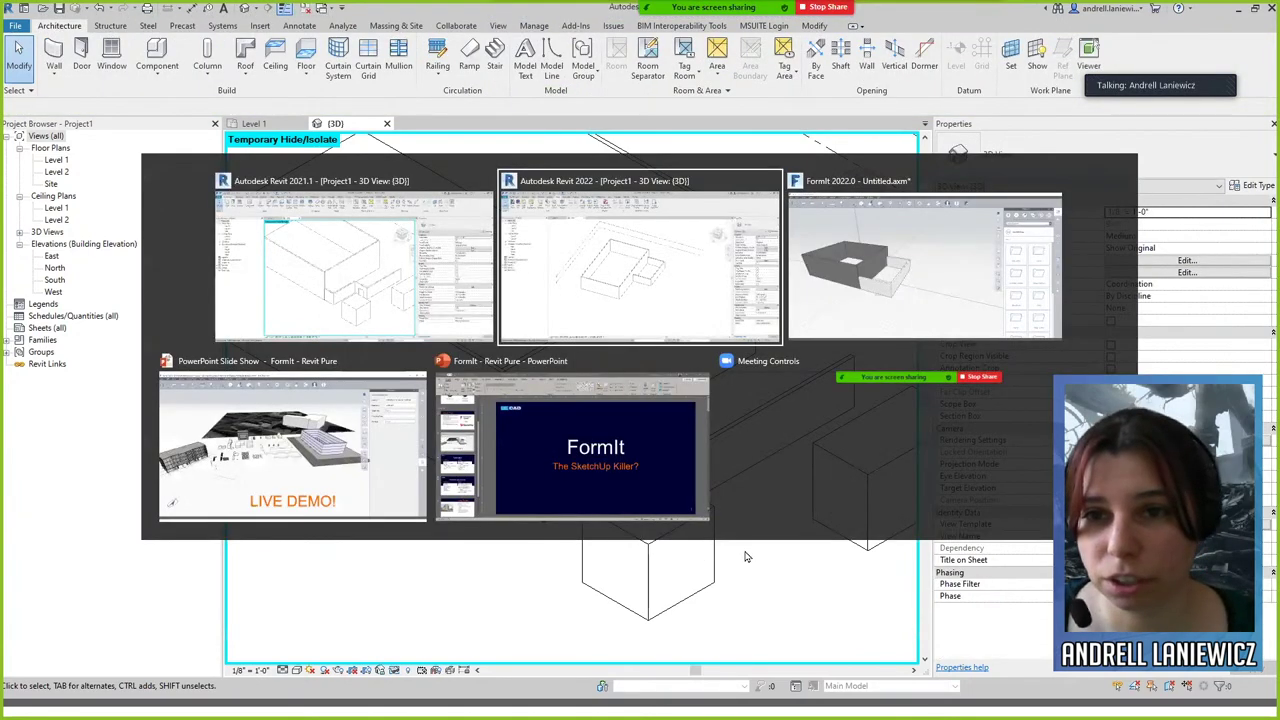
key("Escape")
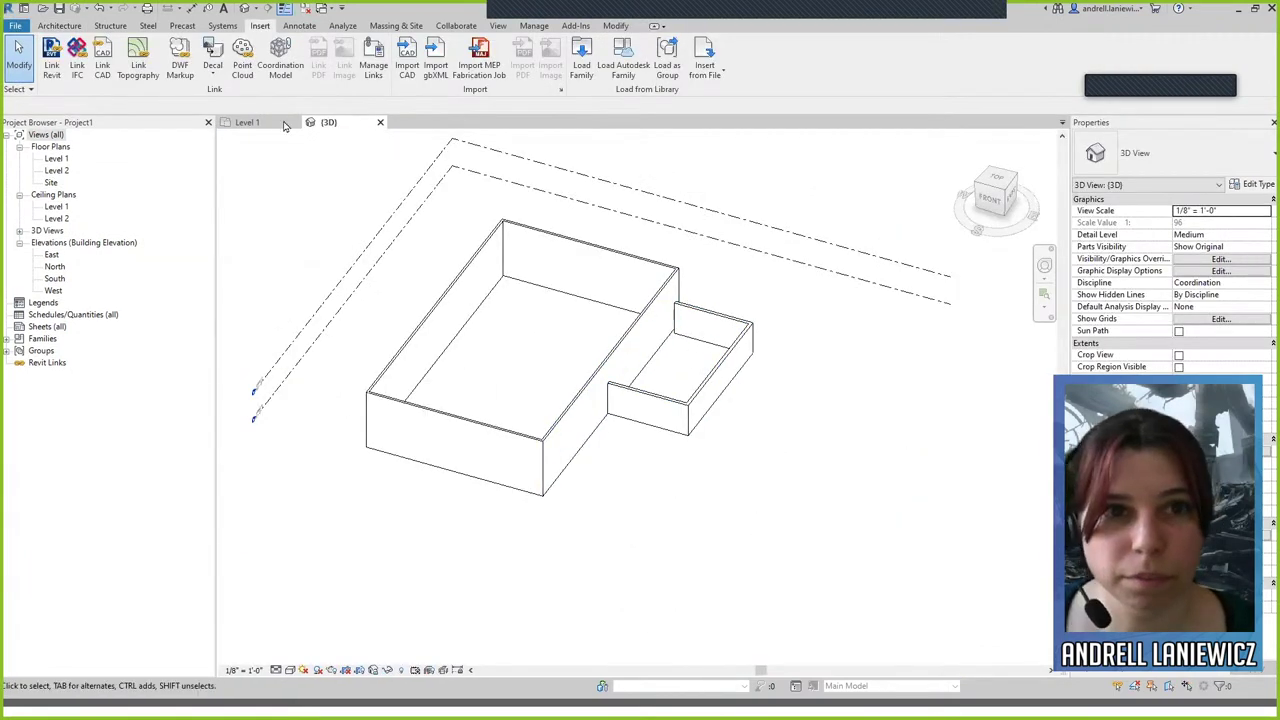
left_click(68, 26)
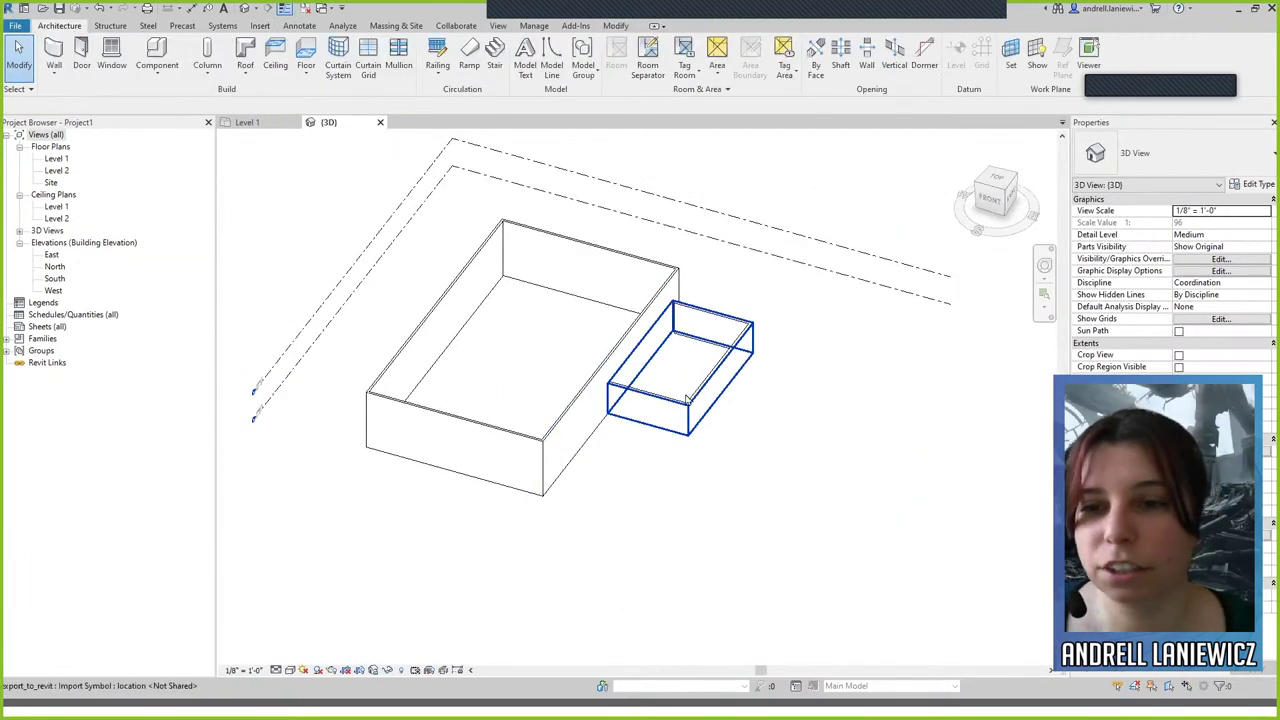
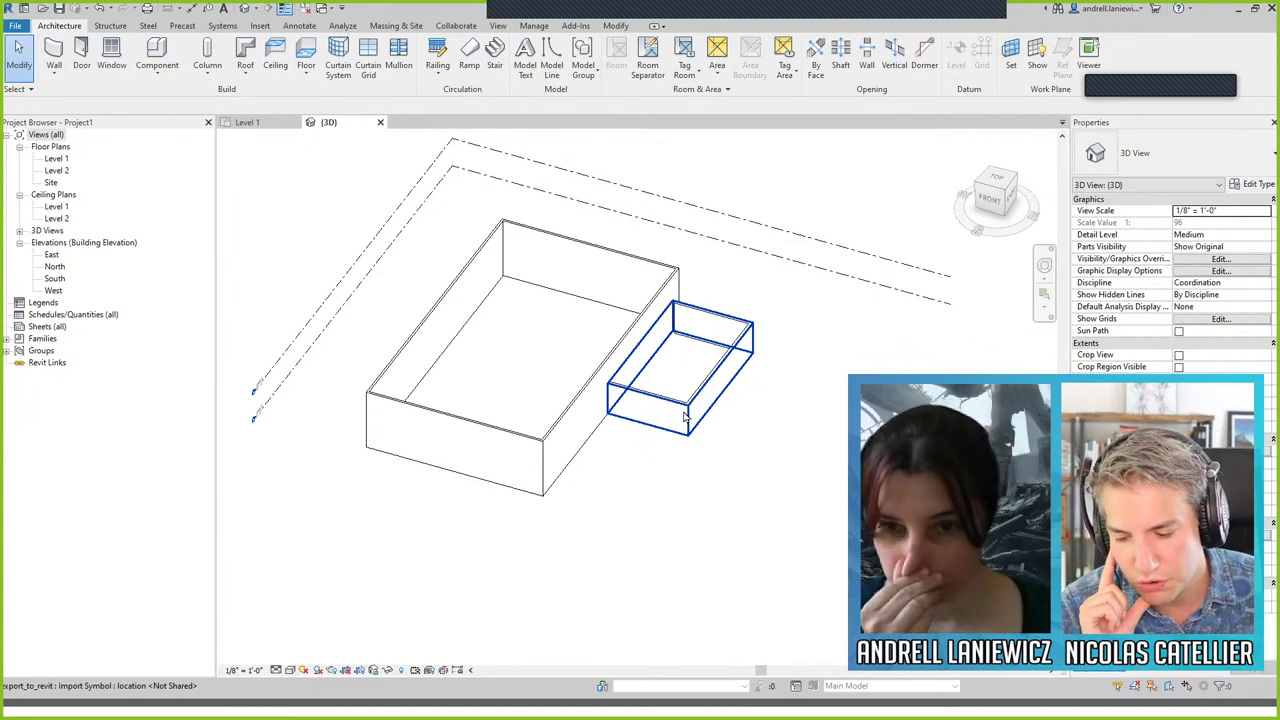
Step: Advance the slide show to slide 5 'FormIt Wins!' and switch back to the two-enclosure FormIt model
key("alt+Tab")
key("alt+Tab")
key("alt+Tab")
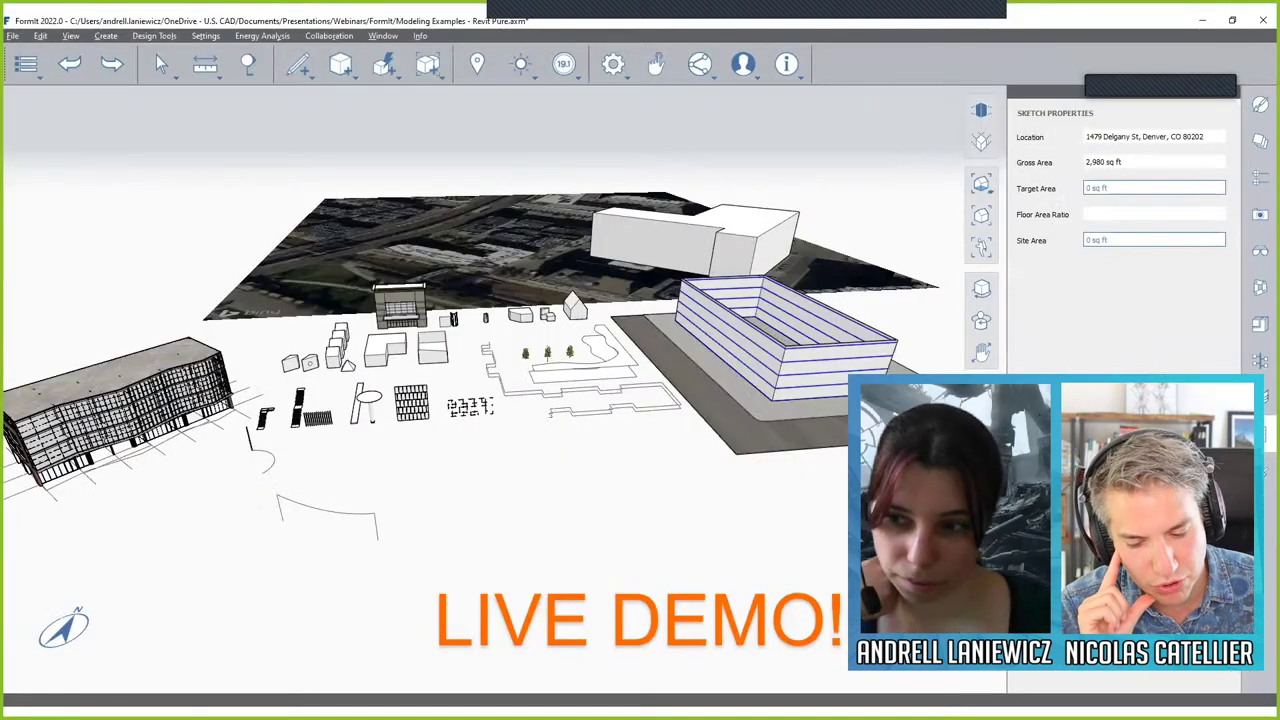
key("Right")
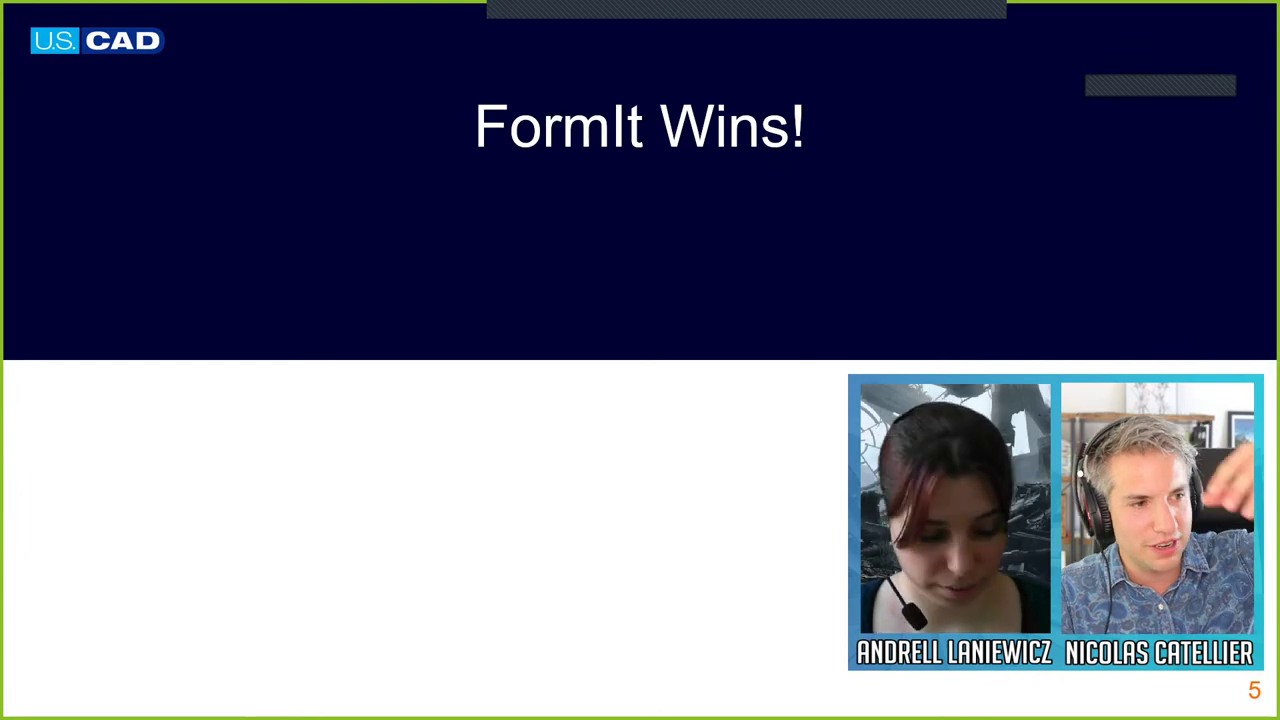
key("alt+Tab")
key("alt+Tab")
key("alt+Tab")
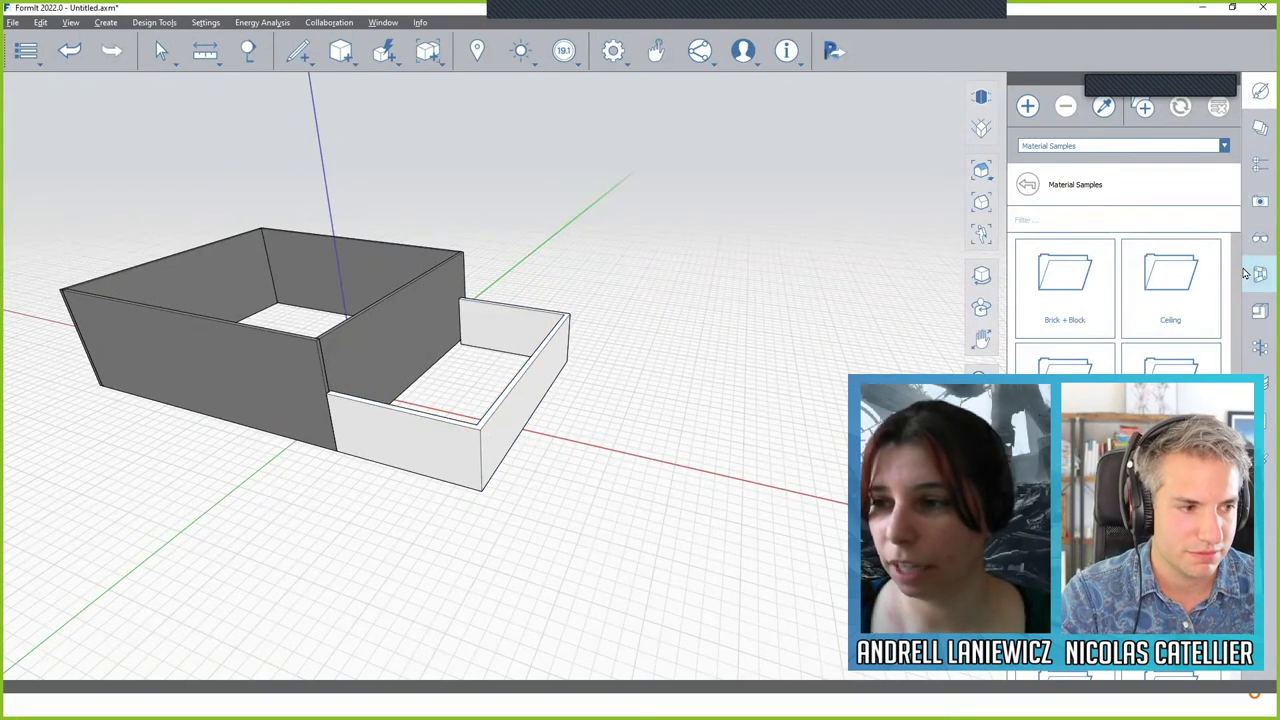
Step: In the object tree, confirm Group 1's category is Mass
left_click(1259, 349)
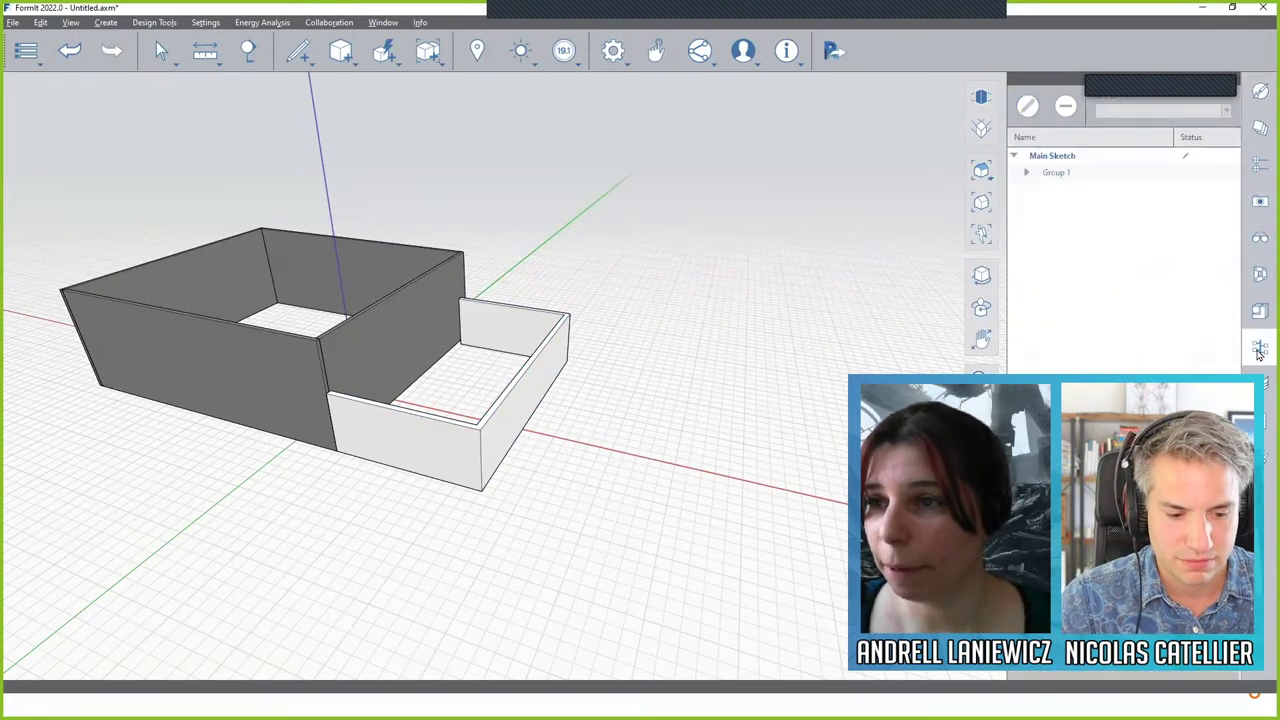
left_click(1089, 176)
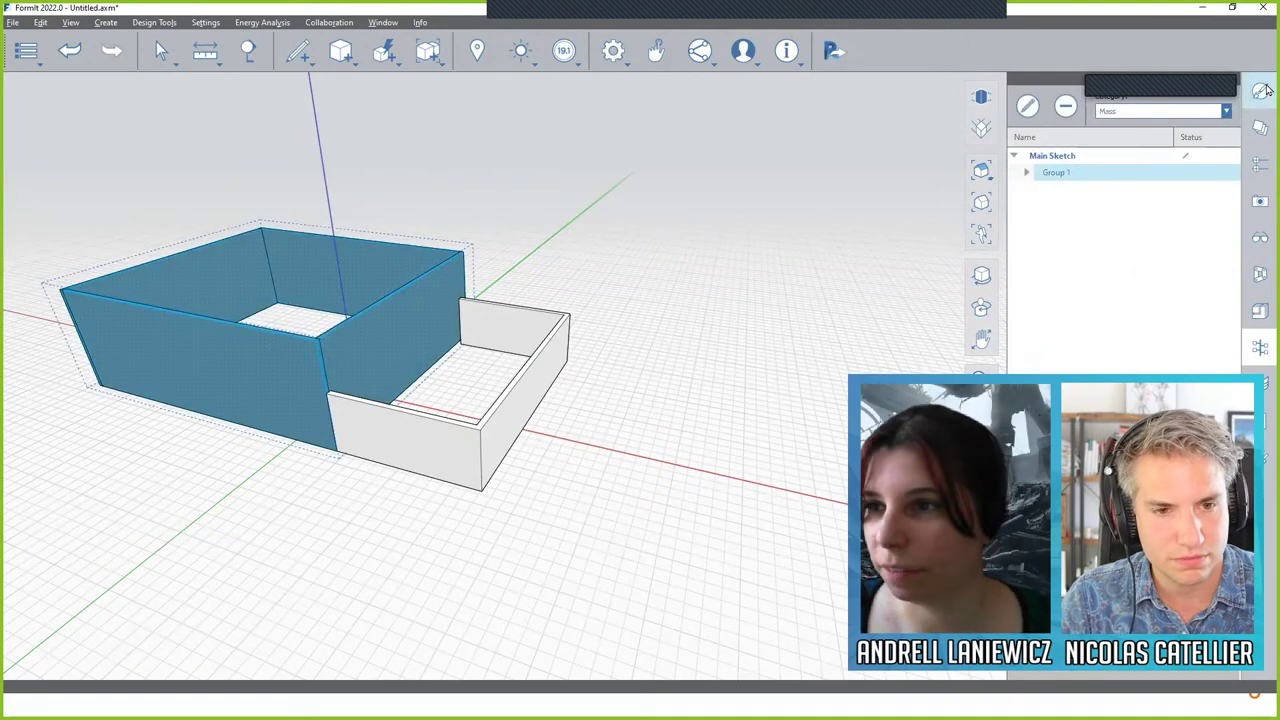
left_click(1225, 111)
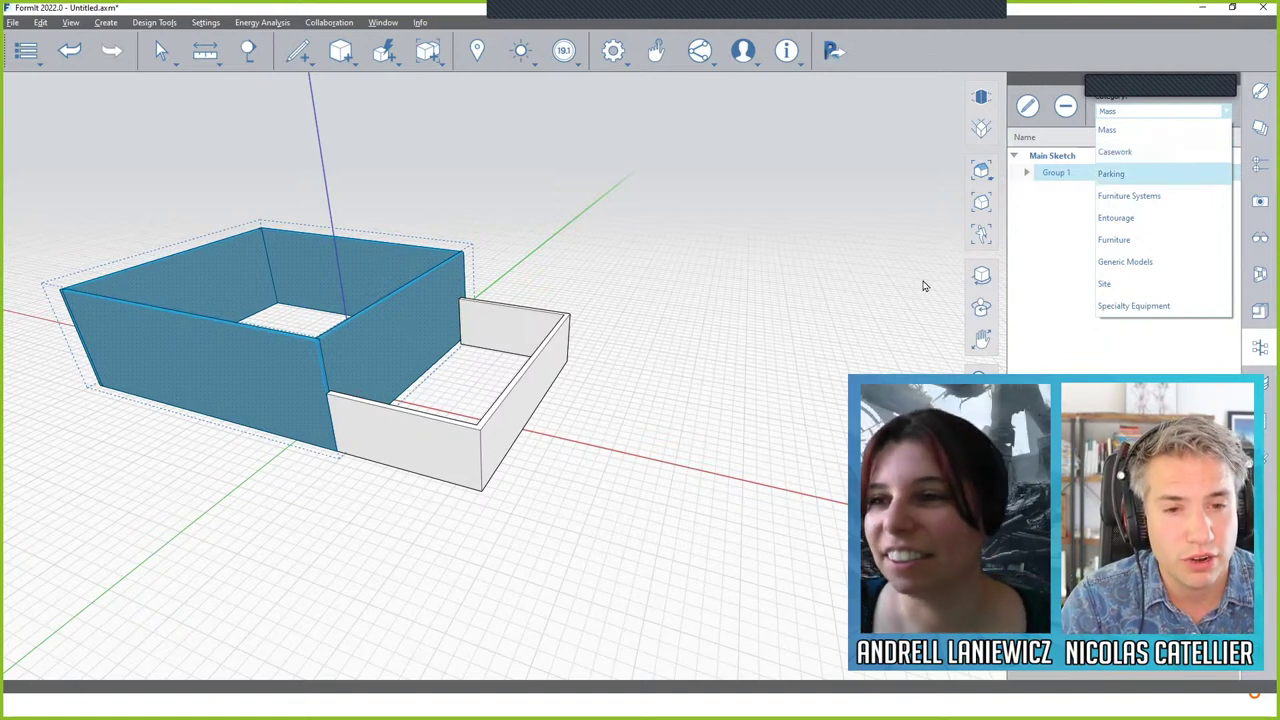
left_click(822, 282)
left_click(824, 280)
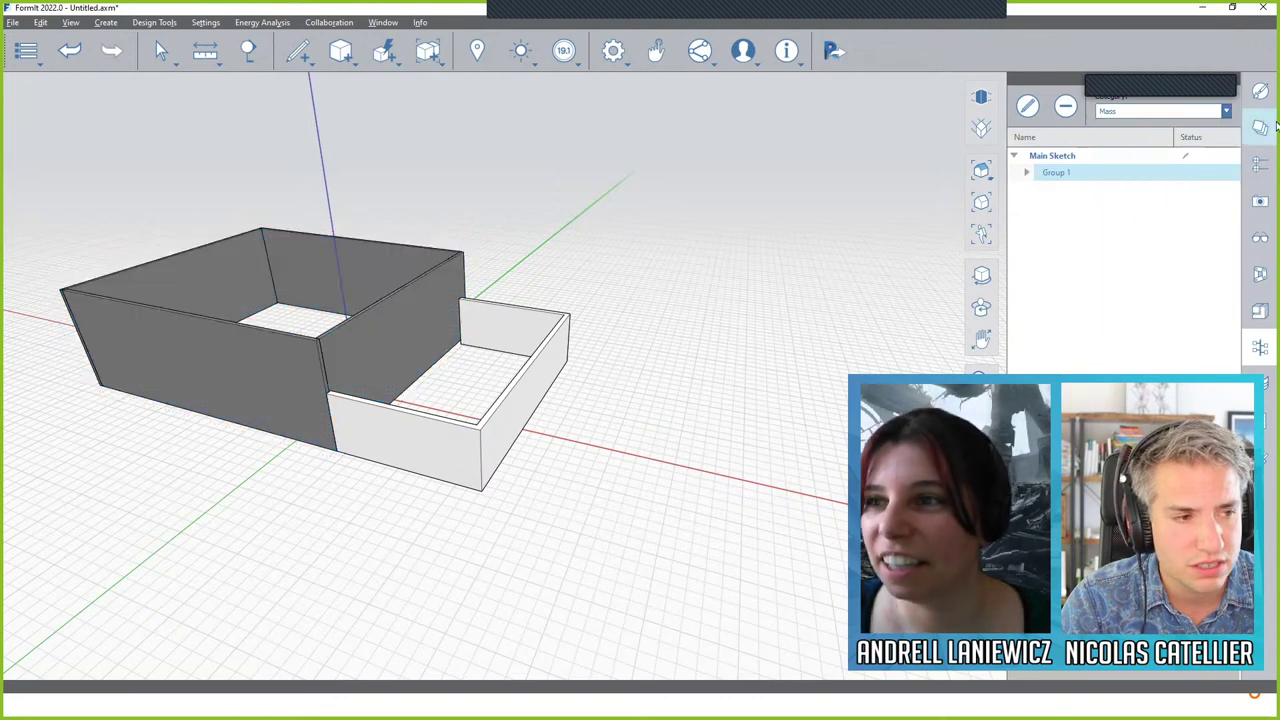
Step: Recheck that Group 1 stays in the Mass category, deselect it, and minimize FormIt
left_click(1057, 172)
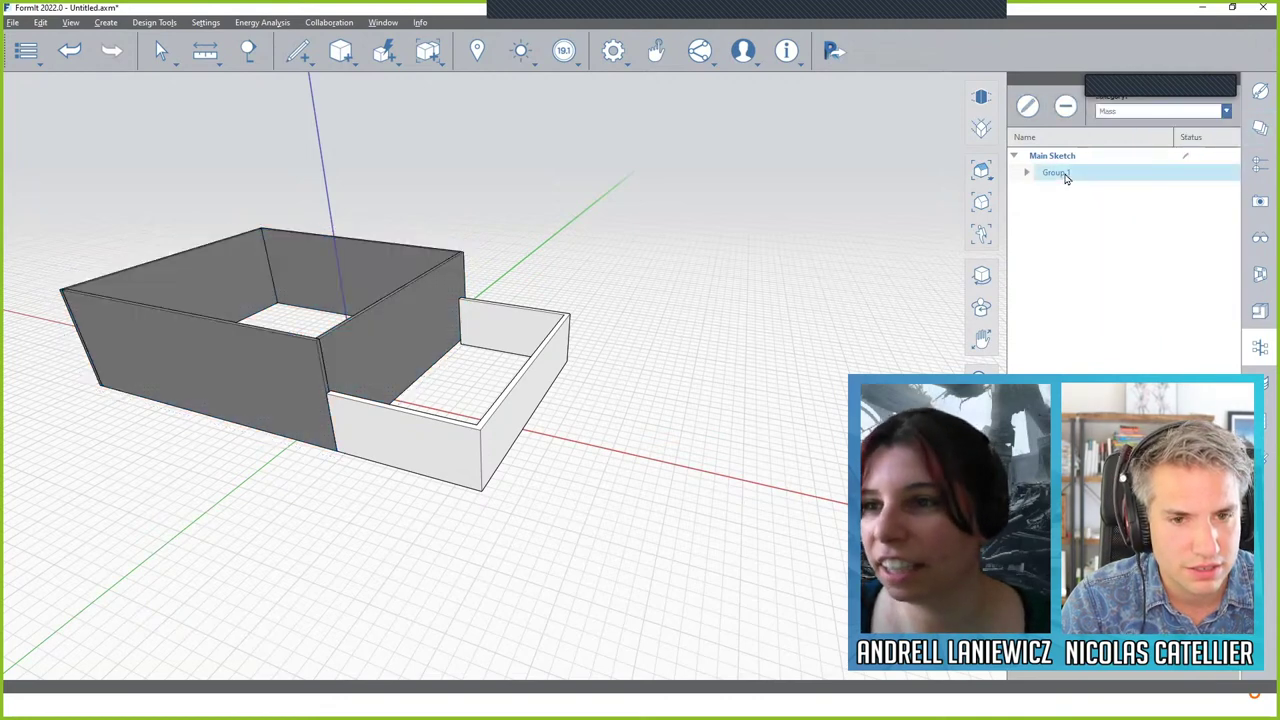
left_click(1222, 111)
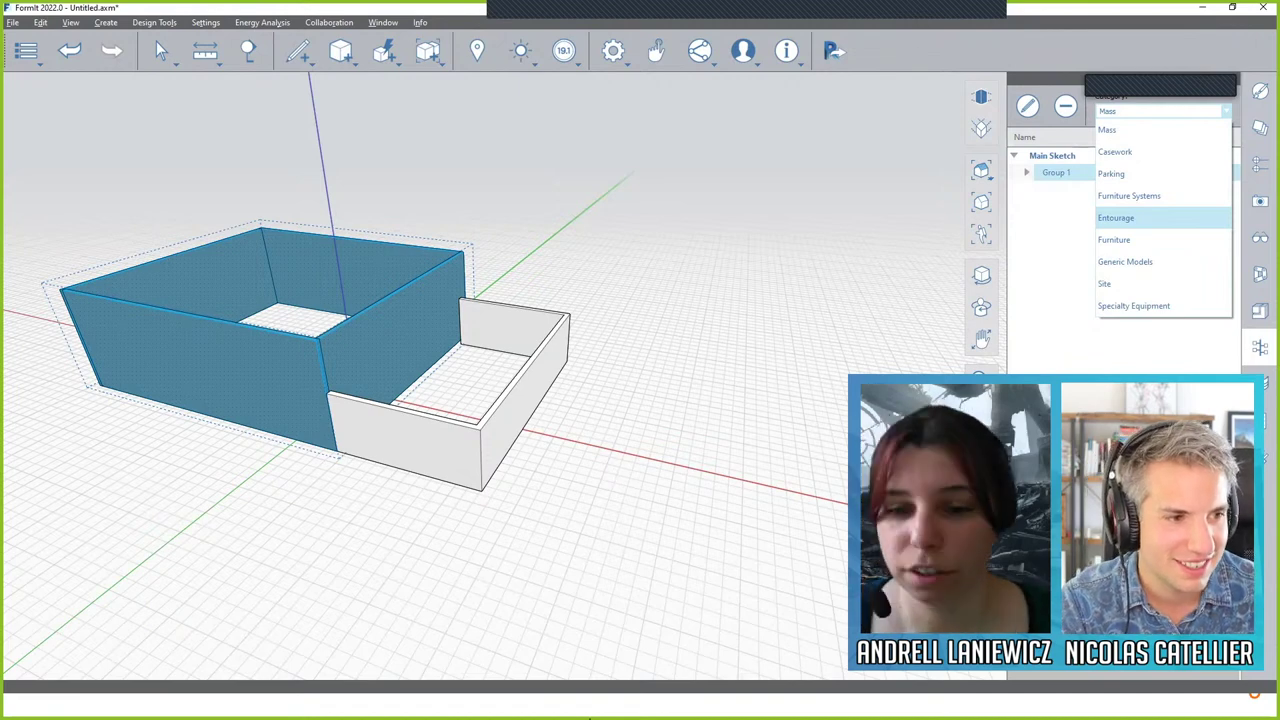
left_click(640, 553)
left_click(646, 551)
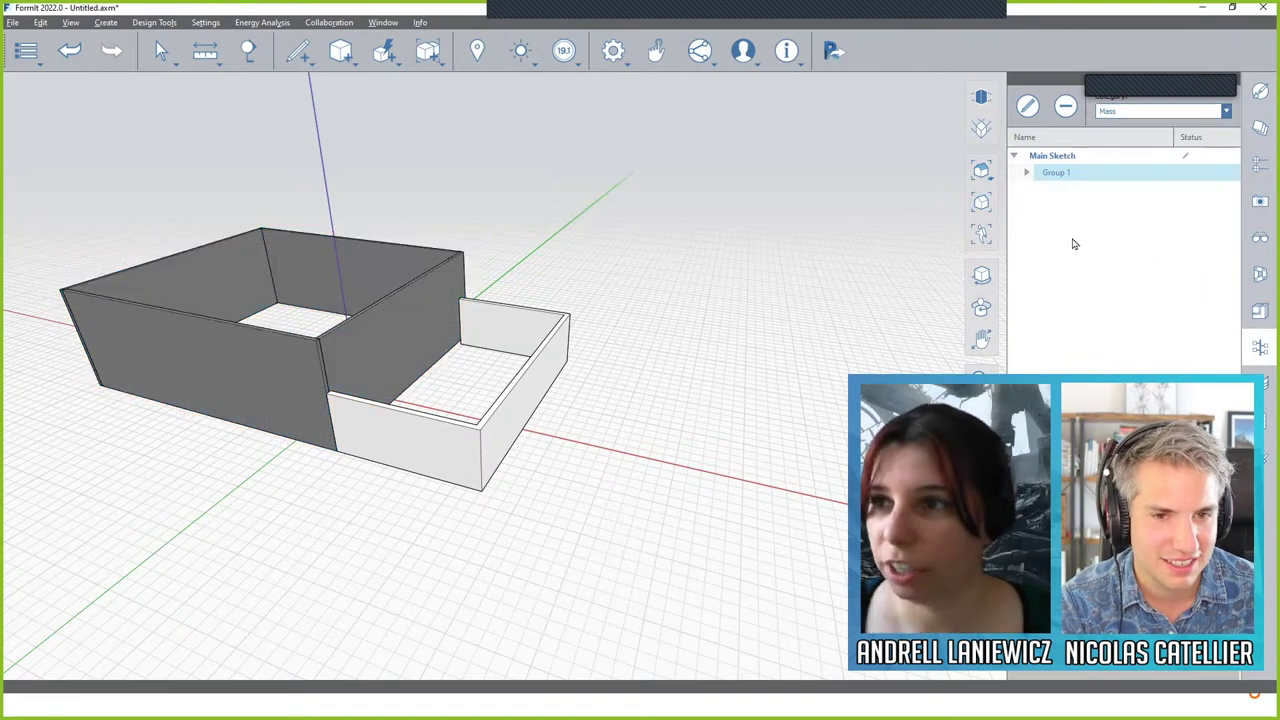
left_click(1201, 10)
Step: In Revit 2021.1, confirm one box is Furniture Systems and the other Mass, then open Level 1
key("alt+Tab")
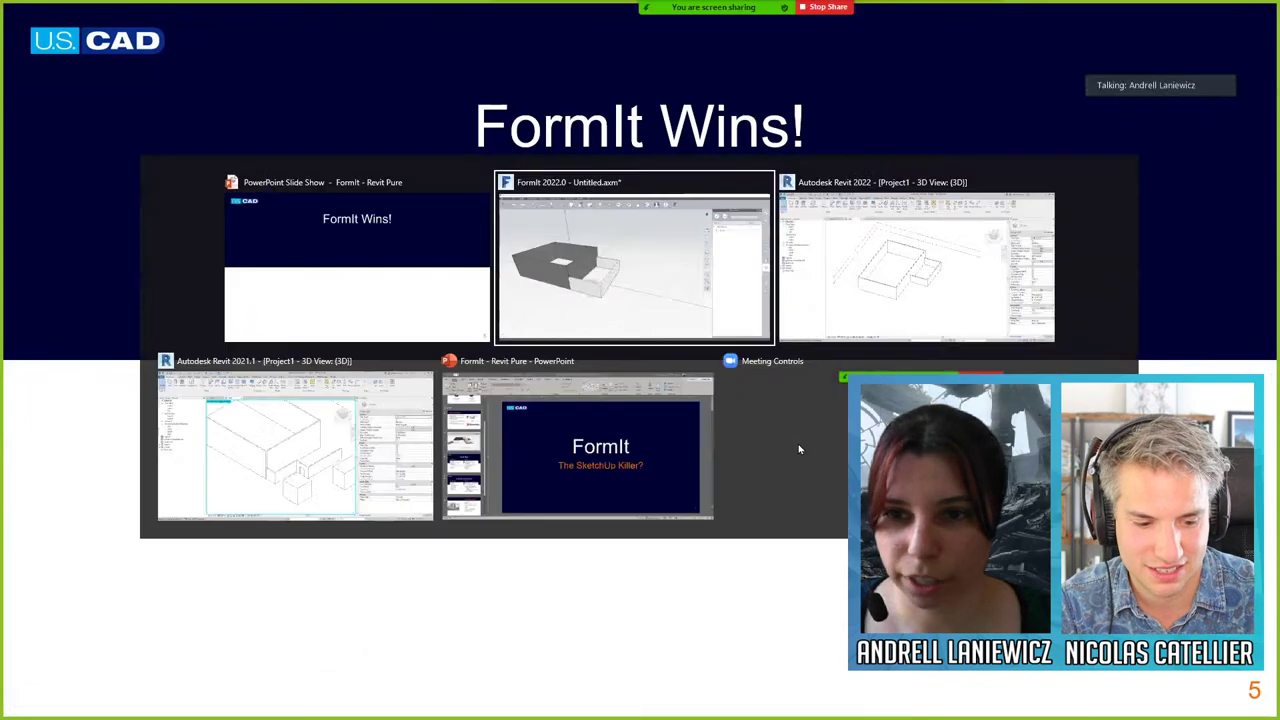
key("alt+Tab")
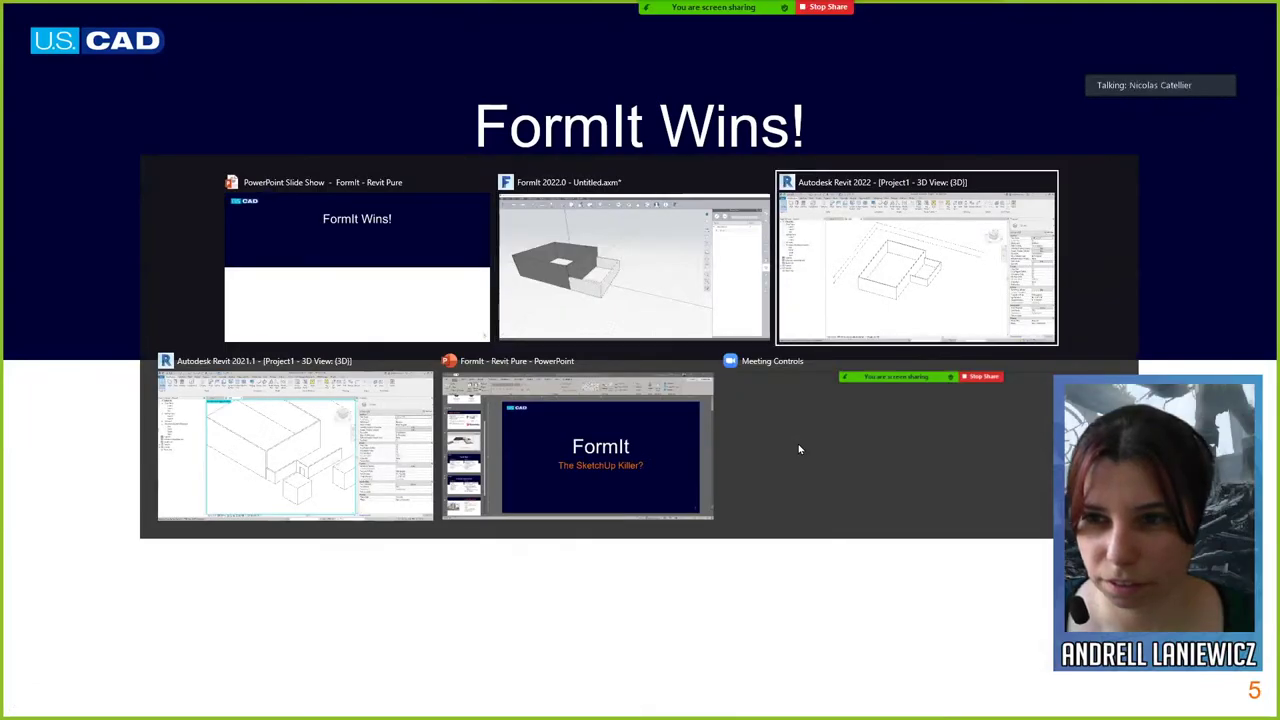
key("alt+Tab")
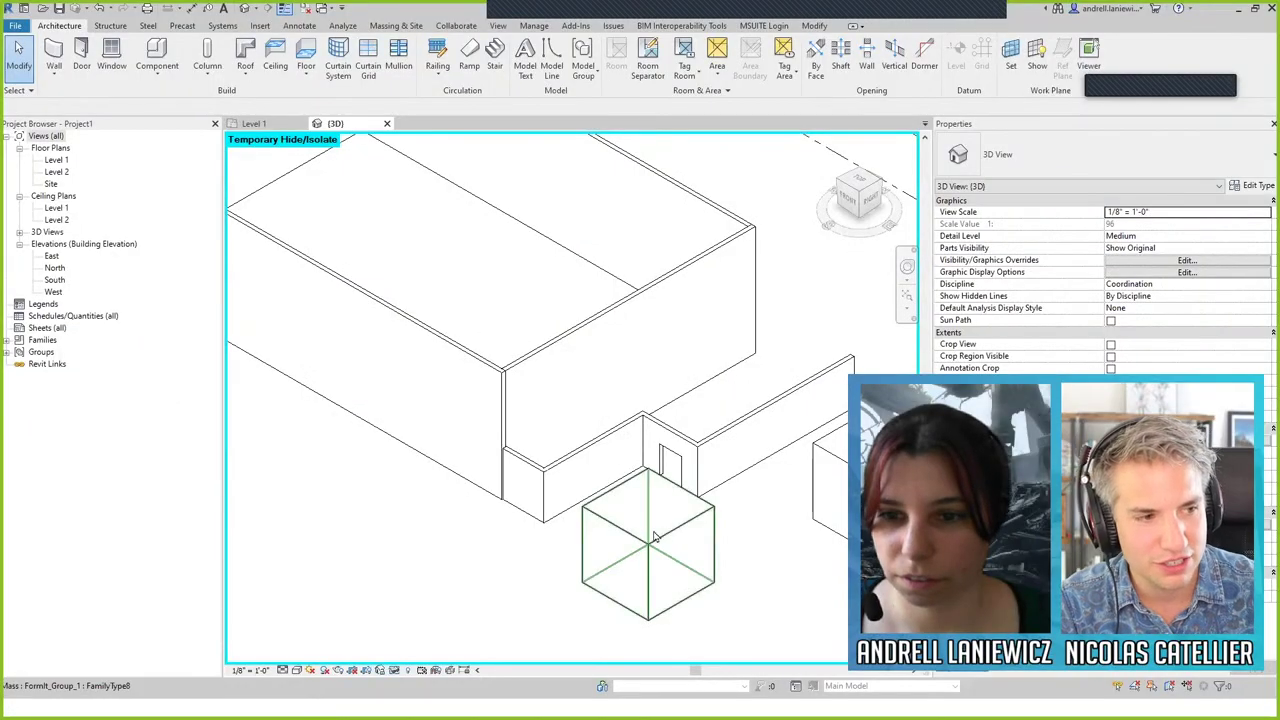
middle_click_drag(840, 530, 582, 538)
left_click(614, 486)
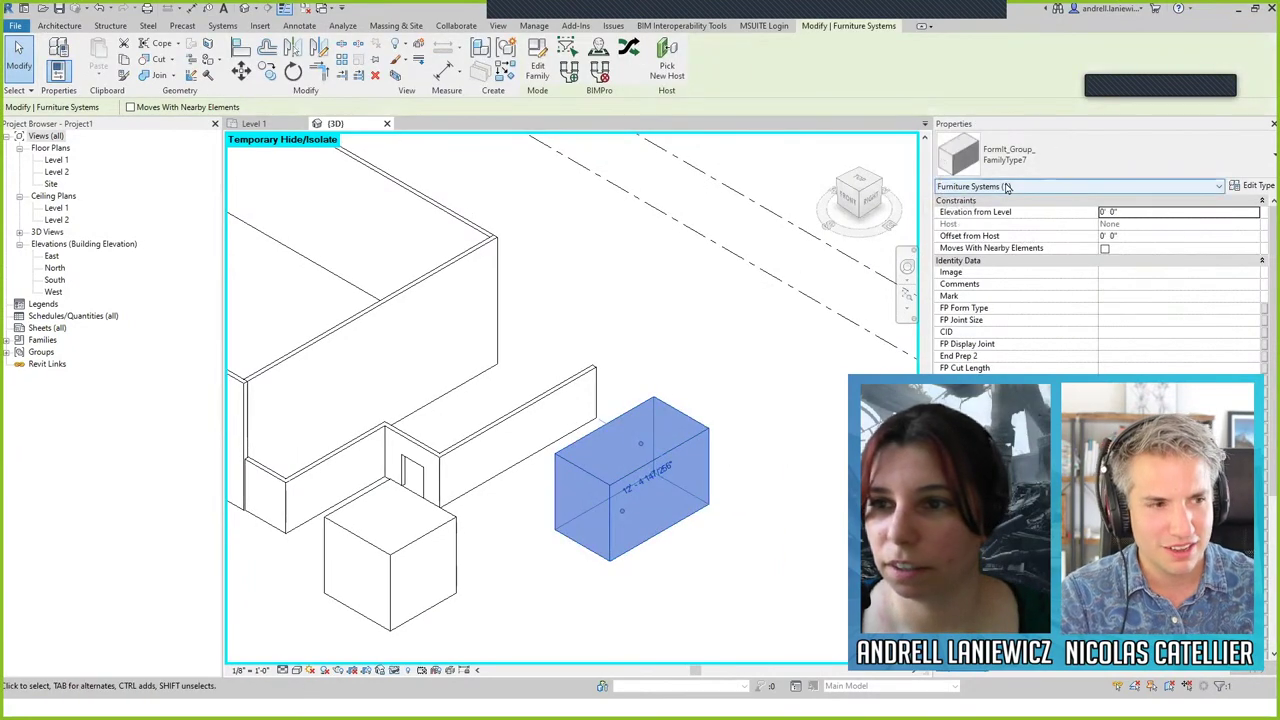
left_click(436, 545)
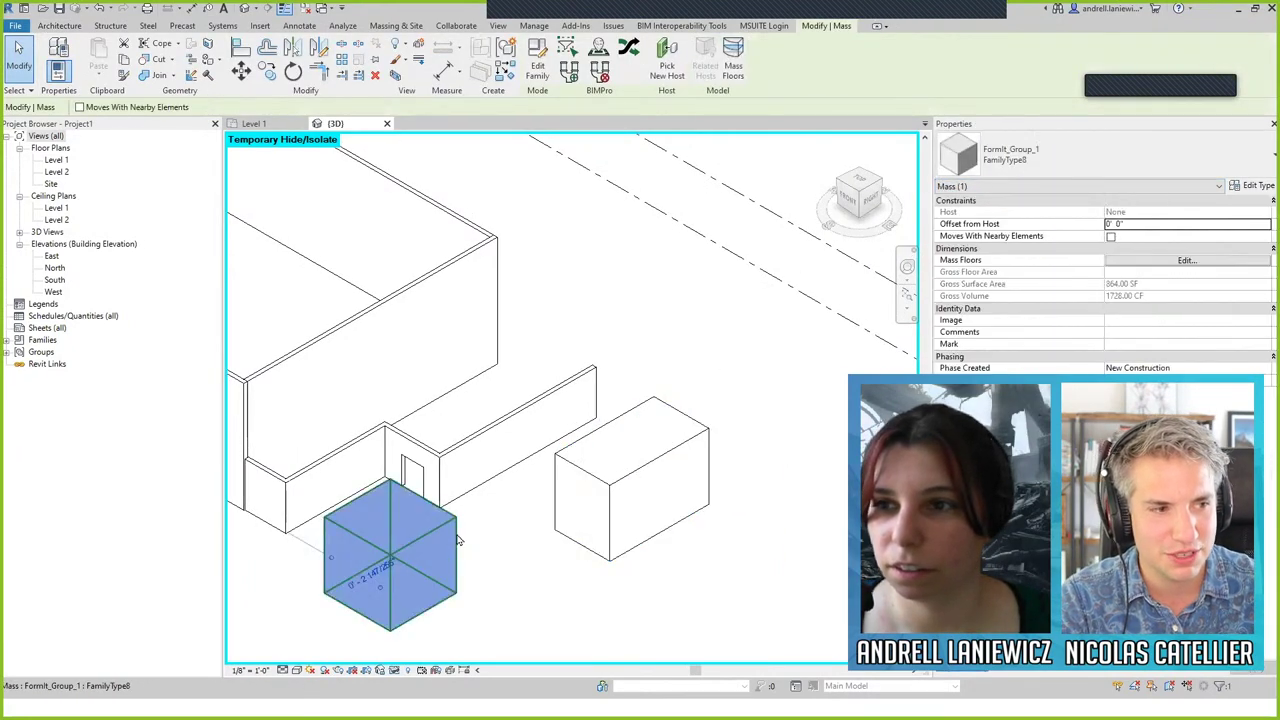
left_click(561, 596)
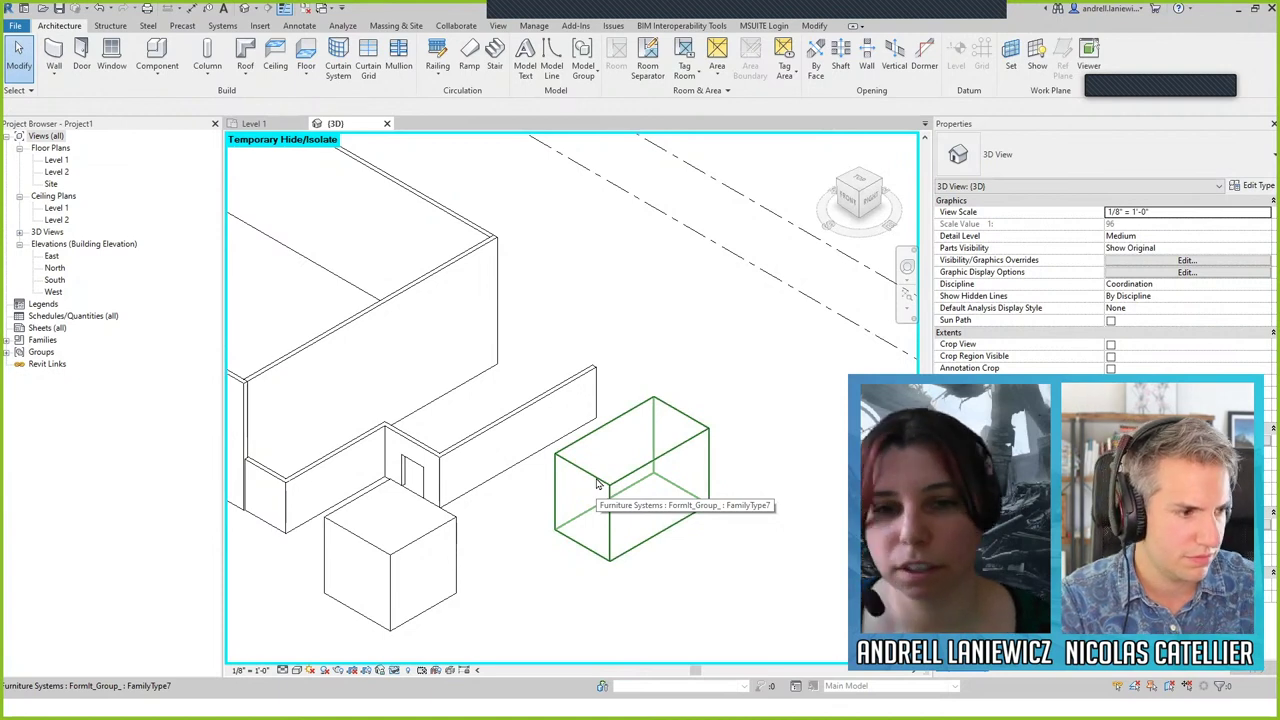
left_click(272, 125)
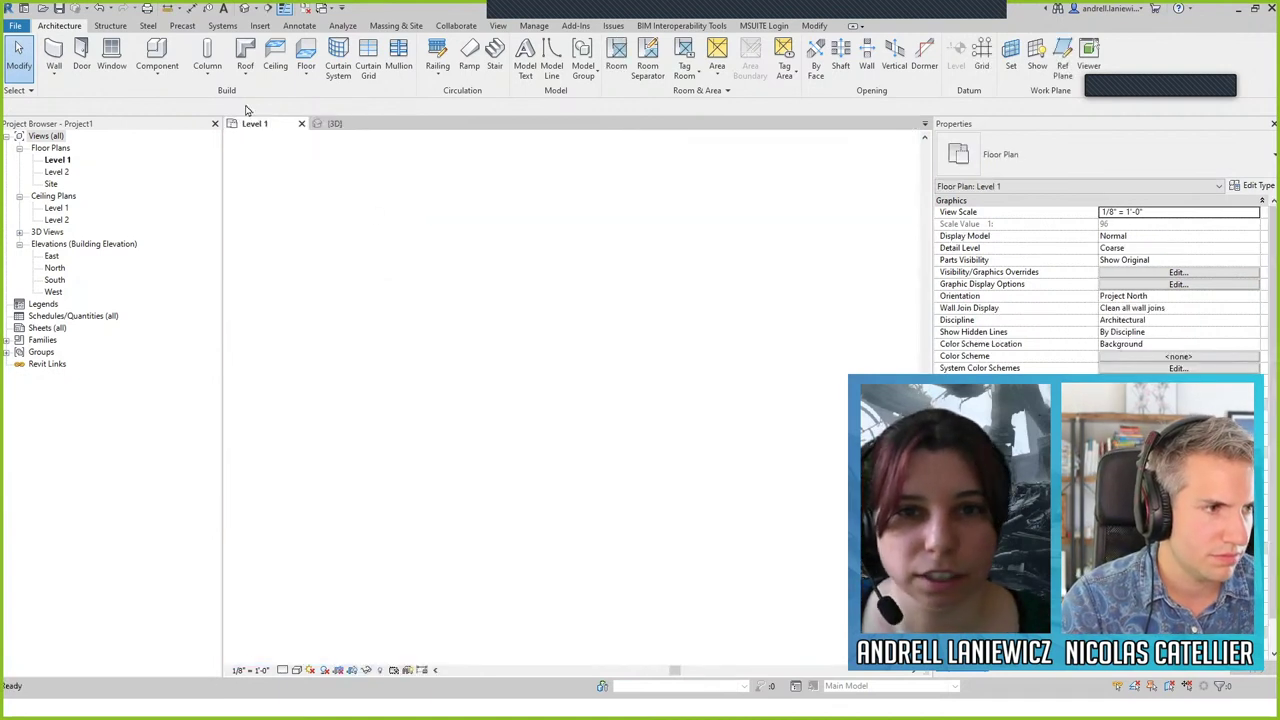
Step: Draw Section 1 through the boxes beside the building and go to its view
left_click(268, 10)
left_click(804, 377)
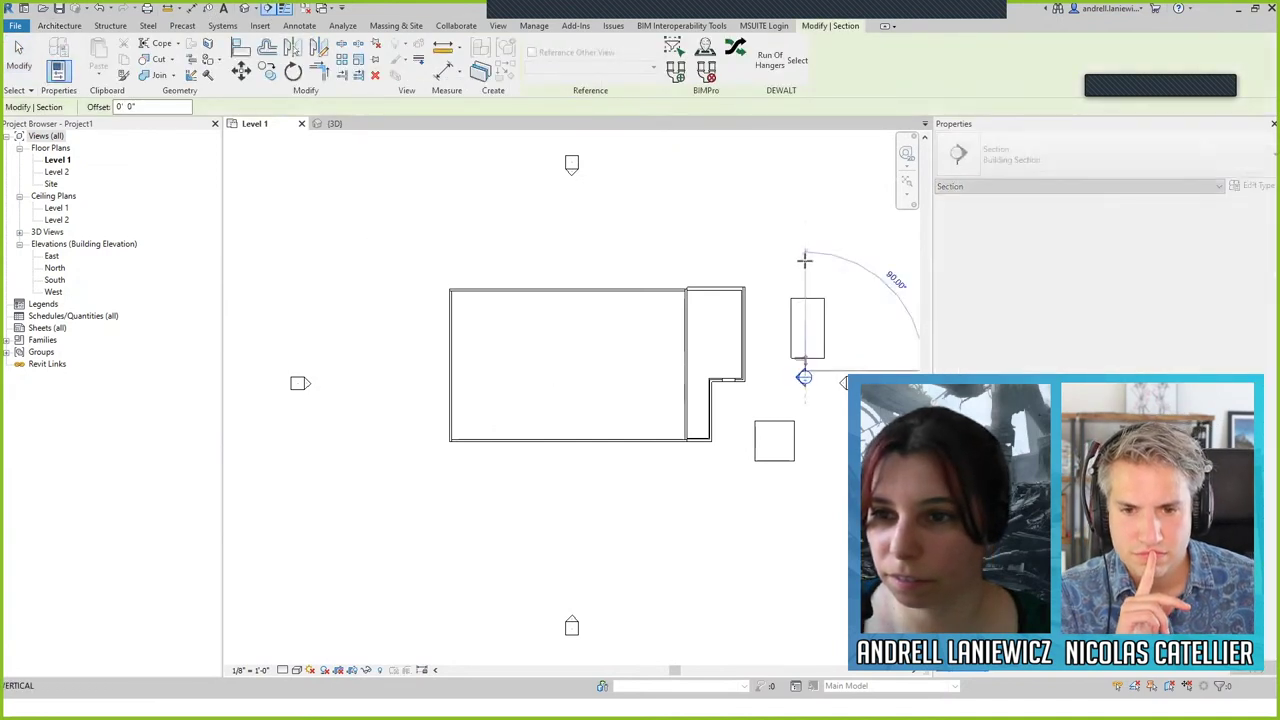
left_click(804, 260)
right_click(825, 285)
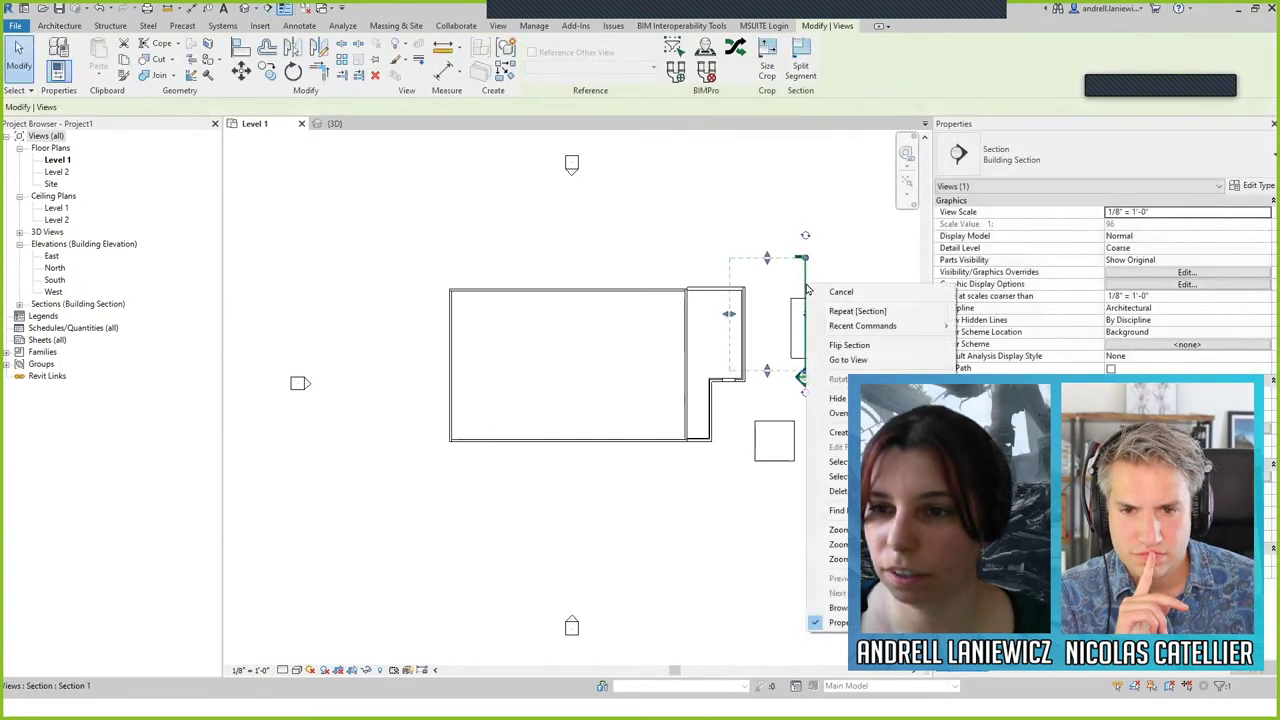
left_click(846, 359)
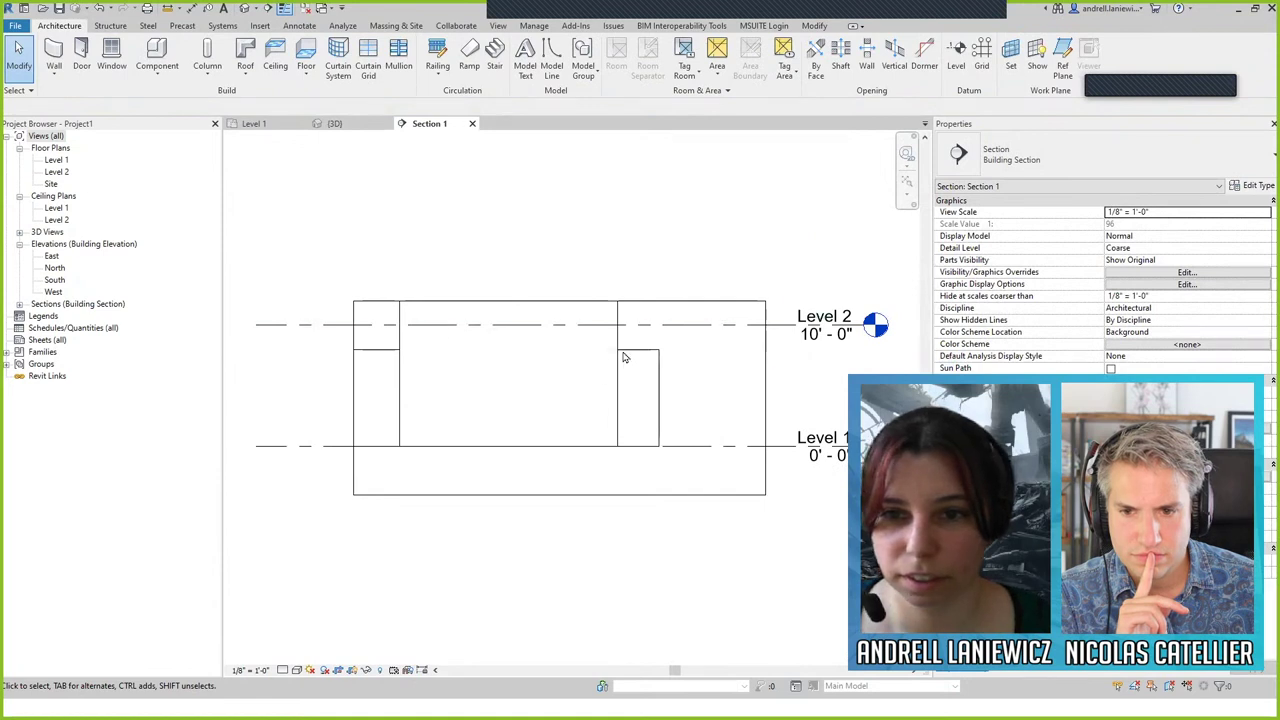
Step: Raise the top of Section 1's crop region to show the boxes, then return to Level 1
left_click(605, 440)
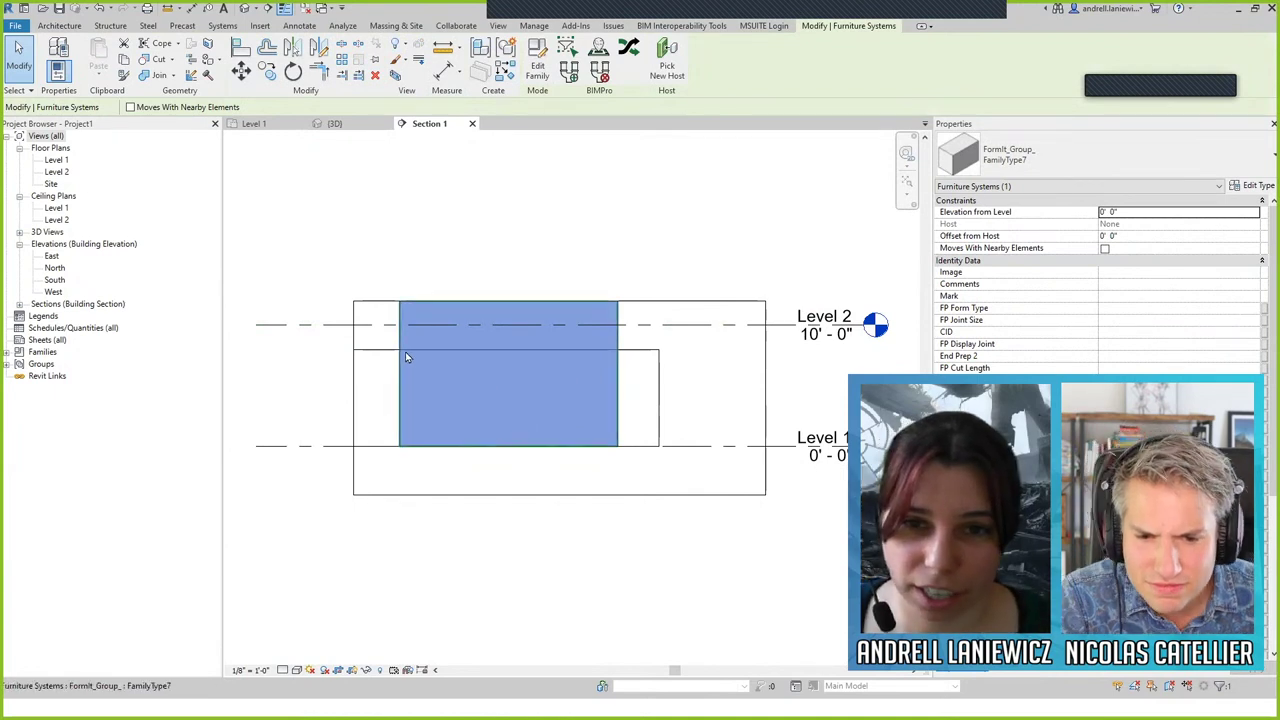
left_click(409, 460)
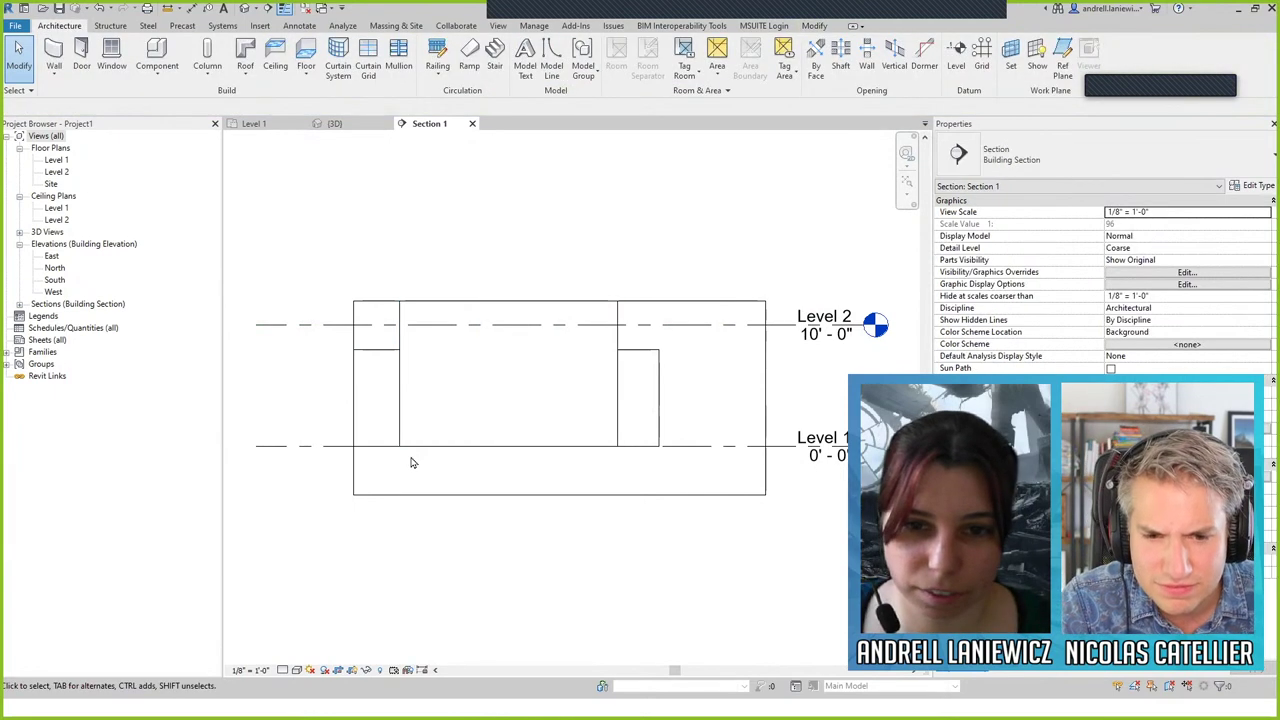
left_click(368, 304)
left_click_drag(559, 300, 562, 259)
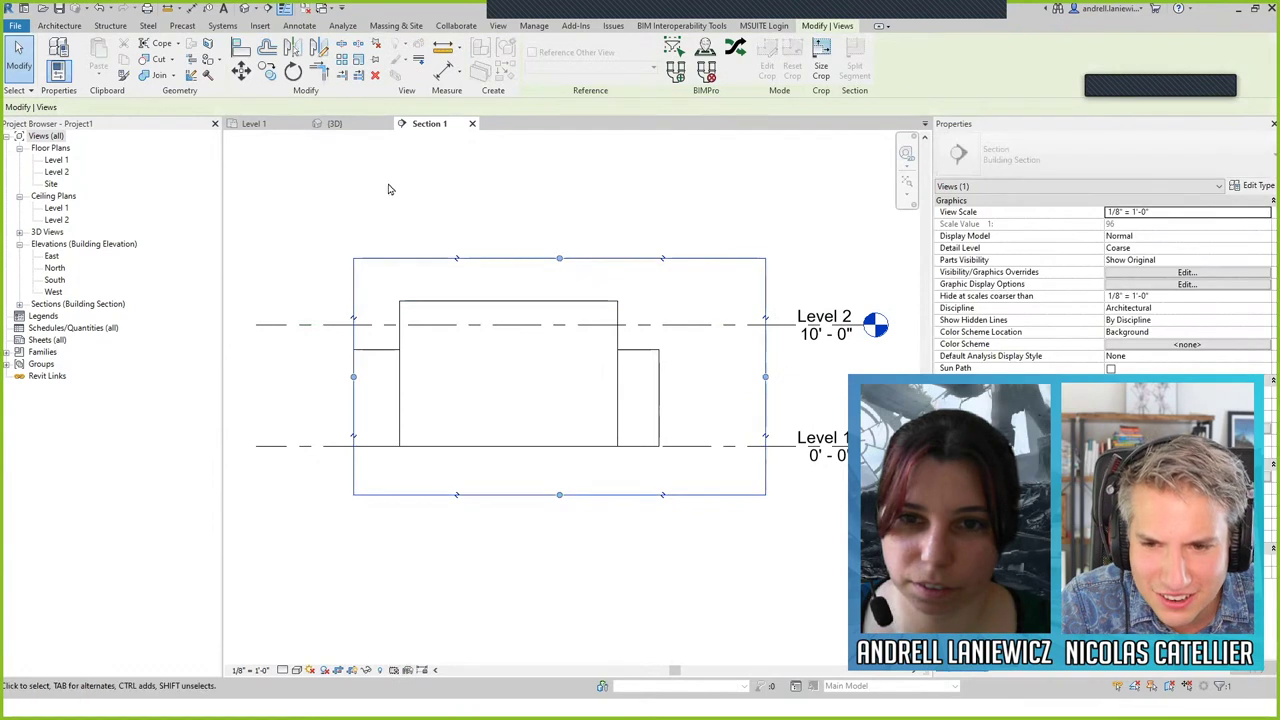
left_click(253, 123)
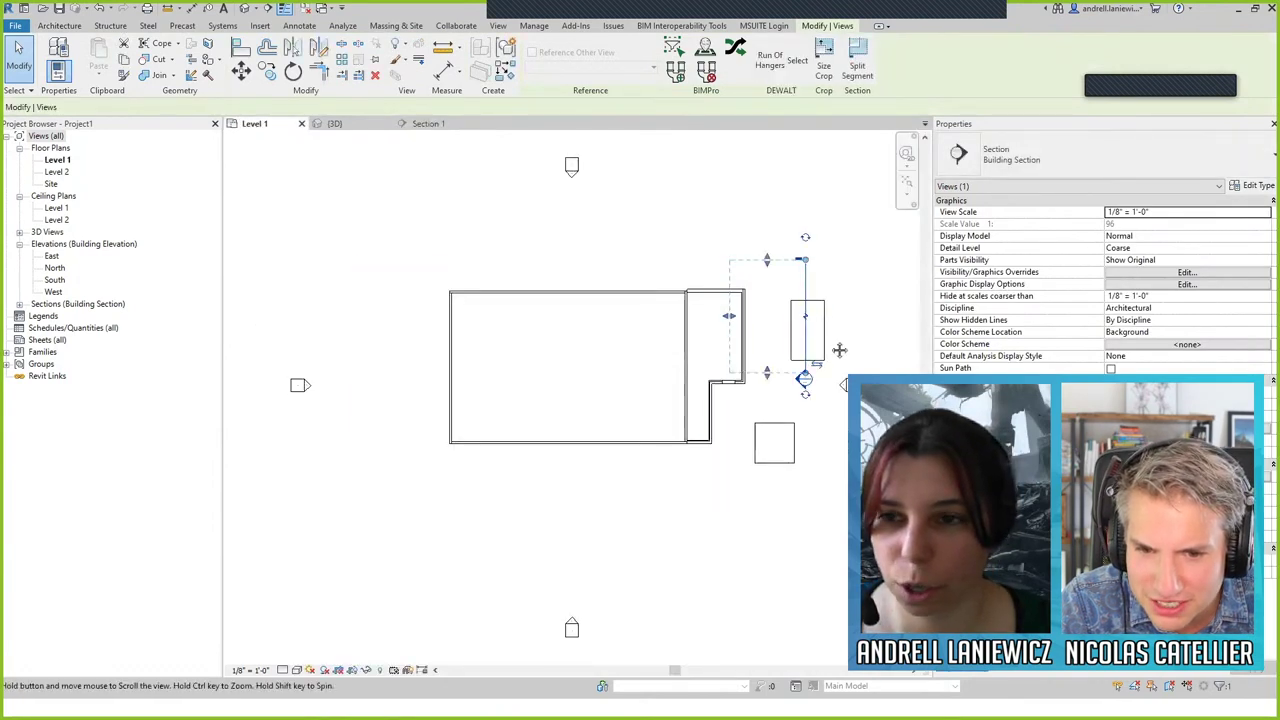
middle_click_drag(839, 349, 711, 386)
Step: Select the FormIt_Group furniture box in Level 1 and review its parameters, offset 0' 0" from Level 1
scroll(711, 397, "up", 1)
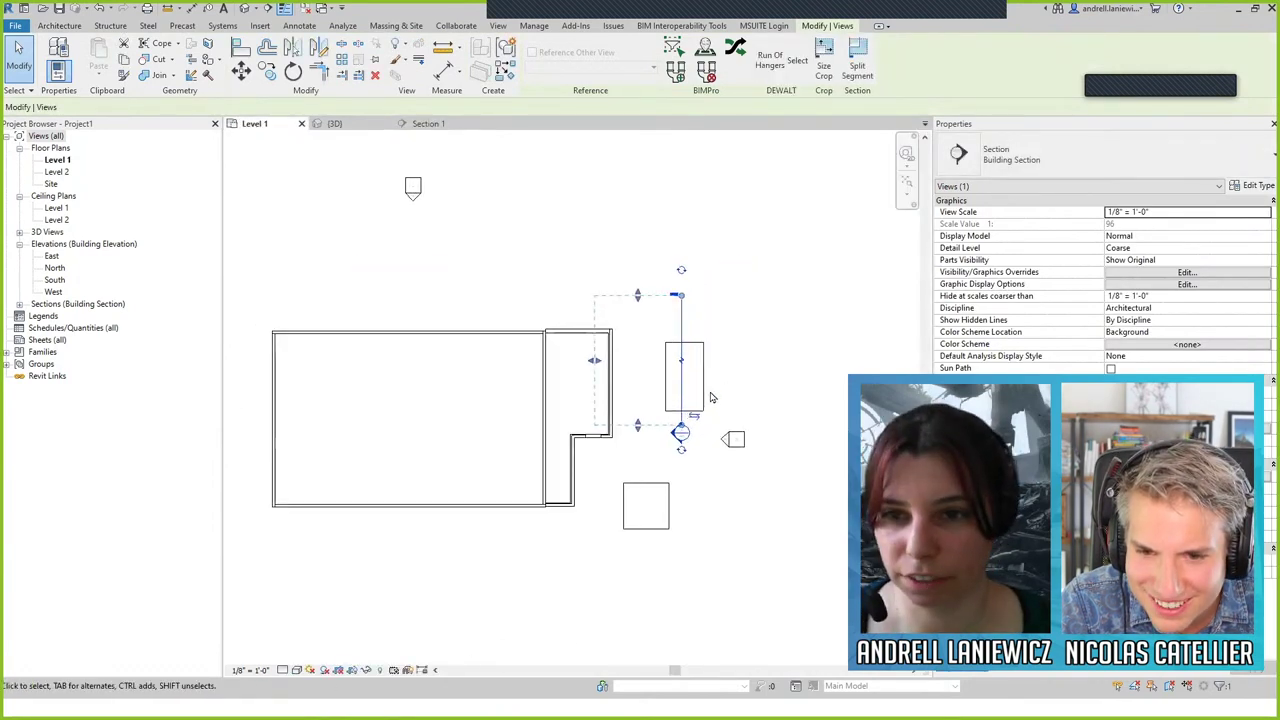
scroll(711, 397, "up", 3)
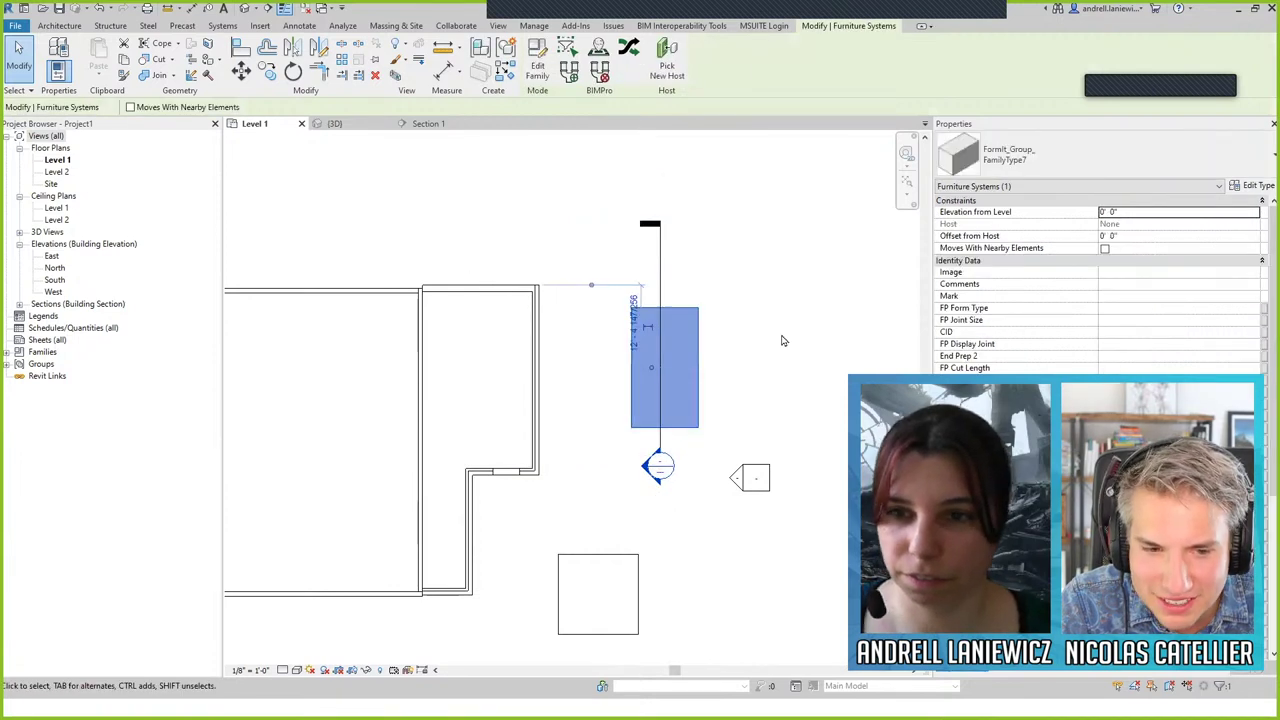
left_click(729, 283)
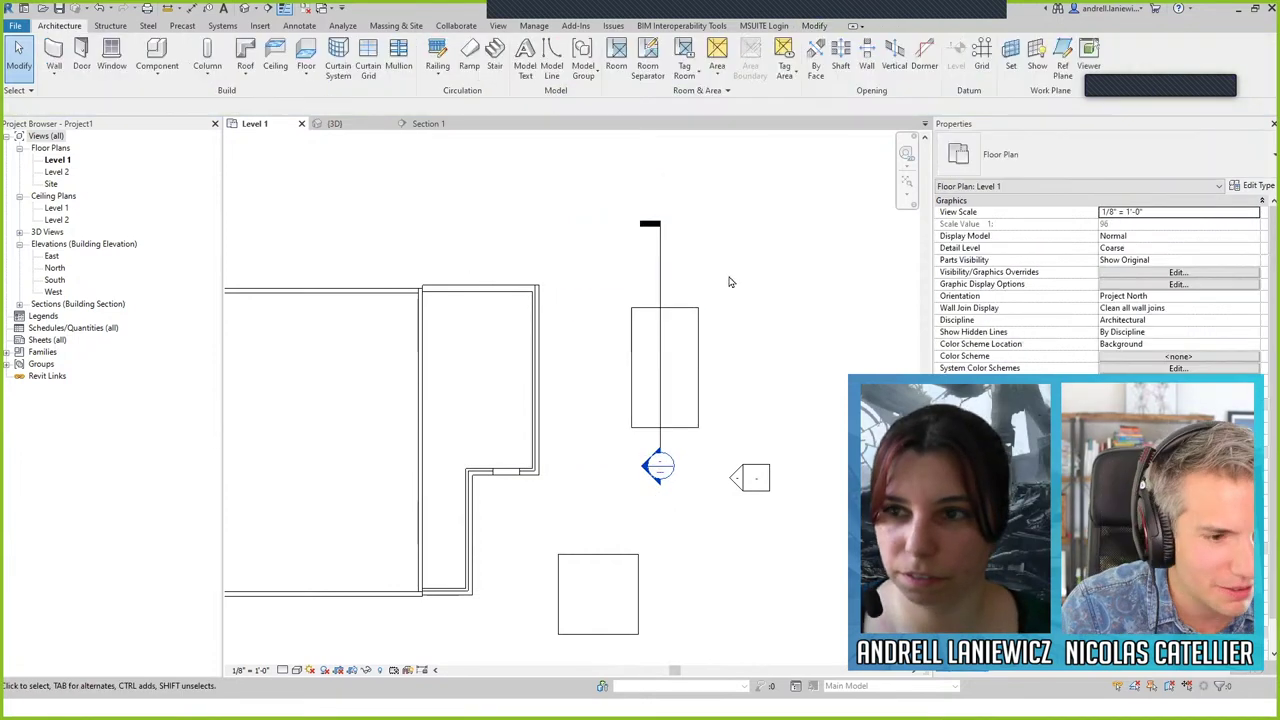
left_click(695, 315)
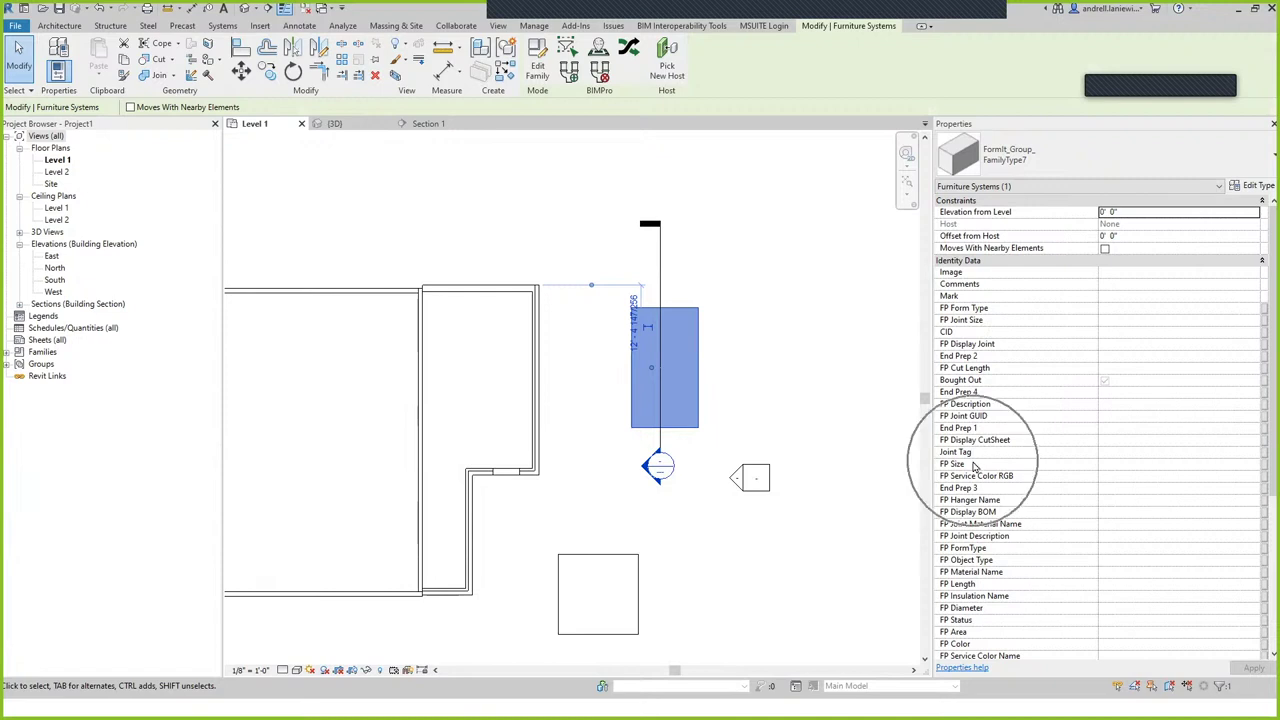
scroll(975, 468, "down", 5)
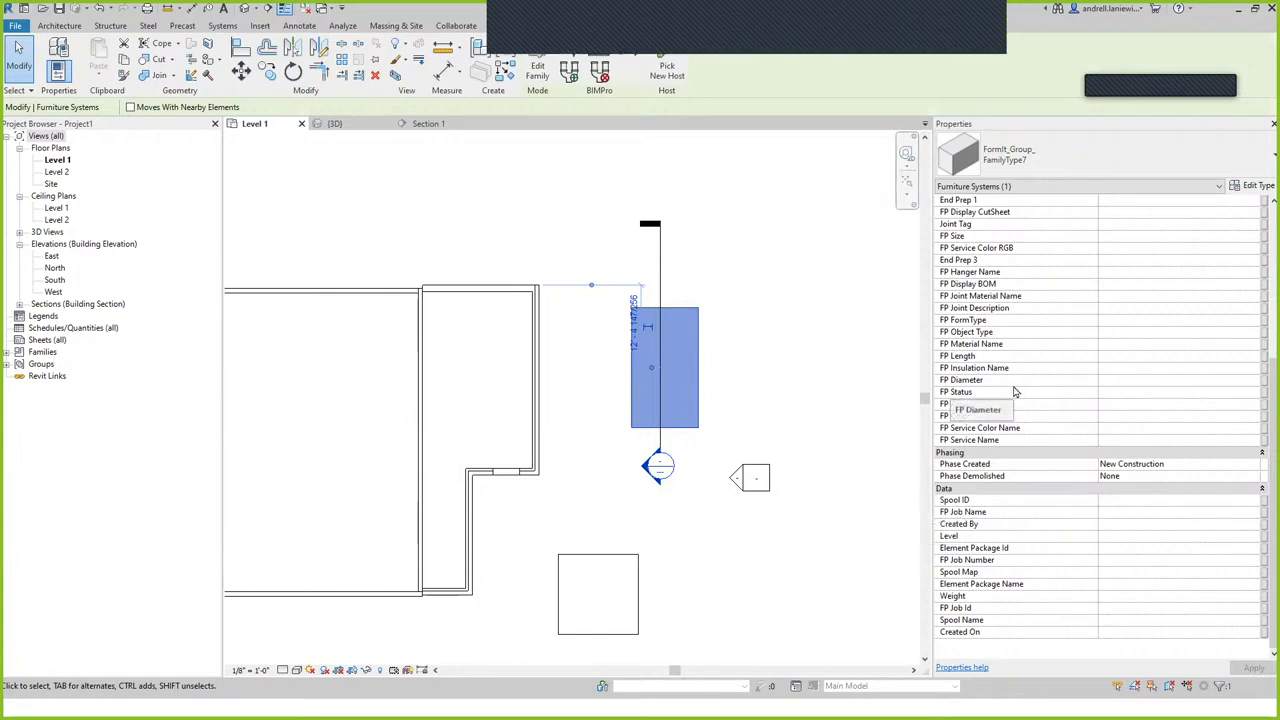
scroll(1014, 391, "up", 5)
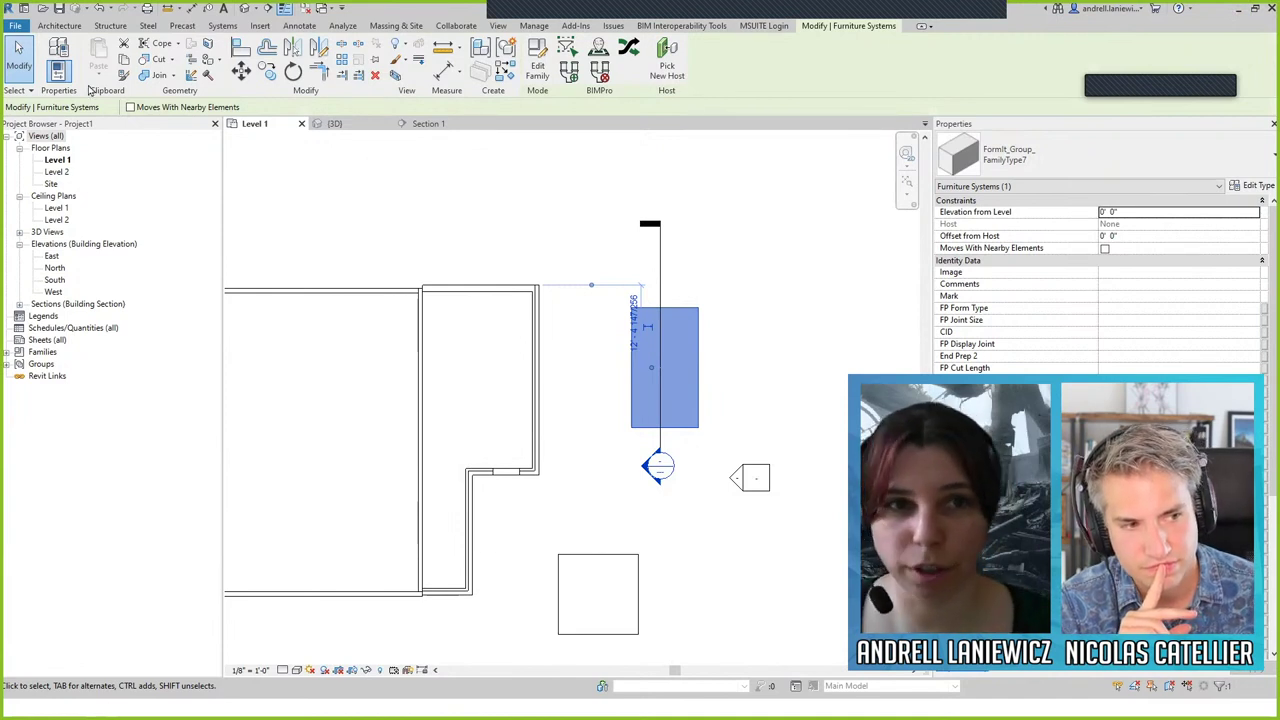
Step: Show the File menu's New options, including Family
left_click(16, 26)
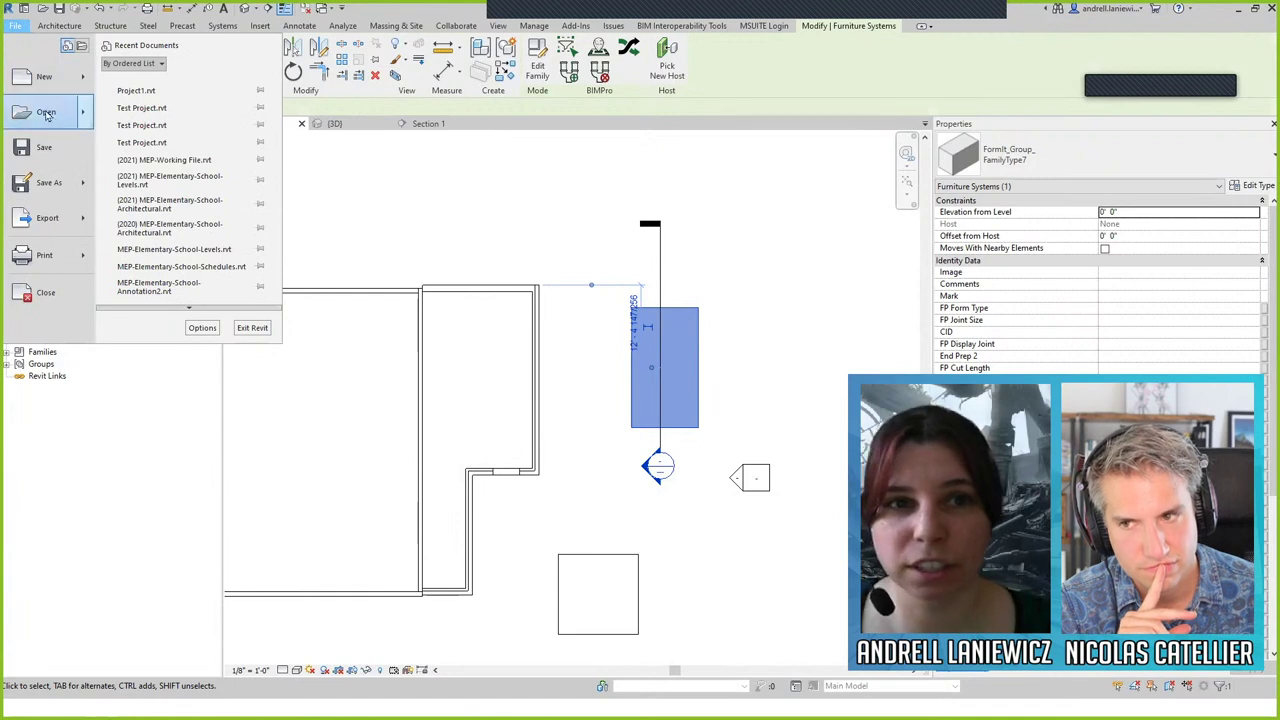
mouse_move(47, 78)
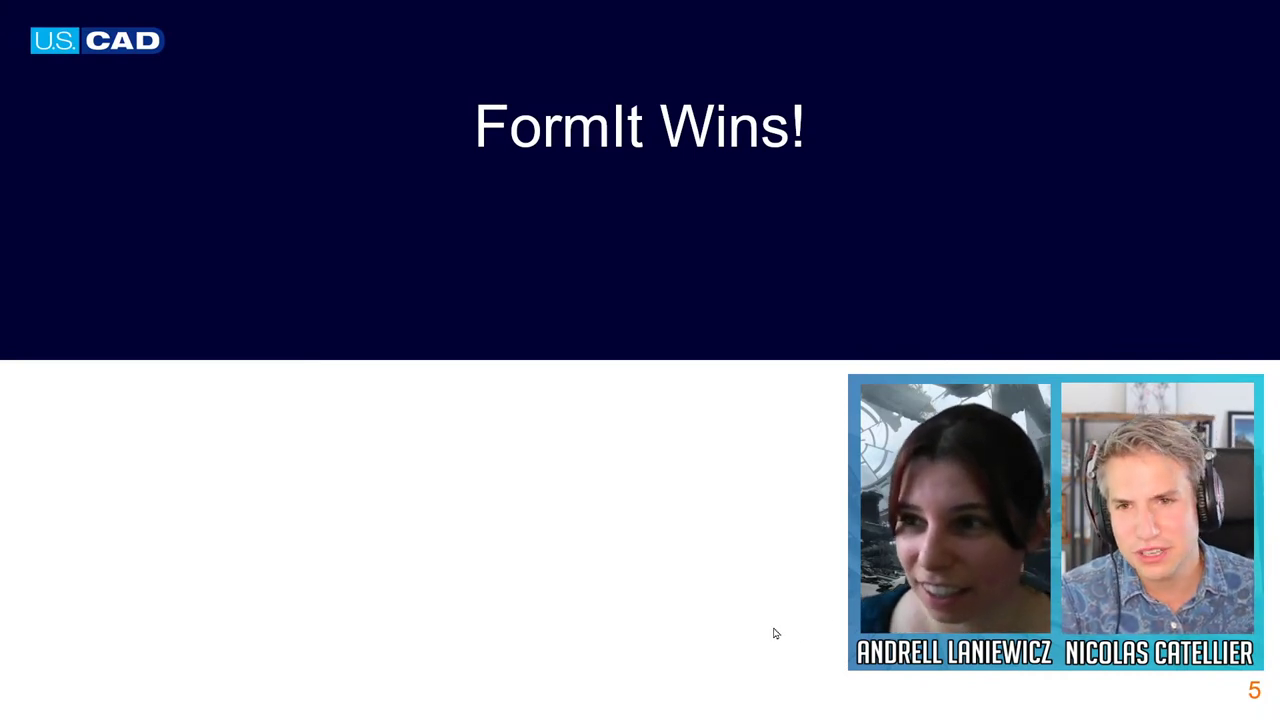
Step: Reveal the SketchUp-versus-FormIt columns and Redraw point, then slide 6's Guides and groups points
left_click(794, 300)
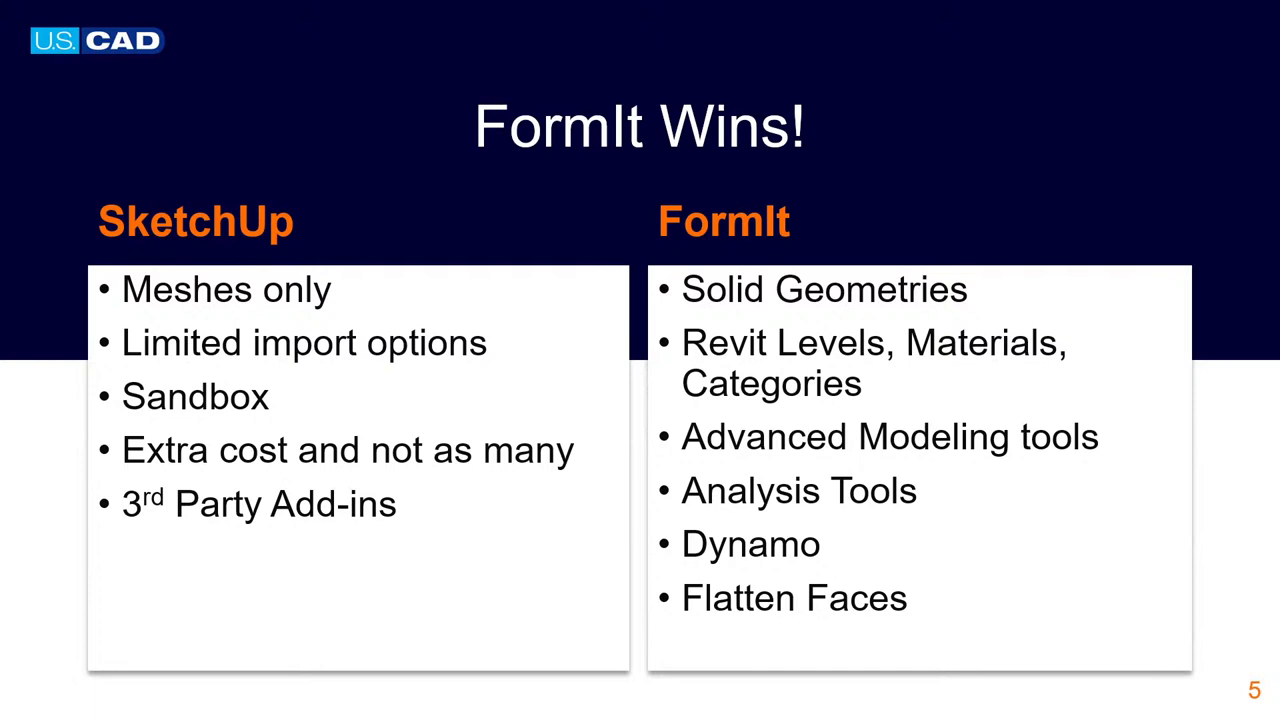
left_click(820, 210)
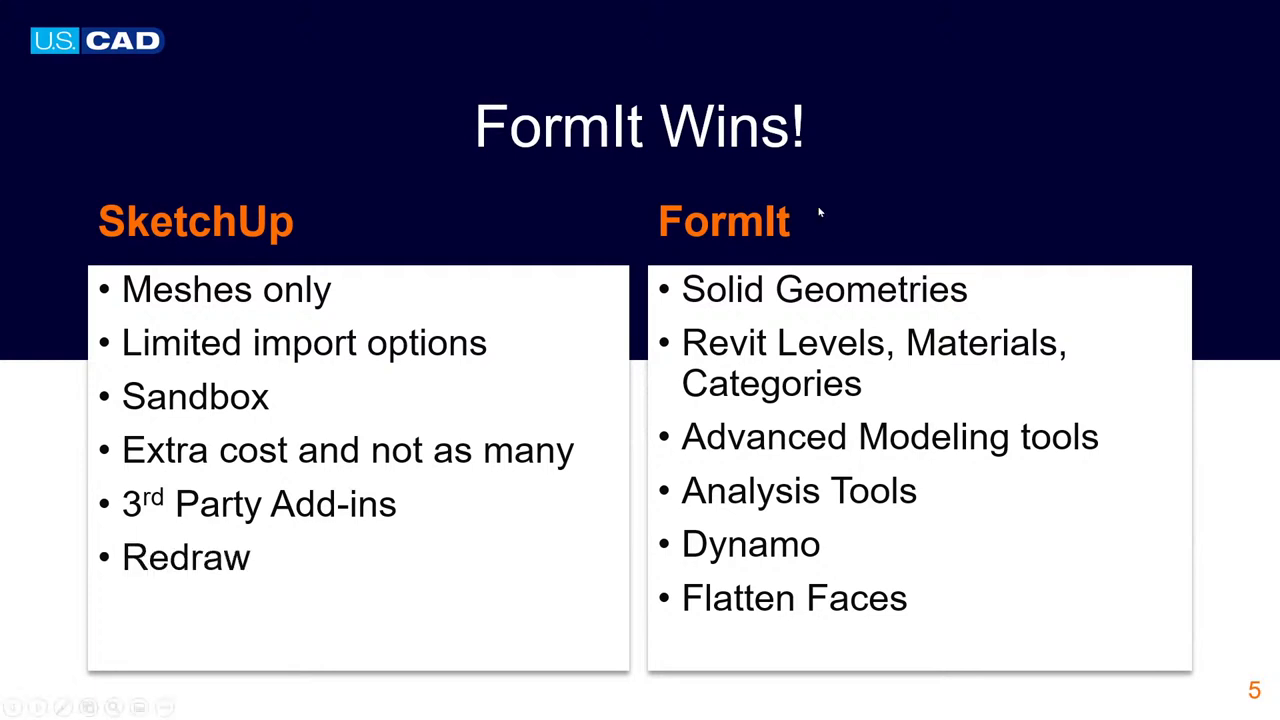
left_click(820, 210)
left_click(820, 212)
left_click(820, 212)
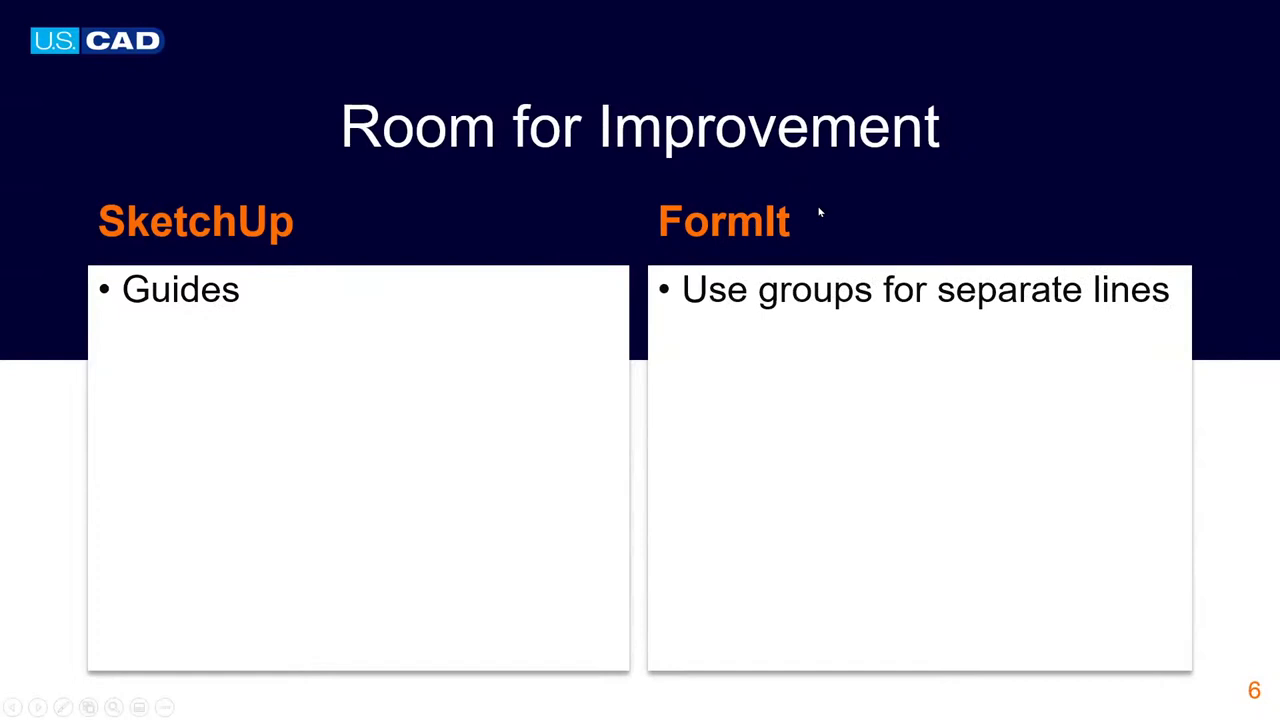
Step: Reveal remaining slide 6 points, from Animation and No video exporter through Annotations and Revit or After Edits
left_click(820, 212)
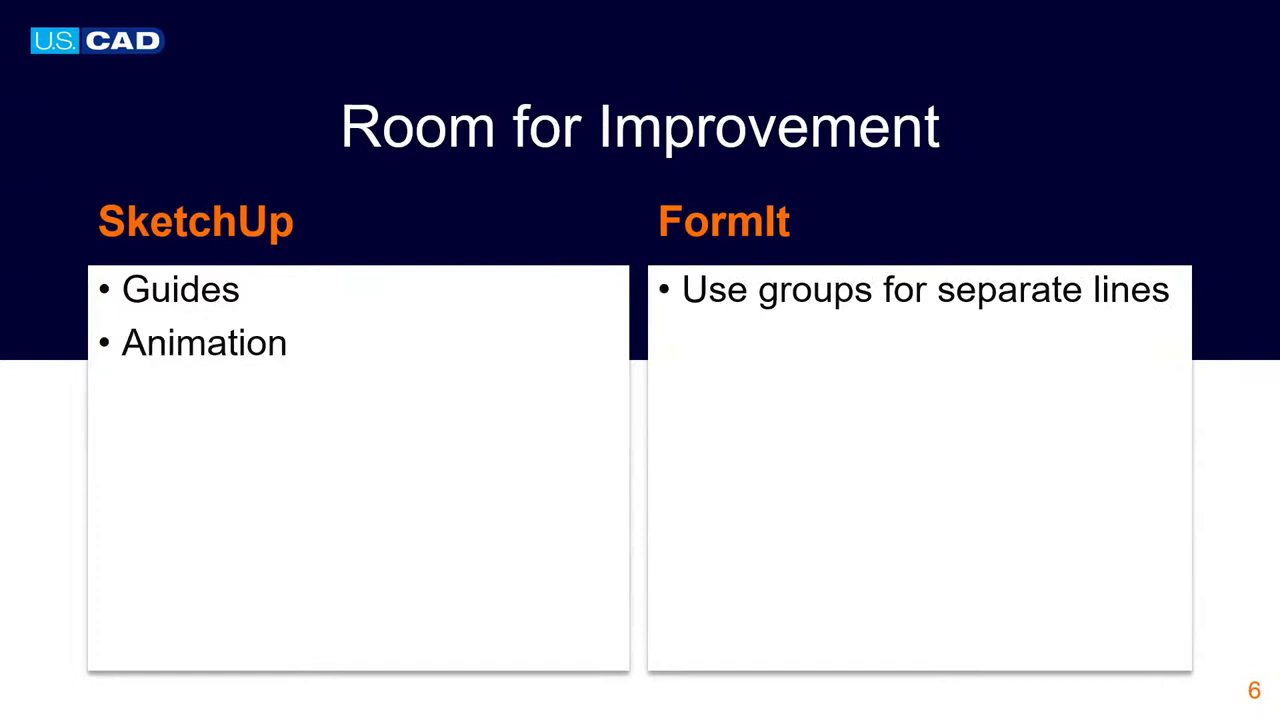
key("Right")
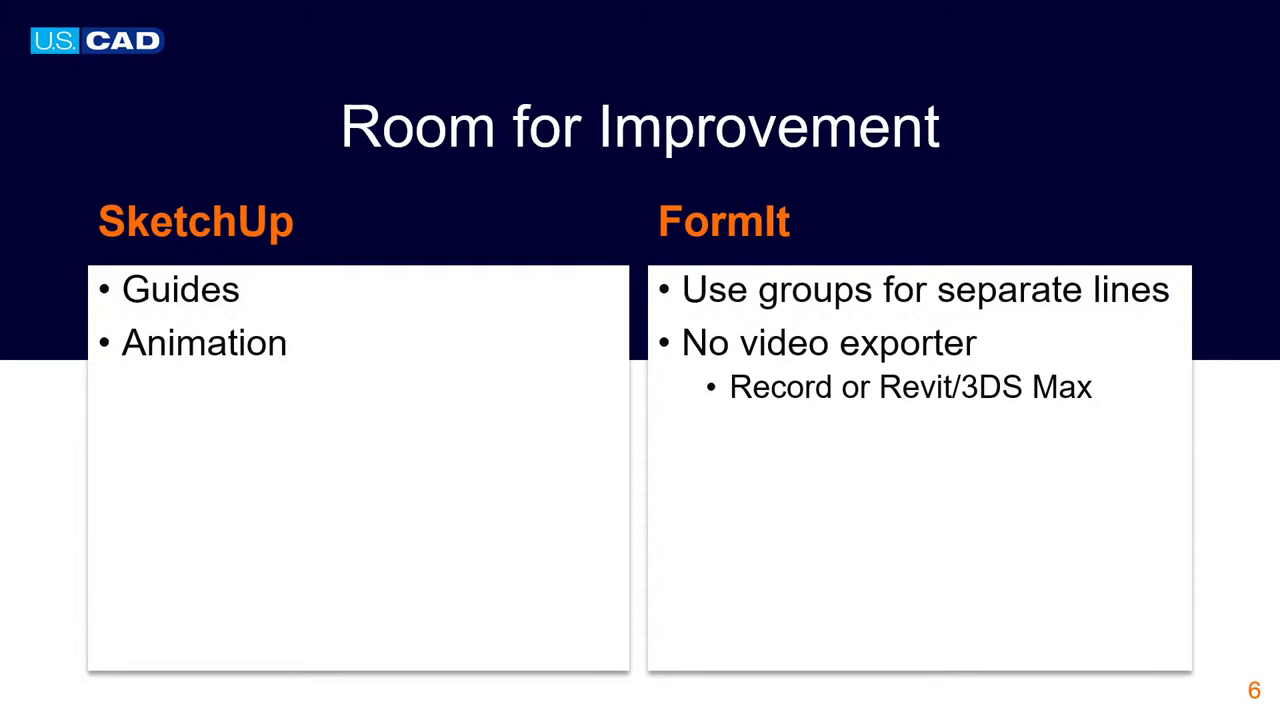
key("Right")
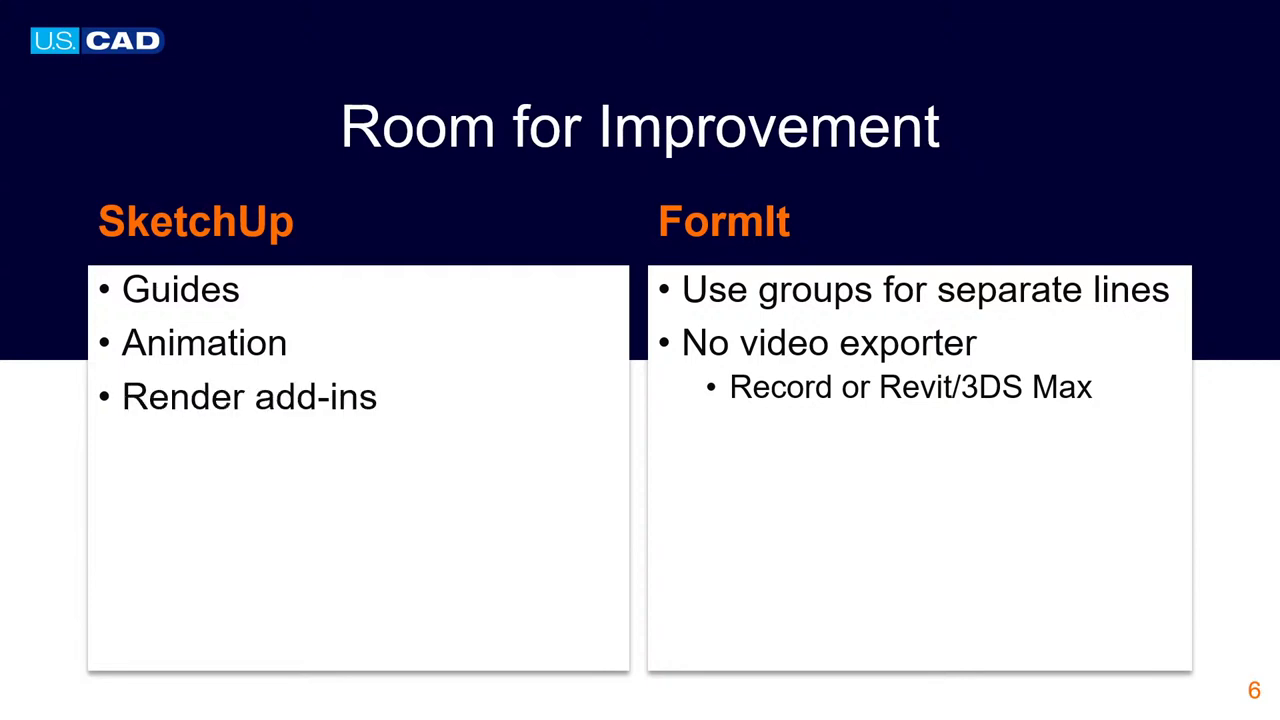
key("Right")
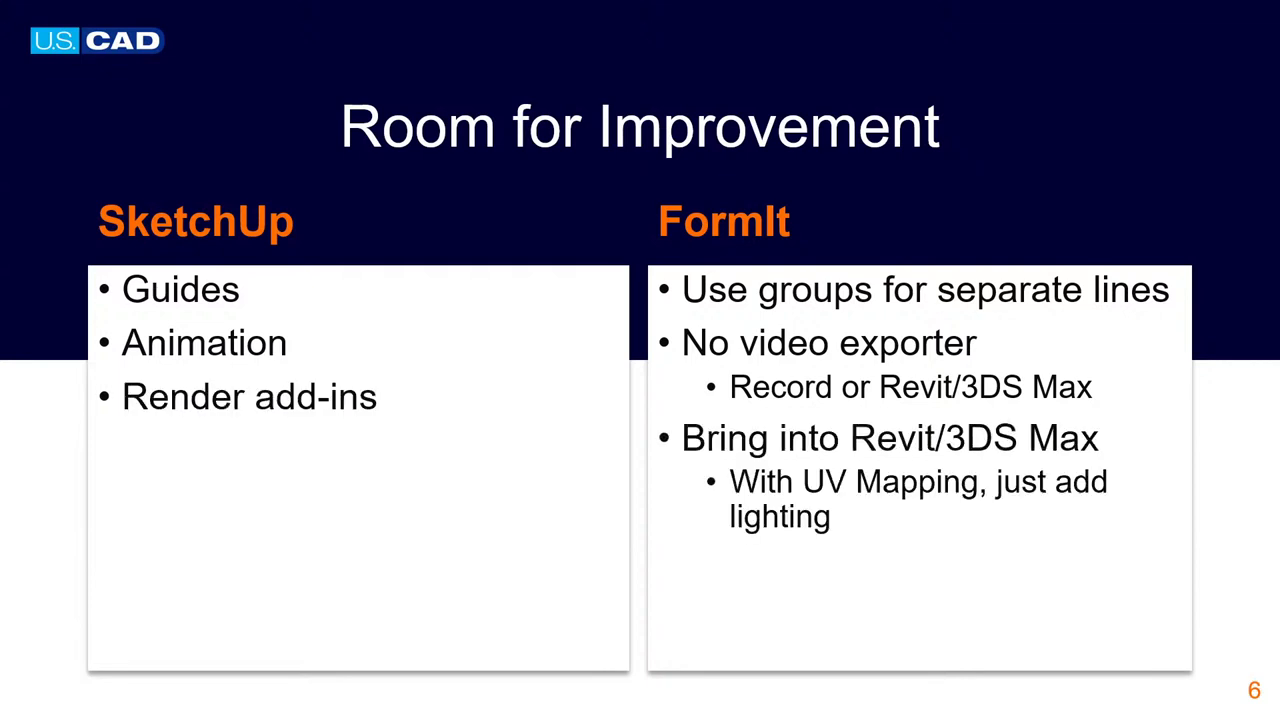
key("Right")
key("Right")
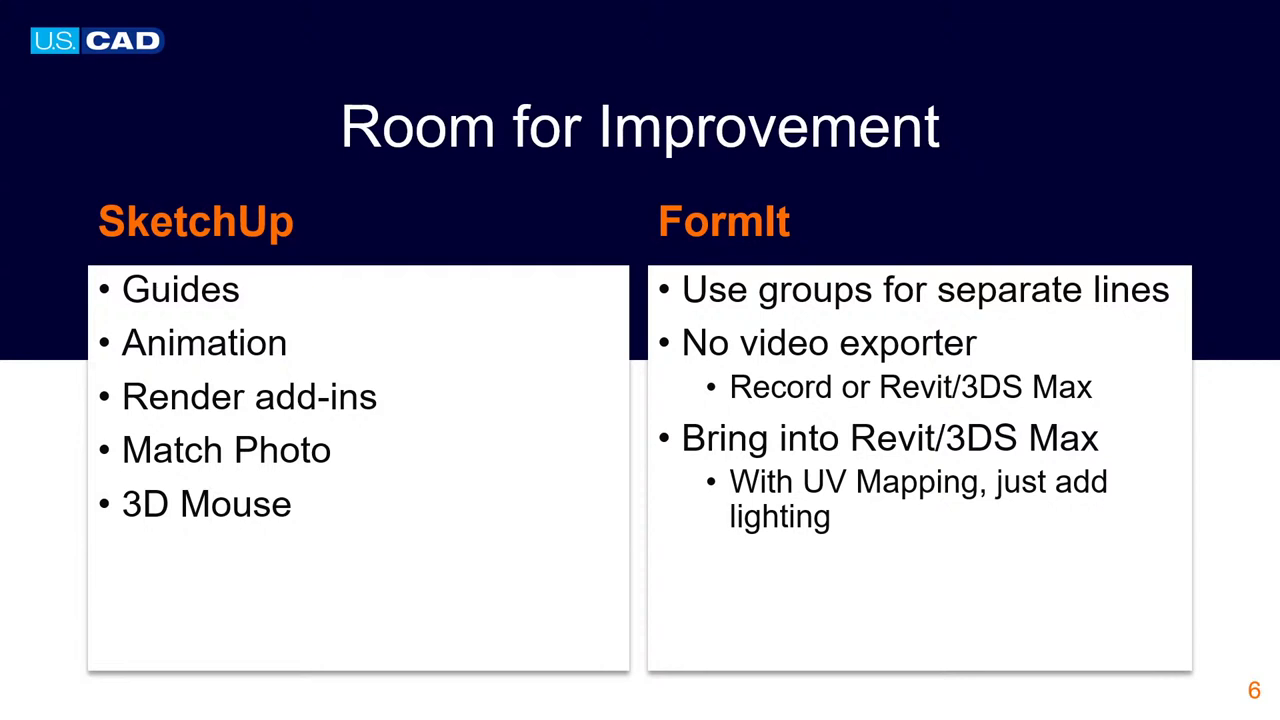
key("Right")
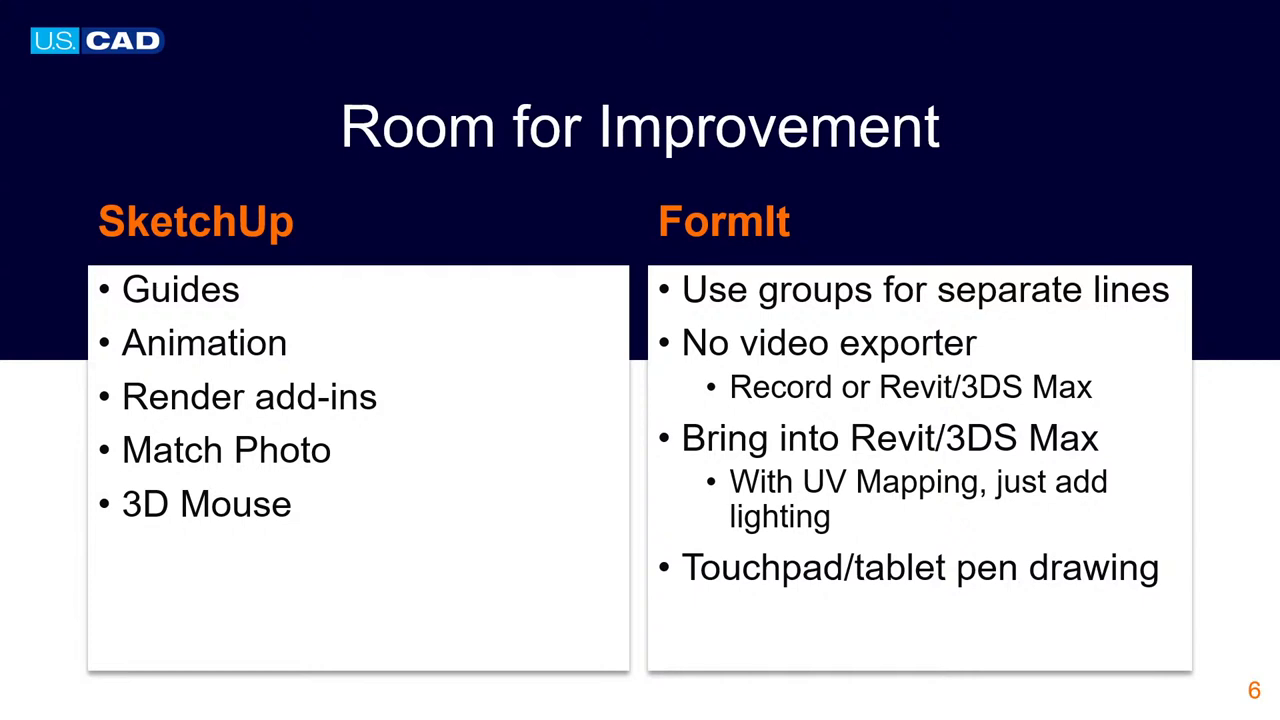
key("Right")
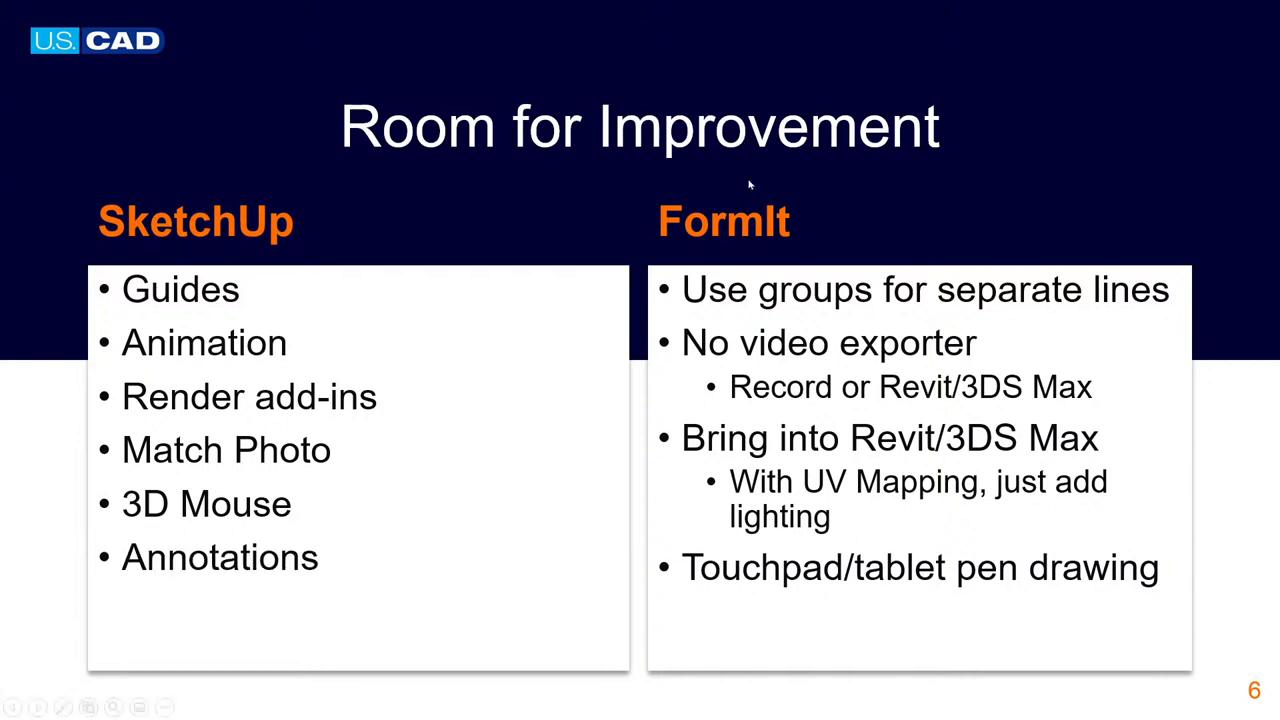
key("Right")
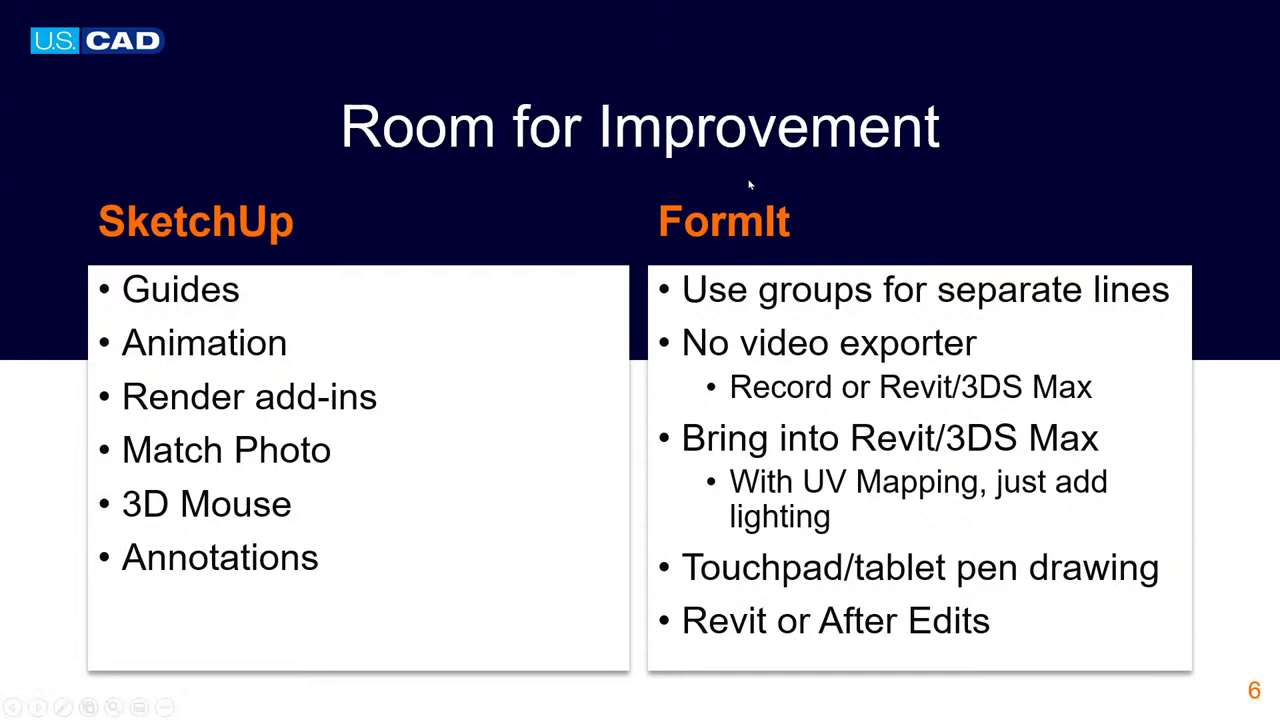
Step: Show Closing Thoughts points: AEC Collection, small community, responsive team, continuous development, unsaved-file warning
key("Right")
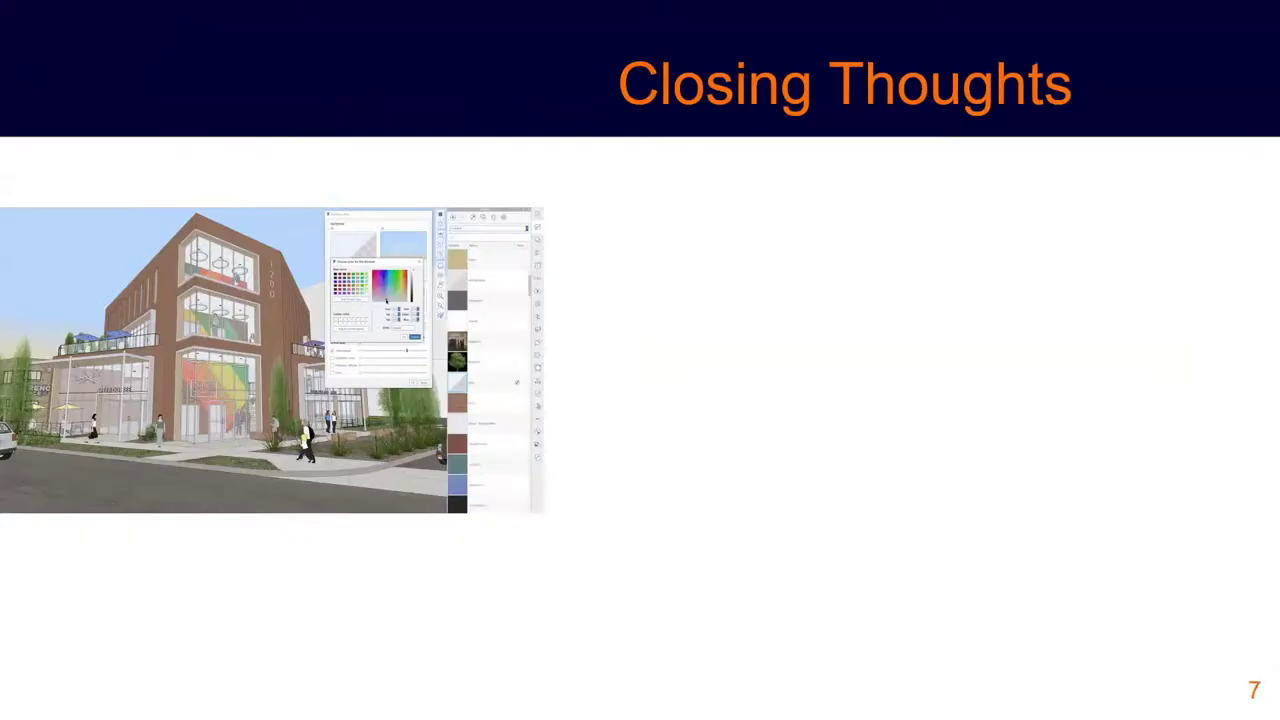
key("Right")
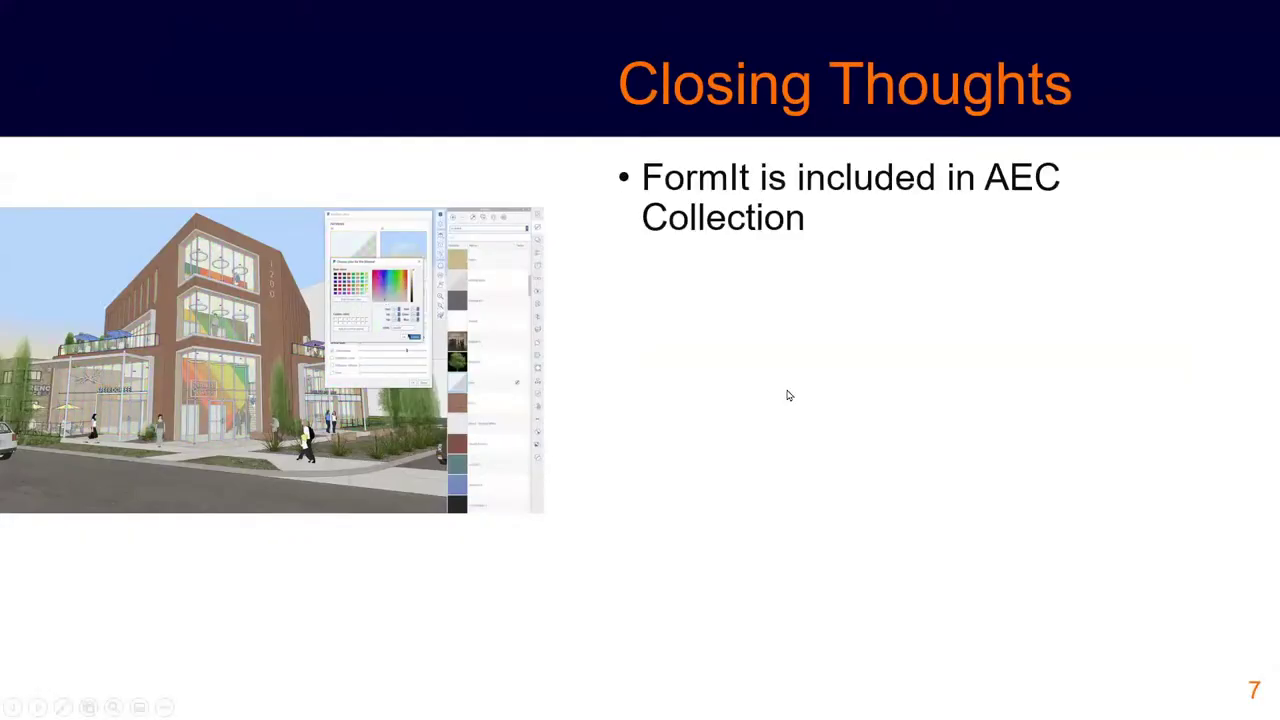
key("Right")
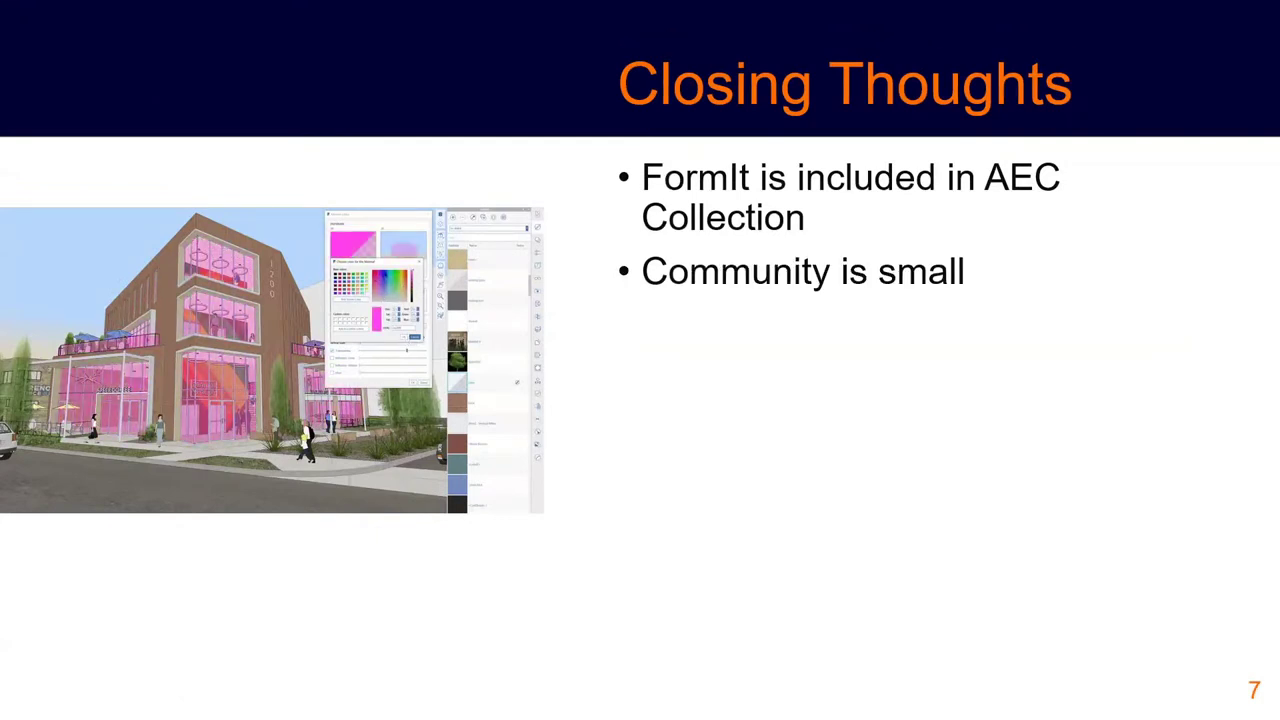
key("Right")
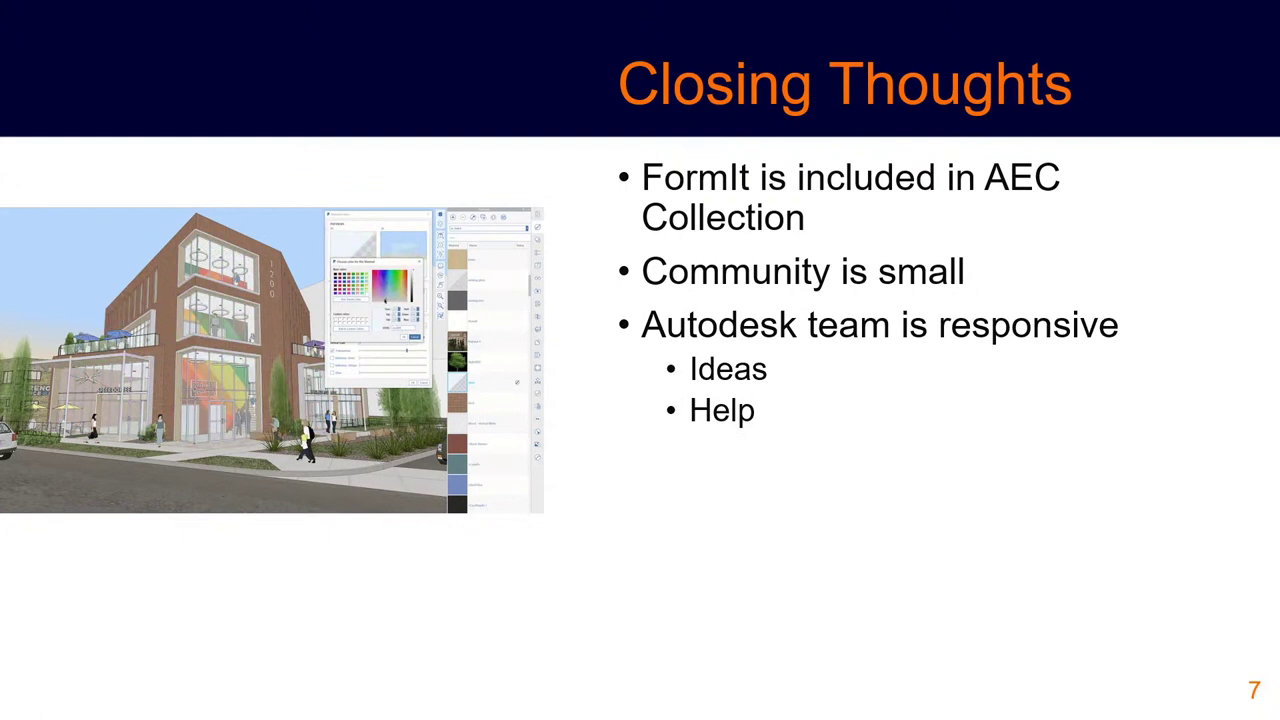
key("Right")
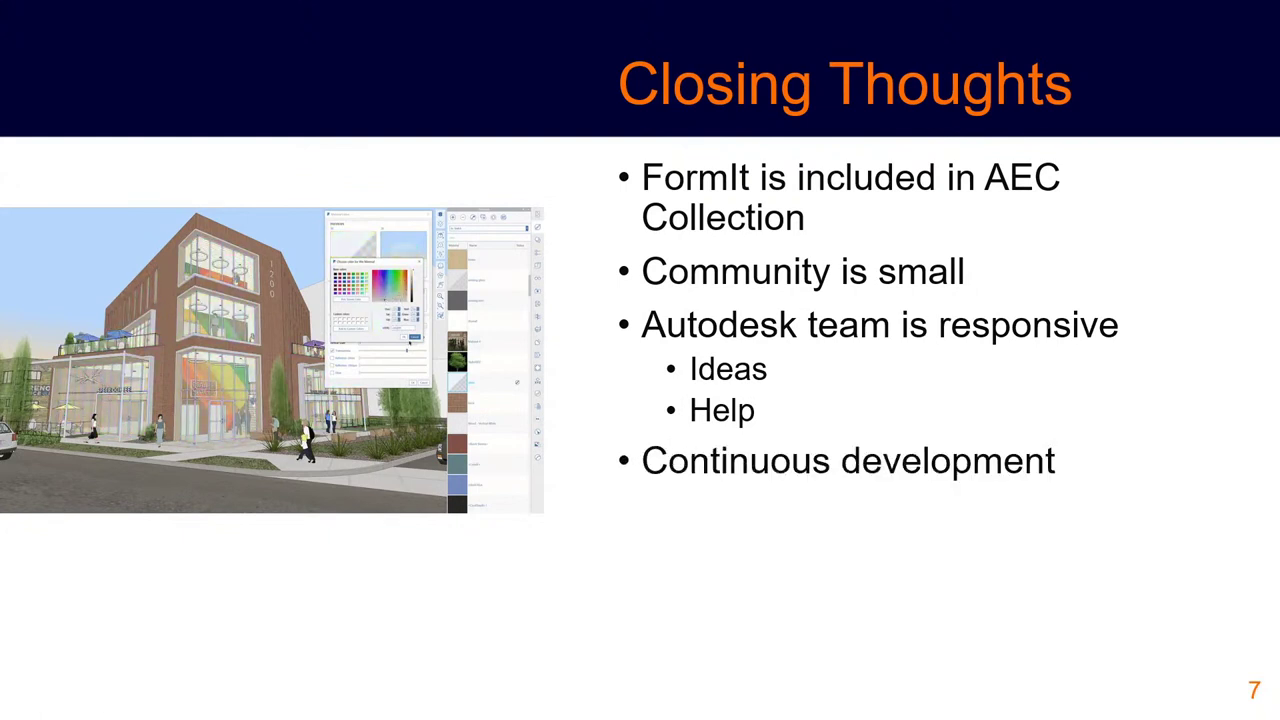
key("Right")
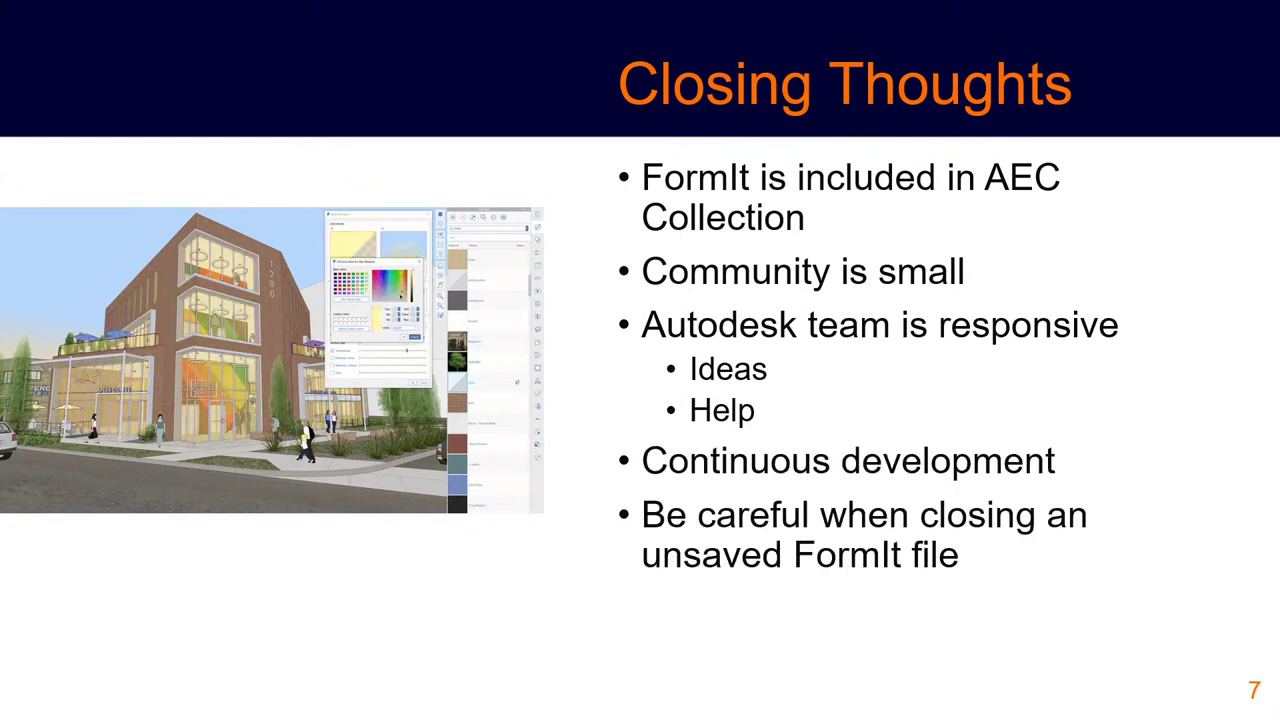